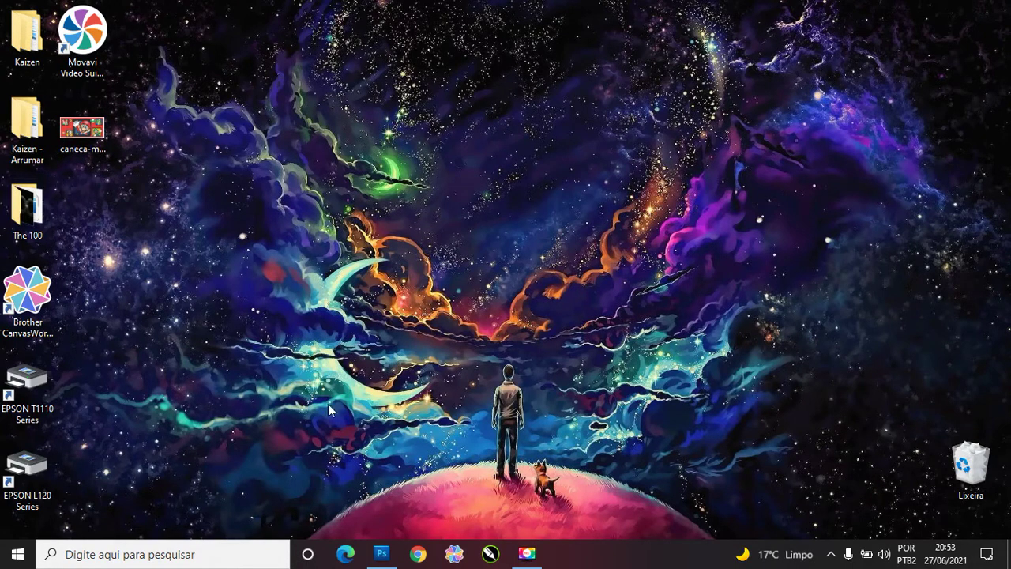
Step: Launch Photoshop, then open caneca-mario.jpg from the desktop in Photos as a reference
{"action": "left_click", "coordinate": [381, 552]}
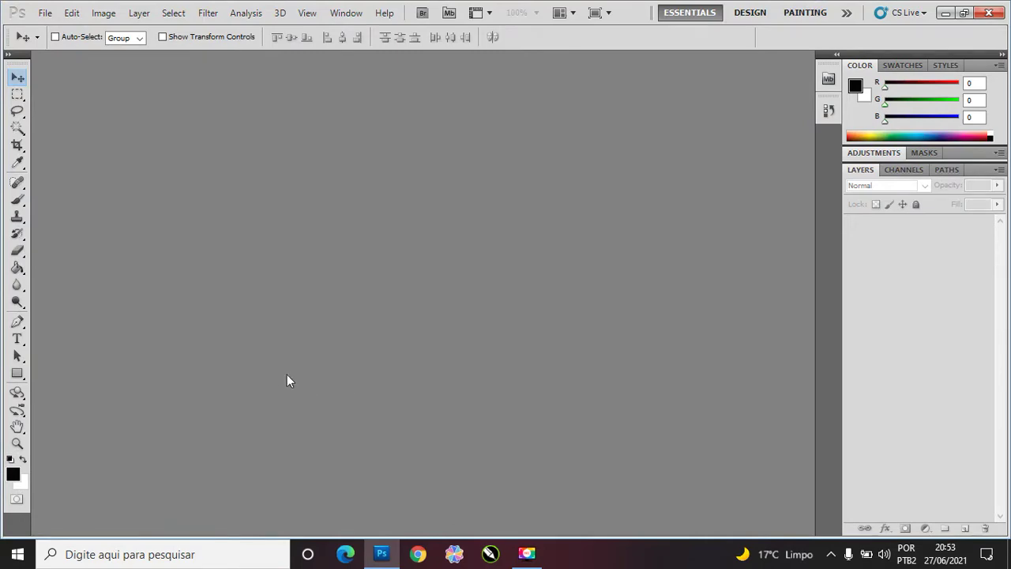
{"action": "left_click", "coordinate": [396, 549]}
{"action": "double_click", "coordinate": [87, 136]}
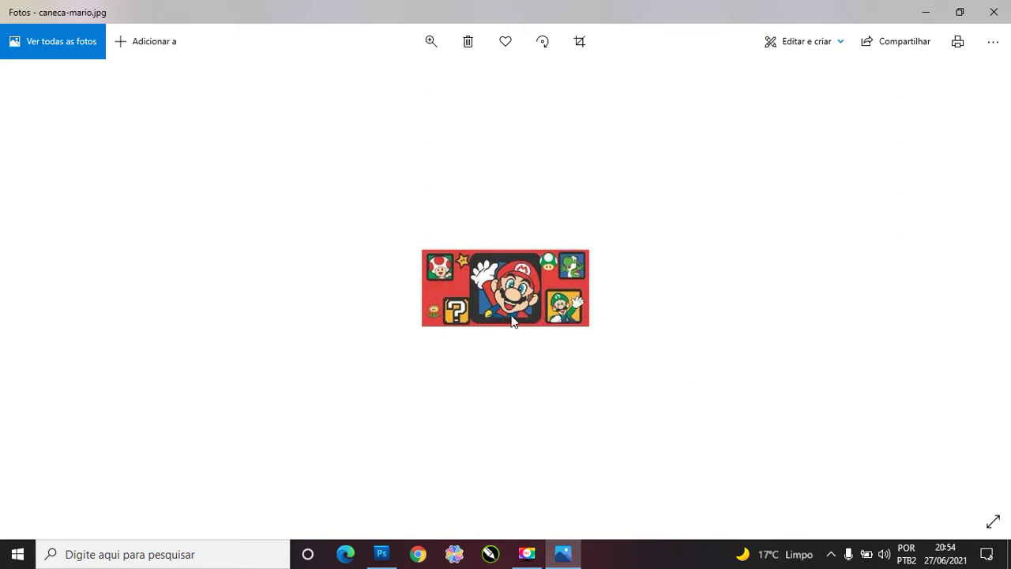
Step: Zoom into the caneca-mario.jpg mug artwork in Photos, then return to Photoshop
{"action": "scroll", "coordinate": [512, 333], "scroll_direction": "up", "scroll_amount": 3}
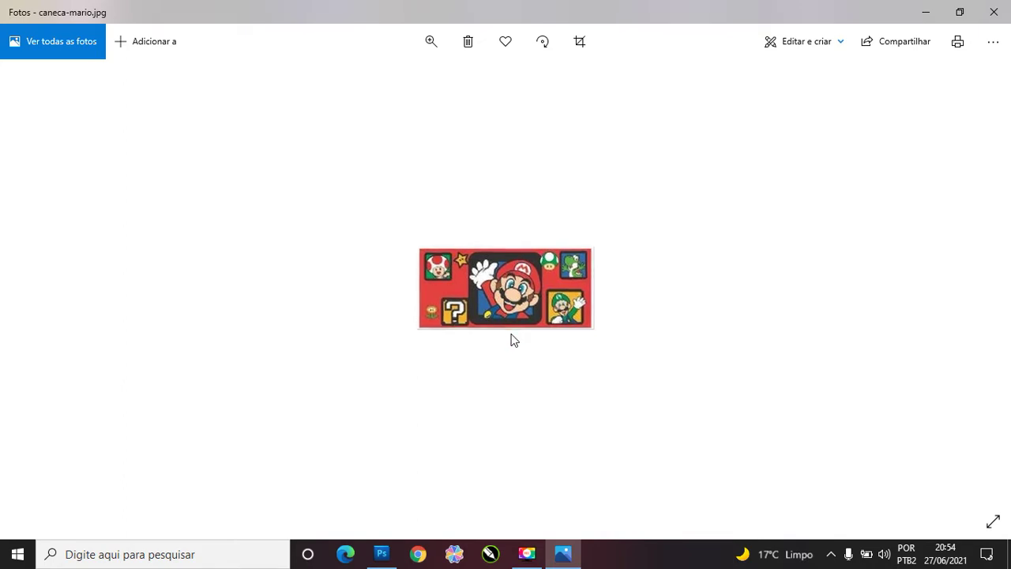
{"action": "scroll", "coordinate": [590, 419], "scroll_direction": "down", "scroll_amount": 2}
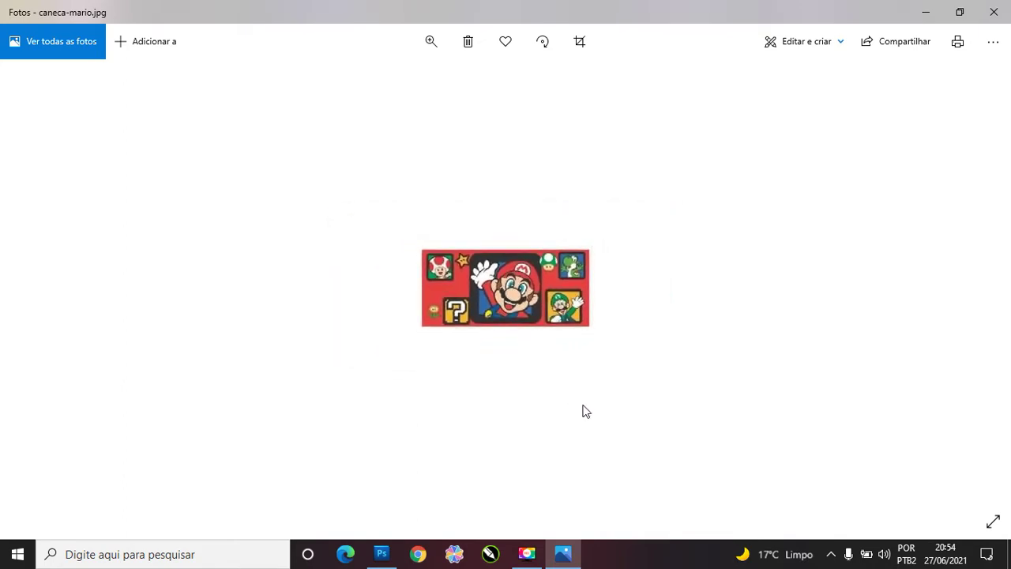
{"action": "scroll", "coordinate": [538, 363], "scroll_direction": "up", "scroll_amount": 2}
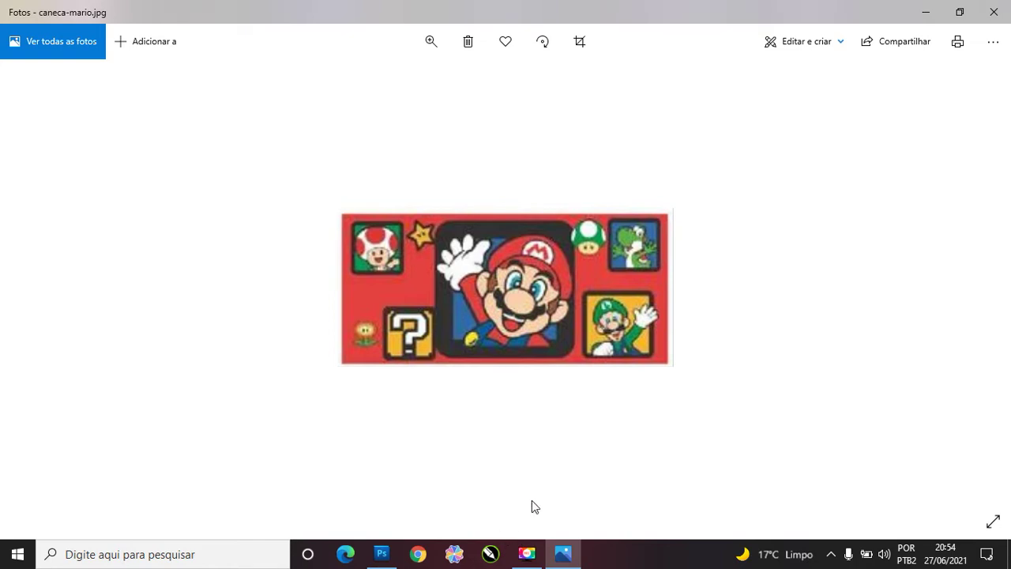
{"action": "left_click", "coordinate": [563, 553]}
{"action": "left_click", "coordinate": [381, 553]}
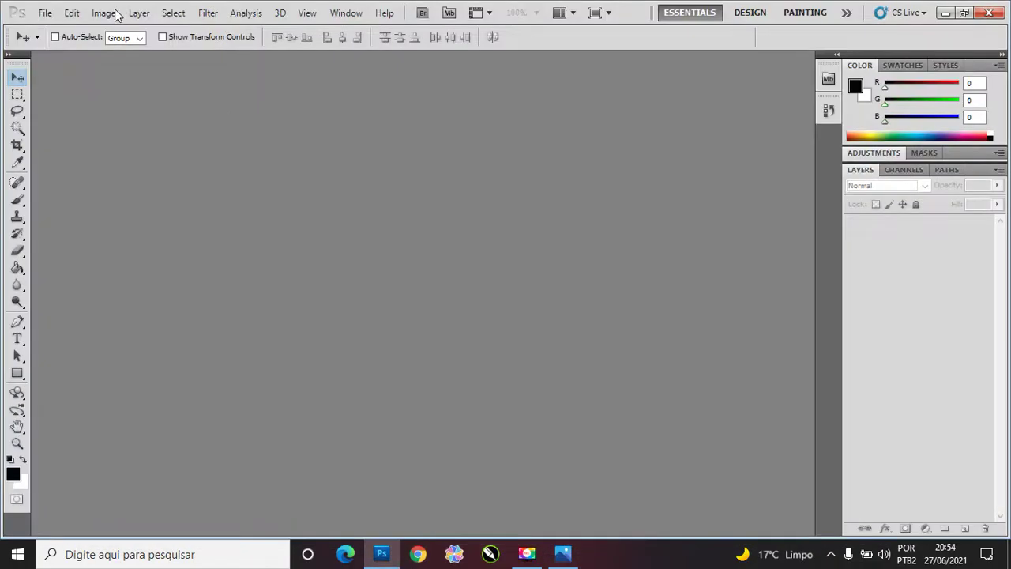
Step: Start a new document from the Clipboard preset, measured in centimetres
{"action": "left_click", "coordinate": [44, 14]}
{"action": "left_click", "coordinate": [59, 29]}
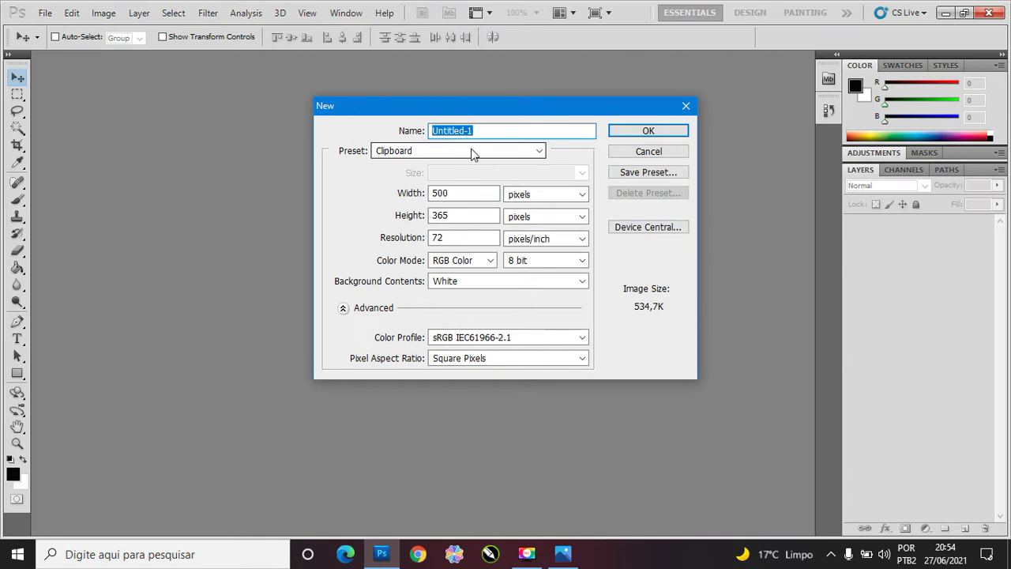
{"action": "left_click", "coordinate": [471, 152]}
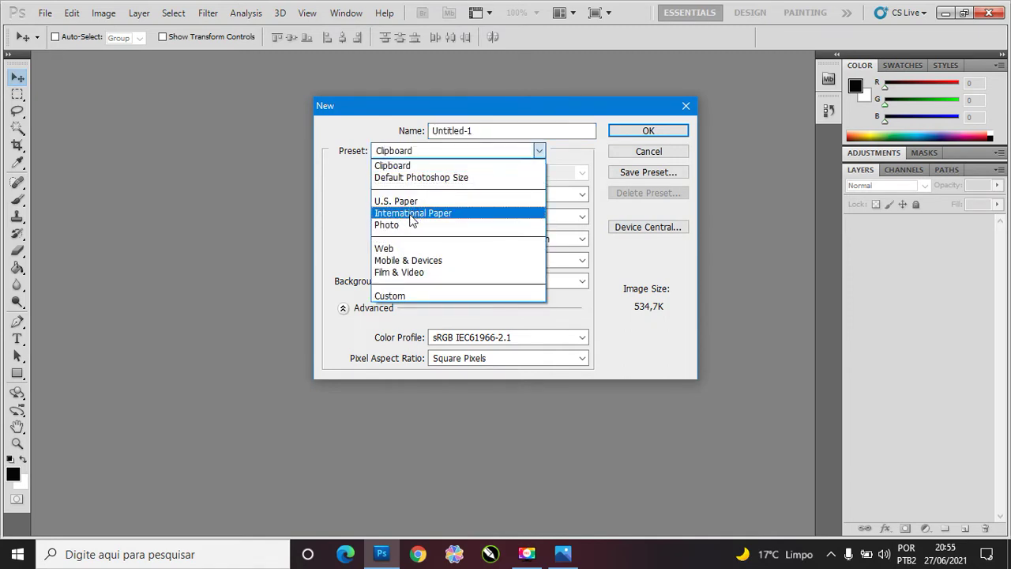
{"action": "left_click", "coordinate": [436, 192]}
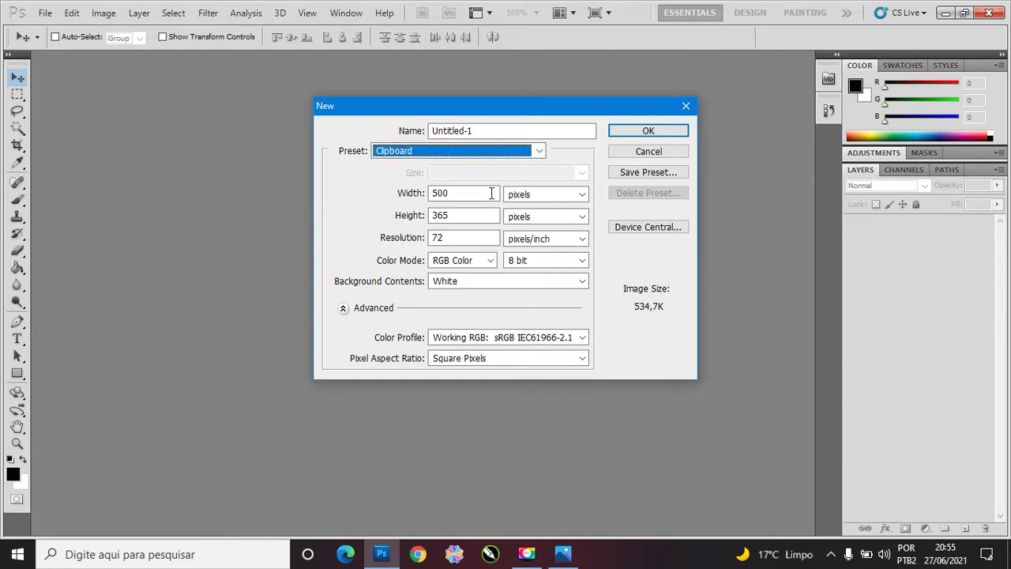
{"action": "left_click", "coordinate": [534, 199]}
{"action": "left_click", "coordinate": [529, 233]}
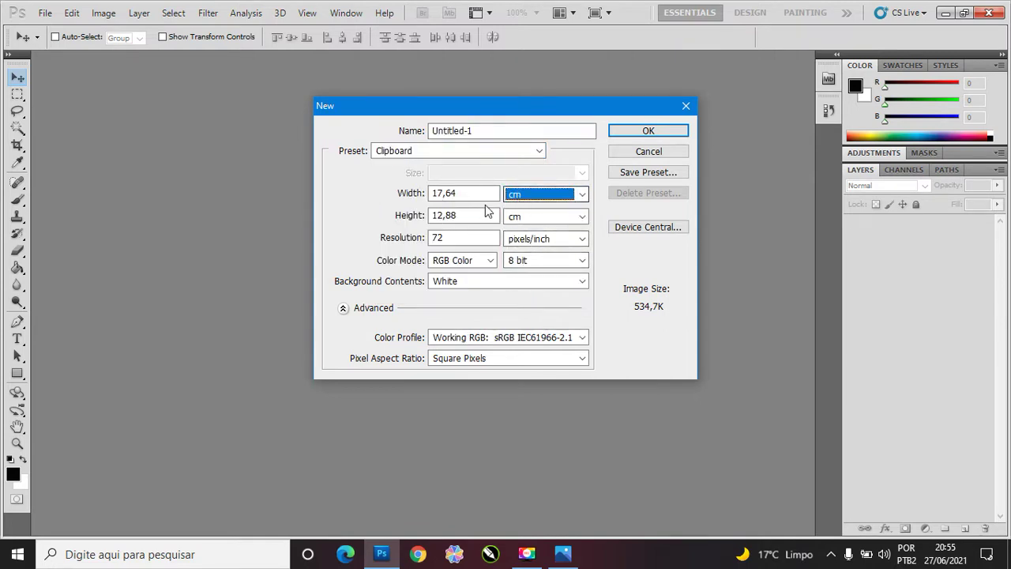
Step: Set the new document size to 21 × 9,7 cm
{"action": "key", "text": "shift+Tab"}
{"action": "type", "text": "2"}
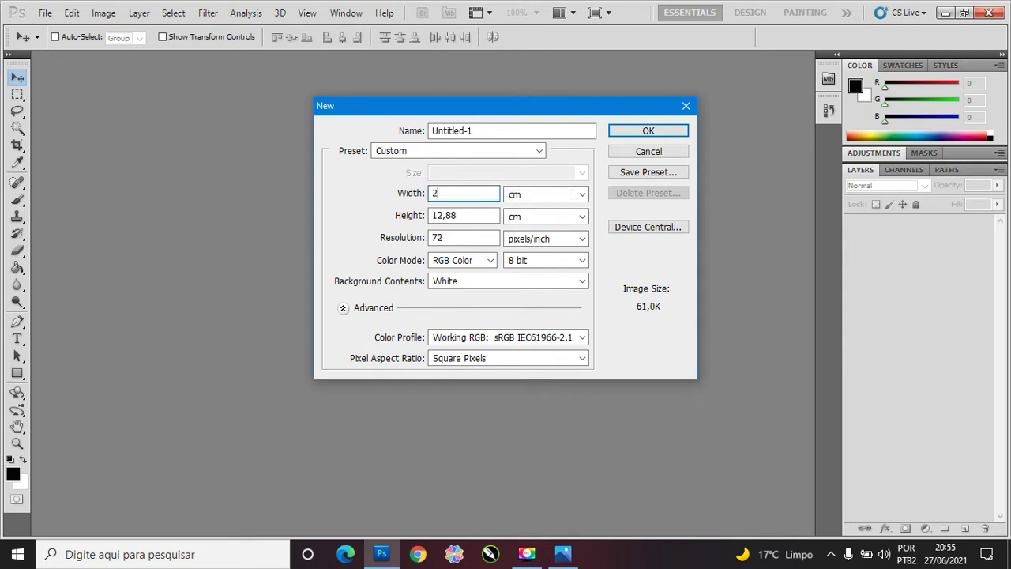
{"action": "type", "text": "1"}
{"action": "key", "text": "Tab"}
{"action": "type", "text": "9"}
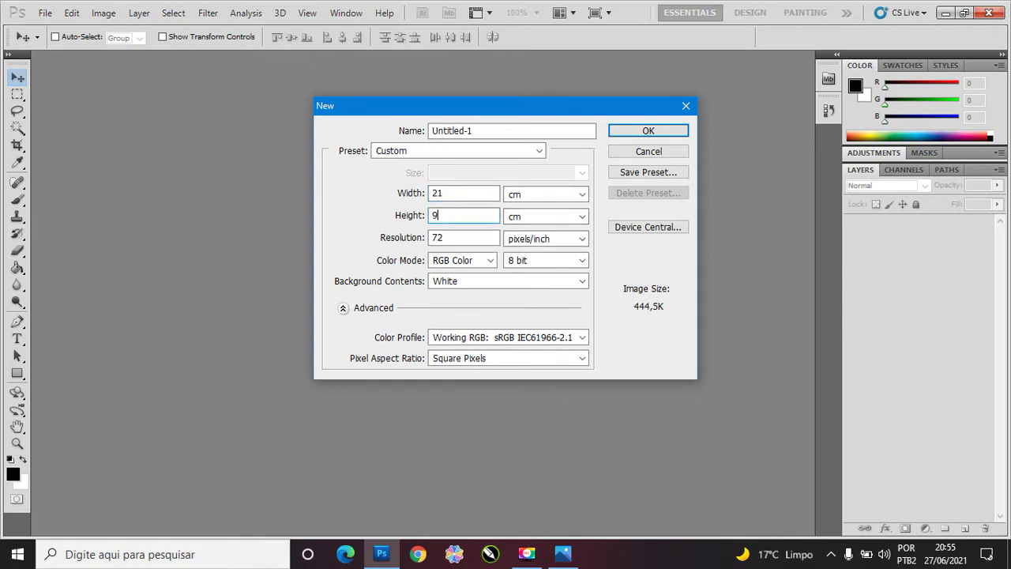
{"action": "type", "text": ",7"}
{"action": "key", "text": "Tab"}
{"action": "key", "text": "shift+Tab"}
{"action": "key", "text": "shift+Tab"}
{"action": "key", "text": "shift+Tab"}
{"action": "key", "text": "Tab"}
{"action": "key", "text": "shift+Tab"}
{"action": "key", "text": "Tab"}
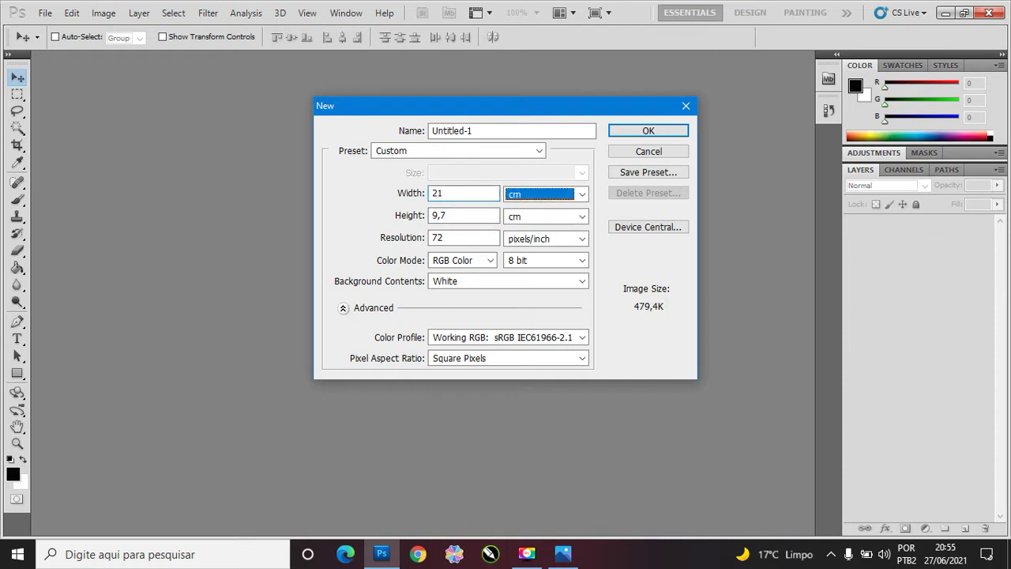
{"action": "key", "text": "Tab"}
{"action": "key", "text": "Tab"}
Step: Set resolution to 300 pixels/inch, keep RGB 8 bit on white, and create the document
{"action": "key", "text": "Tab"}
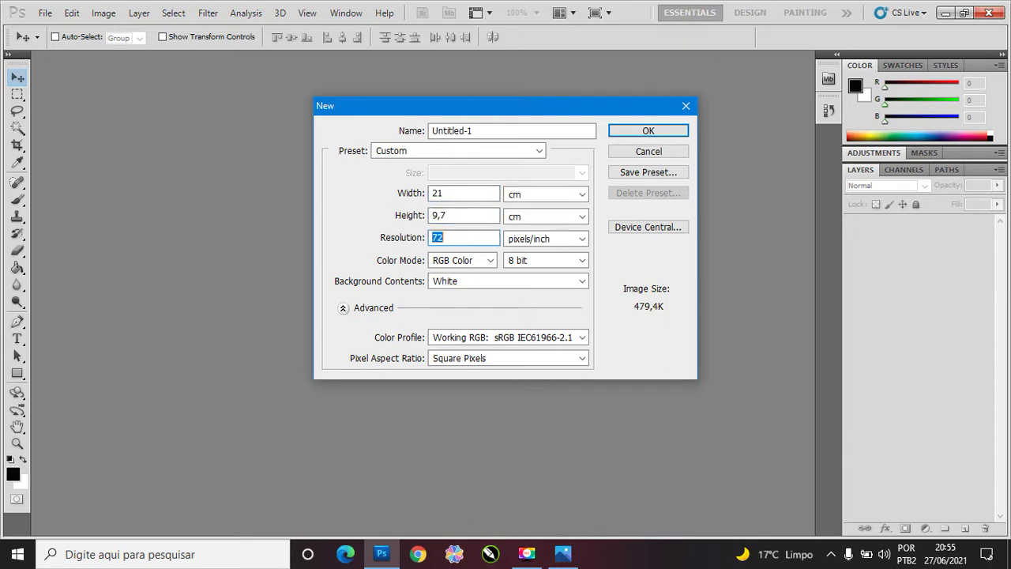
{"action": "type", "text": "300"}
{"action": "key", "text": "Tab"}
{"action": "key", "text": "Tab"}
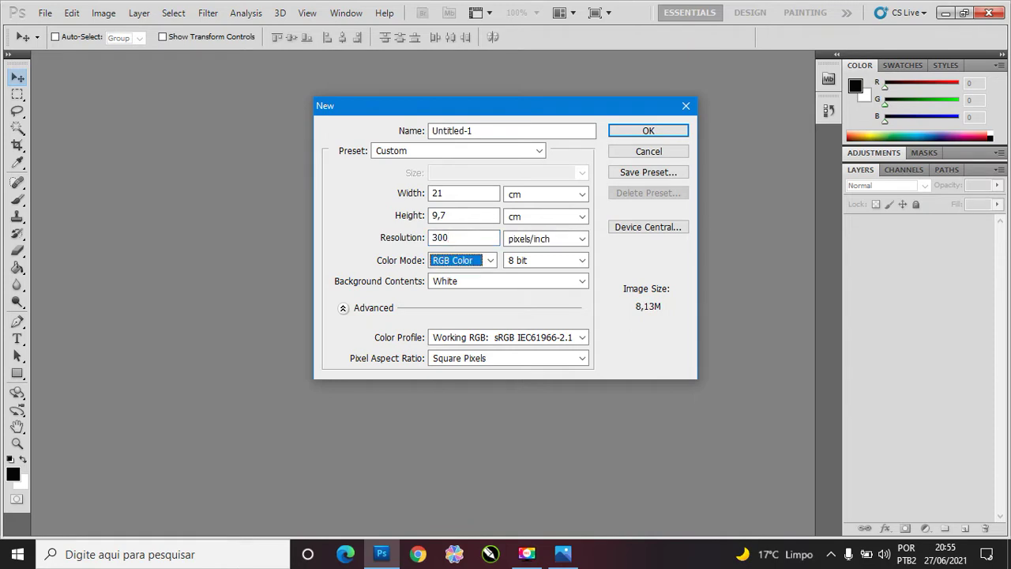
{"action": "key", "text": "shift+Tab"}
{"action": "key", "text": "shift+Tab"}
{"action": "key", "text": "Tab"}
{"action": "key", "text": "Tab"}
{"action": "key", "text": "Tab"}
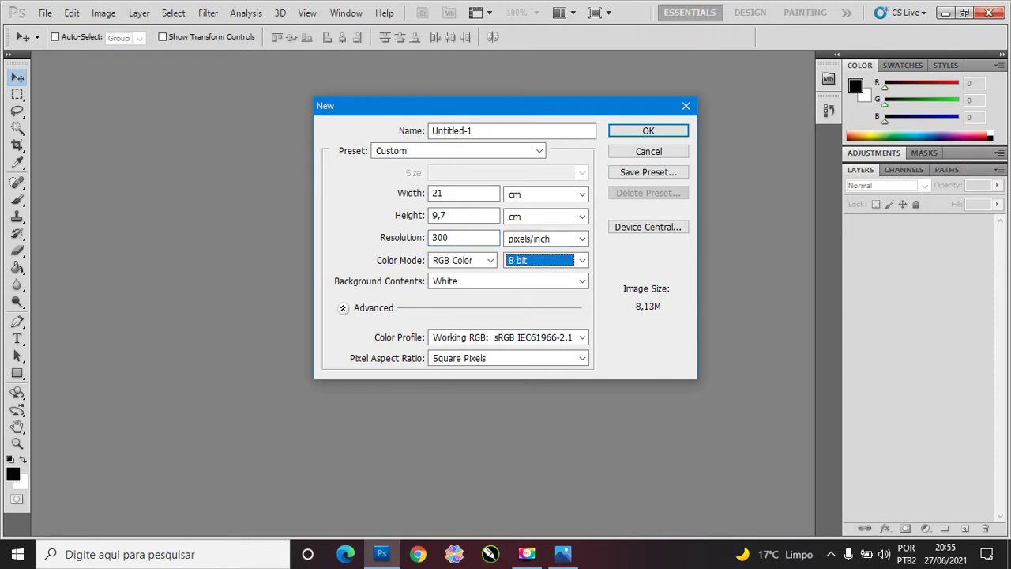
{"action": "key", "text": "shift+Tab"}
{"action": "key", "text": "shift+Tab"}
{"action": "key", "text": "Tab"}
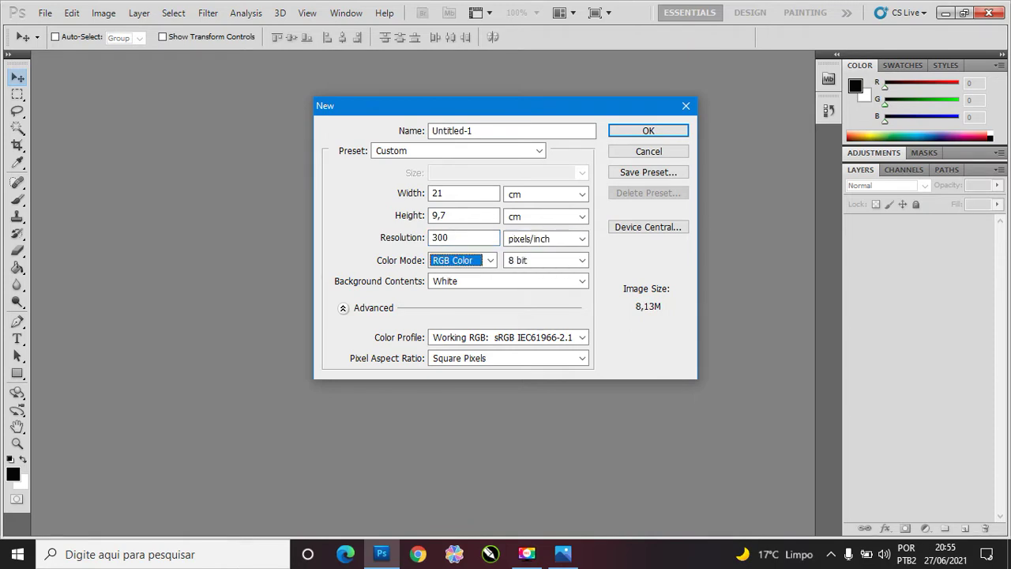
{"action": "key", "text": "shift+Tab"}
{"action": "key", "text": "shift+Tab"}
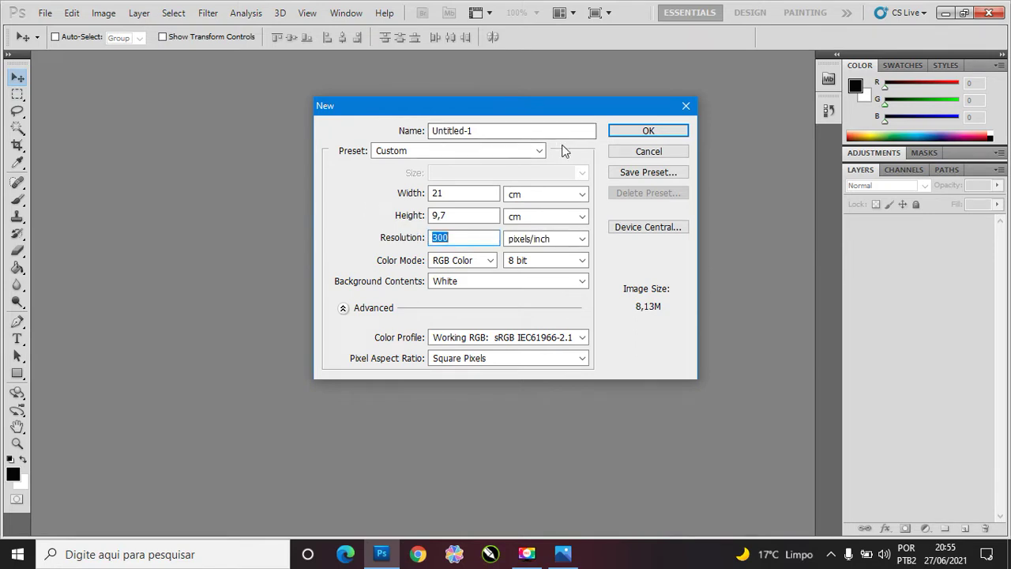
{"action": "left_click", "coordinate": [638, 135]}
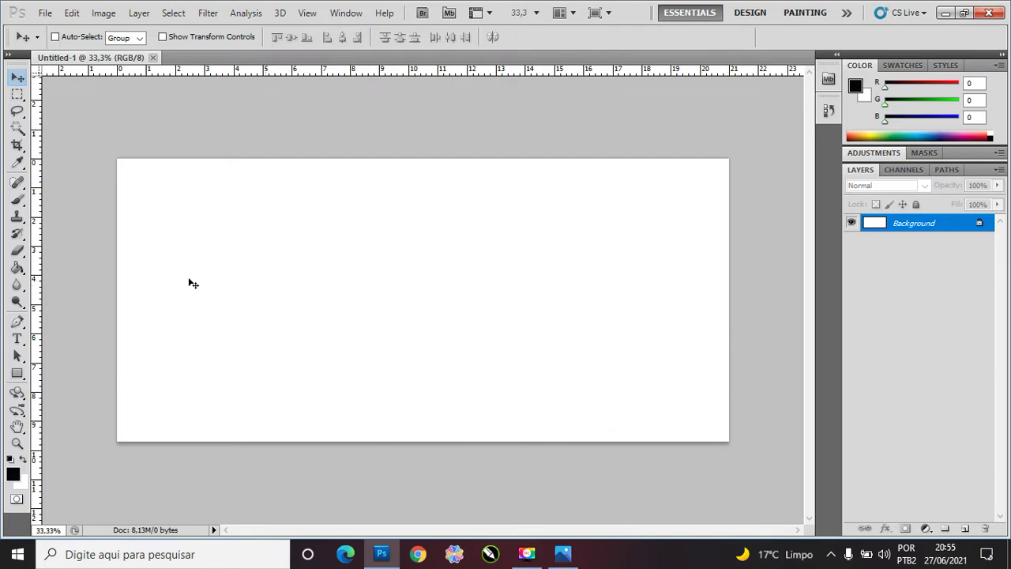
Step: Convert the Background into an editable Layer 0
{"action": "double_click", "coordinate": [935, 229]}
{"action": "key", "text": "Return"}
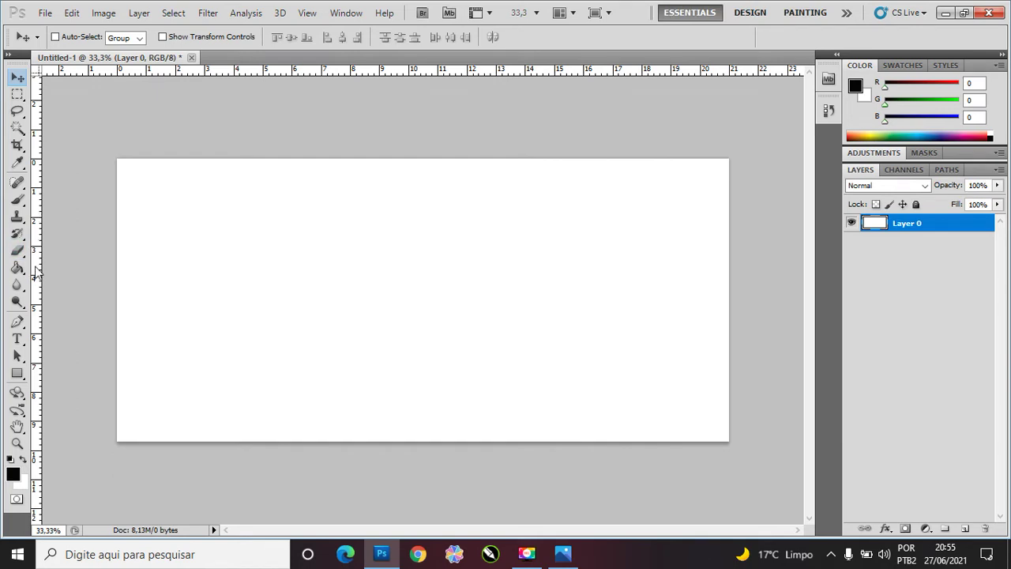
{"action": "left_click", "coordinate": [345, 14]}
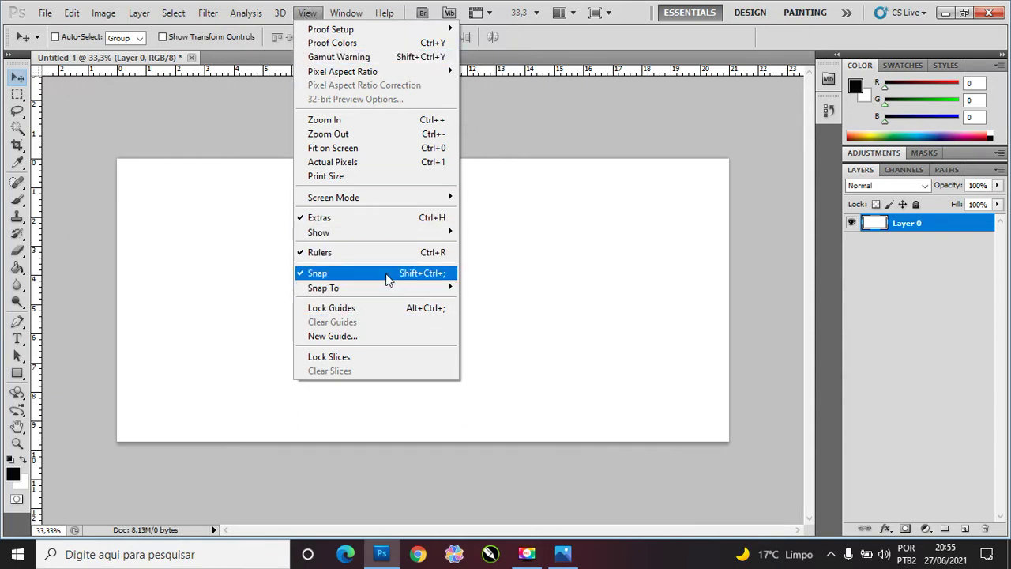
{"action": "key", "text": "Escape"}
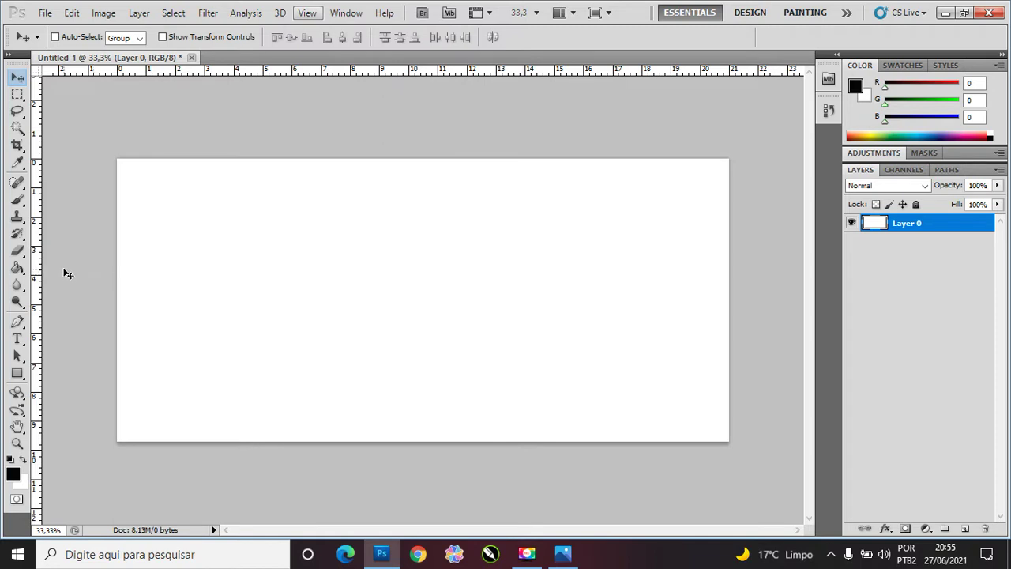
Step: Show rulers and place a vertical guide at the canvas centre, about 10,5 cm
{"action": "key", "text": "ctrl+r"}
{"action": "key", "text": "ctrl+r"}
{"action": "mouse_move", "coordinate": [36, 252]}
{"action": "left_mouse_down"}
{"action": "mouse_move", "coordinate": [431, 281]}
{"action": "mouse_move", "coordinate": [410, 292]}
{"action": "left_mouse_up"}
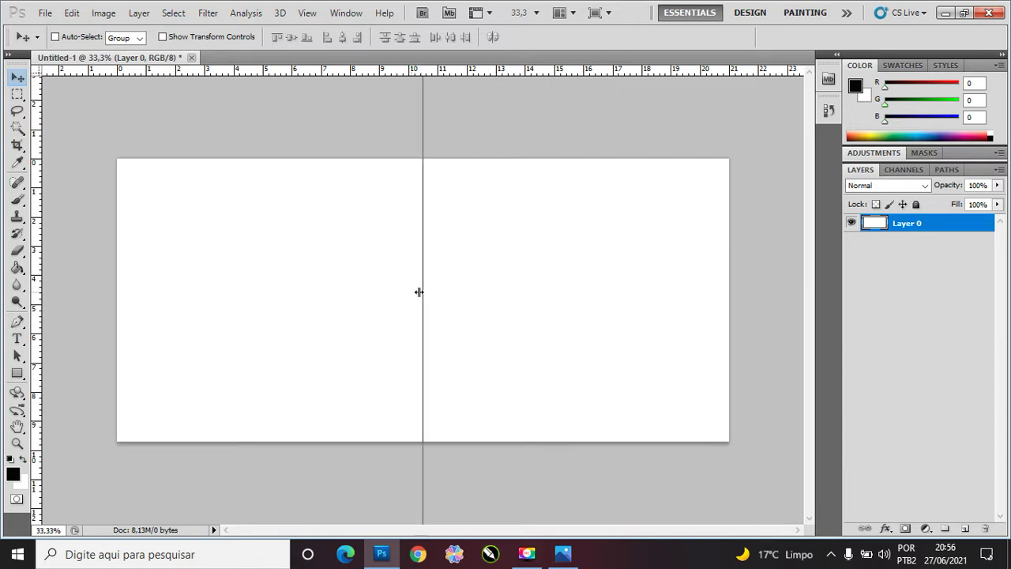
{"action": "left_click_drag", "start_coordinate": [410, 293], "coordinate": [424, 294]}
{"action": "left_click_drag", "start_coordinate": [420, 294], "coordinate": [421, 293]}
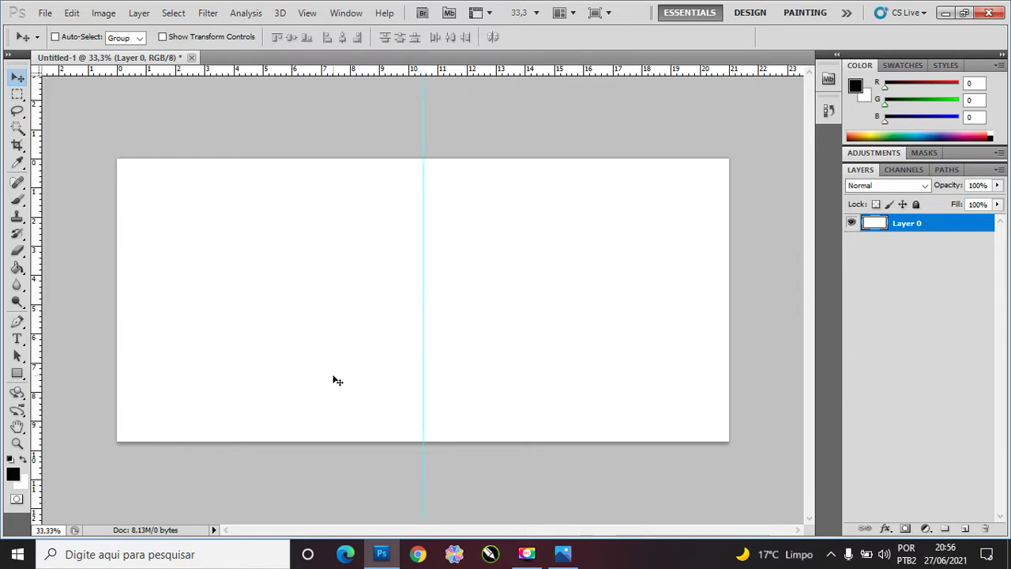
Step: Place caneca-mario.jpg into Untitled-1, scale it down small, and move it to the lower-right corner
{"action": "left_click", "coordinate": [381, 553]}
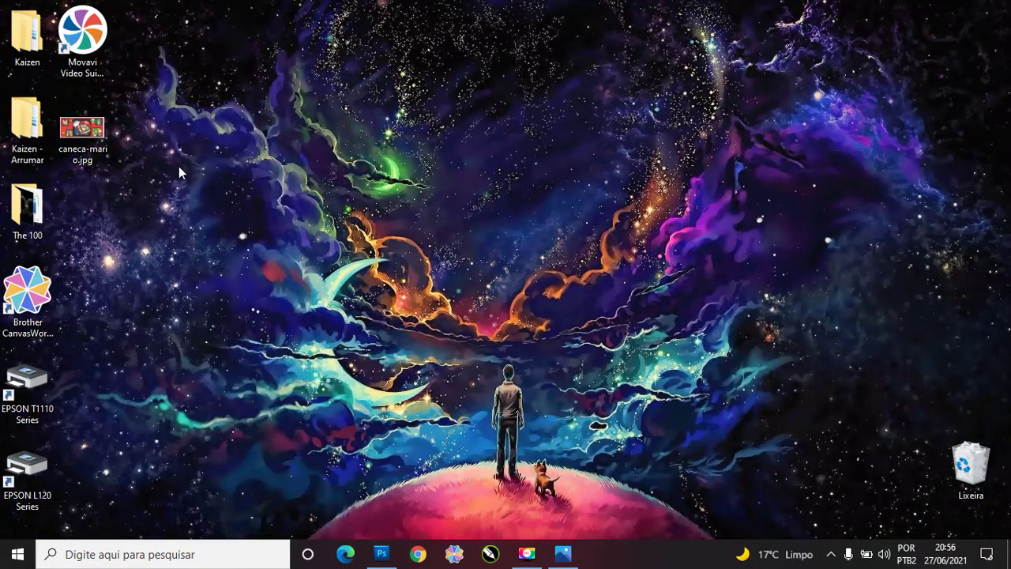
{"action": "mouse_move", "coordinate": [82, 127]}
{"action": "left_mouse_down"}
{"action": "mouse_move", "coordinate": [392, 556]}
{"action": "mouse_move", "coordinate": [535, 368]}
{"action": "mouse_move", "coordinate": [662, 375]}
{"action": "mouse_move", "coordinate": [632, 368]}
{"action": "left_mouse_up"}
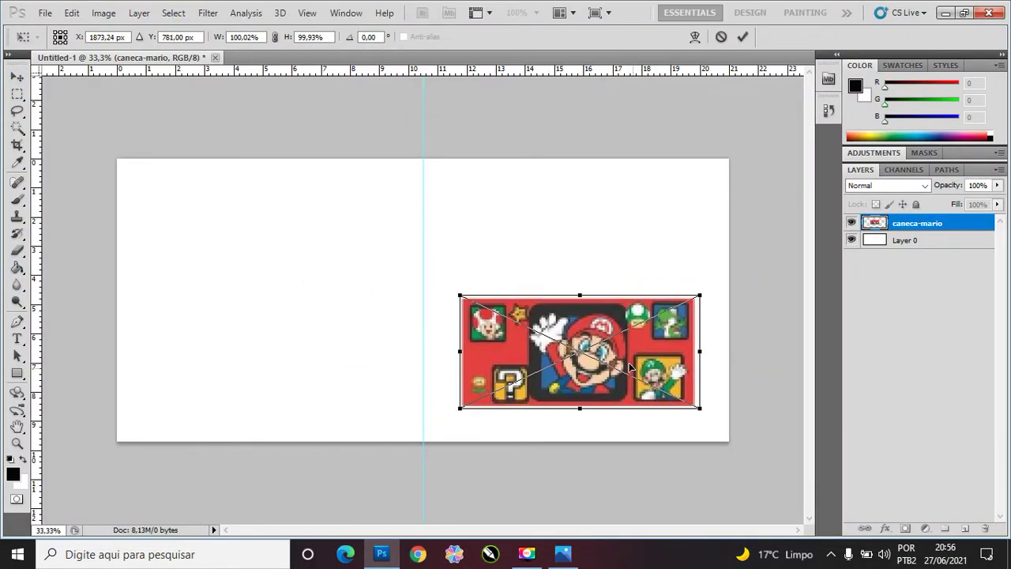
{"action": "key", "text": "Return"}
{"action": "key", "text": "ctrl+t"}
{"action": "left_click_drag", "start_coordinate": [461, 295], "coordinate": [551, 340]}
{"action": "double_click", "coordinate": [630, 391]}
{"action": "left_click_drag", "start_coordinate": [633, 391], "coordinate": [651, 406]}
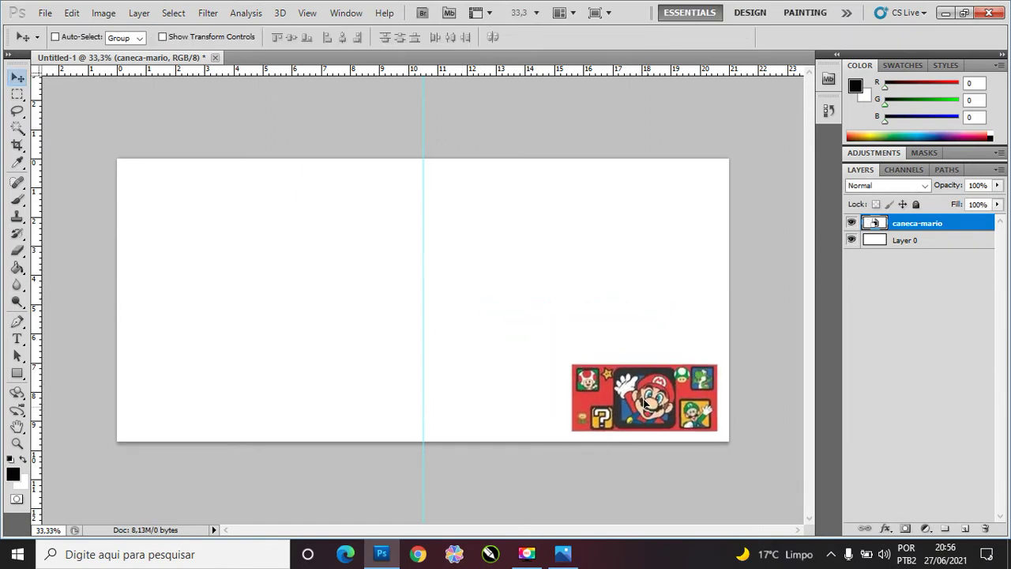
{"action": "key", "text": "alt"}
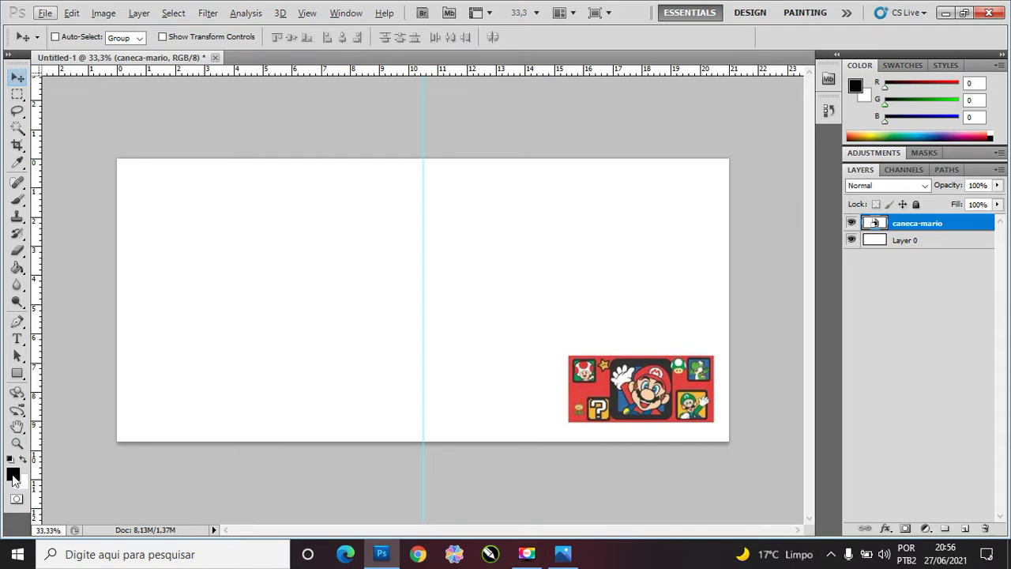
Step: Sample the bright red R226 G62 B60 (#e23e3c) from the Mario artwork as the foreground colour
{"action": "left_click", "coordinate": [12, 475]}
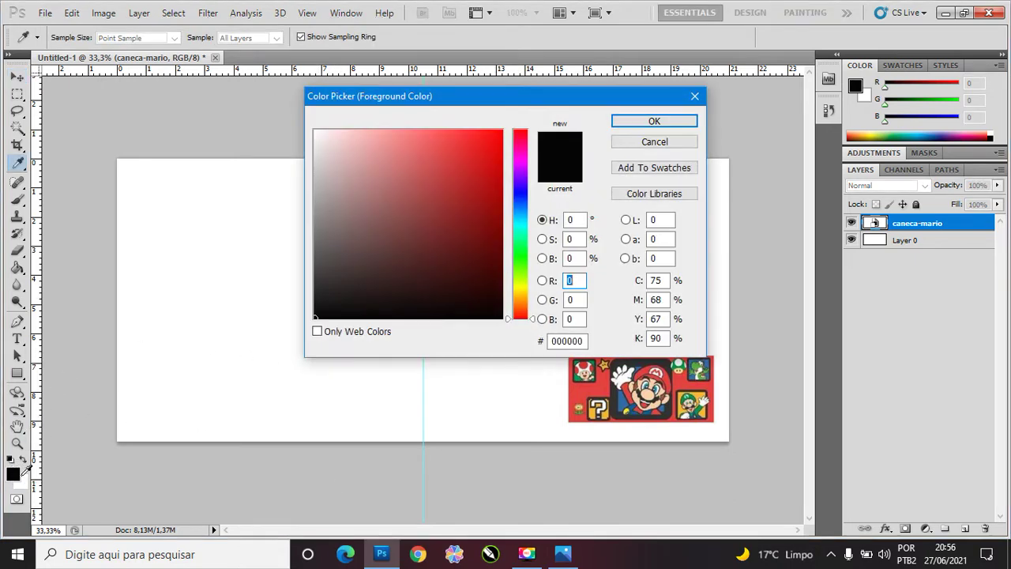
{"action": "key", "text": "Escape"}
{"action": "key", "text": "v"}
{"action": "left_click", "coordinate": [13, 477]}
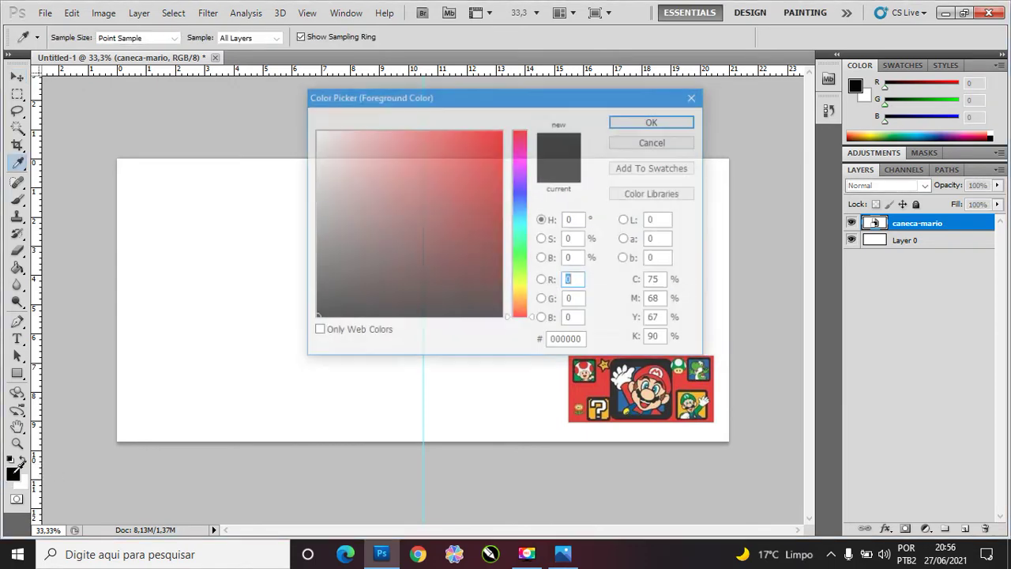
{"action": "key", "text": "Escape"}
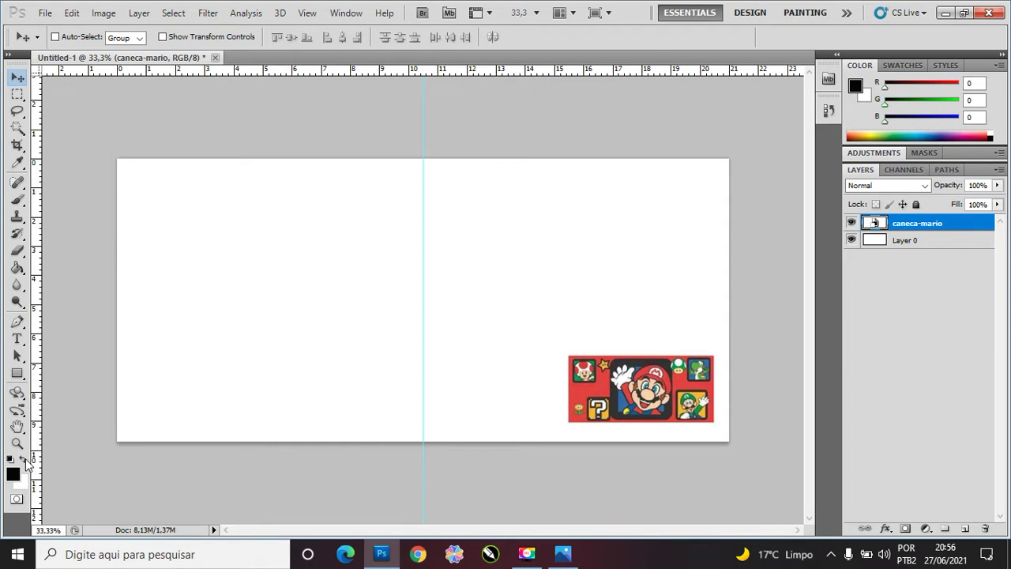
{"action": "left_click", "coordinate": [25, 463]}
{"action": "left_click", "coordinate": [25, 463]}
{"action": "left_click", "coordinate": [24, 463]}
{"action": "left_click", "coordinate": [14, 474]}
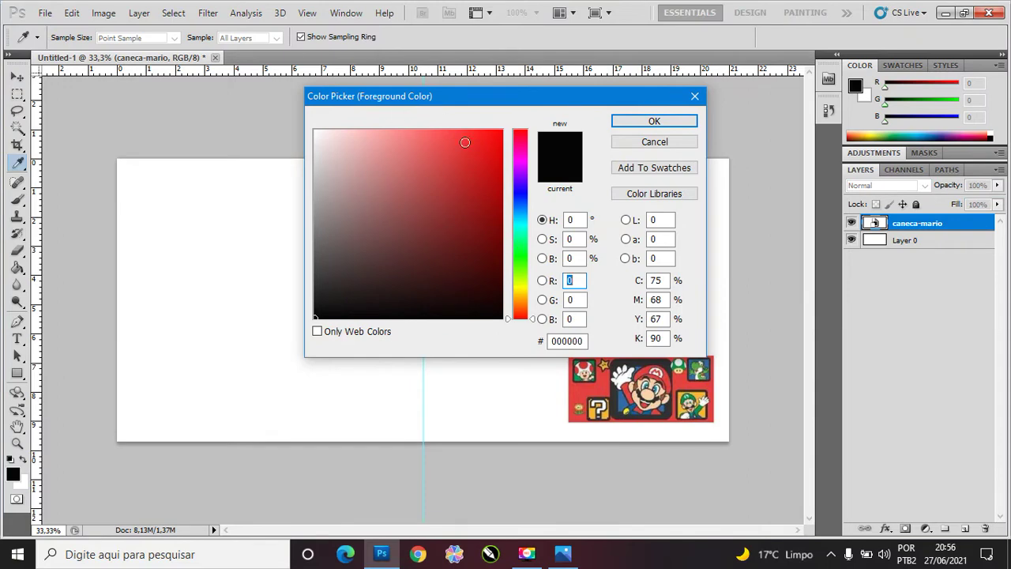
{"action": "left_click_drag", "start_coordinate": [616, 388], "coordinate": [569, 408]}
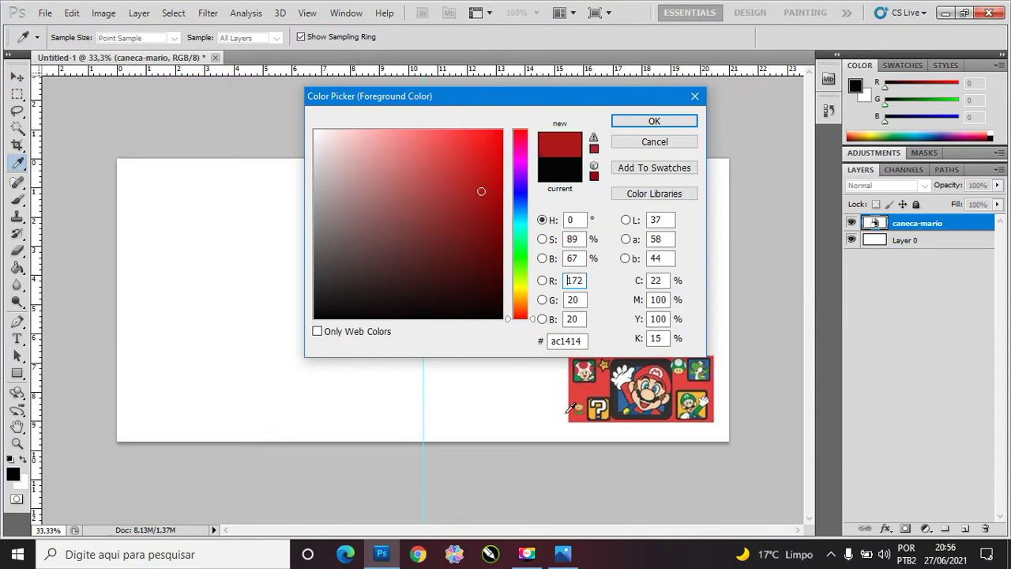
{"action": "left_click", "coordinate": [583, 392]}
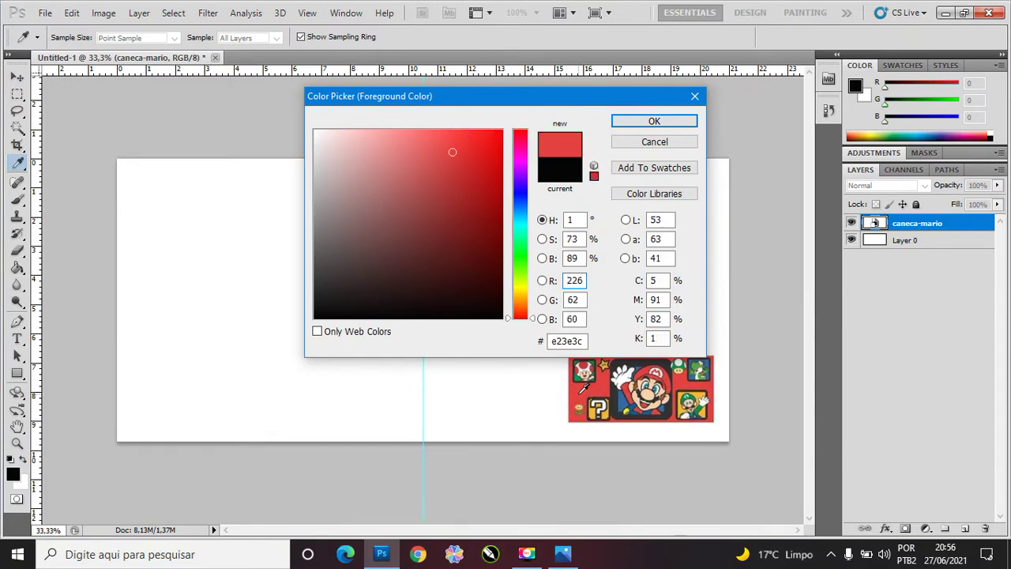
{"action": "key", "text": "Return"}
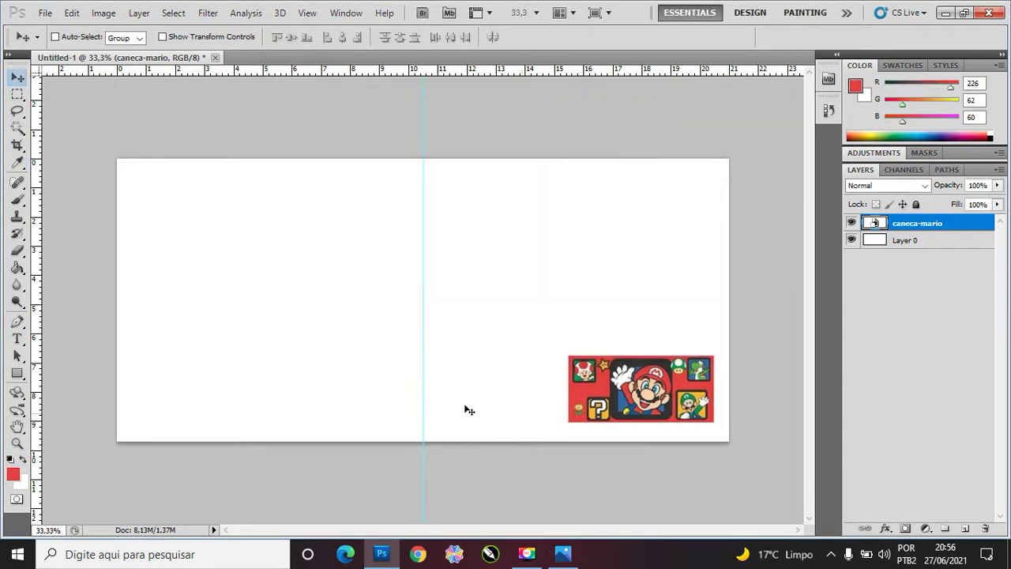
Step: Select Layer 0 and try a quick foreground fill, then undo it
{"action": "left_click", "coordinate": [905, 242]}
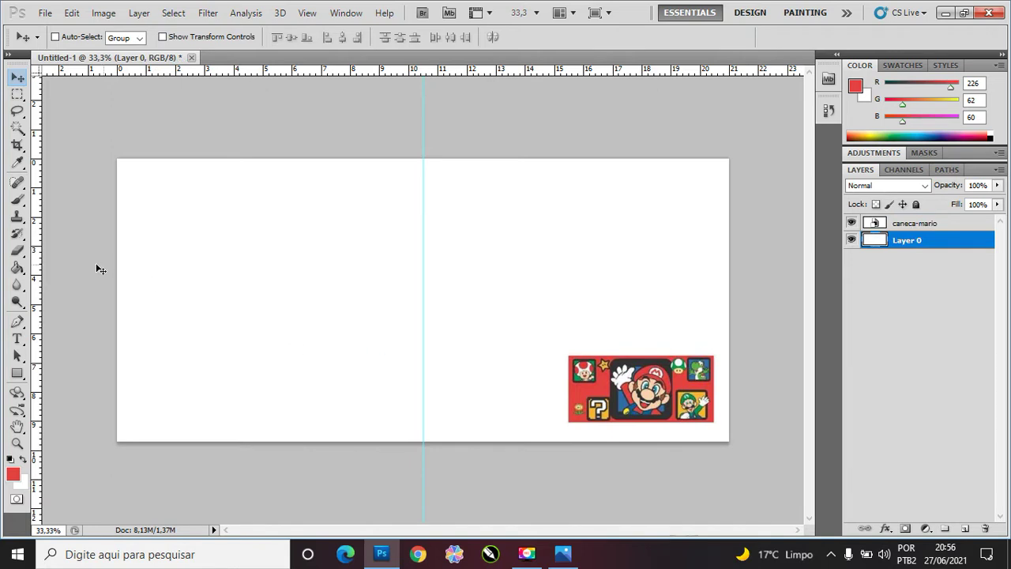
{"action": "left_click", "coordinate": [18, 269]}
{"action": "key", "text": "alt+BackSpace"}
{"action": "key", "text": "ctrl+BackSpace"}
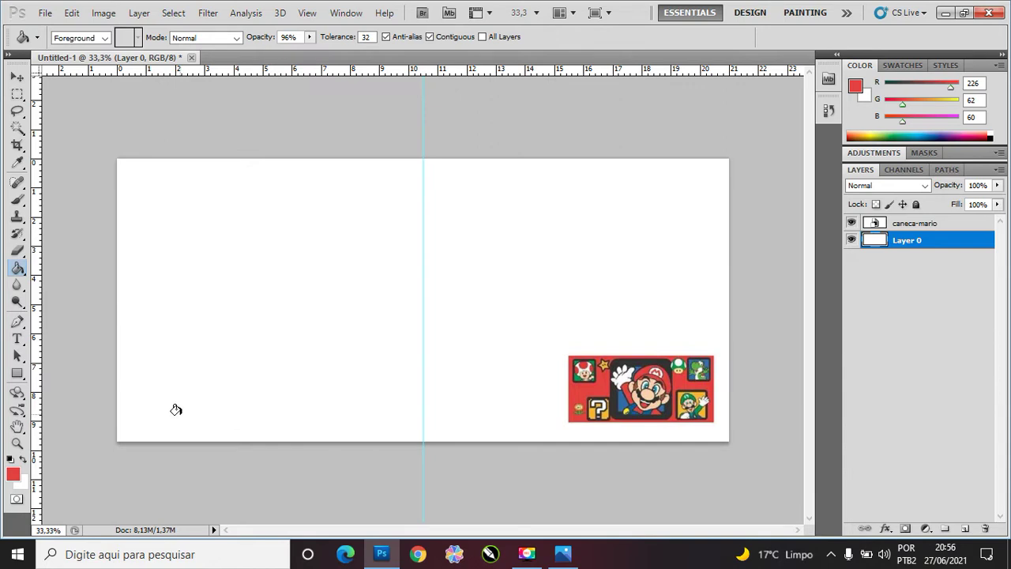
Step: Fill Layer 0 with the foreground red using Edit > Fill, then return to the Move tool
{"action": "key", "text": "shift+BackSpace"}
{"action": "left_click", "coordinate": [465, 169]}
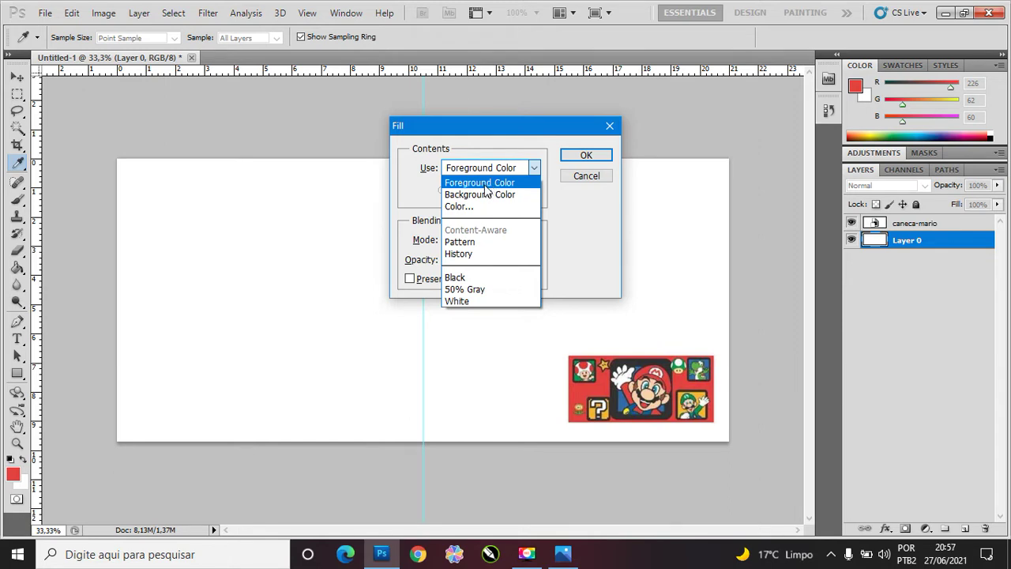
{"action": "left_click", "coordinate": [486, 184]}
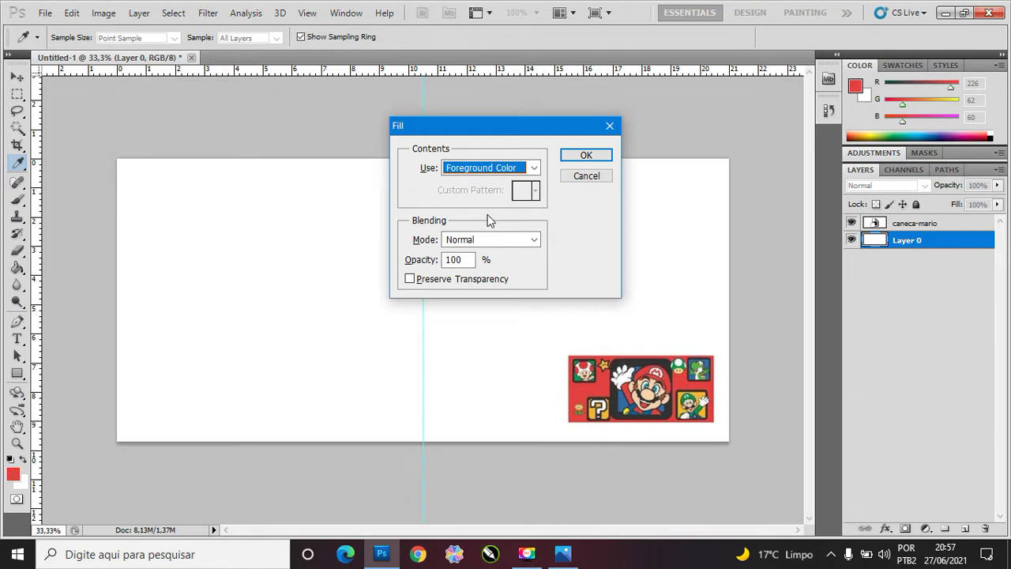
{"action": "left_click", "coordinate": [482, 169]}
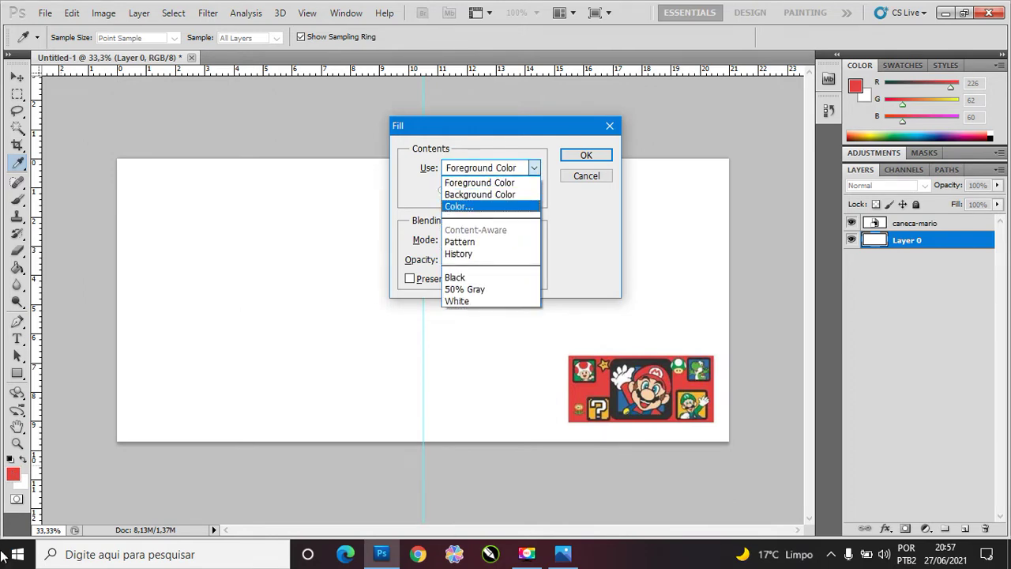
{"action": "left_click", "coordinate": [482, 183]}
{"action": "left_click", "coordinate": [586, 155]}
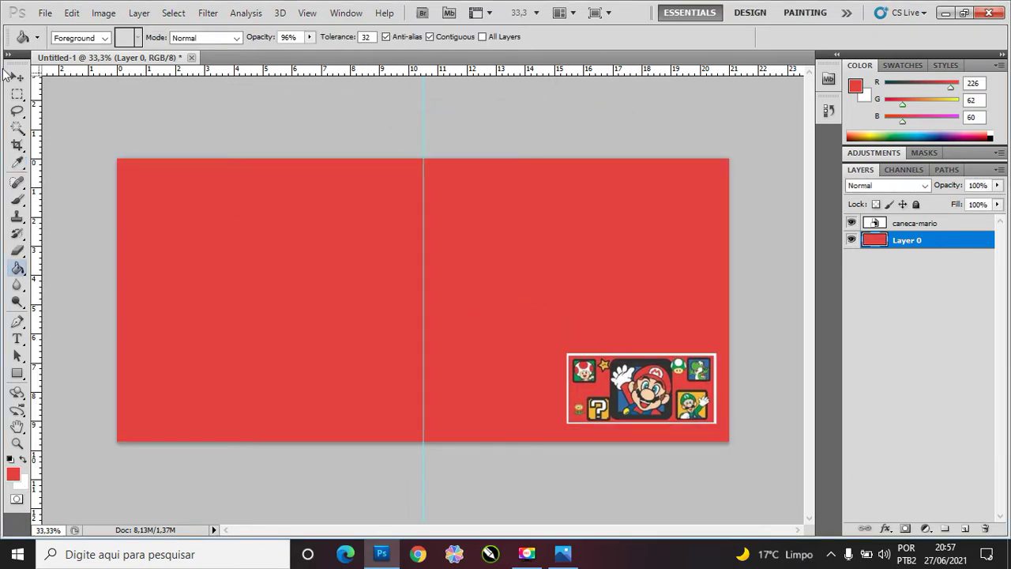
{"action": "left_click", "coordinate": [15, 77]}
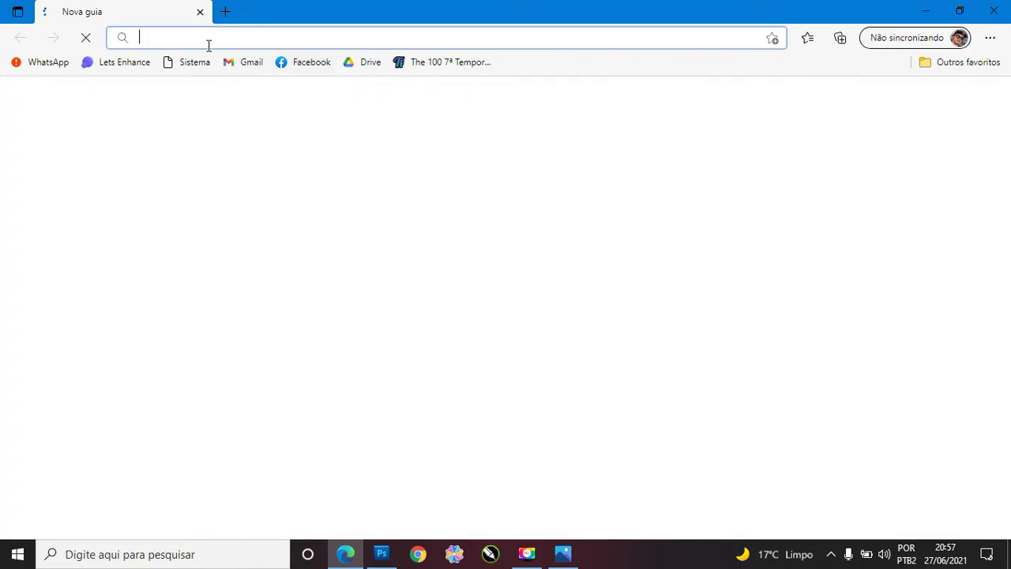
Step: Search Google Images for 'mario png' and scroll through the results
{"action": "type", "text": "mario png"}
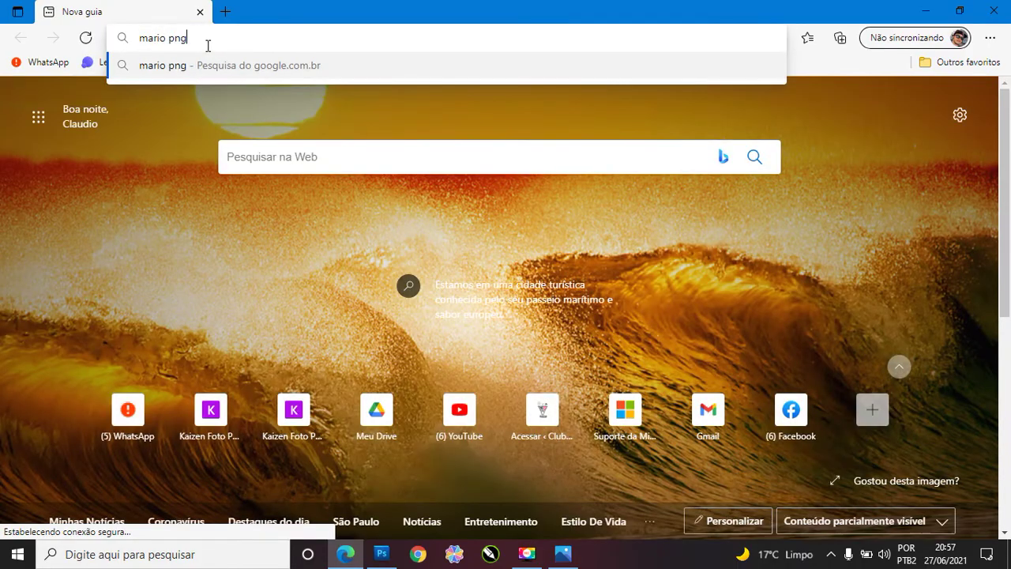
{"action": "key", "text": "Return"}
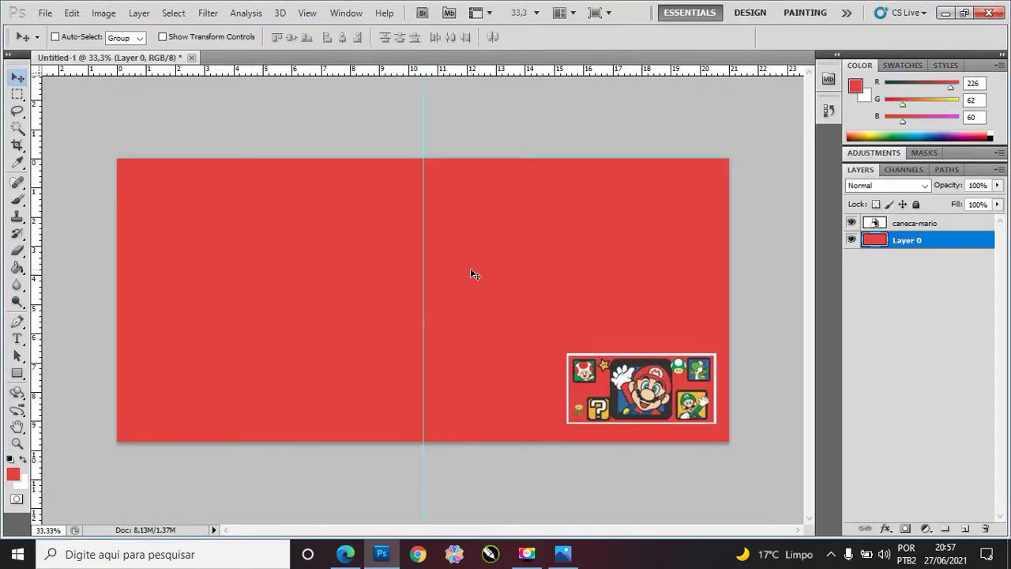
{"action": "scroll", "coordinate": [439, 259], "scroll_direction": "down", "scroll_amount": 2}
{"action": "scroll", "coordinate": [447, 273], "scroll_direction": "down", "scroll_amount": 3}
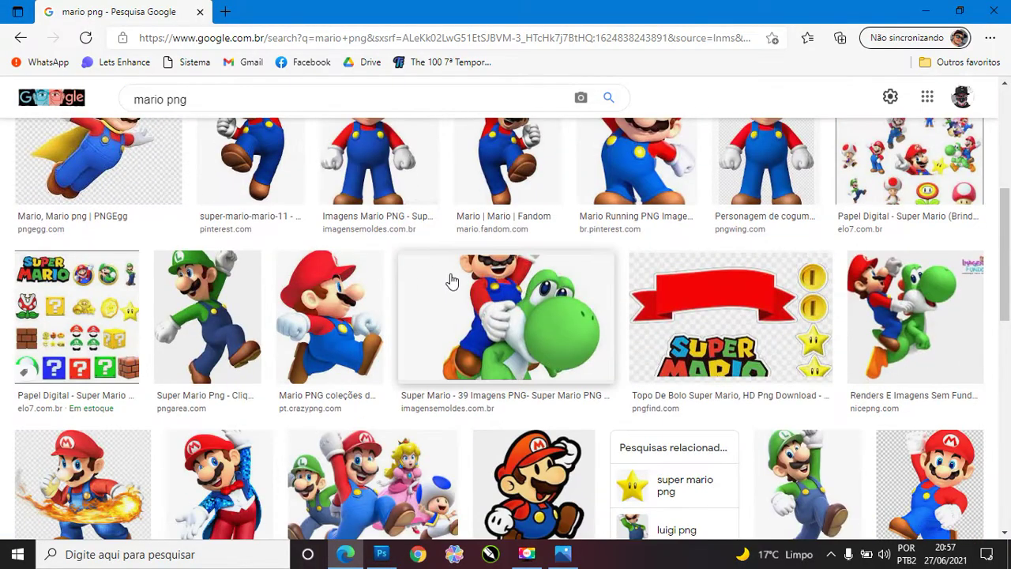
{"action": "scroll", "coordinate": [431, 273], "scroll_direction": "down", "scroll_amount": 1}
{"action": "scroll", "coordinate": [427, 264], "scroll_direction": "down", "scroll_amount": 3}
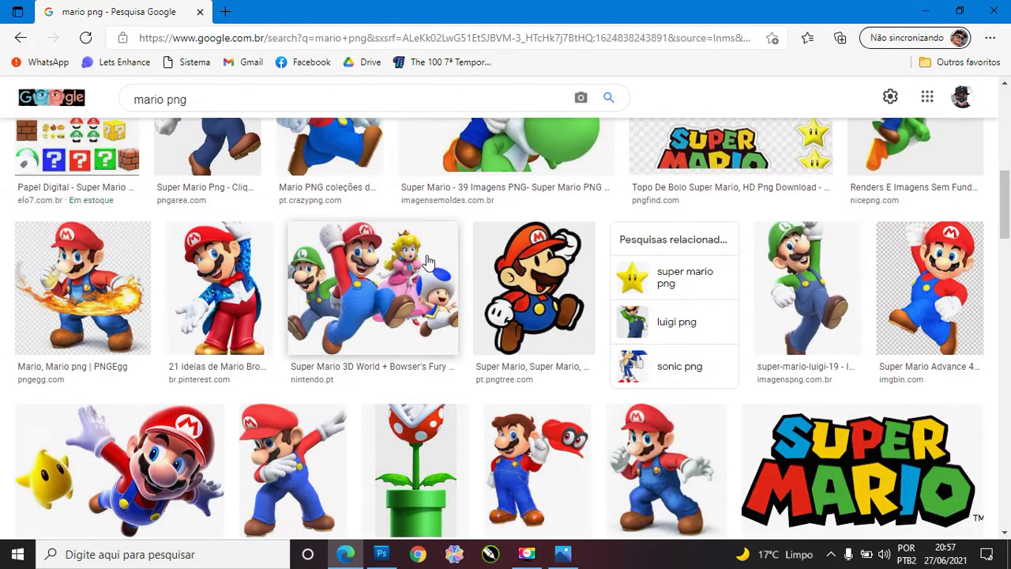
{"action": "scroll", "coordinate": [425, 262], "scroll_direction": "down", "scroll_amount": 1}
{"action": "scroll", "coordinate": [424, 261], "scroll_direction": "down", "scroll_amount": 1}
{"action": "scroll", "coordinate": [427, 259], "scroll_direction": "down", "scroll_amount": 3}
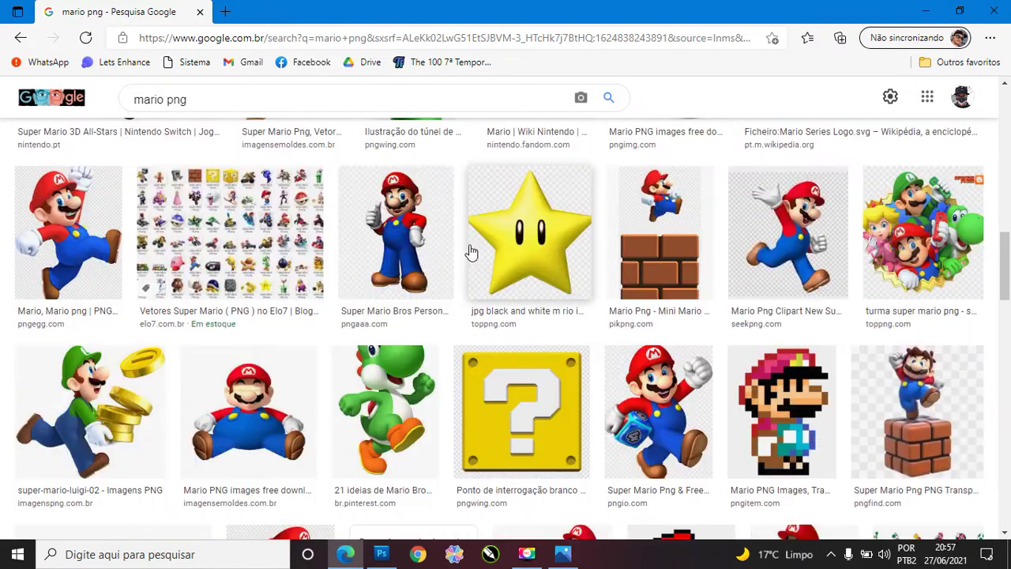
{"action": "scroll", "coordinate": [396, 304], "scroll_direction": "down", "scroll_amount": 3}
{"action": "scroll", "coordinate": [427, 276], "scroll_direction": "down", "scroll_amount": 1}
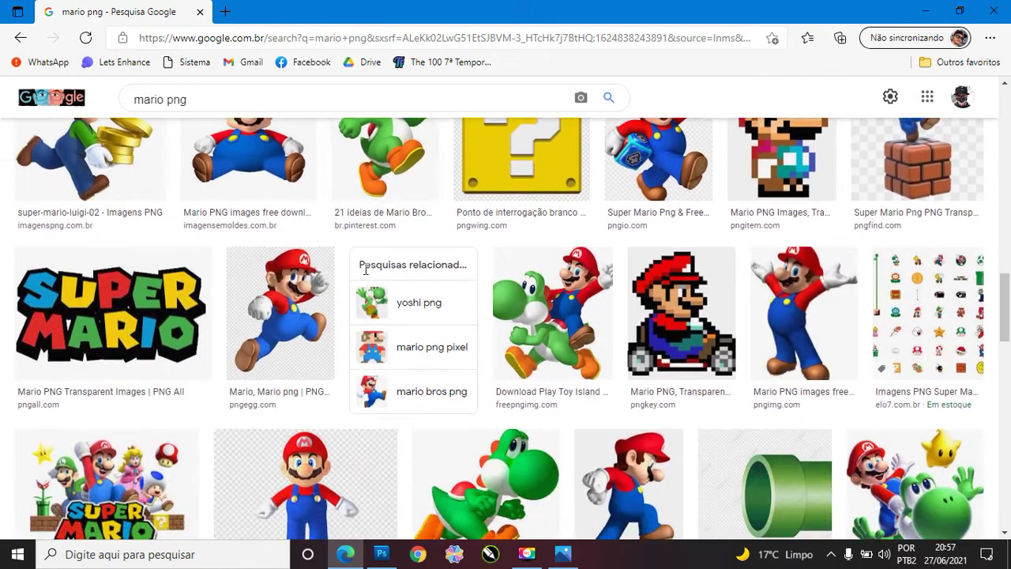
{"action": "scroll", "coordinate": [448, 263], "scroll_direction": "down", "scroll_amount": 2}
{"action": "scroll", "coordinate": [457, 258], "scroll_direction": "down", "scroll_amount": 1}
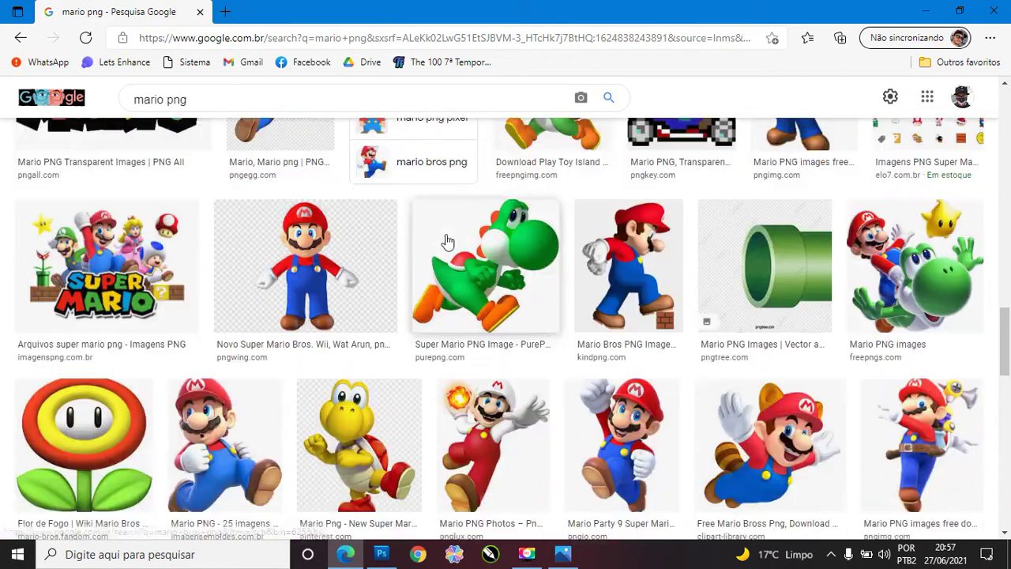
{"action": "scroll", "coordinate": [445, 242], "scroll_direction": "down", "scroll_amount": 2}
{"action": "scroll", "coordinate": [513, 249], "scroll_direction": "down", "scroll_amount": 1}
{"action": "scroll", "coordinate": [548, 253], "scroll_direction": "down", "scroll_amount": 1}
{"action": "scroll", "coordinate": [538, 245], "scroll_direction": "down", "scroll_amount": 2}
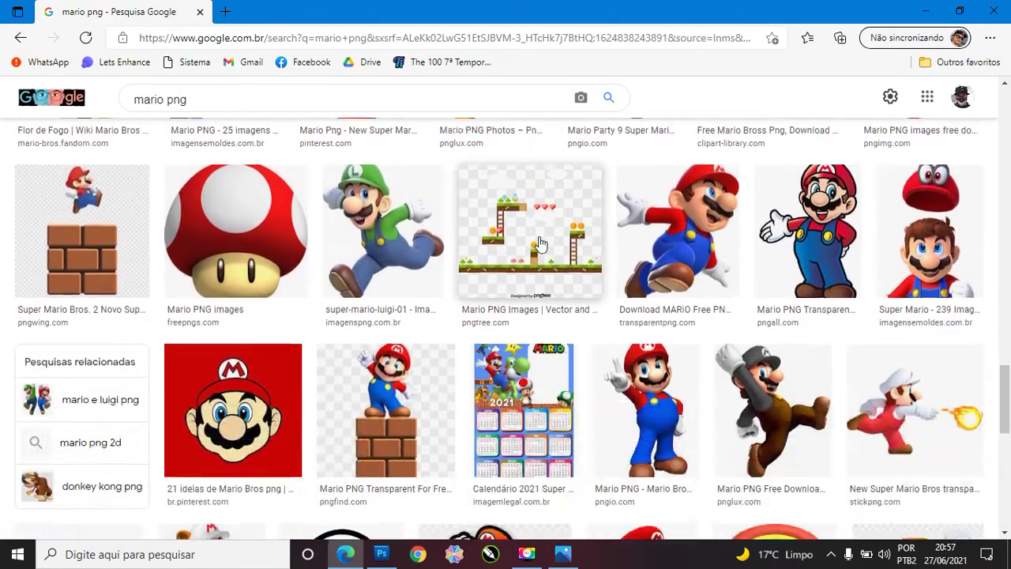
{"action": "scroll", "coordinate": [512, 234], "scroll_direction": "down", "scroll_amount": 2}
{"action": "scroll", "coordinate": [512, 234], "scroll_direction": "down", "scroll_amount": 2}
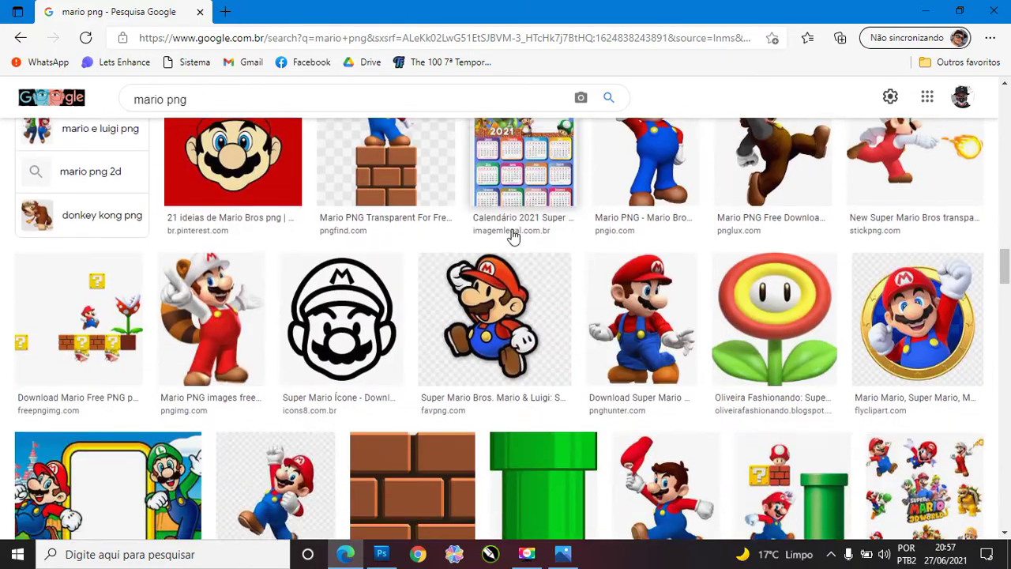
{"action": "scroll", "coordinate": [514, 235], "scroll_direction": "down", "scroll_amount": 2}
{"action": "scroll", "coordinate": [512, 237], "scroll_direction": "down", "scroll_amount": 1}
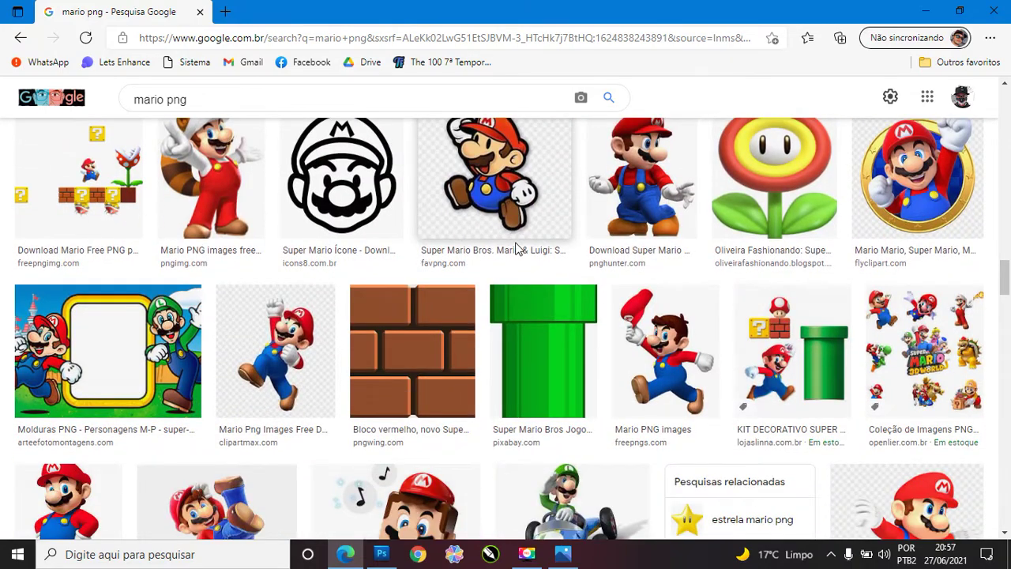
{"action": "scroll", "coordinate": [514, 253], "scroll_direction": "down", "scroll_amount": 1}
{"action": "scroll", "coordinate": [501, 260], "scroll_direction": "down", "scroll_amount": 3}
{"action": "scroll", "coordinate": [498, 258], "scroll_direction": "down", "scroll_amount": 1}
{"action": "scroll", "coordinate": [495, 255], "scroll_direction": "down", "scroll_amount": 2}
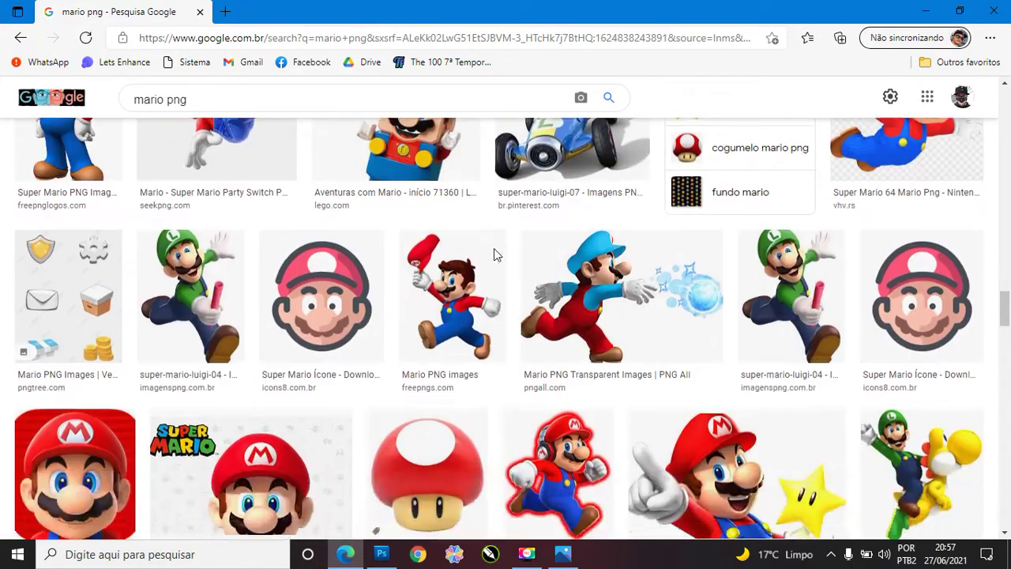
{"action": "scroll", "coordinate": [494, 254], "scroll_direction": "down", "scroll_amount": 2}
{"action": "key", "text": "alt+Tab"}
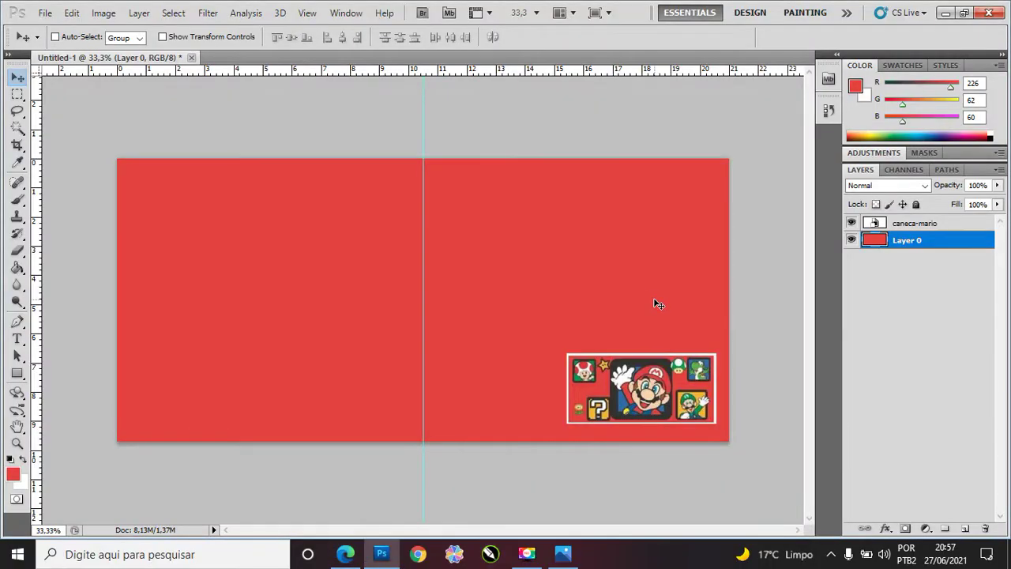
{"action": "key", "text": "alt+Tab"}
{"action": "scroll", "coordinate": [490, 330], "scroll_direction": "down", "scroll_amount": 2}
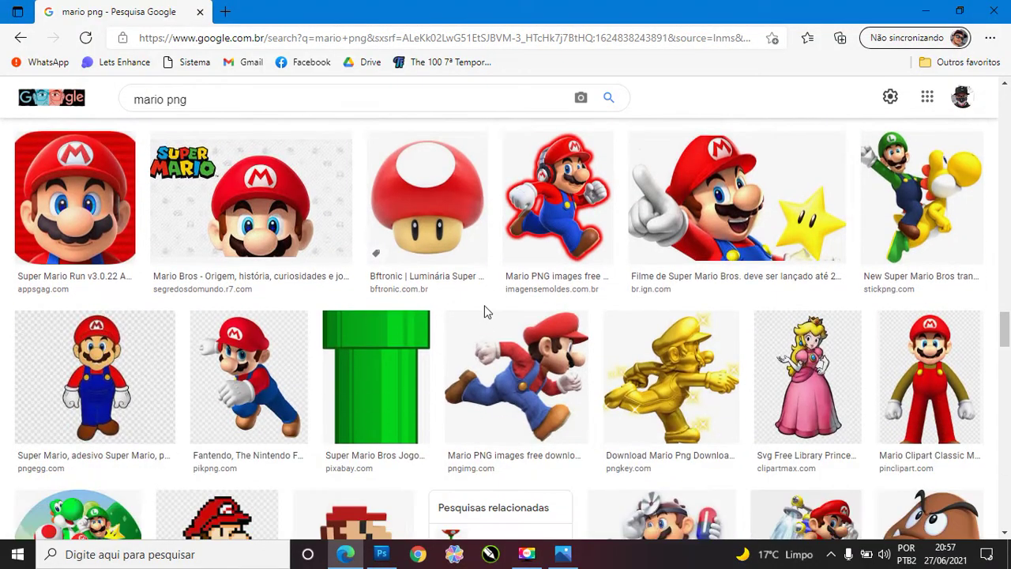
{"action": "scroll", "coordinate": [484, 305], "scroll_direction": "up", "scroll_amount": 2}
Step: Open the pointing-Mario film image in a new tab, then keep browsing the results
{"action": "middle_click", "coordinate": [711, 332]}
{"action": "left_click", "coordinate": [354, 6]}
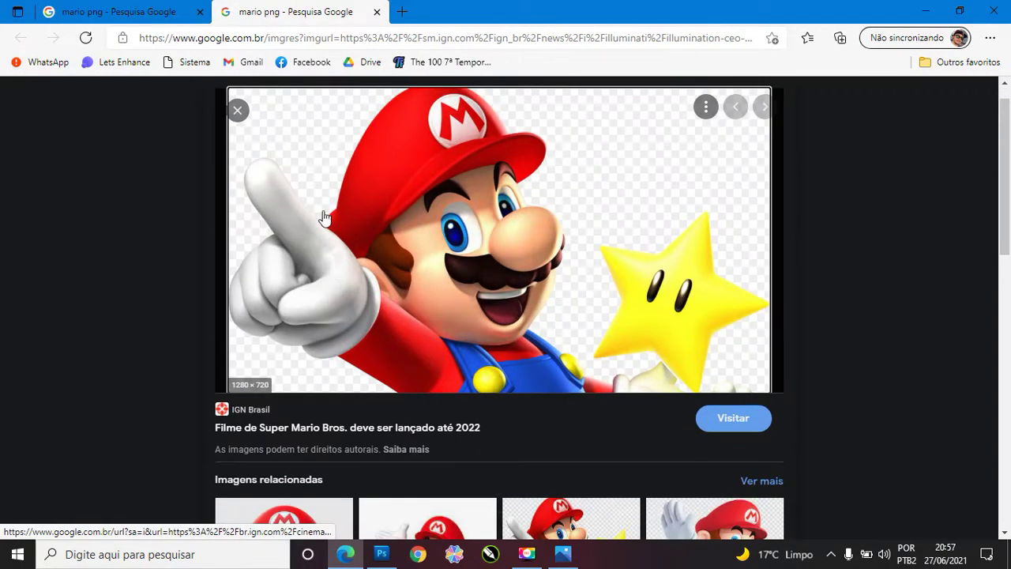
{"action": "left_click", "coordinate": [150, 11]}
{"action": "scroll", "coordinate": [395, 300], "scroll_direction": "down", "scroll_amount": 2}
{"action": "scroll", "coordinate": [348, 237], "scroll_direction": "down", "scroll_amount": 2}
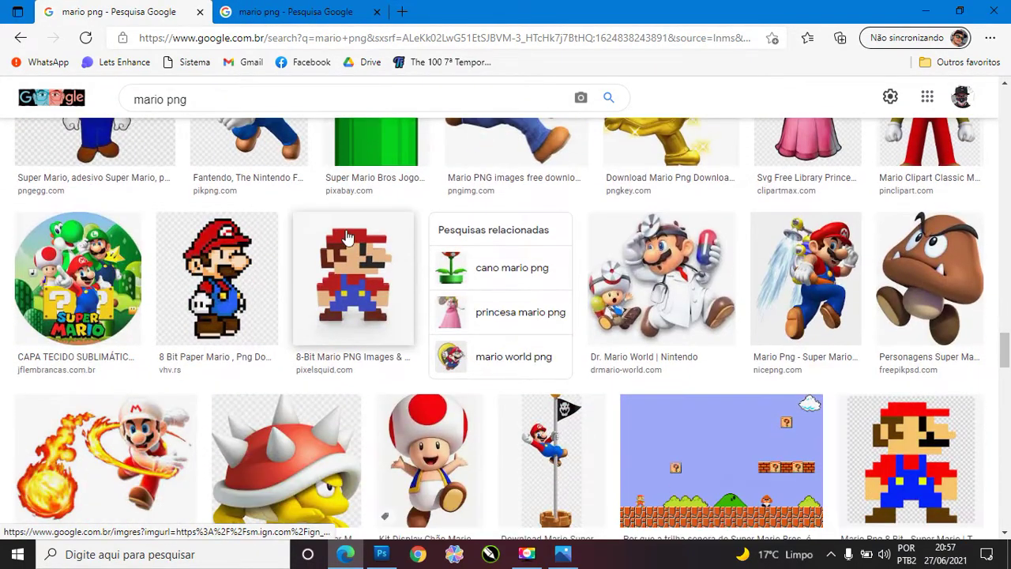
{"action": "scroll", "coordinate": [348, 237], "scroll_direction": "down", "scroll_amount": 2}
{"action": "scroll", "coordinate": [356, 221], "scroll_direction": "down", "scroll_amount": 1}
{"action": "scroll", "coordinate": [364, 203], "scroll_direction": "down", "scroll_amount": 3}
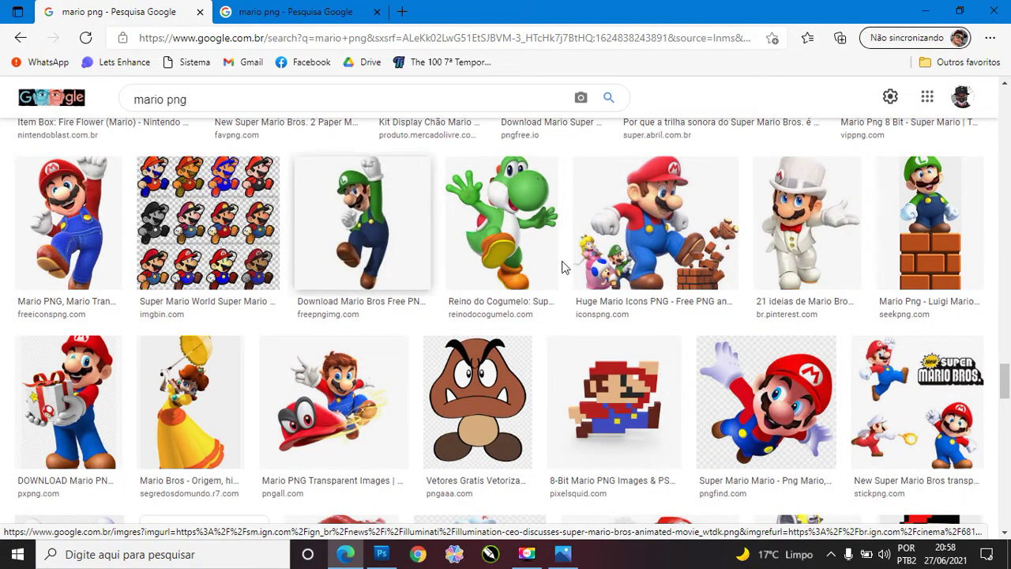
{"action": "scroll", "coordinate": [511, 330], "scroll_direction": "down", "scroll_amount": 1}
{"action": "scroll", "coordinate": [442, 269], "scroll_direction": "down", "scroll_amount": 3}
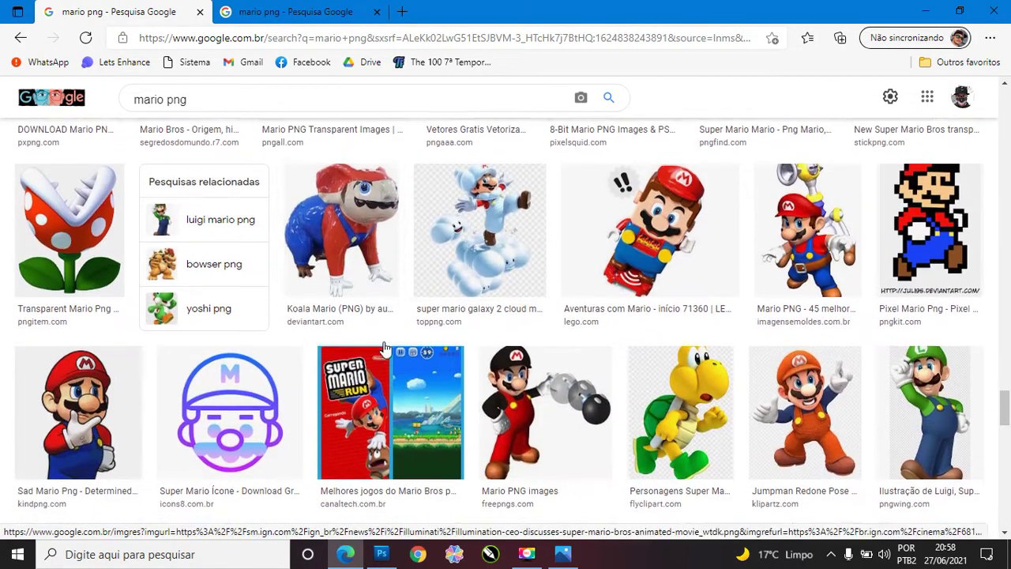
{"action": "scroll", "coordinate": [419, 345], "scroll_direction": "down", "scroll_amount": 3}
{"action": "scroll", "coordinate": [462, 338], "scroll_direction": "down", "scroll_amount": 1}
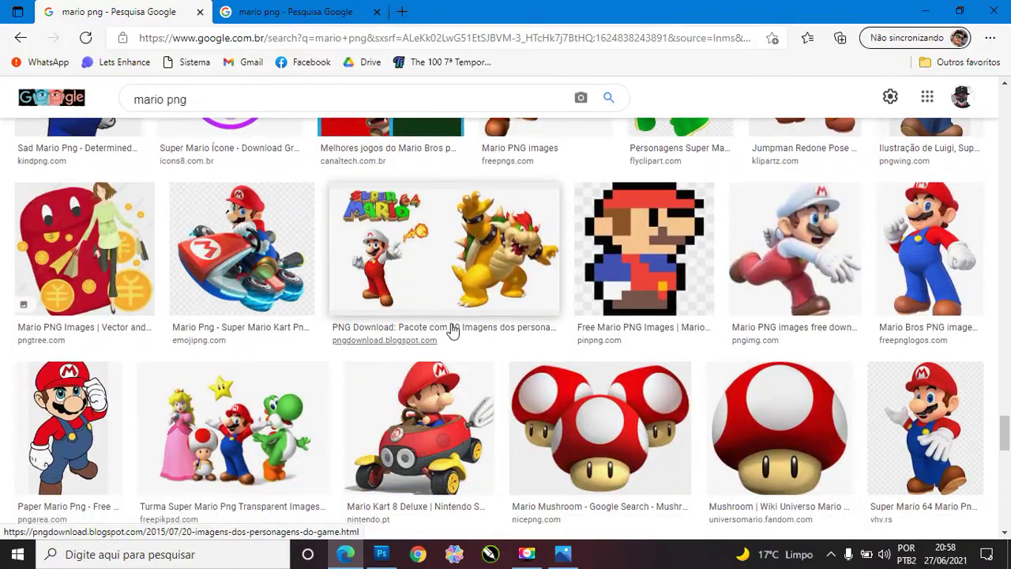
{"action": "scroll", "coordinate": [454, 329], "scroll_direction": "down", "scroll_amount": 2}
{"action": "scroll", "coordinate": [454, 328], "scroll_direction": "down", "scroll_amount": 2}
{"action": "scroll", "coordinate": [452, 325], "scroll_direction": "down", "scroll_amount": 1}
{"action": "scroll", "coordinate": [450, 324], "scroll_direction": "up", "scroll_amount": 5}
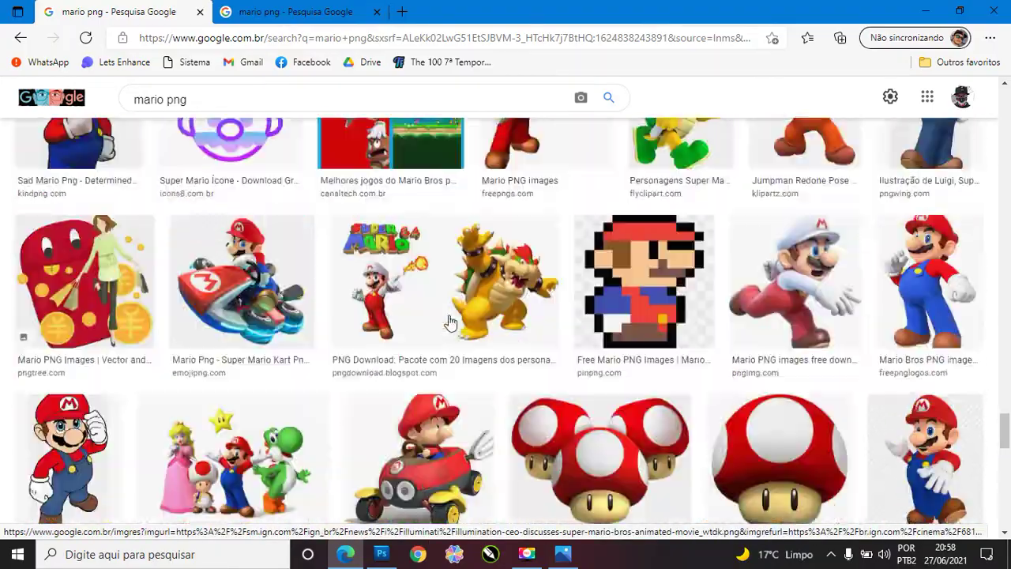
{"action": "scroll", "coordinate": [448, 322], "scroll_direction": "up", "scroll_amount": 10}
{"action": "scroll", "coordinate": [444, 320], "scroll_direction": "up", "scroll_amount": 10}
{"action": "scroll", "coordinate": [439, 318], "scroll_direction": "up", "scroll_amount": 10}
{"action": "scroll", "coordinate": [395, 317], "scroll_direction": "up", "scroll_amount": 10}
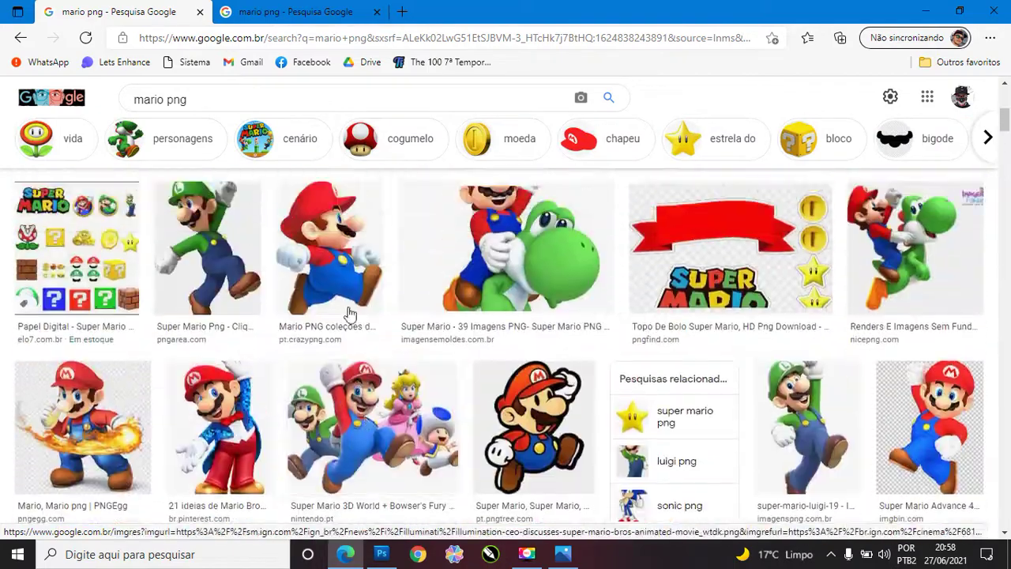
{"action": "scroll", "coordinate": [261, 237], "scroll_direction": "up", "scroll_amount": 5}
Step: Search Google Images for 'mario 2d png'
{"action": "left_click", "coordinate": [167, 109]}
{"action": "type", "text": "2"}
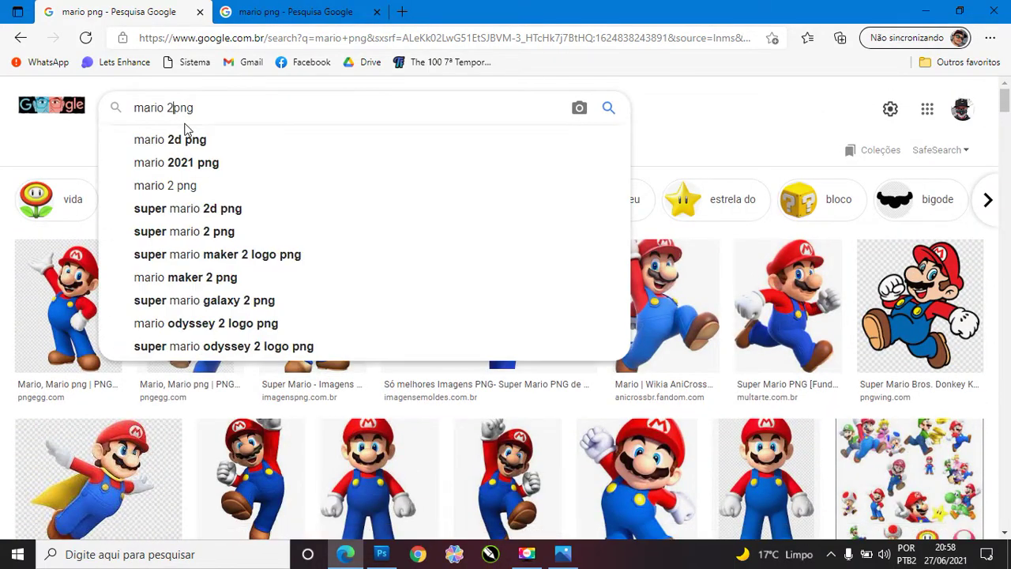
{"action": "type", "text": "d"}
{"action": "key", "text": "Return"}
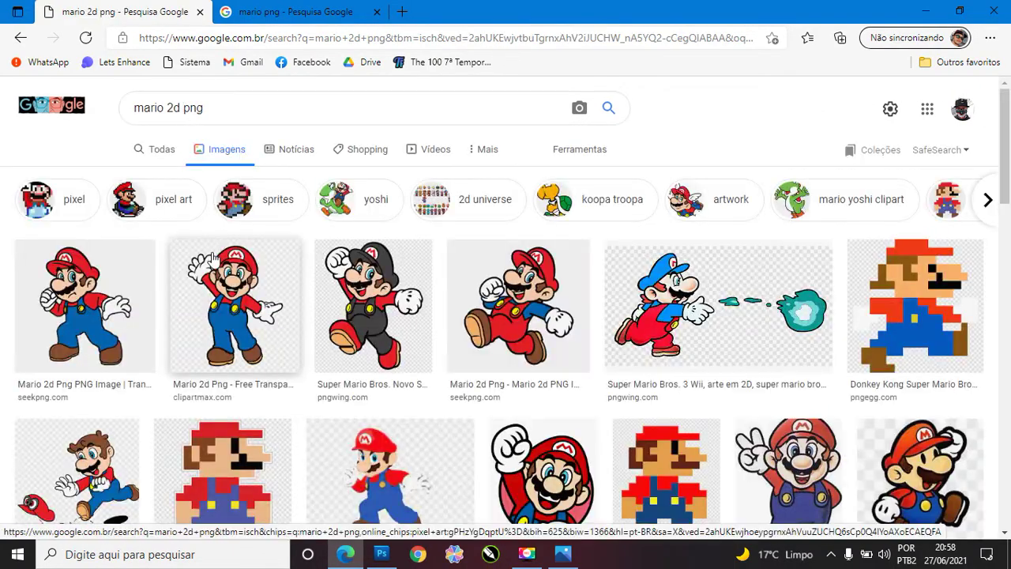
{"action": "scroll", "coordinate": [277, 311], "scroll_direction": "down", "scroll_amount": 2}
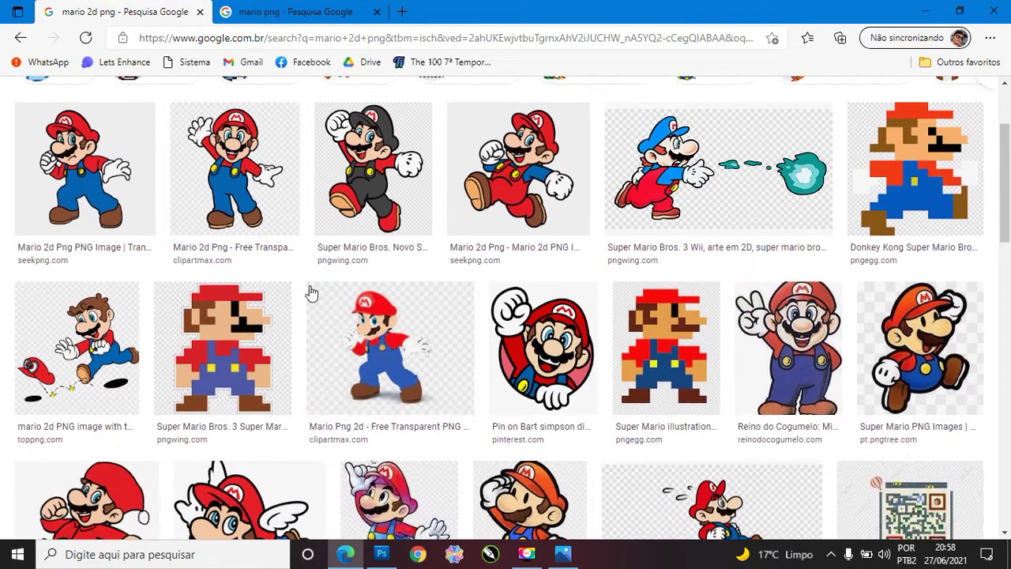
Step: Glance at the Photoshop mug layout, then return to the image results
{"action": "key", "text": "alt+Tab"}
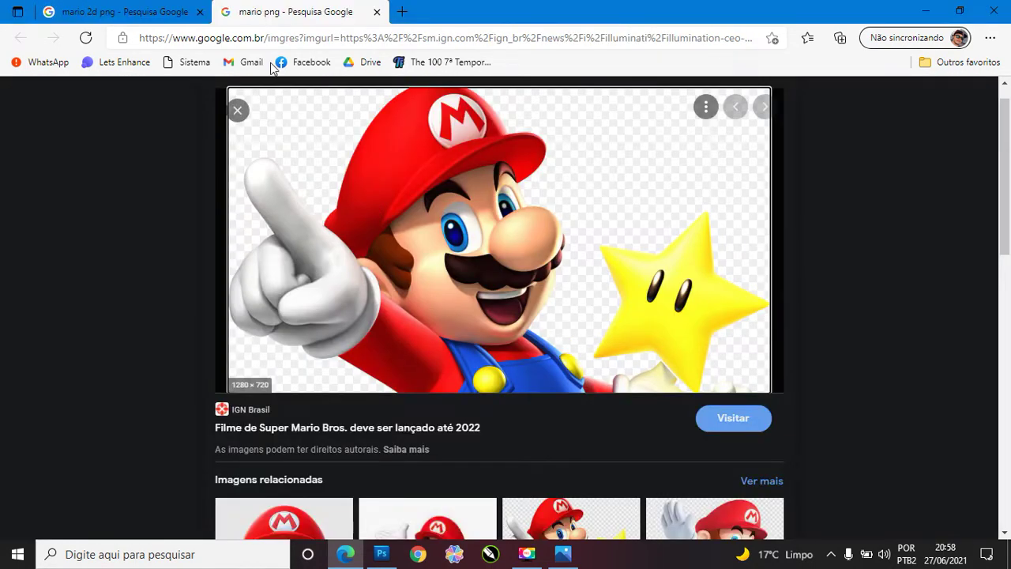
{"action": "key", "text": "ctrl+Tab"}
{"action": "left_click", "coordinate": [383, 556]}
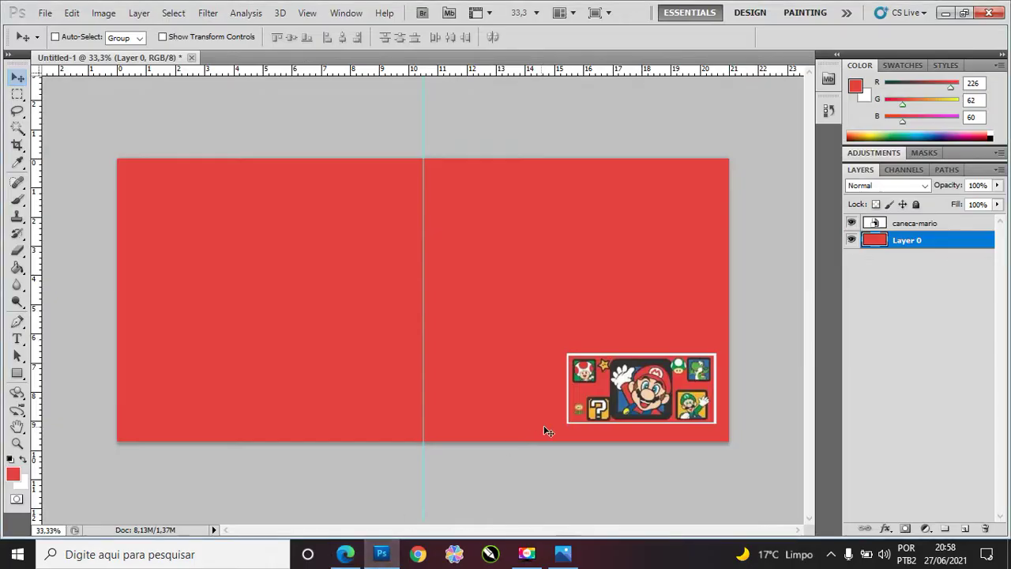
{"action": "key", "text": "alt+Tab"}
{"action": "key", "text": "alt+Tab"}
{"action": "key", "text": "alt+Tab"}
Step: Open the fist-raised Mario-in-a-circle image in a new tab and preview it
{"action": "middle_click", "coordinate": [542, 356]}
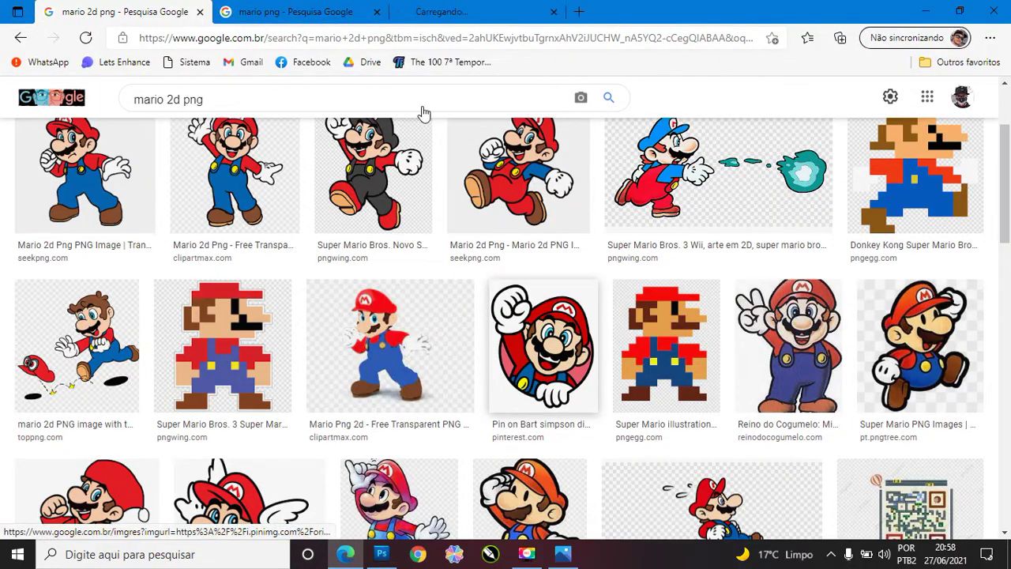
{"action": "left_click", "coordinate": [475, 12]}
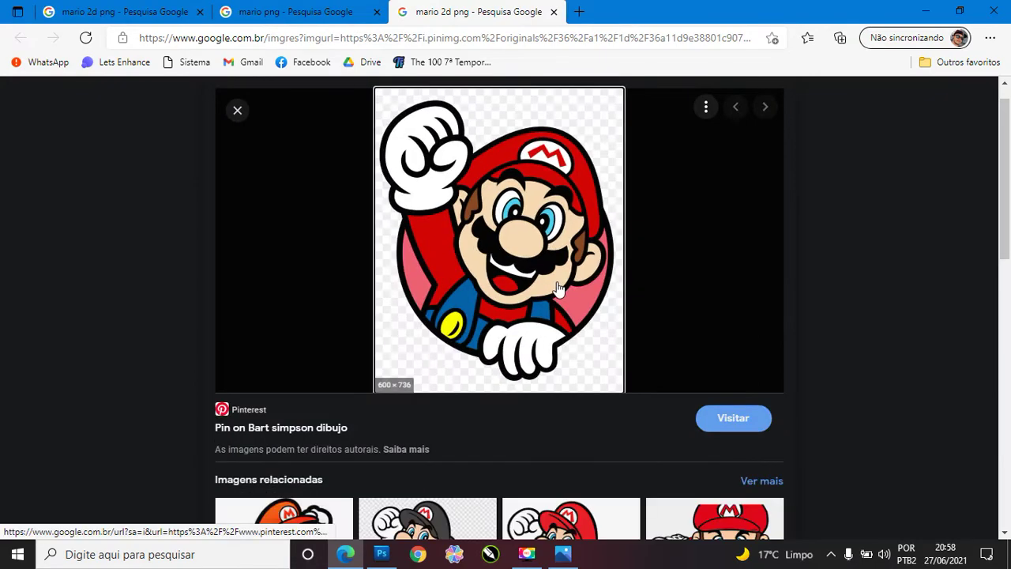
{"action": "scroll", "coordinate": [545, 272], "scroll_direction": "down", "scroll_amount": 1}
{"action": "scroll", "coordinate": [546, 273], "scroll_direction": "down", "scroll_amount": 1}
{"action": "scroll", "coordinate": [542, 269], "scroll_direction": "up", "scroll_amount": 2}
Step: Browse further down the results and open the kicking Mario image in another tab
{"action": "key", "text": "ctrl+Tab"}
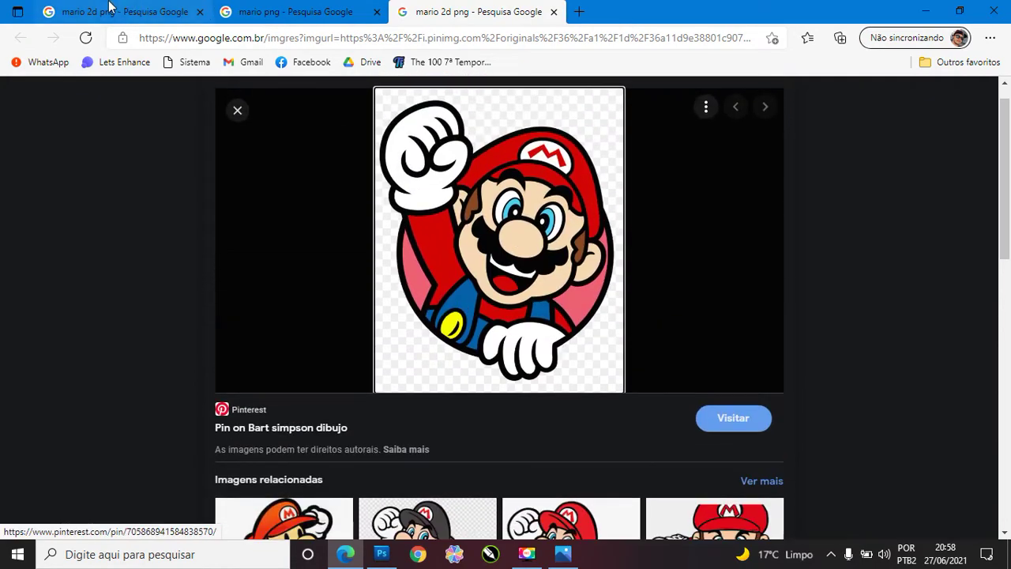
{"action": "scroll", "coordinate": [336, 298], "scroll_direction": "down", "scroll_amount": 2}
{"action": "scroll", "coordinate": [332, 298], "scroll_direction": "down", "scroll_amount": 2}
{"action": "scroll", "coordinate": [348, 293], "scroll_direction": "down", "scroll_amount": 1}
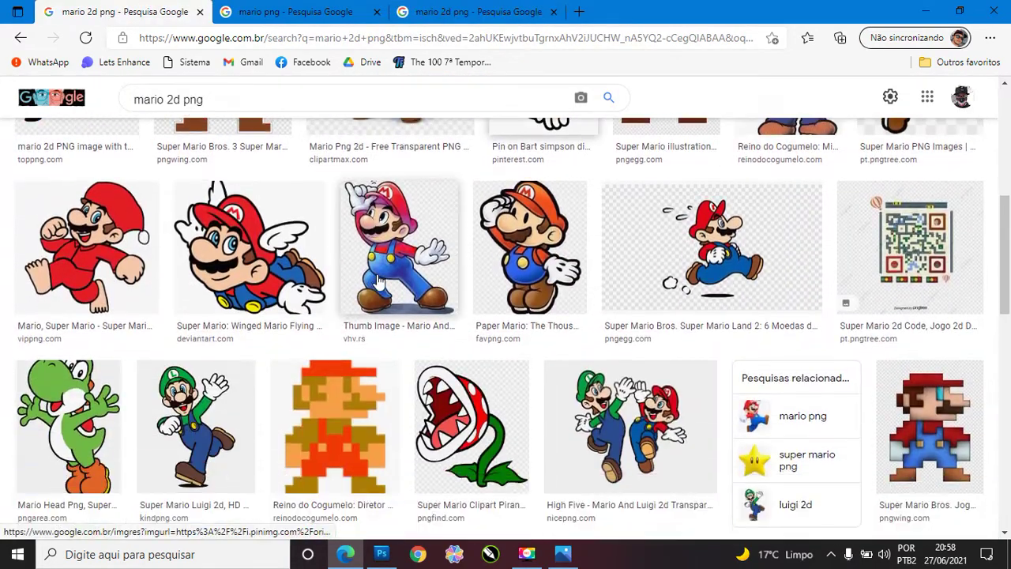
{"action": "scroll", "coordinate": [372, 285], "scroll_direction": "down", "scroll_amount": 1}
{"action": "scroll", "coordinate": [376, 282], "scroll_direction": "down", "scroll_amount": 3}
{"action": "scroll", "coordinate": [375, 282], "scroll_direction": "down", "scroll_amount": 2}
{"action": "scroll", "coordinate": [375, 282], "scroll_direction": "down", "scroll_amount": 2}
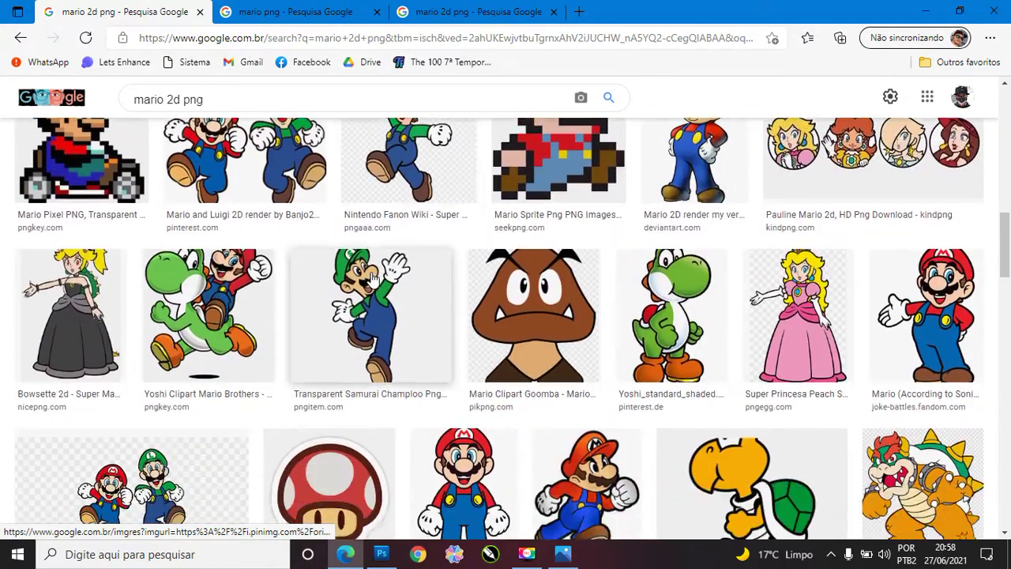
{"action": "scroll", "coordinate": [376, 282], "scroll_direction": "down", "scroll_amount": 1}
{"action": "scroll", "coordinate": [389, 288], "scroll_direction": "down", "scroll_amount": 1}
{"action": "scroll", "coordinate": [393, 282], "scroll_direction": "down", "scroll_amount": 2}
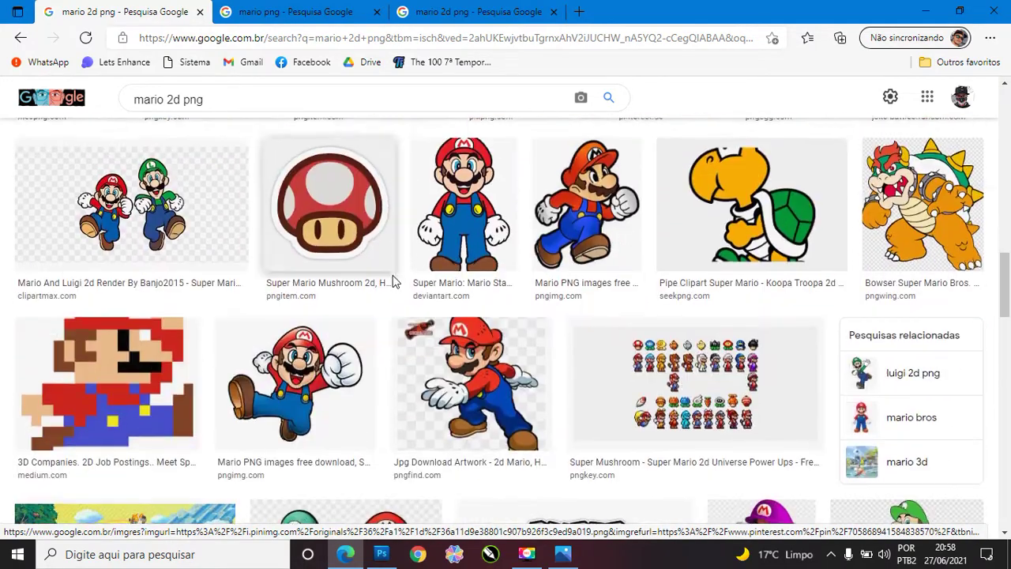
{"action": "scroll", "coordinate": [392, 282], "scroll_direction": "down", "scroll_amount": 2}
{"action": "scroll", "coordinate": [393, 282], "scroll_direction": "down", "scroll_amount": 1}
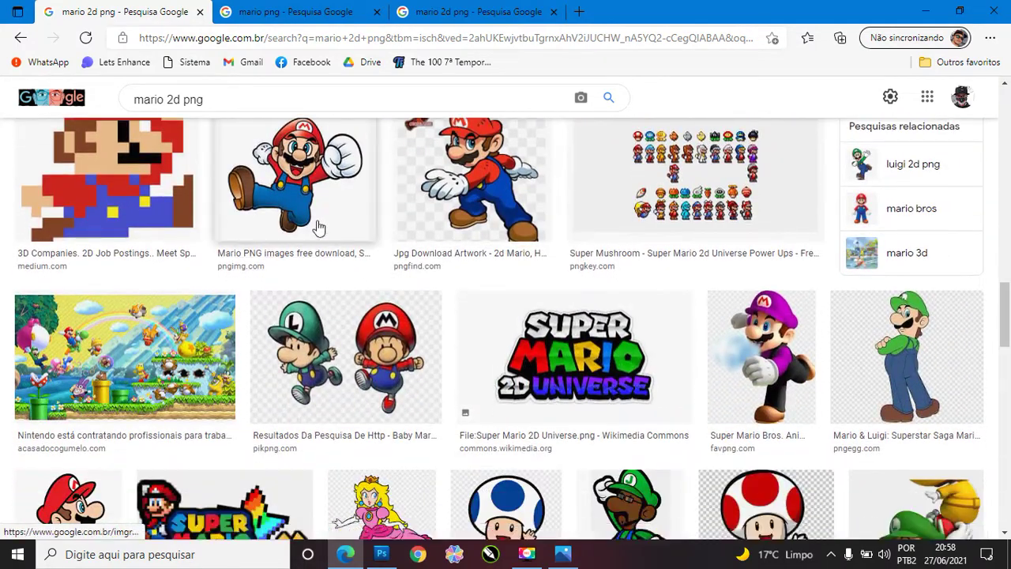
{"action": "middle_click", "coordinate": [319, 226]}
{"action": "scroll", "coordinate": [344, 243], "scroll_direction": "down", "scroll_amount": 1}
{"action": "scroll", "coordinate": [344, 243], "scroll_direction": "down", "scroll_amount": 2}
{"action": "scroll", "coordinate": [343, 243], "scroll_direction": "up", "scroll_amount": 5}
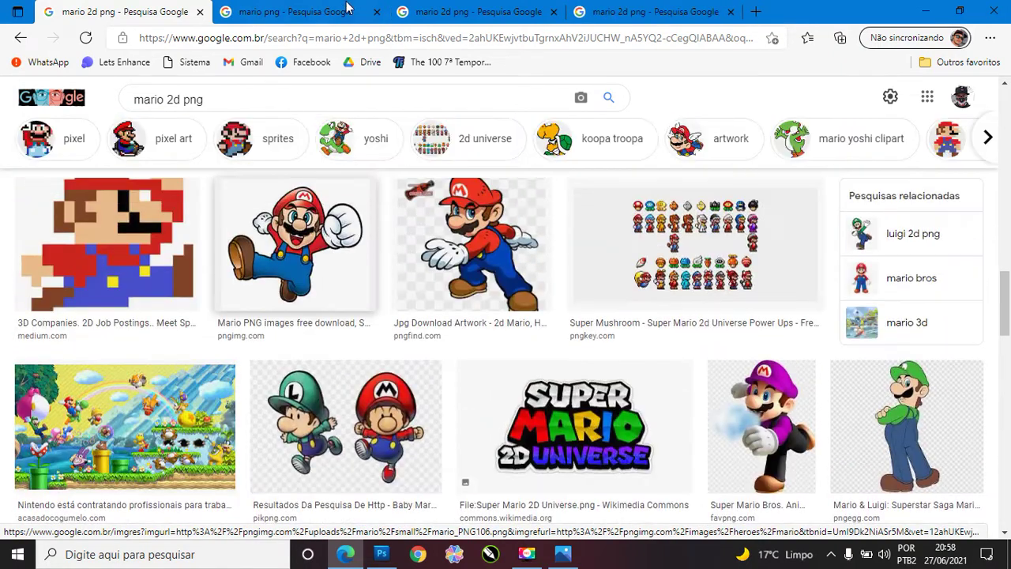
Step: Compare the opened Mario previews, then close the kicking Mario tab
{"action": "left_click", "coordinate": [292, 11]}
{"action": "left_click", "coordinate": [475, 11]}
{"action": "left_click", "coordinate": [594, 8]}
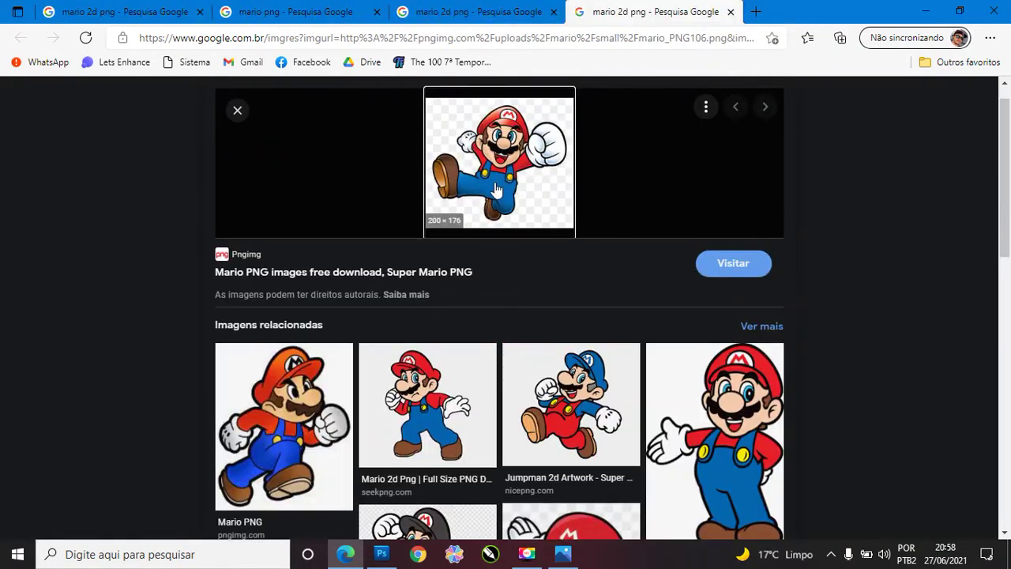
{"action": "scroll", "coordinate": [496, 185], "scroll_direction": "down", "scroll_amount": 2}
{"action": "scroll", "coordinate": [496, 225], "scroll_direction": "down", "scroll_amount": 2}
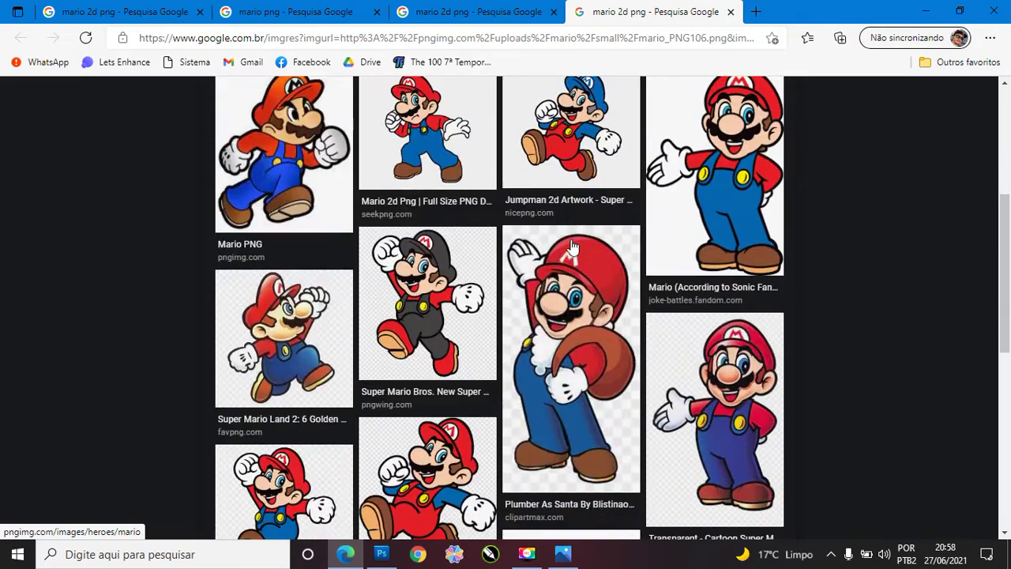
{"action": "scroll", "coordinate": [496, 225], "scroll_direction": "up", "scroll_amount": 4}
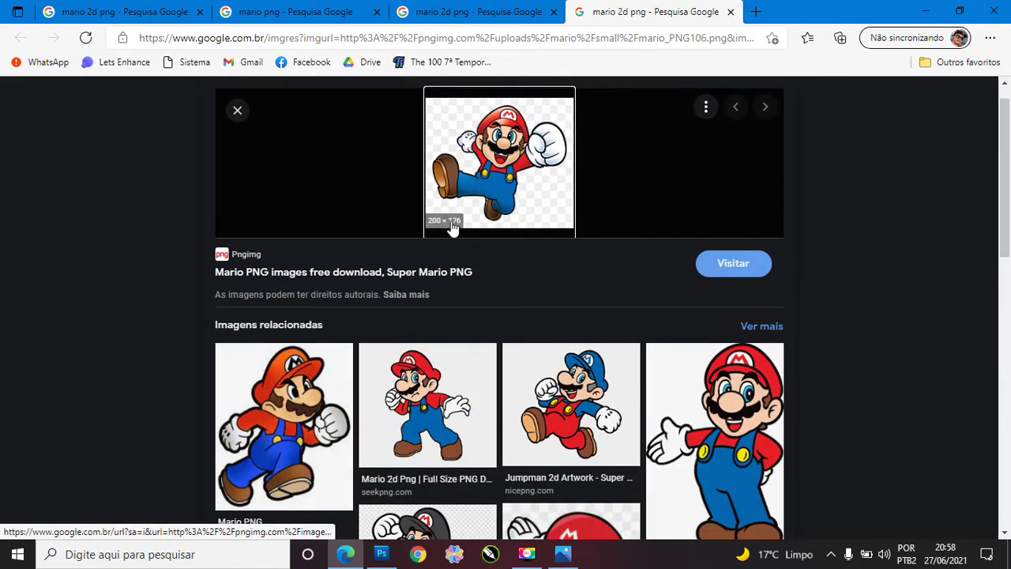
{"action": "scroll", "coordinate": [479, 199], "scroll_direction": "down", "scroll_amount": 1}
{"action": "scroll", "coordinate": [480, 192], "scroll_direction": "down", "scroll_amount": 4}
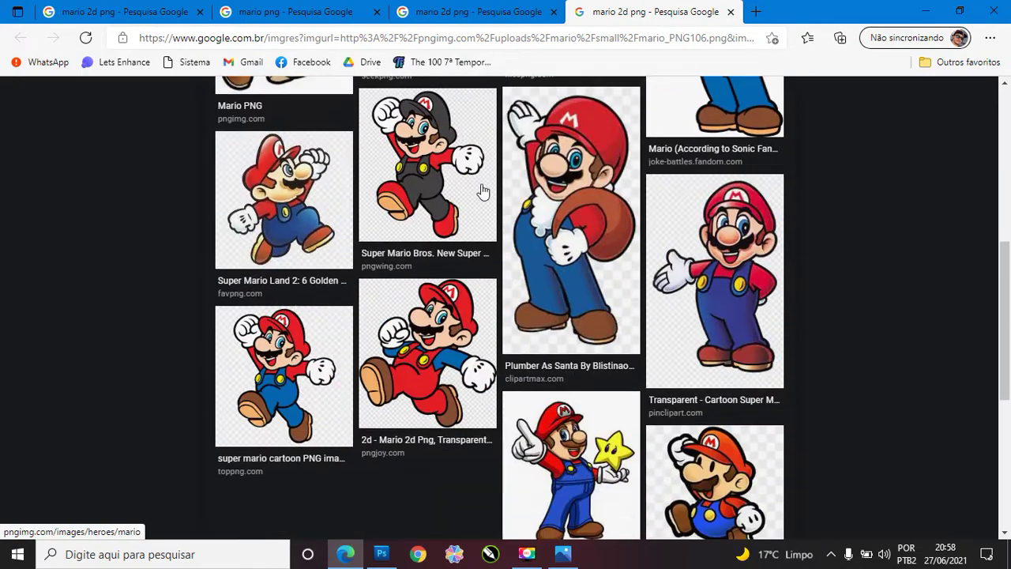
{"action": "scroll", "coordinate": [515, 235], "scroll_direction": "down", "scroll_amount": 2}
{"action": "scroll", "coordinate": [514, 235], "scroll_direction": "down", "scroll_amount": 1}
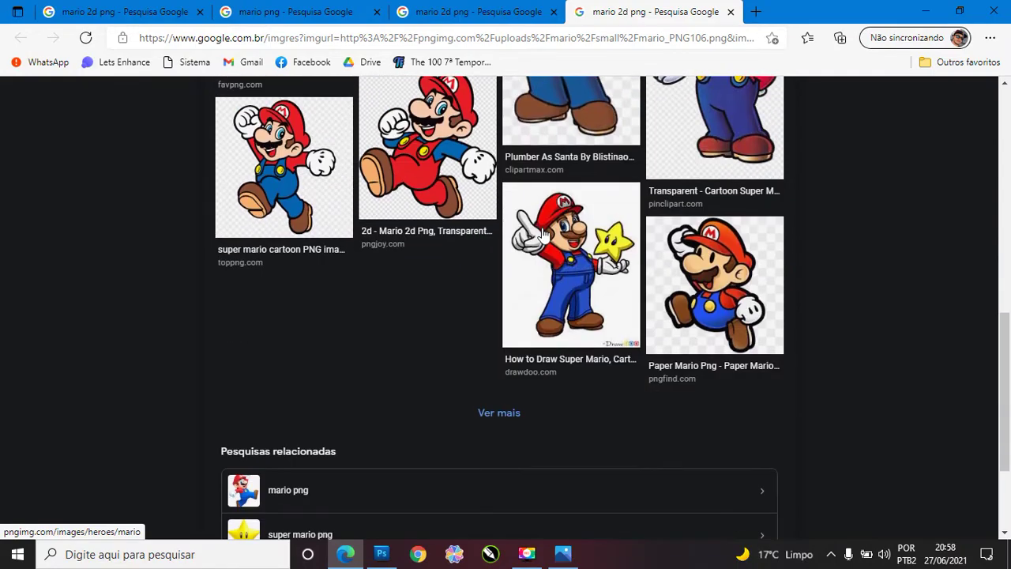
{"action": "scroll", "coordinate": [514, 236], "scroll_direction": "up", "scroll_amount": 5}
{"action": "scroll", "coordinate": [553, 158], "scroll_direction": "up", "scroll_amount": 1}
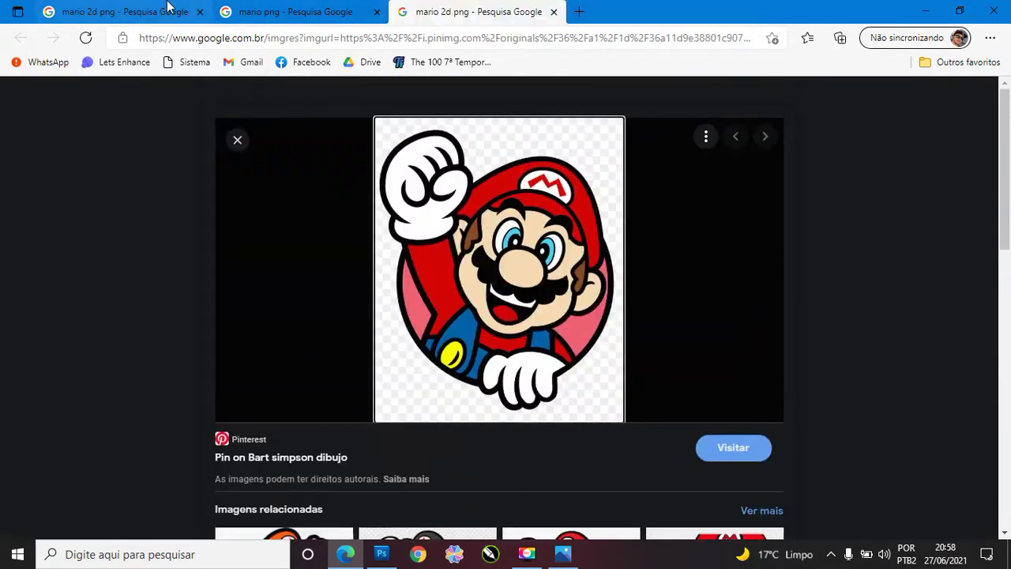
{"action": "key", "text": "ctrl+w"}
{"action": "scroll", "coordinate": [534, 185], "scroll_direction": "up", "scroll_amount": 3}
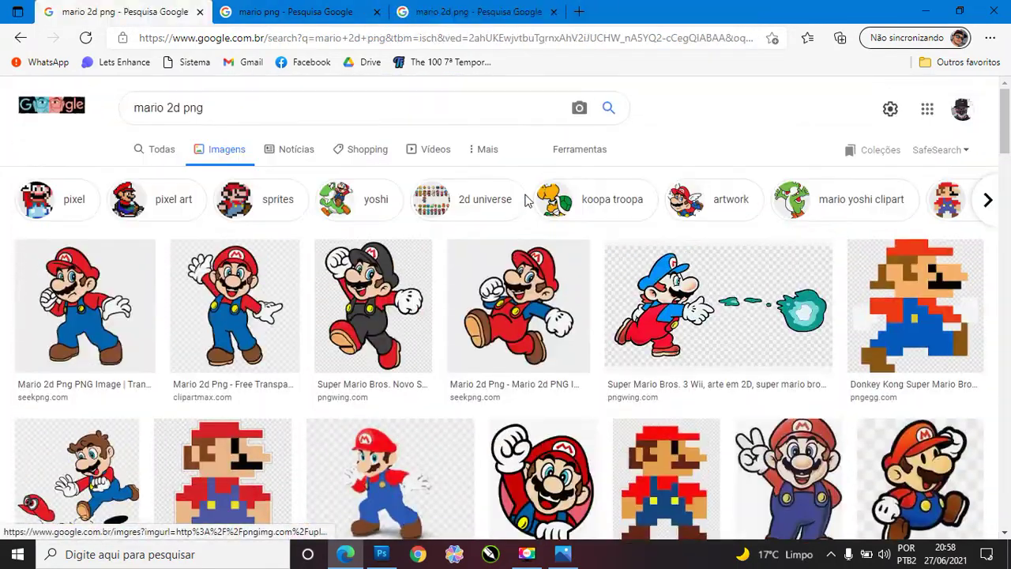
Step: Limit the mario 2d png results to large images and scroll through them
{"action": "left_click", "coordinate": [563, 154]}
{"action": "left_click", "coordinate": [172, 184]}
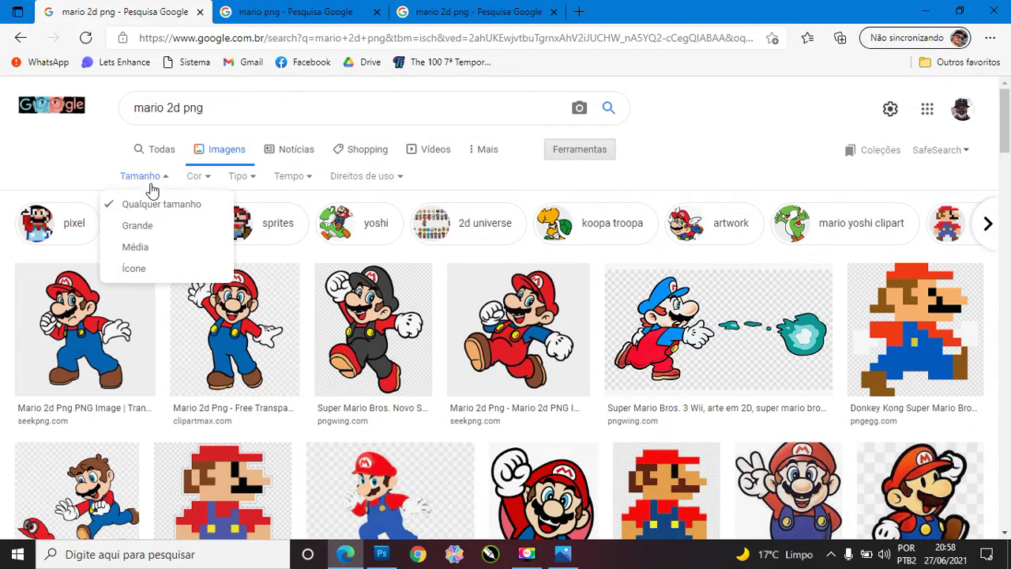
{"action": "left_click", "coordinate": [135, 228]}
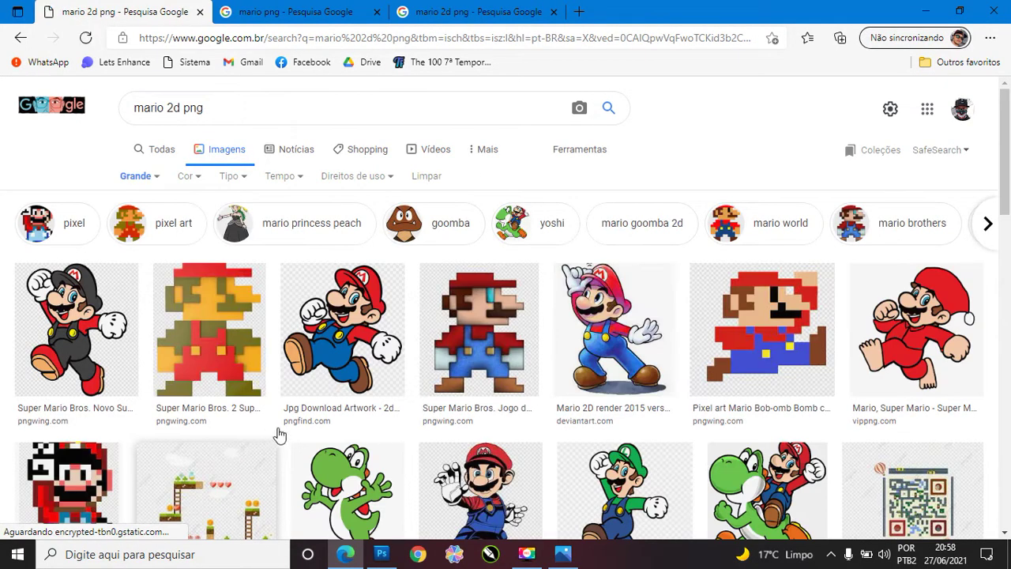
{"action": "scroll", "coordinate": [360, 380], "scroll_direction": "down", "scroll_amount": 2}
{"action": "scroll", "coordinate": [340, 327], "scroll_direction": "down", "scroll_amount": 1}
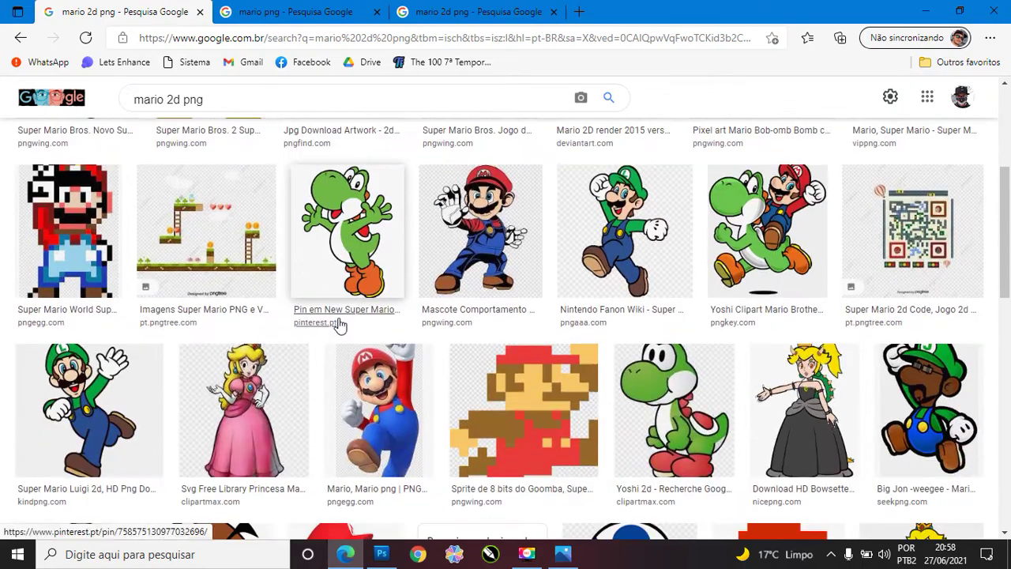
{"action": "scroll", "coordinate": [424, 375], "scroll_direction": "down", "scroll_amount": 3}
{"action": "scroll", "coordinate": [422, 368], "scroll_direction": "down", "scroll_amount": 2}
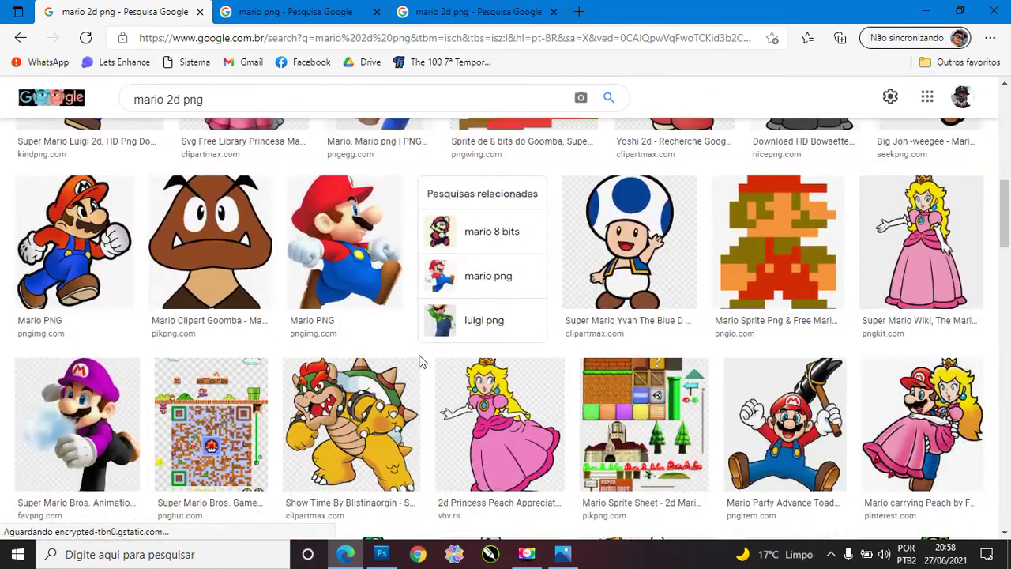
{"action": "scroll", "coordinate": [420, 362], "scroll_direction": "down", "scroll_amount": 3}
{"action": "scroll", "coordinate": [418, 356], "scroll_direction": "down", "scroll_amount": 3}
{"action": "scroll", "coordinate": [421, 352], "scroll_direction": "down", "scroll_amount": 4}
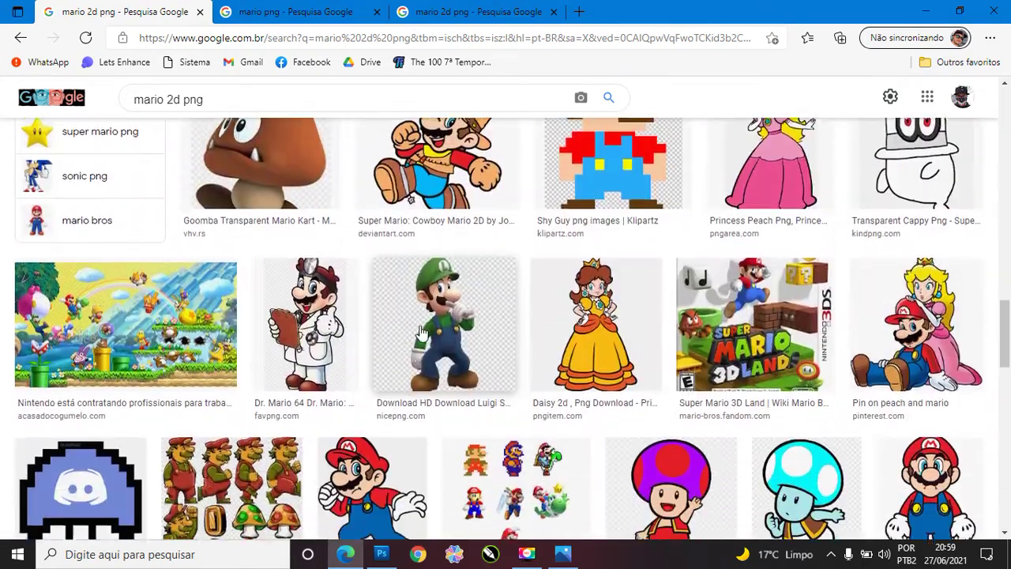
{"action": "scroll", "coordinate": [424, 346], "scroll_direction": "down", "scroll_amount": 3}
{"action": "scroll", "coordinate": [425, 330], "scroll_direction": "down", "scroll_amount": 1}
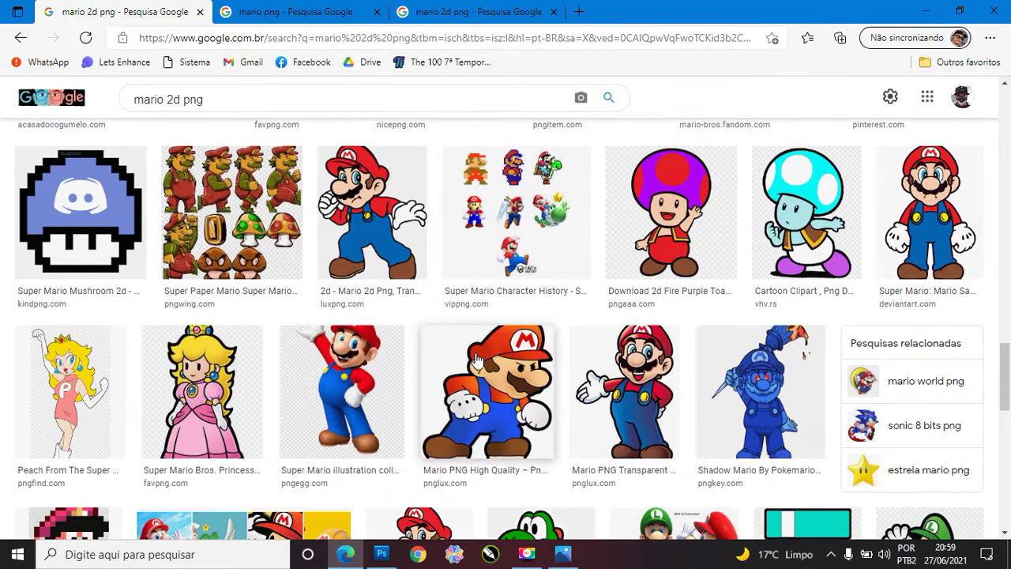
{"action": "scroll", "coordinate": [443, 336], "scroll_direction": "down", "scroll_amount": 2}
{"action": "scroll", "coordinate": [467, 341], "scroll_direction": "down", "scroll_amount": 1}
{"action": "scroll", "coordinate": [467, 340], "scroll_direction": "down", "scroll_amount": 3}
{"action": "scroll", "coordinate": [466, 338], "scroll_direction": "down", "scroll_amount": 1}
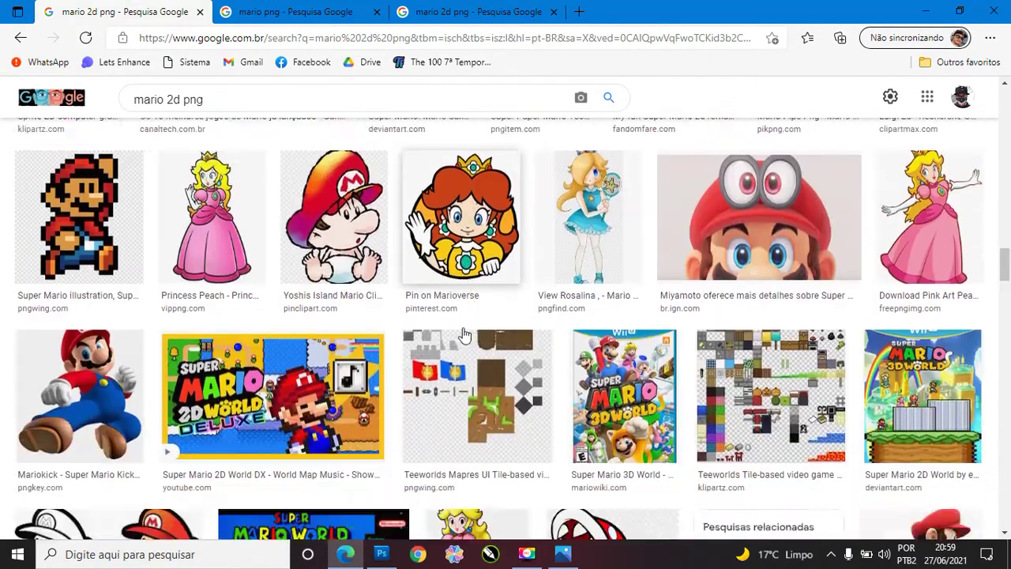
{"action": "scroll", "coordinate": [466, 336], "scroll_direction": "down", "scroll_amount": 4}
{"action": "scroll", "coordinate": [464, 334], "scroll_direction": "down", "scroll_amount": 4}
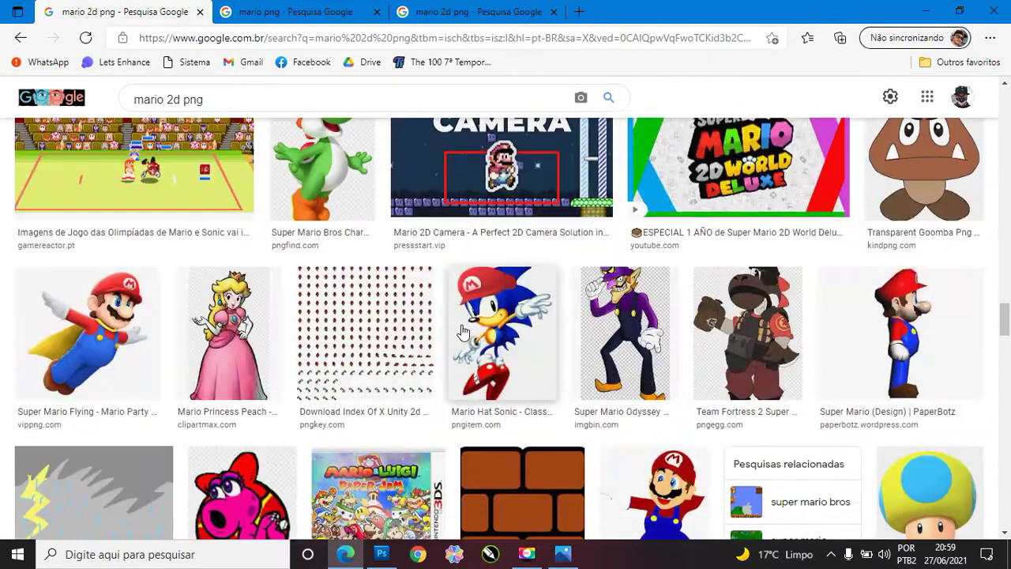
{"action": "scroll", "coordinate": [465, 332], "scroll_direction": "down", "scroll_amount": 2}
Step: Finish browsing the results and switch to the fist-raised Mario preview tab
{"action": "scroll", "coordinate": [464, 333], "scroll_direction": "up", "scroll_amount": 2}
{"action": "scroll", "coordinate": [464, 333], "scroll_direction": "down", "scroll_amount": 5}
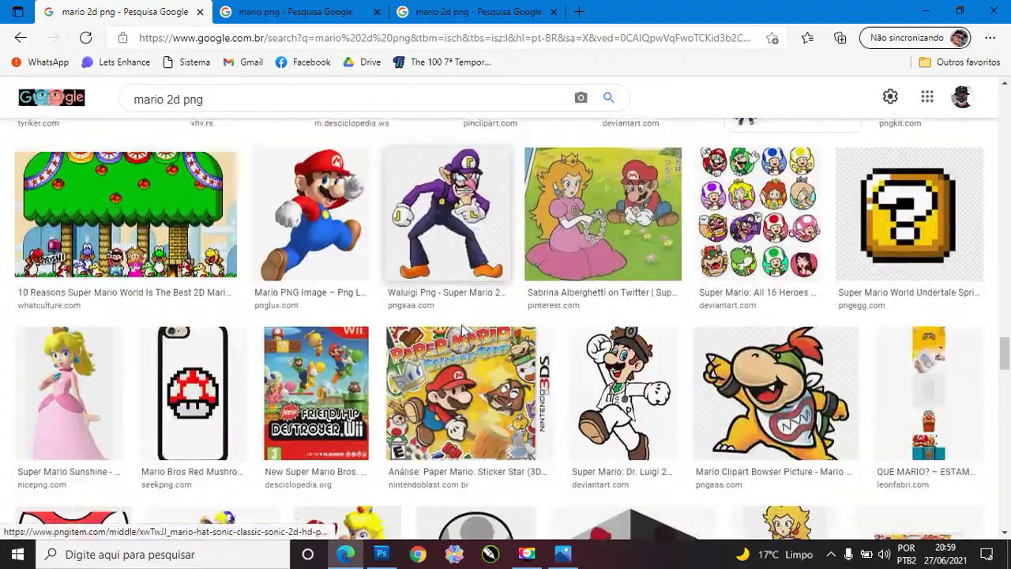
{"action": "scroll", "coordinate": [464, 332], "scroll_direction": "down", "scroll_amount": 4}
{"action": "scroll", "coordinate": [463, 332], "scroll_direction": "down", "scroll_amount": 3}
{"action": "scroll", "coordinate": [464, 330], "scroll_direction": "up", "scroll_amount": 2}
{"action": "scroll", "coordinate": [462, 325], "scroll_direction": "up", "scroll_amount": 2}
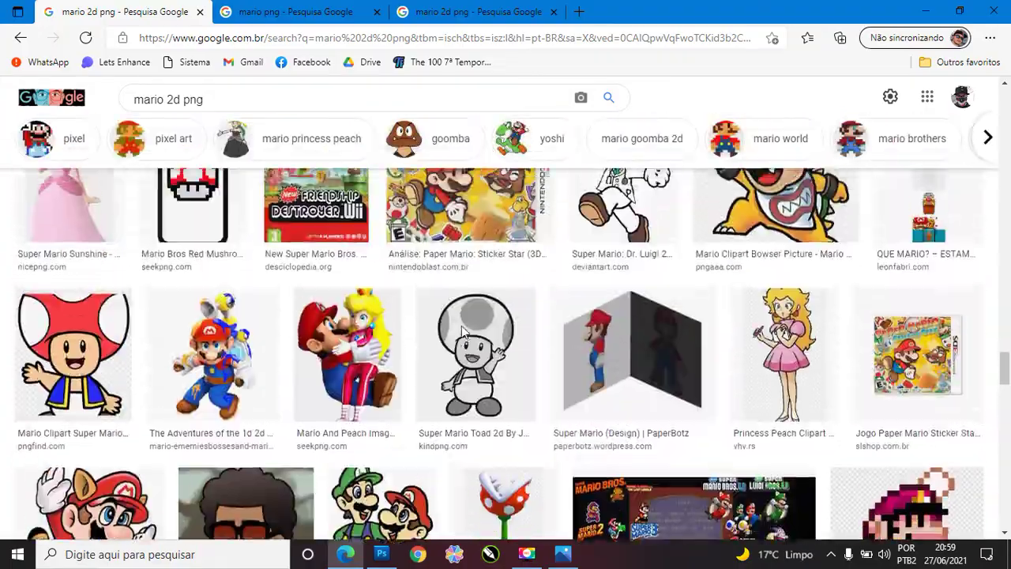
{"action": "scroll", "coordinate": [461, 325], "scroll_direction": "down", "scroll_amount": 5}
{"action": "scroll", "coordinate": [464, 332], "scroll_direction": "down", "scroll_amount": 4}
{"action": "scroll", "coordinate": [463, 327], "scroll_direction": "down", "scroll_amount": 4}
{"action": "scroll", "coordinate": [474, 332], "scroll_direction": "down", "scroll_amount": 3}
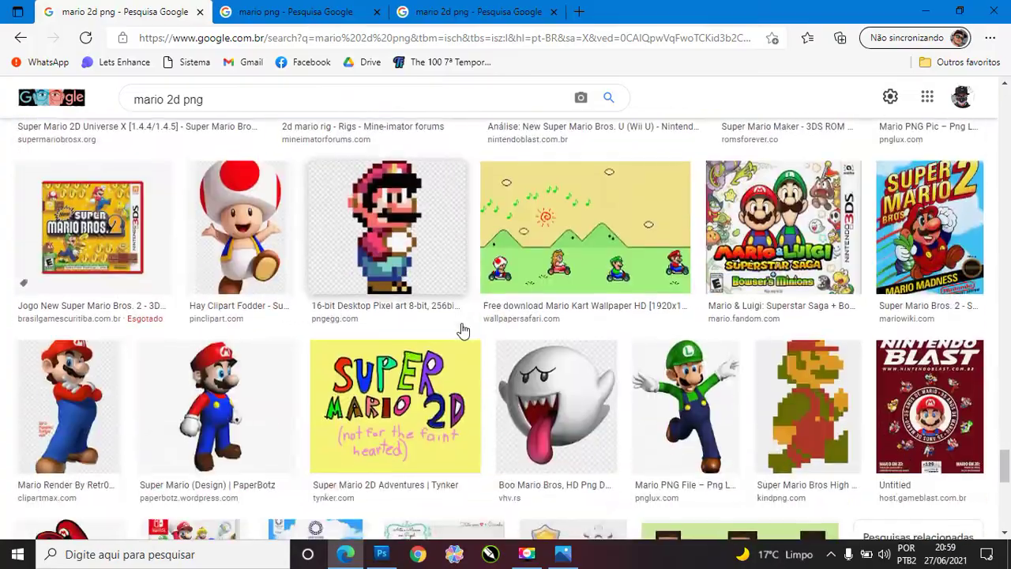
{"action": "scroll", "coordinate": [506, 335], "scroll_direction": "down", "scroll_amount": 2}
{"action": "scroll", "coordinate": [553, 343], "scroll_direction": "down", "scroll_amount": 3}
{"action": "scroll", "coordinate": [791, 354], "scroll_direction": "down", "scroll_amount": 5}
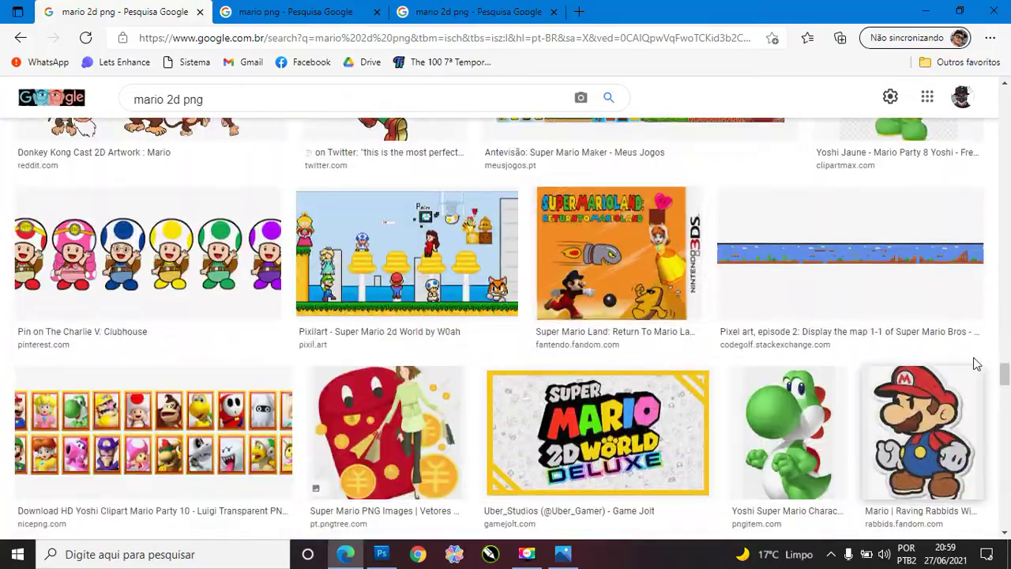
{"action": "scroll", "coordinate": [988, 316], "scroll_direction": "up", "scroll_amount": 5}
{"action": "scroll", "coordinate": [994, 207], "scroll_direction": "up", "scroll_amount": 5}
{"action": "scroll", "coordinate": [790, 166], "scroll_direction": "up", "scroll_amount": 5}
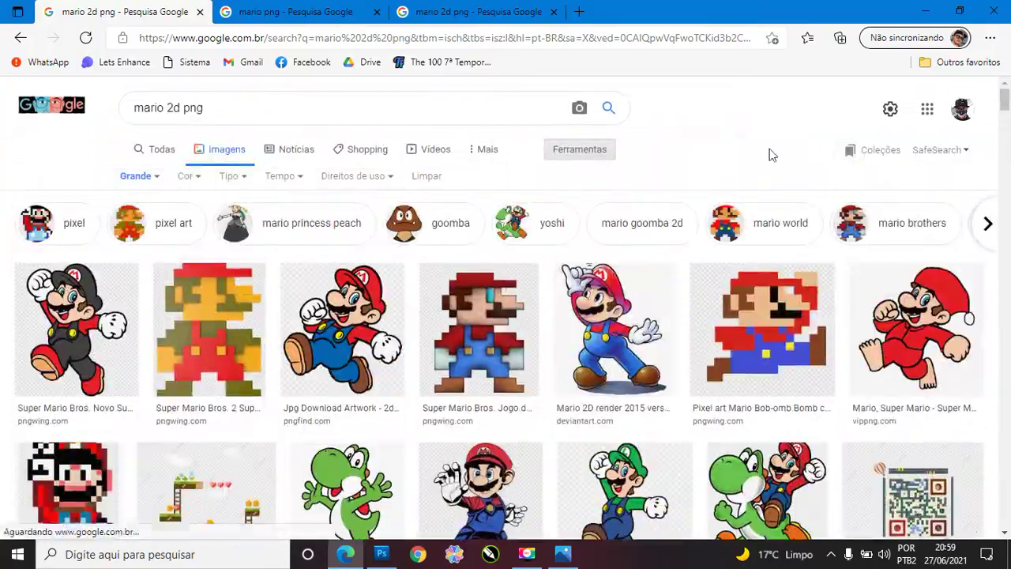
{"action": "key", "text": "alt+Tab"}
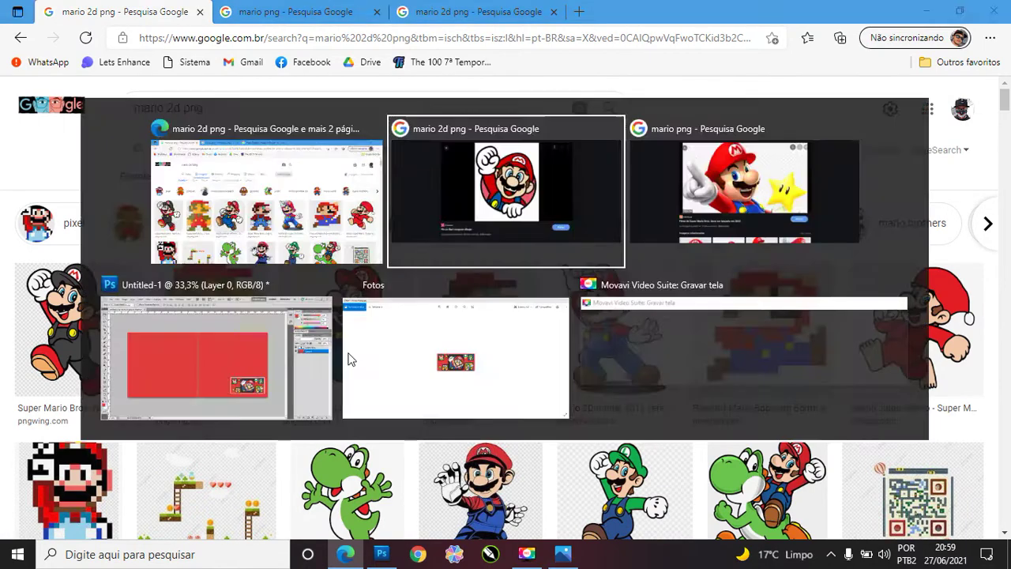
{"action": "key", "text": "alt+Tab"}
{"action": "key", "text": "alt+Tab"}
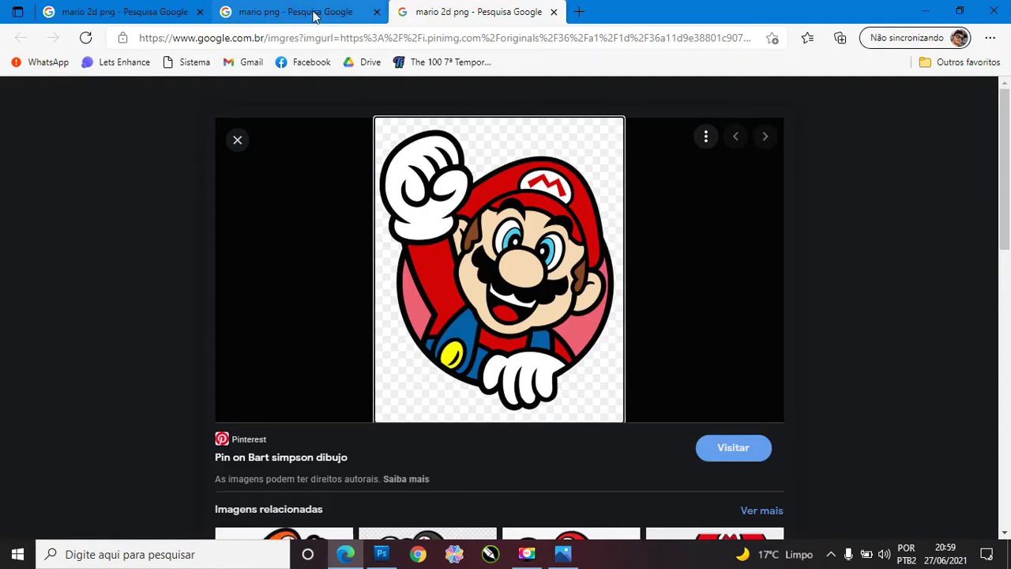
Step: Revisit the Photoshop mug layout and check the cartoon Mario image's options
{"action": "left_click", "coordinate": [316, 14]}
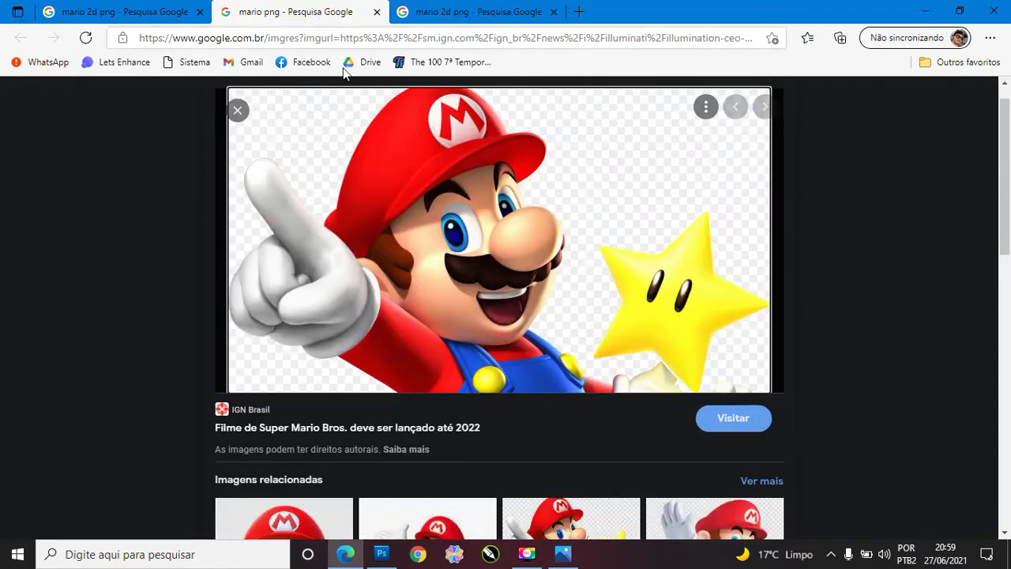
{"action": "left_click", "coordinate": [372, 566]}
{"action": "mouse_move", "coordinate": [346, 554]}
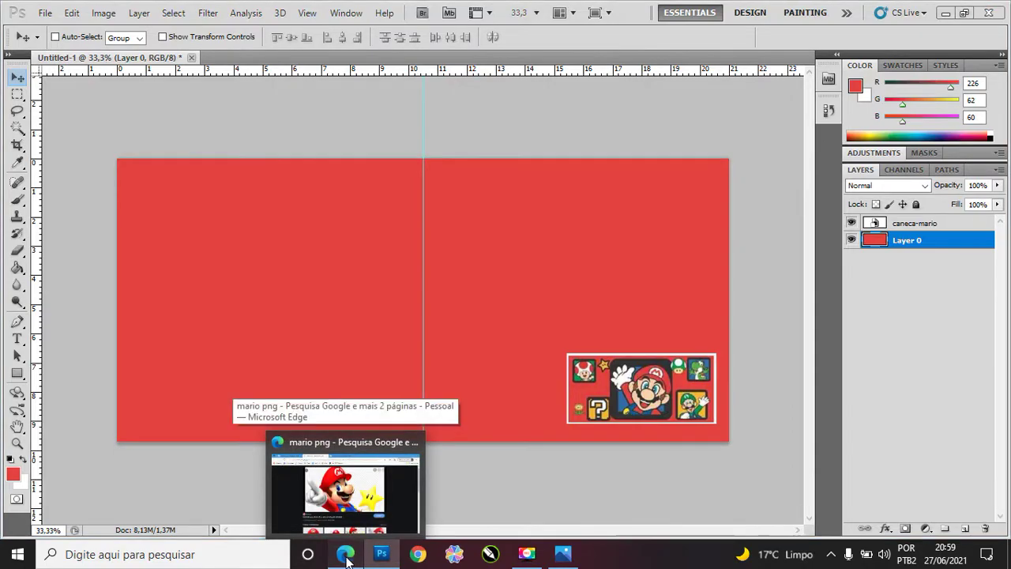
{"action": "left_click", "coordinate": [348, 482]}
{"action": "left_click", "coordinate": [440, 11]}
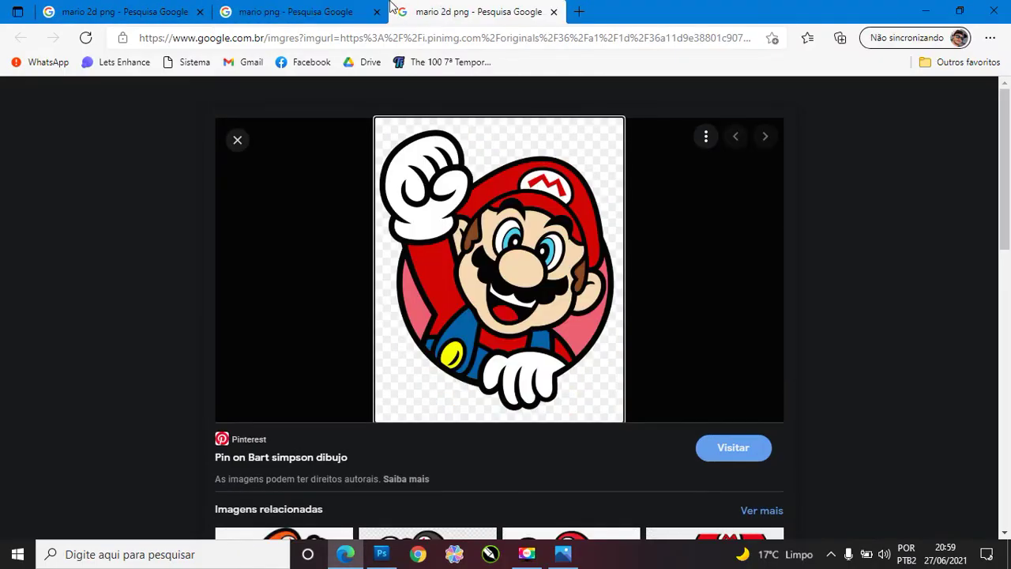
{"action": "right_click", "coordinate": [447, 221]}
{"action": "left_click", "coordinate": [459, 305]}
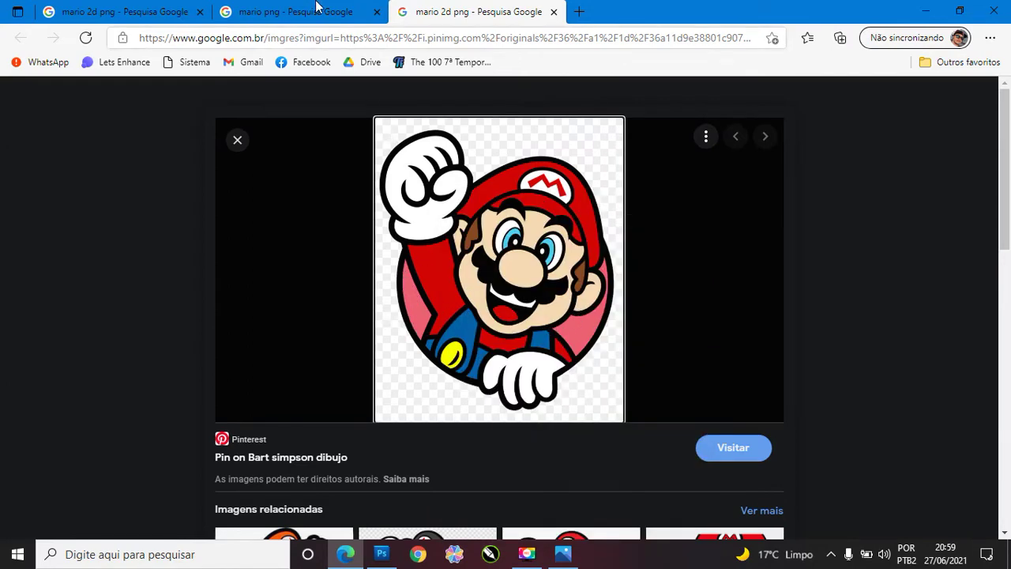
Step: Save the Mario-and-star image as a PNG and show the desktop
{"action": "key", "text": "ctrl+shift+Tab"}
{"action": "right_click", "coordinate": [461, 278]}
{"action": "left_click", "coordinate": [515, 384]}
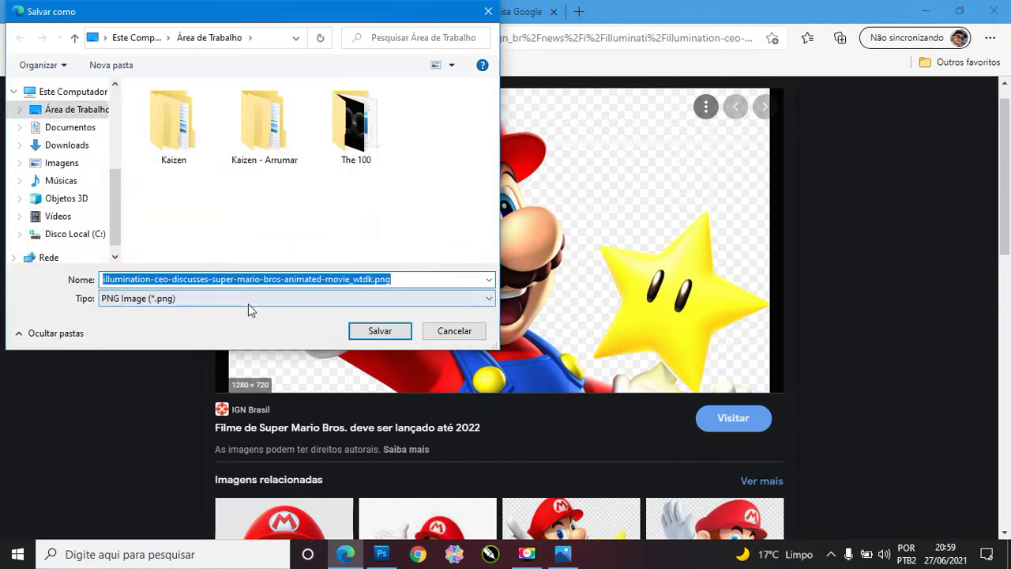
{"action": "key", "text": "Return"}
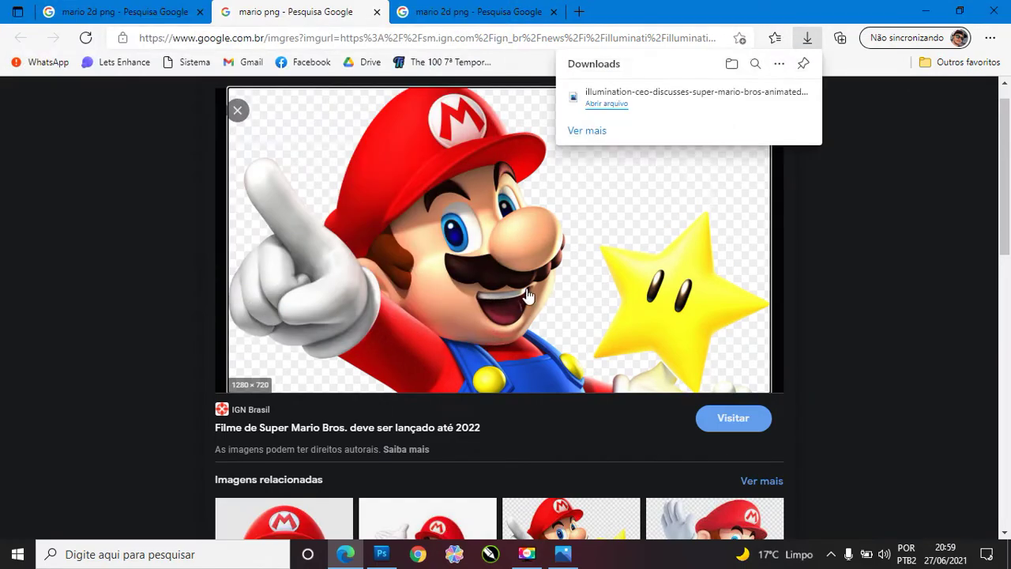
{"action": "key", "text": "super+d"}
Step: Drag the Mario-and-star PNG onto the red canvas, scale it to about 23%, and commit
{"action": "left_click_drag", "start_coordinate": [76, 224], "coordinate": [387, 562]}
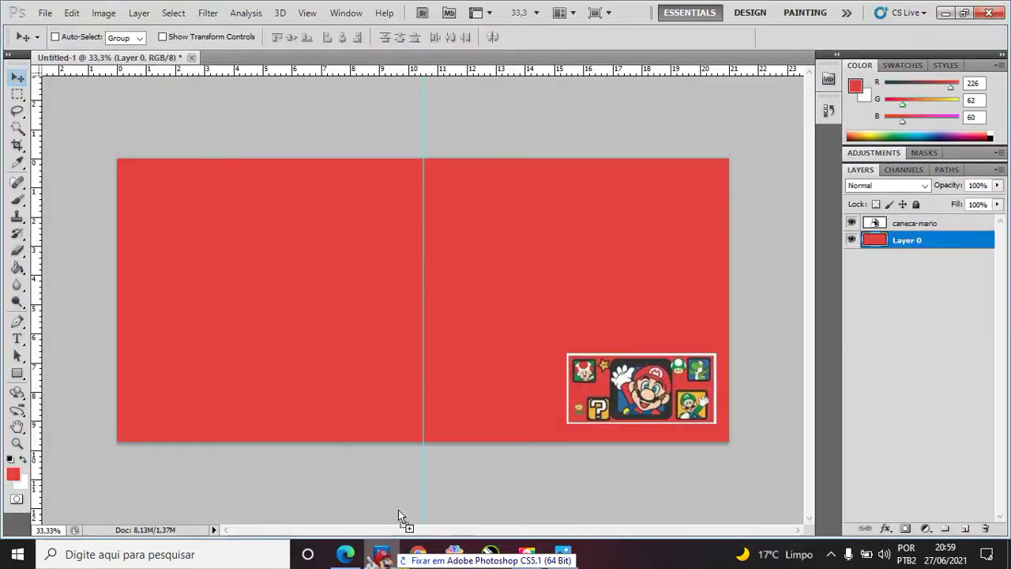
{"action": "left_click_drag", "start_coordinate": [387, 562], "coordinate": [425, 282]}
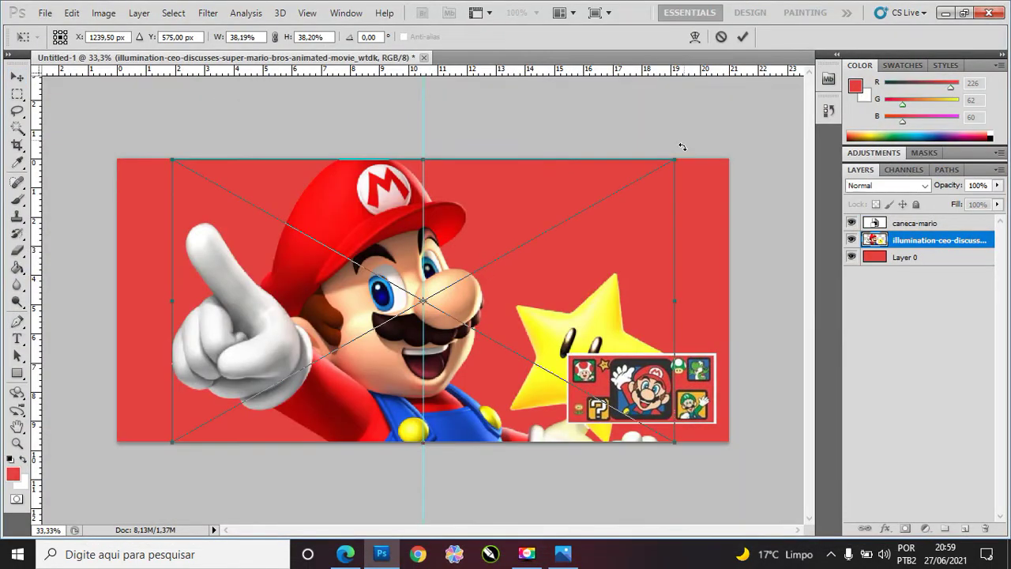
{"action": "left_click_drag", "start_coordinate": [682, 146], "coordinate": [581, 191]}
{"action": "mouse_move", "coordinate": [563, 201]}
{"action": "left_mouse_down"}
{"action": "mouse_move", "coordinate": [580, 192]}
{"action": "mouse_move", "coordinate": [568, 201]}
{"action": "left_mouse_up"}
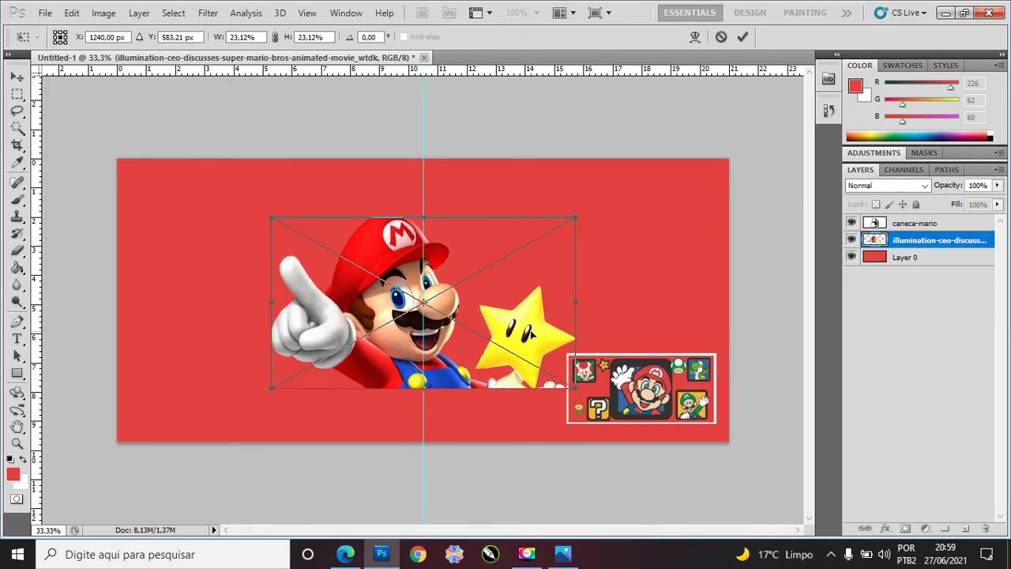
{"action": "left_click_drag", "start_coordinate": [528, 337], "coordinate": [532, 327]}
{"action": "key", "text": "ctrl+z"}
{"action": "key", "text": "Return"}
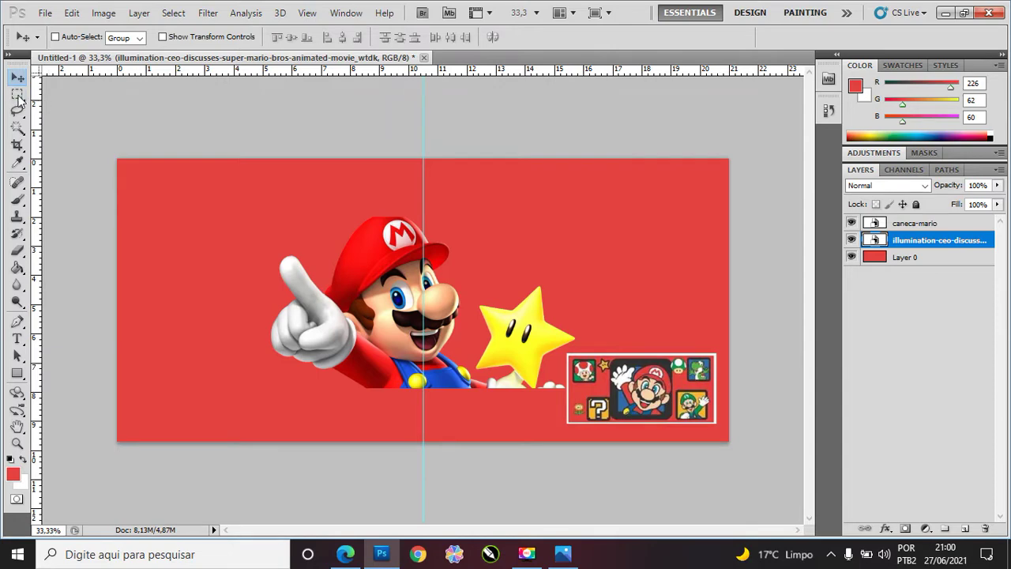
{"action": "left_click", "coordinate": [17, 96]}
Step: Set the foreground colour to a blue sampled from the Mario image
{"action": "right_click", "coordinate": [17, 96]}
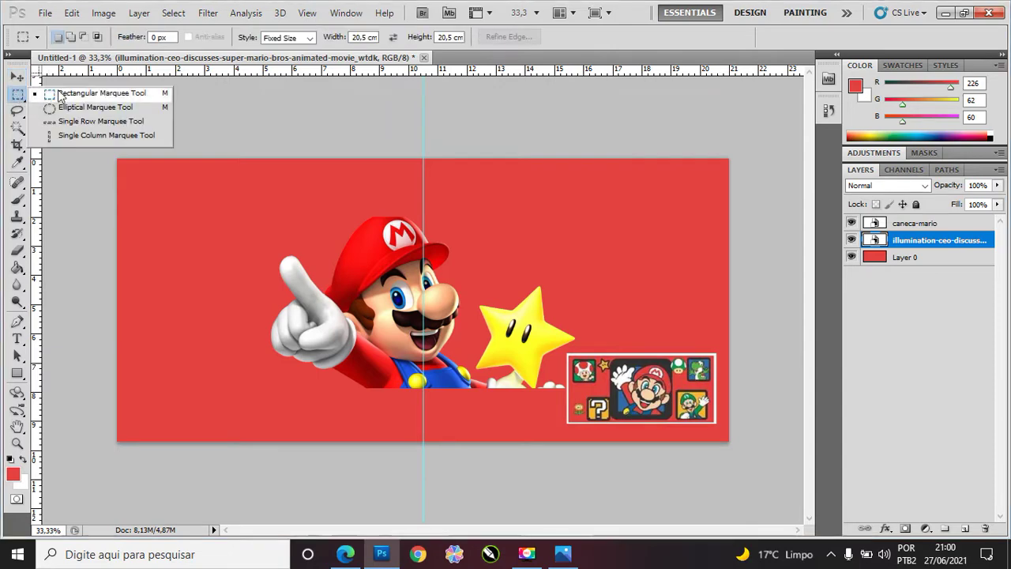
{"action": "left_click", "coordinate": [17, 96]}
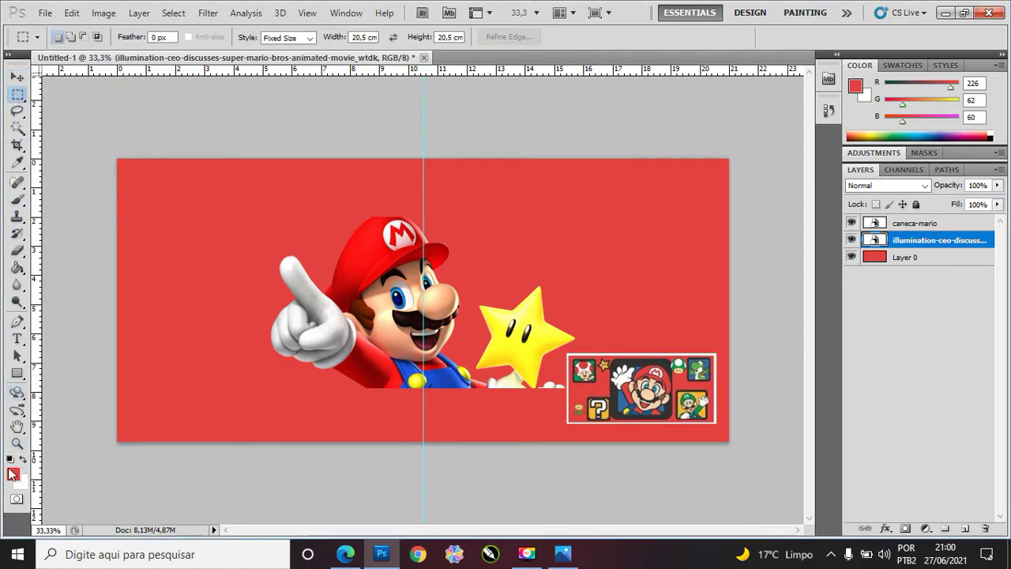
{"action": "left_click", "coordinate": [13, 475]}
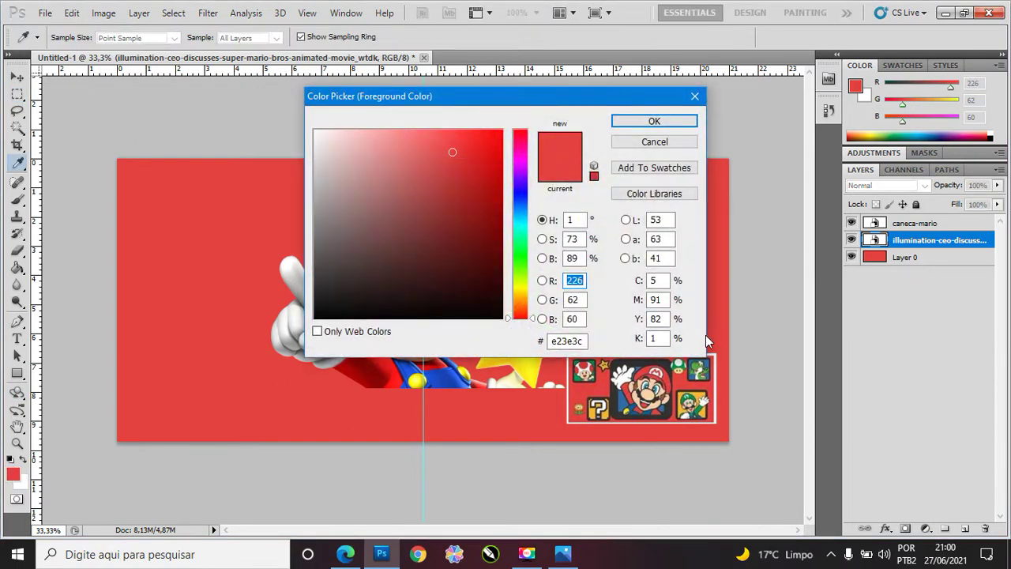
{"action": "left_click", "coordinate": [630, 395]}
{"action": "key", "text": "Return"}
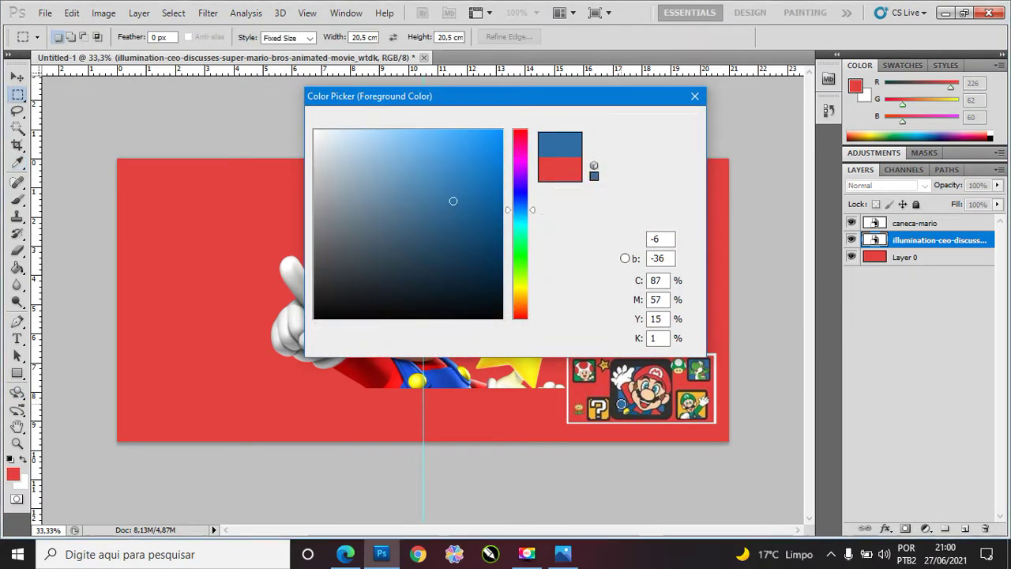
Step: Rename the Mario layer to 'mario principal' and hide the caneca-mario layer
{"action": "left_click", "coordinate": [898, 260]}
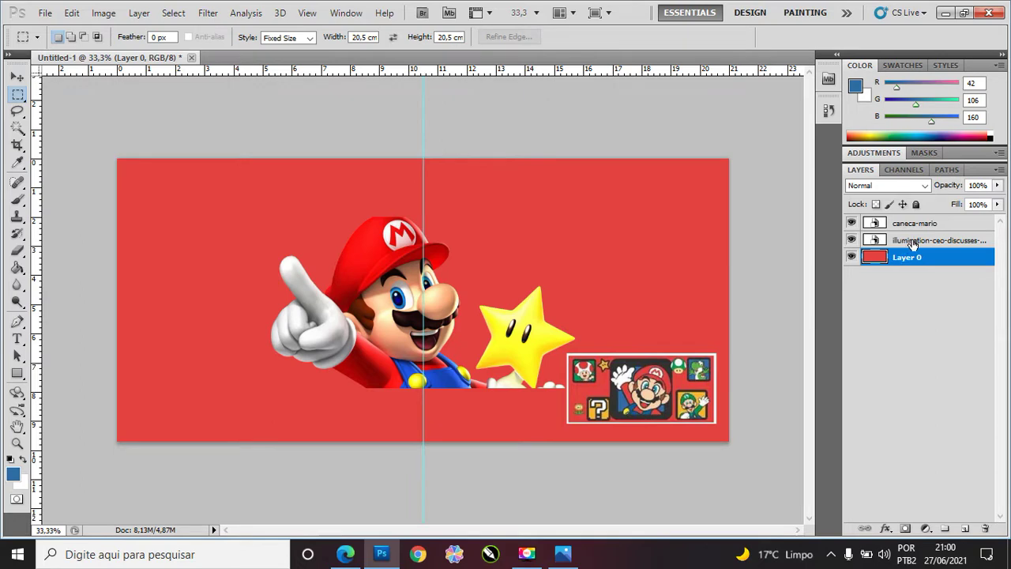
{"action": "left_click", "coordinate": [906, 242]}
{"action": "left_click", "coordinate": [852, 239]}
{"action": "left_click", "coordinate": [852, 240]}
{"action": "left_click", "coordinate": [852, 239]}
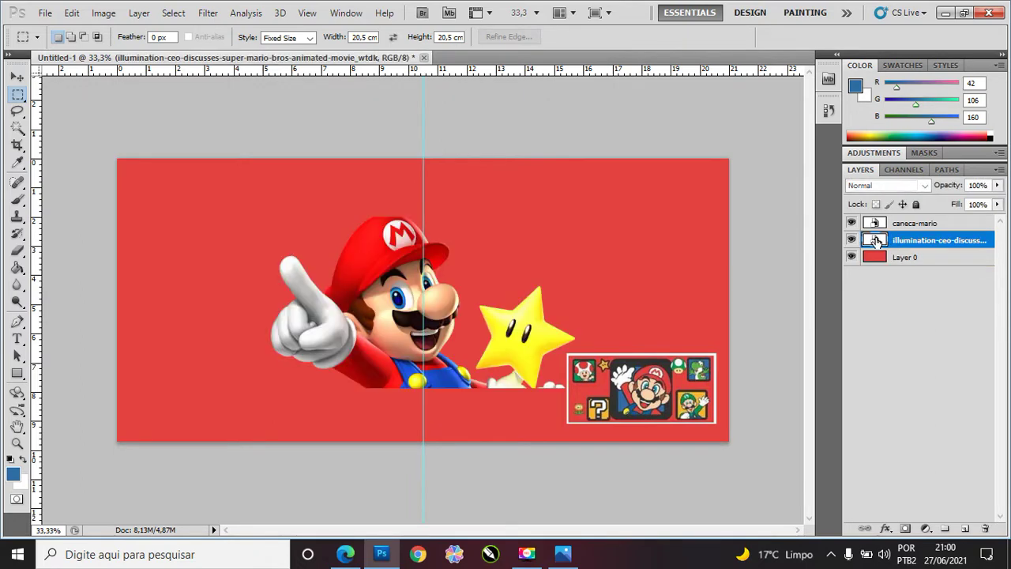
{"action": "double_click", "coordinate": [902, 241]}
{"action": "type", "text": "mario"}
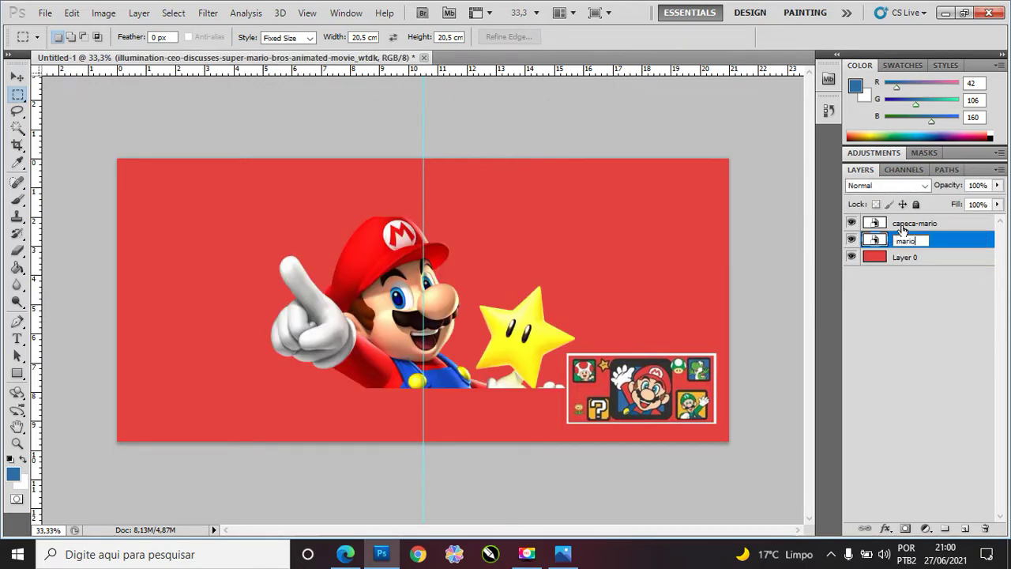
{"action": "key", "text": "Return"}
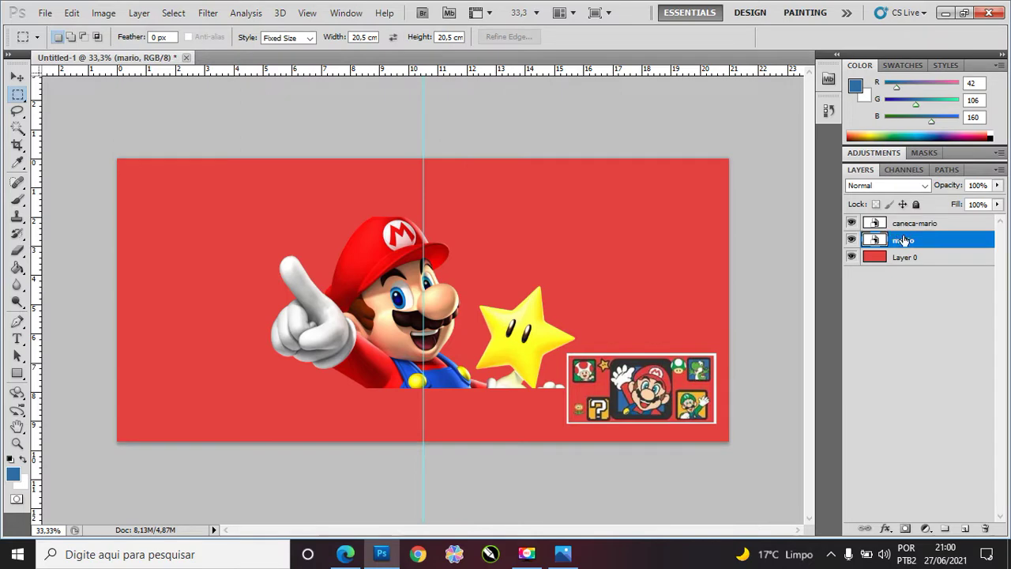
{"action": "double_click", "coordinate": [904, 240]}
{"action": "type", "text": "rincipal"}
{"action": "key", "text": "Return"}
{"action": "left_click", "coordinate": [851, 223]}
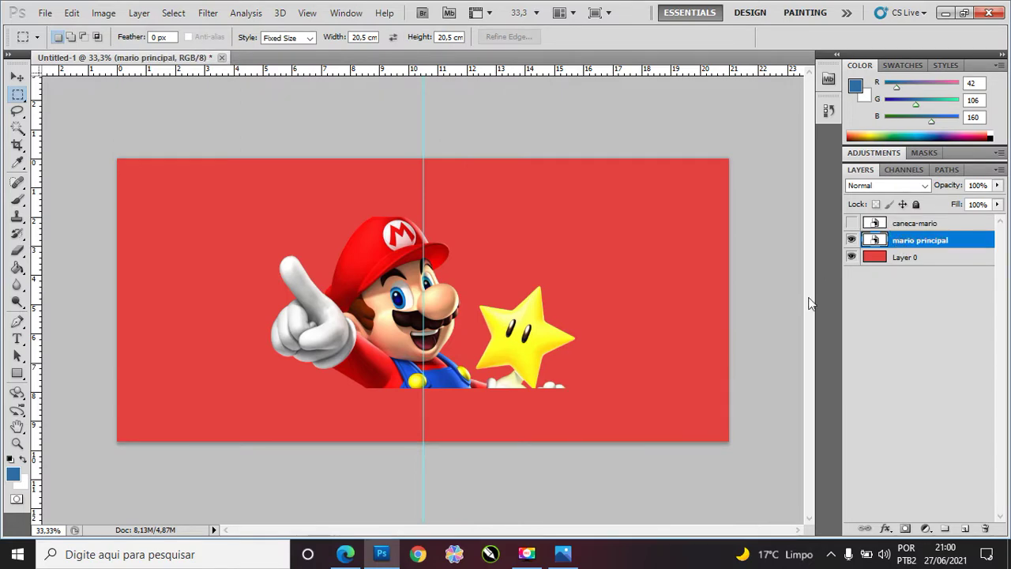
Step: Show caneca-mario again, select the red background layer, and set marquee Style to Normal
{"action": "left_click", "coordinate": [852, 223]}
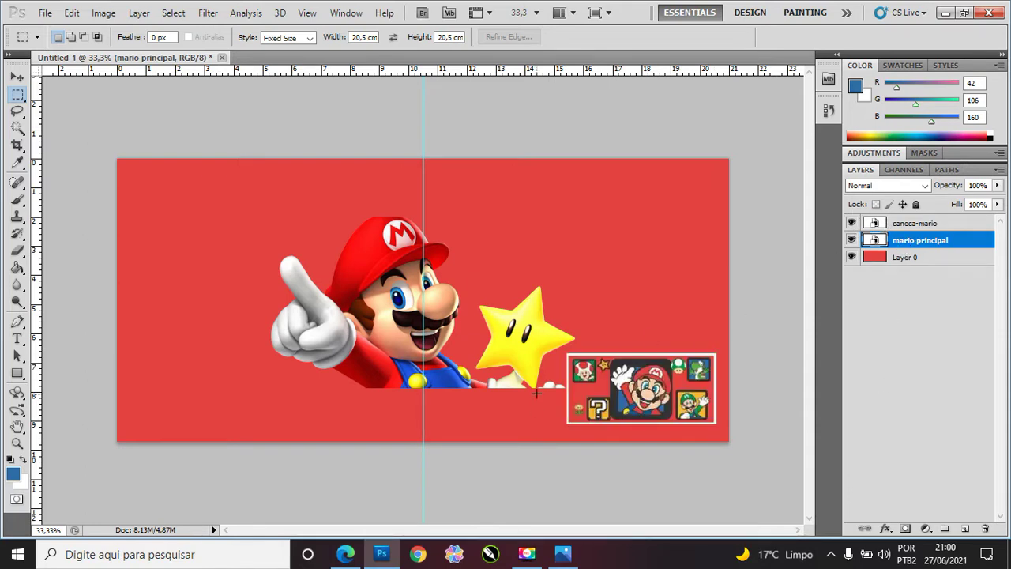
{"action": "left_click", "coordinate": [915, 257]}
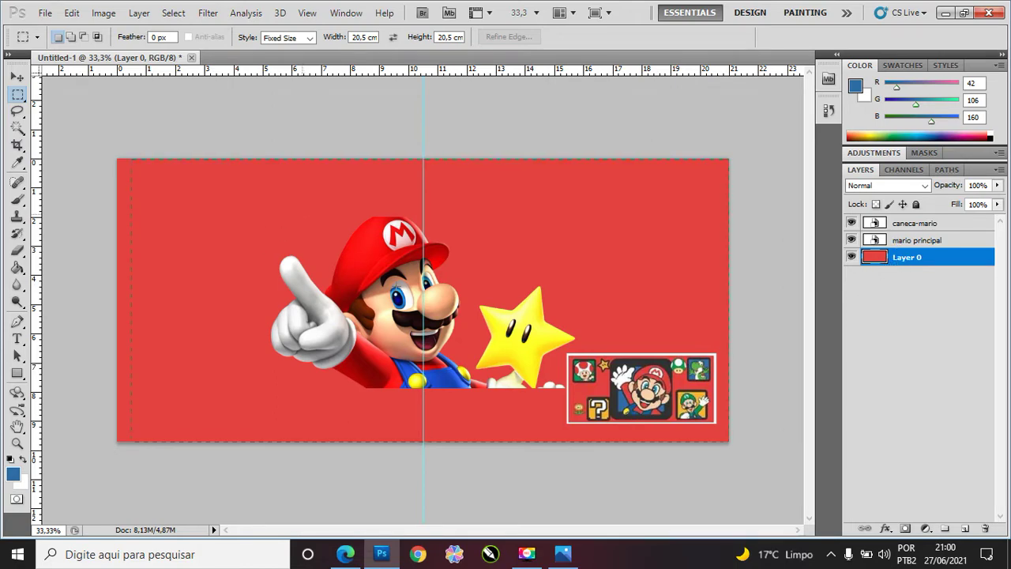
{"action": "left_click", "coordinate": [423, 309]}
{"action": "key", "text": "ctrl+d"}
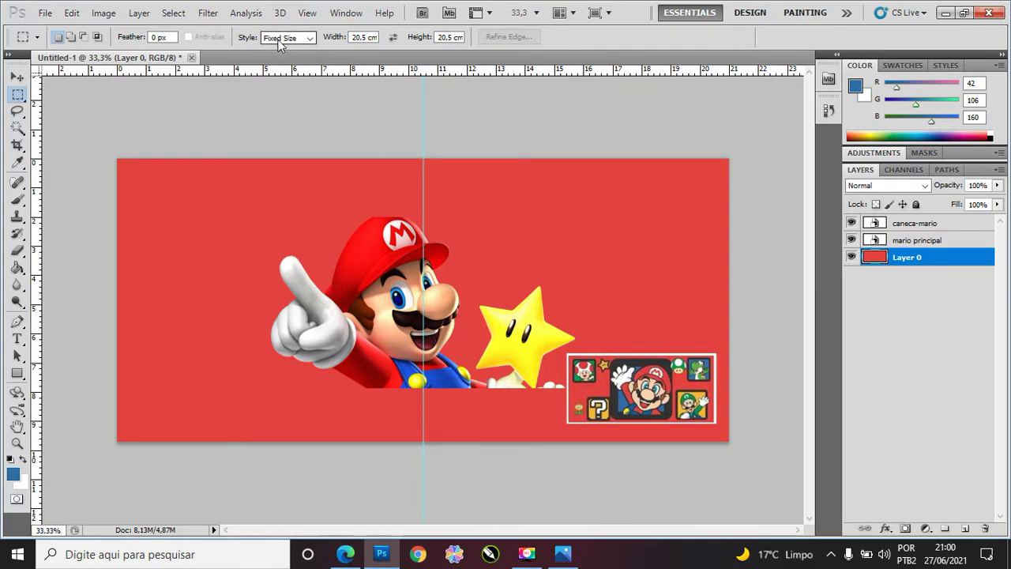
{"action": "left_click", "coordinate": [290, 43]}
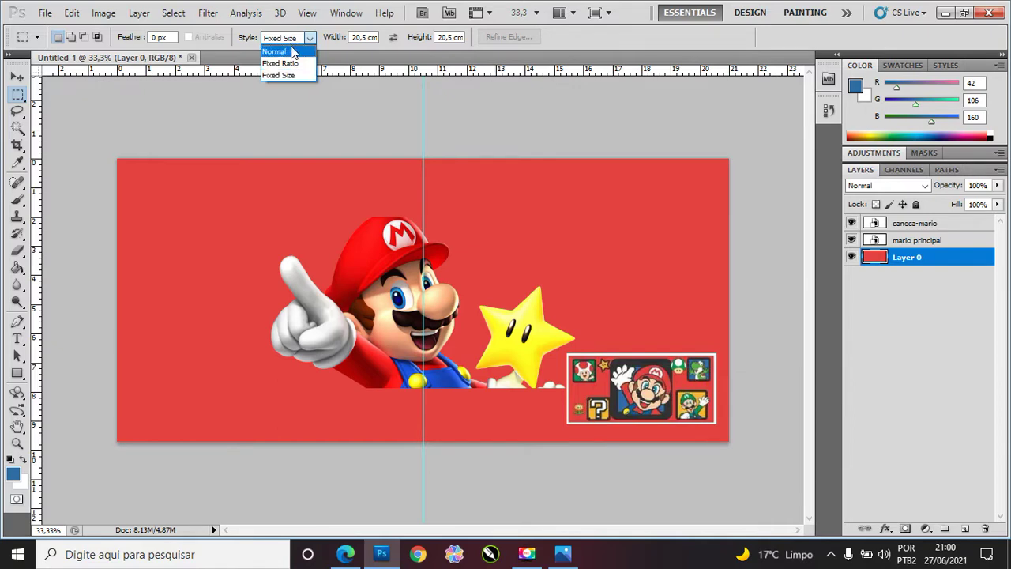
{"action": "left_click", "coordinate": [286, 52]}
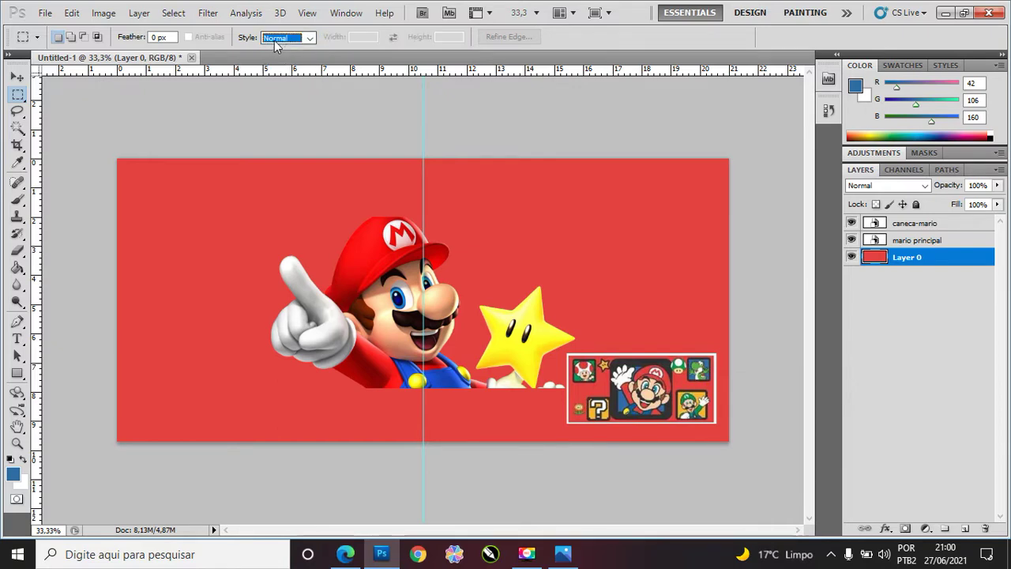
Step: Draw and adjust a rough selection over Mario's cap and head
{"action": "left_click_drag", "start_coordinate": [308, 212], "coordinate": [497, 379]}
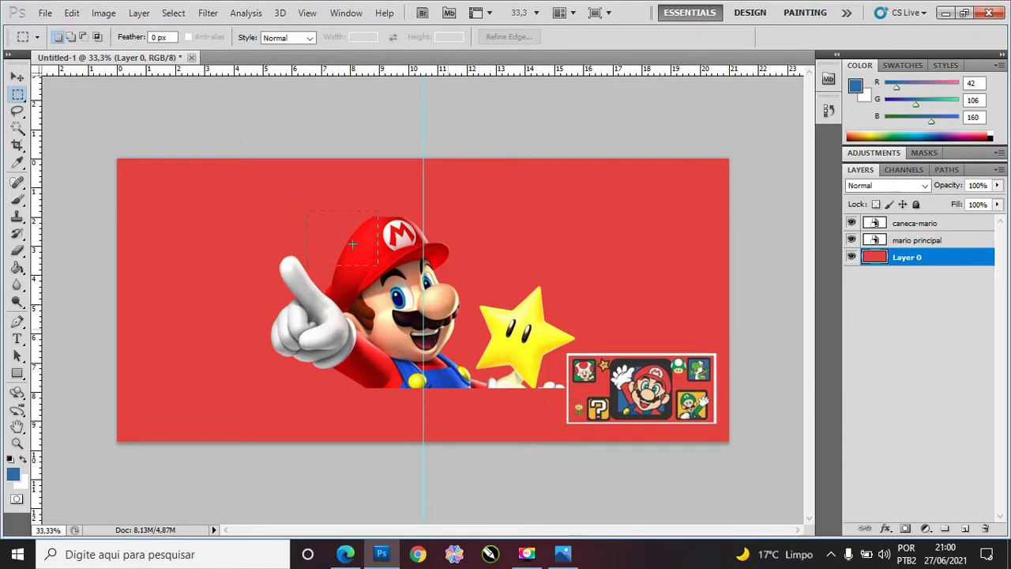
{"action": "left_click_drag", "start_coordinate": [447, 322], "coordinate": [492, 393]}
{"action": "left_click_drag", "start_coordinate": [308, 212], "coordinate": [449, 292]}
{"action": "left_click_drag", "start_coordinate": [567, 279], "coordinate": [631, 327]}
{"action": "left_click_drag", "start_coordinate": [461, 363], "coordinate": [447, 348]}
{"action": "mouse_move", "coordinate": [497, 396]}
{"action": "left_mouse_down"}
{"action": "mouse_move", "coordinate": [479, 383]}
{"action": "mouse_move", "coordinate": [493, 394]}
{"action": "left_mouse_up"}
{"action": "left_click_drag", "start_coordinate": [427, 293], "coordinate": [311, 280]}
{"action": "left_click_drag", "start_coordinate": [563, 382], "coordinate": [502, 358]}
Step: Redraw the square selection over Mario's face and nudge it up and left
{"action": "mouse_move", "coordinate": [349, 212]}
{"action": "left_mouse_down"}
{"action": "mouse_move", "coordinate": [514, 377]}
{"action": "mouse_move", "coordinate": [496, 388]}
{"action": "left_mouse_up"}
{"action": "key", "text": "Up"}
{"action": "key", "text": "Up"}
{"action": "key", "text": "Up"}
{"action": "left_click_drag", "start_coordinate": [491, 386], "coordinate": [488, 383]}
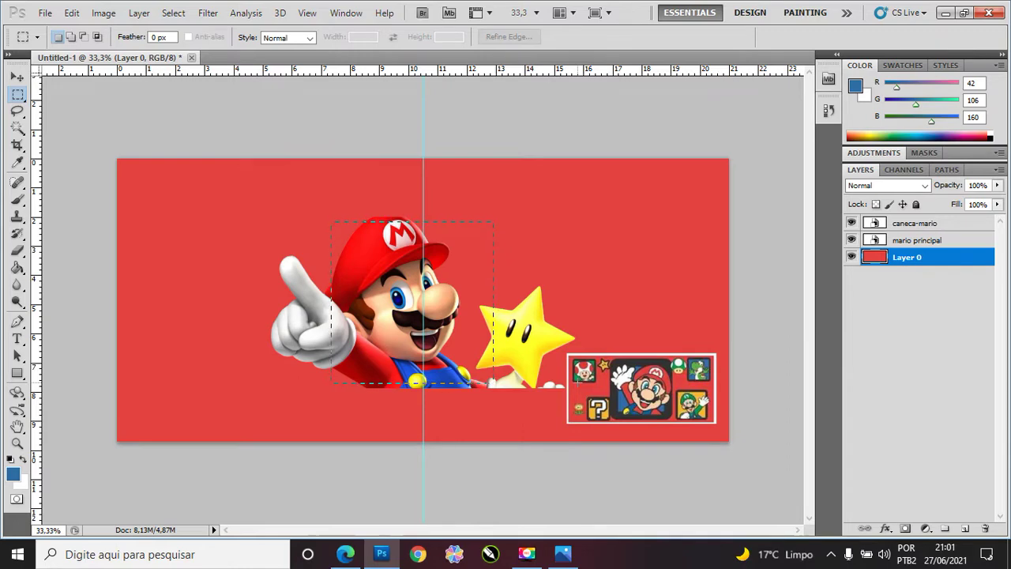
{"action": "key", "text": "Left"}
{"action": "key", "text": "Left"}
{"action": "key", "text": "Left"}
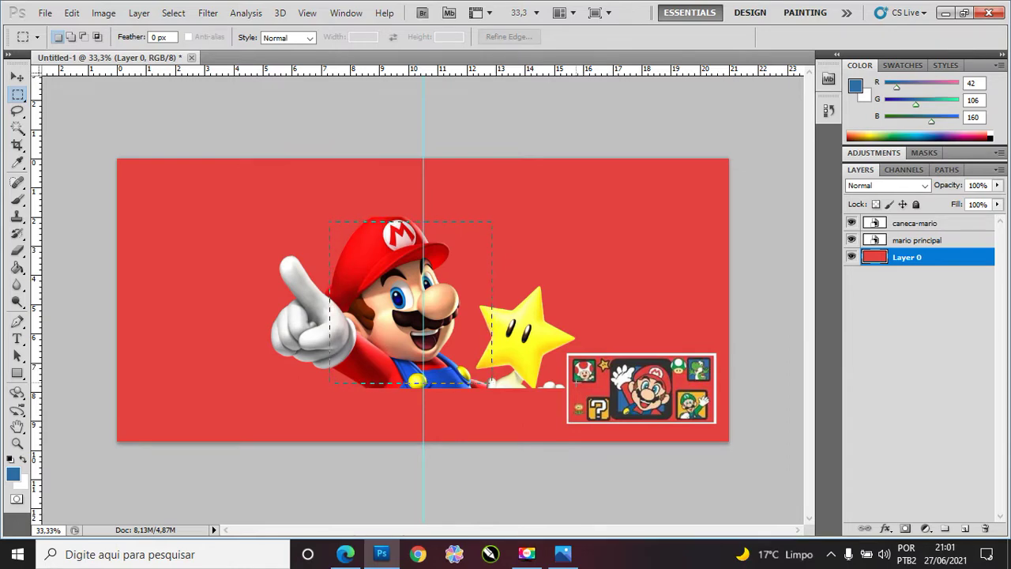
{"action": "key", "text": "shift+Left"}
{"action": "key", "text": "shift+Left"}
{"action": "key", "text": "shift+Left"}
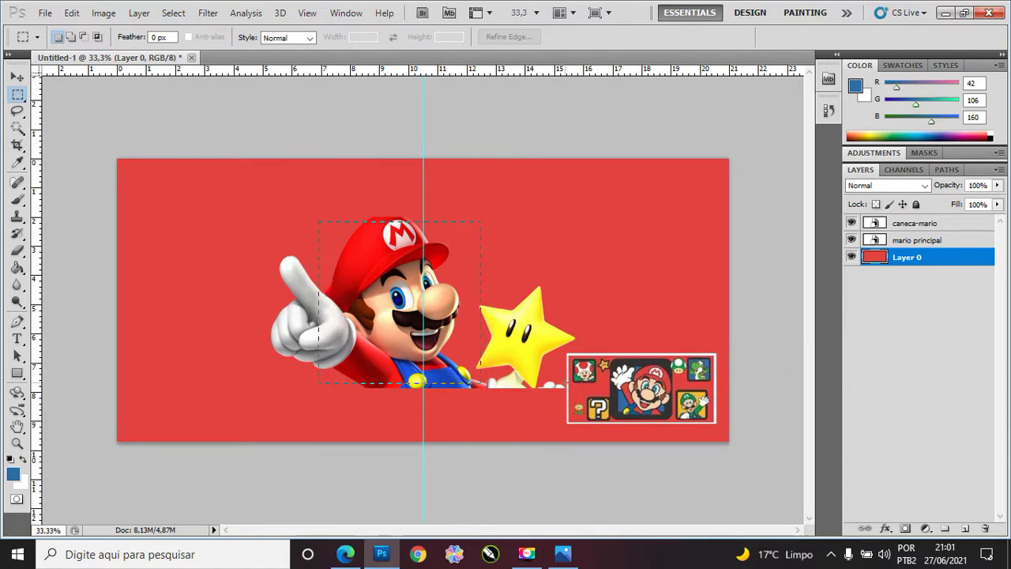
{"action": "key", "text": "shift+Left"}
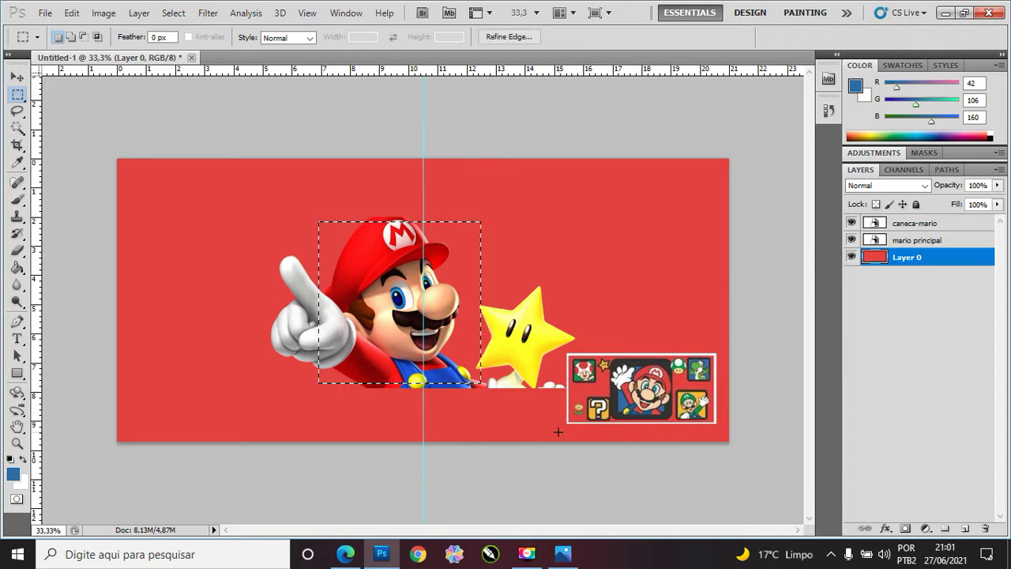
Step: Fill the square selection with blue on a new layer above the background
{"action": "left_click", "coordinate": [965, 528]}
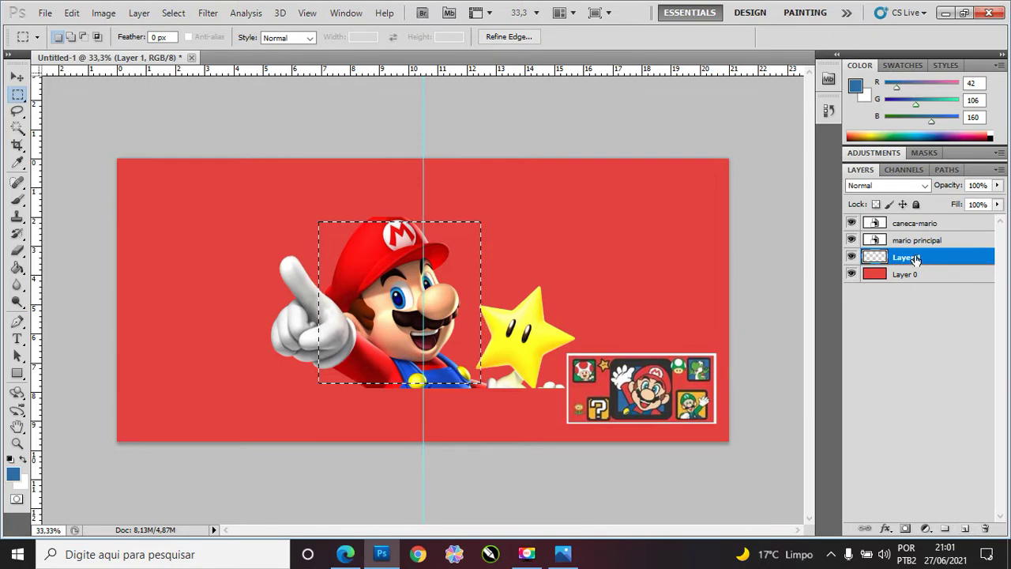
{"action": "key", "text": "shift"}
{"action": "key", "text": "shift+F5"}
{"action": "key", "text": "Return"}
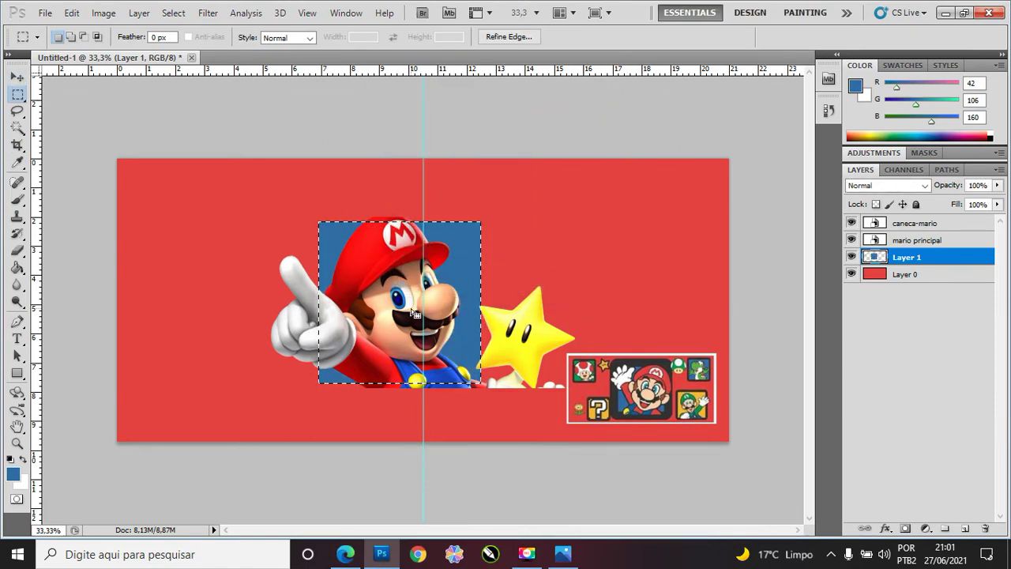
Step: Deselect the blue square and select the mario principal layer with the Move tool
{"action": "key", "text": "ctrl+d"}
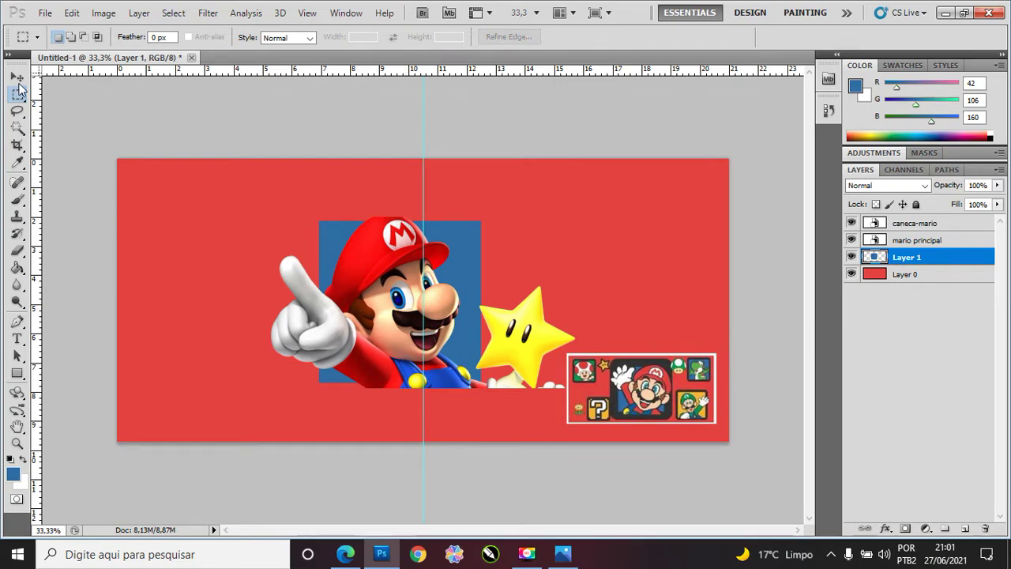
{"action": "left_click", "coordinate": [17, 78]}
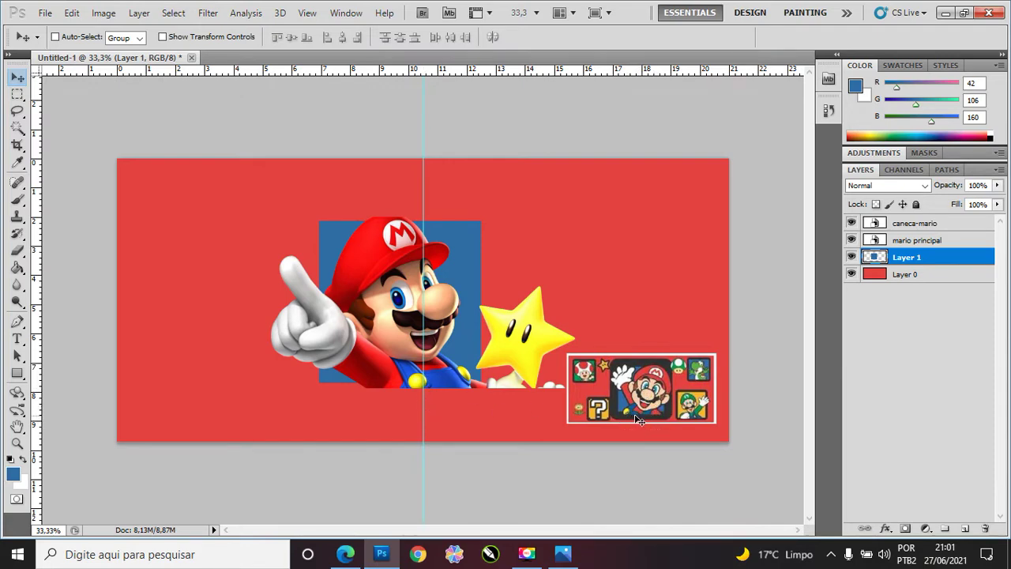
{"action": "left_click", "coordinate": [399, 362], "text": "ctrl"}
Step: Nudge the main Mario image, then rasterize the mario principal layer via the Eraser prompt
{"action": "mouse_move", "coordinate": [399, 362]}
{"action": "left_mouse_down"}
{"action": "mouse_move", "coordinate": [392, 350]}
{"action": "mouse_move", "coordinate": [406, 383]}
{"action": "left_mouse_up"}
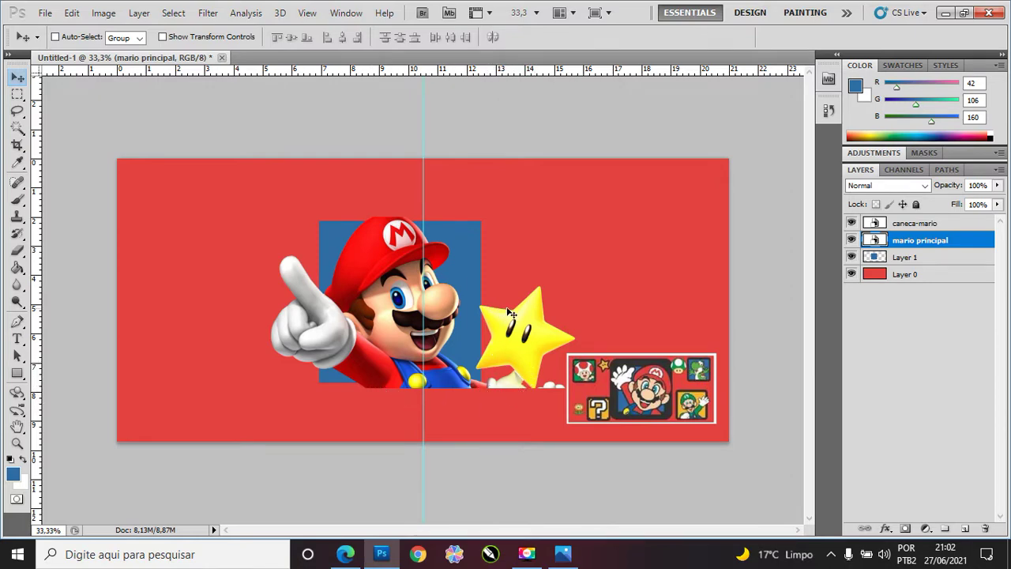
{"action": "left_click", "coordinate": [17, 250]}
{"action": "left_click", "coordinate": [531, 320]}
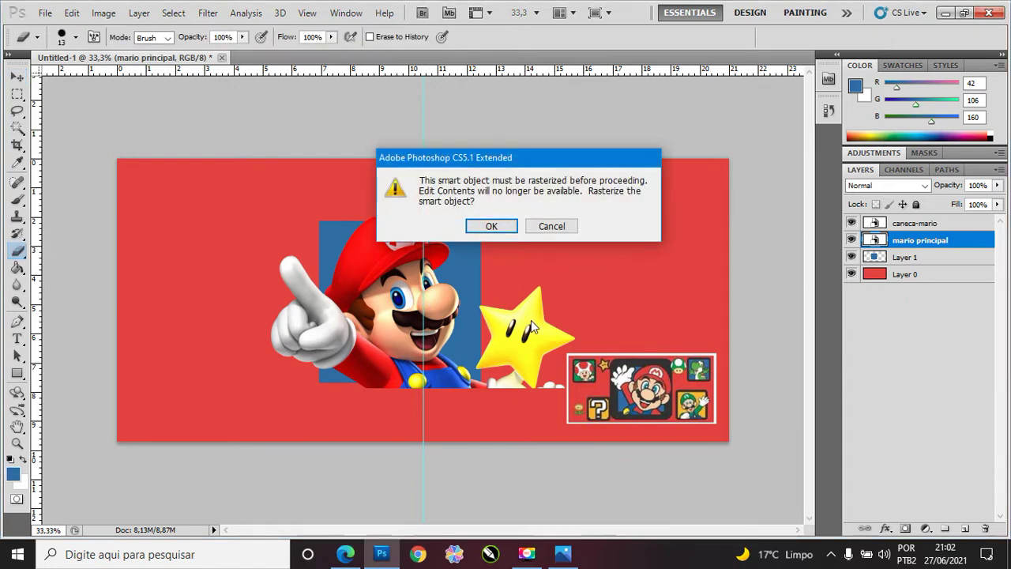
{"action": "key", "text": "Escape"}
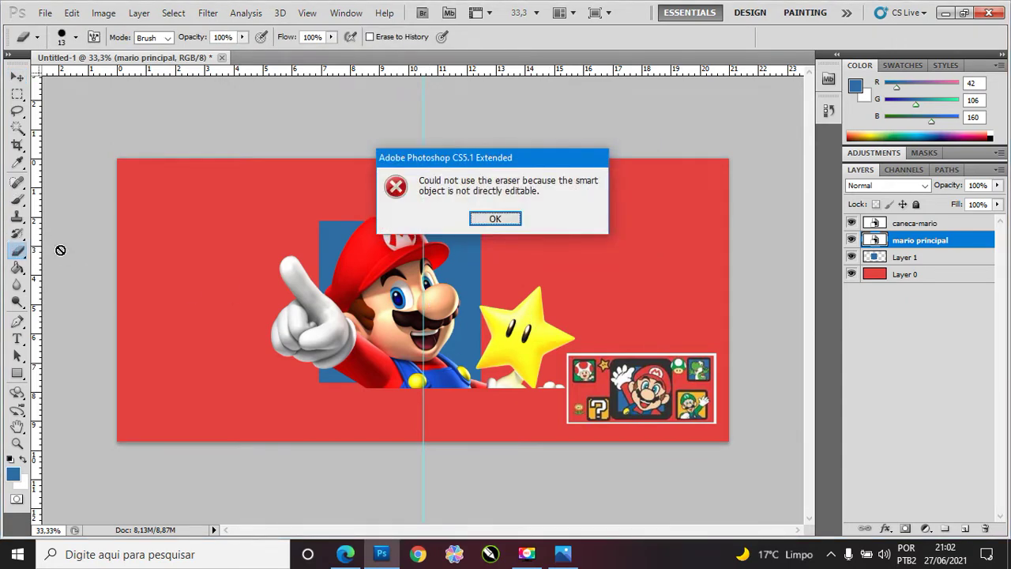
{"action": "key", "text": "Return"}
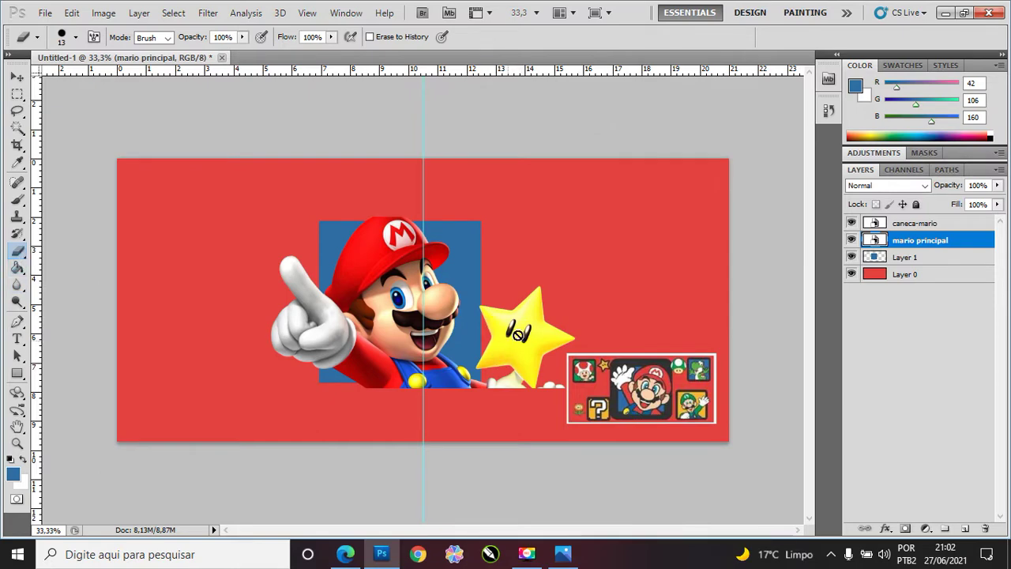
{"action": "left_click", "coordinate": [406, 301]}
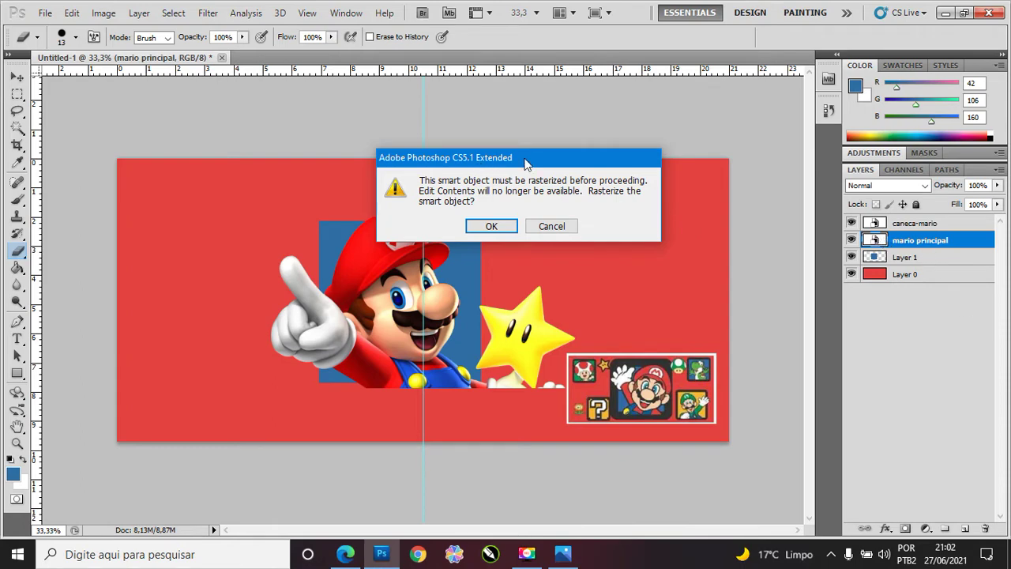
{"action": "left_click", "coordinate": [507, 227]}
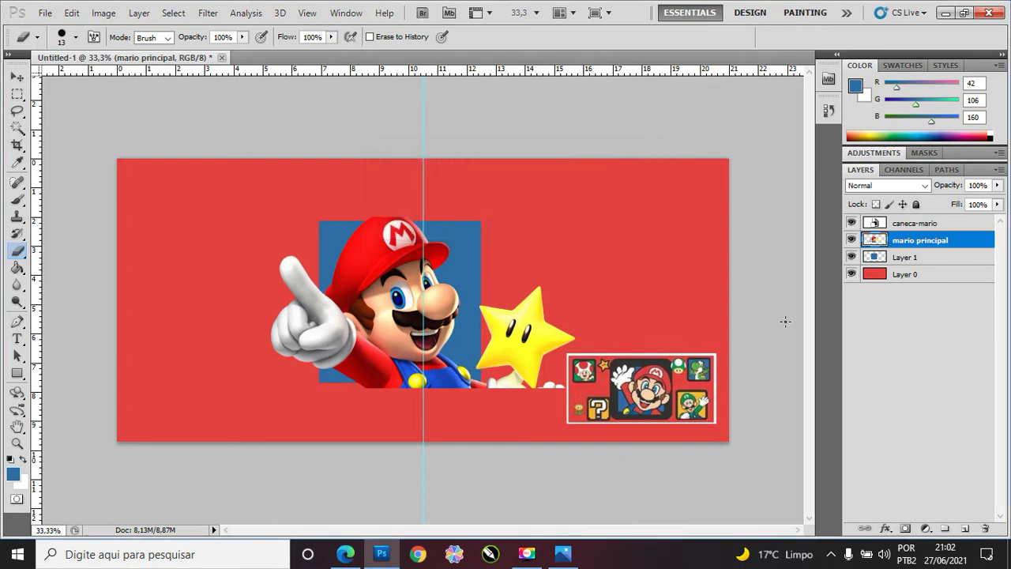
Step: Rasterize the caneca-mario layer and reselect mario principal
{"action": "left_click", "coordinate": [910, 228]}
{"action": "right_click", "coordinate": [910, 229]}
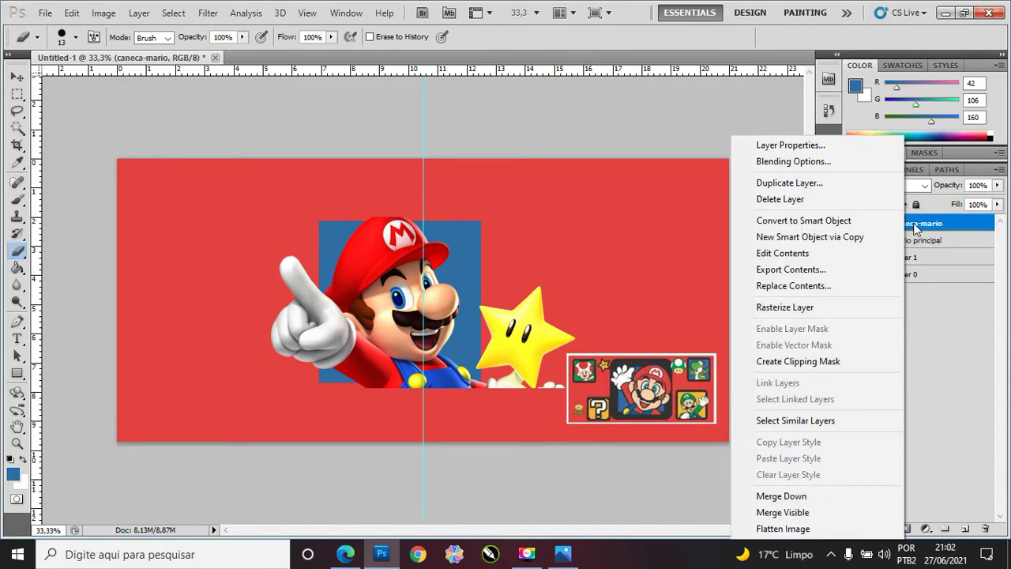
{"action": "left_click", "coordinate": [782, 309]}
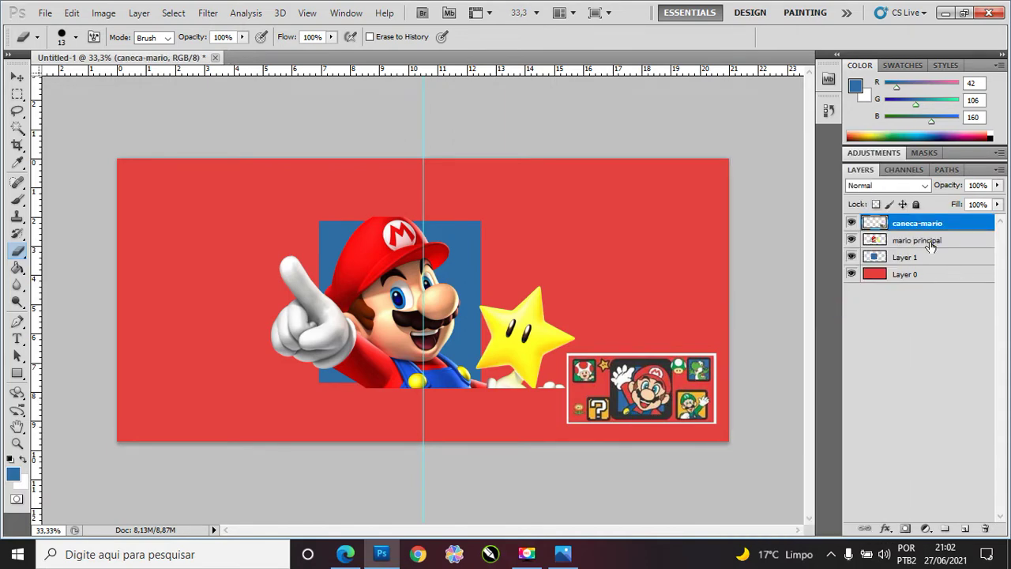
{"action": "left_click", "coordinate": [907, 241]}
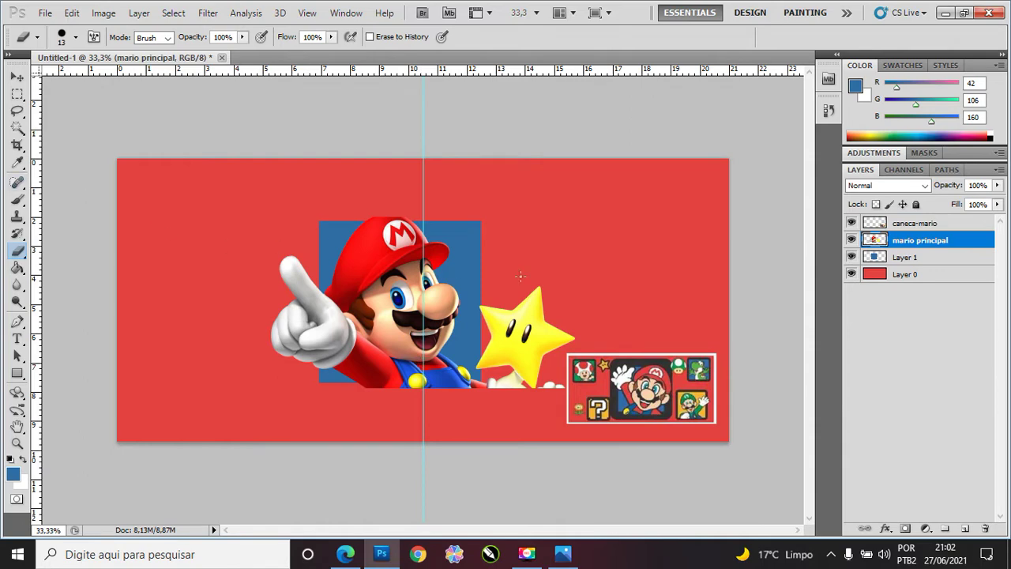
Step: Set the eraser brush to 46 px size at 100% hardness
{"action": "left_click", "coordinate": [76, 38]}
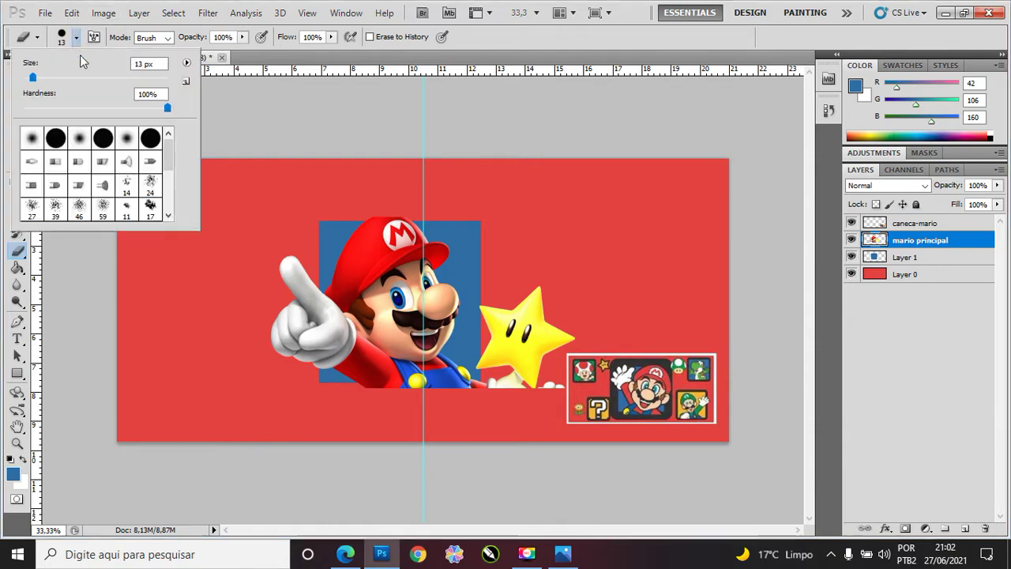
{"action": "mouse_move", "coordinate": [71, 76]}
{"action": "left_mouse_down"}
{"action": "mouse_move", "coordinate": [67, 107]}
{"action": "mouse_move", "coordinate": [24, 117]}
{"action": "mouse_move", "coordinate": [150, 123]}
{"action": "left_mouse_up"}
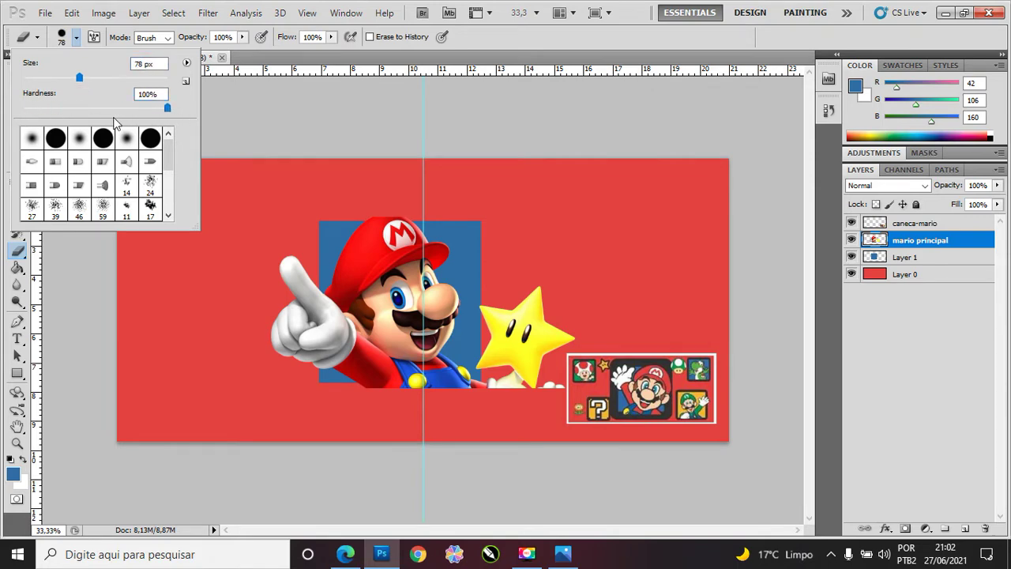
{"action": "left_click_drag", "start_coordinate": [69, 115], "coordinate": [33, 116]}
{"action": "left_click_drag", "start_coordinate": [38, 110], "coordinate": [197, 113]}
{"action": "left_click_drag", "start_coordinate": [79, 78], "coordinate": [57, 78]}
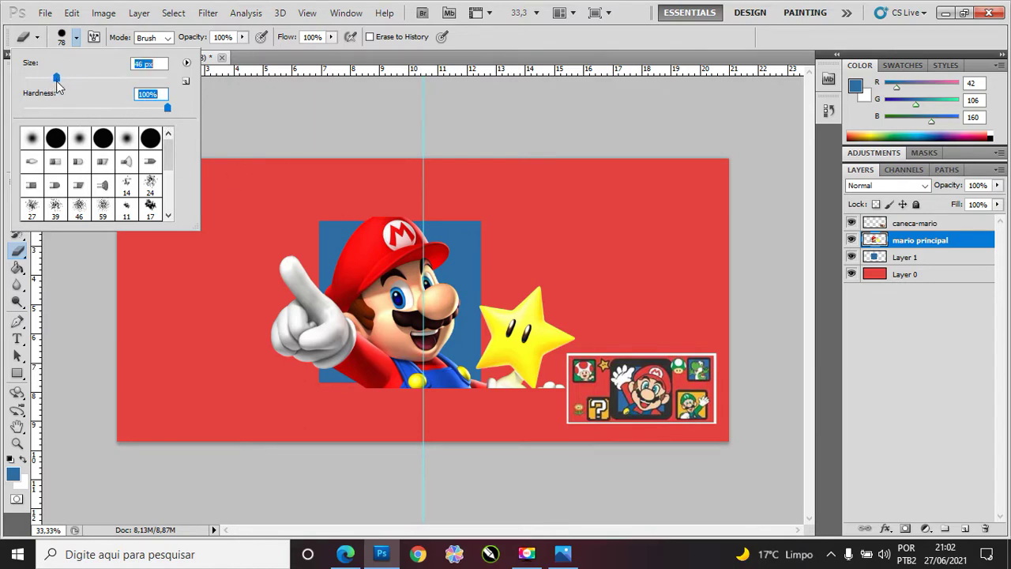
{"action": "left_click", "coordinate": [302, 88]}
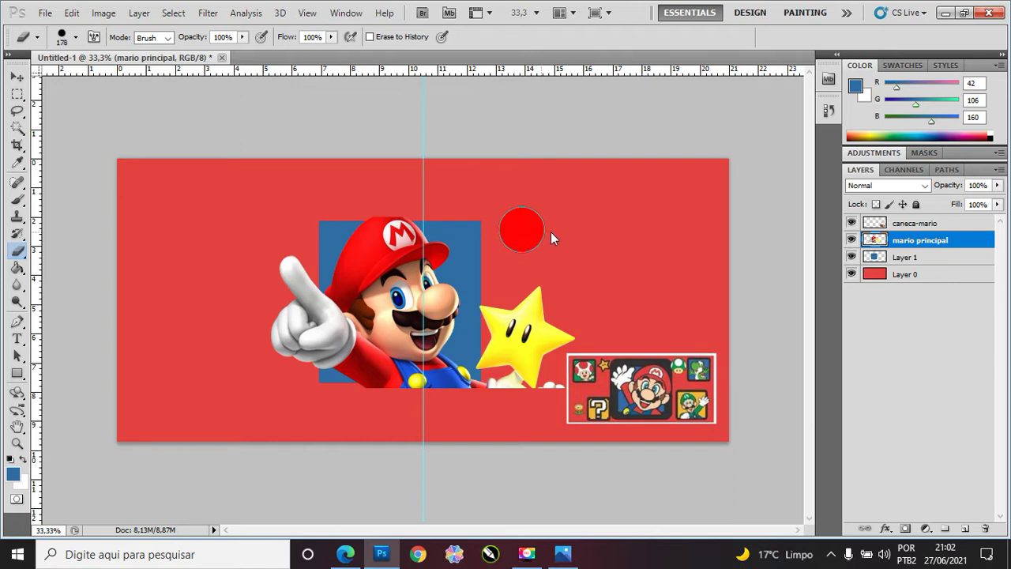
Step: Enlarge the eraser and erase the yellow star beside Mario
{"action": "mouse_move", "coordinate": [551, 232]}
{"action": "left_mouse_down"}
{"action": "mouse_move", "coordinate": [555, 247]}
{"action": "mouse_move", "coordinate": [520, 242]}
{"action": "left_mouse_up"}
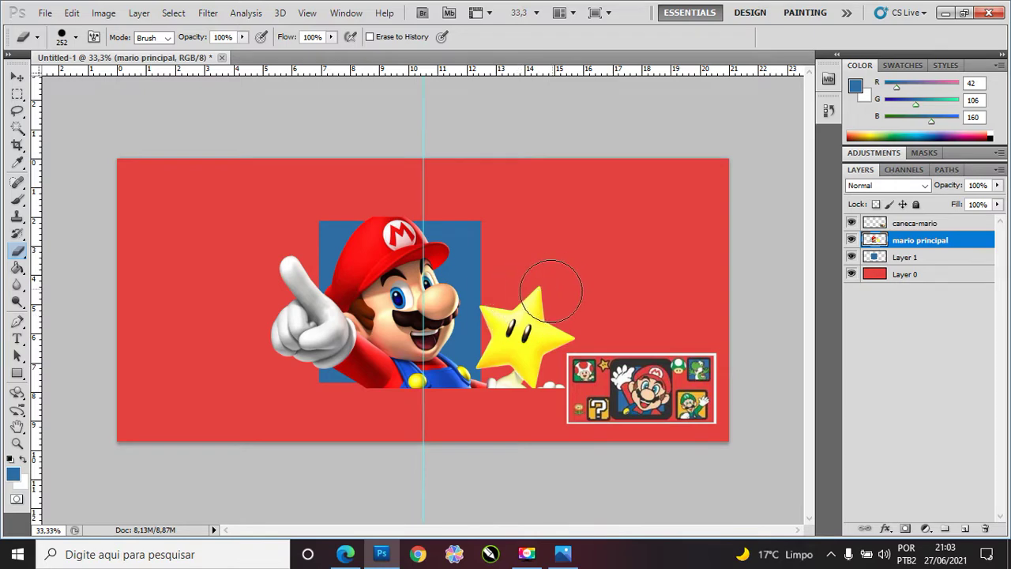
{"action": "mouse_move", "coordinate": [551, 290]}
{"action": "left_mouse_down"}
{"action": "mouse_move", "coordinate": [526, 289]}
{"action": "mouse_move", "coordinate": [511, 314]}
{"action": "left_mouse_up"}
{"action": "mouse_move", "coordinate": [535, 318]}
{"action": "left_mouse_down"}
{"action": "mouse_move", "coordinate": [534, 346]}
{"action": "mouse_move", "coordinate": [499, 345]}
{"action": "left_mouse_up"}
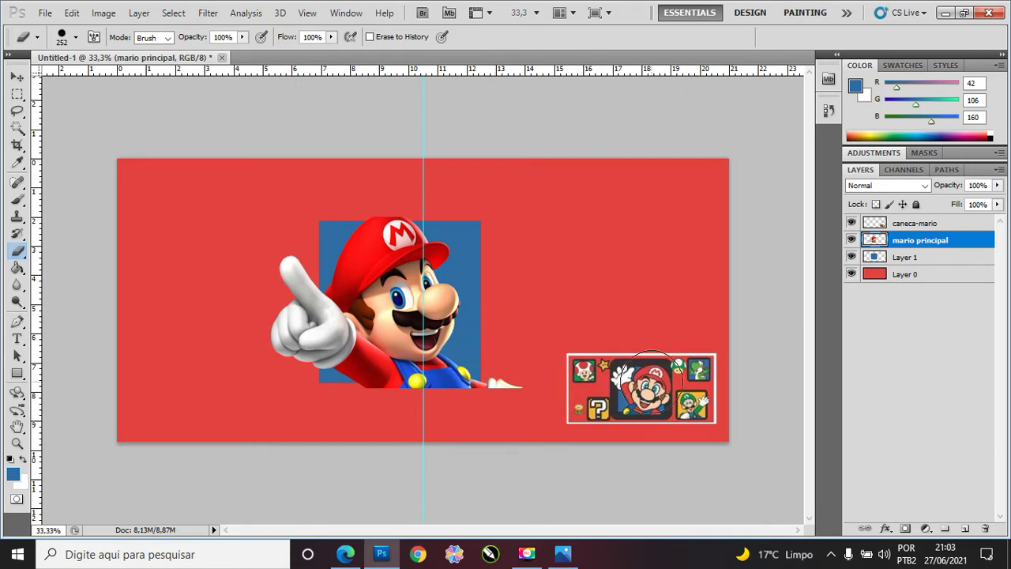
{"action": "scroll", "coordinate": [515, 395], "scroll_direction": "up", "scroll_amount": 2}
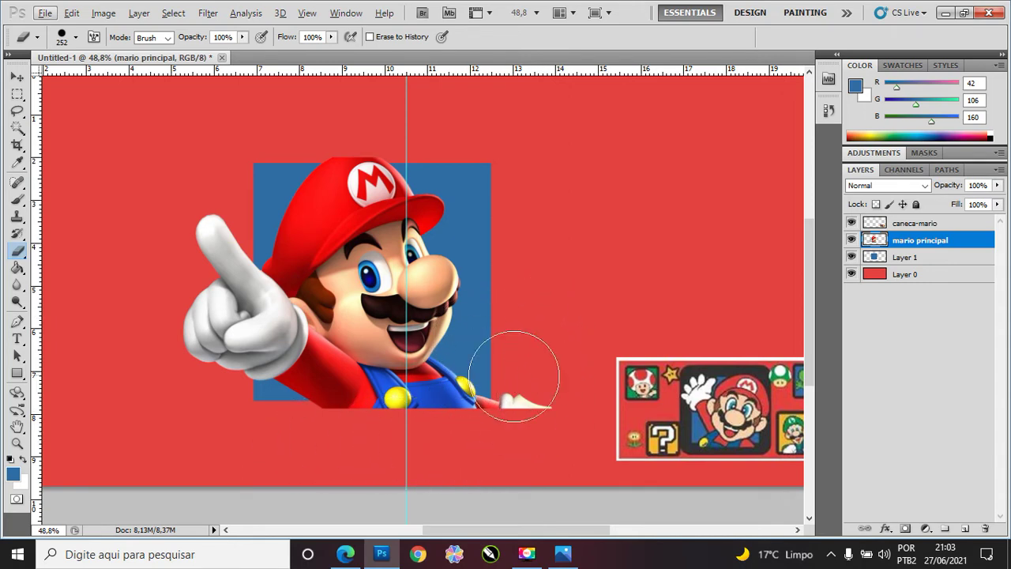
{"action": "scroll", "coordinate": [526, 377], "scroll_direction": "down", "scroll_amount": 1}
{"action": "scroll", "coordinate": [538, 411], "scroll_direction": "up", "scroll_amount": 1}
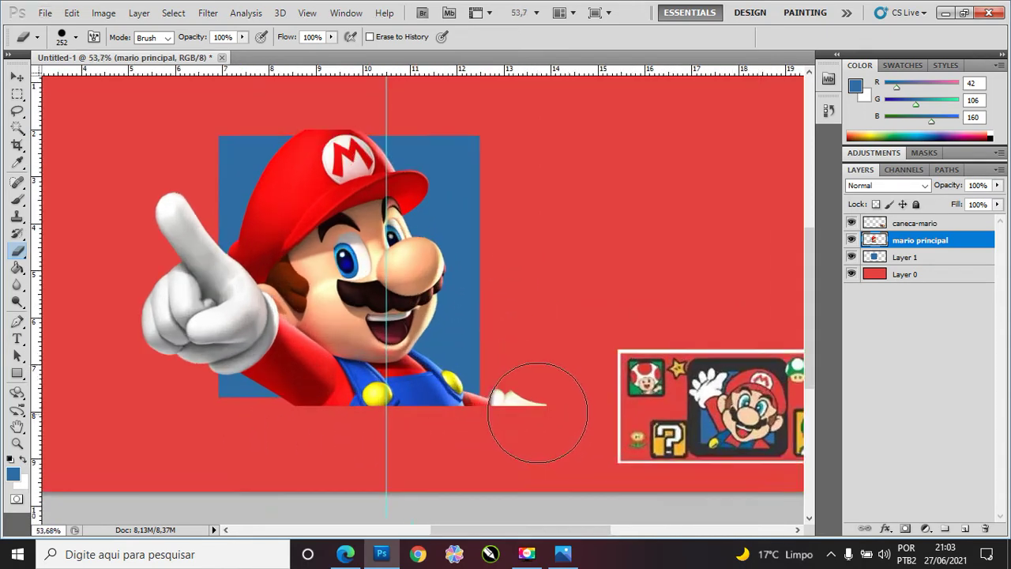
Step: Select everything outside Layer 1's blue square and target the mario principal layer
{"action": "left_click", "coordinate": [17, 78]}
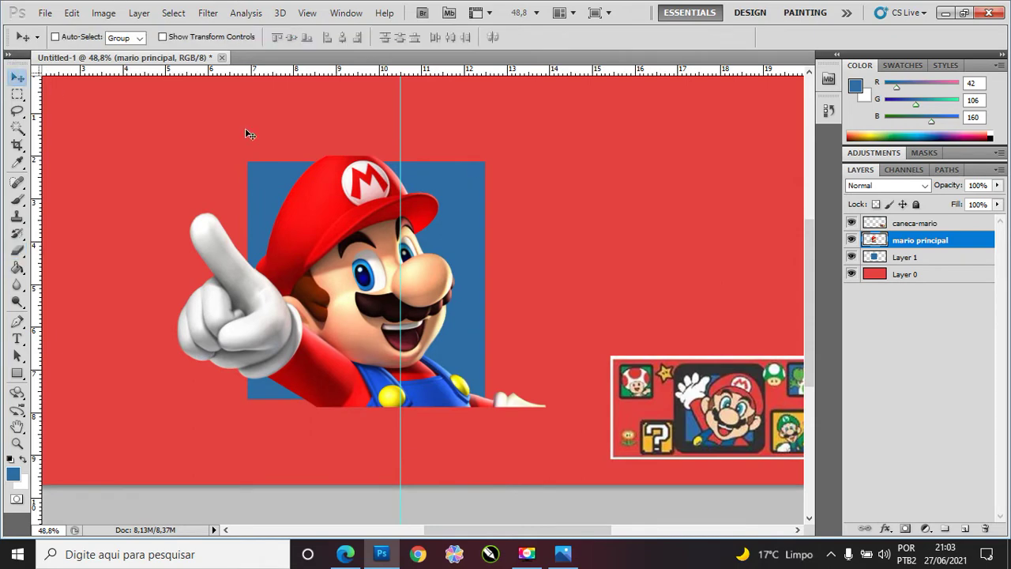
{"action": "left_click", "coordinate": [881, 259]}
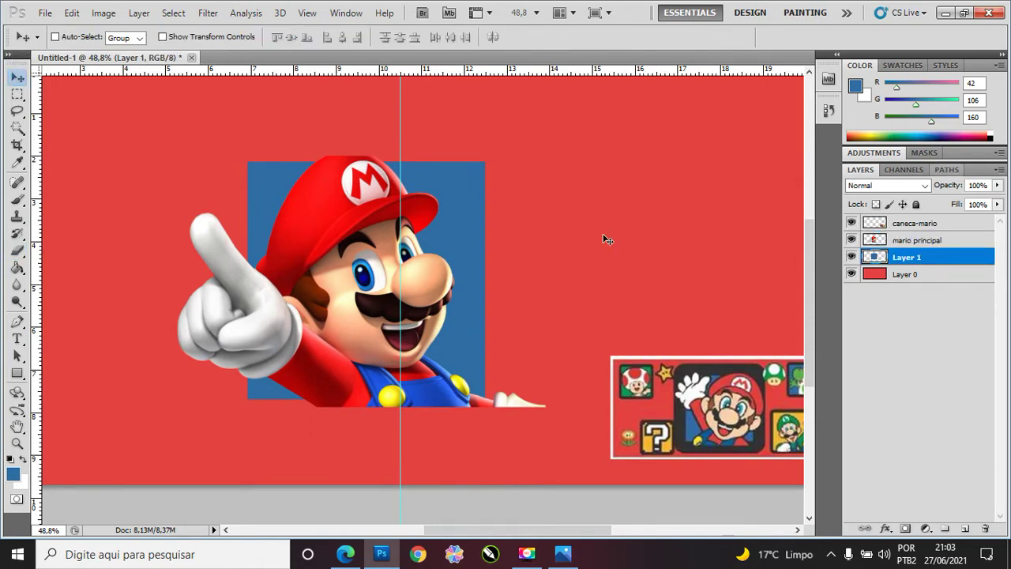
{"action": "left_click", "coordinate": [876, 259], "text": "ctrl"}
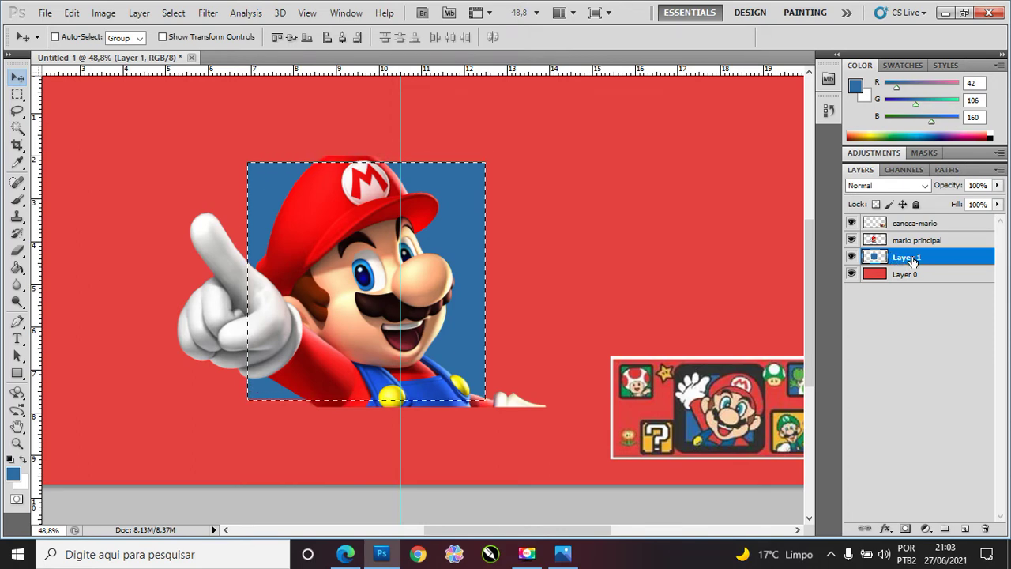
{"action": "key", "text": "ctrl+shift+i"}
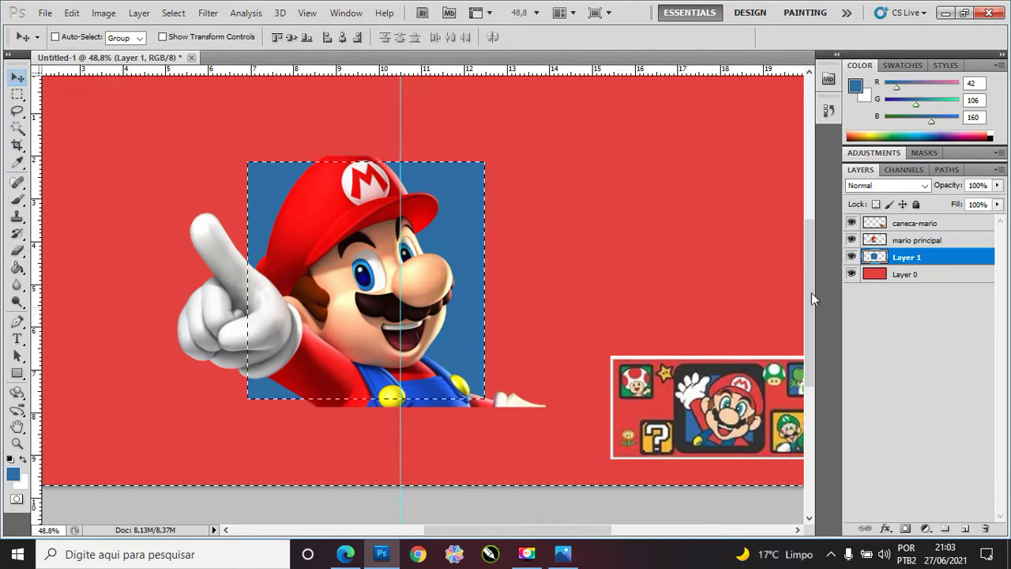
{"action": "left_click", "coordinate": [903, 242]}
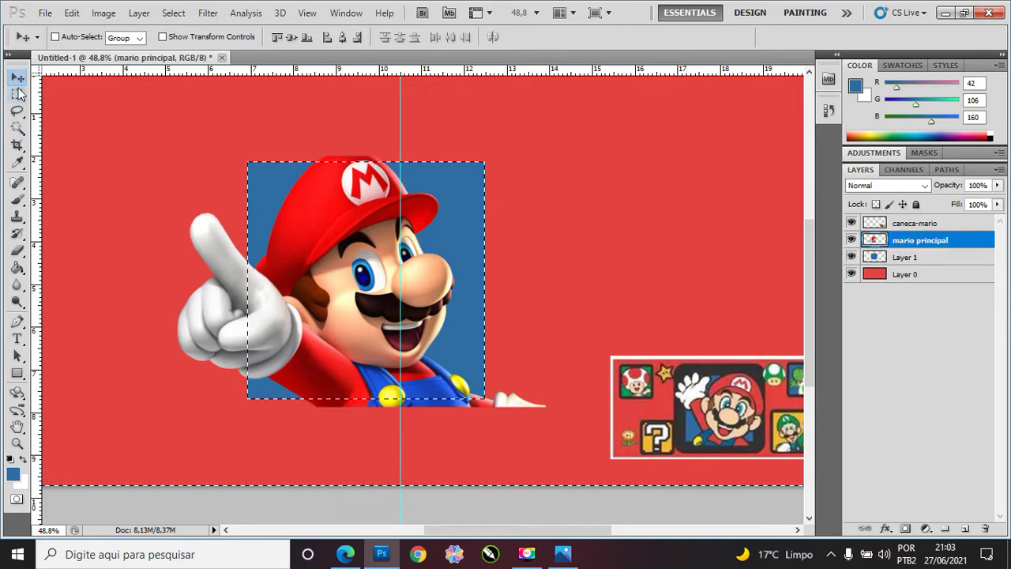
Step: Erase the white glove tip sticking out beyond the blue square
{"action": "left_click", "coordinate": [16, 251]}
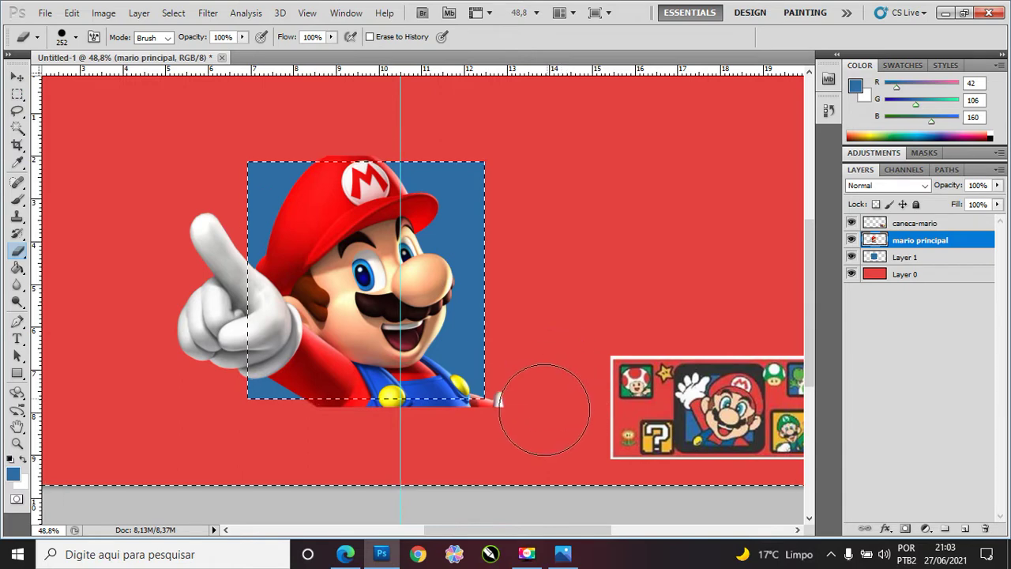
{"action": "left_click_drag", "start_coordinate": [542, 407], "coordinate": [537, 397]}
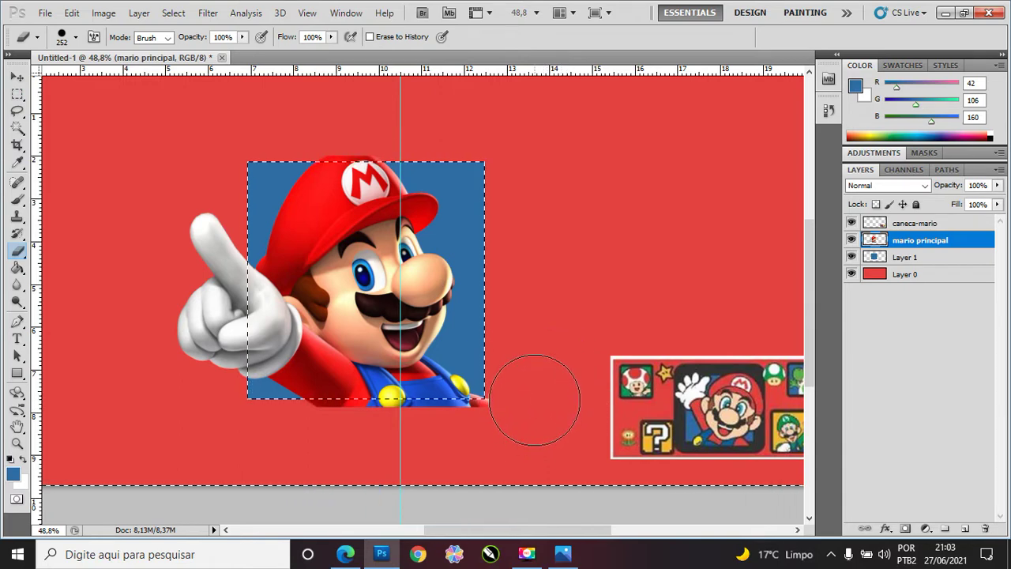
{"action": "left_click", "coordinate": [75, 39]}
{"action": "key", "text": "Escape"}
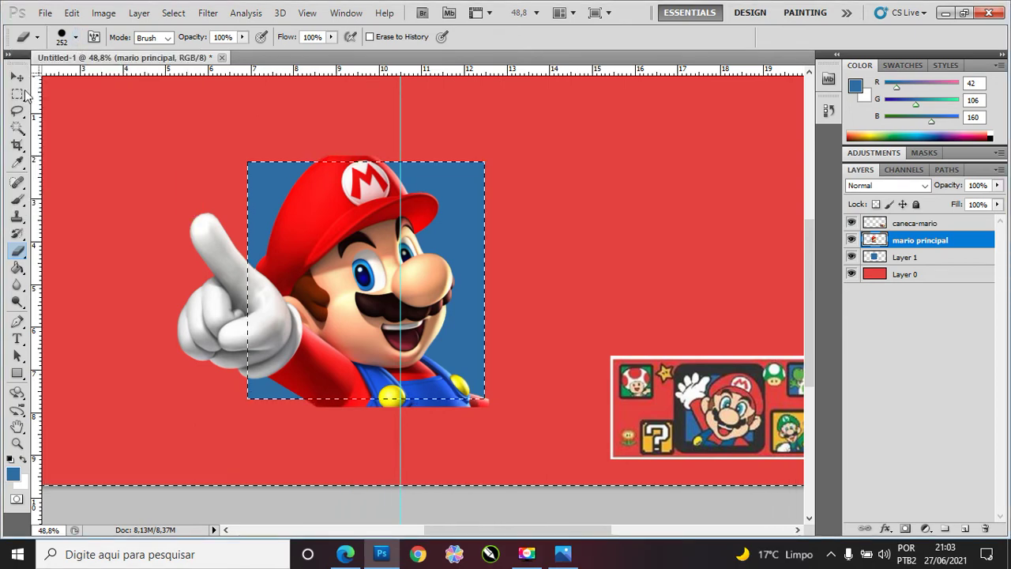
Step: Clear the inverted selection and a trial rectangular selection right of the square
{"action": "key", "text": "m"}
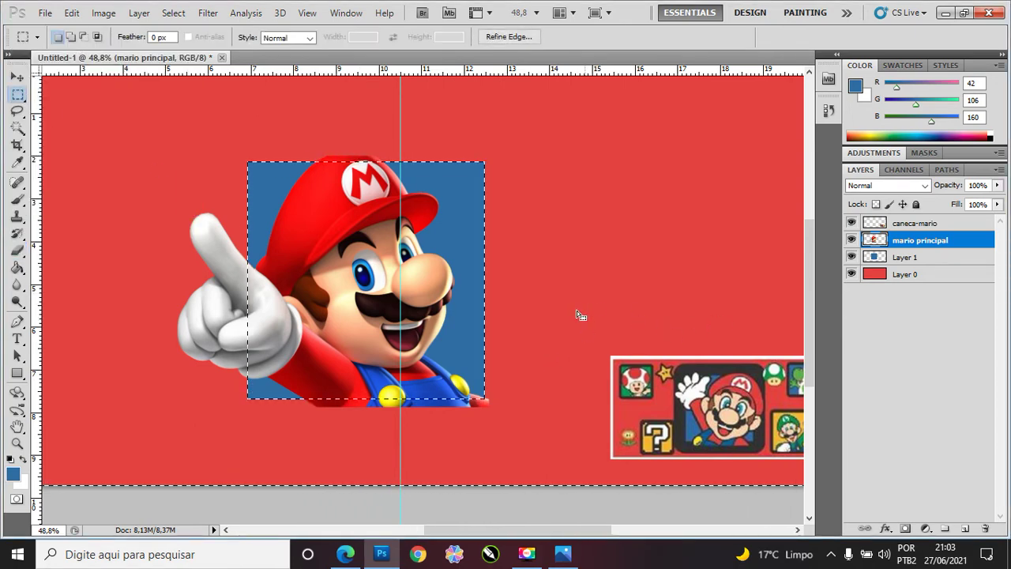
{"action": "left_click", "coordinate": [571, 313]}
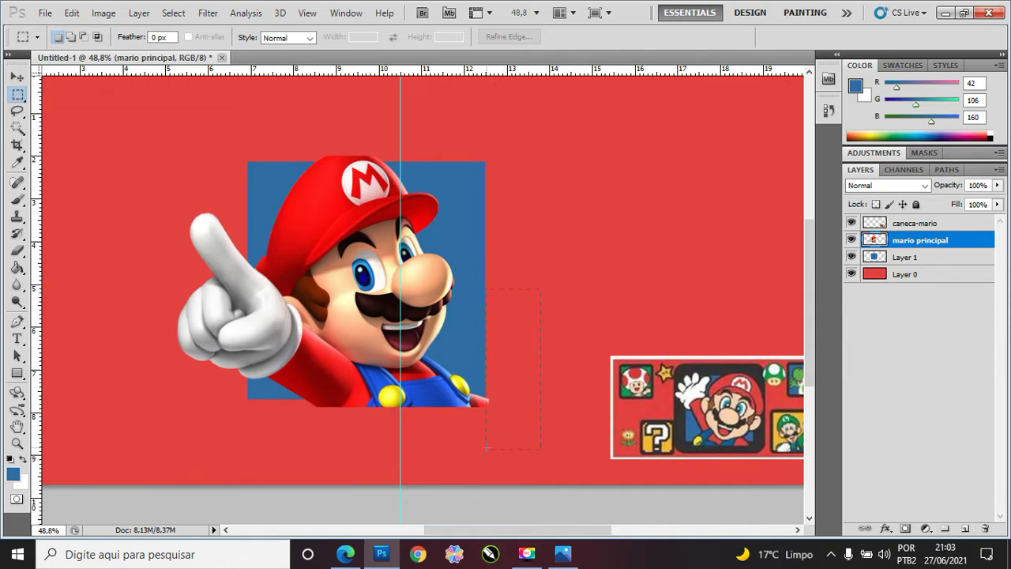
{"action": "left_click_drag", "start_coordinate": [486, 447], "coordinate": [486, 448]}
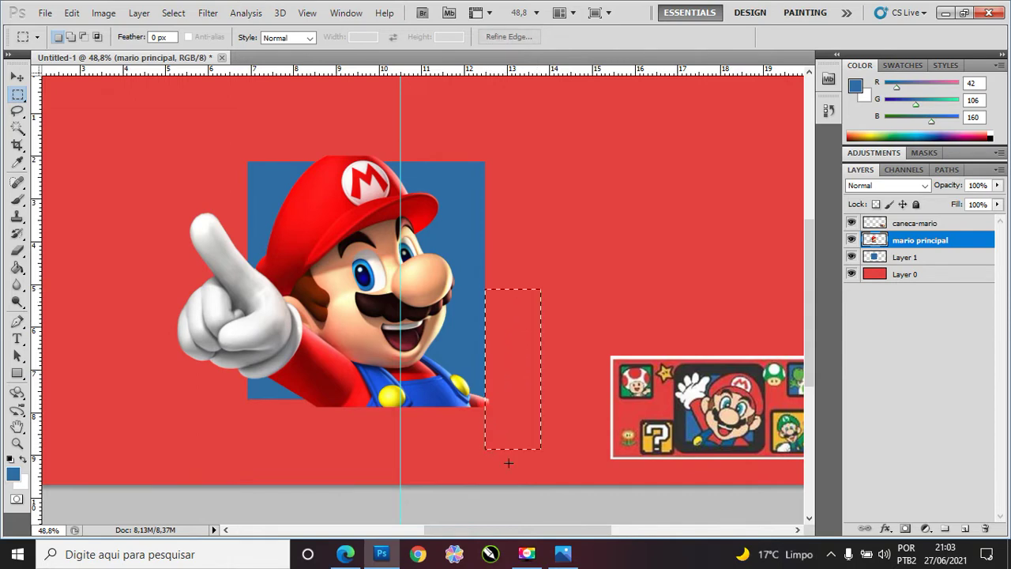
{"action": "left_click", "coordinate": [564, 487]}
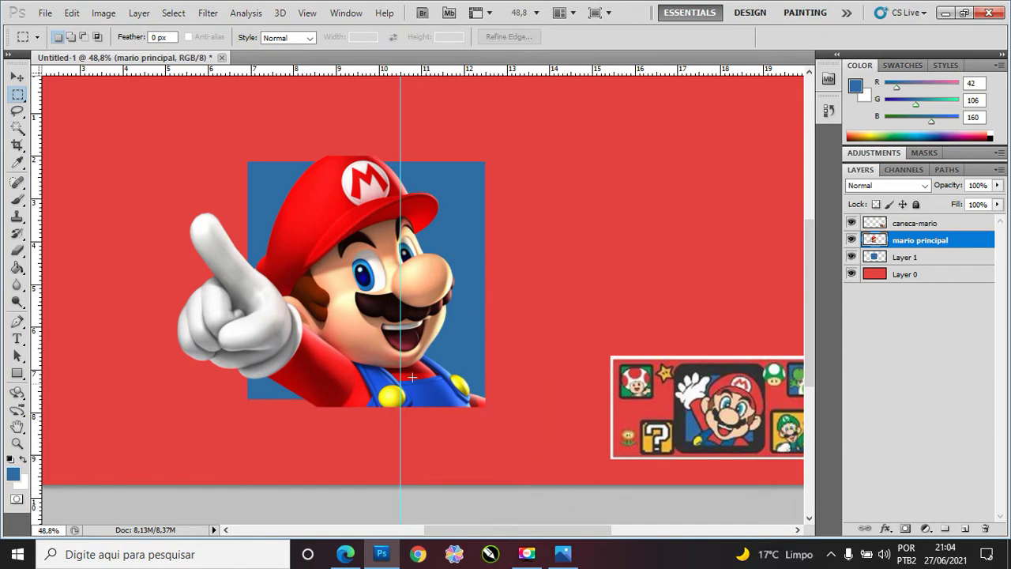
Step: Select Layer 1 with mario principal and shift them slightly right
{"action": "scroll", "coordinate": [434, 407], "scroll_direction": "down", "scroll_amount": 2, "text": "alt"}
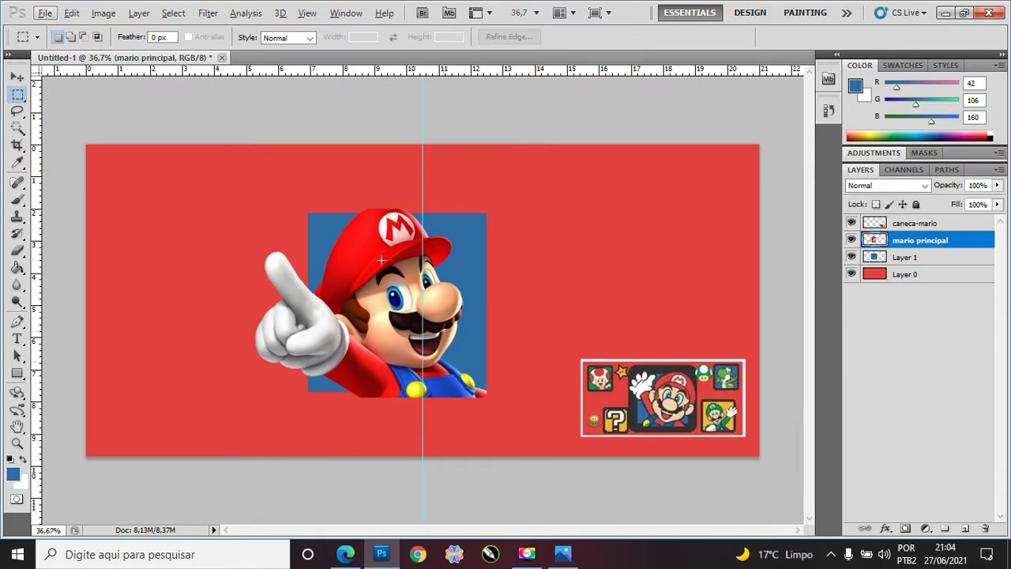
{"action": "scroll", "coordinate": [379, 316], "scroll_direction": "down", "scroll_amount": 1, "text": "alt"}
{"action": "scroll", "coordinate": [387, 237], "scroll_direction": "up", "scroll_amount": 2, "text": "alt"}
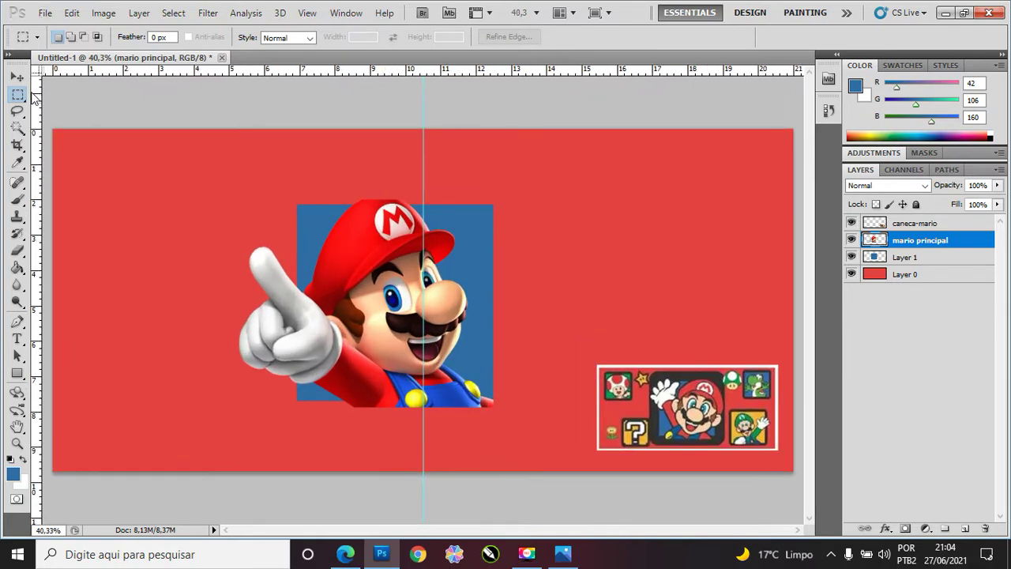
{"action": "left_click", "coordinate": [16, 77]}
{"action": "scroll", "coordinate": [364, 324], "scroll_direction": "down", "scroll_amount": 1, "text": "alt"}
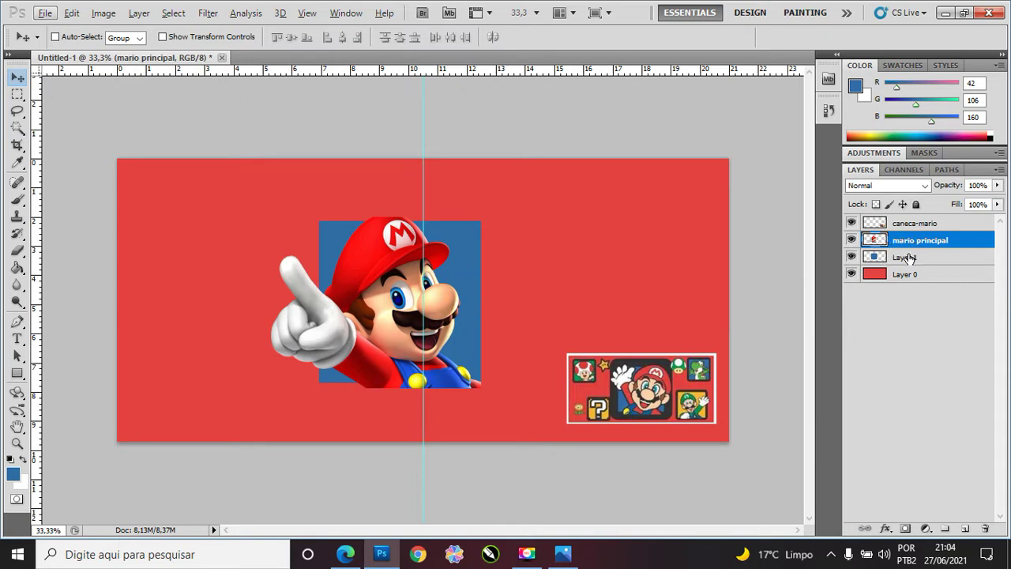
{"action": "left_click", "coordinate": [906, 257], "text": "shift"}
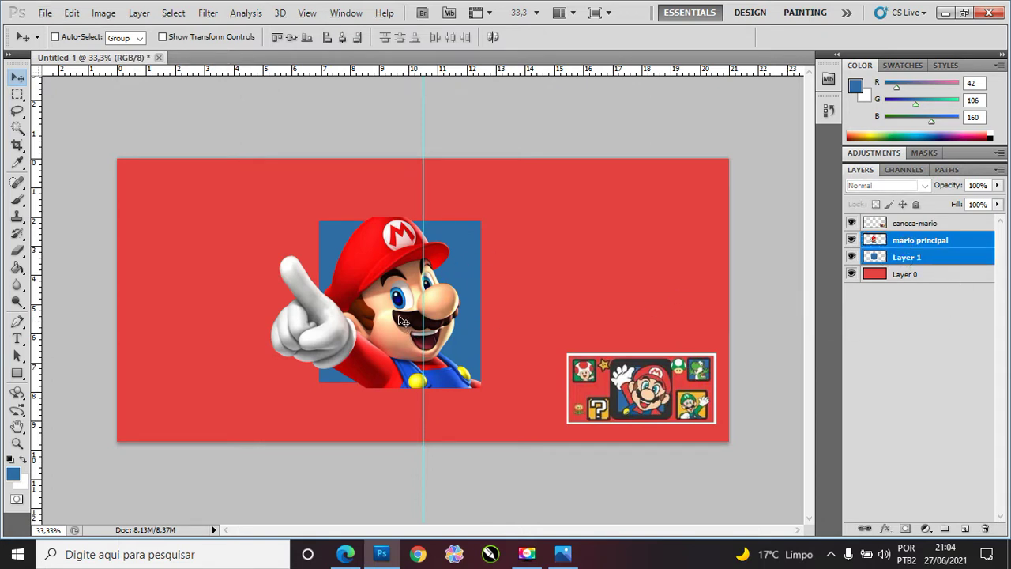
{"action": "left_click_drag", "start_coordinate": [400, 319], "coordinate": [420, 318]}
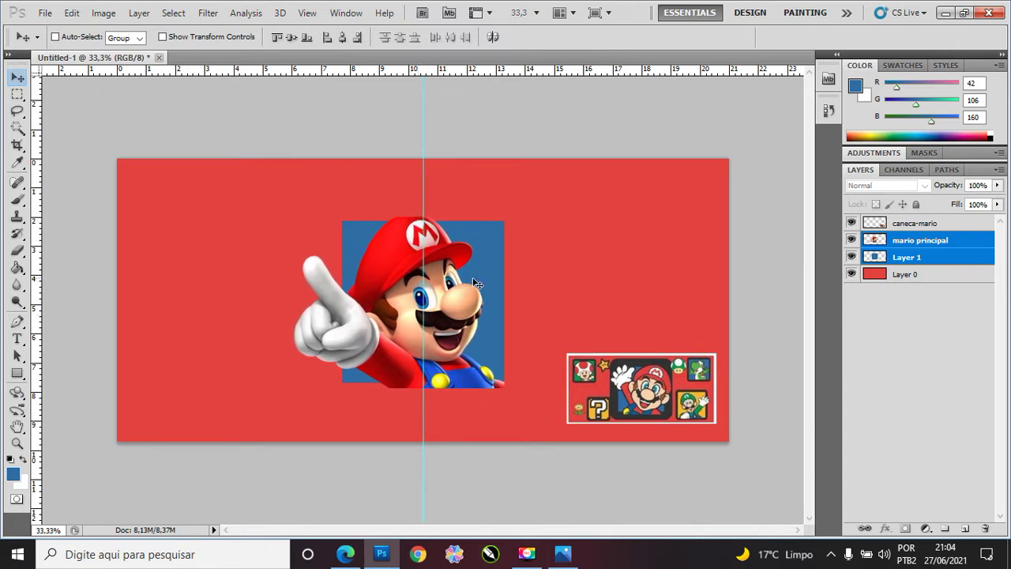
Step: Scale Mario and the blue square together to about 111.88%
{"action": "key", "text": "ctrl+t"}
{"action": "left_click_drag", "start_coordinate": [511, 216], "coordinate": [526, 213]}
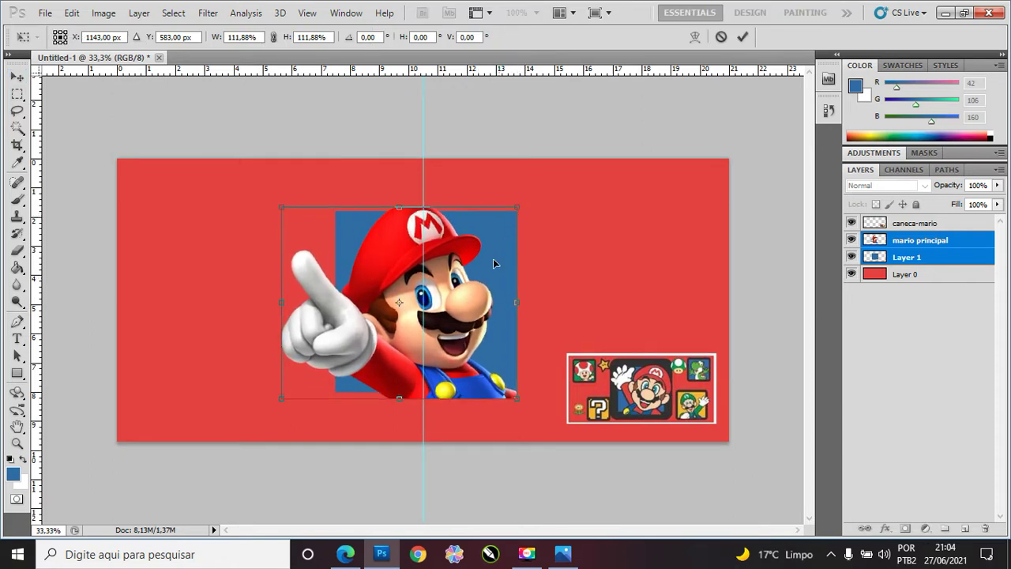
{"action": "key", "text": "Return"}
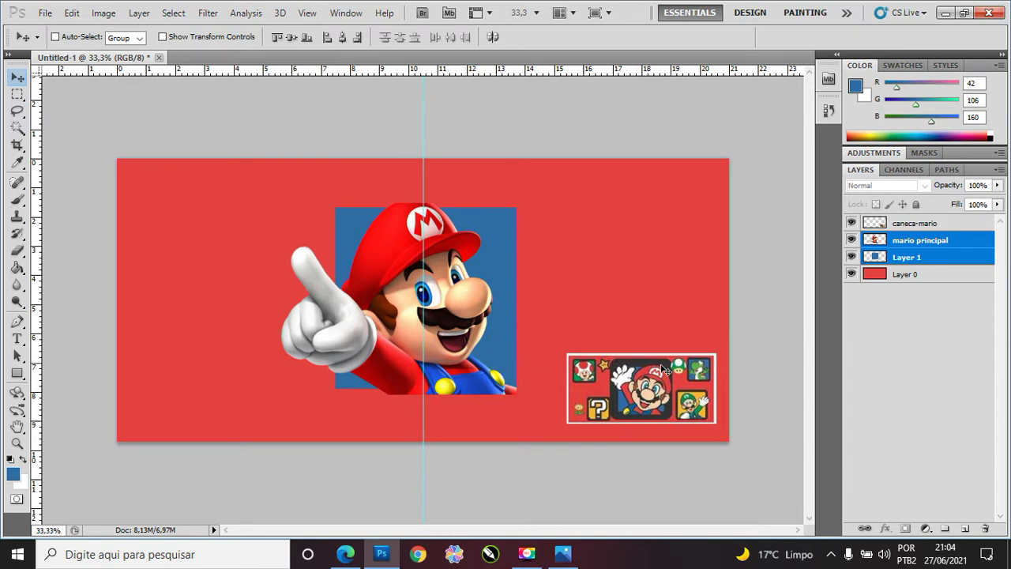
{"action": "left_click", "coordinate": [17, 94]}
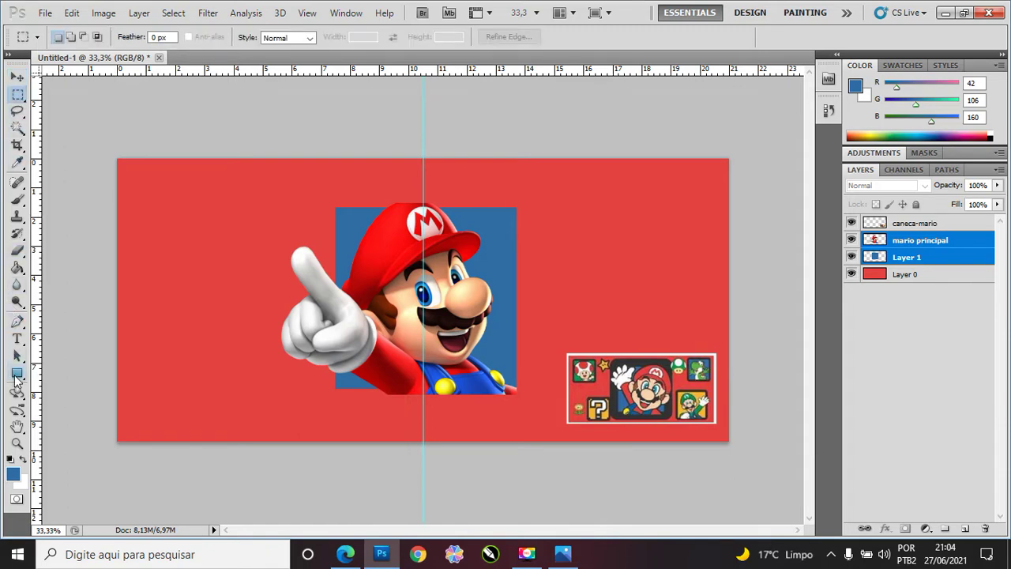
Step: Choose the Rounded Rectangle tool with black (000000) as its colour
{"action": "left_click", "coordinate": [16, 376]}
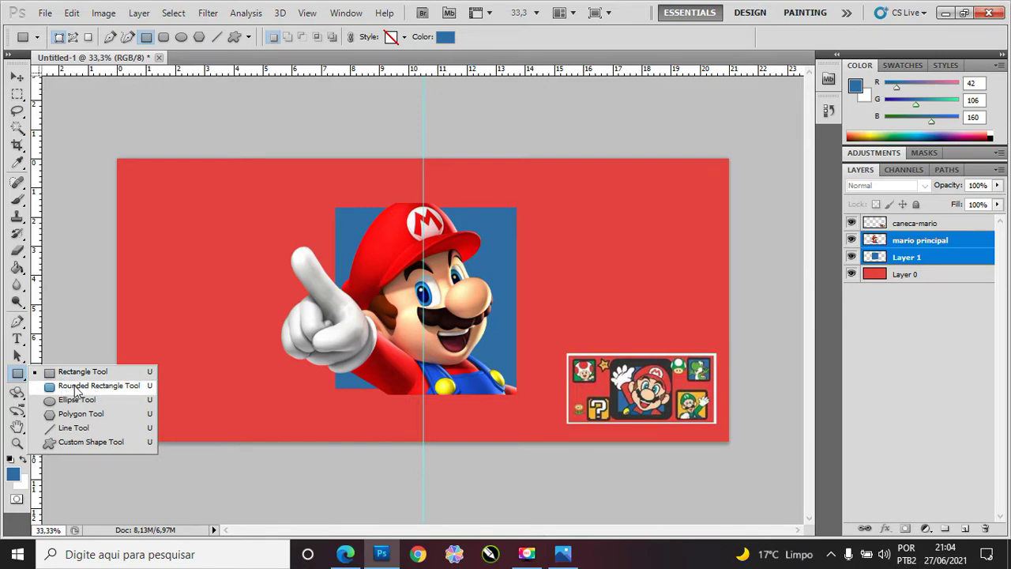
{"action": "left_click", "coordinate": [76, 388]}
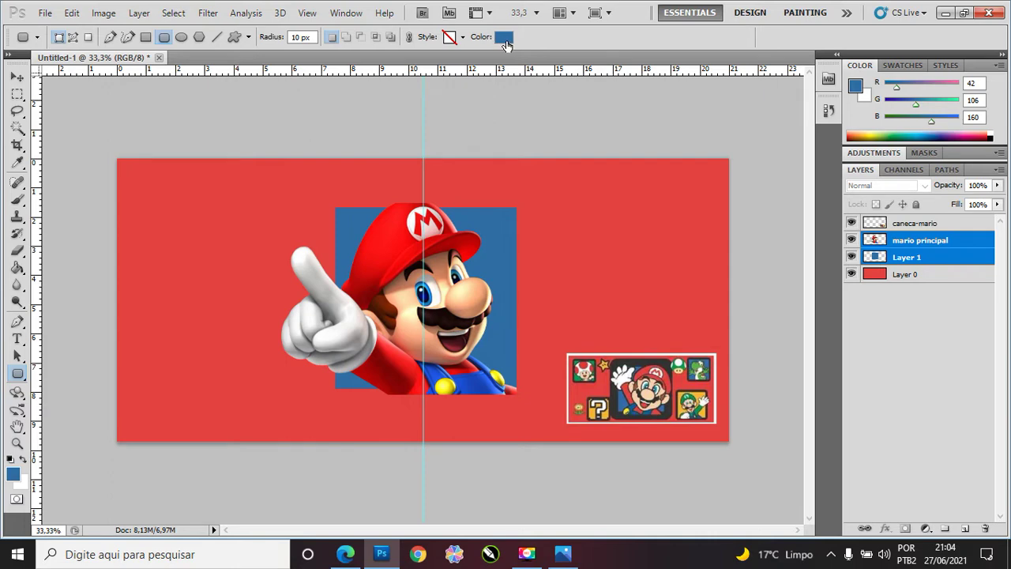
{"action": "left_click", "coordinate": [503, 38]}
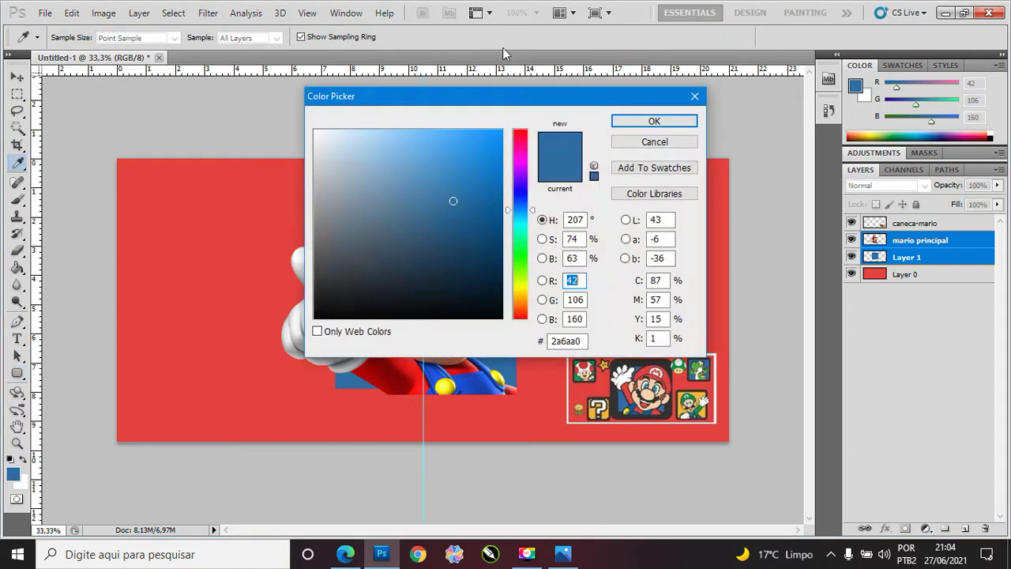
{"action": "left_click_drag", "start_coordinate": [395, 253], "coordinate": [260, 371]}
{"action": "key", "text": "Return"}
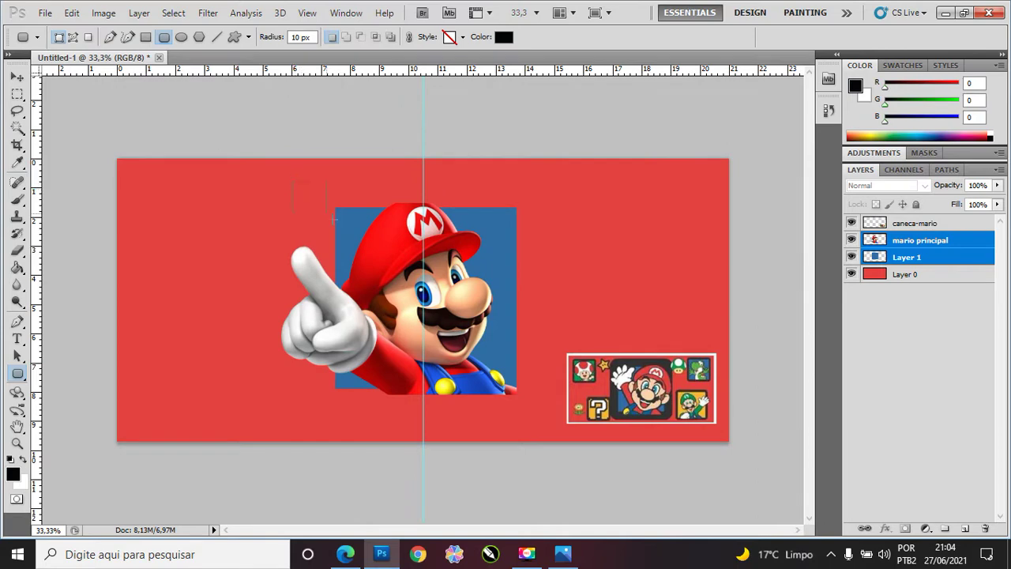
Step: Draw a trial black rounded rectangle near Mario's cap, then undo it
{"action": "left_click_drag", "start_coordinate": [334, 218], "coordinate": [379, 269]}
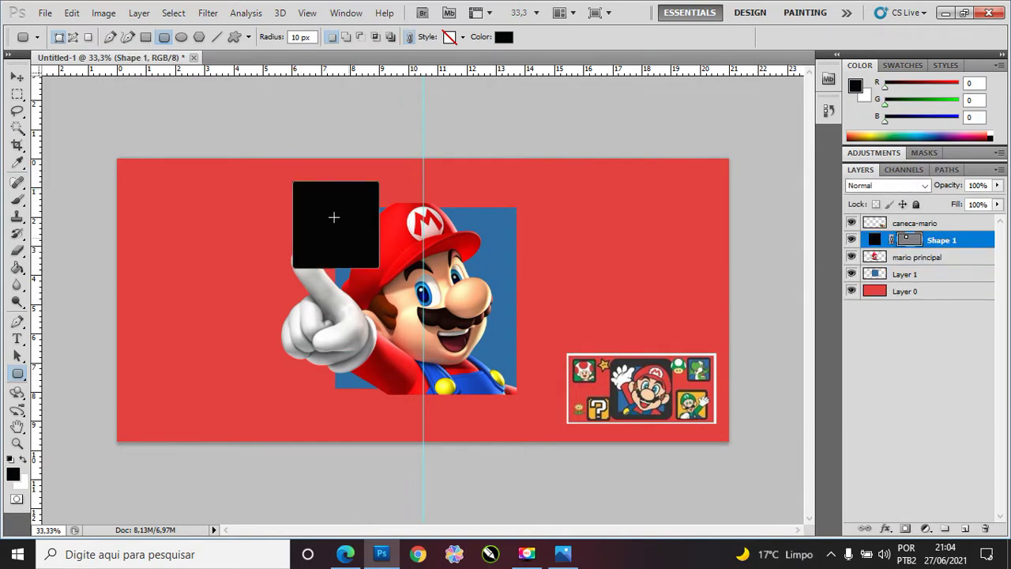
{"action": "key", "text": "ctrl+z"}
{"action": "left_click", "coordinate": [300, 37]}
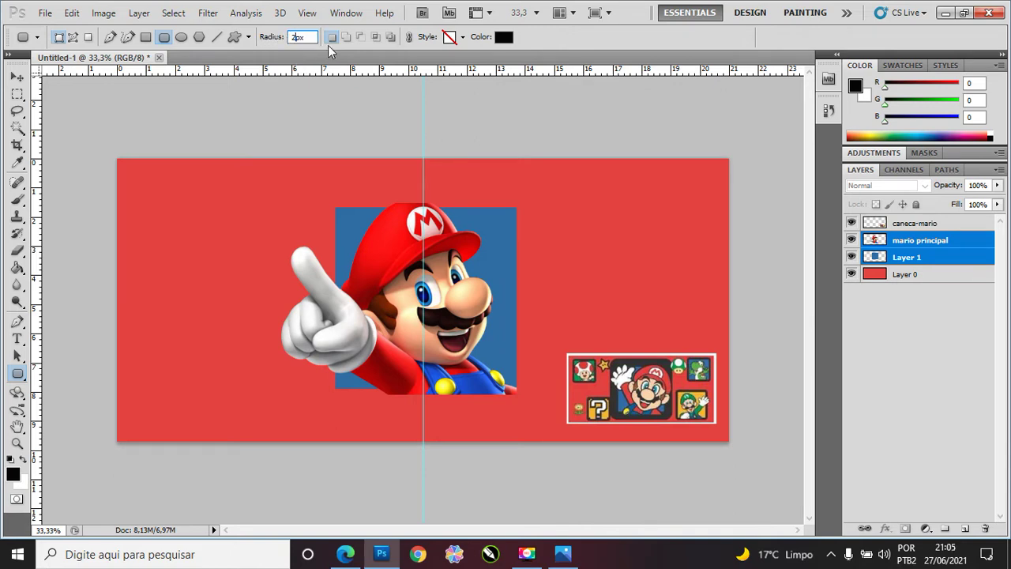
Step: Set the rounded-rectangle corner radius to 75 px, undoing trial rectangles
{"action": "left_click_drag", "start_coordinate": [298, 185], "coordinate": [451, 339]}
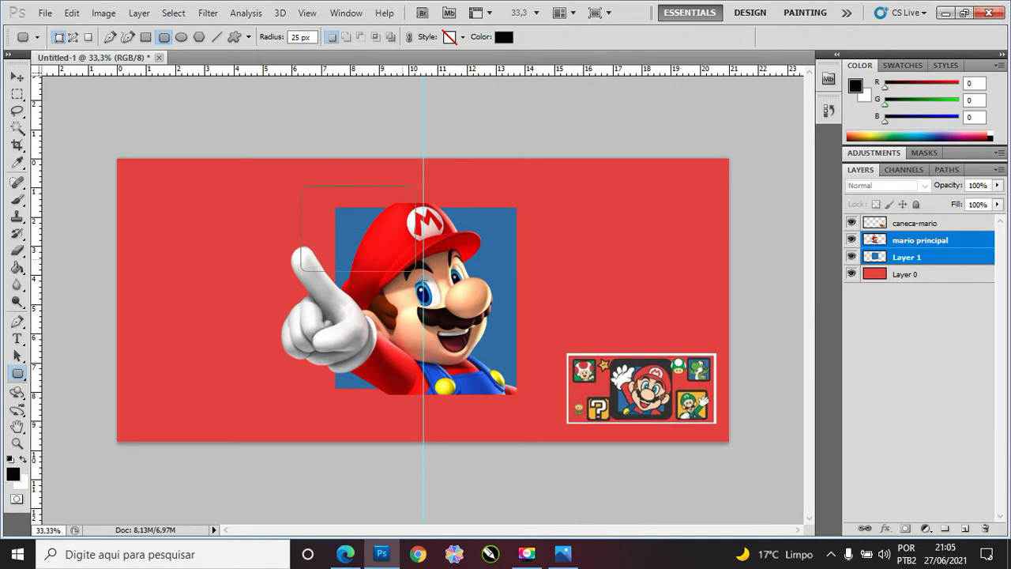
{"action": "key", "text": "ctrl+z"}
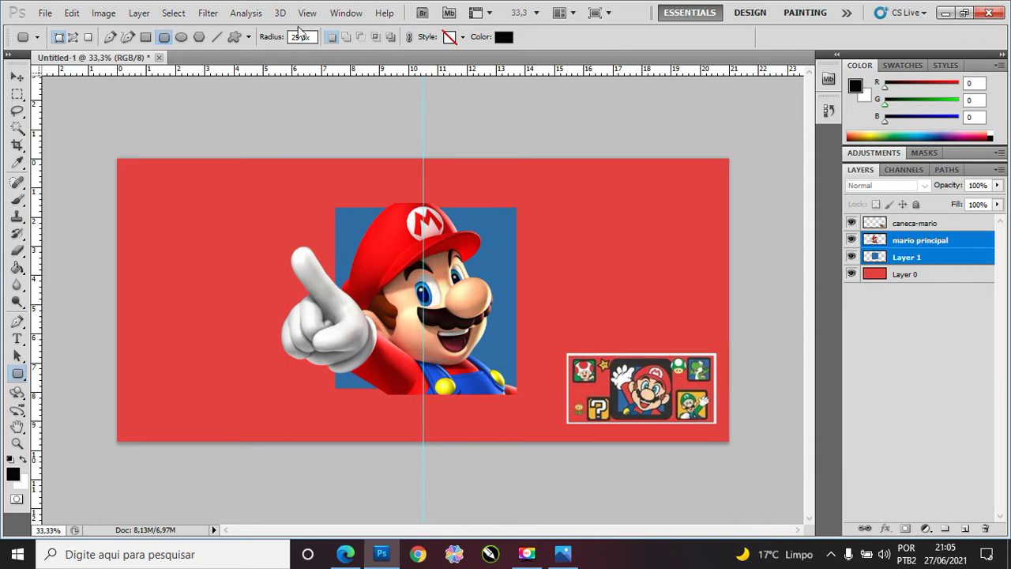
{"action": "double_click", "coordinate": [295, 36]}
{"action": "type", "text": "75"}
{"action": "left_click_drag", "start_coordinate": [261, 197], "coordinate": [442, 411]}
{"action": "key", "text": "ctrl+z"}
Step: Try drawing the frame on Layer 0 and a new layer, undoing each attempt
{"action": "left_click", "coordinate": [938, 258]}
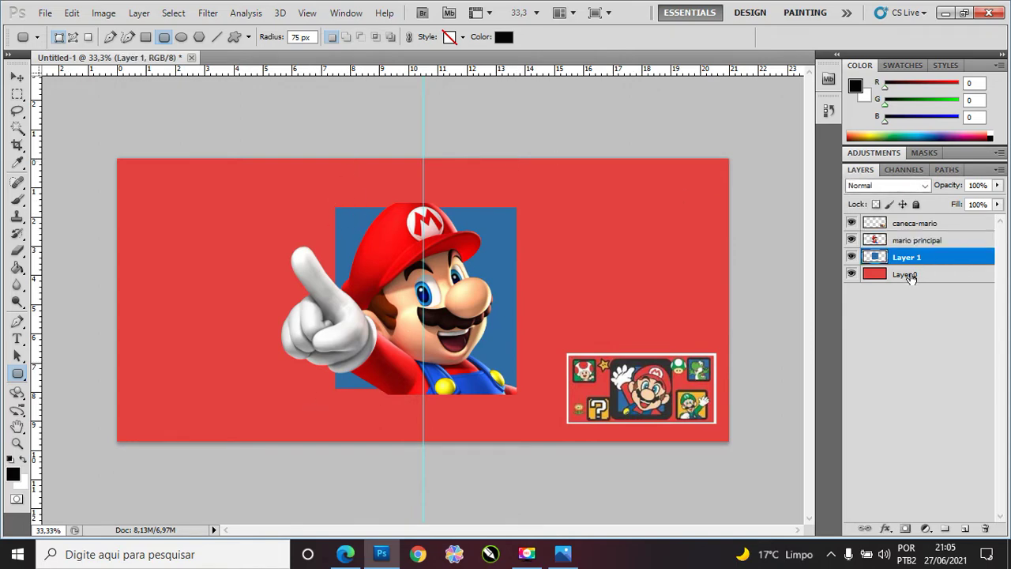
{"action": "left_click", "coordinate": [908, 277]}
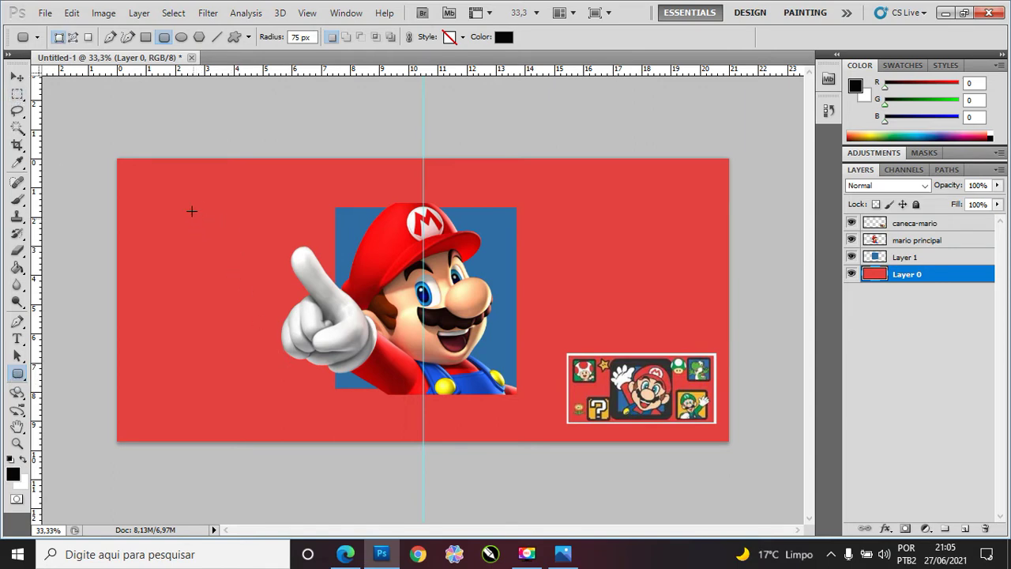
{"action": "left_click_drag", "start_coordinate": [275, 322], "coordinate": [275, 324]}
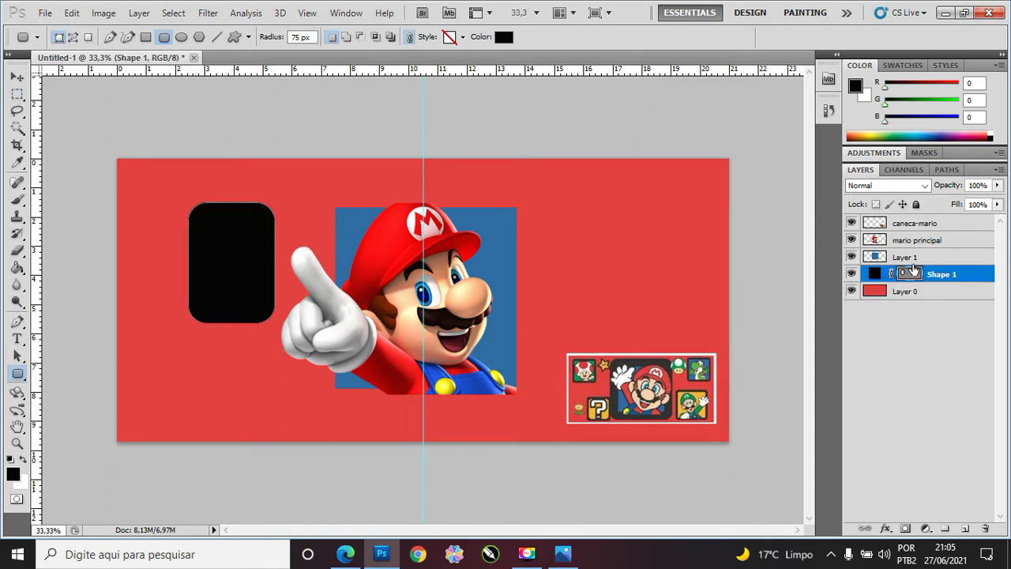
{"action": "key", "text": "ctrl+z"}
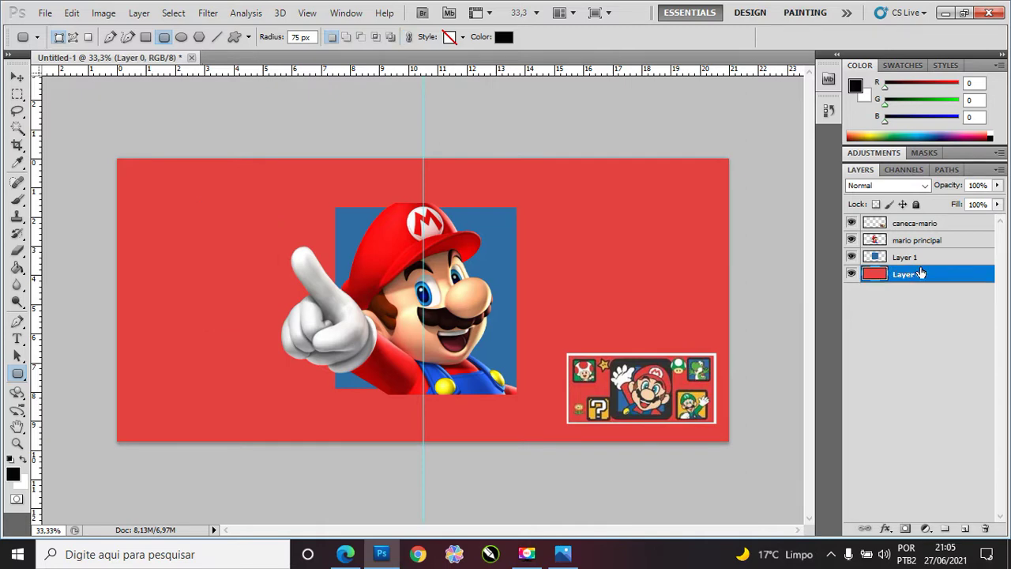
{"action": "left_click", "coordinate": [965, 527]}
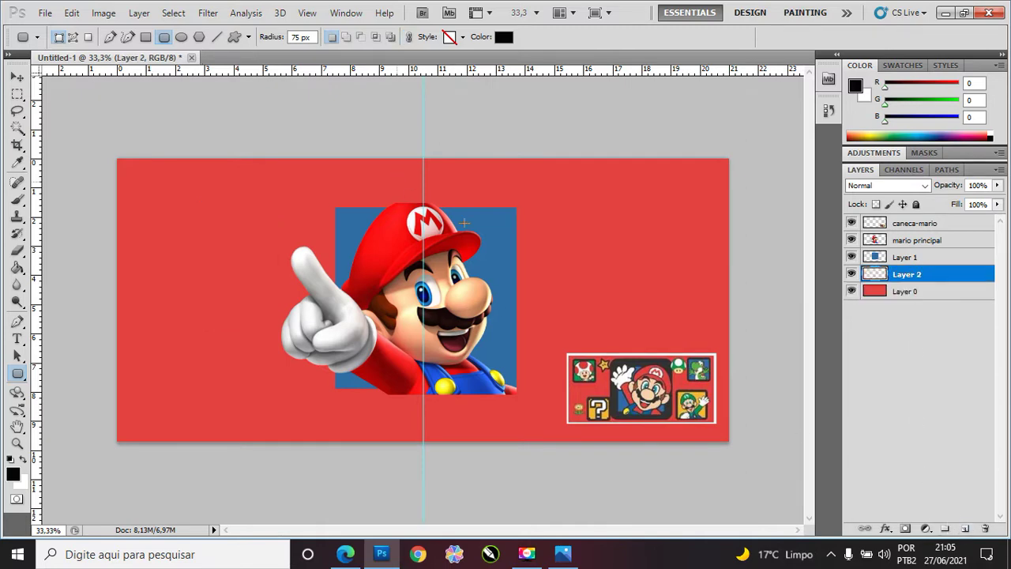
{"action": "left_click_drag", "start_coordinate": [397, 182], "coordinate": [575, 294]}
{"action": "key", "text": "ctrl+z"}
{"action": "key", "text": "ctrl+z"}
{"action": "key", "text": "ctrl+z"}
{"action": "key", "text": "ctrl+alt+z"}
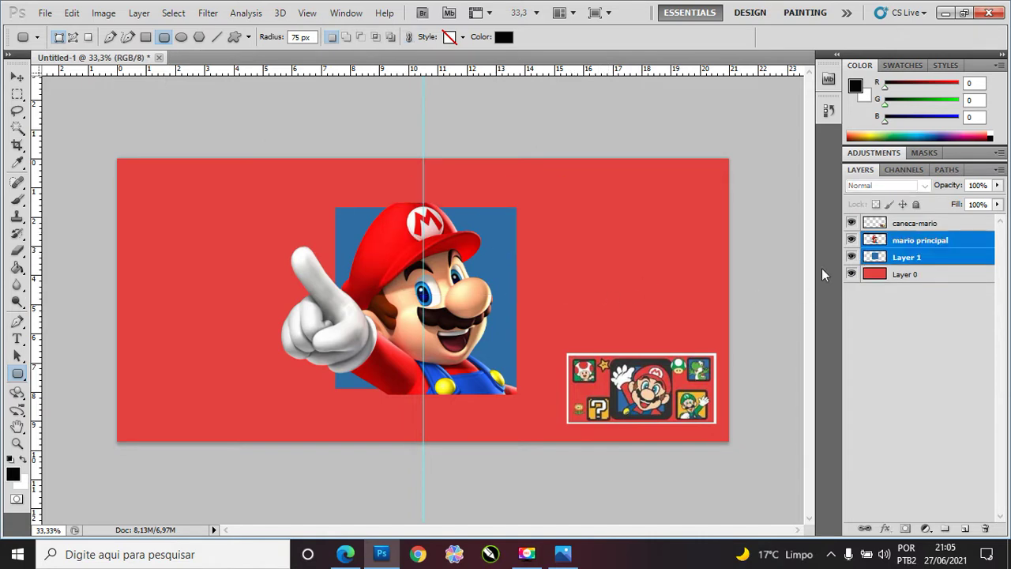
Step: Draw the black 75 px rounded frame around the blue square just above Layer 0
{"action": "left_click", "coordinate": [907, 273]}
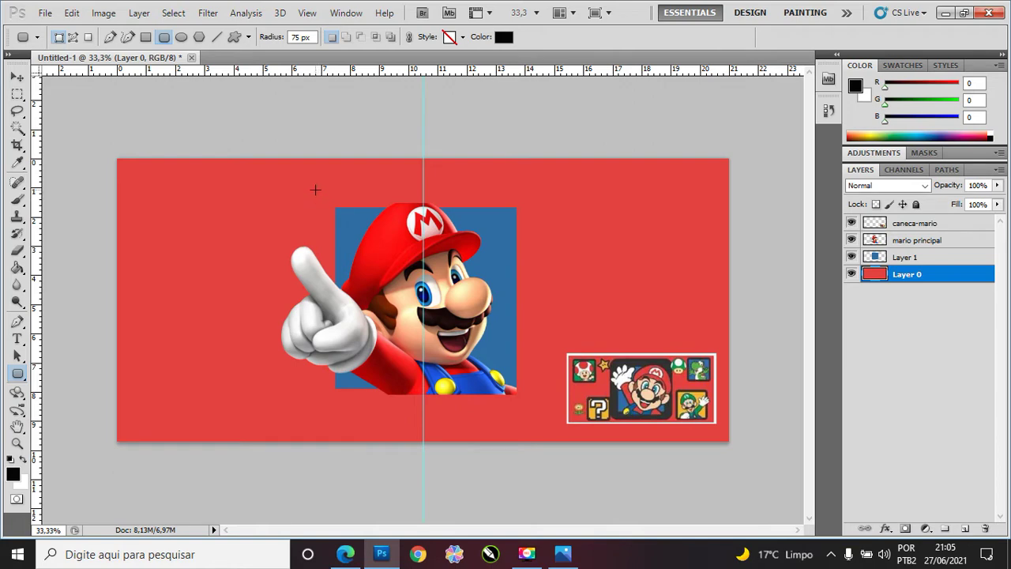
{"action": "left_click_drag", "start_coordinate": [315, 190], "coordinate": [542, 402]}
{"action": "left_click_drag", "start_coordinate": [535, 411], "coordinate": [535, 412]}
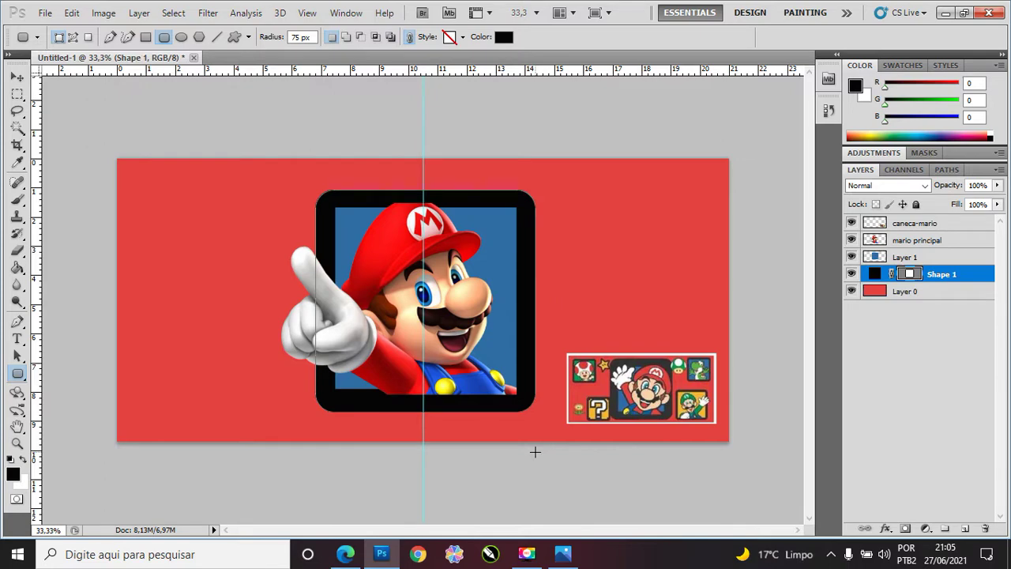
{"action": "left_click", "coordinate": [17, 76]}
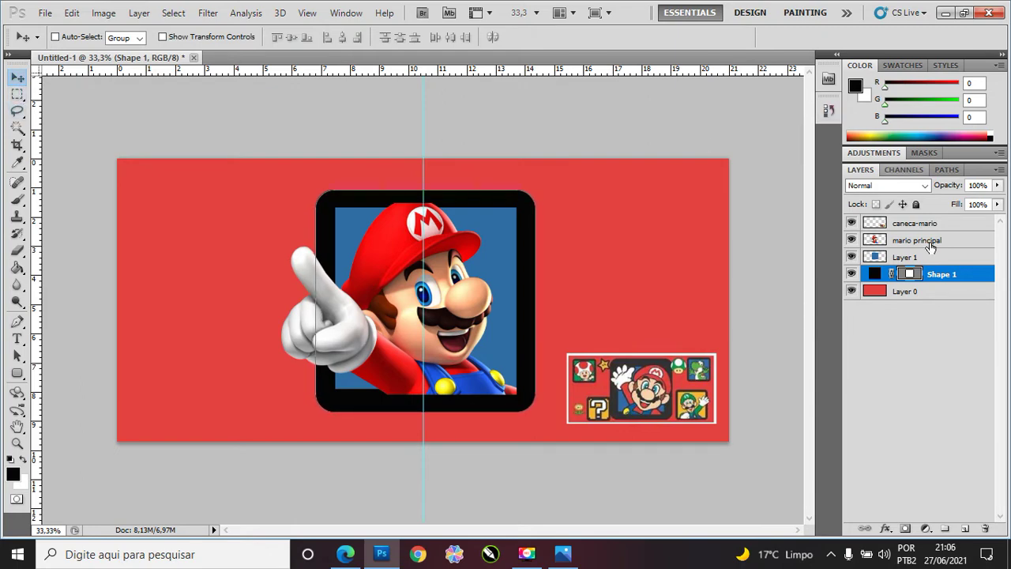
Step: Select the mario principal layer, take the Pen tool and zoom in on the cap
{"action": "left_click", "coordinate": [932, 292]}
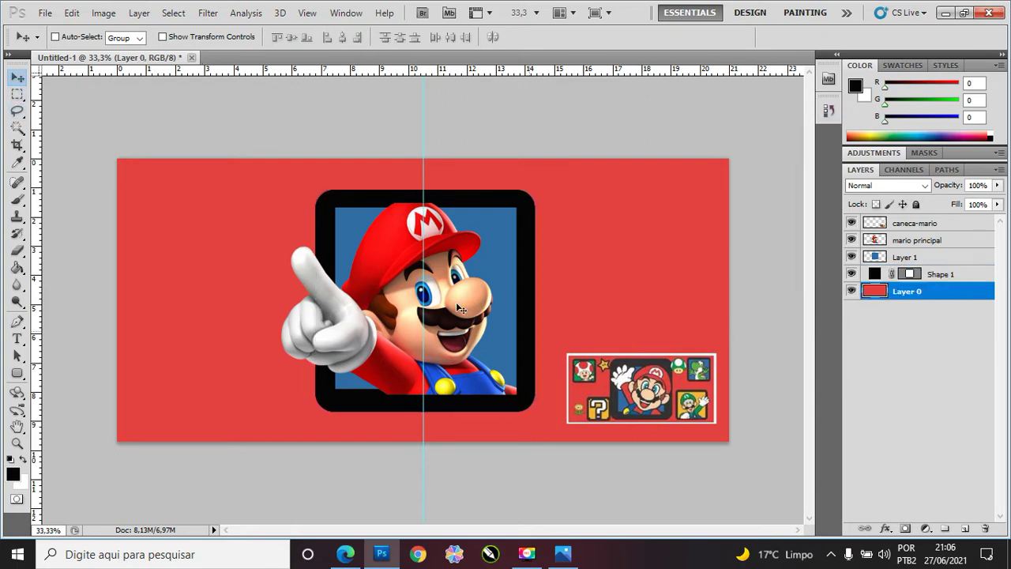
{"action": "scroll", "coordinate": [411, 188], "scroll_direction": "up", "scroll_amount": 1}
{"action": "scroll", "coordinate": [411, 187], "scroll_direction": "up", "scroll_amount": 1}
{"action": "scroll", "coordinate": [411, 187], "scroll_direction": "up", "scroll_amount": 1}
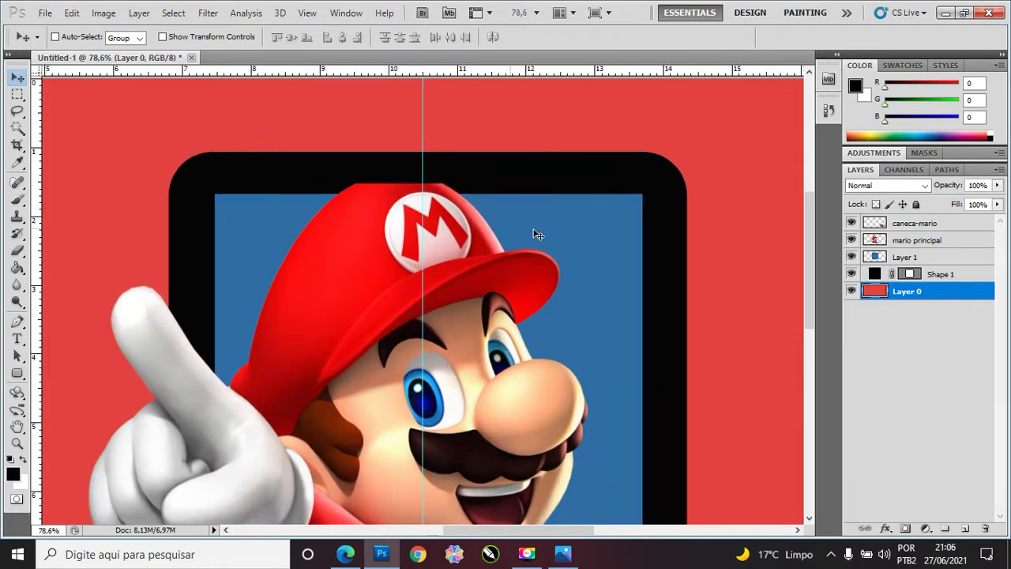
{"action": "scroll", "coordinate": [474, 237], "scroll_direction": "right", "scroll_amount": 3}
{"action": "scroll", "coordinate": [431, 250], "scroll_direction": "down", "scroll_amount": 2}
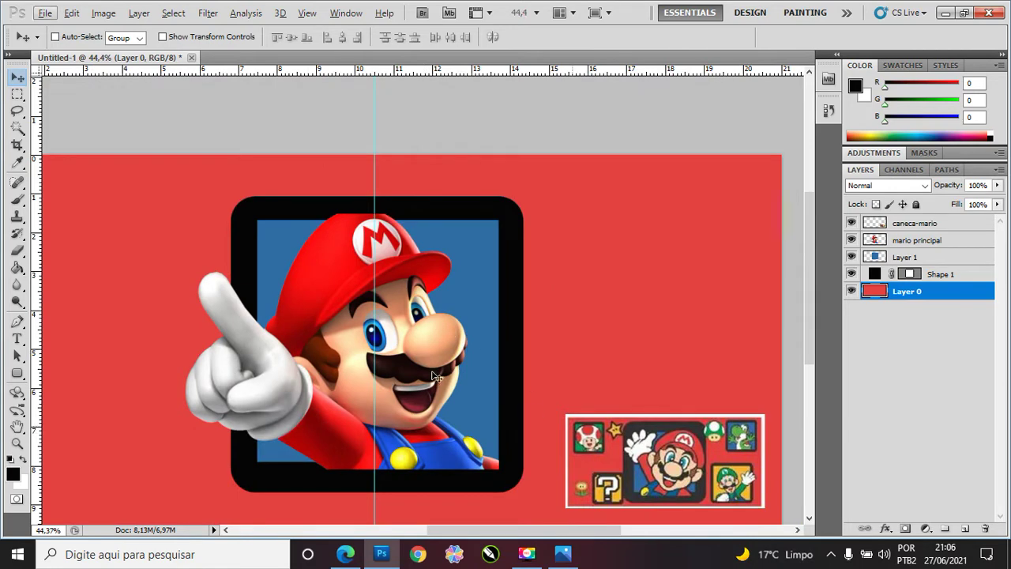
{"action": "scroll", "coordinate": [374, 235], "scroll_direction": "up", "scroll_amount": 2}
{"action": "scroll", "coordinate": [374, 235], "scroll_direction": "up", "scroll_amount": 1}
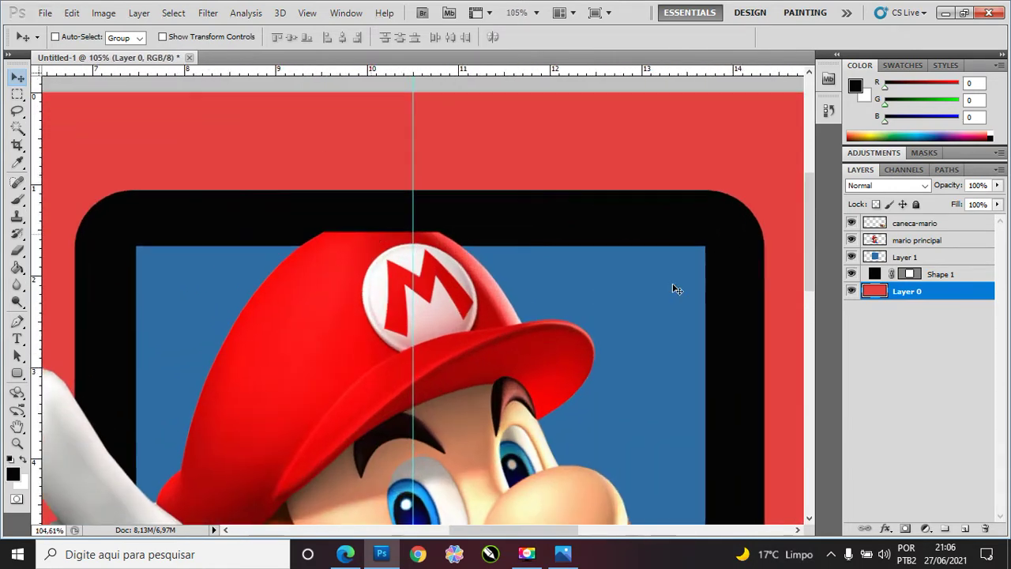
{"action": "left_click", "coordinate": [893, 241]}
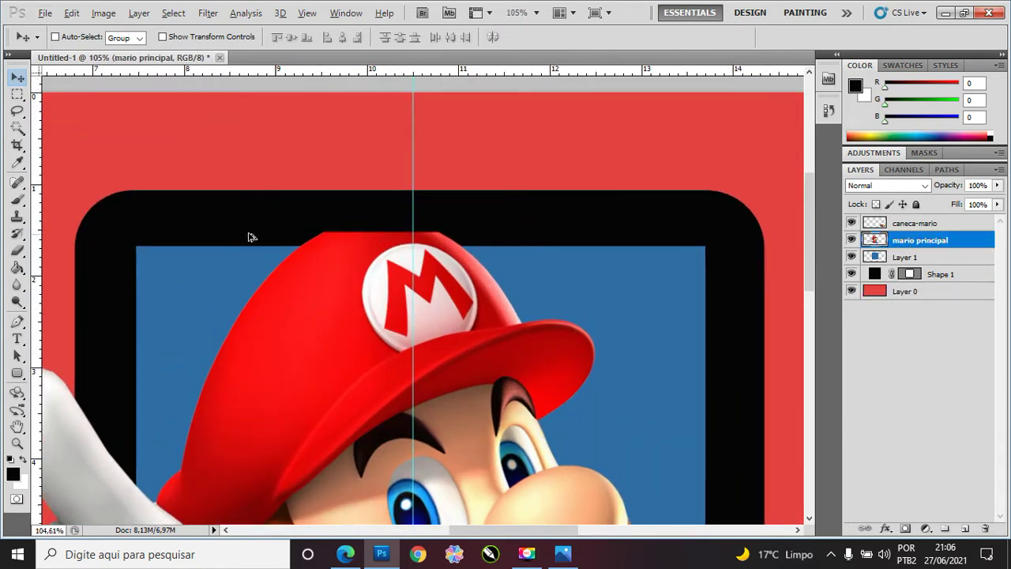
{"action": "scroll", "coordinate": [282, 236], "scroll_direction": "up", "scroll_amount": 3}
{"action": "scroll", "coordinate": [395, 239], "scroll_direction": "right", "scroll_amount": 3}
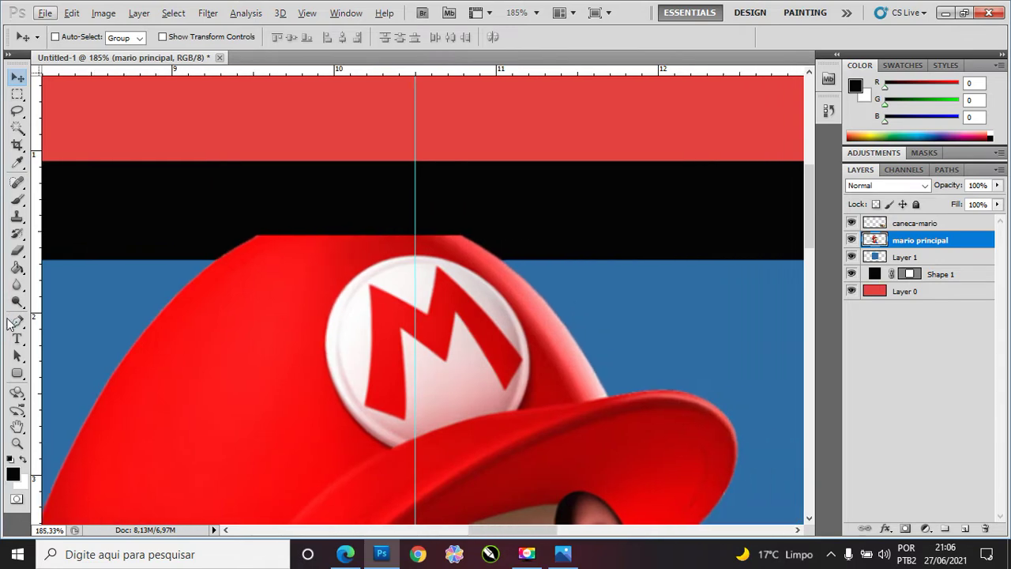
{"action": "left_click", "coordinate": [17, 323]}
{"action": "scroll", "coordinate": [245, 253], "scroll_direction": "up", "scroll_amount": 3}
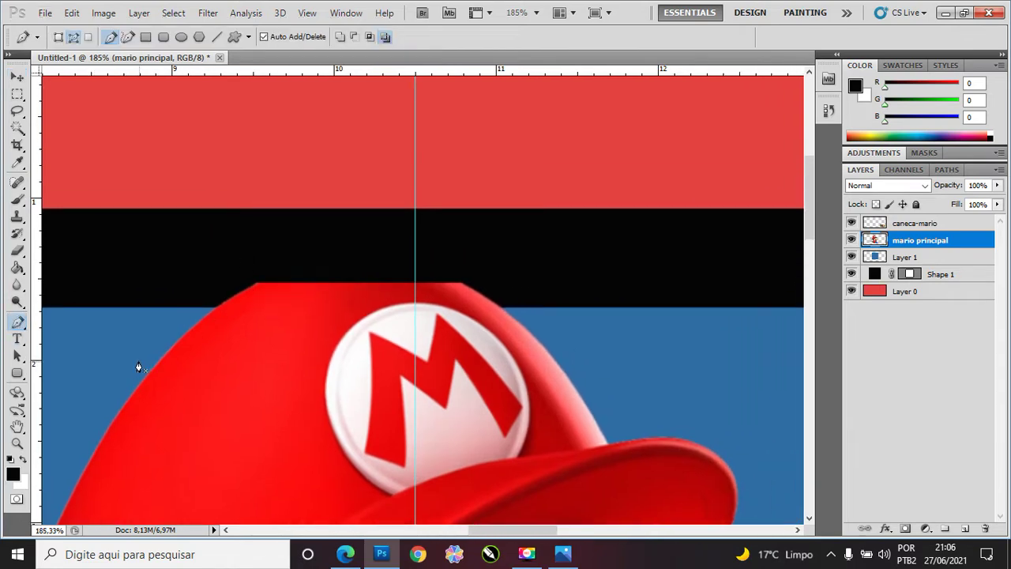
{"action": "scroll", "coordinate": [263, 307], "scroll_direction": "up", "scroll_amount": 1}
{"action": "scroll", "coordinate": [253, 292], "scroll_direction": "up", "scroll_amount": 1}
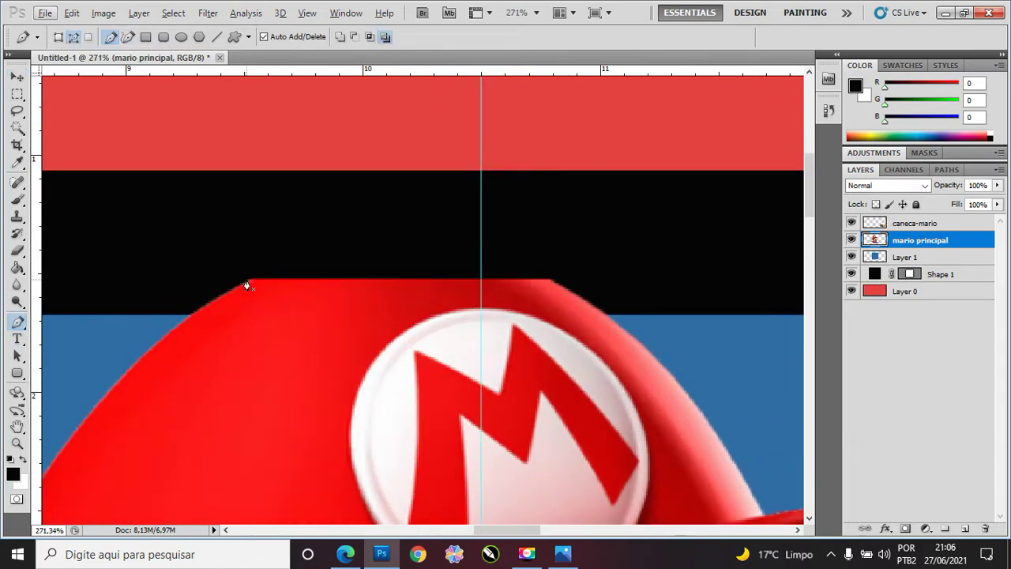
{"action": "scroll", "coordinate": [249, 287], "scroll_direction": "down", "scroll_amount": 2}
{"action": "scroll", "coordinate": [253, 286], "scroll_direction": "up", "scroll_amount": 1}
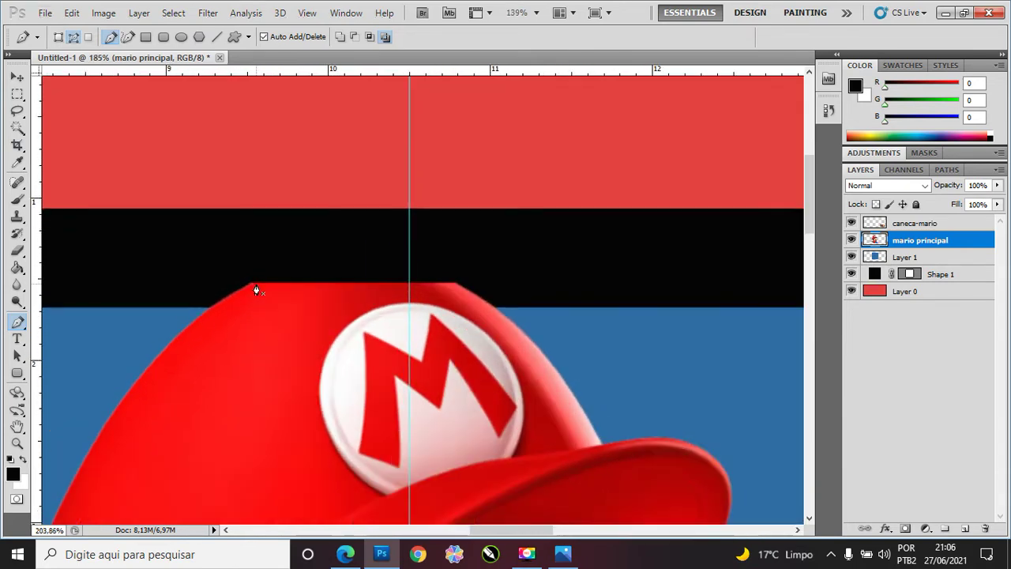
{"action": "scroll", "coordinate": [253, 287], "scroll_direction": "up", "scroll_amount": 2}
{"action": "scroll", "coordinate": [252, 291], "scroll_direction": "up", "scroll_amount": 2}
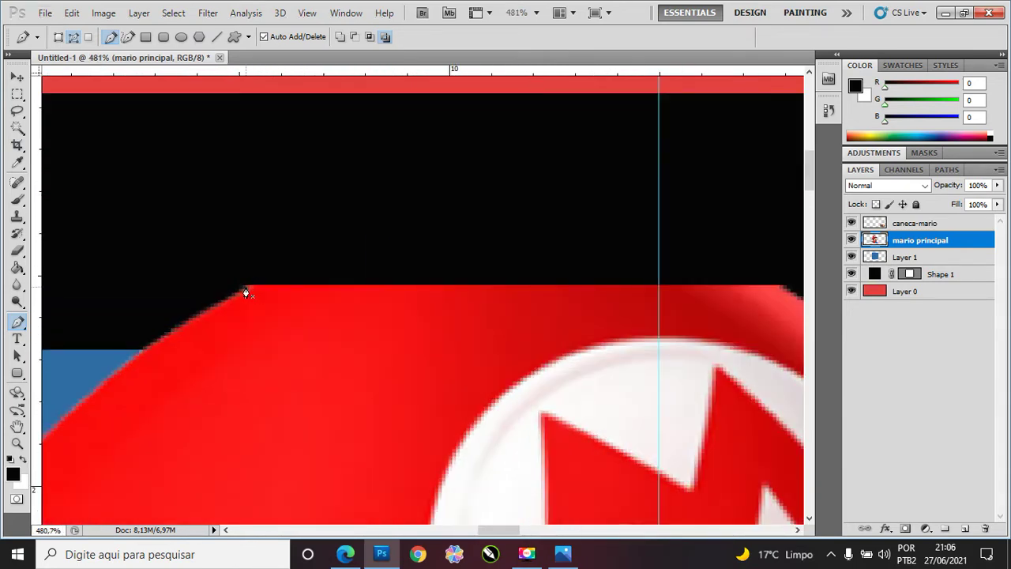
{"action": "scroll", "coordinate": [371, 264], "scroll_direction": "down", "scroll_amount": 2}
{"action": "scroll", "coordinate": [395, 262], "scroll_direction": "down", "scroll_amount": 2}
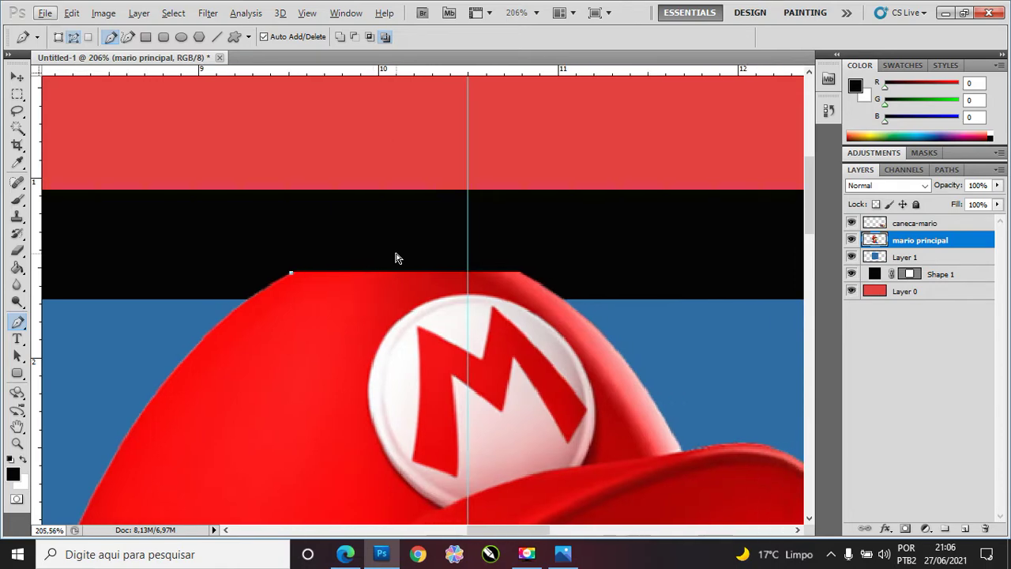
{"action": "scroll", "coordinate": [423, 275], "scroll_direction": "up", "scroll_amount": 2}
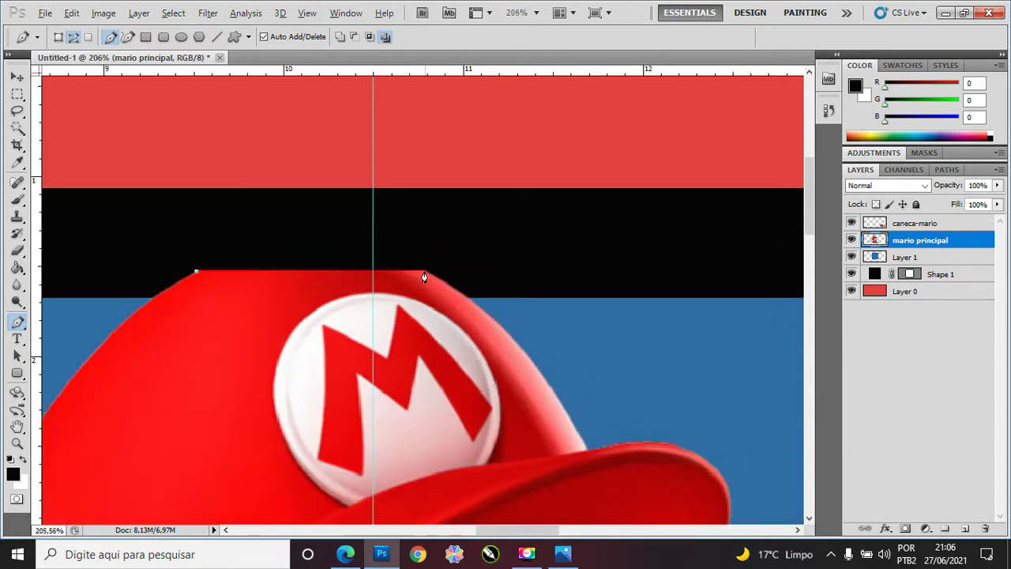
Step: Draw a closed curved path arching above the cap's flat top
{"action": "mouse_move", "coordinate": [426, 273]}
{"action": "left_mouse_down"}
{"action": "mouse_move", "coordinate": [539, 342]}
{"action": "mouse_move", "coordinate": [514, 334]}
{"action": "left_mouse_up"}
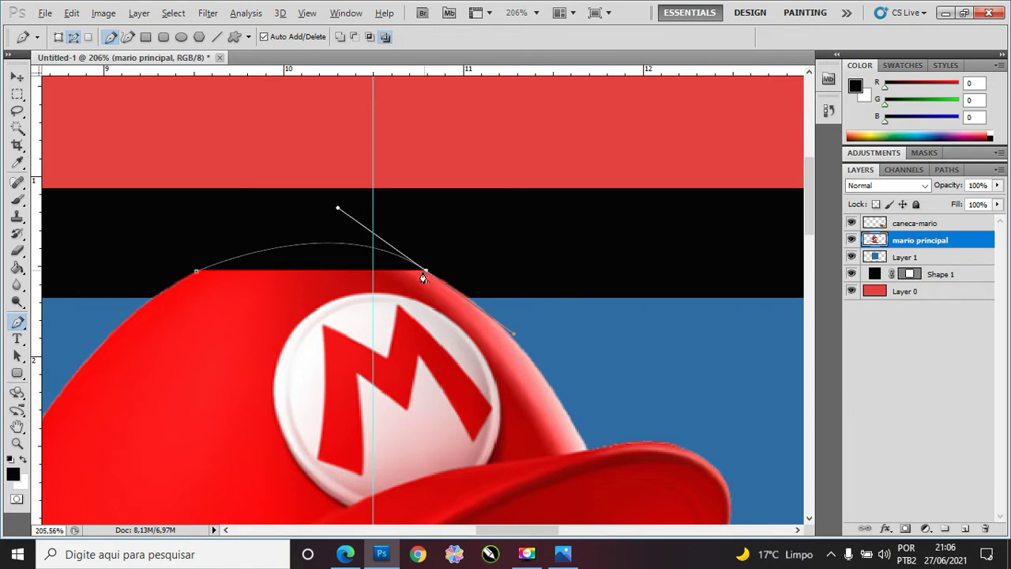
{"action": "scroll", "coordinate": [426, 275], "scroll_direction": "up", "scroll_amount": 4}
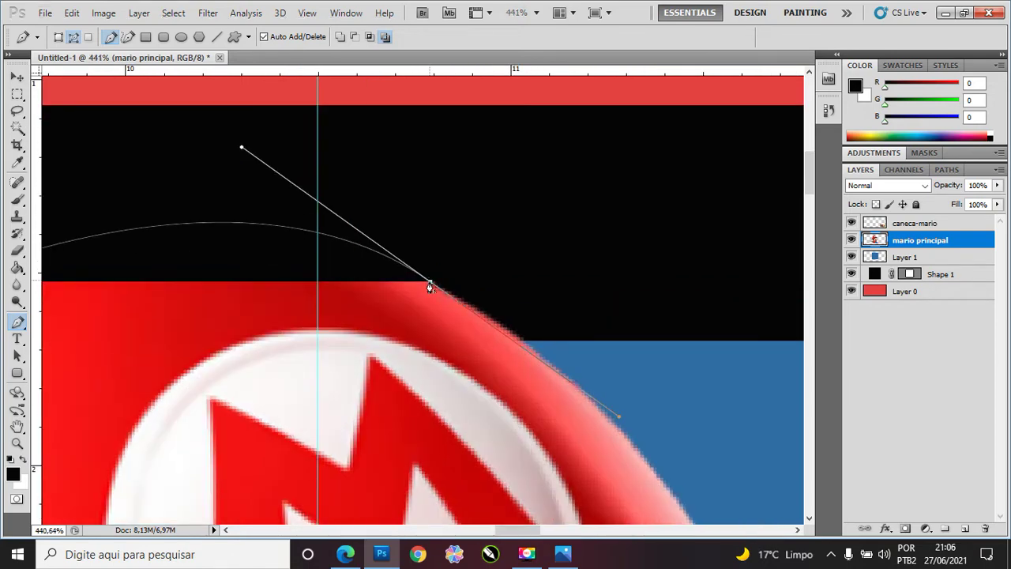
{"action": "left_click", "coordinate": [431, 283], "text": "alt"}
{"action": "scroll", "coordinate": [426, 306], "scroll_direction": "down", "scroll_amount": 1}
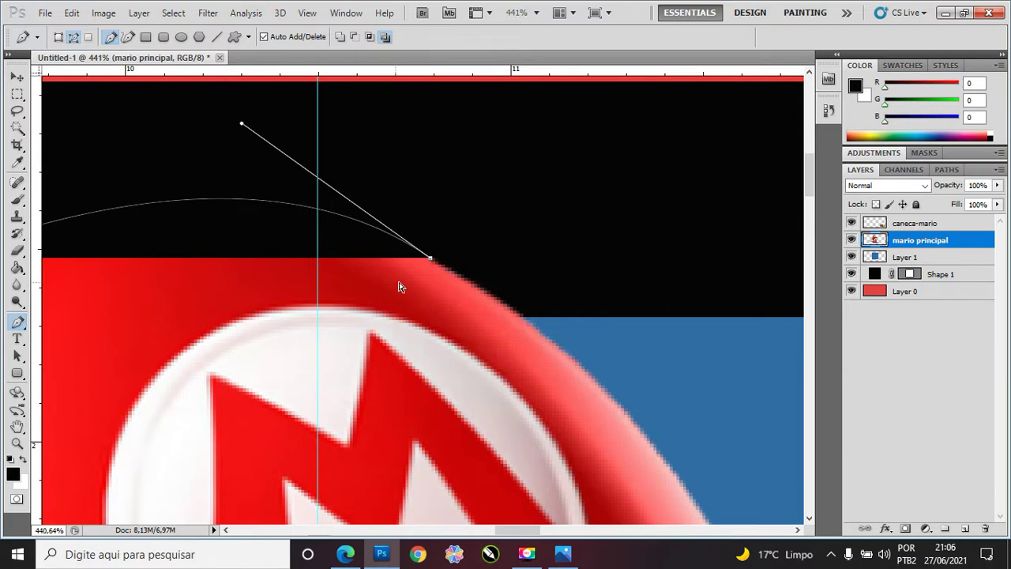
{"action": "scroll", "coordinate": [399, 287], "scroll_direction": "left", "scroll_amount": 2}
{"action": "scroll", "coordinate": [419, 287], "scroll_direction": "left", "scroll_amount": 2}
{"action": "scroll", "coordinate": [474, 280], "scroll_direction": "left", "scroll_amount": 1}
{"action": "left_click", "coordinate": [479, 272]}
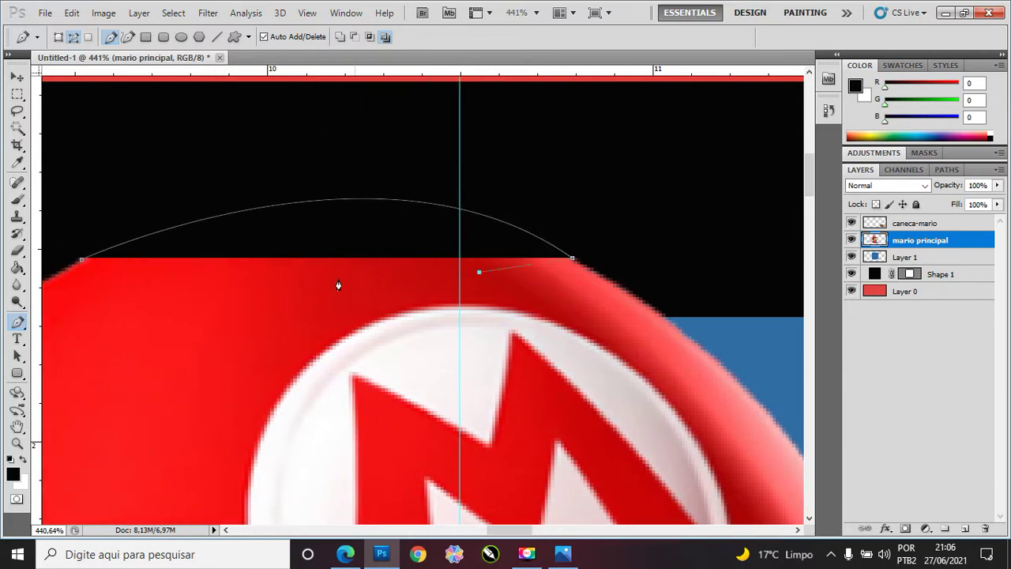
{"action": "left_click", "coordinate": [302, 270]}
{"action": "left_click", "coordinate": [137, 270]}
{"action": "left_click", "coordinate": [81, 268]}
{"action": "scroll", "coordinate": [129, 284], "scroll_direction": "down", "scroll_amount": 3}
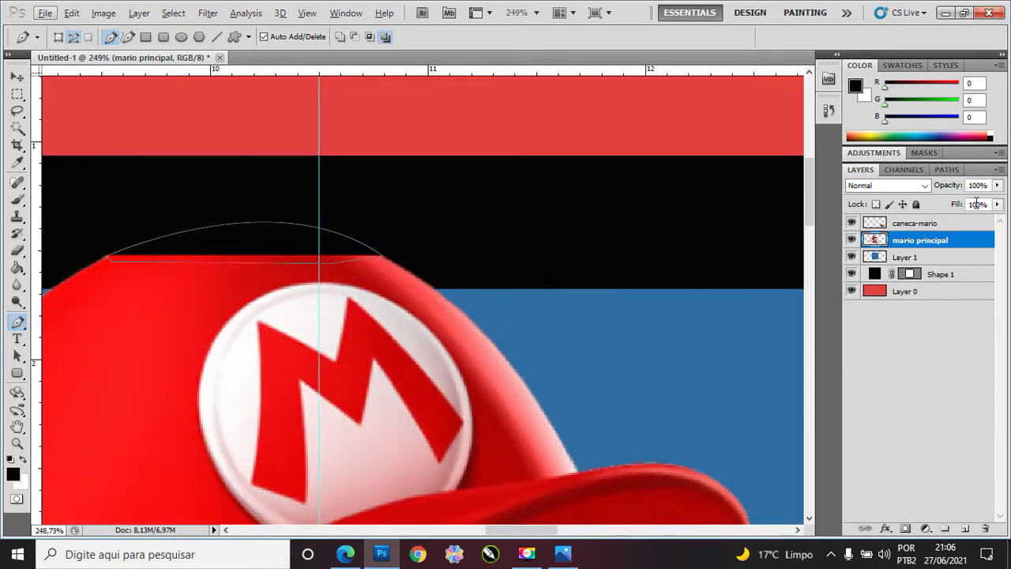
Step: Convert the work path into a selection through the Paths panel
{"action": "left_click", "coordinate": [947, 170]}
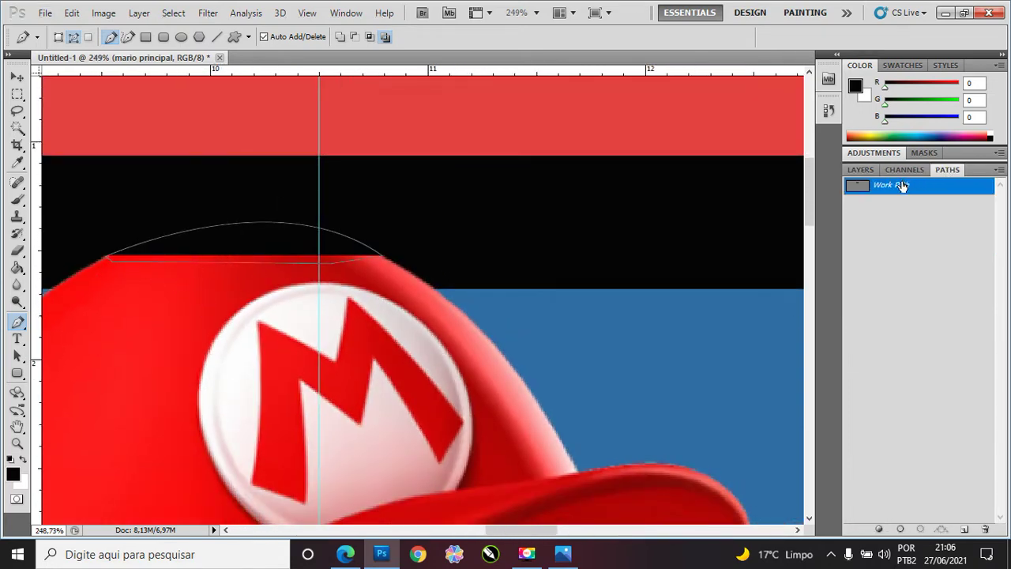
{"action": "left_click", "coordinate": [860, 188], "text": "ctrl"}
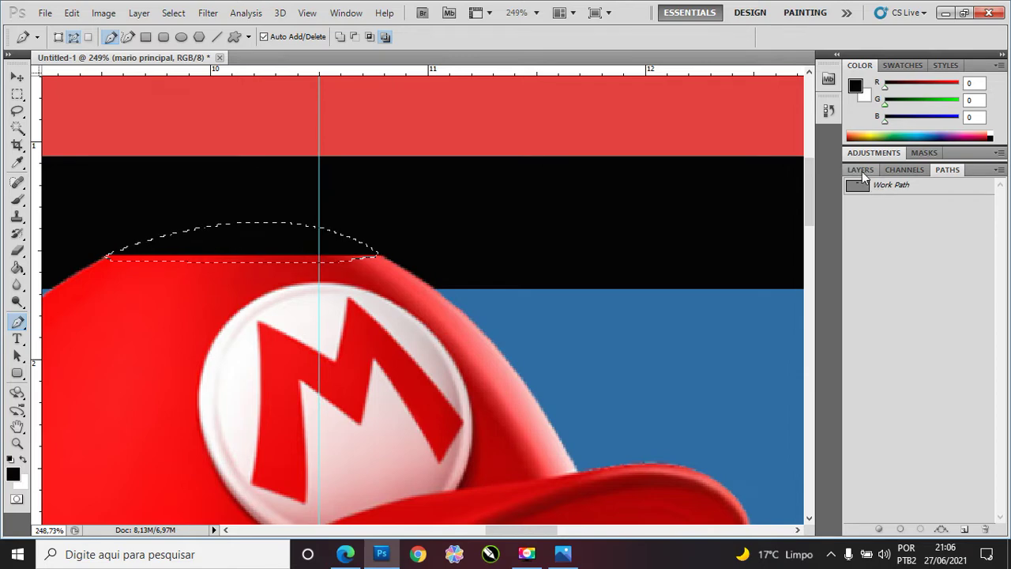
{"action": "left_click", "coordinate": [861, 169]}
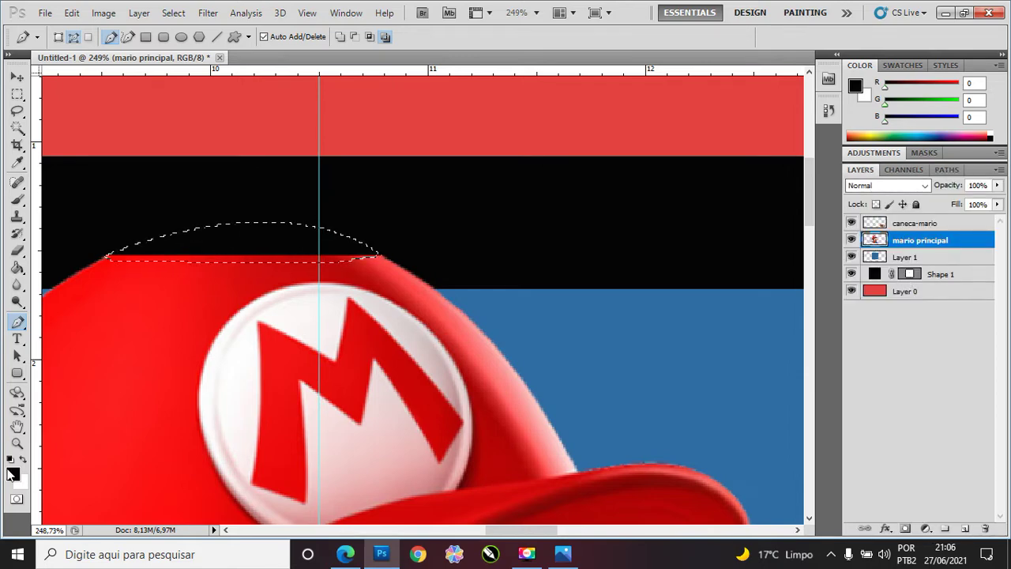
{"action": "left_click", "coordinate": [12, 472]}
Step: Sample the cap red (R251 G17 B17), fill the curved selection with it and deselect
{"action": "left_click", "coordinate": [165, 266]}
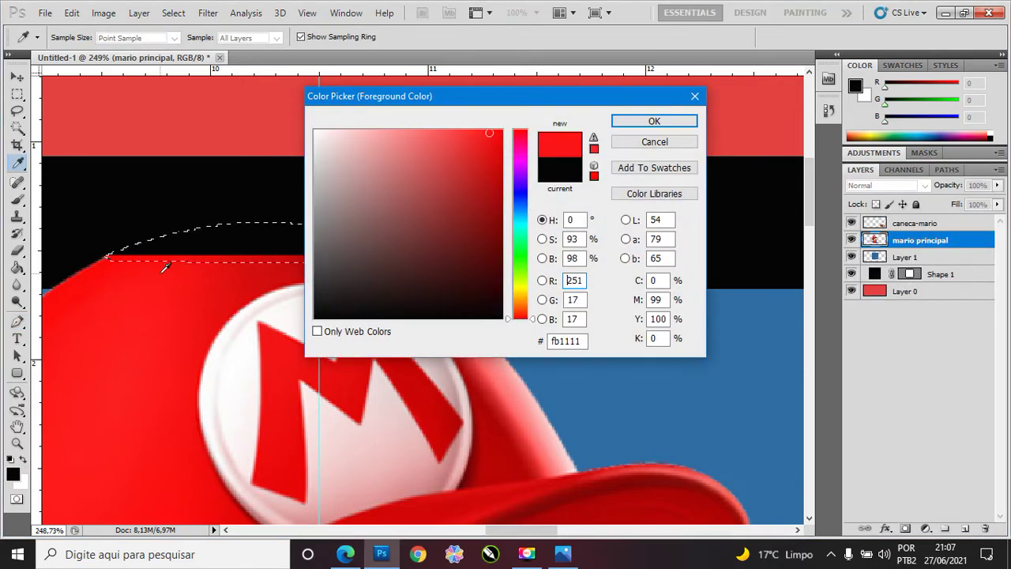
{"action": "key", "text": "Return"}
{"action": "key", "text": "p"}
{"action": "key", "text": "shift+F5"}
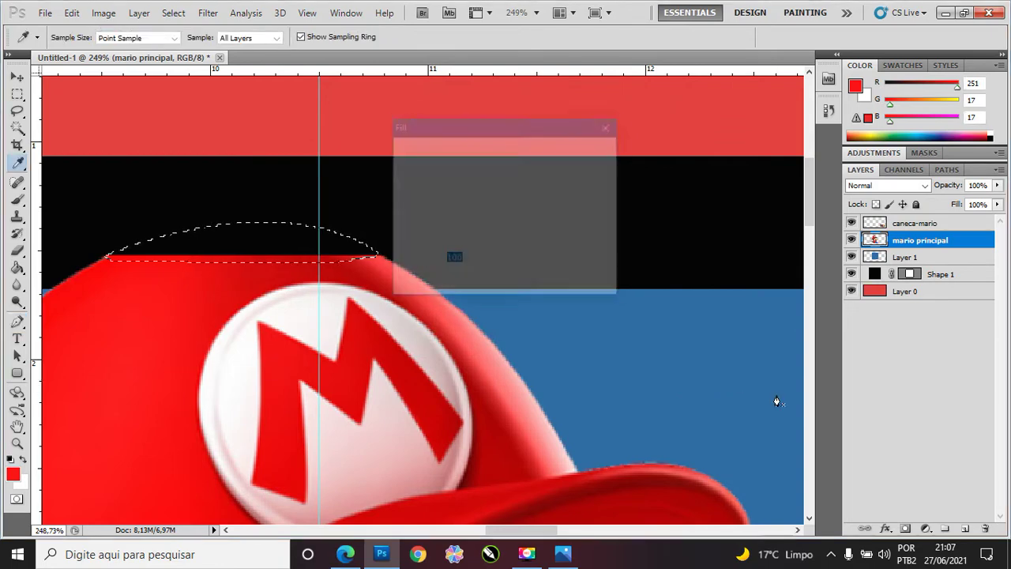
{"action": "key", "text": "Return"}
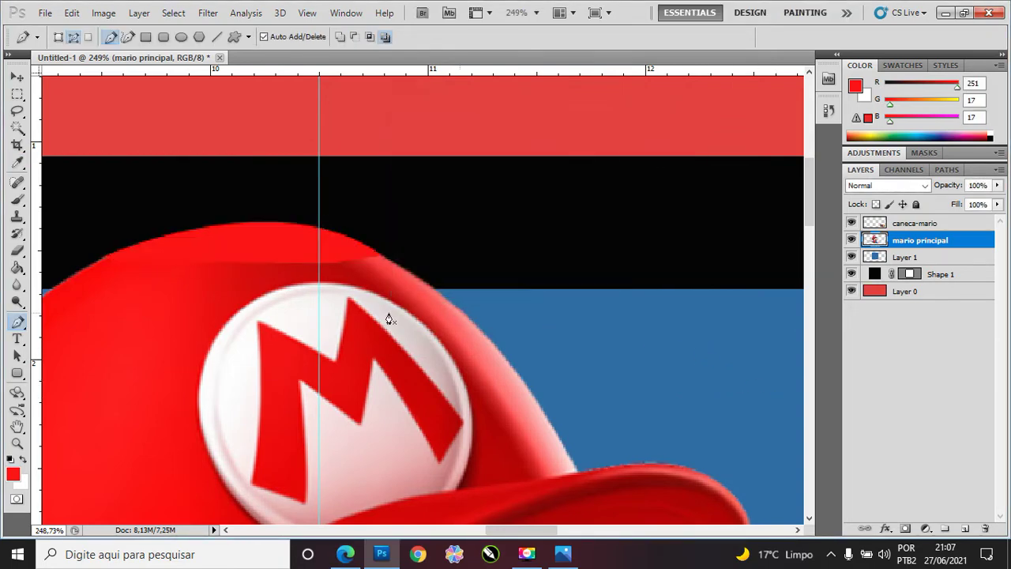
{"action": "key", "text": "ctrl+d"}
{"action": "scroll", "coordinate": [226, 300], "scroll_direction": "down", "scroll_amount": 2, "text": "alt"}
{"action": "scroll", "coordinate": [221, 298], "scroll_direction": "down", "scroll_amount": 3, "text": "alt"}
{"action": "scroll", "coordinate": [210, 318], "scroll_direction": "down", "scroll_amount": 2, "text": "alt"}
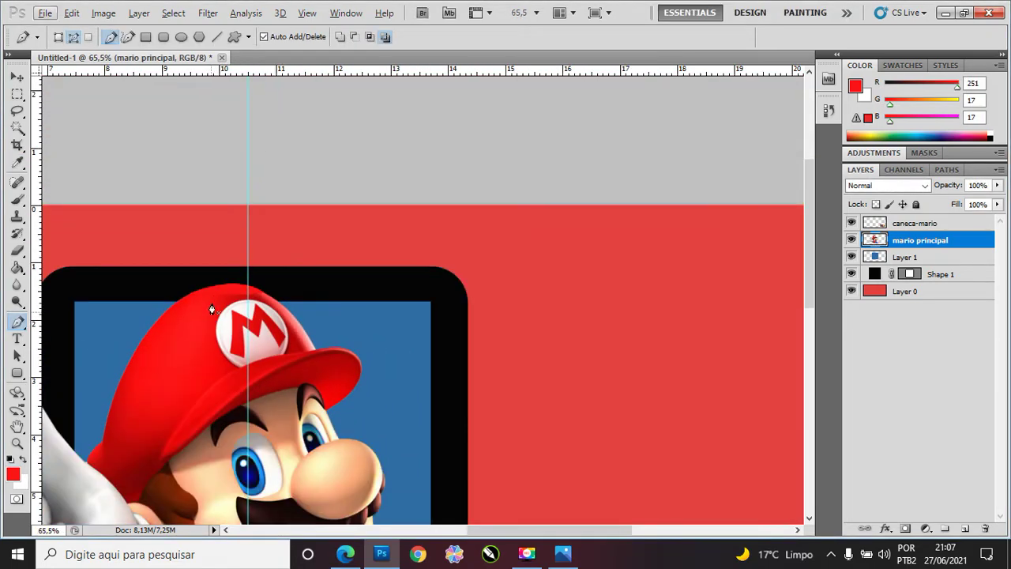
{"action": "scroll", "coordinate": [201, 319], "scroll_direction": "down", "scroll_amount": 1, "text": "alt"}
{"action": "scroll", "coordinate": [226, 300], "scroll_direction": "up", "scroll_amount": 3, "text": "alt"}
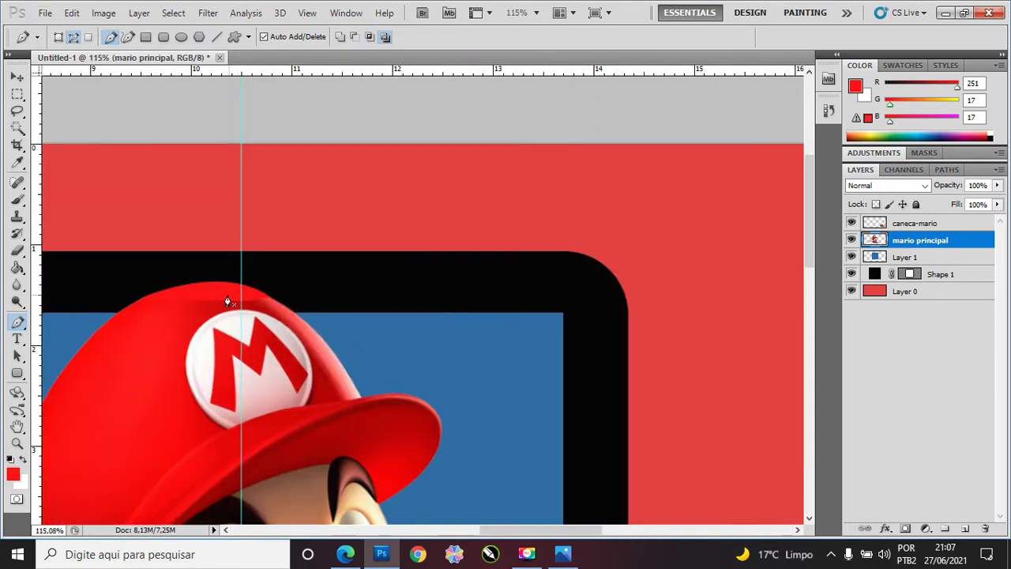
{"action": "scroll", "coordinate": [250, 320], "scroll_direction": "up", "scroll_amount": 2, "text": "alt"}
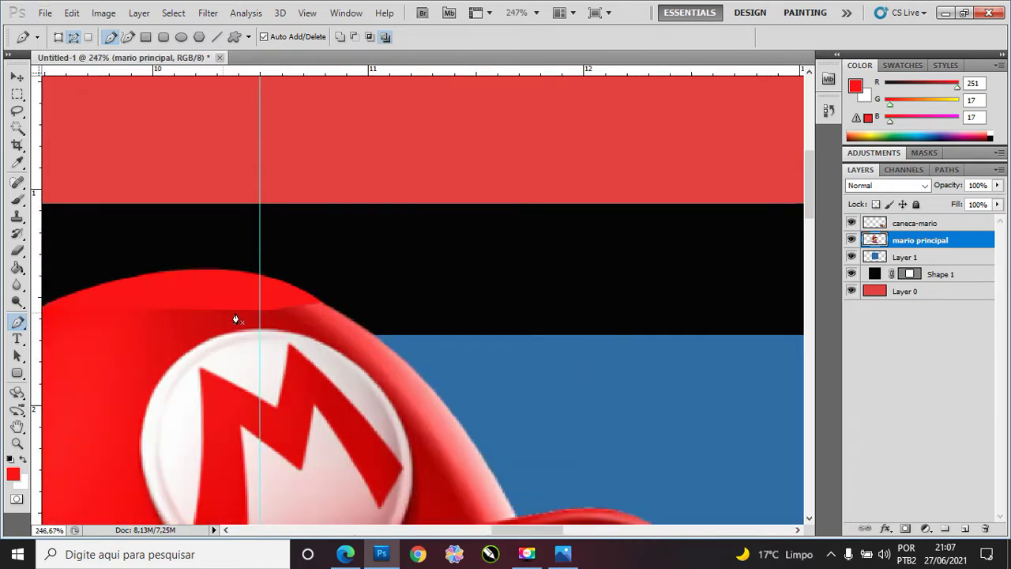
Step: Set the eraser to a soft 15 px brush with 0% hardness
{"action": "left_click", "coordinate": [17, 251]}
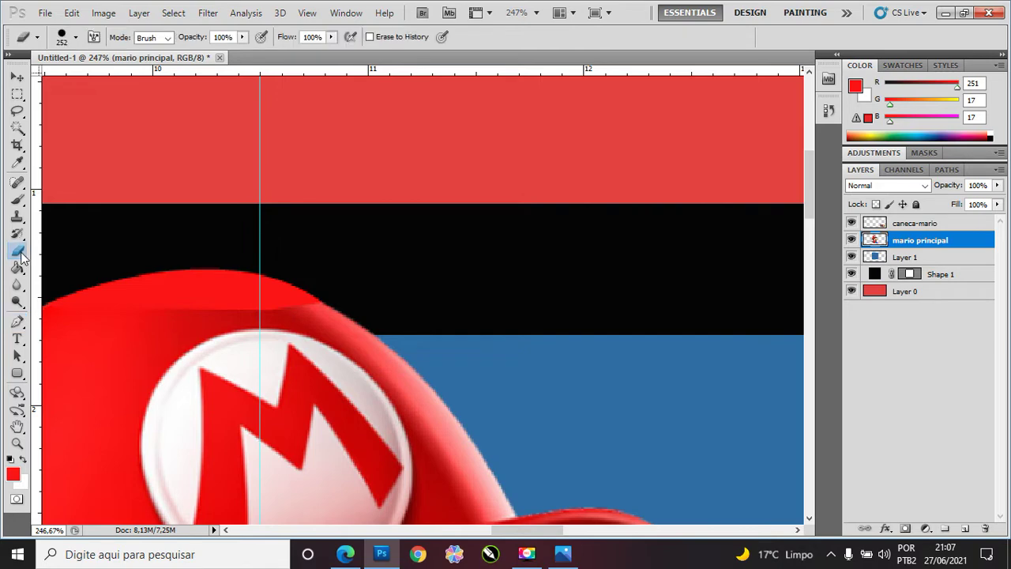
{"action": "left_click", "coordinate": [76, 37]}
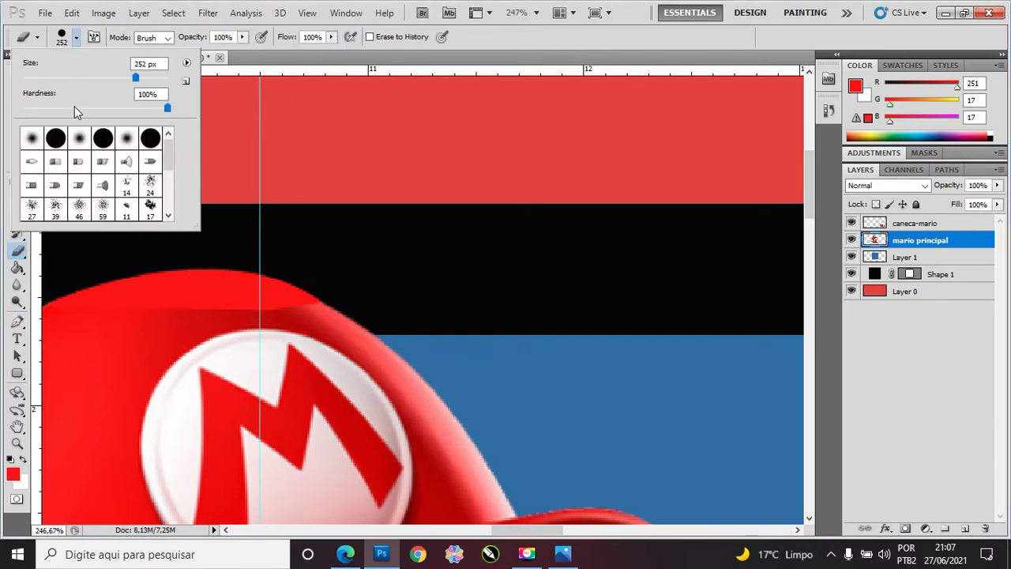
{"action": "left_click_drag", "start_coordinate": [73, 108], "coordinate": [23, 109]}
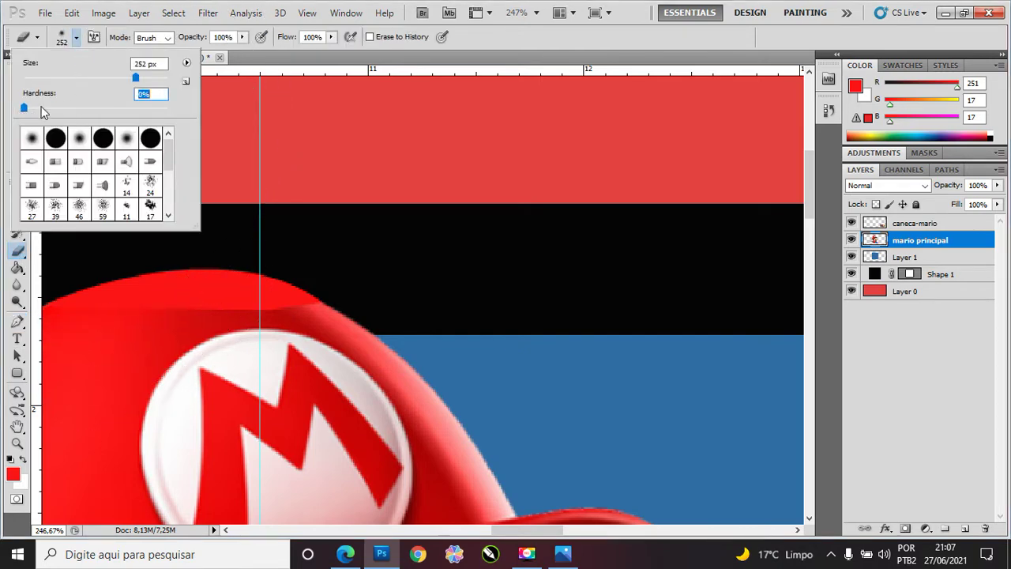
{"action": "left_click_drag", "start_coordinate": [78, 82], "coordinate": [43, 80]}
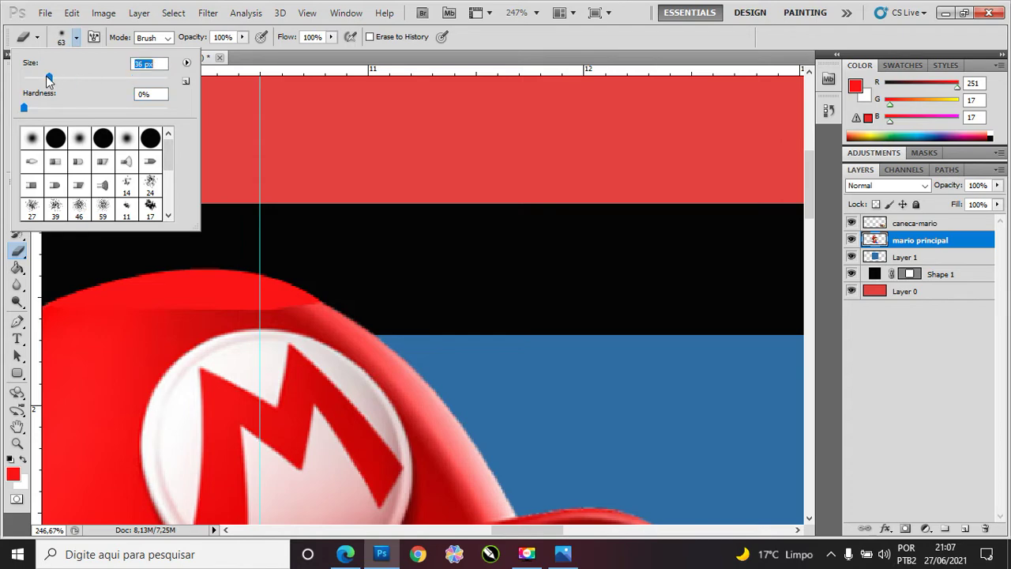
{"action": "left_click", "coordinate": [409, 87]}
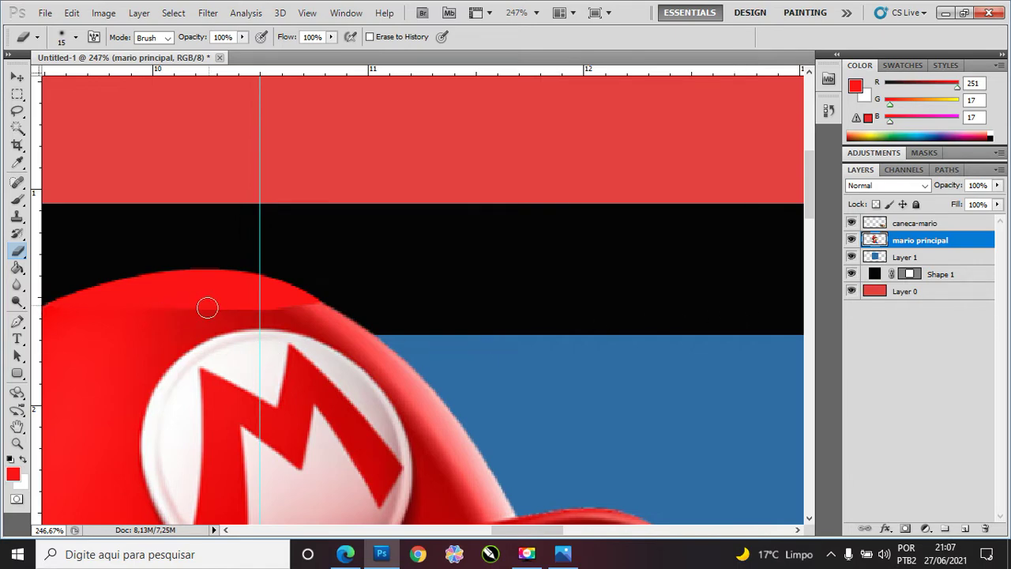
{"action": "scroll", "coordinate": [207, 308], "scroll_direction": "down", "scroll_amount": 2}
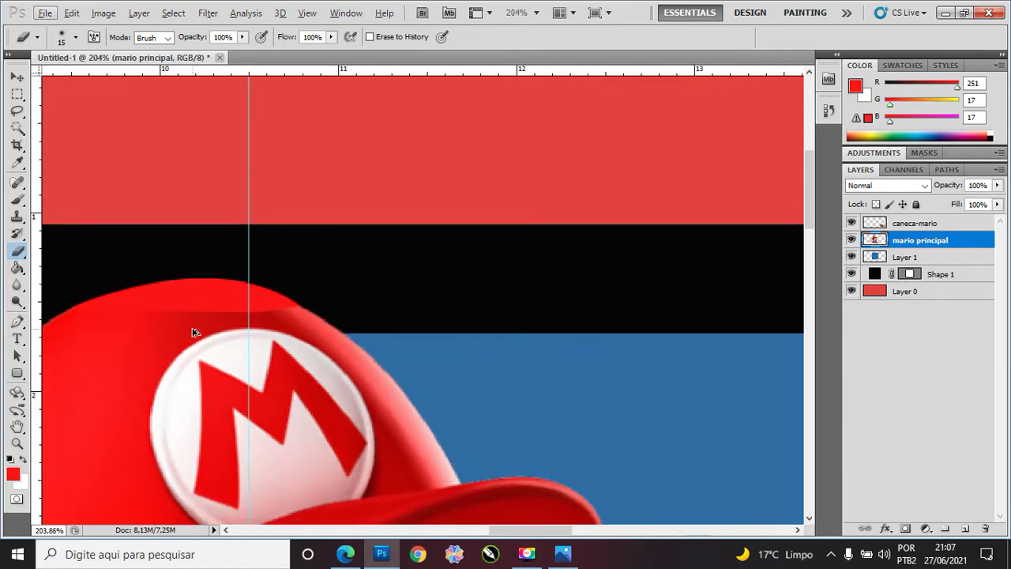
{"action": "scroll", "coordinate": [237, 331], "scroll_direction": "left", "scroll_amount": 2}
Step: Fill the curved cap selection with foreground red on a new Layer 2, then deselect
{"action": "scroll", "coordinate": [246, 331], "scroll_direction": "left", "scroll_amount": 3}
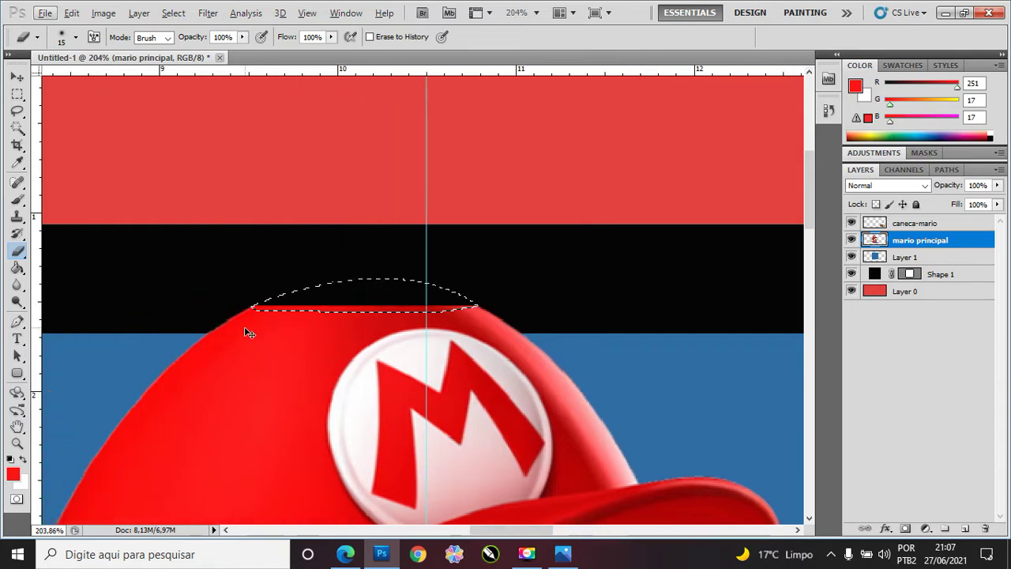
{"action": "scroll", "coordinate": [247, 332], "scroll_direction": "left", "scroll_amount": 1}
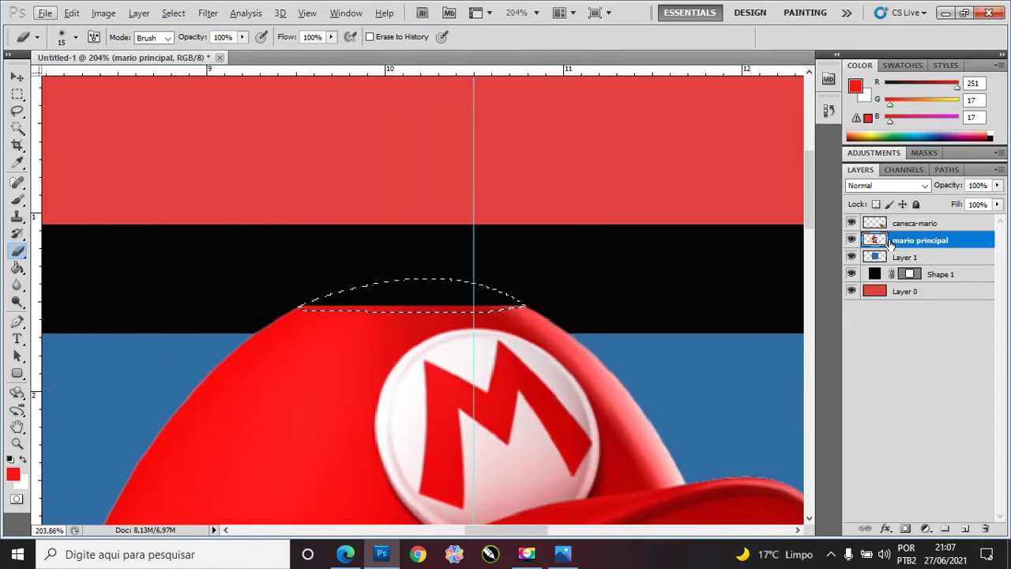
{"action": "left_click", "coordinate": [965, 528]}
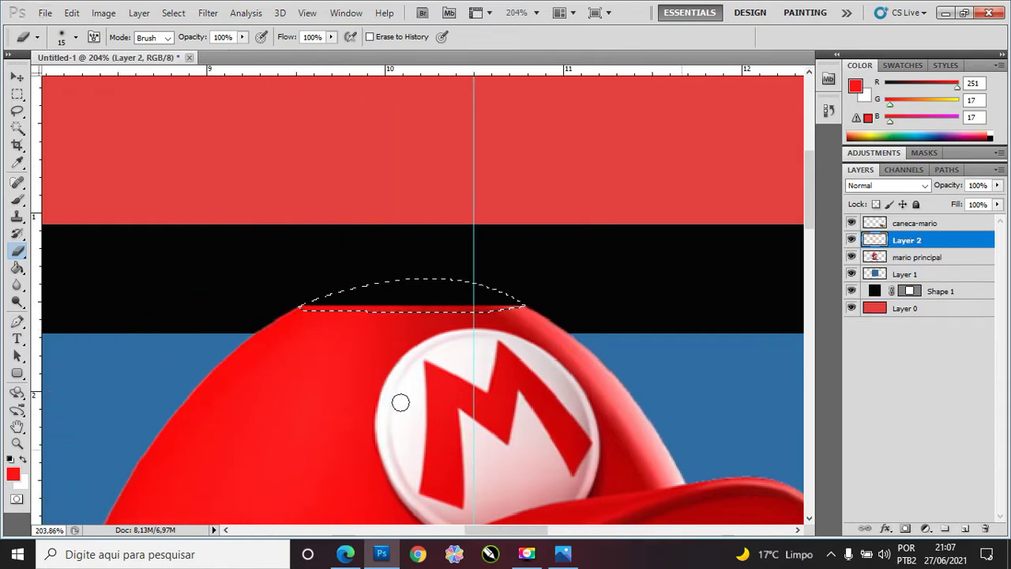
{"action": "key", "text": "shift+BackSpace"}
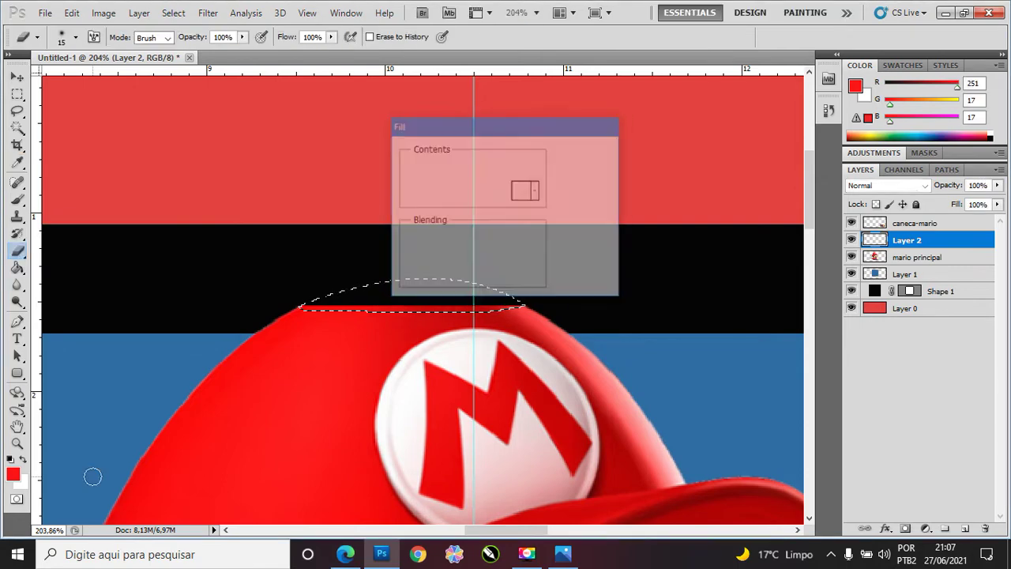
{"action": "key", "text": "Return"}
{"action": "key", "text": "ctrl+d"}
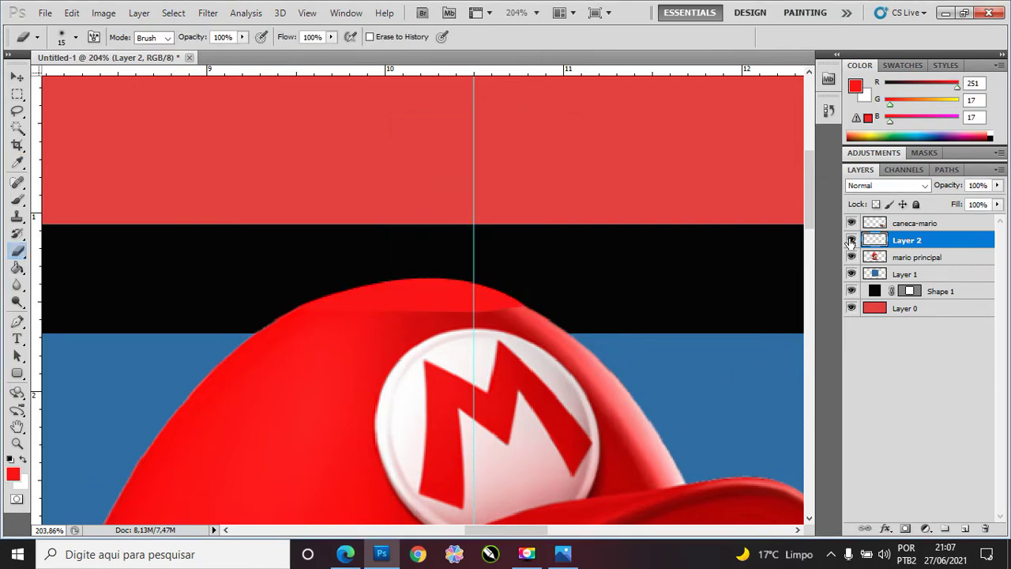
Step: Toggle the red extension's visibility to compare, then erase the dark seam across the cap top
{"action": "left_click", "coordinate": [851, 240]}
{"action": "left_click", "coordinate": [851, 241]}
{"action": "left_click", "coordinate": [851, 240]}
{"action": "left_click_drag", "start_coordinate": [380, 310], "coordinate": [426, 307]}
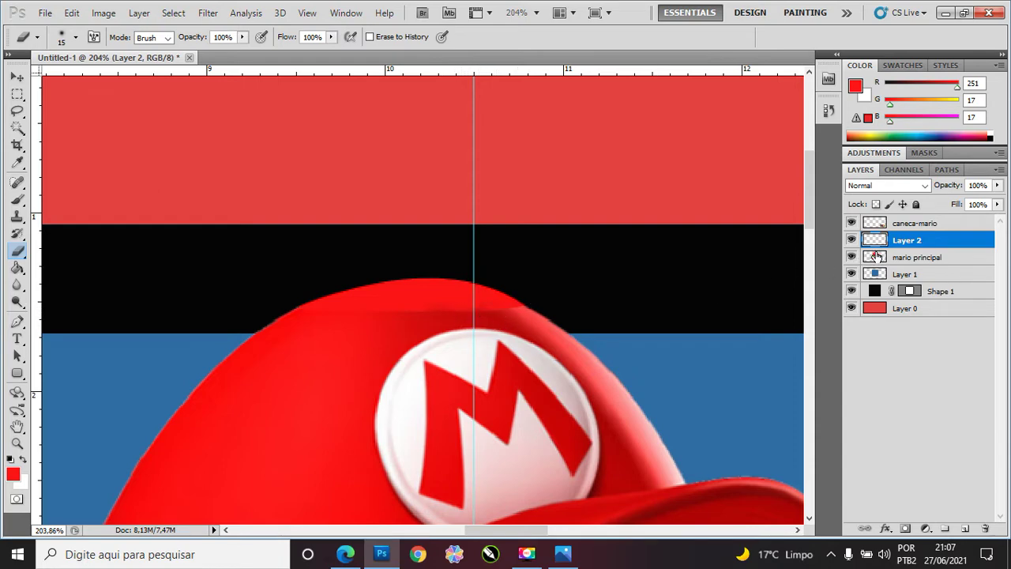
Step: Toggle the Layer 2 cap patch's visibility and stretch it slightly downward
{"action": "left_click", "coordinate": [852, 240]}
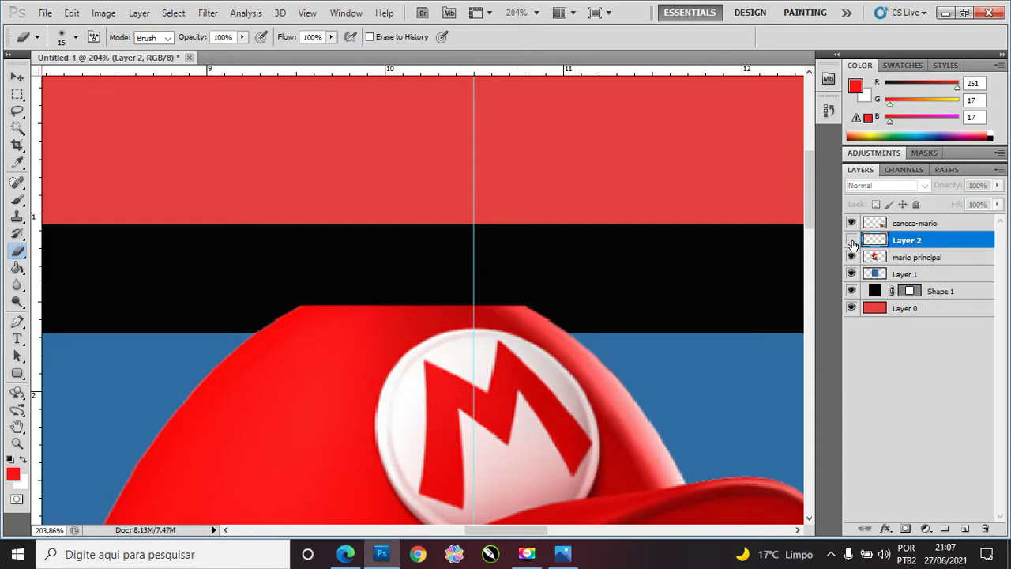
{"action": "left_click", "coordinate": [851, 240]}
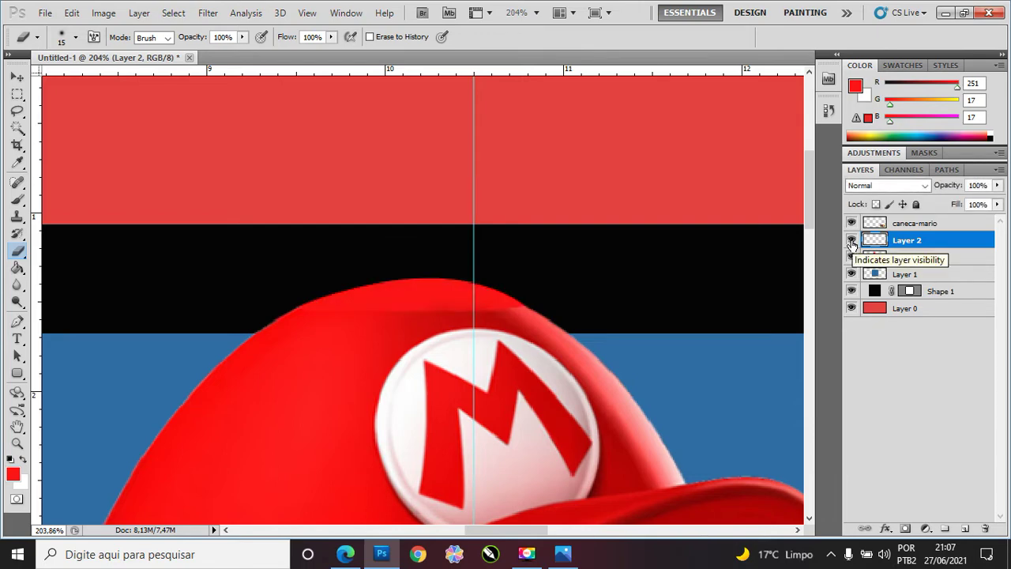
{"action": "left_click", "coordinate": [16, 77]}
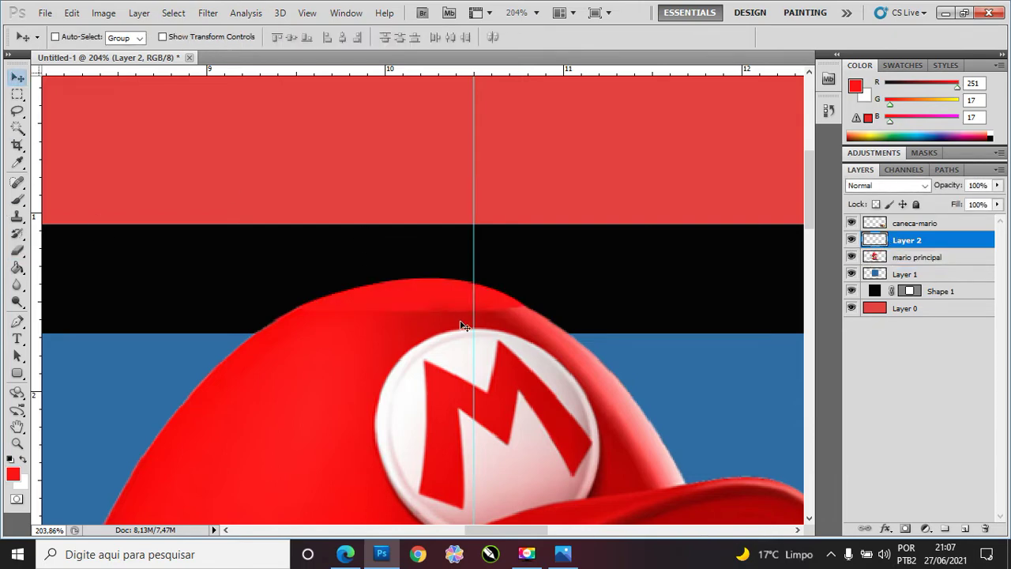
{"action": "key", "text": "ctrl+t"}
{"action": "left_click_drag", "start_coordinate": [413, 315], "coordinate": [412, 324]}
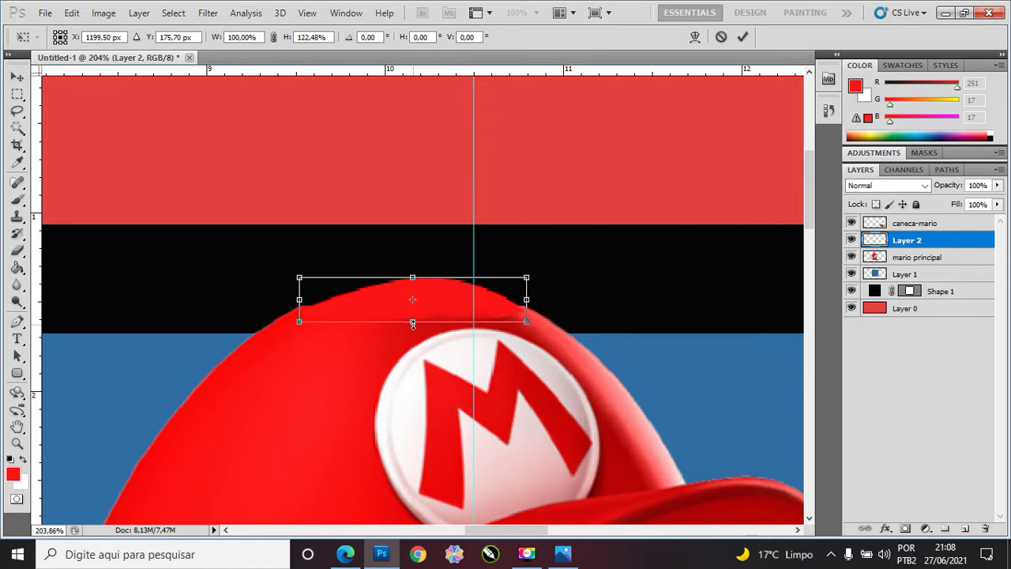
{"action": "key", "text": "Return"}
Step: Delete the Layer 2 cap patch, glance at the Paths panel, and pick the Pen tool
{"action": "key", "text": "Delete"}
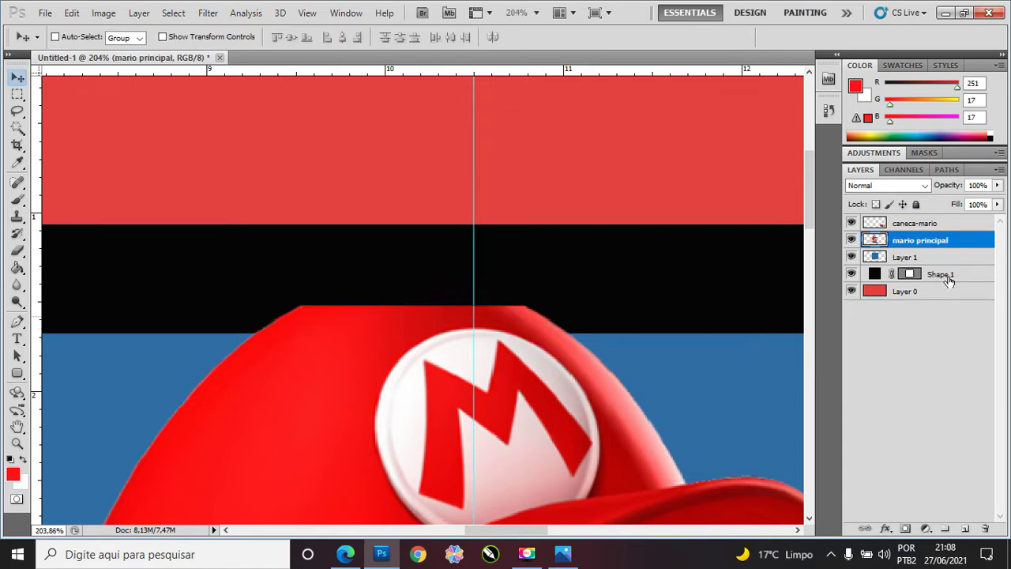
{"action": "left_click", "coordinate": [944, 170]}
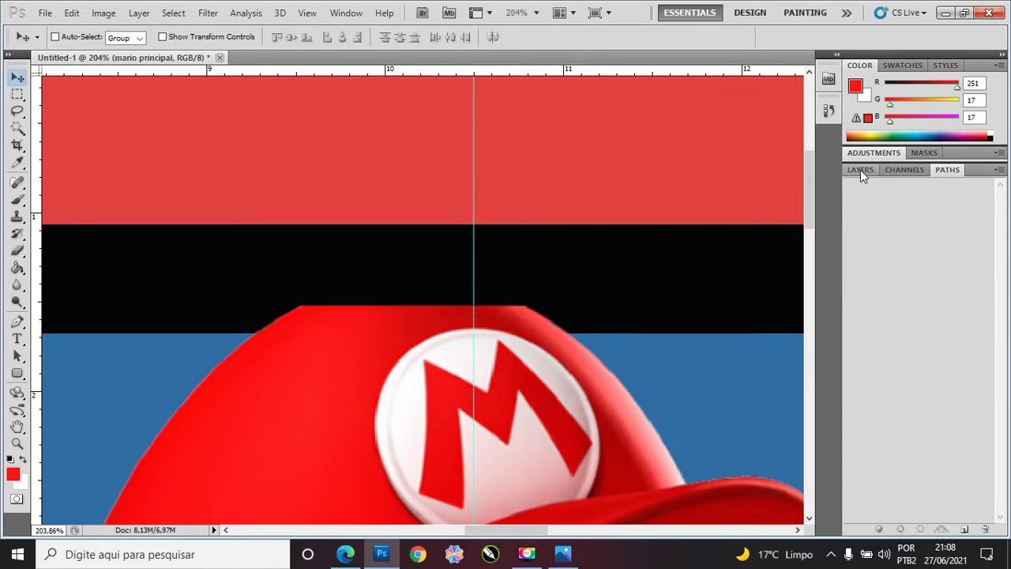
{"action": "left_click", "coordinate": [860, 170]}
{"action": "left_click", "coordinate": [17, 322]}
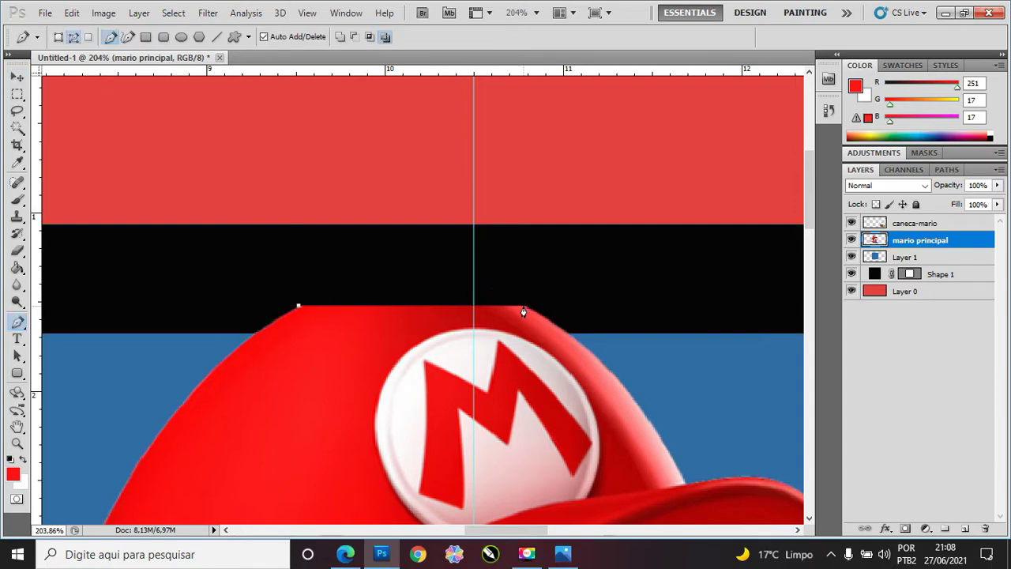
Step: Trace a closed curved Pen path over the missing dome of Mario's cap
{"action": "mouse_move", "coordinate": [526, 306]}
{"action": "left_mouse_down"}
{"action": "mouse_move", "coordinate": [637, 378]}
{"action": "mouse_move", "coordinate": [627, 371]}
{"action": "left_mouse_up"}
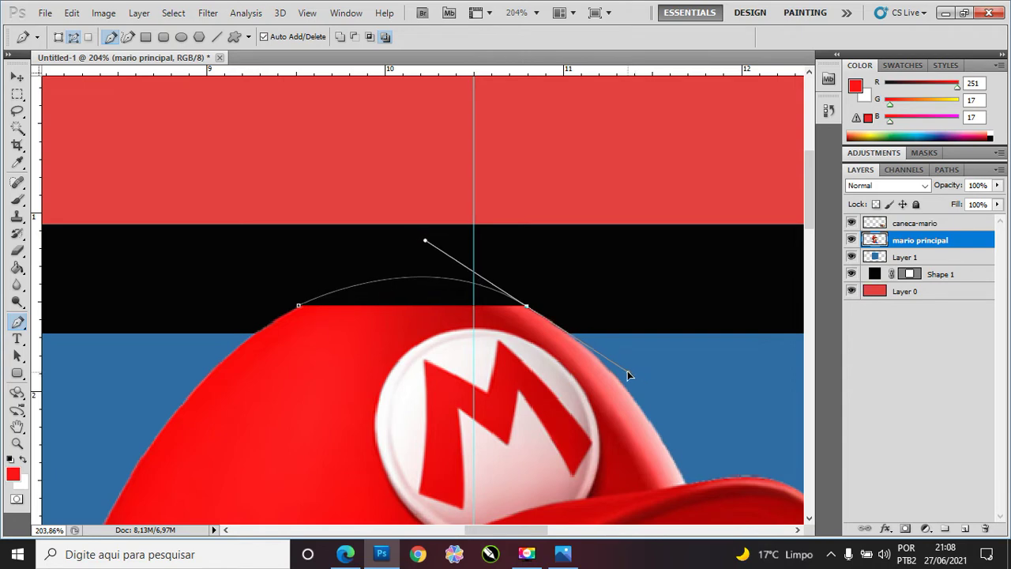
{"action": "left_click", "coordinate": [526, 306], "text": "alt"}
{"action": "left_click", "coordinate": [527, 326]}
{"action": "left_click", "coordinate": [389, 334]}
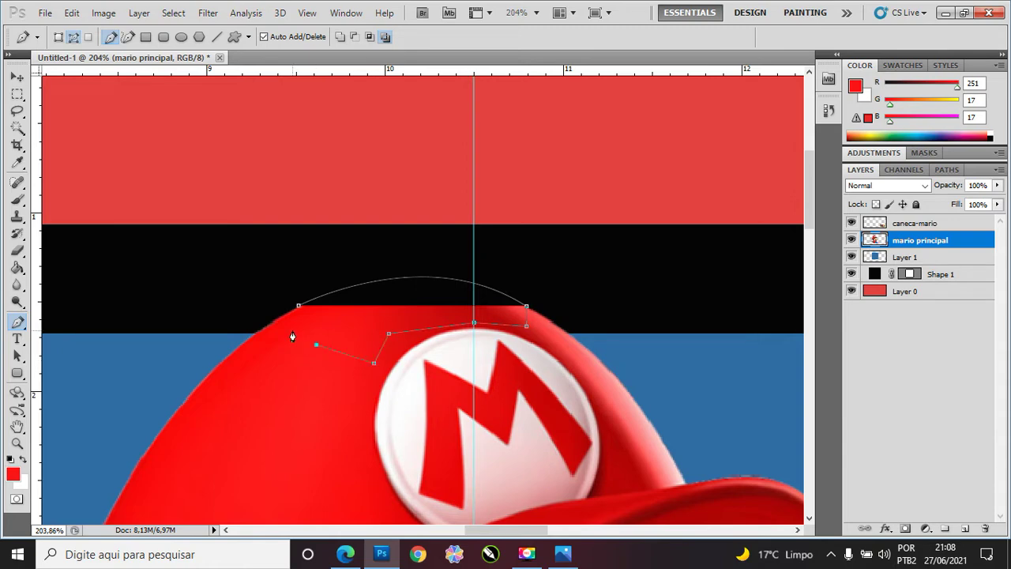
{"action": "left_click", "coordinate": [299, 306]}
Step: Load the path as a selection, fill it with red on a new layer, and deselect
{"action": "left_click", "coordinate": [947, 170]}
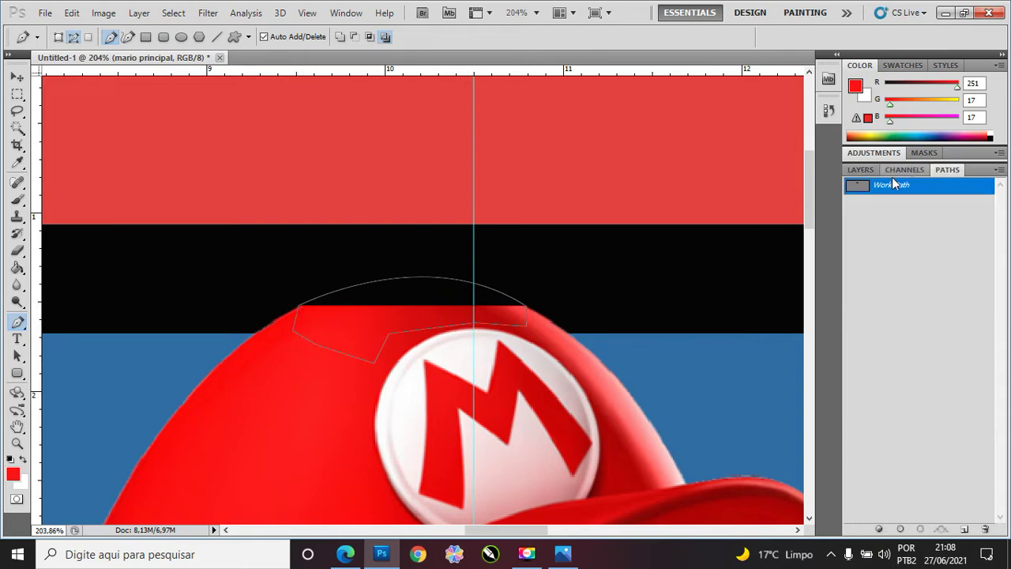
{"action": "left_click", "coordinate": [859, 188], "text": "ctrl"}
{"action": "left_click", "coordinate": [861, 170]}
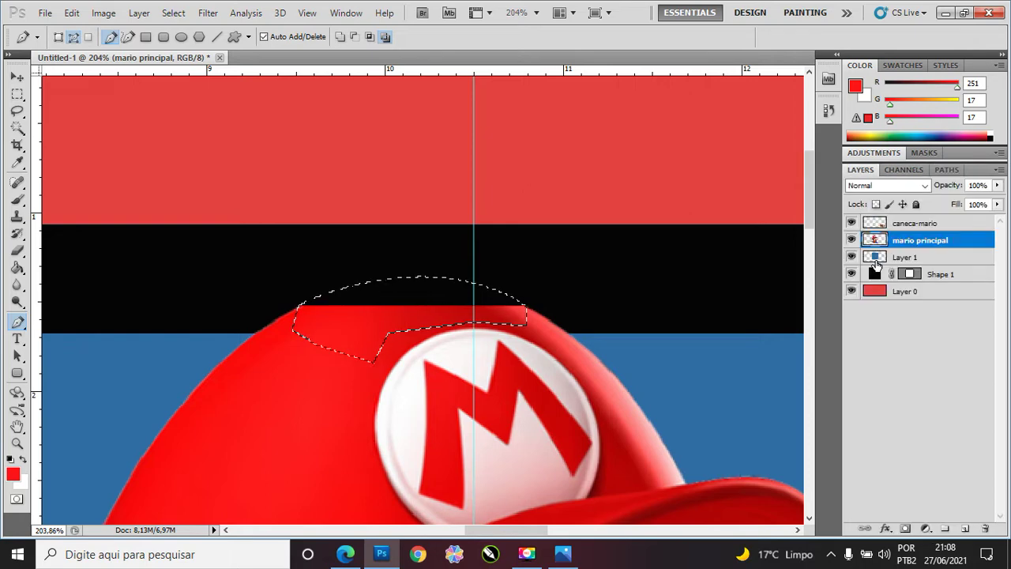
{"action": "left_click", "coordinate": [966, 529]}
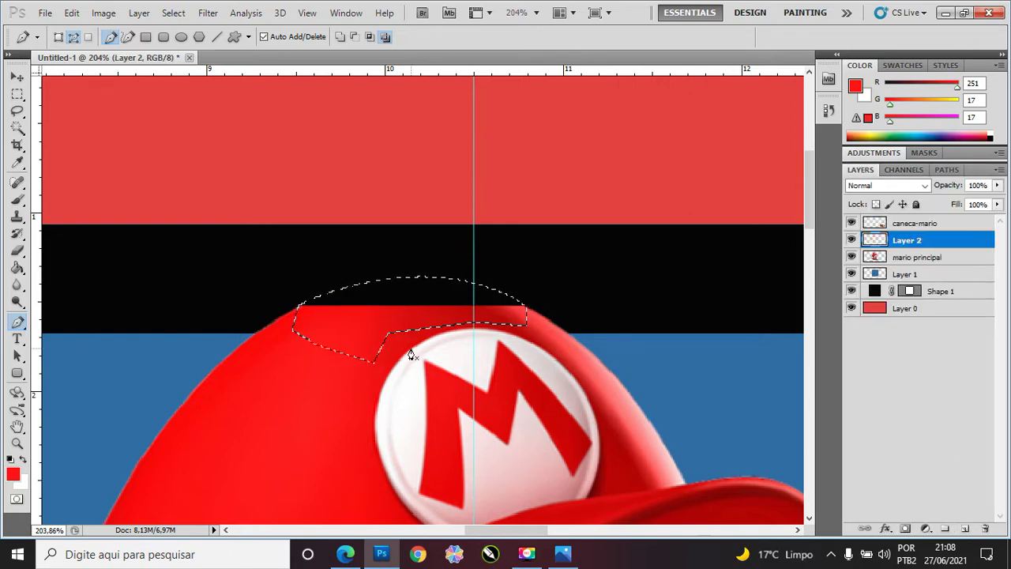
{"action": "key", "text": "shift+F5"}
{"action": "key", "text": "Return"}
{"action": "key", "text": "ctrl+d"}
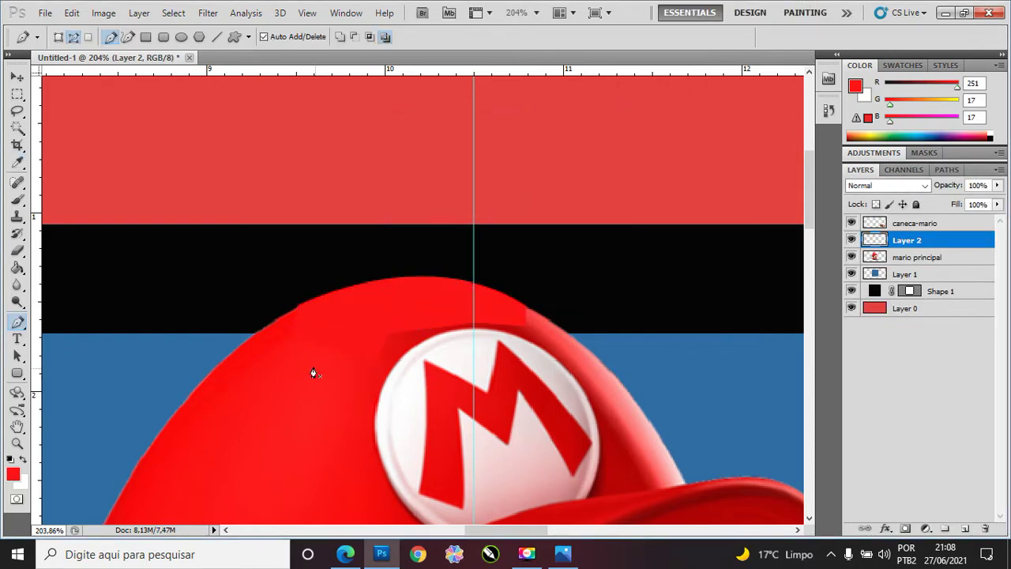
{"action": "left_click", "coordinate": [17, 250]}
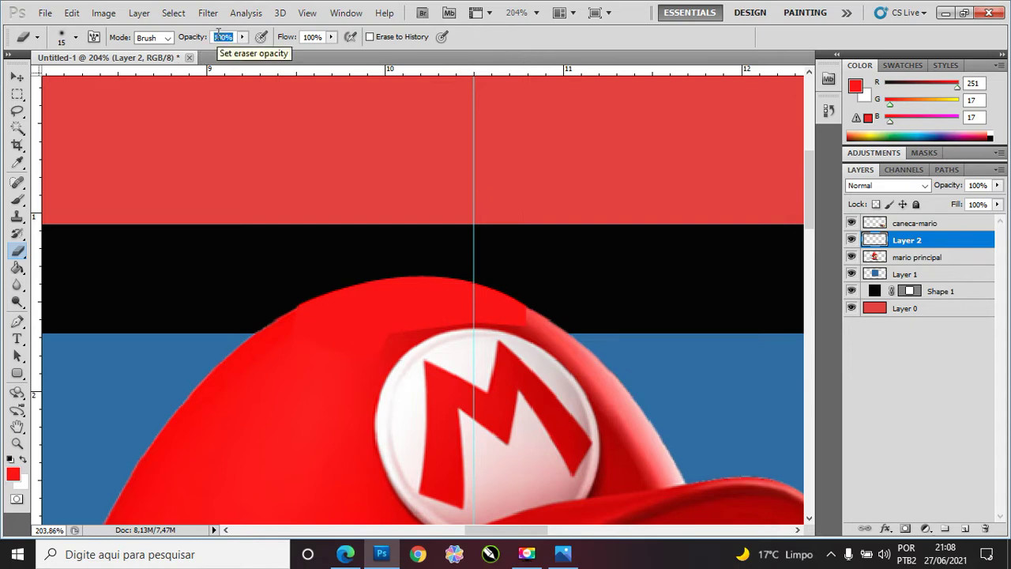
Step: Set the Eraser opacity to 50% and soften the red patch's lower seams
{"action": "type", "text": "50"}
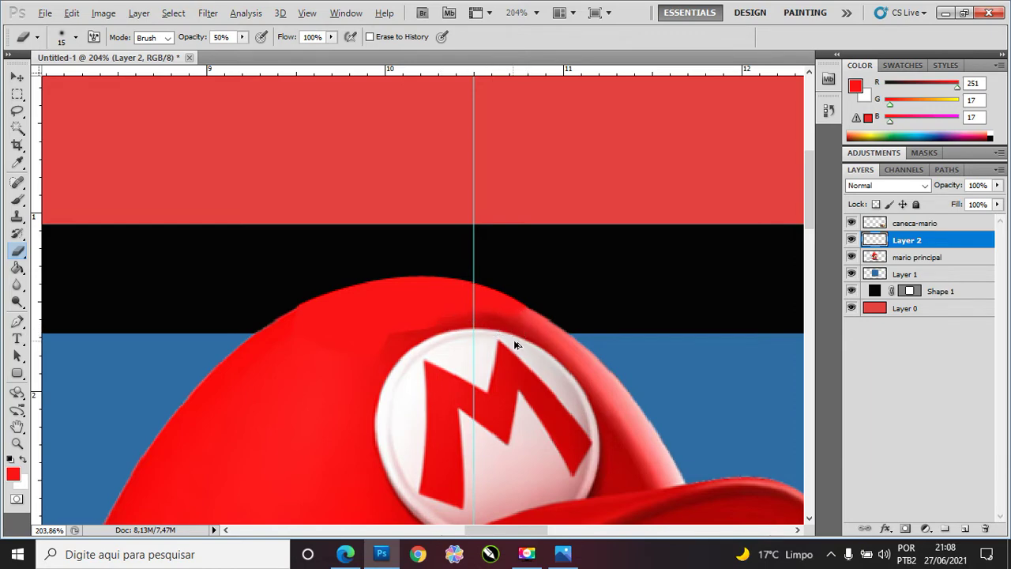
{"action": "key", "text": "alt"}
Step: Select Layer 2 together with mario principal and merge them with Ctrl+E
{"action": "scroll", "coordinate": [370, 348], "scroll_direction": "down", "scroll_amount": 4}
{"action": "scroll", "coordinate": [347, 375], "scroll_direction": "down", "scroll_amount": 2}
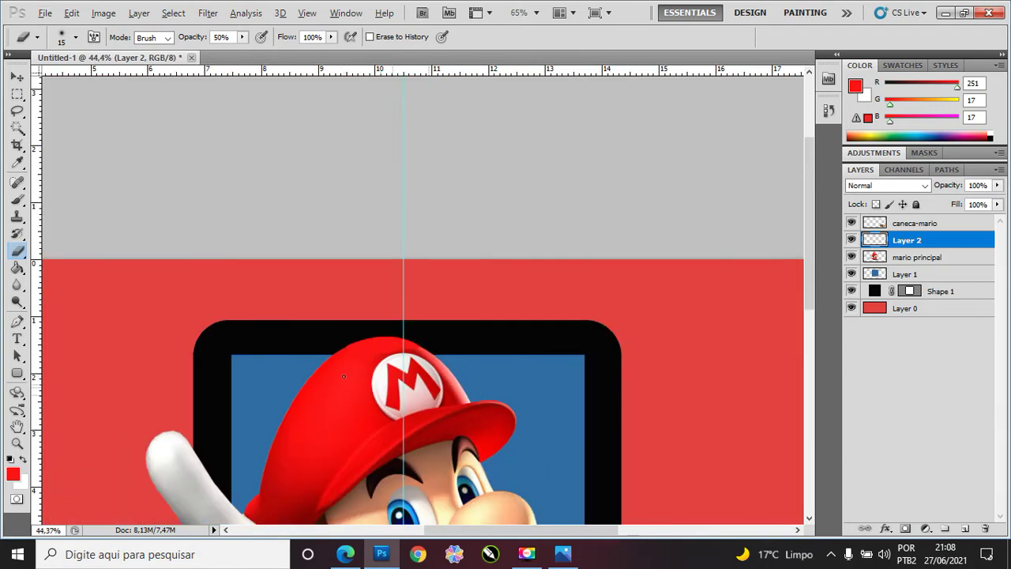
{"action": "scroll", "coordinate": [346, 376], "scroll_direction": "down", "scroll_amount": 1}
{"action": "scroll", "coordinate": [346, 376], "scroll_direction": "down", "scroll_amount": 1}
{"action": "scroll", "coordinate": [380, 252], "scroll_direction": "up", "scroll_amount": 1}
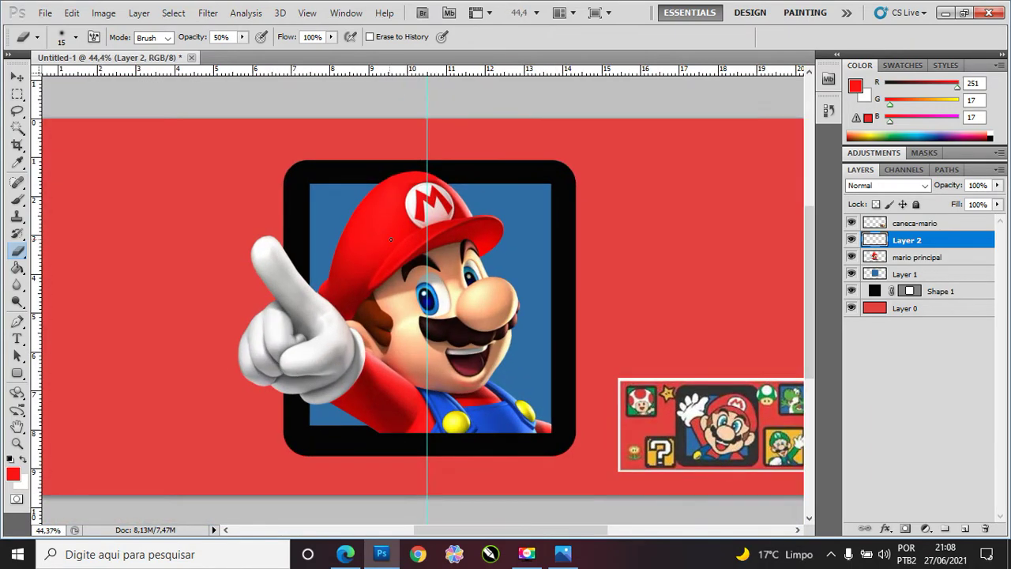
{"action": "scroll", "coordinate": [461, 176], "scroll_direction": "up", "scroll_amount": 2}
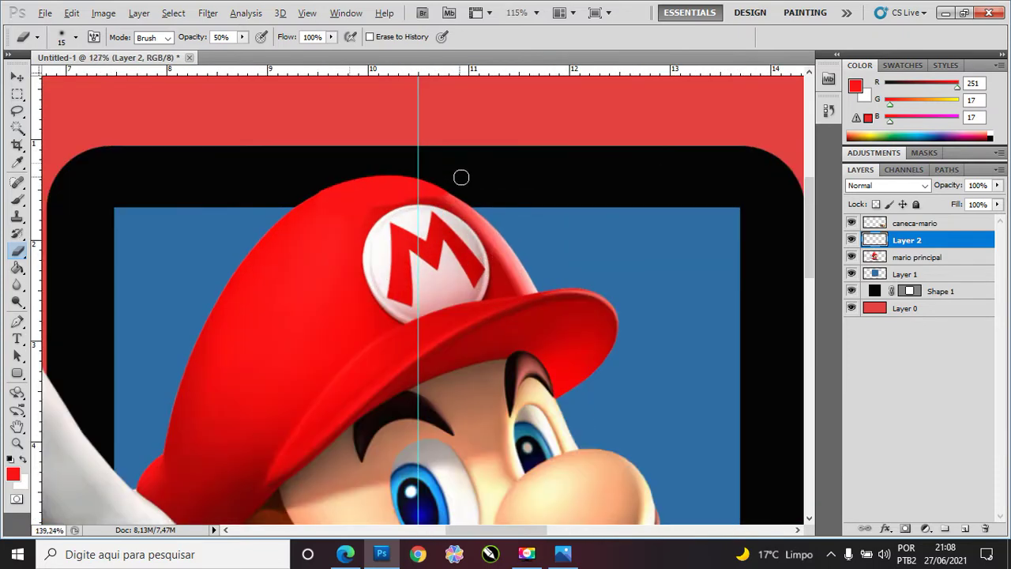
{"action": "scroll", "coordinate": [472, 238], "scroll_direction": "up", "scroll_amount": 3}
{"action": "scroll", "coordinate": [448, 222], "scroll_direction": "down", "scroll_amount": 1}
{"action": "scroll", "coordinate": [447, 221], "scroll_direction": "down", "scroll_amount": 1}
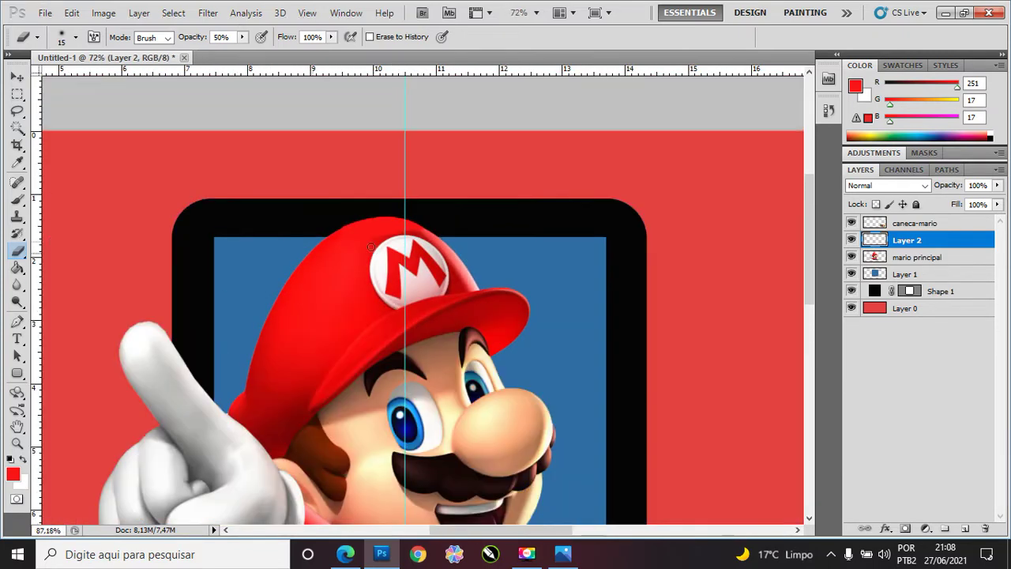
{"action": "scroll", "coordinate": [316, 197], "scroll_direction": "up", "scroll_amount": 1}
{"action": "left_click", "coordinate": [16, 76]}
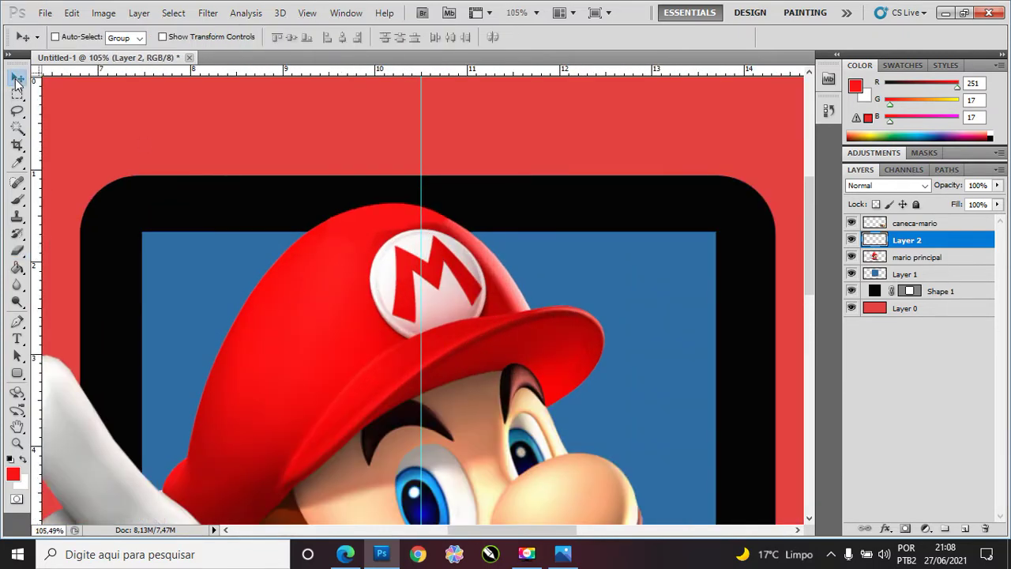
{"action": "key", "text": "ctrl+0"}
{"action": "key", "text": "ctrl+minus"}
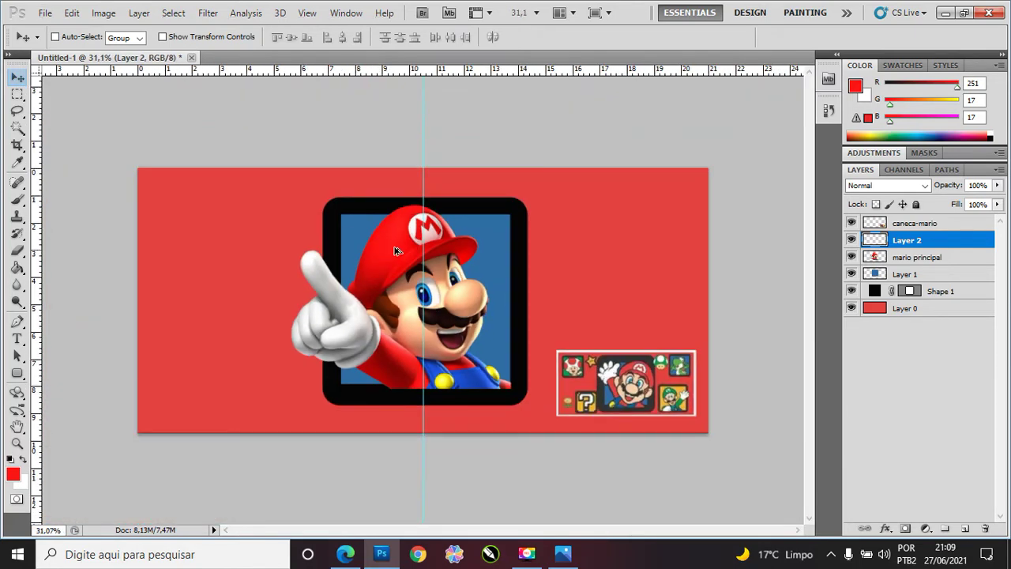
{"action": "key", "text": "ctrl+0"}
{"action": "left_click", "coordinate": [923, 258], "text": "ctrl"}
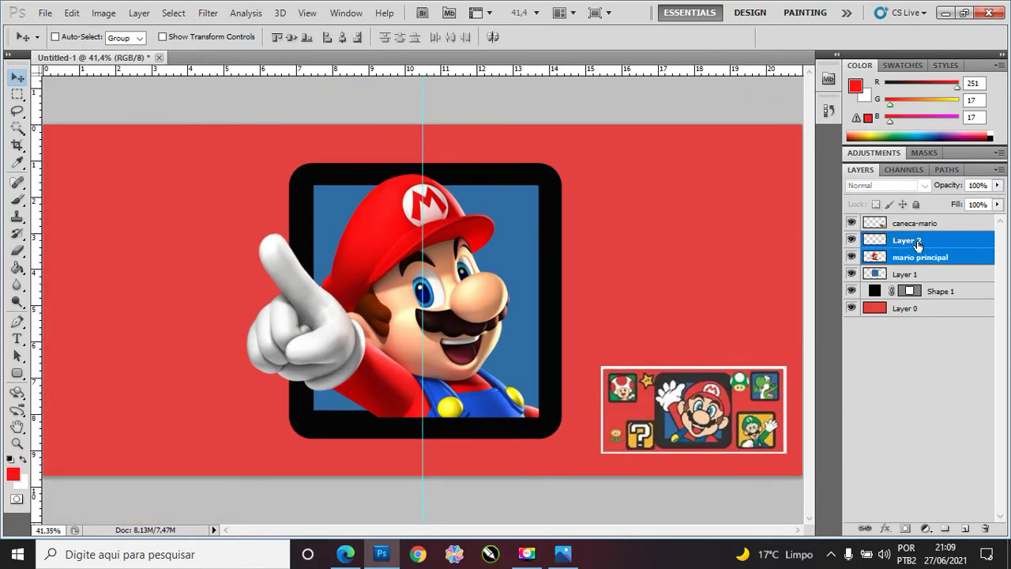
{"action": "left_click", "coordinate": [918, 243]}
{"action": "left_click", "coordinate": [911, 259], "text": "ctrl"}
{"action": "key", "text": "ctrl+e"}
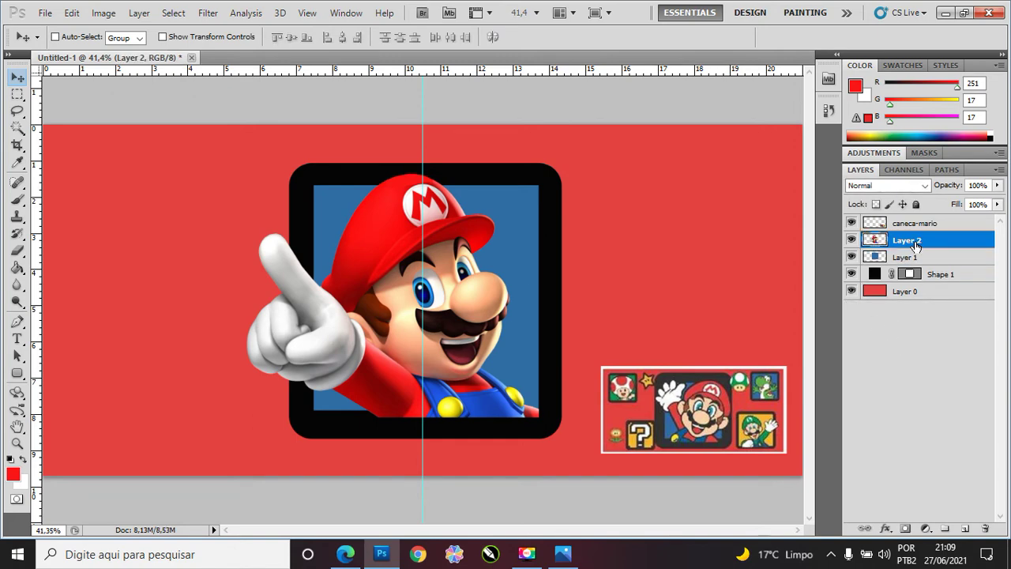
Step: Rename the merged layer 'mario principal' and zoom out to view the banner
{"action": "double_click", "coordinate": [914, 241]}
{"action": "type", "text": "incipal"}
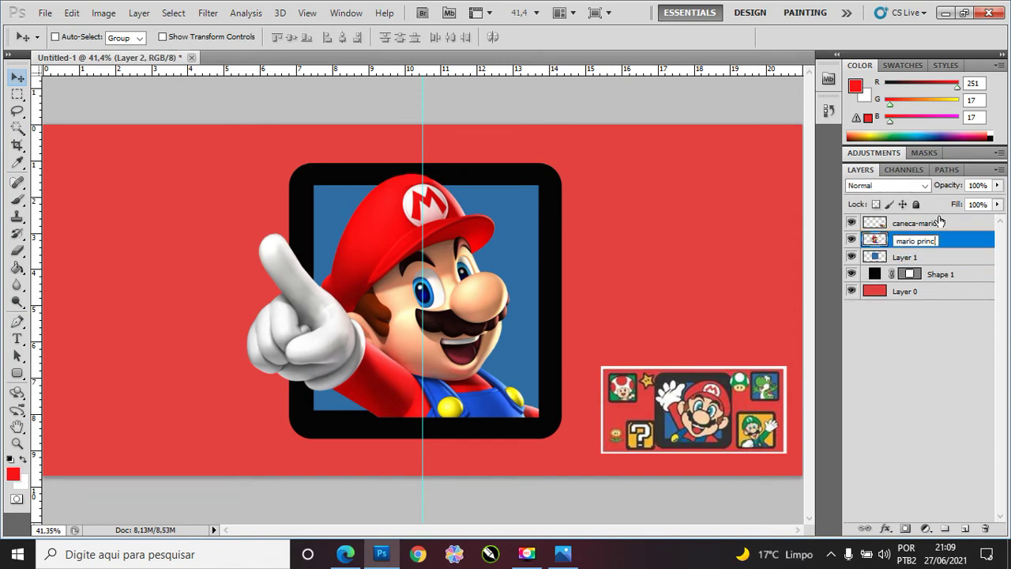
{"action": "key", "text": "Return"}
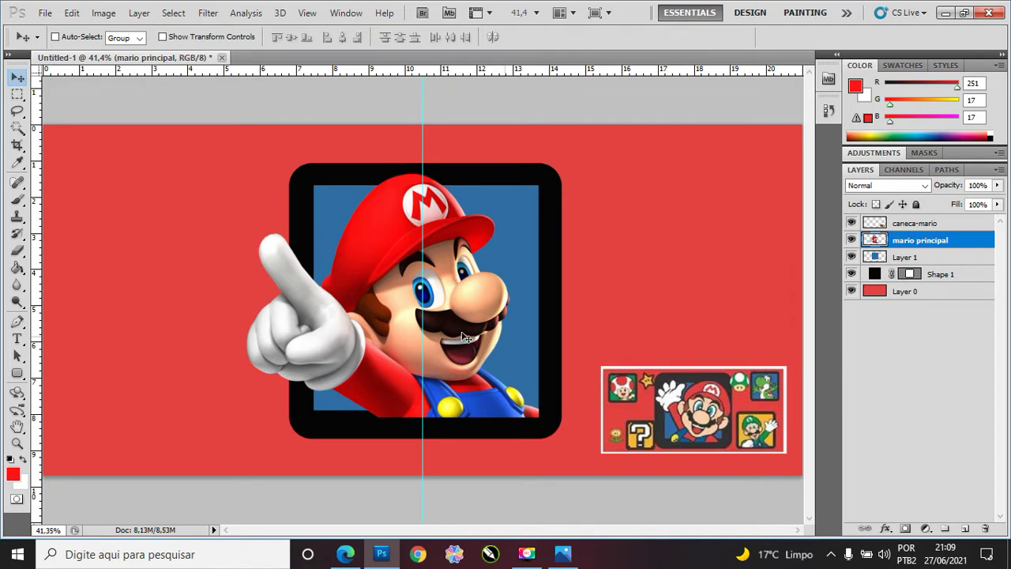
{"action": "key", "text": "ctrl+minus"}
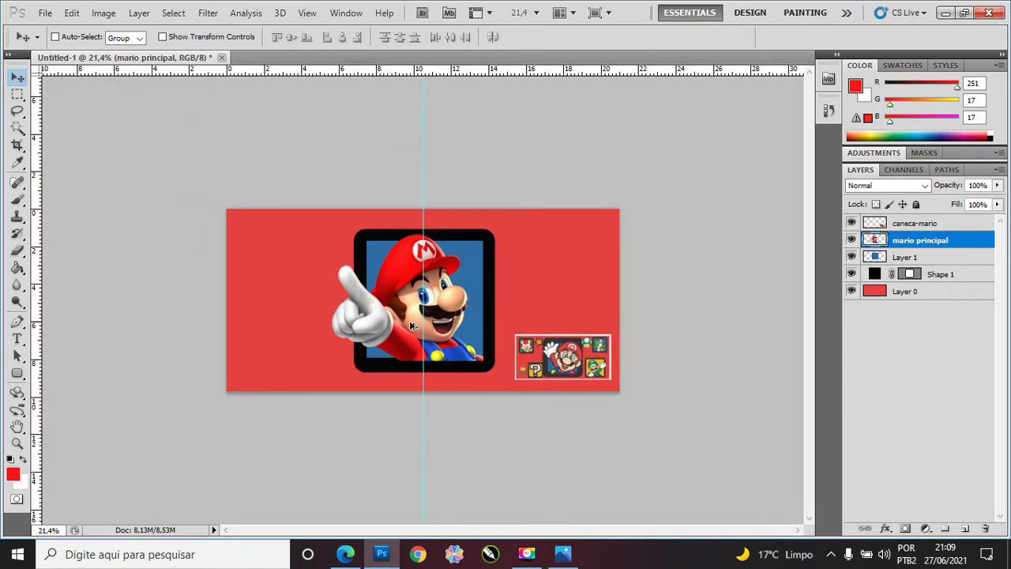
{"action": "scroll", "coordinate": [422, 326], "scroll_direction": "up", "scroll_amount": 1}
{"action": "scroll", "coordinate": [423, 324], "scroll_direction": "up", "scroll_amount": 1}
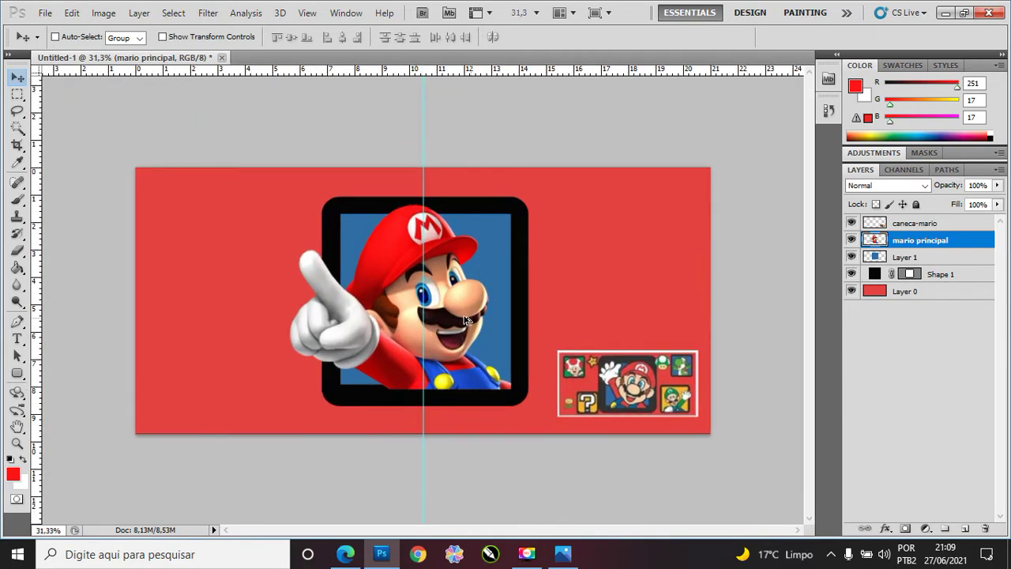
{"action": "scroll", "coordinate": [467, 318], "scroll_direction": "down", "scroll_amount": 1}
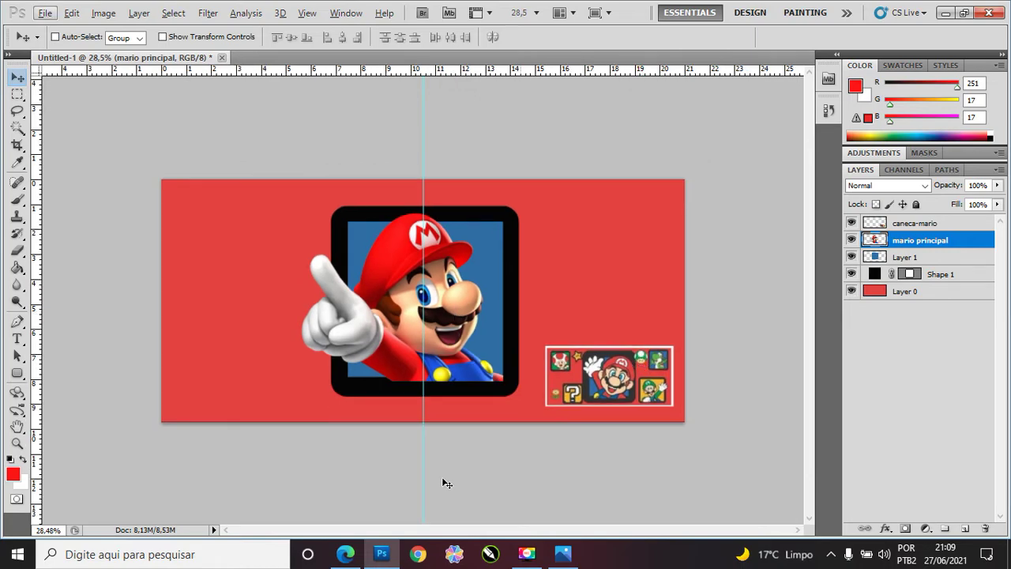
Step: Search Google for 'life up mario' and show the image results
{"action": "left_click", "coordinate": [345, 554]}
{"action": "left_click", "coordinate": [346, 553]}
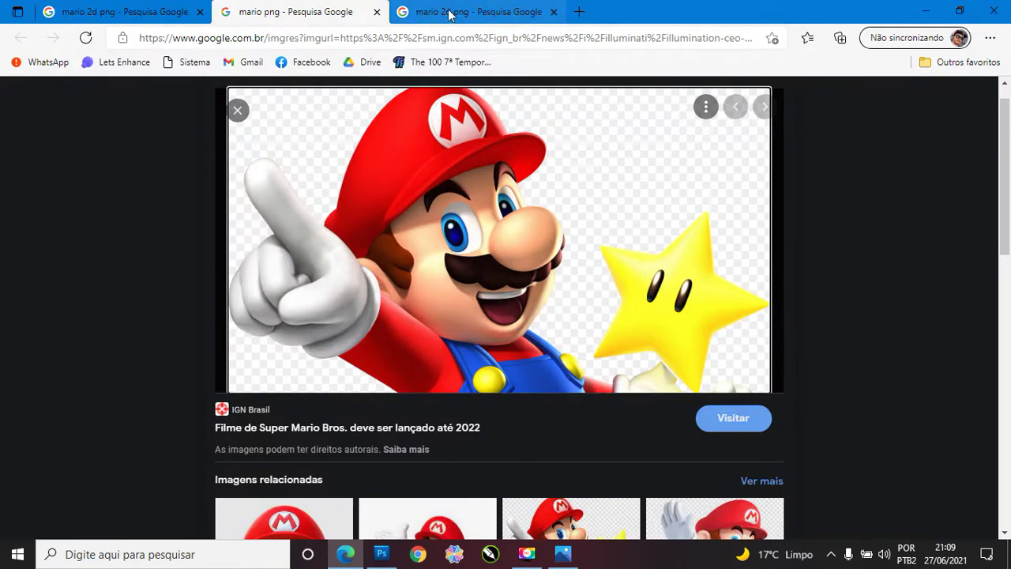
{"action": "left_click", "coordinate": [449, 15]}
{"action": "left_click", "coordinate": [372, 38]}
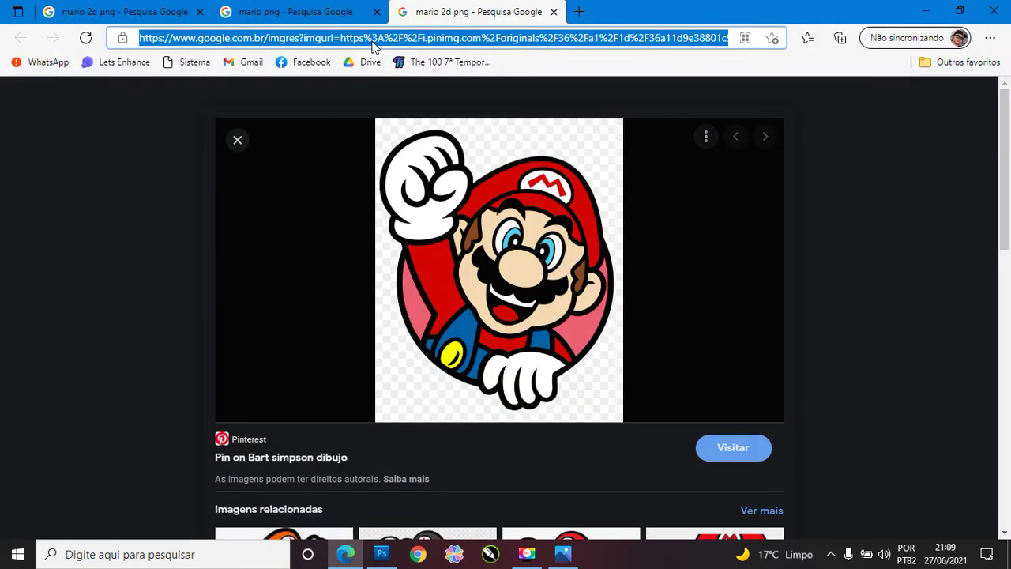
{"action": "type", "text": "life up mar"}
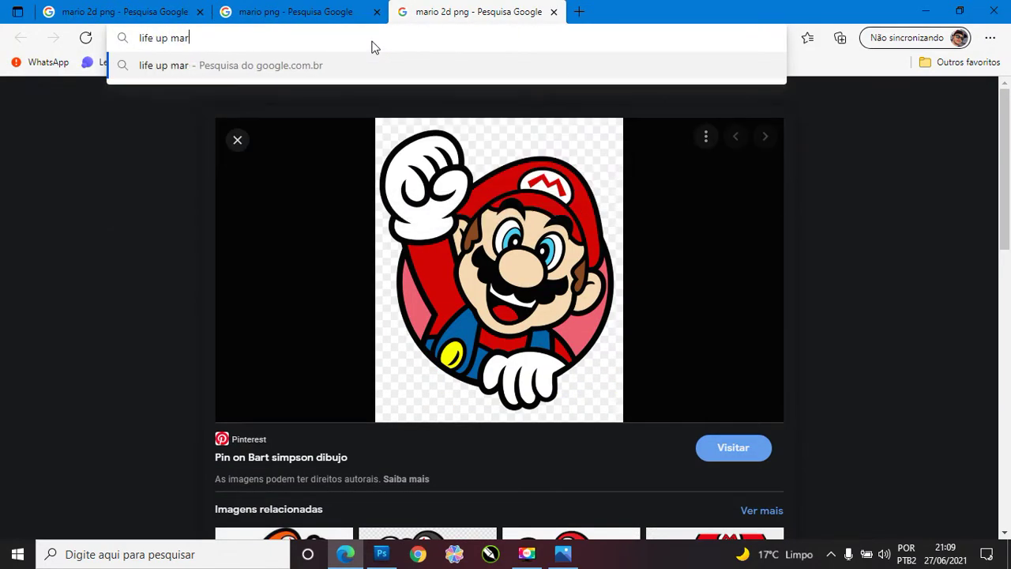
{"action": "type", "text": "io"}
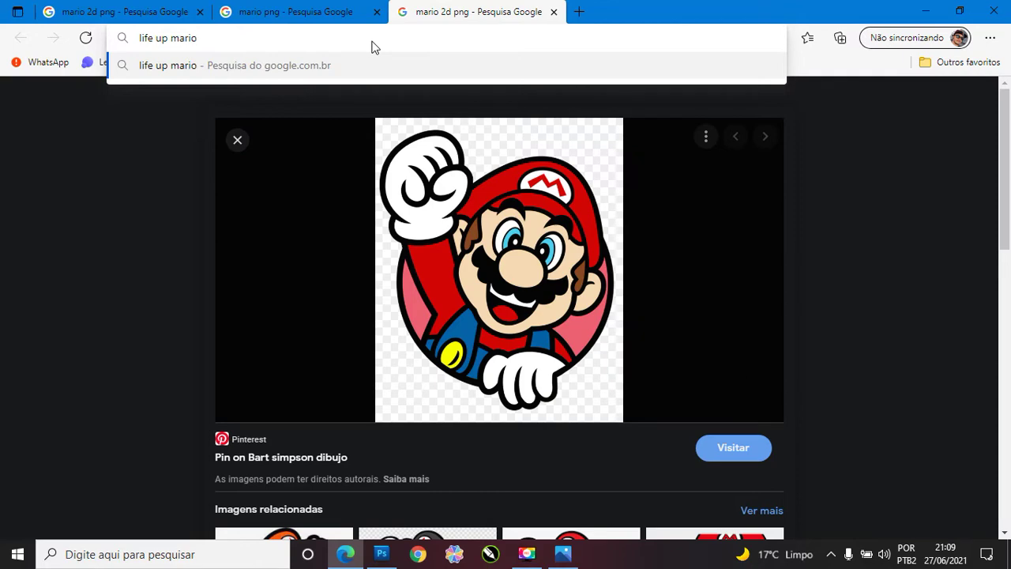
{"action": "key", "text": "Return"}
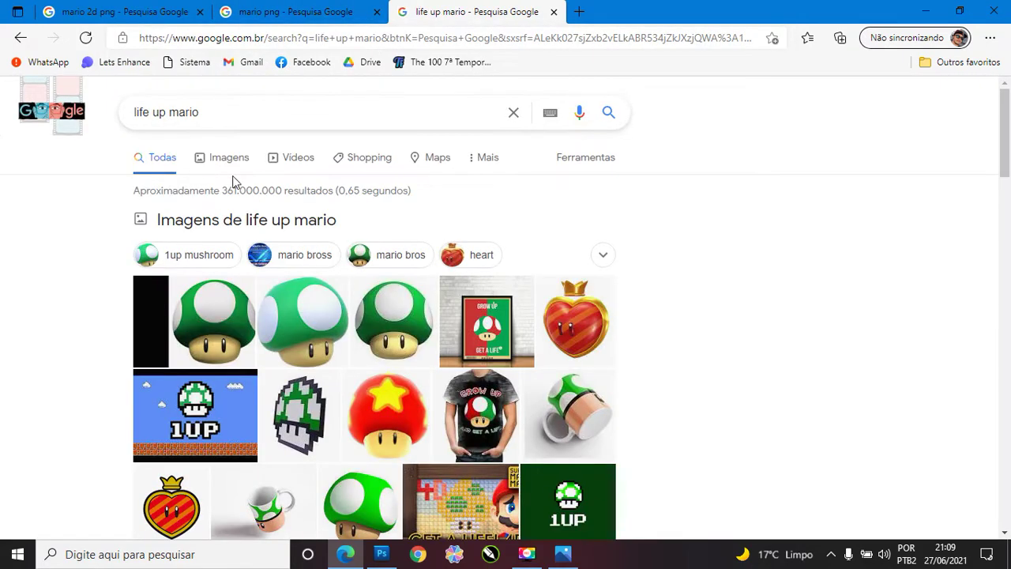
{"action": "left_click", "coordinate": [231, 161]}
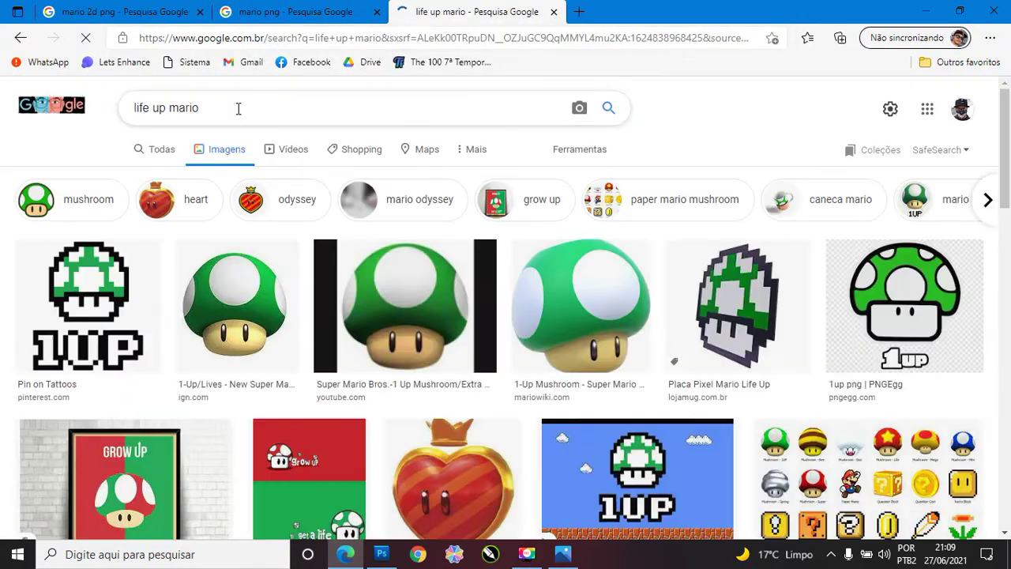
Step: Refine the image search query to '1 up mario png'
{"action": "left_click", "coordinate": [241, 106]}
{"action": "type", "text": "g"}
{"action": "key", "text": "Return"}
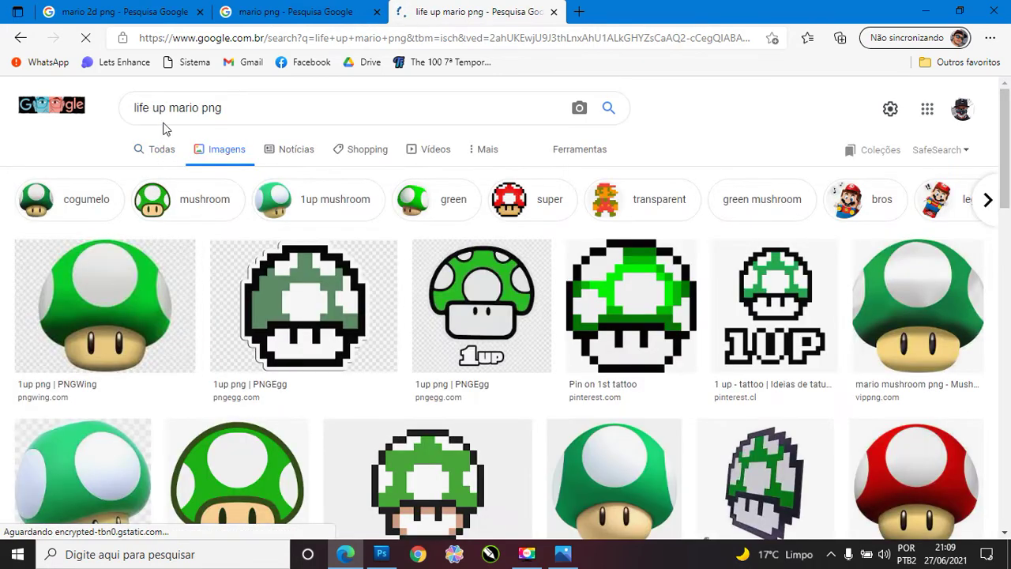
{"action": "double_click", "coordinate": [138, 108]}
{"action": "key", "text": "BackSpace"}
{"action": "type", "text": "1"}
{"action": "key", "text": "Return"}
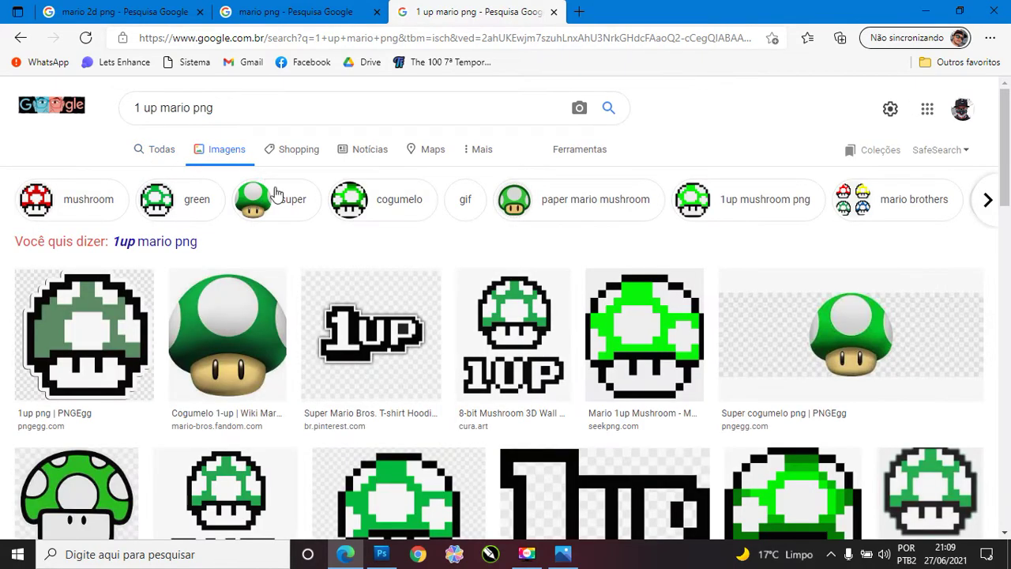
{"action": "key", "text": "ctrl+shift+Tab"}
{"action": "key", "text": "ctrl+Tab"}
{"action": "left_click", "coordinate": [382, 554]}
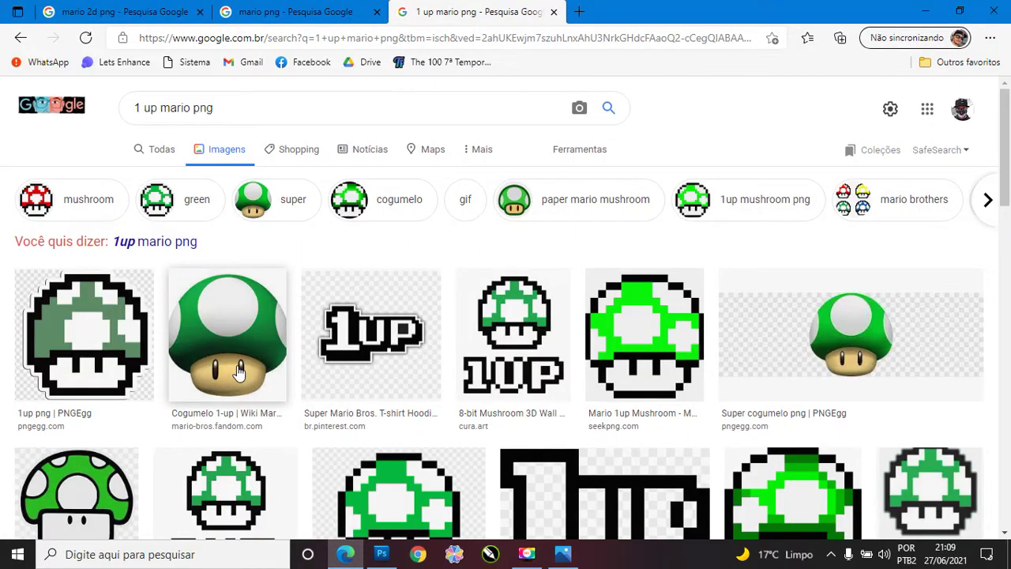
Step: Open the Cogumelo 1-up mushroom result and copy the image
{"action": "scroll", "coordinate": [266, 308], "scroll_direction": "down", "scroll_amount": 3}
{"action": "scroll", "coordinate": [266, 308], "scroll_direction": "down", "scroll_amount": 2}
{"action": "scroll", "coordinate": [270, 351], "scroll_direction": "up", "scroll_amount": 5}
{"action": "left_click", "coordinate": [270, 351]}
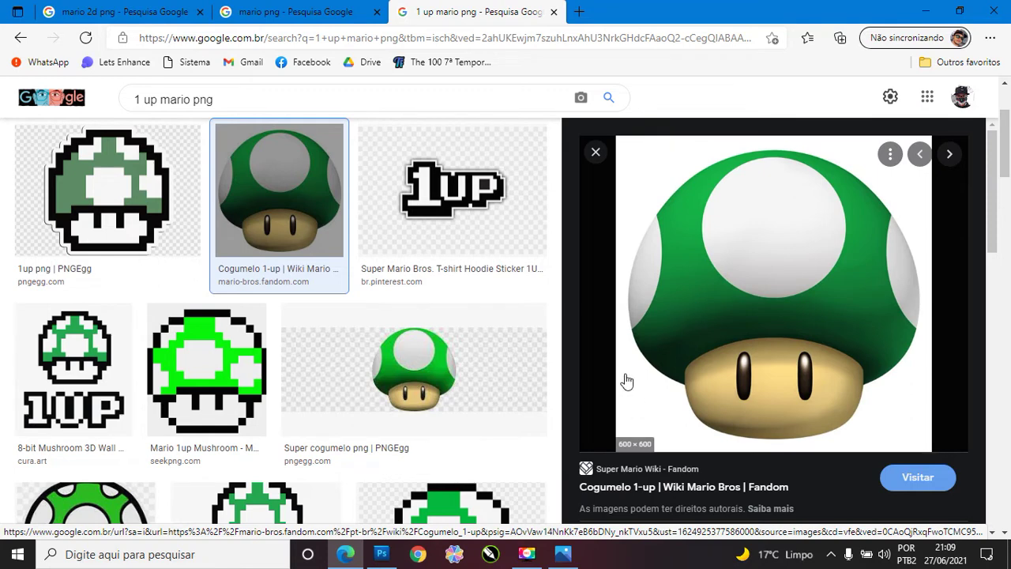
{"action": "right_click", "coordinate": [790, 267]}
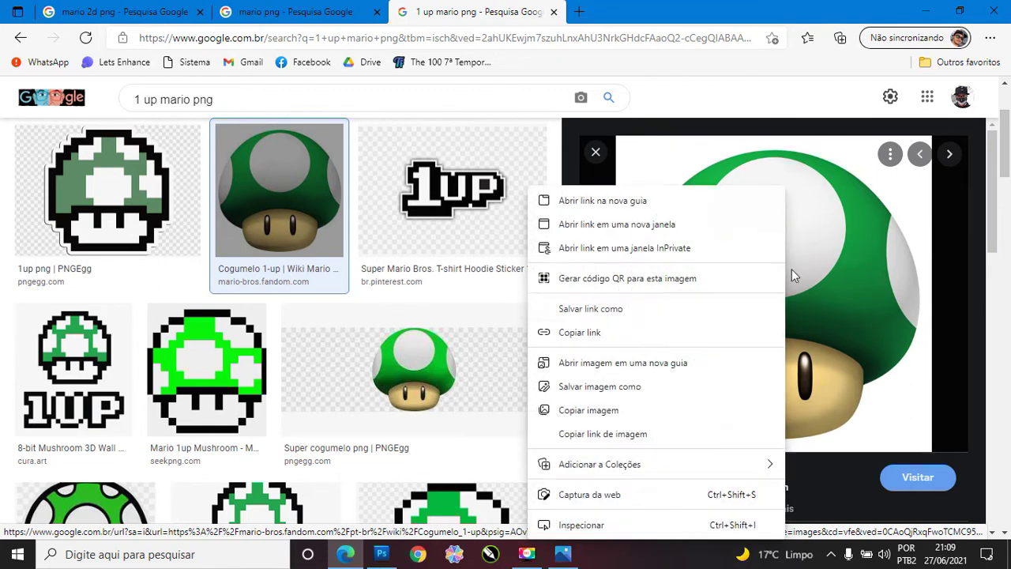
{"action": "left_click", "coordinate": [587, 411]}
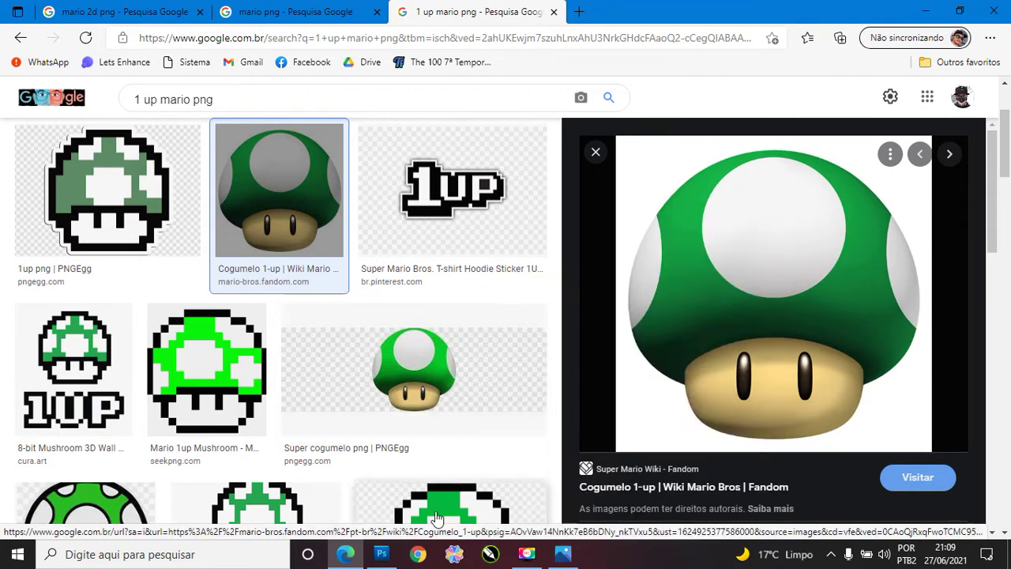
{"action": "left_click", "coordinate": [383, 554]}
Step: Paste the 1-up mushroom as a new layer and test a Magic Wand selection of its white area
{"action": "key", "text": "ctrl+v"}
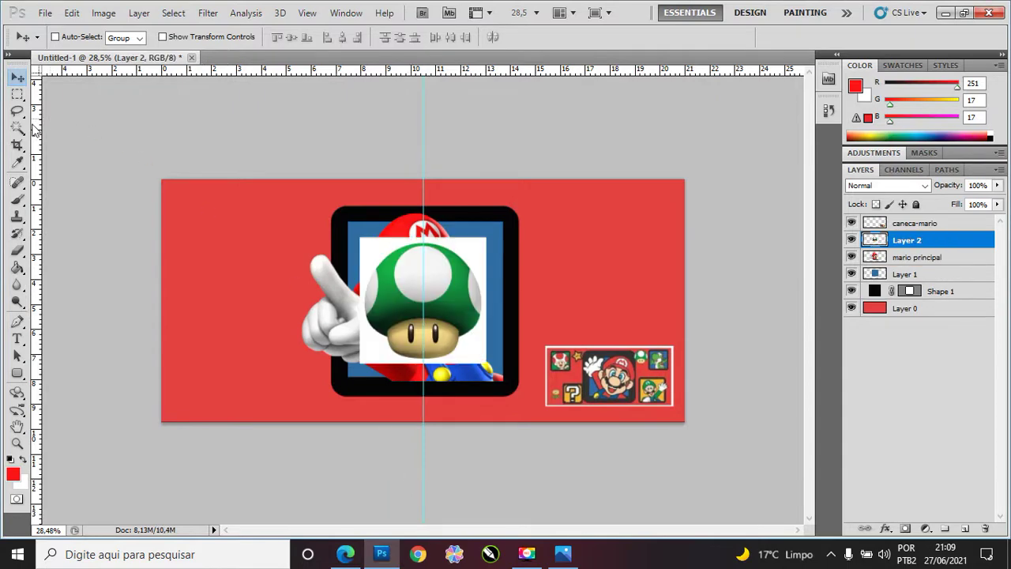
{"action": "left_click", "coordinate": [21, 128]}
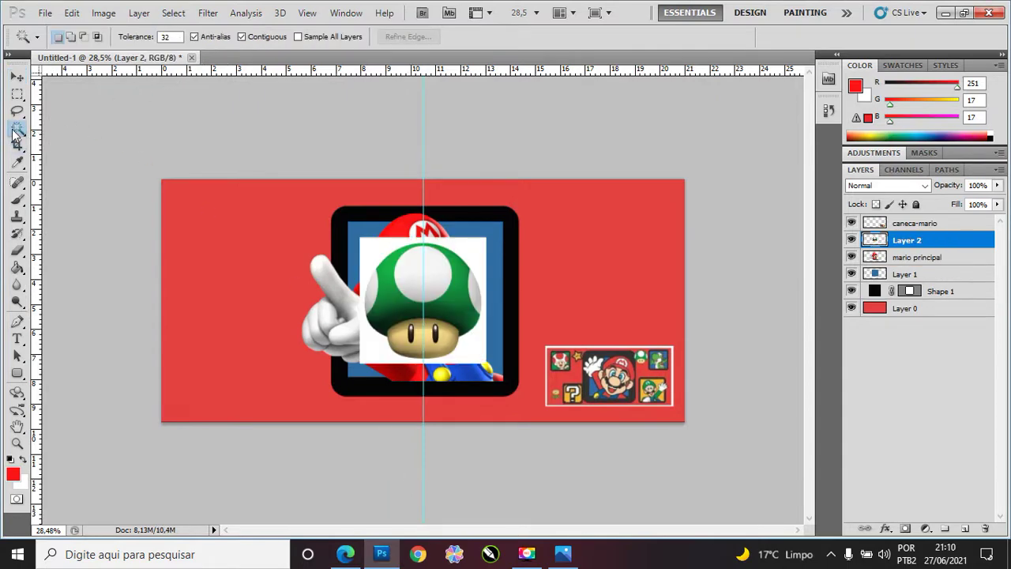
{"action": "right_click", "coordinate": [13, 132]}
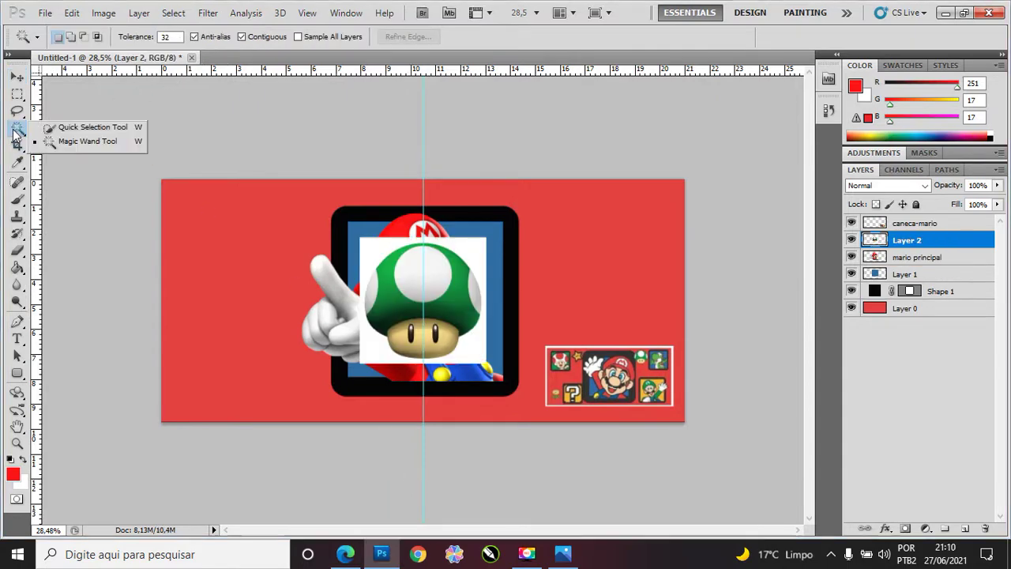
{"action": "left_click", "coordinate": [55, 142]}
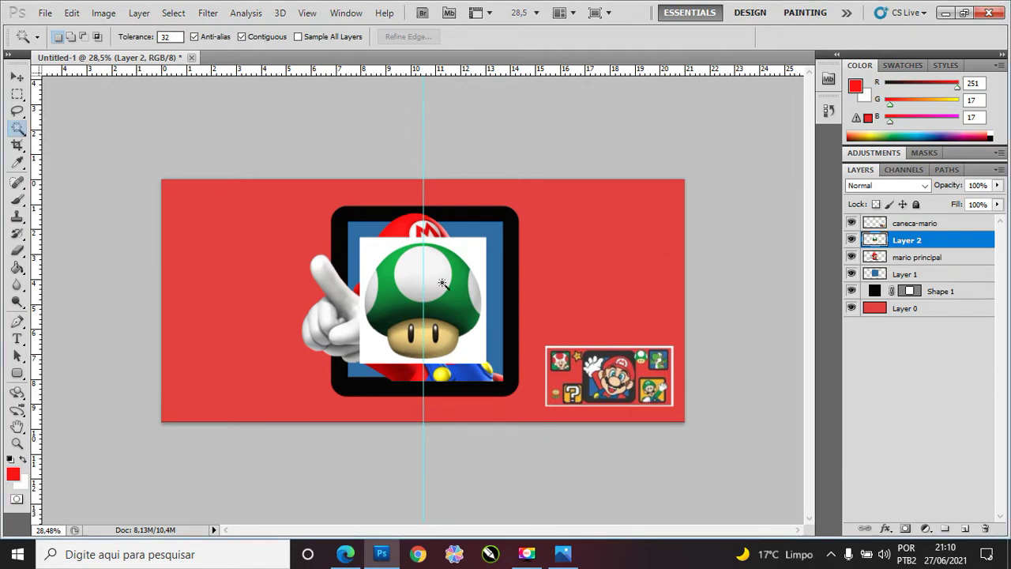
{"action": "left_click", "coordinate": [387, 257]}
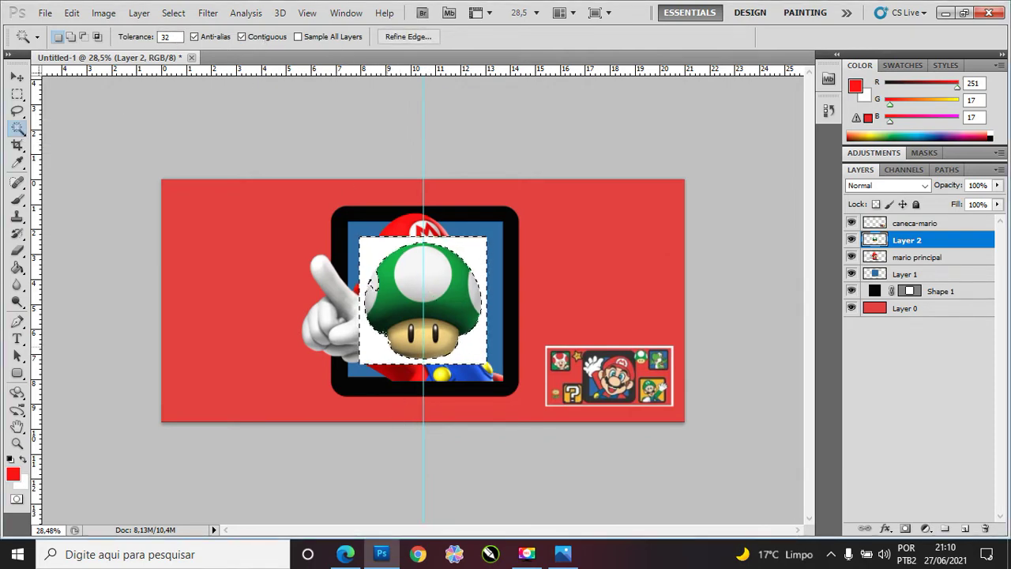
{"action": "scroll", "coordinate": [379, 291], "scroll_direction": "up", "scroll_amount": 2}
{"action": "scroll", "coordinate": [373, 291], "scroll_direction": "up", "scroll_amount": 1}
{"action": "scroll", "coordinate": [378, 287], "scroll_direction": "up", "scroll_amount": 1}
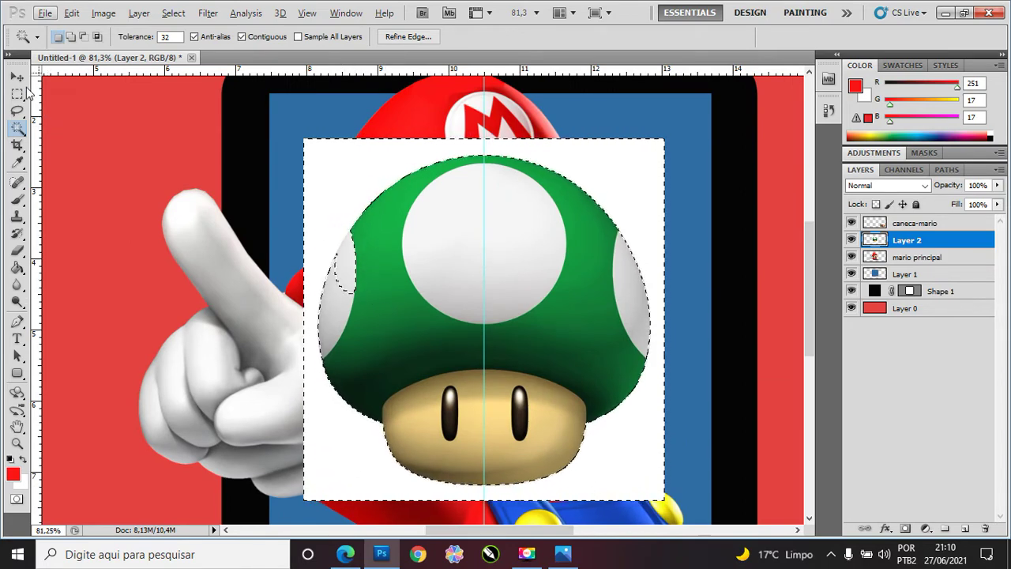
{"action": "left_click", "coordinate": [19, 78]}
{"action": "key", "text": "ctrl+d"}
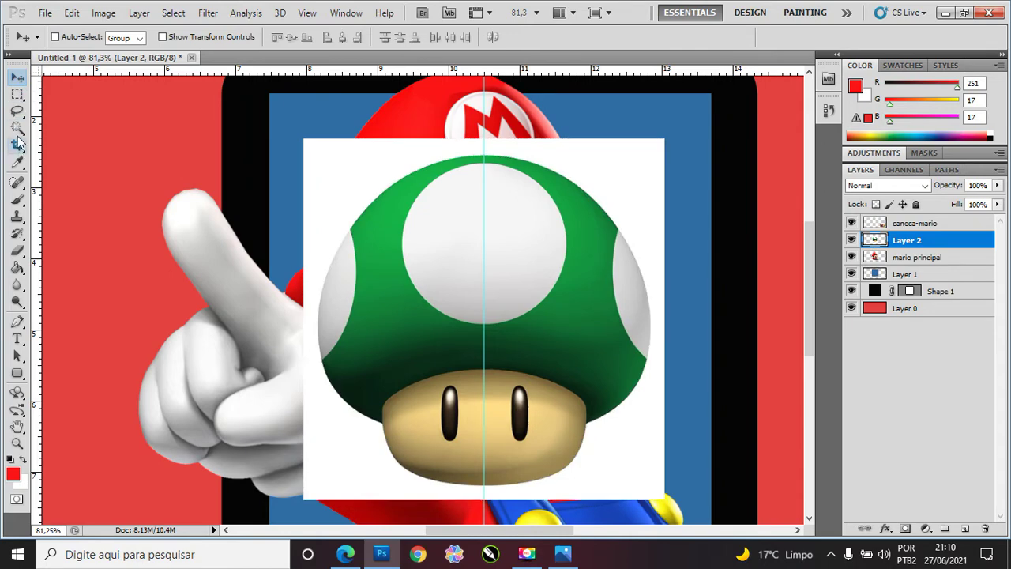
Step: Delete the mushroom's white background with the Magic Wand at Tolerance 10, then deselect
{"action": "left_click", "coordinate": [17, 128]}
{"action": "double_click", "coordinate": [165, 37]}
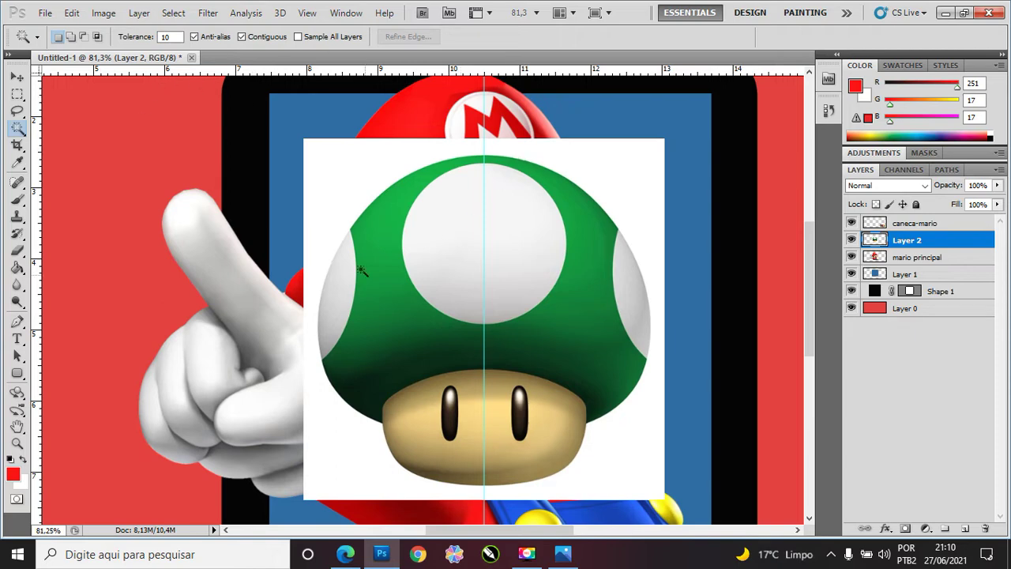
{"action": "left_click", "coordinate": [345, 196]}
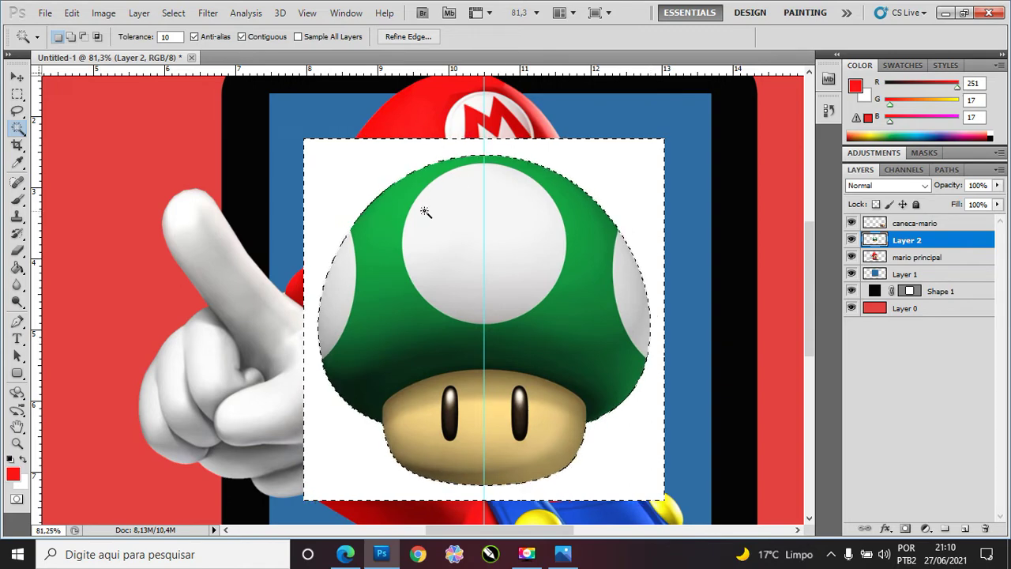
{"action": "key", "text": "Delete"}
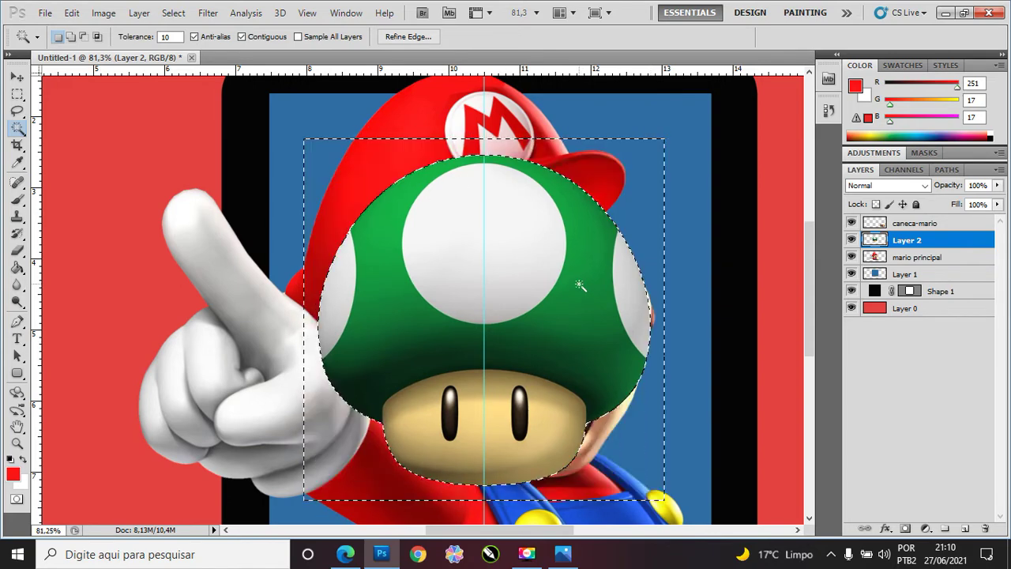
{"action": "key", "text": "ctrl+d"}
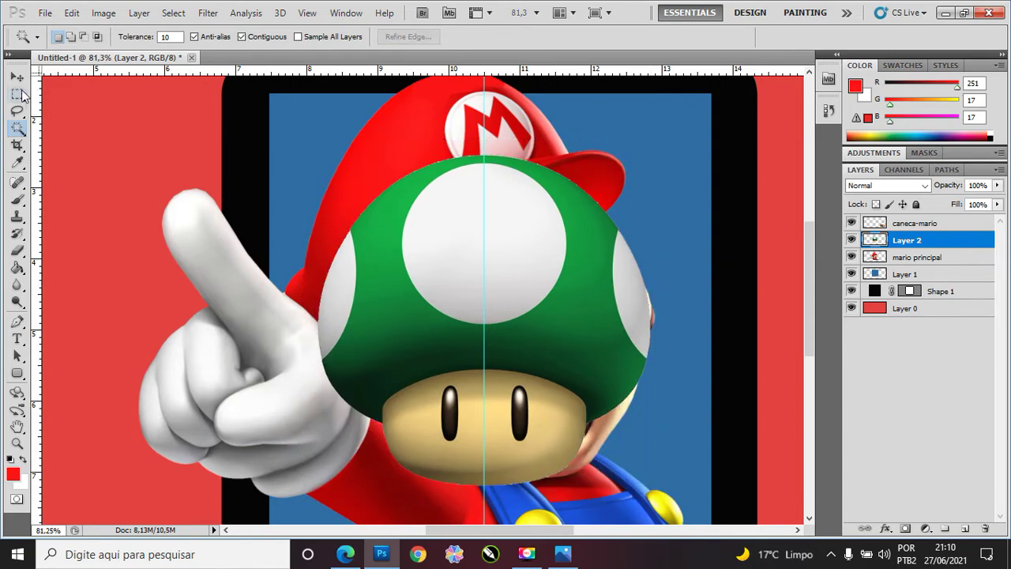
{"action": "left_click", "coordinate": [17, 77]}
{"action": "scroll", "coordinate": [609, 275], "scroll_direction": "down", "scroll_amount": 5}
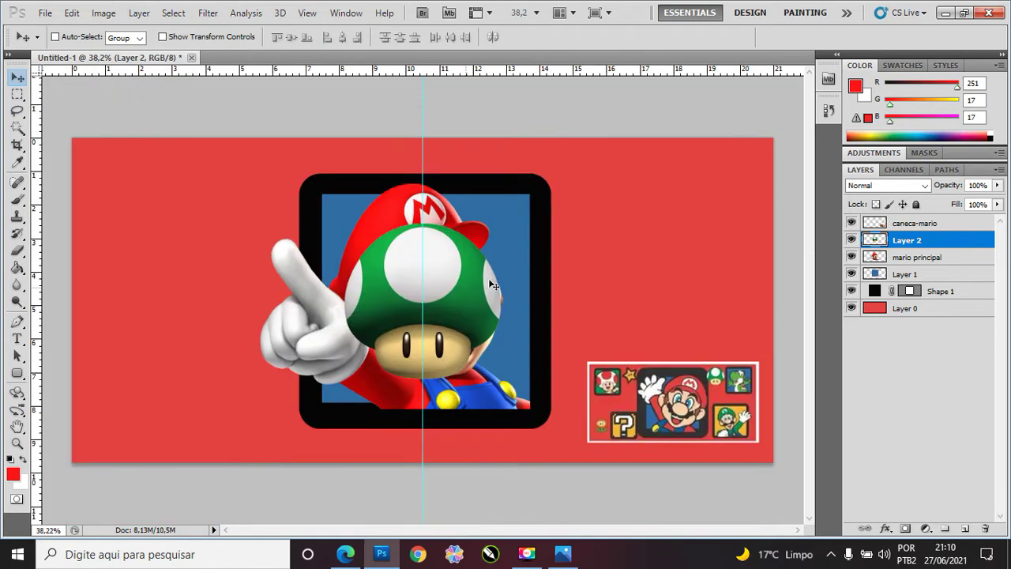
Step: Move the mushroom right of Mario and scale it down to about 48%
{"action": "left_click_drag", "start_coordinate": [492, 284], "coordinate": [646, 274]}
{"action": "key", "text": "ctrl+t"}
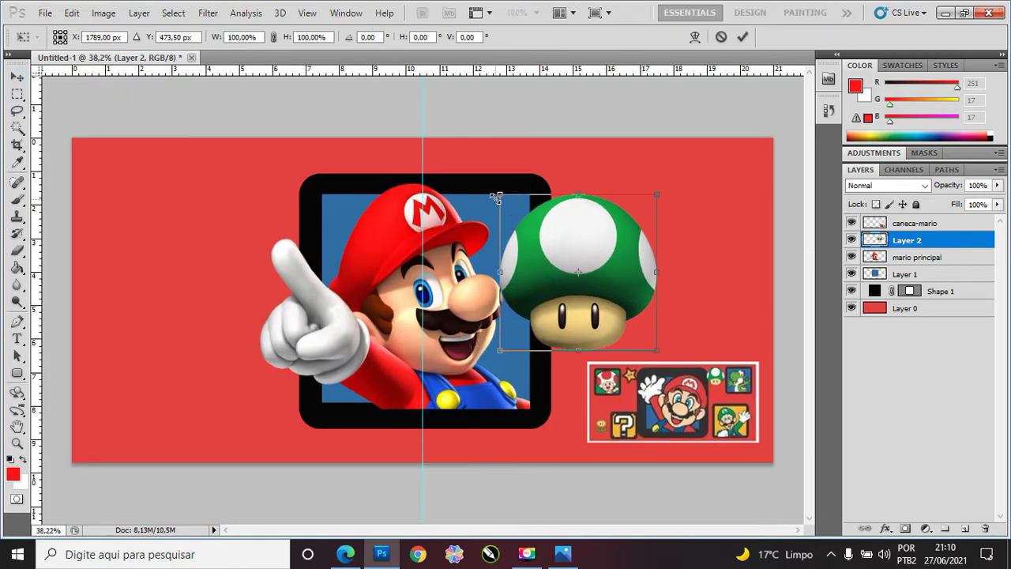
{"action": "left_click_drag", "start_coordinate": [497, 196], "coordinate": [619, 242]}
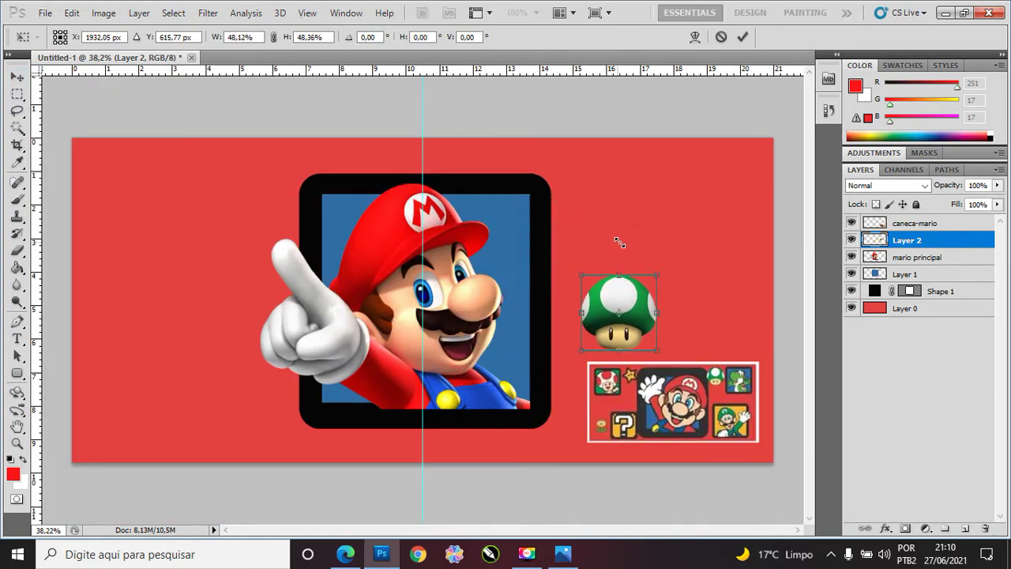
{"action": "key", "text": "Return"}
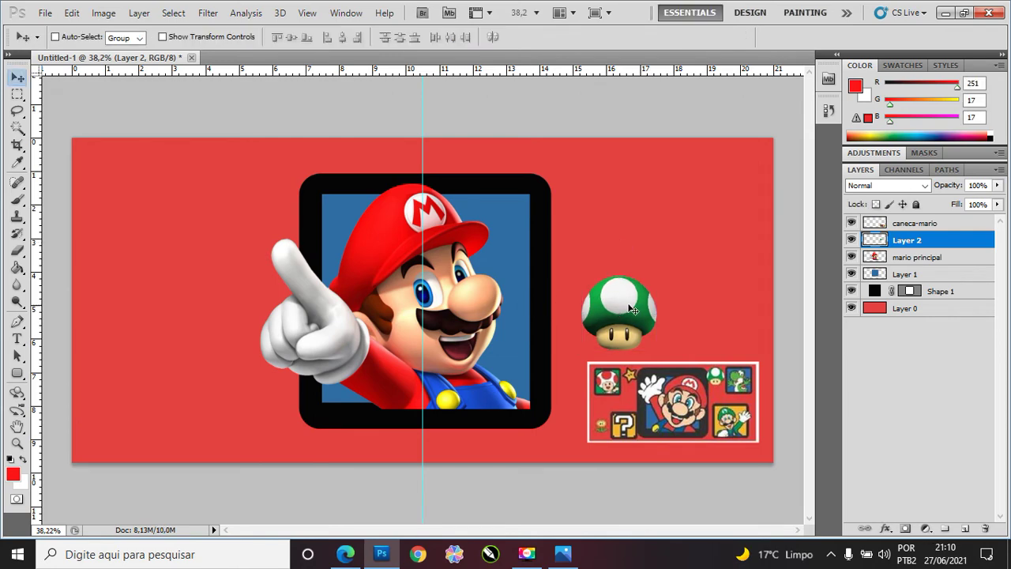
Step: Position the mushroom at the black frame's top-right corner, nudging it up with arrow keys
{"action": "left_click_drag", "start_coordinate": [632, 309], "coordinate": [589, 190]}
{"action": "scroll", "coordinate": [621, 286], "scroll_direction": "down", "scroll_amount": 1}
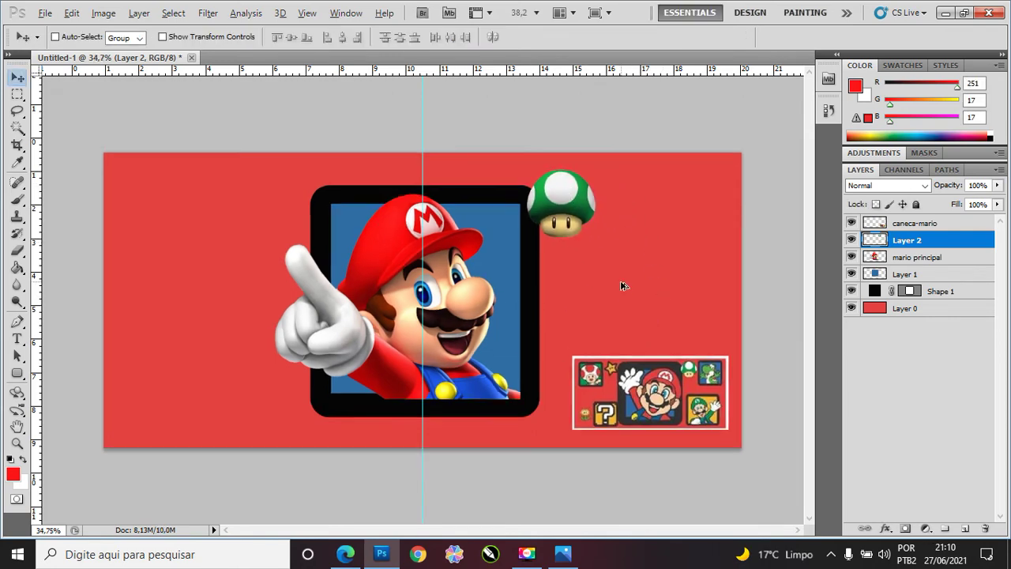
{"action": "scroll", "coordinate": [621, 286], "scroll_direction": "down", "scroll_amount": 1}
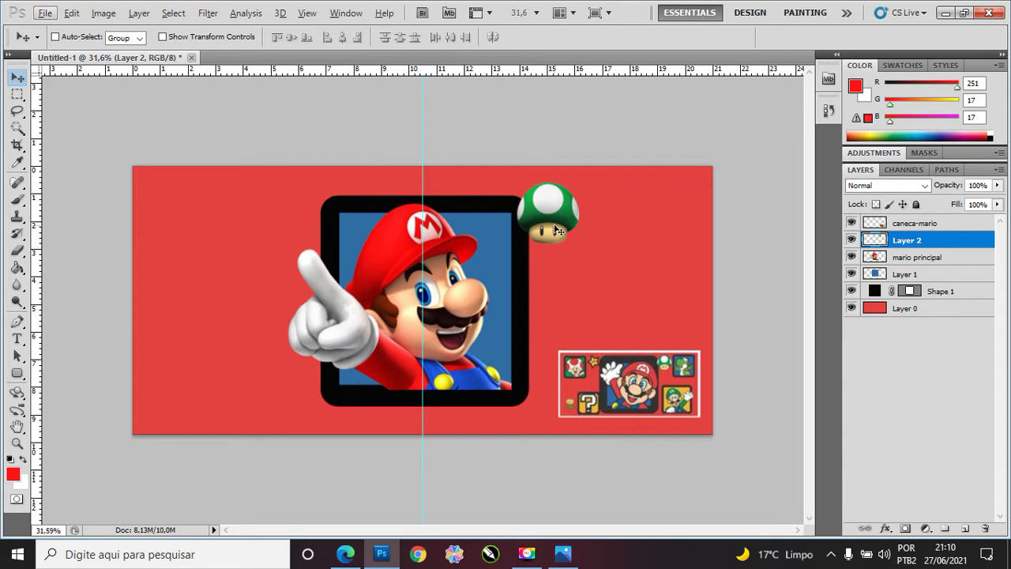
{"action": "left_click_drag", "start_coordinate": [558, 230], "coordinate": [557, 232]}
{"action": "key", "text": "Up"}
{"action": "key", "text": "Up"}
{"action": "key", "text": "Up"}
{"action": "key", "text": "Up"}
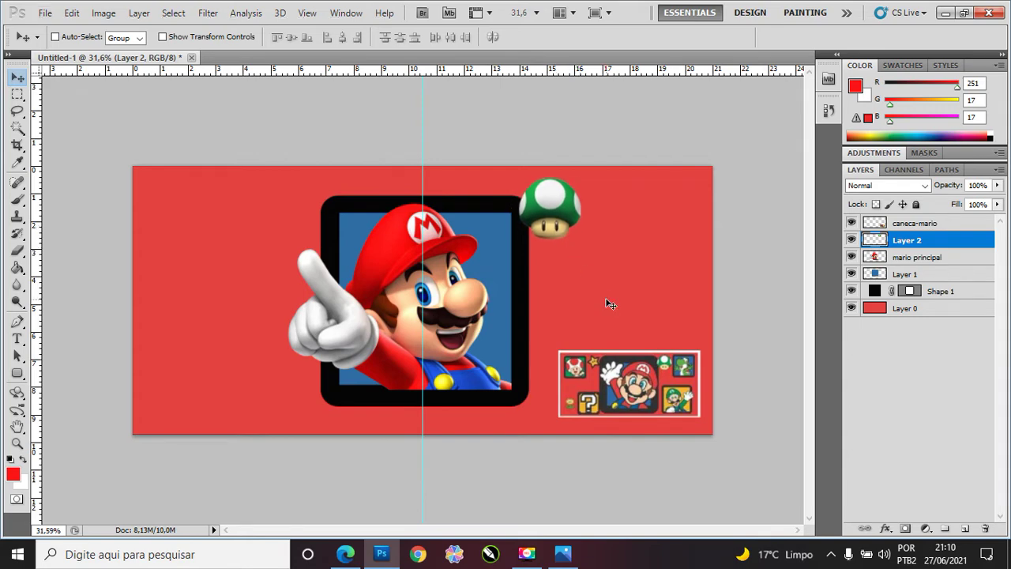
{"action": "key", "text": "Up"}
{"action": "key", "text": "Up"}
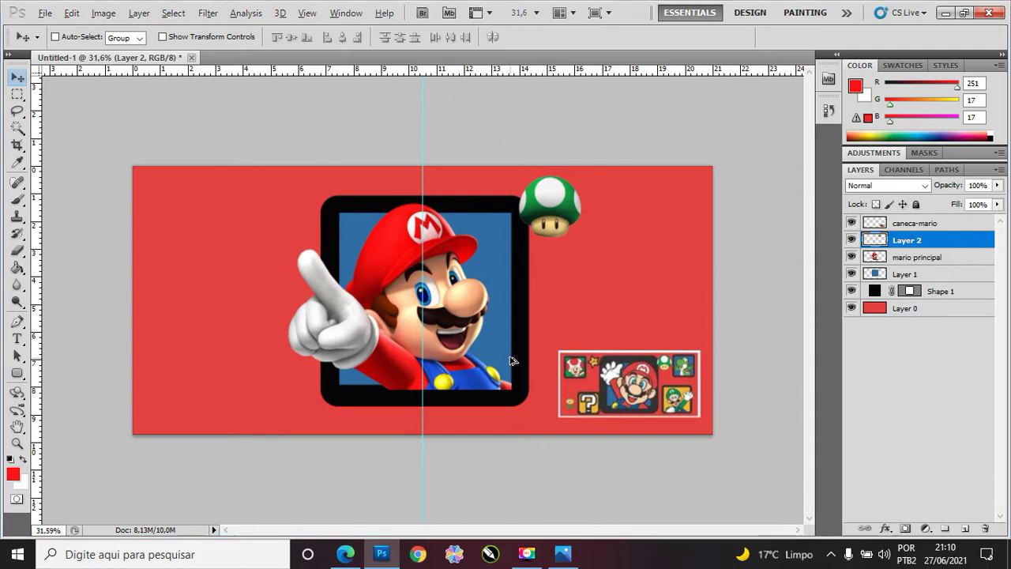
{"action": "key", "text": "alt+Tab"}
Step: Search Google Images for 'star mario png'
{"action": "left_click", "coordinate": [243, 103]}
{"action": "type", "text": "star"}
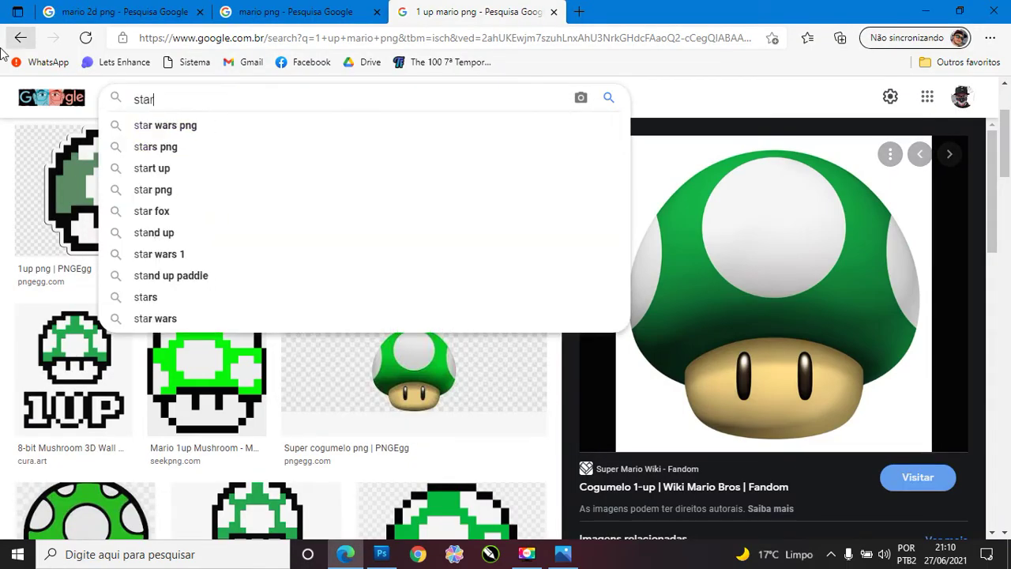
{"action": "type", "text": " mario png"}
{"action": "key", "text": "Return"}
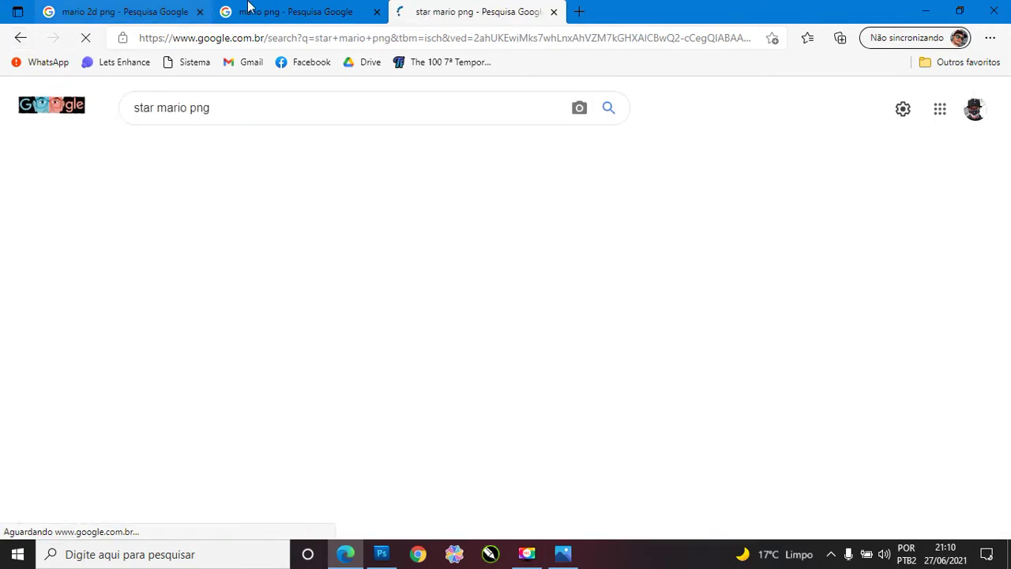
{"action": "key", "text": "alt+Tab"}
{"action": "key", "text": "alt+Tab"}
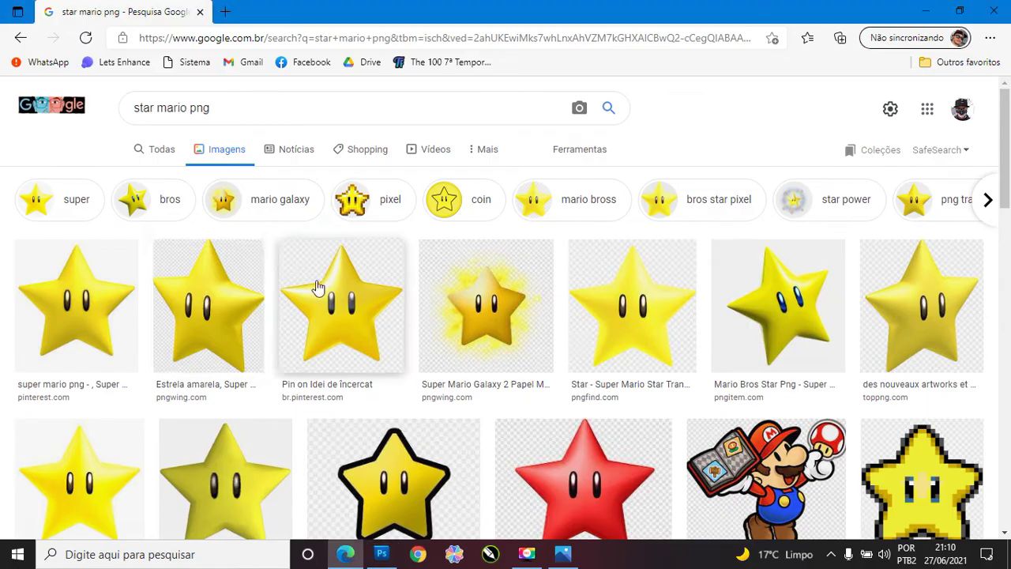
Step: Copy the first yellow star image and paste it into the banner as Layer 3
{"action": "left_click", "coordinate": [75, 308]}
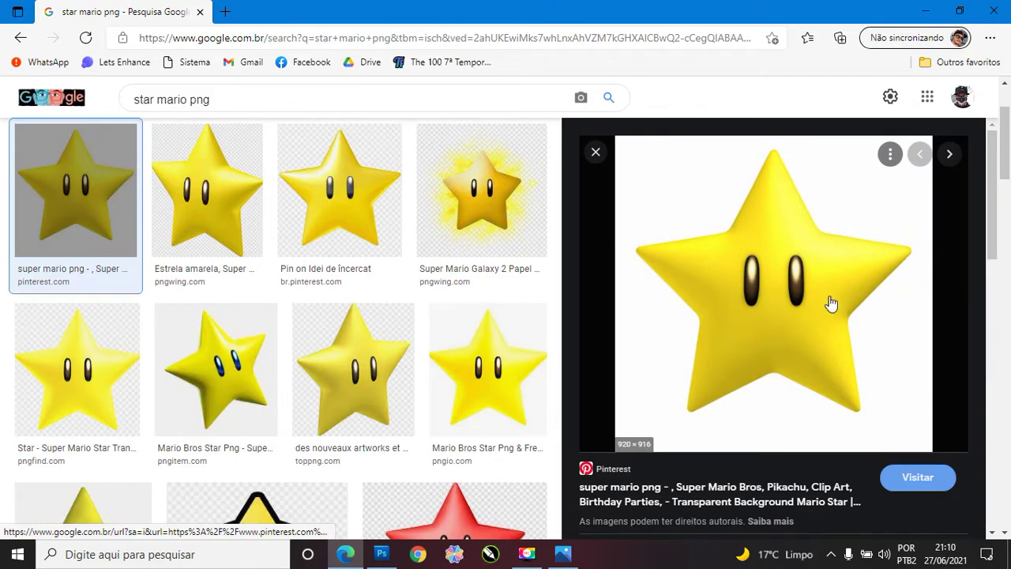
{"action": "right_click", "coordinate": [782, 309]}
{"action": "left_click", "coordinate": [641, 408]}
{"action": "key", "text": "alt+Tab"}
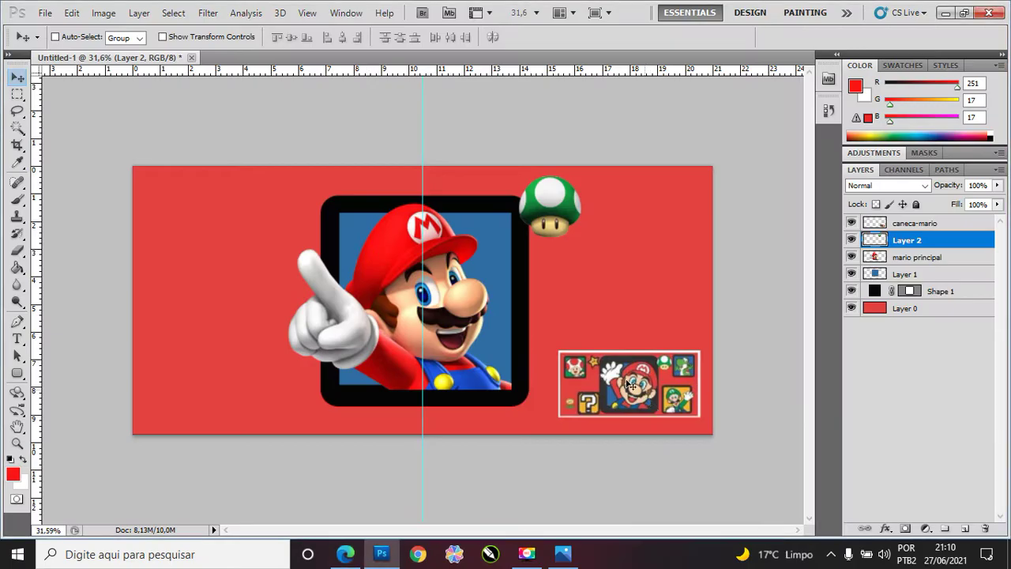
{"action": "key", "text": "ctrl+v"}
Step: Delete the star's white background with the Magic Wand at Tolerance 16, then deselect
{"action": "left_click", "coordinate": [17, 126]}
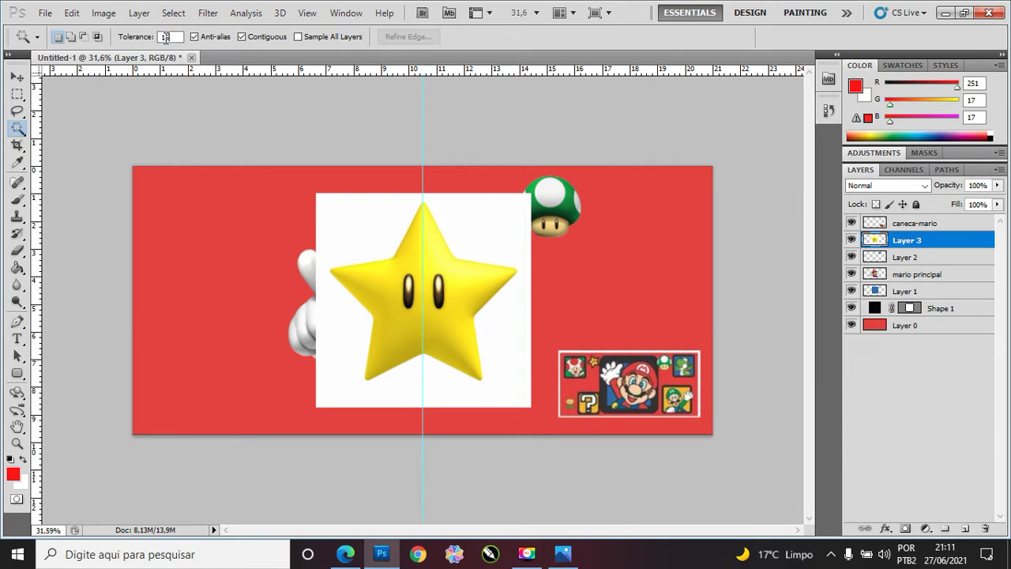
{"action": "key", "text": "BackSpace"}
{"action": "left_click", "coordinate": [355, 219]}
{"action": "key", "text": "Delete"}
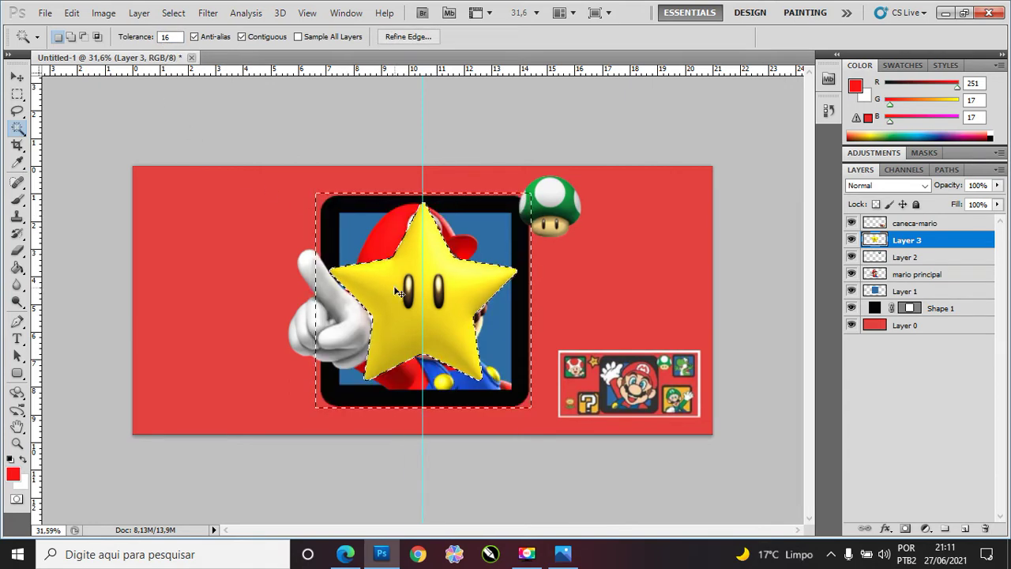
{"action": "key", "text": "ctrl+d"}
Step: Try scaling the star to about 22% in the upper left, then undo it back to full size
{"action": "left_click", "coordinate": [17, 77]}
{"action": "key", "text": "ctrl+t"}
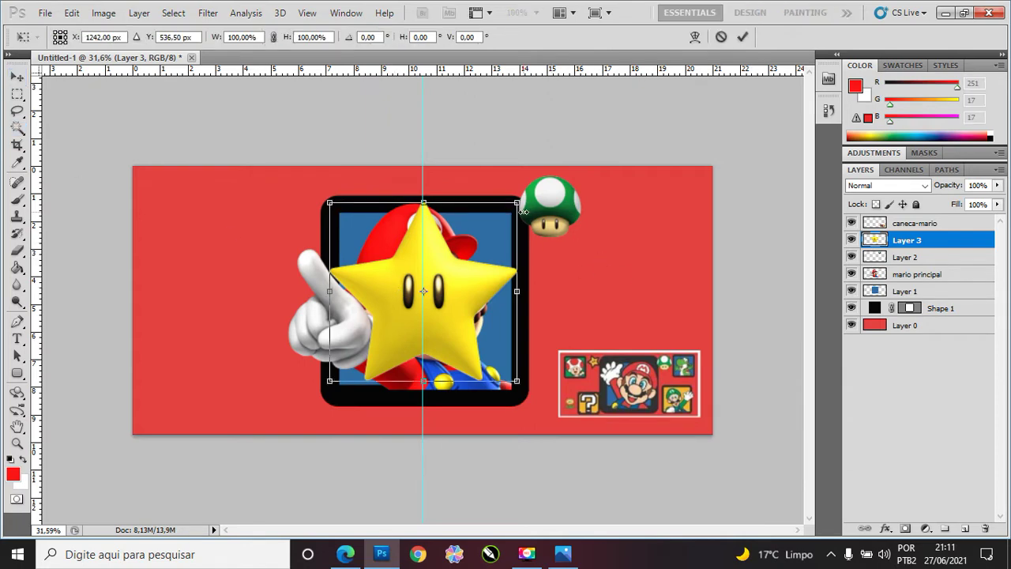
{"action": "left_click_drag", "start_coordinate": [499, 209], "coordinate": [392, 286]}
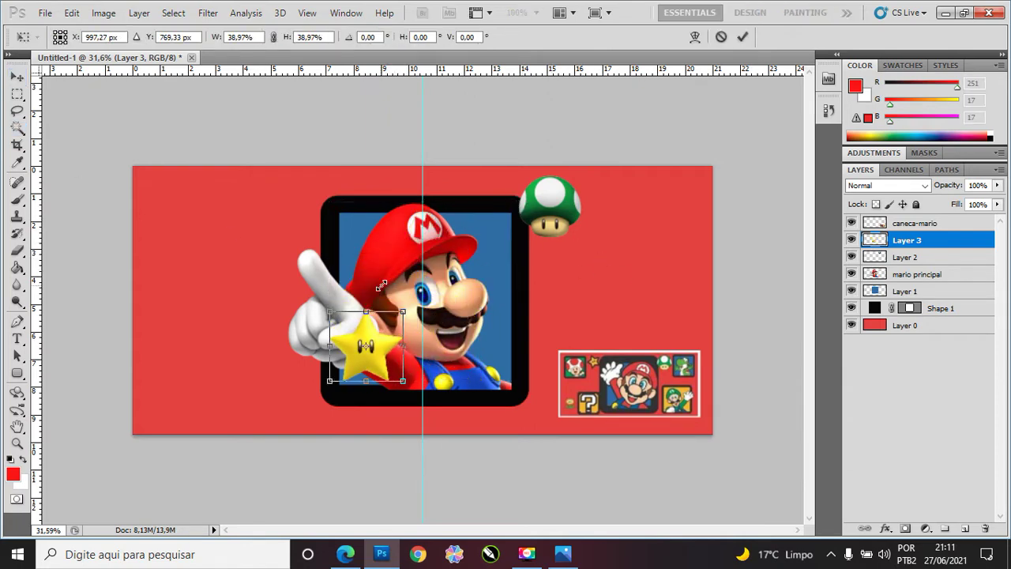
{"action": "left_click_drag", "start_coordinate": [391, 286], "coordinate": [338, 314]}
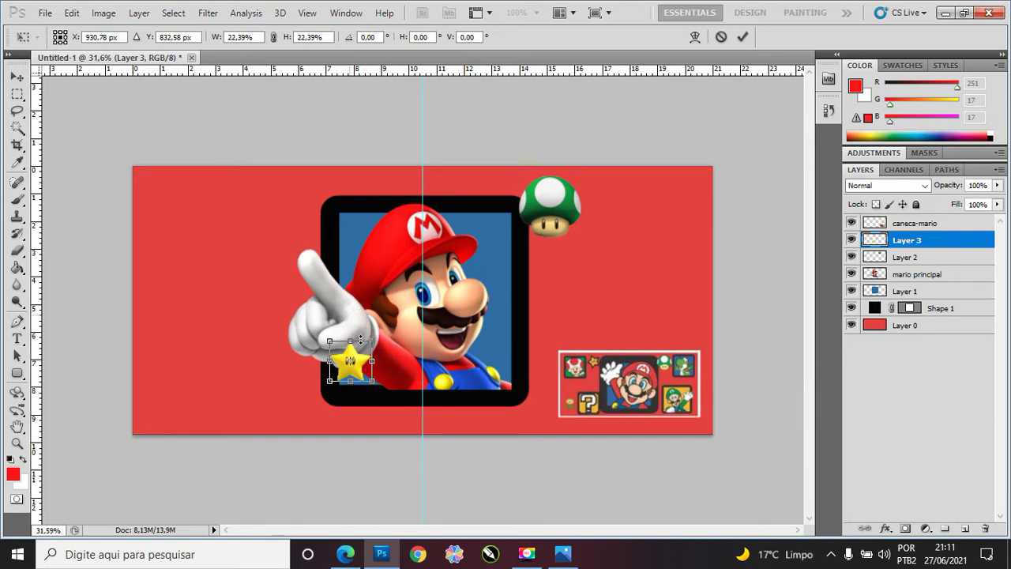
{"action": "left_click_drag", "start_coordinate": [366, 361], "coordinate": [298, 206]}
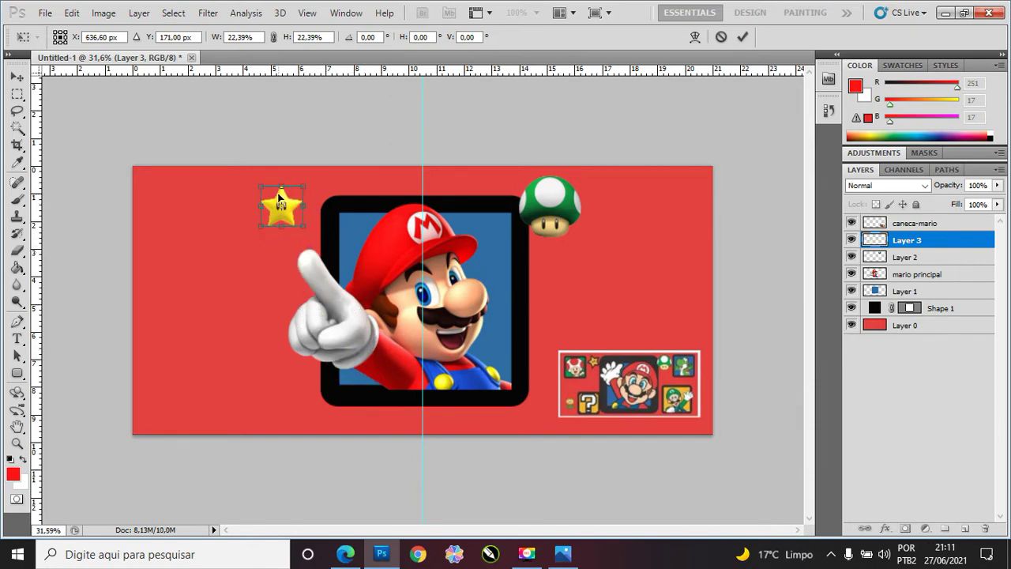
{"action": "key", "text": "Return"}
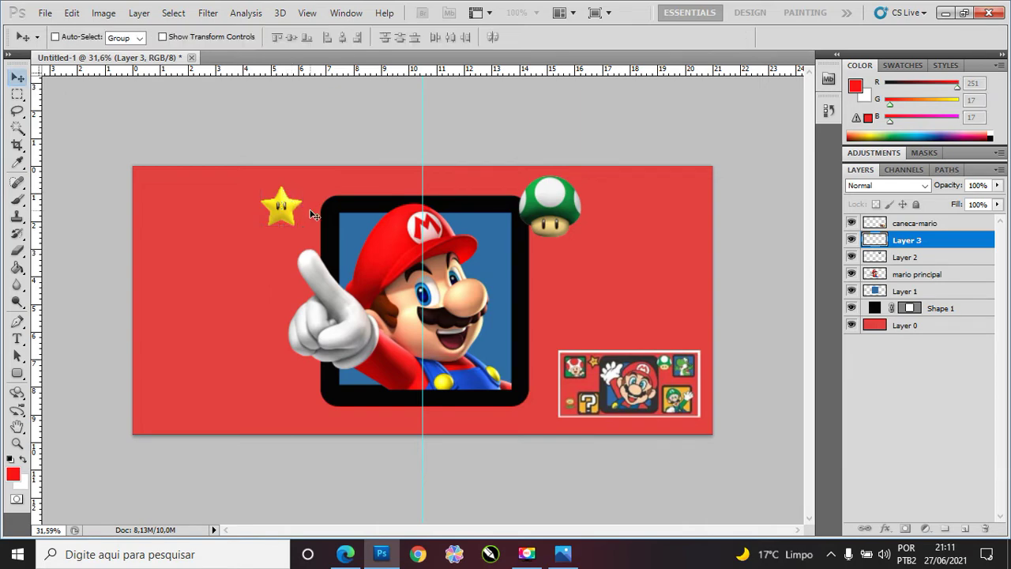
{"action": "key", "text": "ctrl+z"}
Step: Move the star toward the upper left, shrink it small, and tilt it
{"action": "left_click_drag", "start_coordinate": [444, 279], "coordinate": [294, 258]}
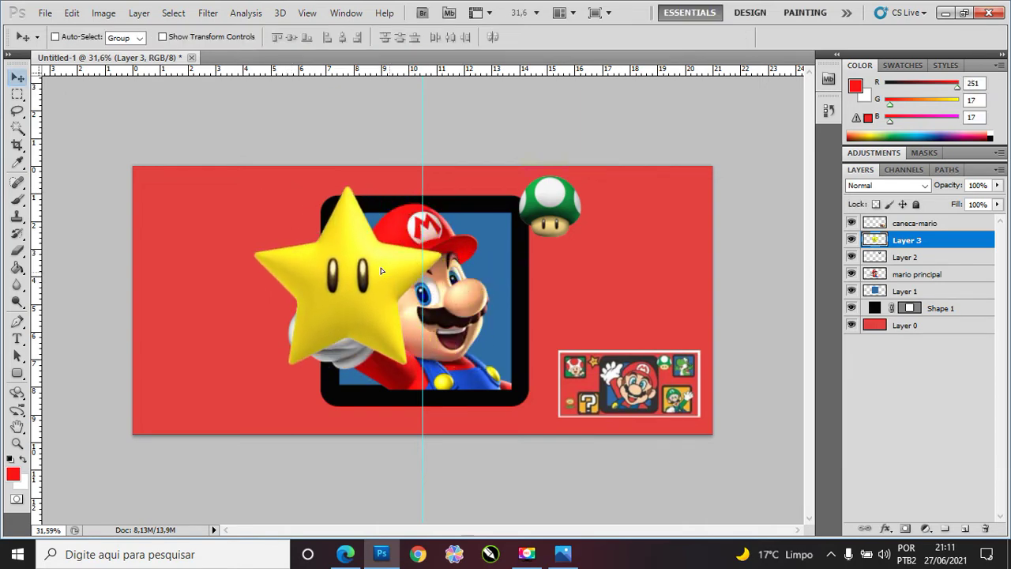
{"action": "key", "text": "ctrl+t"}
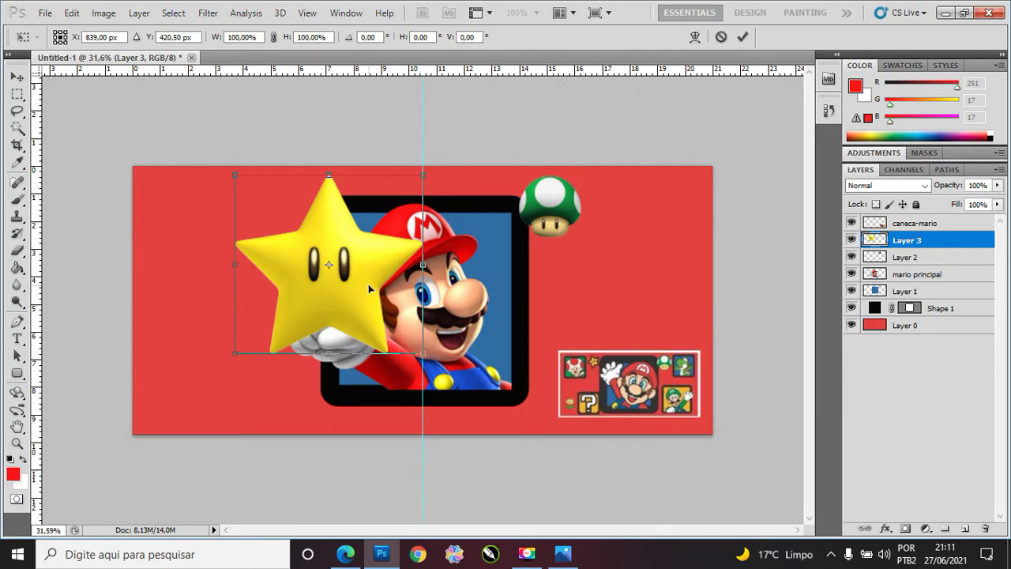
{"action": "left_click_drag", "start_coordinate": [369, 289], "coordinate": [361, 310]}
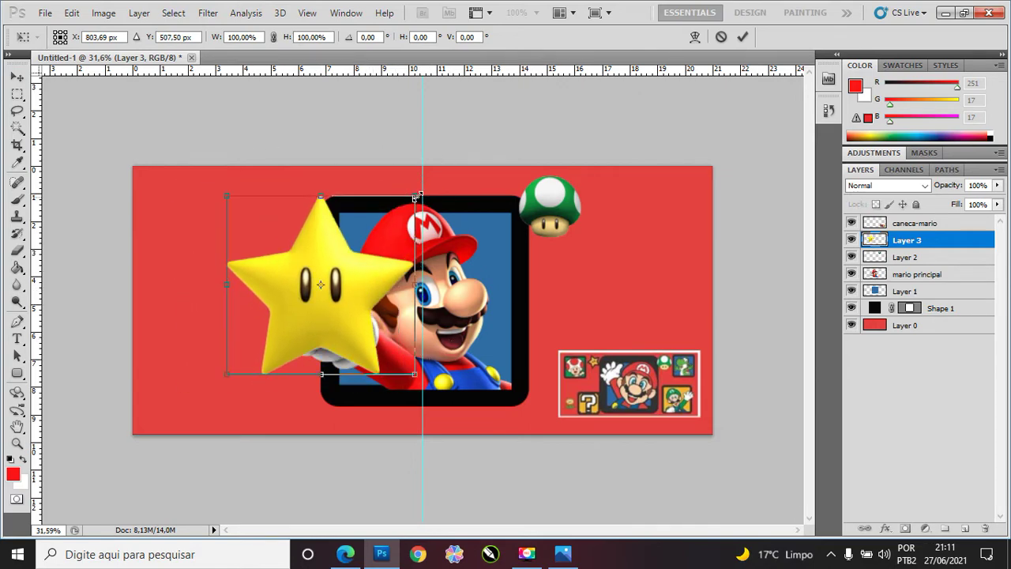
{"action": "mouse_move", "coordinate": [409, 199]}
{"action": "left_mouse_down"}
{"action": "mouse_move", "coordinate": [328, 290]}
{"action": "mouse_move", "coordinate": [263, 335]}
{"action": "mouse_move", "coordinate": [275, 329]}
{"action": "left_mouse_up"}
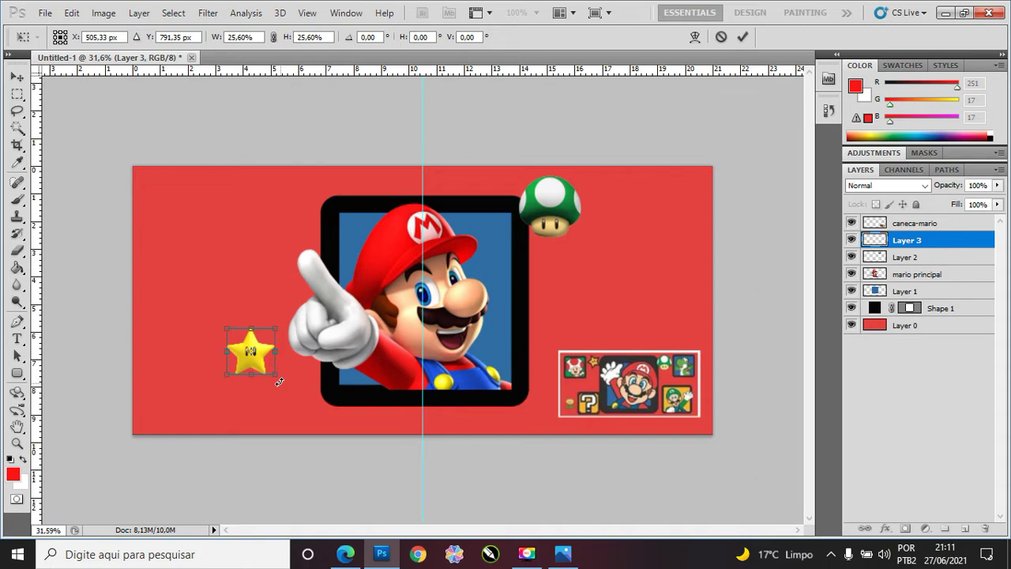
{"action": "mouse_move", "coordinate": [279, 382]}
{"action": "left_mouse_down"}
{"action": "mouse_move", "coordinate": [276, 336]}
{"action": "mouse_move", "coordinate": [280, 364]}
{"action": "left_mouse_up"}
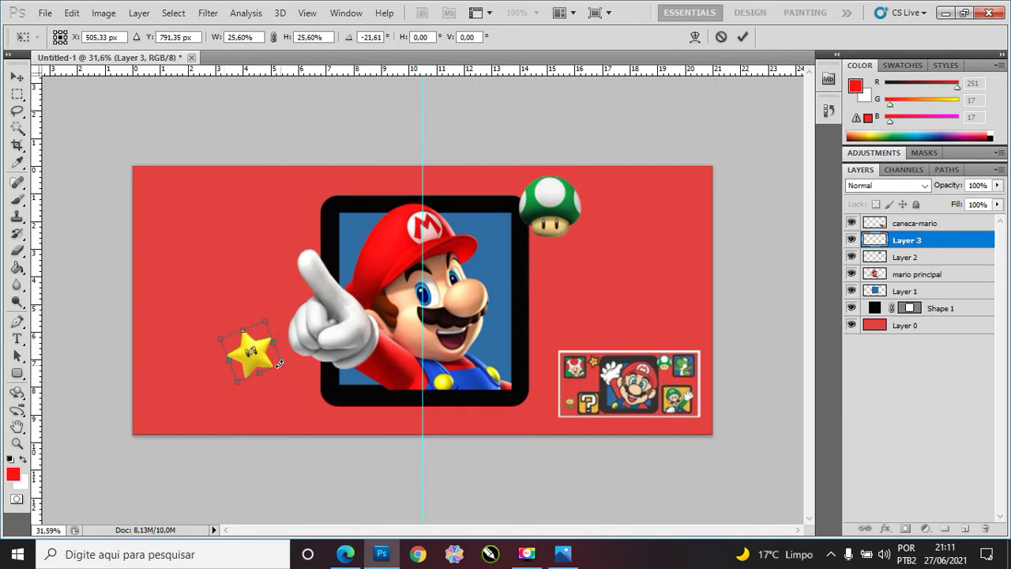
{"action": "key", "text": "Return"}
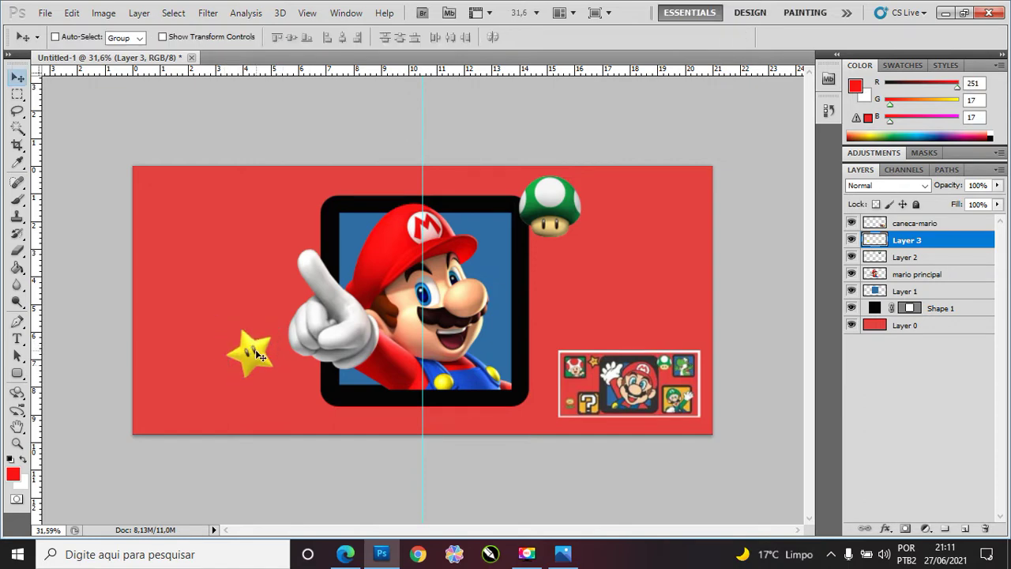
Step: Place the star at the black frame's top-left corner and slightly adjust the green mushroom's position
{"action": "mouse_move", "coordinate": [257, 355]}
{"action": "left_mouse_down"}
{"action": "mouse_move", "coordinate": [314, 213]}
{"action": "mouse_move", "coordinate": [302, 209]}
{"action": "left_mouse_up"}
{"action": "left_click_drag", "start_coordinate": [298, 202], "coordinate": [301, 215]}
{"action": "key", "text": "alt+["}
{"action": "left_click_drag", "start_coordinate": [562, 209], "coordinate": [564, 218]}
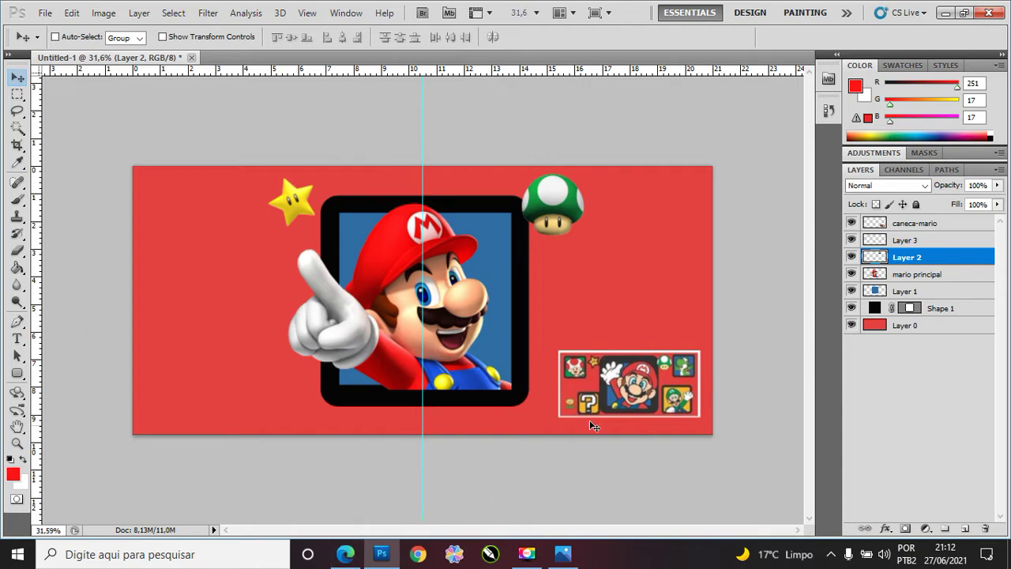
Step: Search Google Images for 'flor mario png'
{"action": "left_click", "coordinate": [346, 554]}
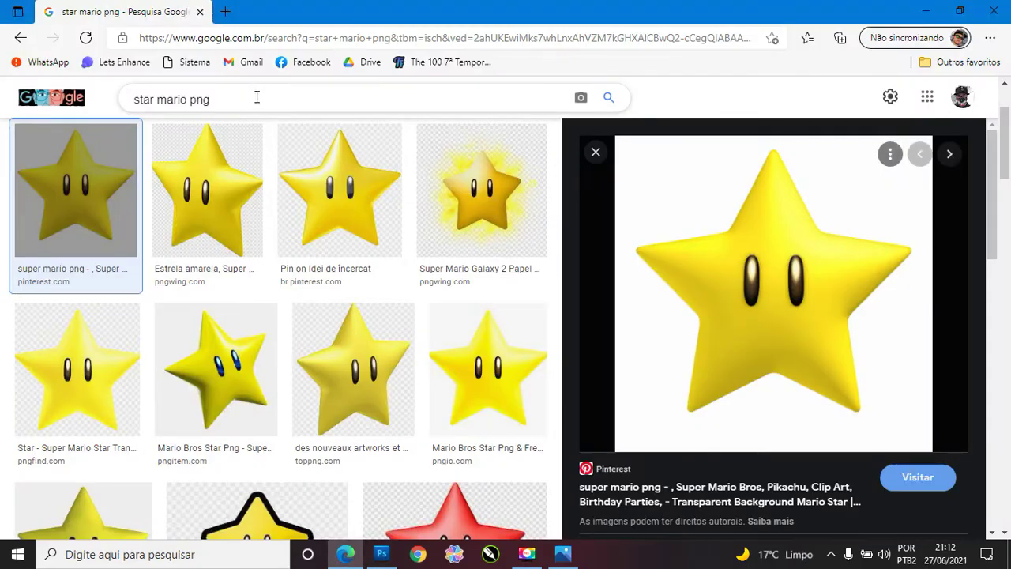
{"action": "left_click_drag", "start_coordinate": [265, 99], "coordinate": [95, 109]}
{"action": "type", "text": "flower png"}
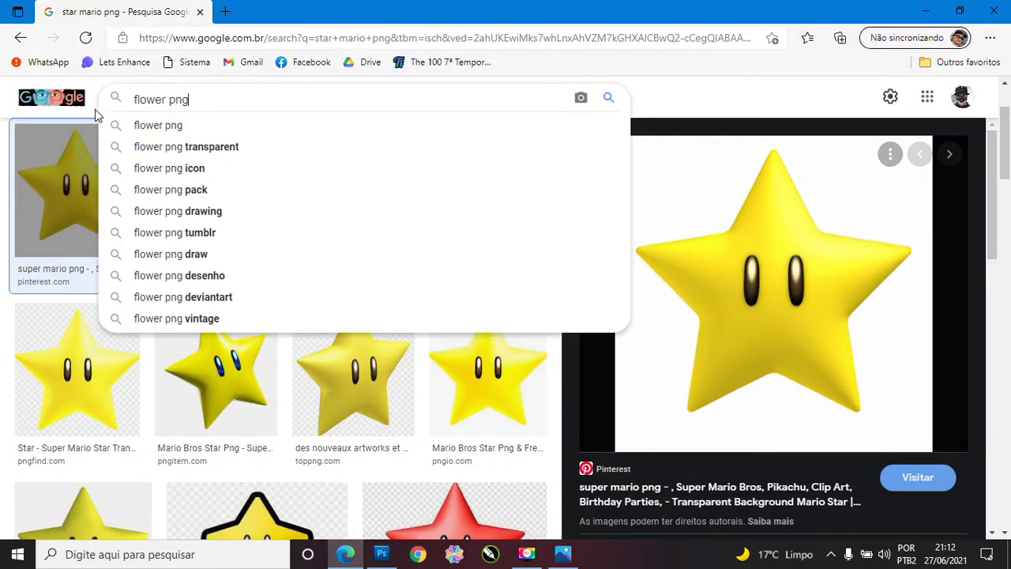
{"action": "key", "text": "BackSpace"}
{"action": "key", "text": "BackSpace"}
{"action": "key", "text": "BackSpace"}
{"action": "type", "text": "ma"}
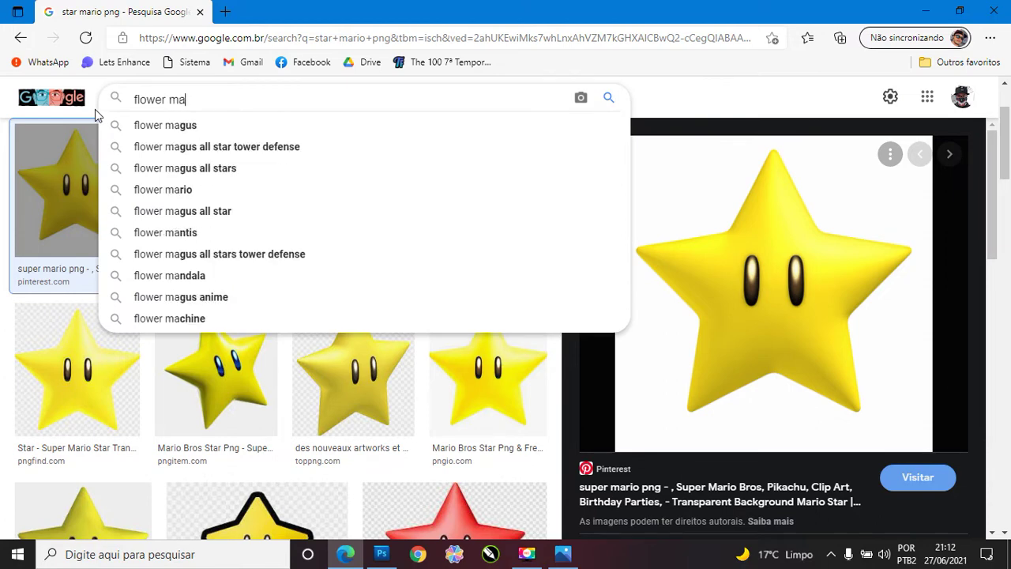
{"action": "type", "text": "rio png"}
{"action": "key", "text": "Return"}
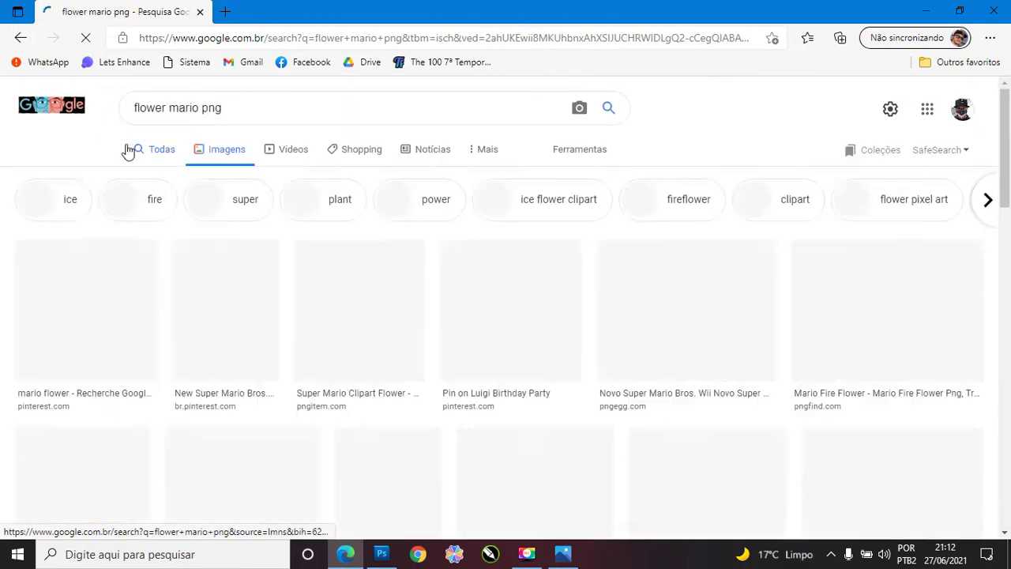
{"action": "triple_click", "coordinate": [177, 106]}
{"action": "type", "text": "flor mar"}
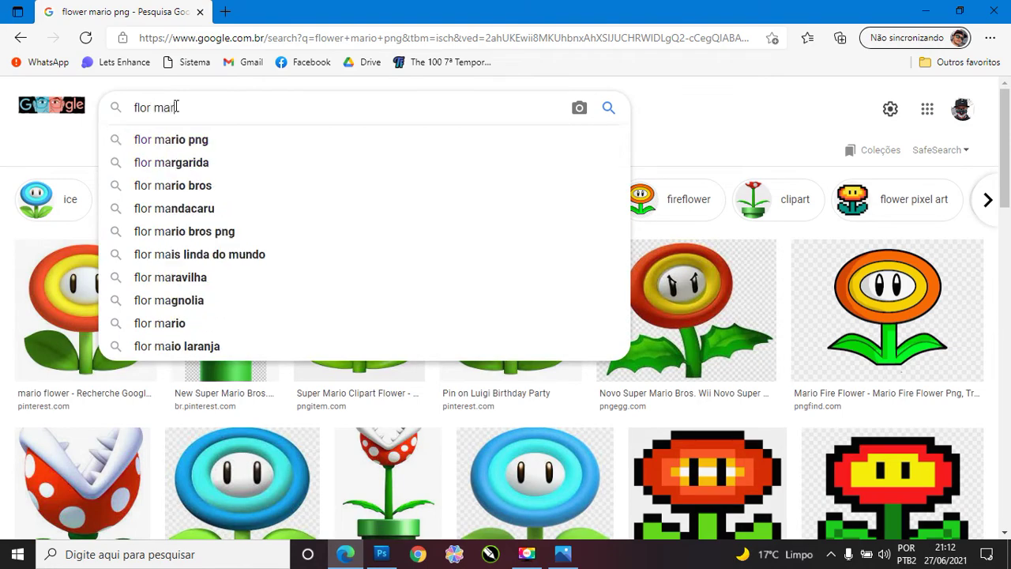
{"action": "type", "text": "io png"}
{"action": "key", "text": "Return"}
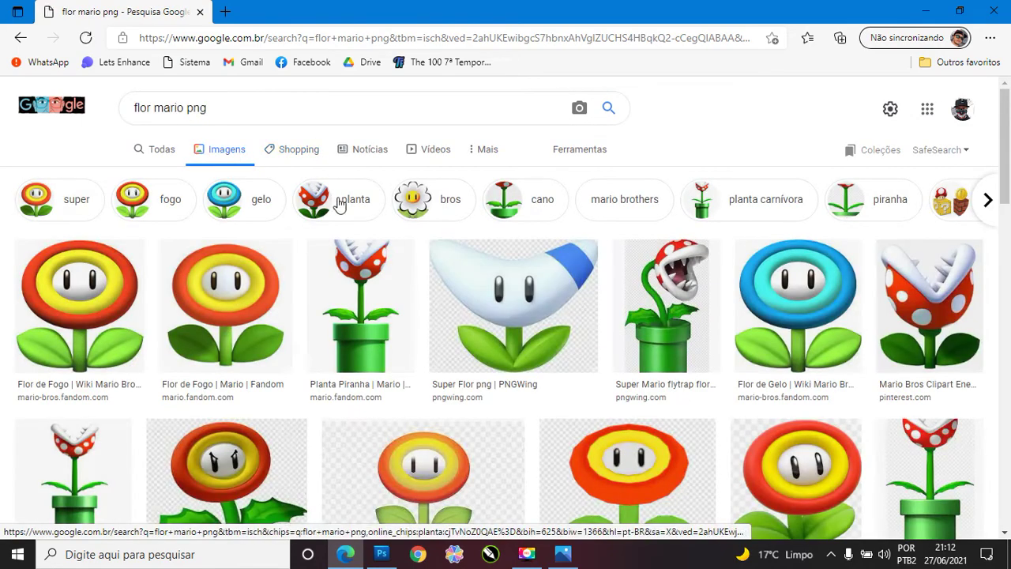
Step: Browse the results and open the red fire flower in a large preview
{"action": "scroll", "coordinate": [297, 237], "scroll_direction": "down", "scroll_amount": 1}
{"action": "scroll", "coordinate": [490, 221], "scroll_direction": "up", "scroll_amount": 2}
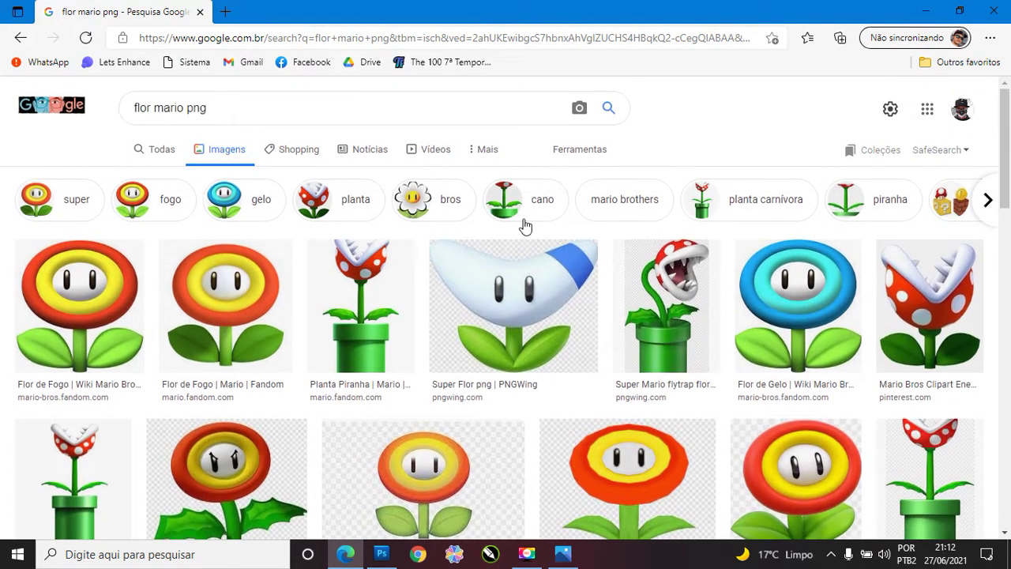
{"action": "key", "text": "alt+Tab"}
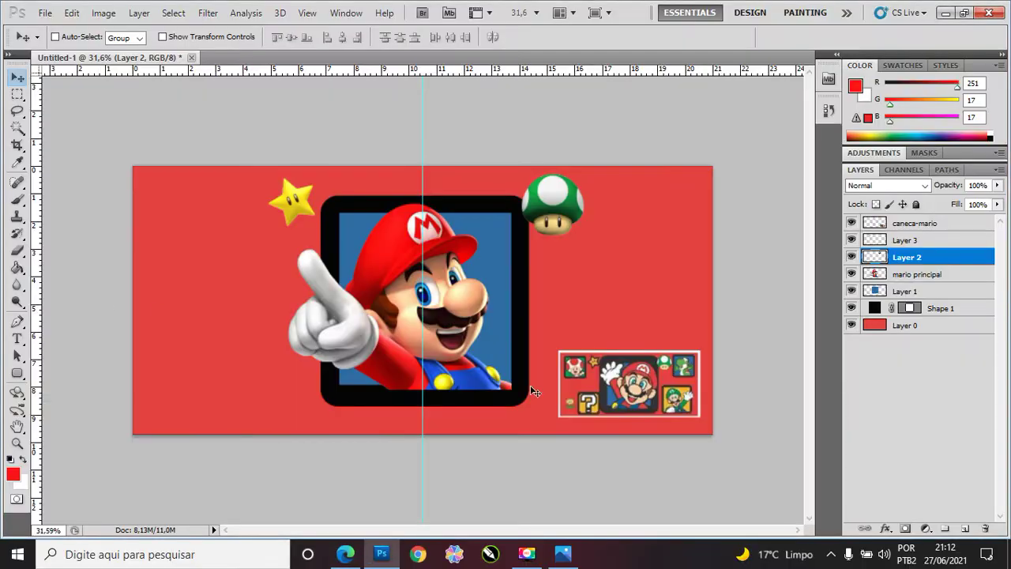
{"action": "key", "text": "alt+Tab"}
{"action": "left_click", "coordinate": [91, 320]}
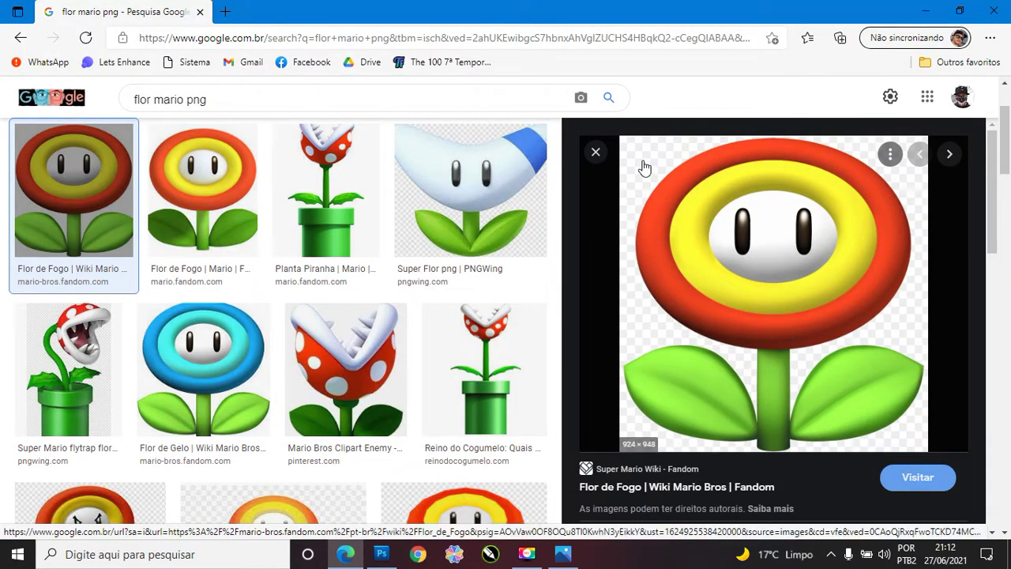
Step: Save the fire flower image, then copy it and paste it into the Photoshop banner
{"action": "right_click", "coordinate": [747, 231]}
{"action": "left_click", "coordinate": [816, 388]}
{"action": "key", "text": "Return"}
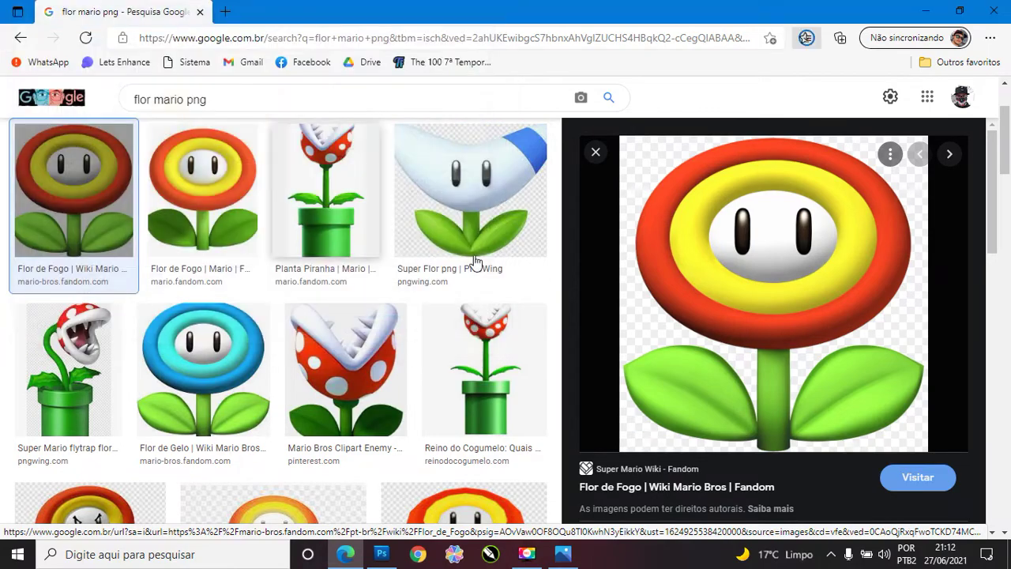
{"action": "right_click", "coordinate": [735, 188]}
{"action": "left_click", "coordinate": [793, 410]}
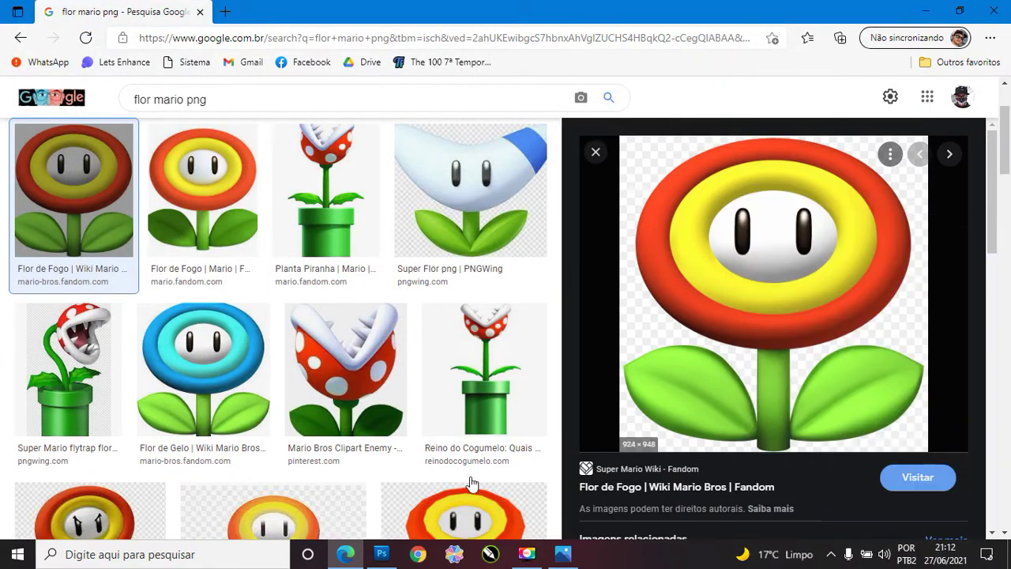
{"action": "left_click", "coordinate": [381, 554]}
{"action": "key", "text": "ctrl+v"}
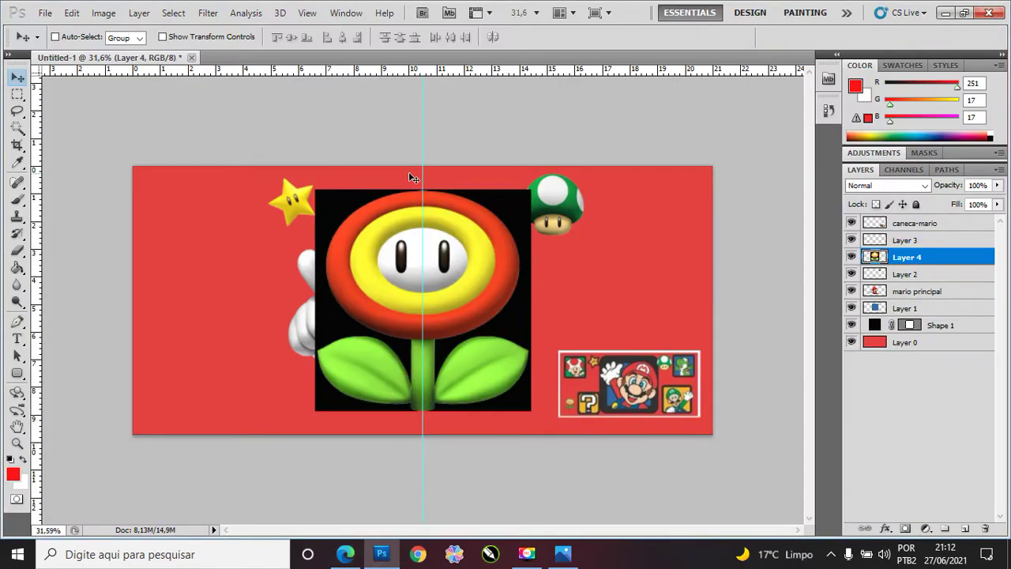
Step: Replace the paste with the saved Fireflower file, shrunk to 3.77% in the bottom-left corner
{"action": "key", "text": "ctrl+z"}
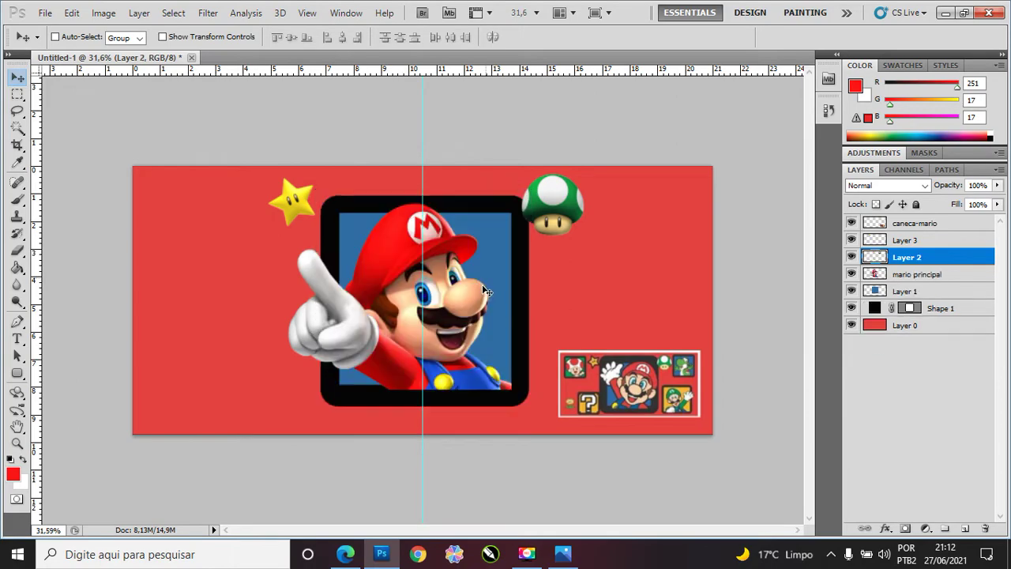
{"action": "key", "text": "super+d"}
{"action": "mouse_move", "coordinate": [80, 306]}
{"action": "left_mouse_down"}
{"action": "mouse_move", "coordinate": [411, 560]}
{"action": "mouse_move", "coordinate": [451, 277]}
{"action": "left_mouse_up"}
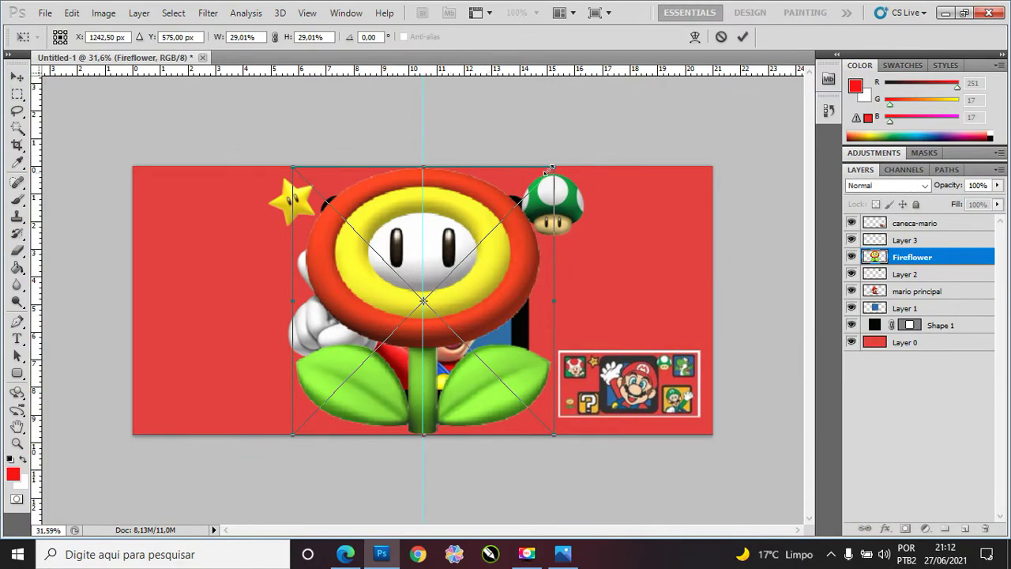
{"action": "left_click_drag", "start_coordinate": [539, 177], "coordinate": [301, 374]}
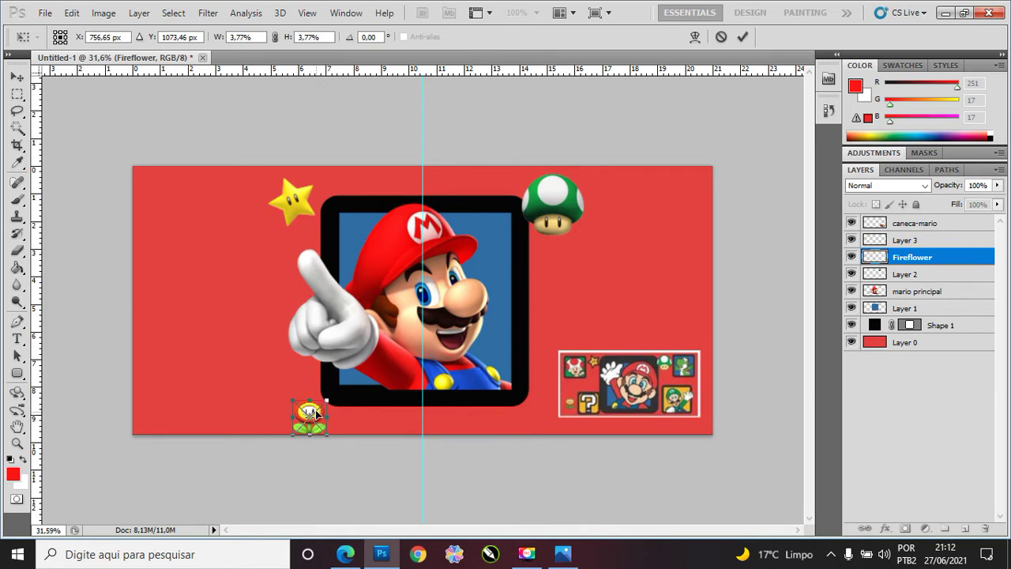
{"action": "mouse_move", "coordinate": [309, 411]}
{"action": "left_mouse_down"}
{"action": "mouse_move", "coordinate": [209, 395]}
{"action": "mouse_move", "coordinate": [164, 401]}
{"action": "left_mouse_up"}
{"action": "key", "text": "Return"}
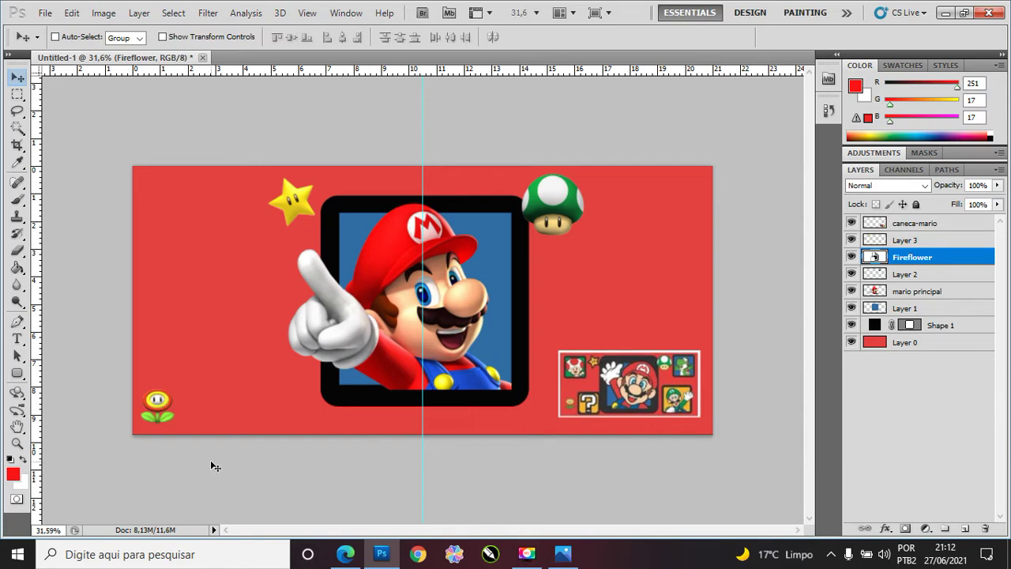
{"action": "key", "text": "shift+Right"}
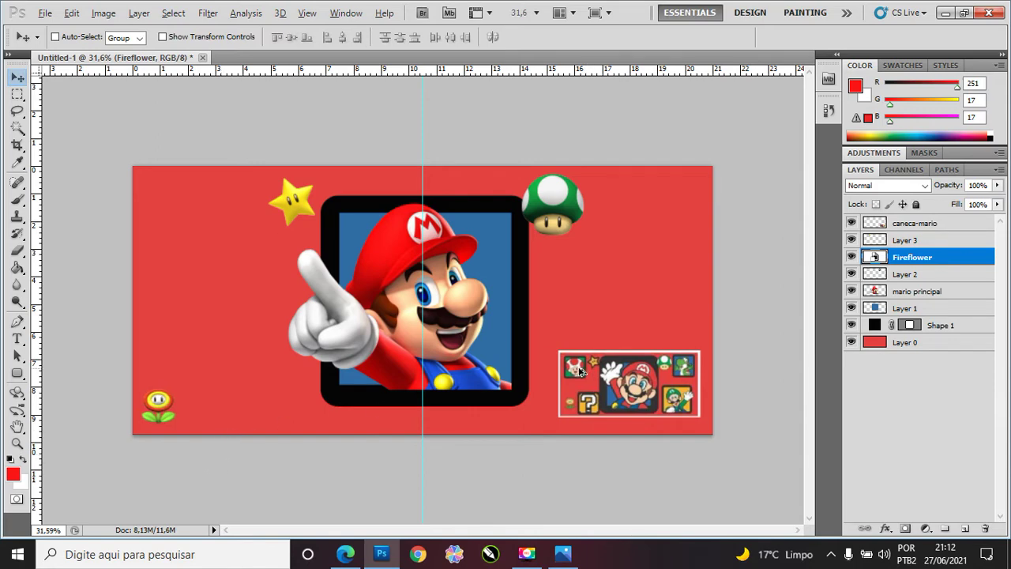
{"action": "scroll", "coordinate": [580, 371], "scroll_direction": "up", "scroll_amount": 1}
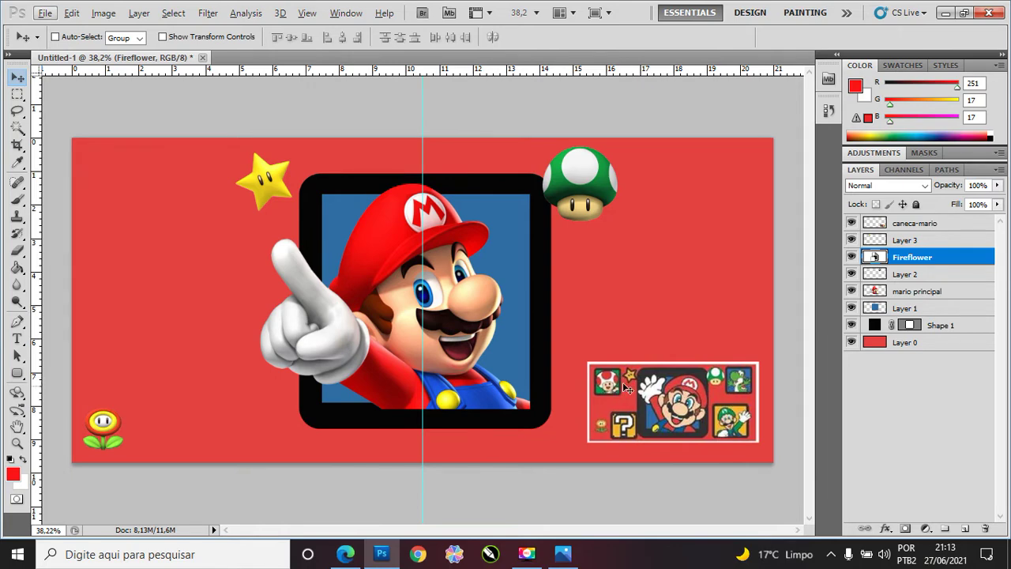
Step: Duplicate Layer 1 and Shape 1, move the copy top-left and scale it to 54.6%
{"action": "left_click", "coordinate": [16, 77]}
{"action": "left_click", "coordinate": [917, 310]}
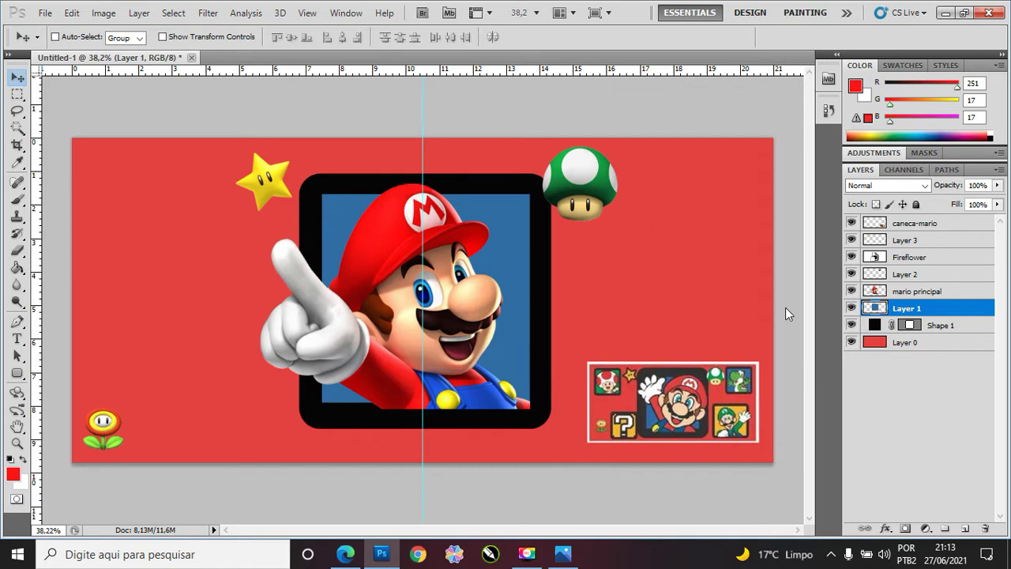
{"action": "left_click", "coordinate": [948, 326], "text": "shift"}
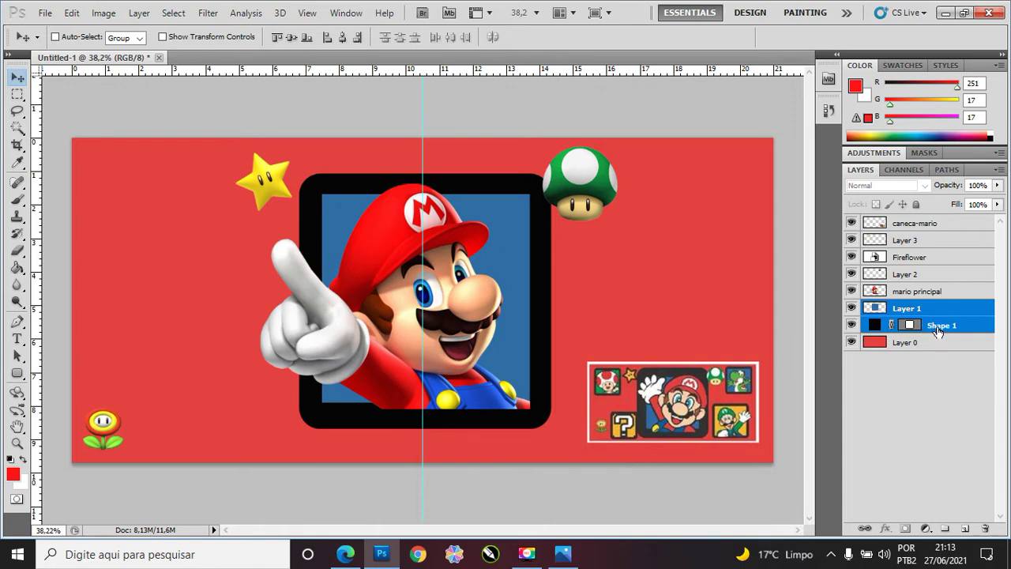
{"action": "left_click_drag", "start_coordinate": [938, 330], "coordinate": [937, 341]}
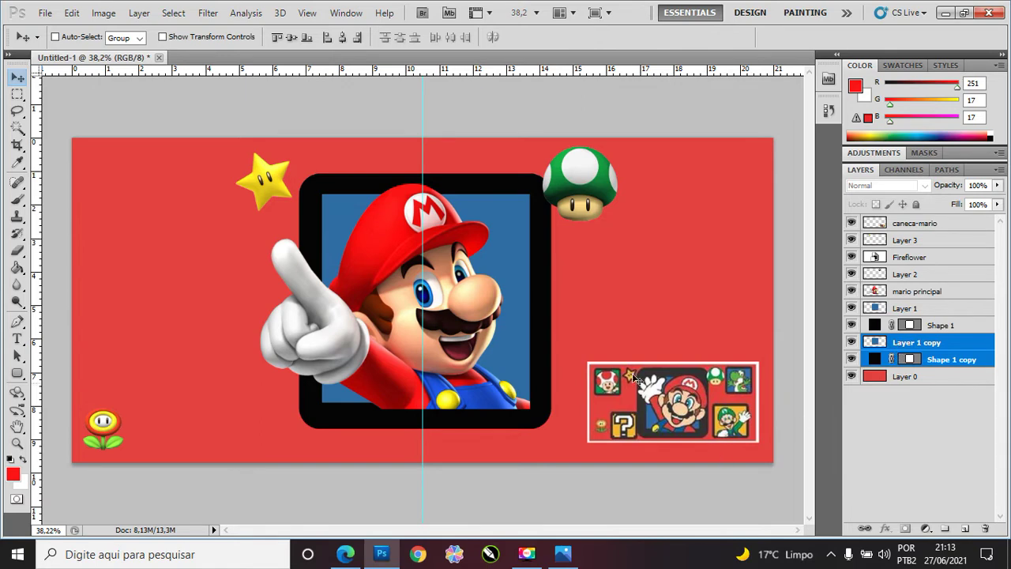
{"action": "left_click_drag", "start_coordinate": [547, 346], "coordinate": [340, 324]}
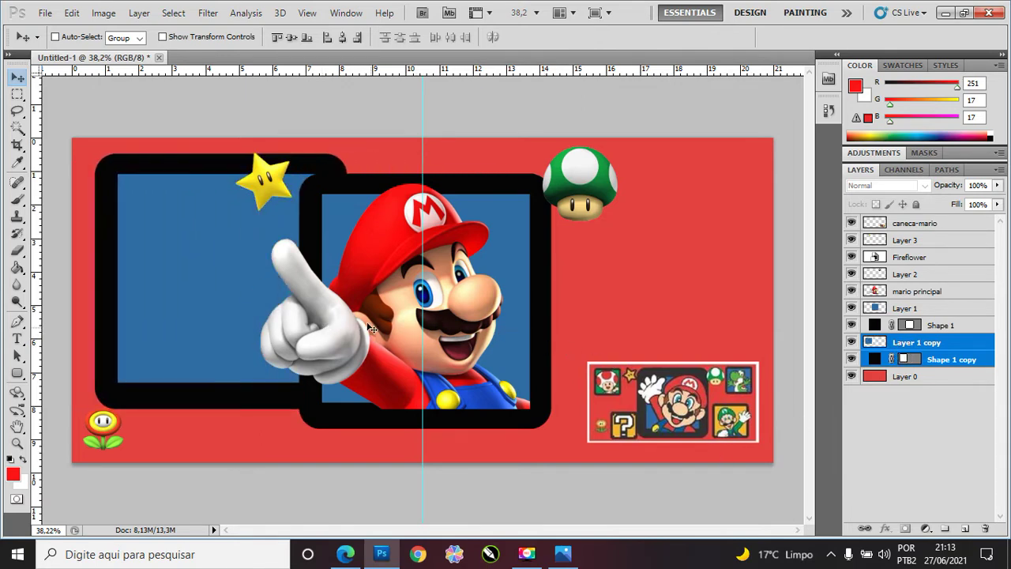
{"action": "key", "text": "ctrl+t"}
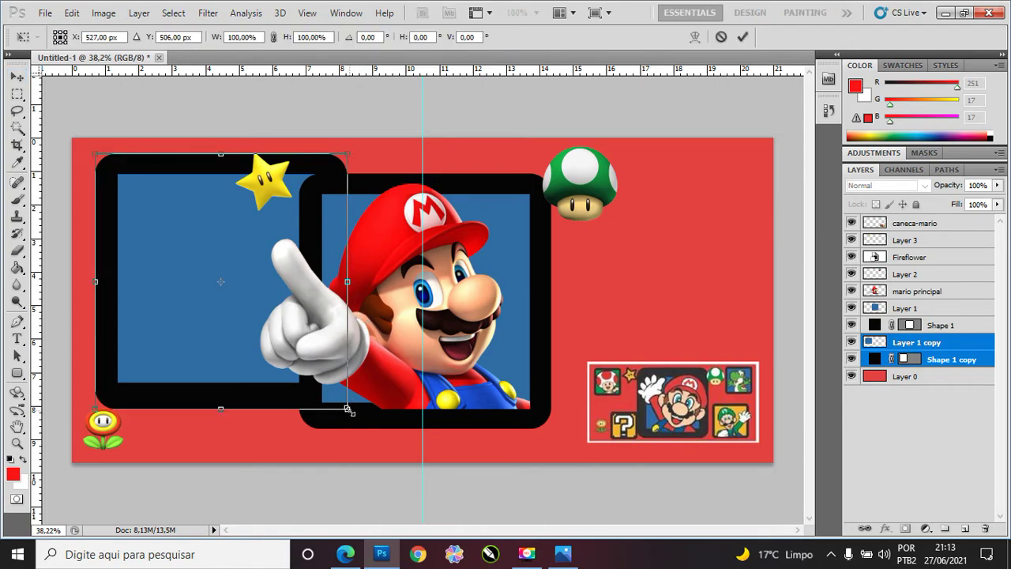
{"action": "mouse_move", "coordinate": [348, 410]}
{"action": "left_mouse_down"}
{"action": "mouse_move", "coordinate": [212, 273]}
{"action": "mouse_move", "coordinate": [239, 290]}
{"action": "left_mouse_up"}
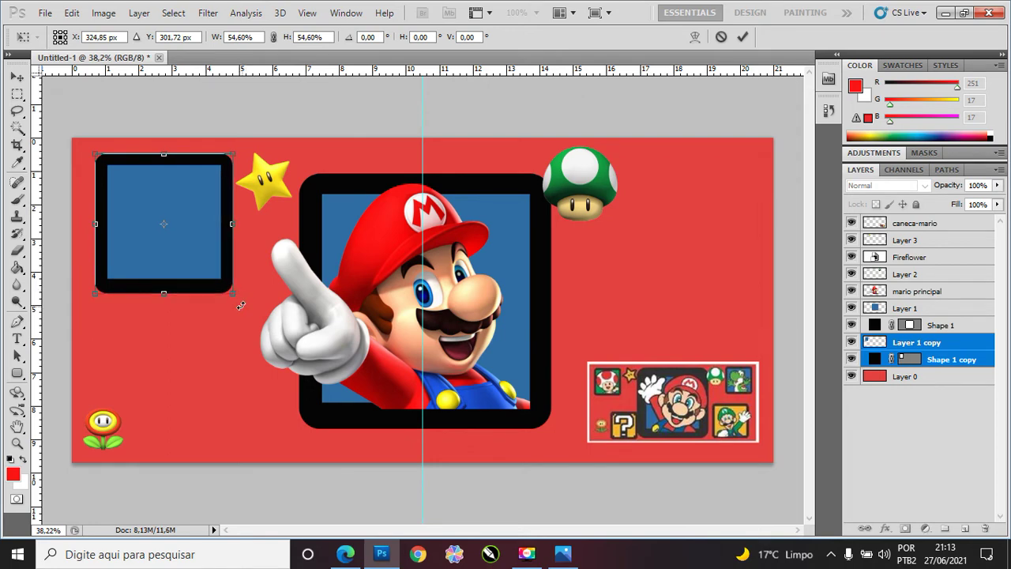
{"action": "key", "text": "Return"}
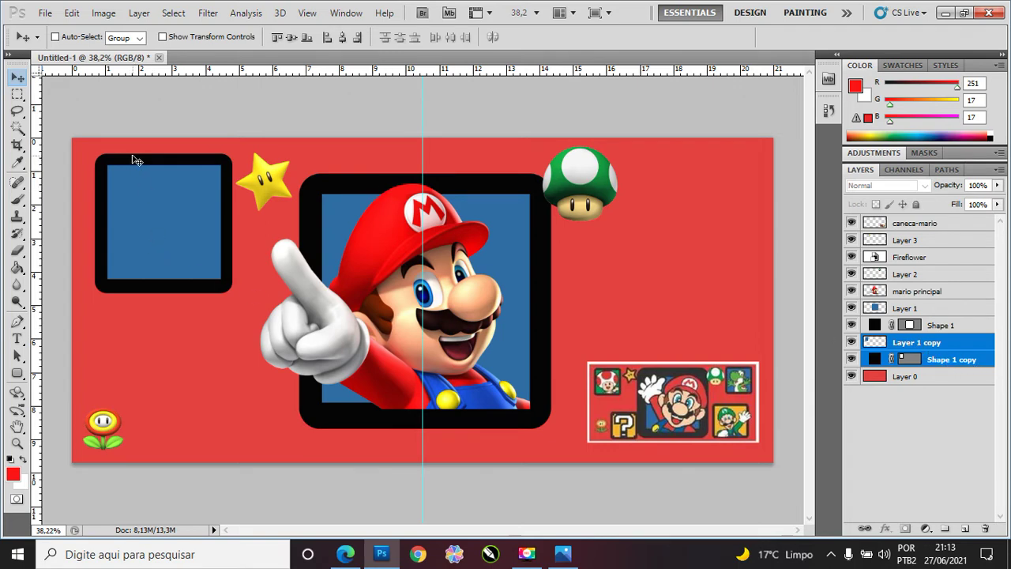
{"action": "left_click", "coordinate": [923, 345]}
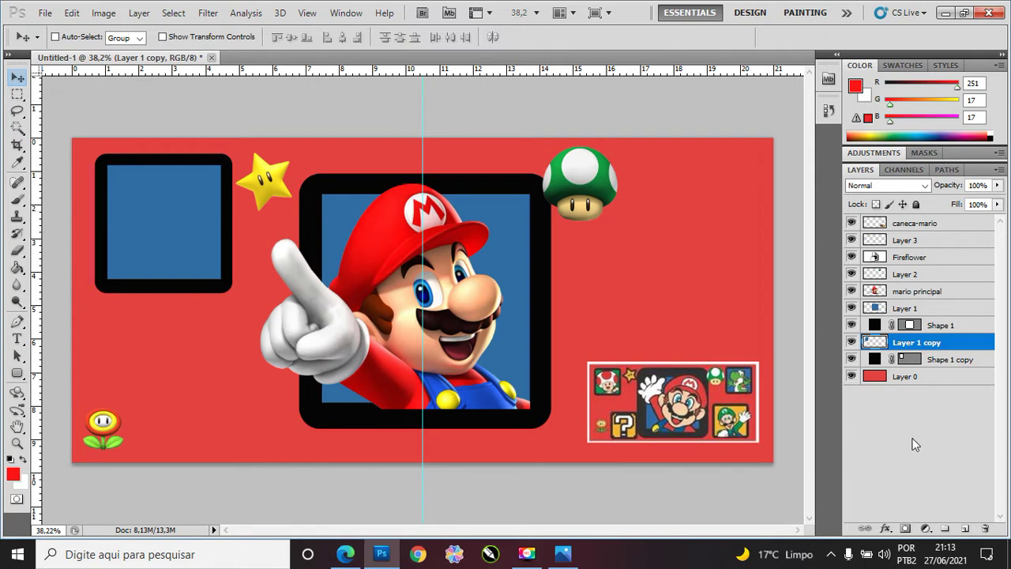
Step: Enlarge the copy's inner square so it fills its small frame
{"action": "key", "text": "ctrl+t"}
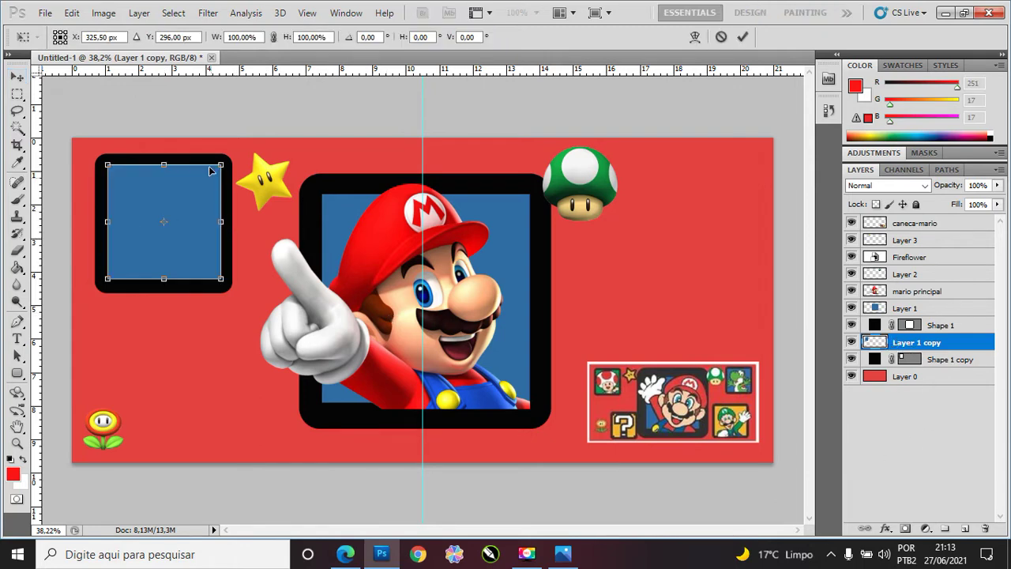
{"action": "left_click_drag", "start_coordinate": [225, 161], "coordinate": [233, 155]}
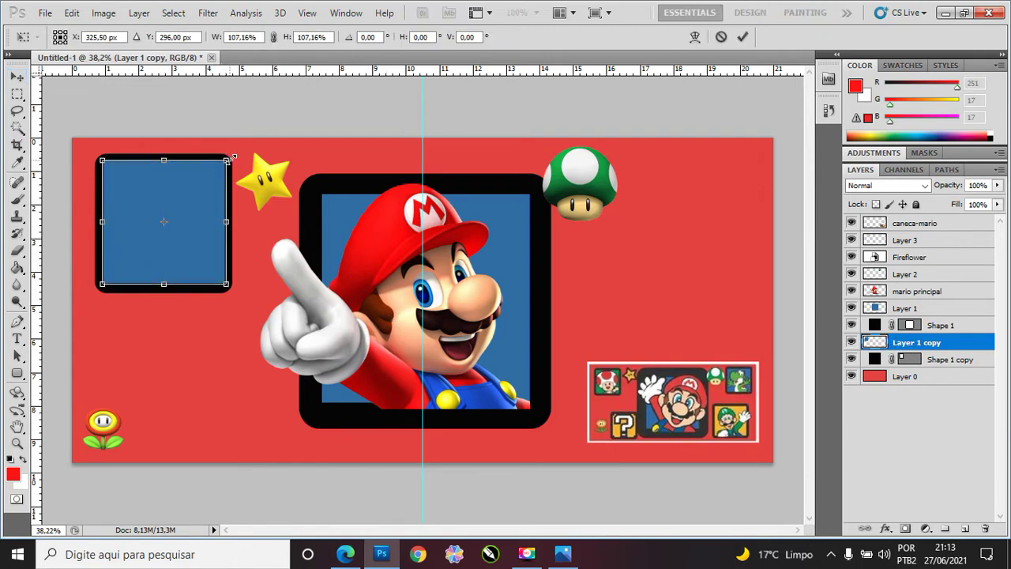
{"action": "key", "text": "Return"}
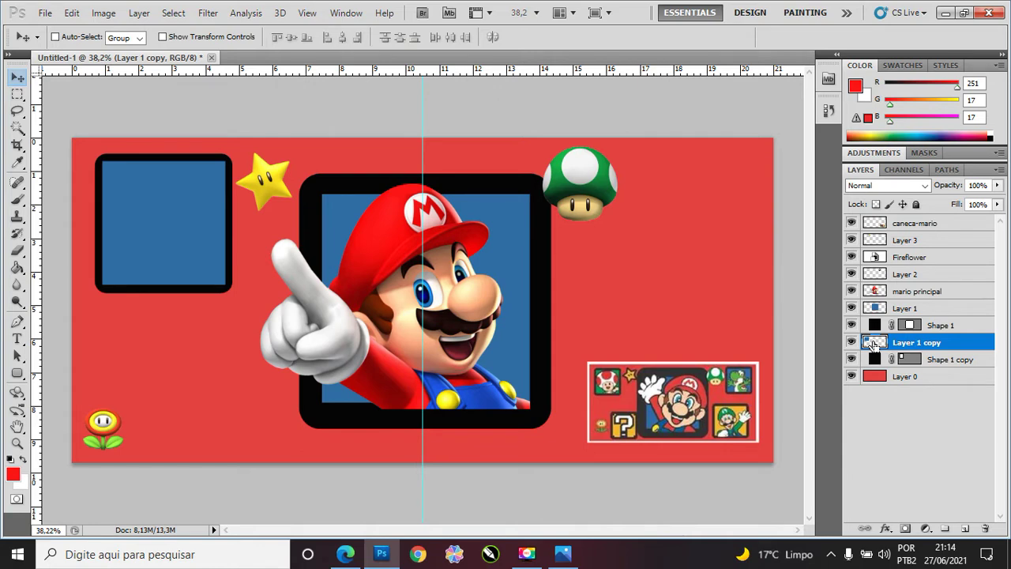
Step: Fill the small frame's inner square with green and deselect
{"action": "left_click", "coordinate": [872, 344], "text": "ctrl"}
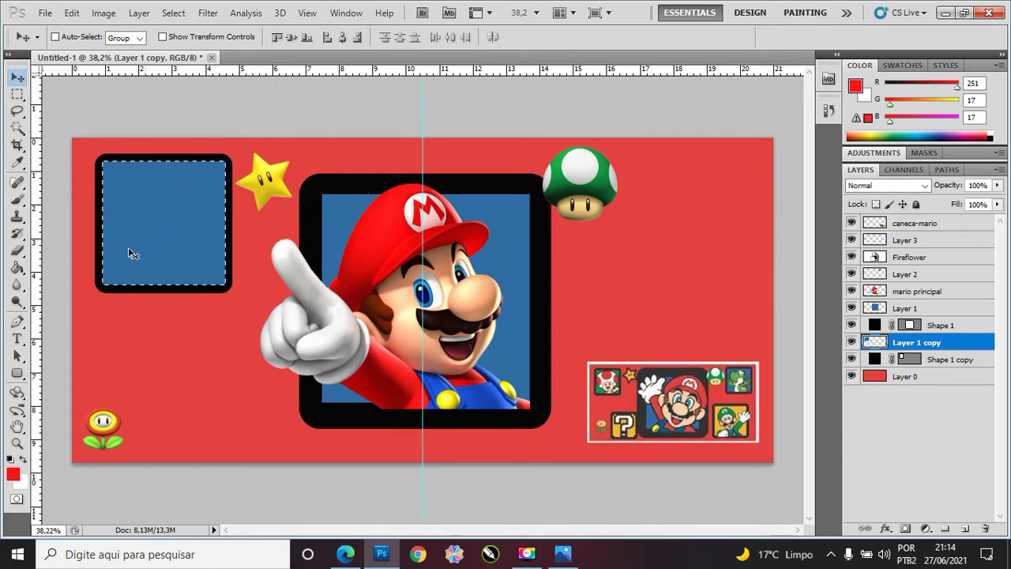
{"action": "left_click", "coordinate": [14, 474]}
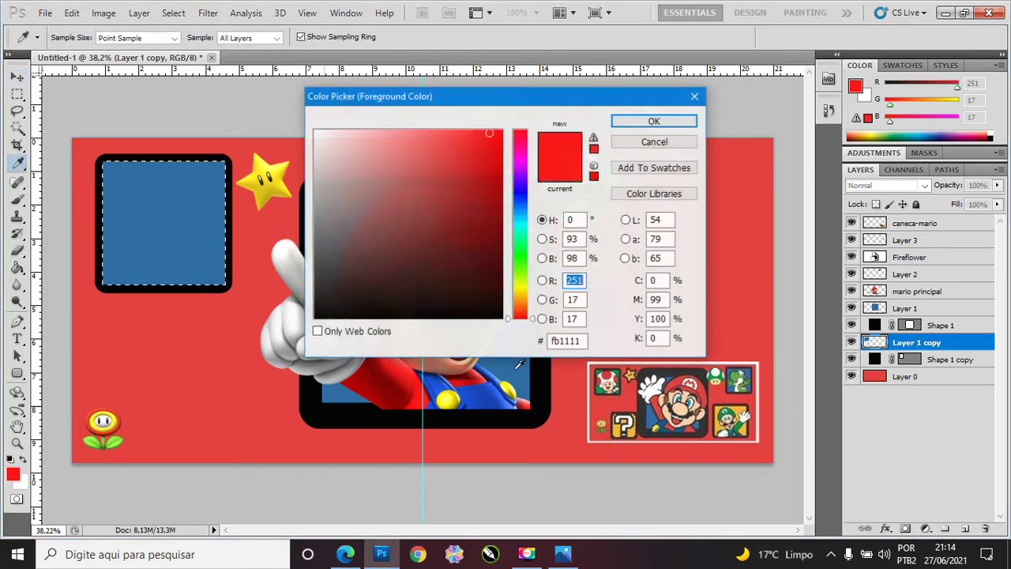
{"action": "left_click", "coordinate": [607, 385]}
{"action": "key", "text": "Return"}
{"action": "key", "text": "v"}
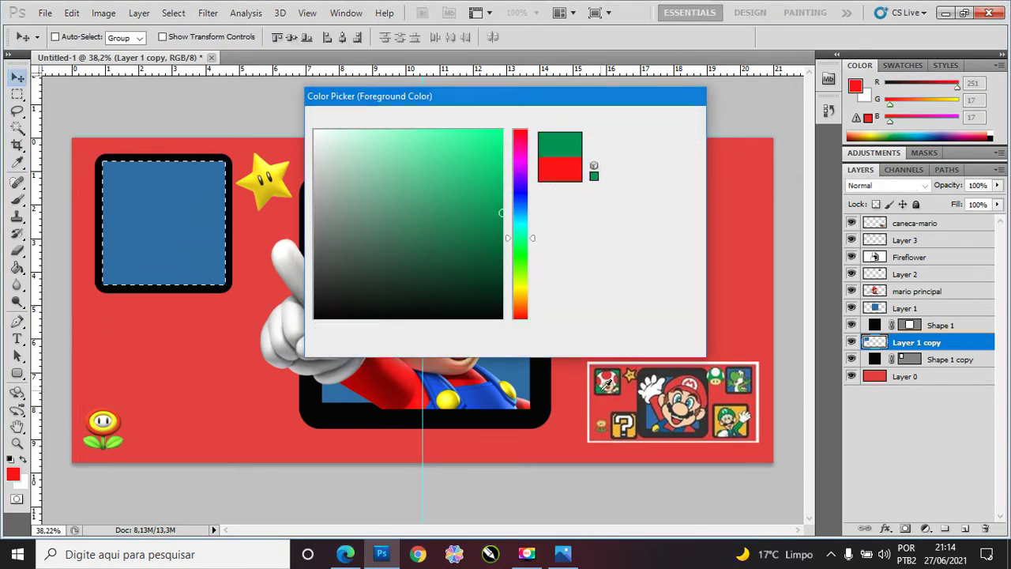
{"action": "key", "text": "shift+F5"}
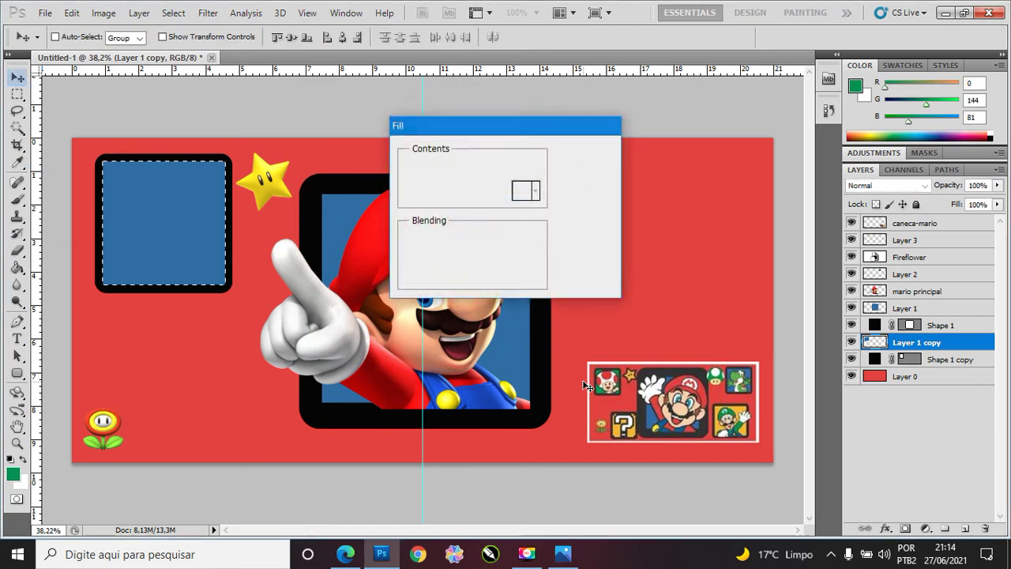
{"action": "key", "text": "Return"}
{"action": "key", "text": "ctrl+d"}
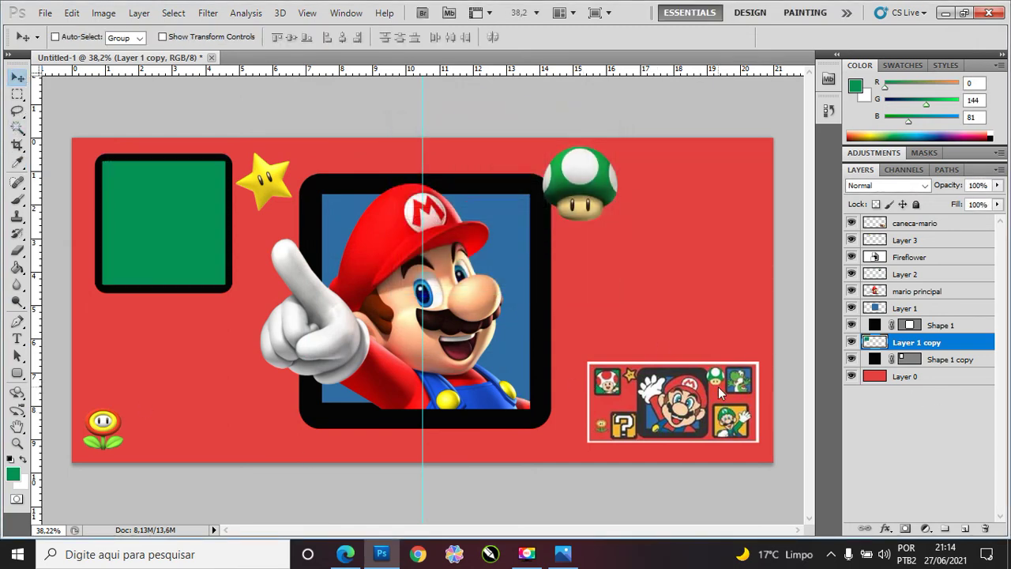
Step: Duplicate the green frame below the first, scaled to about 92% beside Mario's hand
{"action": "left_click", "coordinate": [942, 361], "text": "shift"}
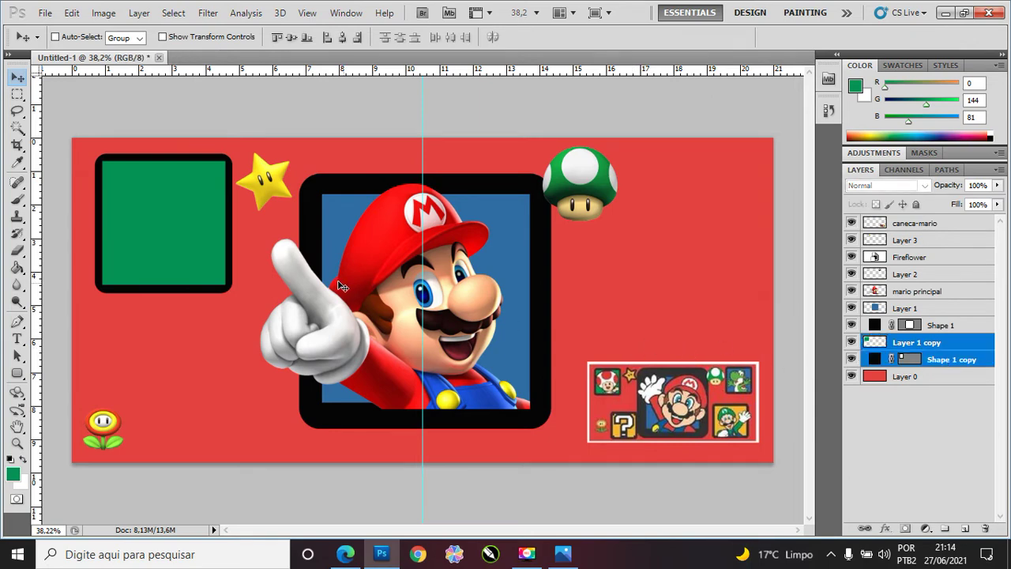
{"action": "left_click", "coordinate": [912, 348]}
{"action": "left_click", "coordinate": [934, 364], "text": "shift"}
{"action": "mouse_move", "coordinate": [192, 261]}
{"action": "left_mouse_down"}
{"action": "mouse_move", "coordinate": [232, 407]}
{"action": "mouse_move", "coordinate": [236, 399]}
{"action": "left_mouse_up"}
{"action": "key", "text": "ctrl+j"}
{"action": "key", "text": "ctrl+t"}
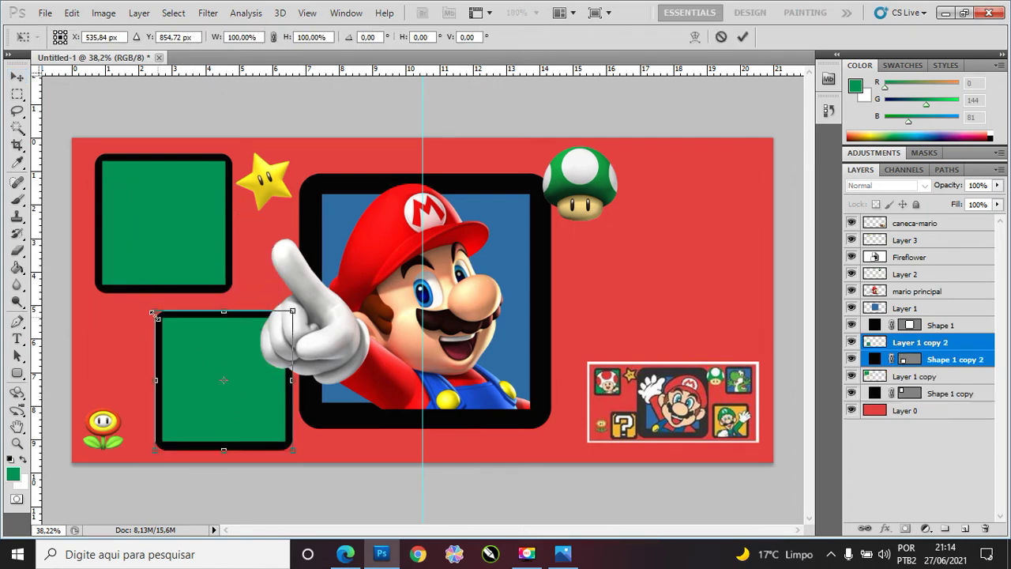
{"action": "left_click_drag", "start_coordinate": [157, 312], "coordinate": [164, 321]}
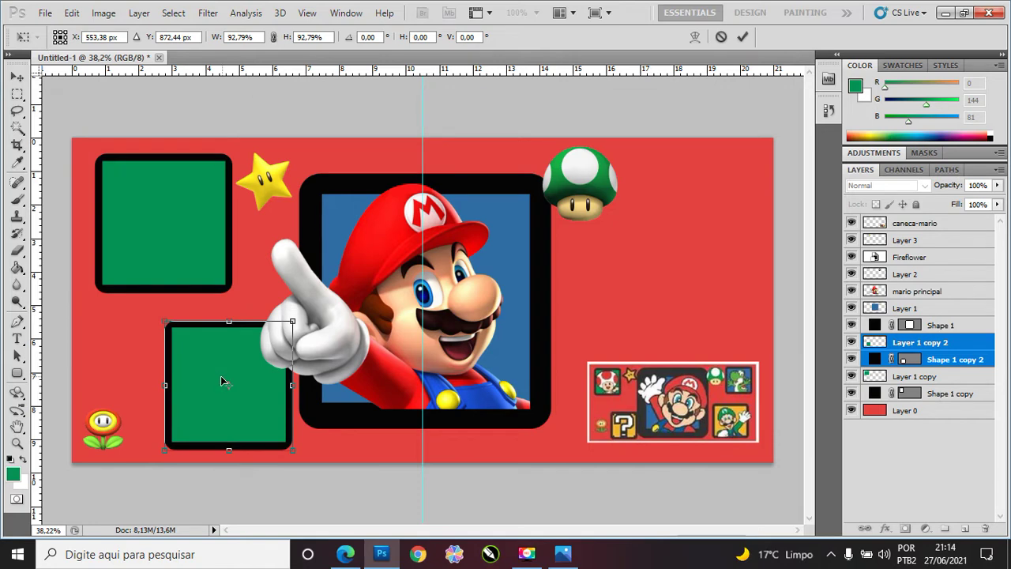
{"action": "left_click_drag", "start_coordinate": [221, 375], "coordinate": [207, 387]}
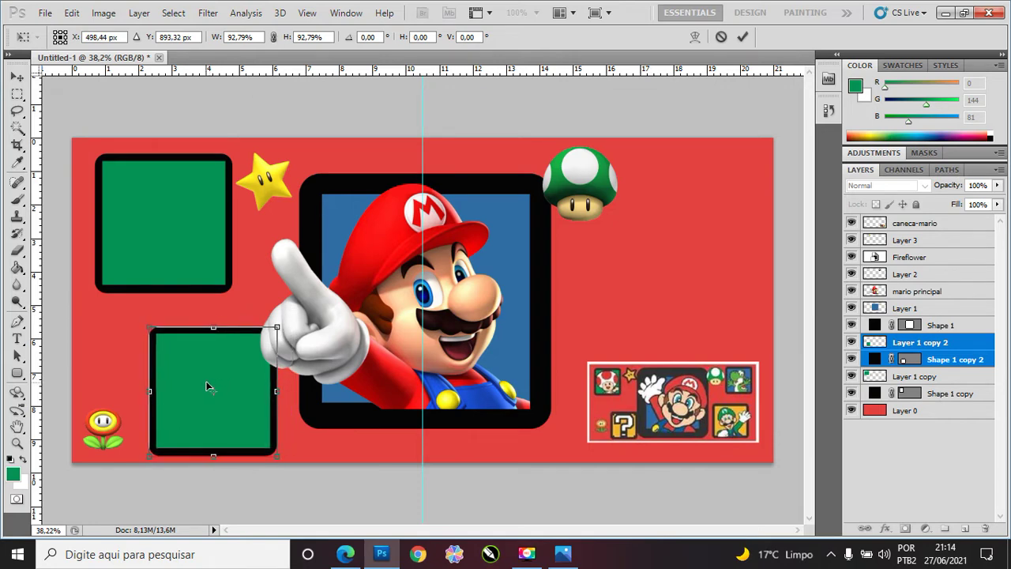
{"action": "left_click_drag", "start_coordinate": [283, 390], "coordinate": [259, 398]}
{"action": "key", "text": "Return"}
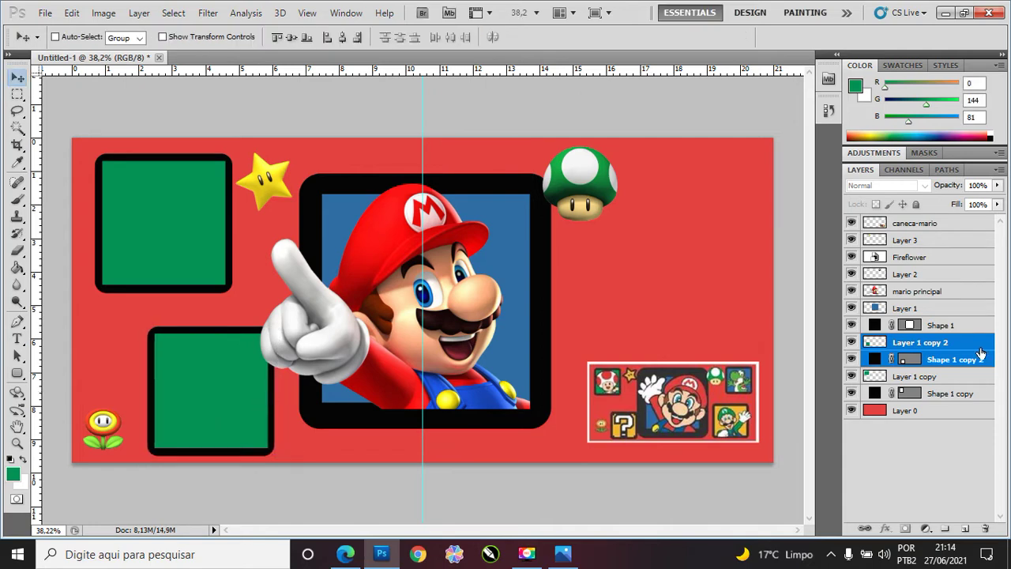
{"action": "left_click", "coordinate": [980, 356]}
{"action": "left_click", "coordinate": [885, 344]}
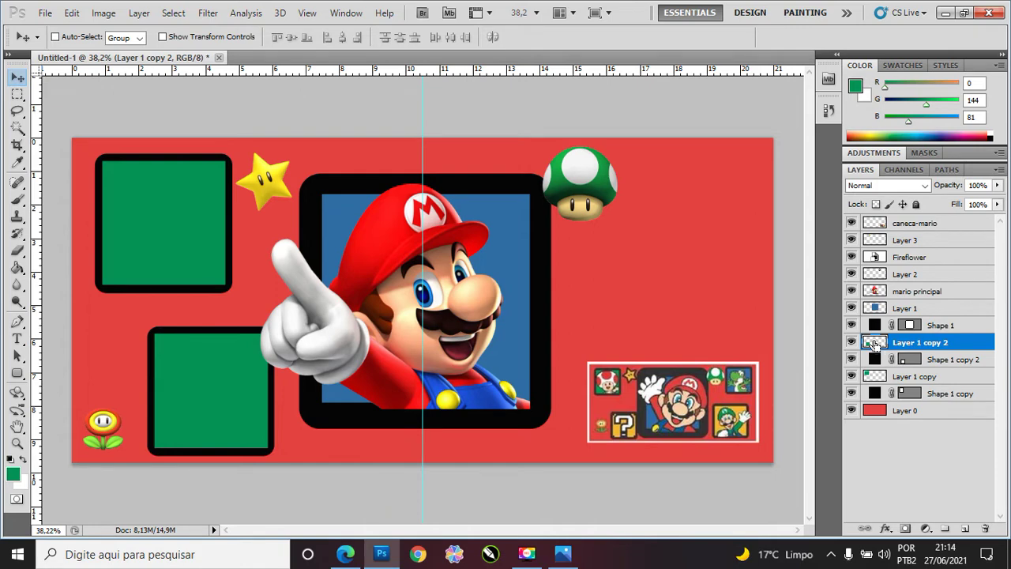
Step: Fill the lower frame's inner square with yellow sampled from the question block, then deselect
{"action": "left_click", "coordinate": [875, 342], "text": "ctrl"}
{"action": "left_click", "coordinate": [13, 473]}
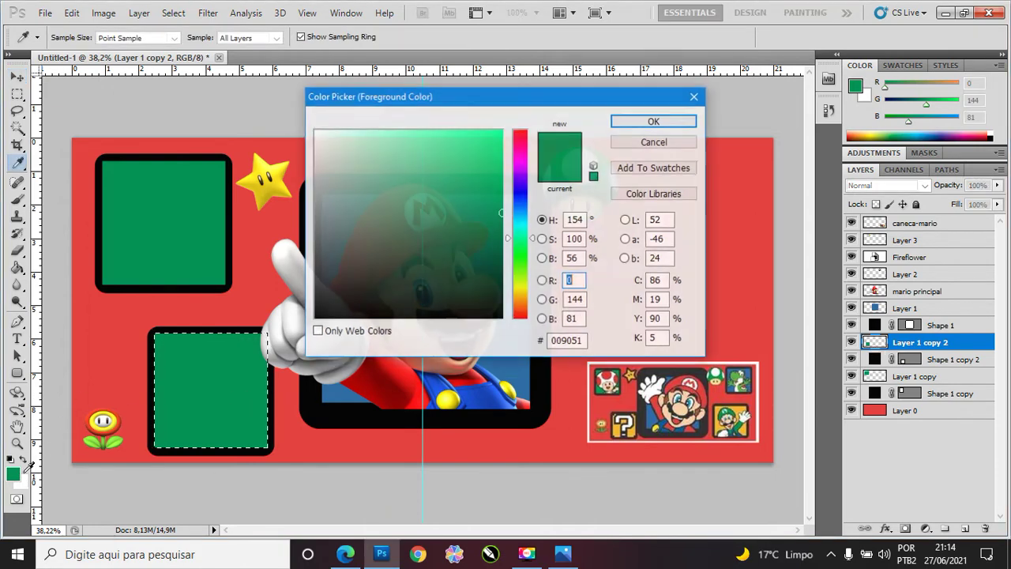
{"action": "left_click", "coordinate": [618, 432]}
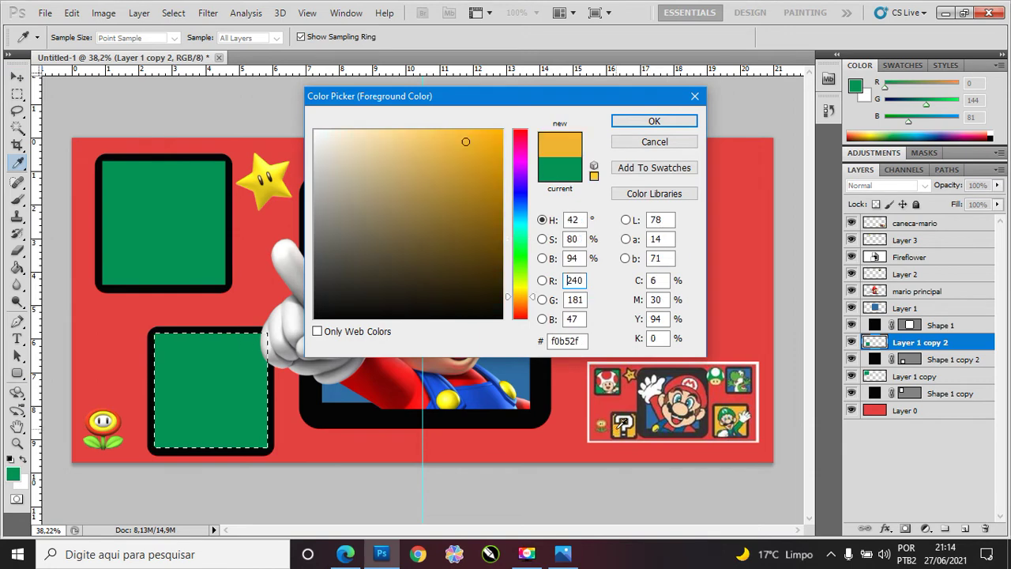
{"action": "key", "text": "Return"}
{"action": "key", "text": "shift+F5"}
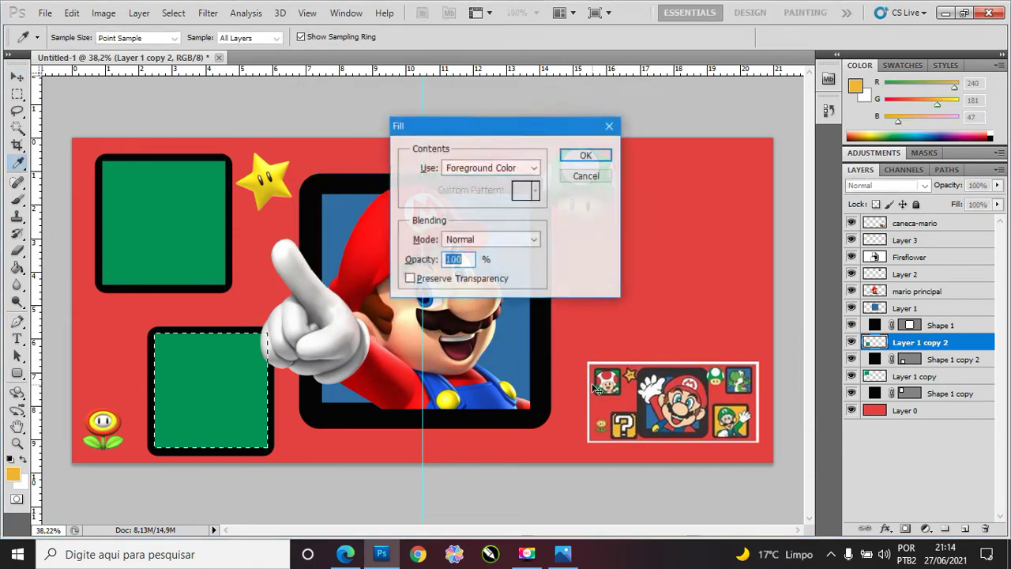
{"action": "key", "text": "Return"}
{"action": "key", "text": "v"}
{"action": "key", "text": "ctrl+d"}
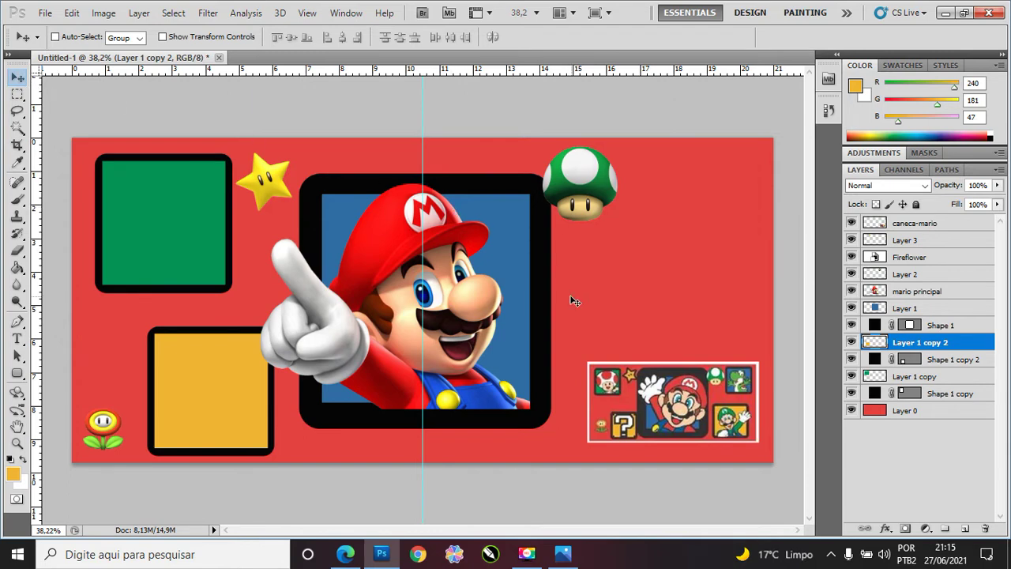
Step: Undo an accidental move of the yellow frame and select the mario principal layer
{"action": "left_click", "coordinate": [921, 357], "text": "shift"}
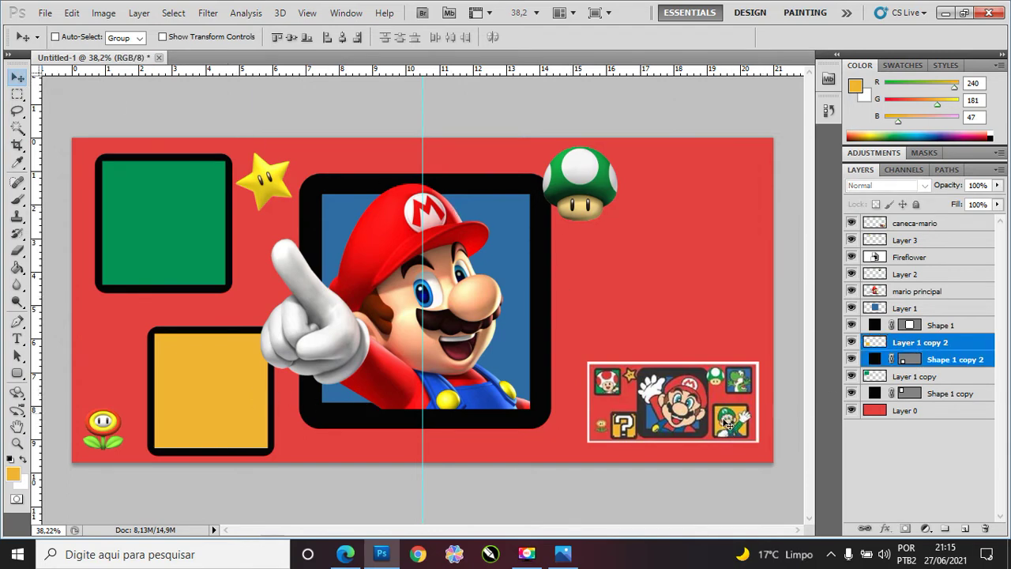
{"action": "left_click_drag", "start_coordinate": [668, 373], "coordinate": [478, 286]}
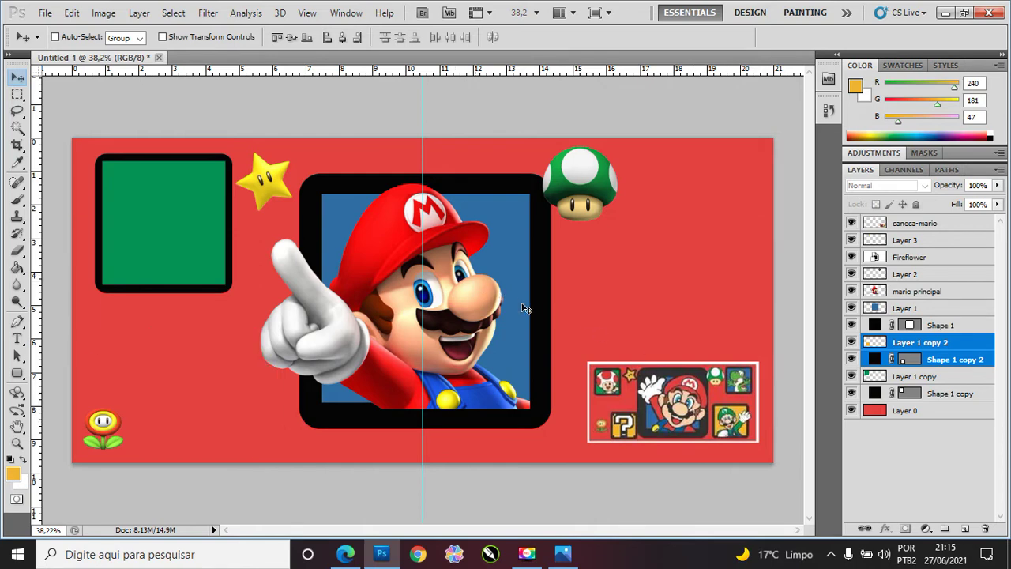
{"action": "key", "text": "ctrl+z"}
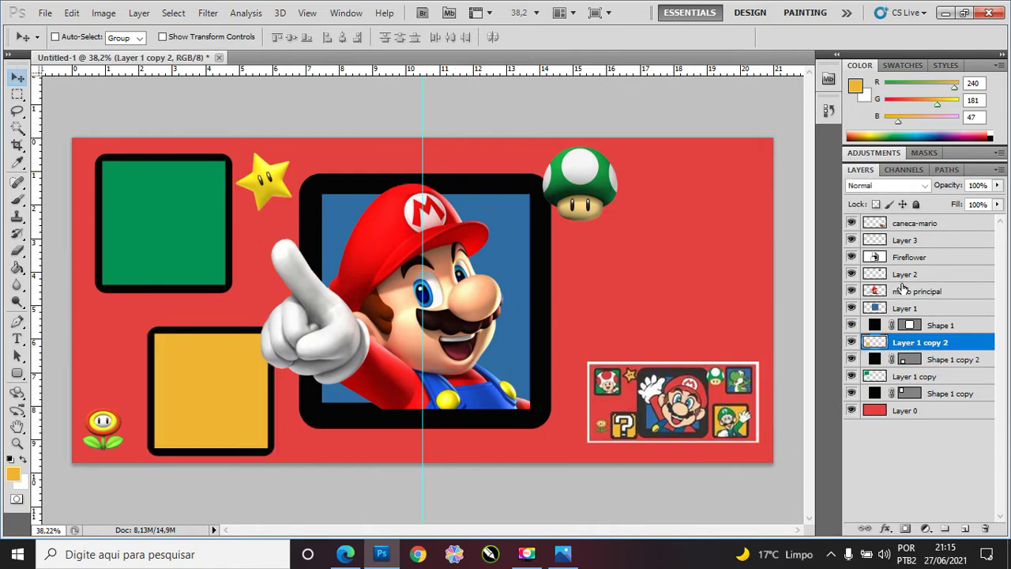
{"action": "left_click", "coordinate": [909, 291]}
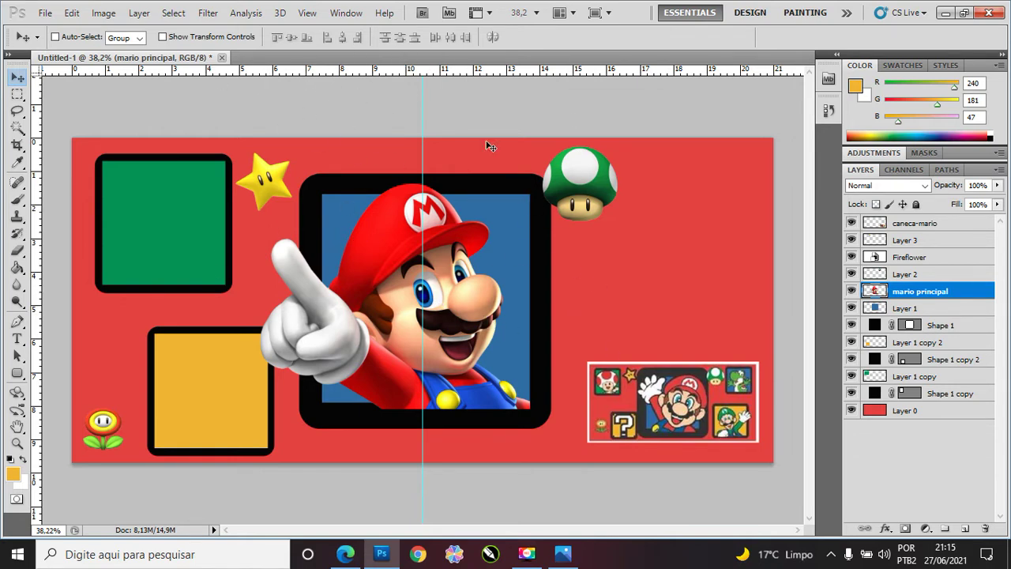
Step: Select the caneca-mario mug preview and move it from the lower right over Mario's cap
{"action": "left_click", "coordinate": [685, 403], "text": "ctrl"}
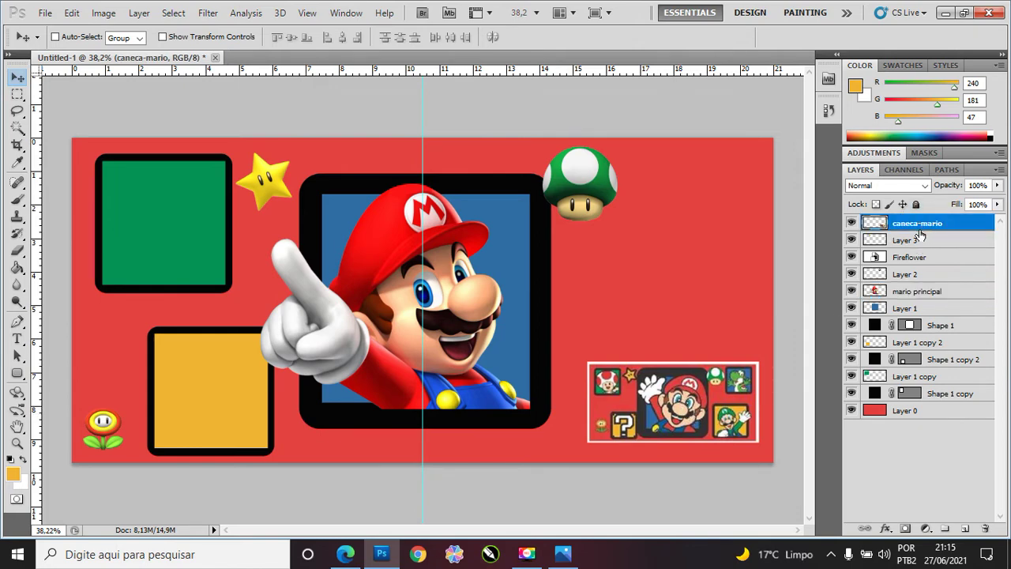
{"action": "left_click", "coordinate": [464, 285], "text": "ctrl"}
{"action": "left_click", "coordinate": [597, 201], "text": "ctrl"}
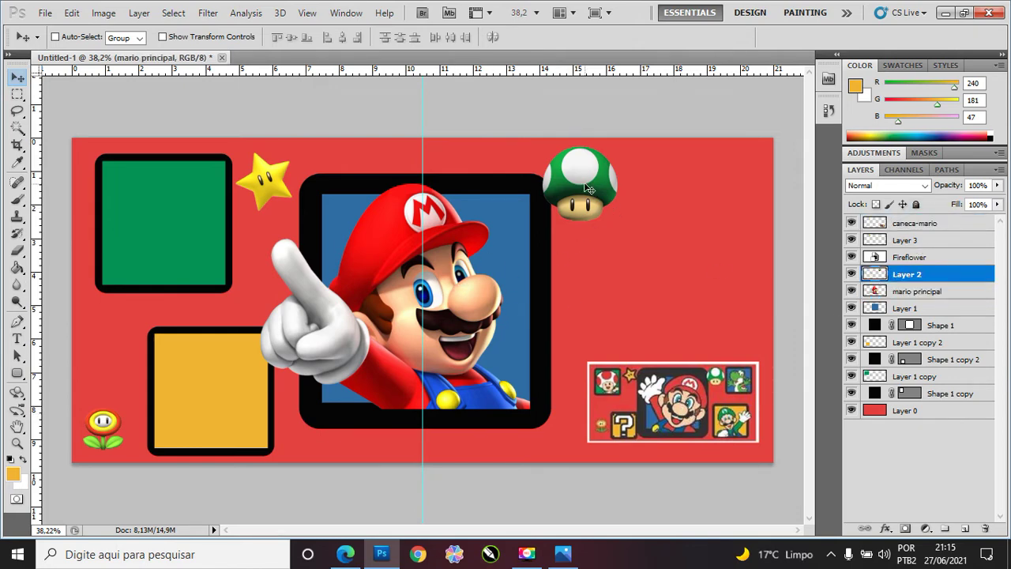
{"action": "left_click", "coordinate": [212, 220], "text": "ctrl"}
{"action": "left_click", "coordinate": [435, 333], "text": "ctrl"}
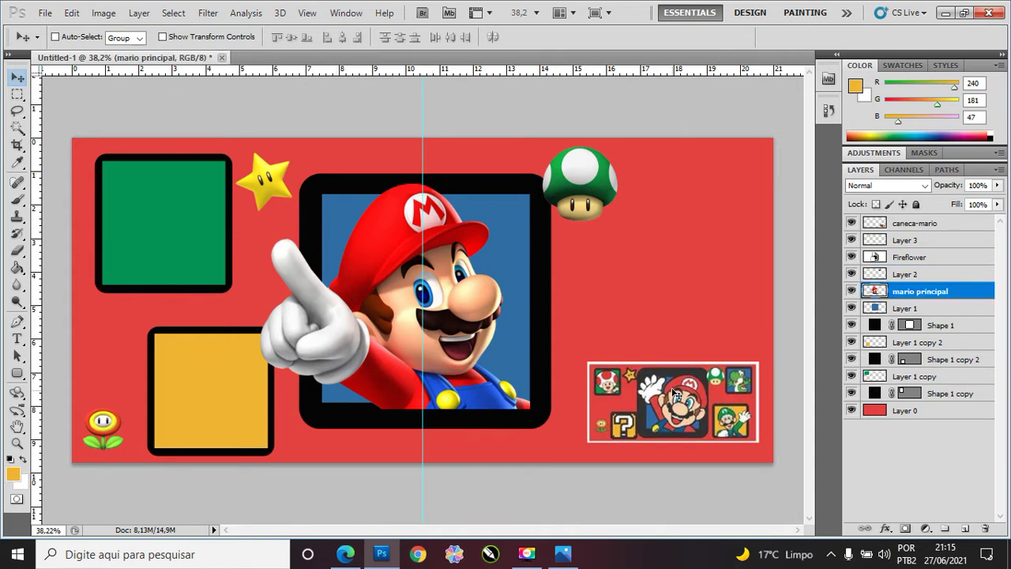
{"action": "left_click", "coordinate": [659, 429], "text": "ctrl"}
{"action": "mouse_move", "coordinate": [659, 429]}
{"action": "left_mouse_down"}
{"action": "mouse_move", "coordinate": [274, 345]}
{"action": "mouse_move", "coordinate": [332, 253]}
{"action": "mouse_move", "coordinate": [371, 342]}
{"action": "mouse_move", "coordinate": [565, 282]}
{"action": "mouse_move", "coordinate": [695, 412]}
{"action": "left_mouse_up"}
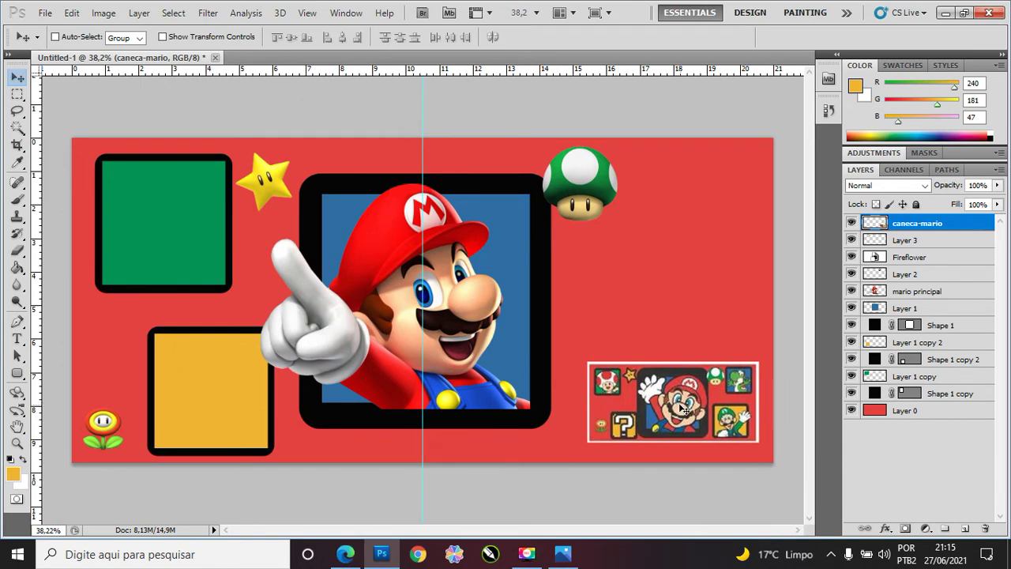
{"action": "mouse_move", "coordinate": [634, 343]}
{"action": "left_mouse_down"}
{"action": "mouse_move", "coordinate": [490, 297]}
{"action": "mouse_move", "coordinate": [716, 324]}
{"action": "mouse_move", "coordinate": [442, 287]}
{"action": "mouse_move", "coordinate": [400, 270]}
{"action": "mouse_move", "coordinate": [443, 262]}
{"action": "mouse_move", "coordinate": [436, 228]}
{"action": "mouse_move", "coordinate": [453, 295]}
{"action": "mouse_move", "coordinate": [451, 267]}
{"action": "left_mouse_up"}
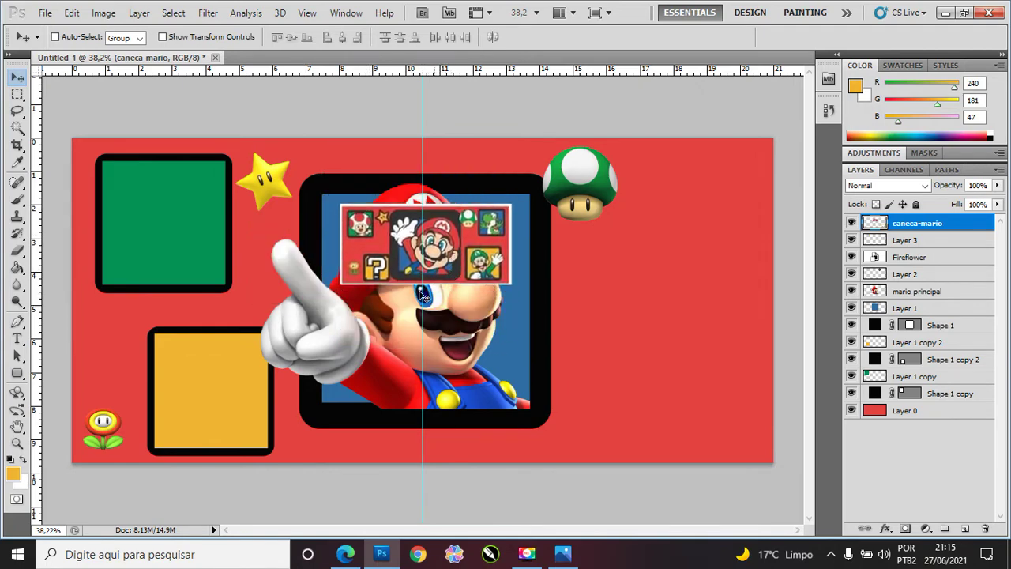
{"action": "left_click", "coordinate": [211, 373], "text": "ctrl"}
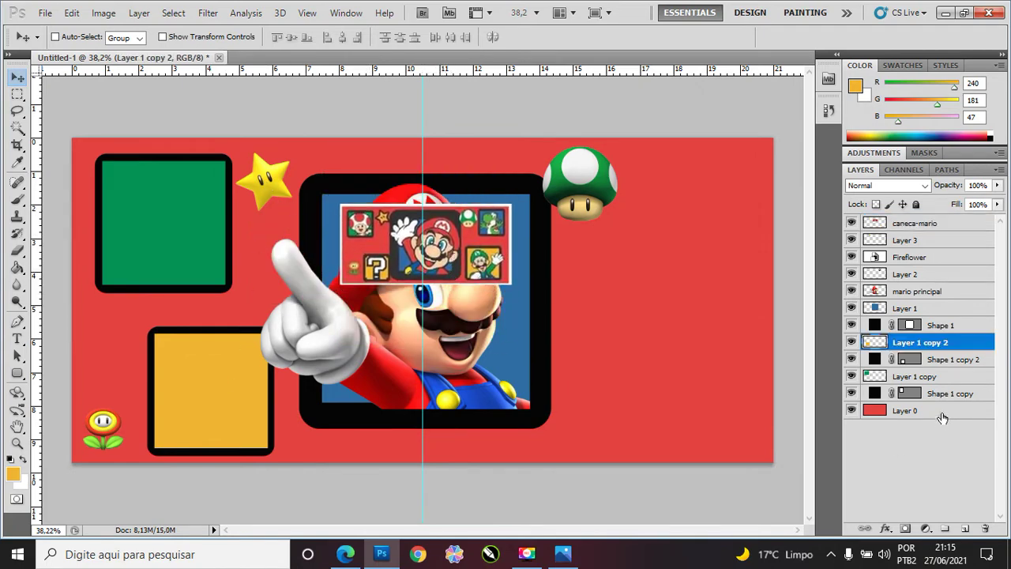
Step: Copy the yellow frame to the right enlarged to 123.62%, and drag another copy above it
{"action": "left_click", "coordinate": [951, 361], "text": "ctrl"}
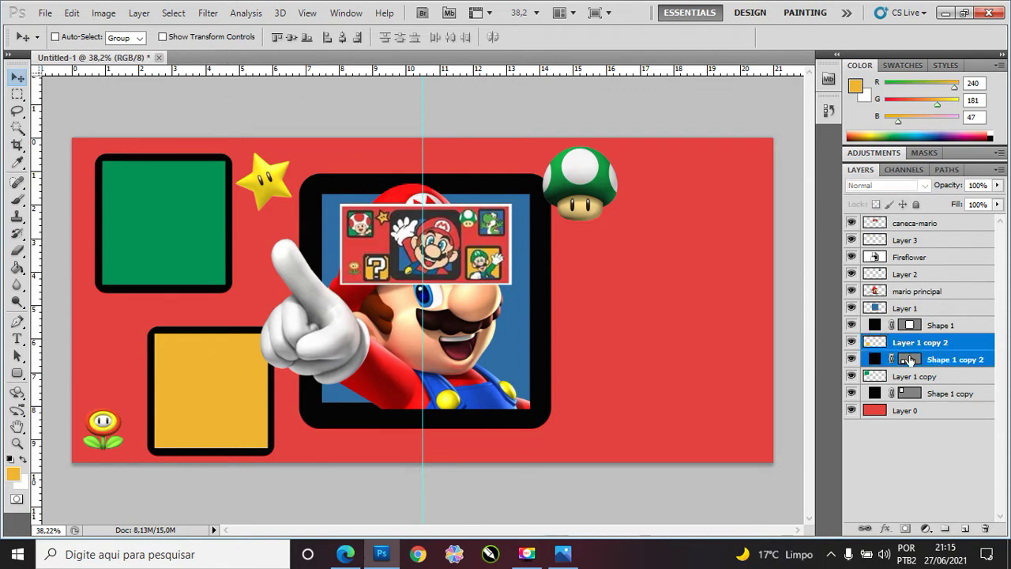
{"action": "left_click_drag", "start_coordinate": [931, 361], "coordinate": [942, 373]}
{"action": "key", "text": "alt"}
{"action": "mouse_move", "coordinate": [189, 389]}
{"action": "left_mouse_down"}
{"action": "mouse_move", "coordinate": [618, 393]}
{"action": "mouse_move", "coordinate": [618, 385]}
{"action": "left_mouse_up"}
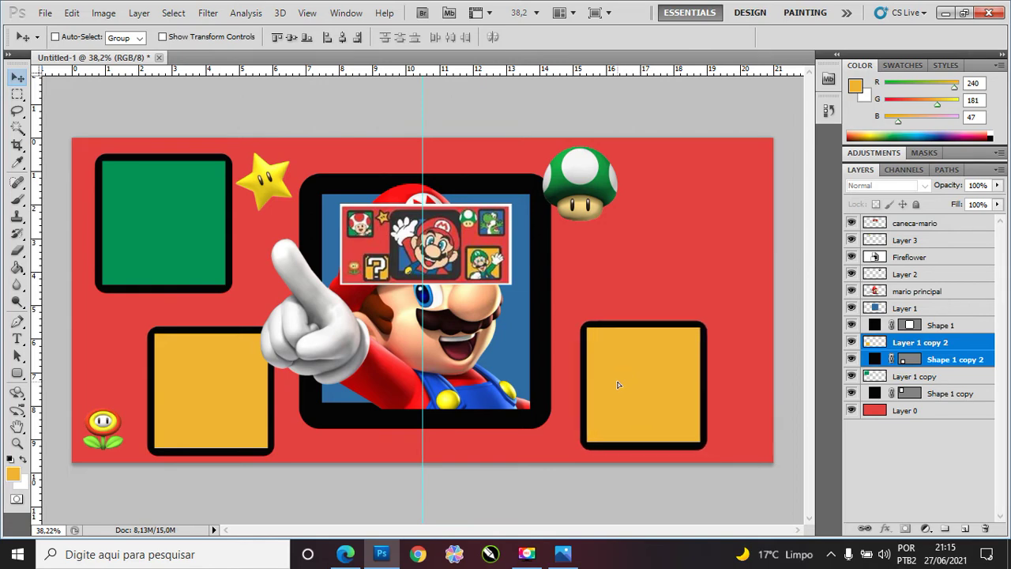
{"action": "key", "text": "ctrl+j"}
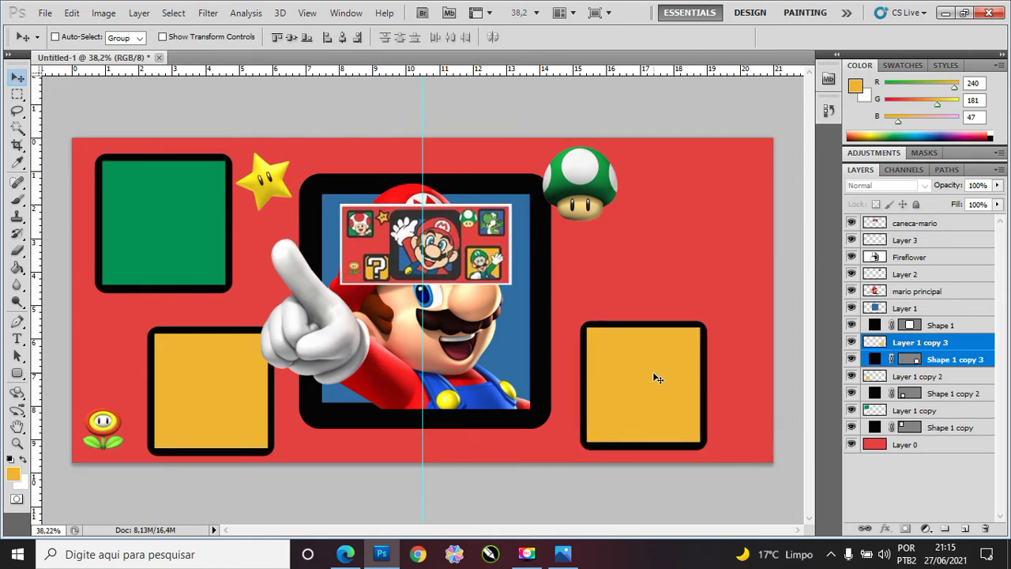
{"action": "key", "text": "ctrl+t"}
{"action": "left_click_drag", "start_coordinate": [711, 320], "coordinate": [736, 292]}
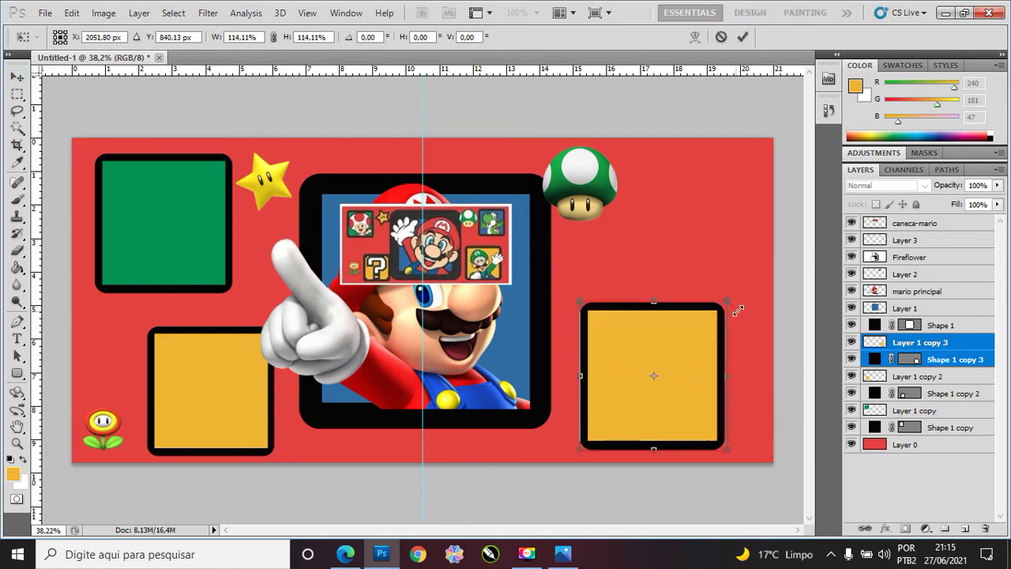
{"action": "key", "text": "Right"}
{"action": "key", "text": "Right"}
{"action": "key", "text": "Right"}
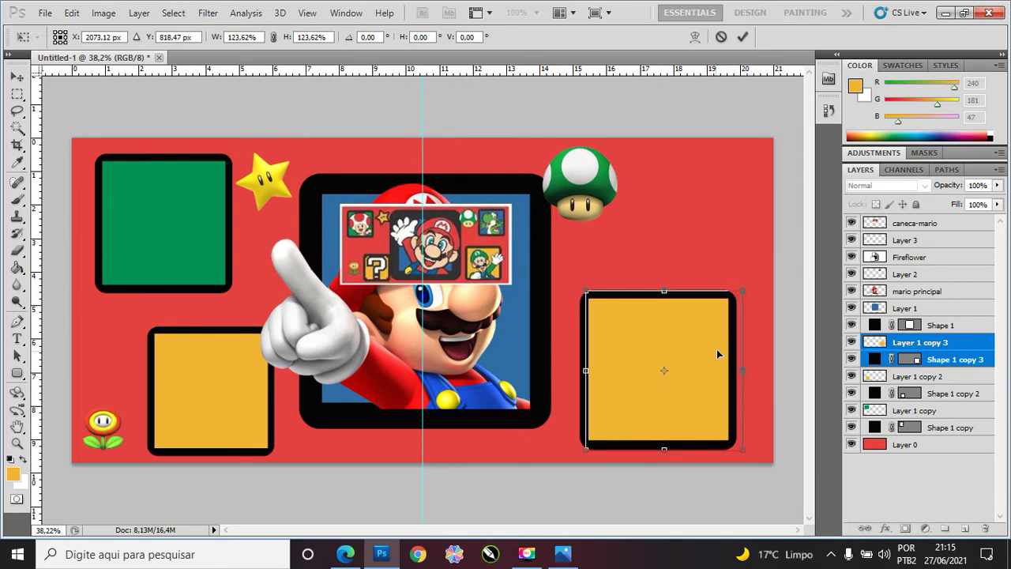
{"action": "key", "text": "Right"}
{"action": "key", "text": "Right"}
{"action": "key", "text": "Up"}
{"action": "key", "text": "Up"}
{"action": "key", "text": "Up"}
{"action": "key", "text": "Right"}
{"action": "key", "text": "Right"}
{"action": "key", "text": "Right"}
{"action": "key", "text": "Right"}
{"action": "key", "text": "Right"}
{"action": "key", "text": "Right"}
{"action": "key", "text": "Return"}
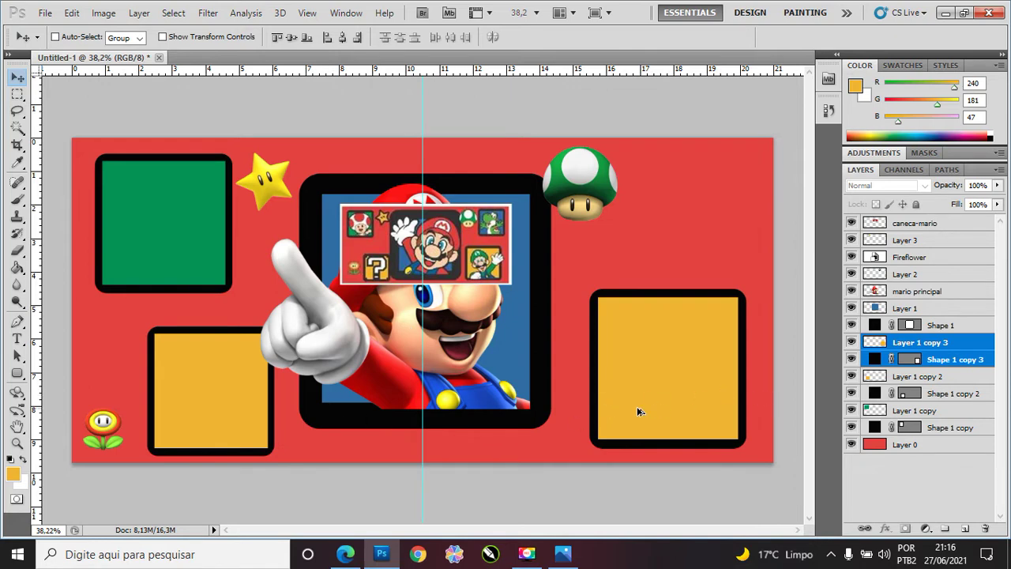
{"action": "left_click_drag", "start_coordinate": [652, 382], "coordinate": [652, 271]}
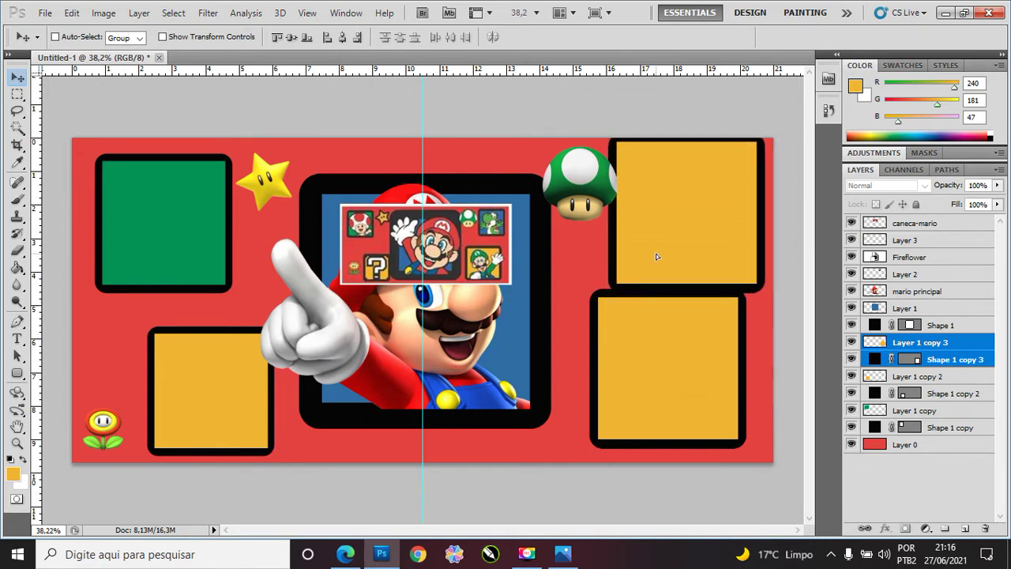
Step: Scale the upper-right yellow frame copy to about 73.6% and nudge it right
{"action": "key", "text": "ctrl+alt+t"}
{"action": "left_click_drag", "start_coordinate": [605, 306], "coordinate": [646, 267]}
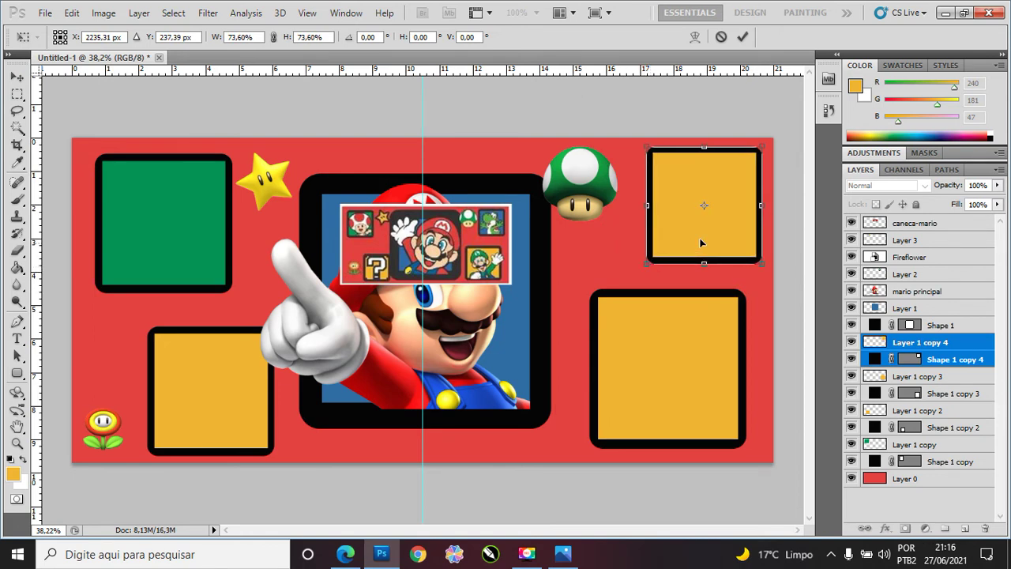
{"action": "mouse_move", "coordinate": [702, 242]}
{"action": "left_mouse_down"}
{"action": "mouse_move", "coordinate": [688, 241]}
{"action": "mouse_move", "coordinate": [704, 240]}
{"action": "left_mouse_up"}
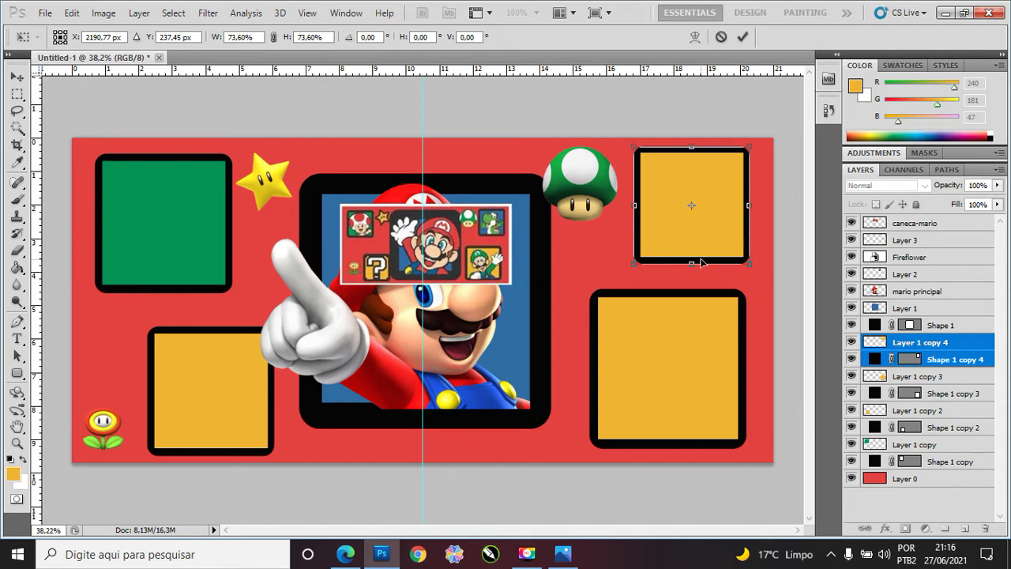
{"action": "key", "text": "Right"}
{"action": "key", "text": "Right"}
{"action": "key", "text": "Right"}
{"action": "key", "text": "Right"}
{"action": "key", "text": "Right"}
{"action": "key", "text": "Right"}
{"action": "key", "text": "Right"}
{"action": "key", "text": "Right"}
{"action": "key", "text": "Right"}
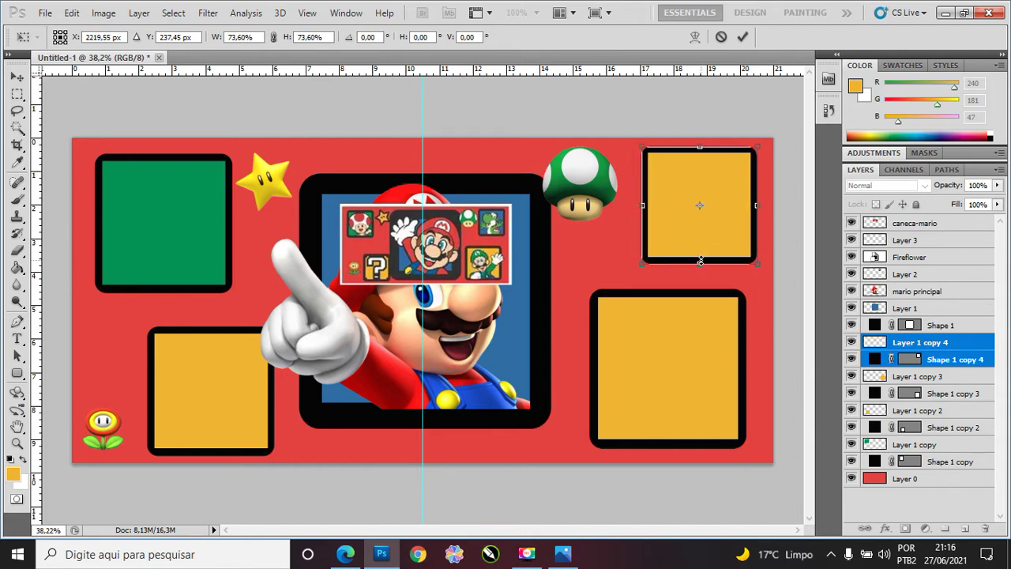
{"action": "key", "text": "Right"}
{"action": "key", "text": "Right"}
{"action": "key", "text": "Return"}
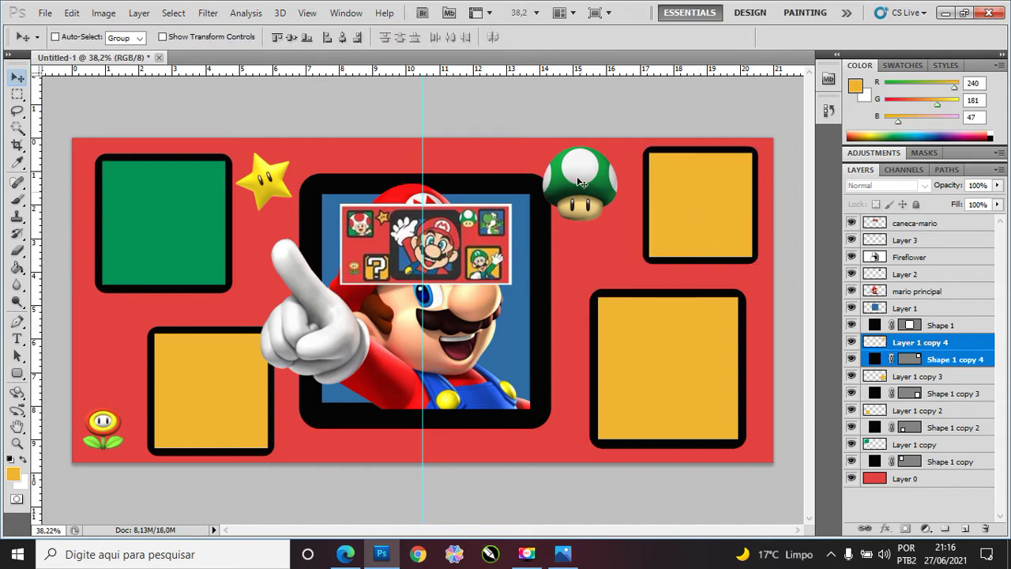
Step: Move the 1-up mushroom slightly, then select the top-right frame's interior
{"action": "key", "text": "ctrl+z"}
{"action": "key", "text": "ctrl+z"}
{"action": "left_click", "coordinate": [582, 187], "text": "ctrl"}
{"action": "left_click_drag", "start_coordinate": [583, 190], "coordinate": [604, 246]}
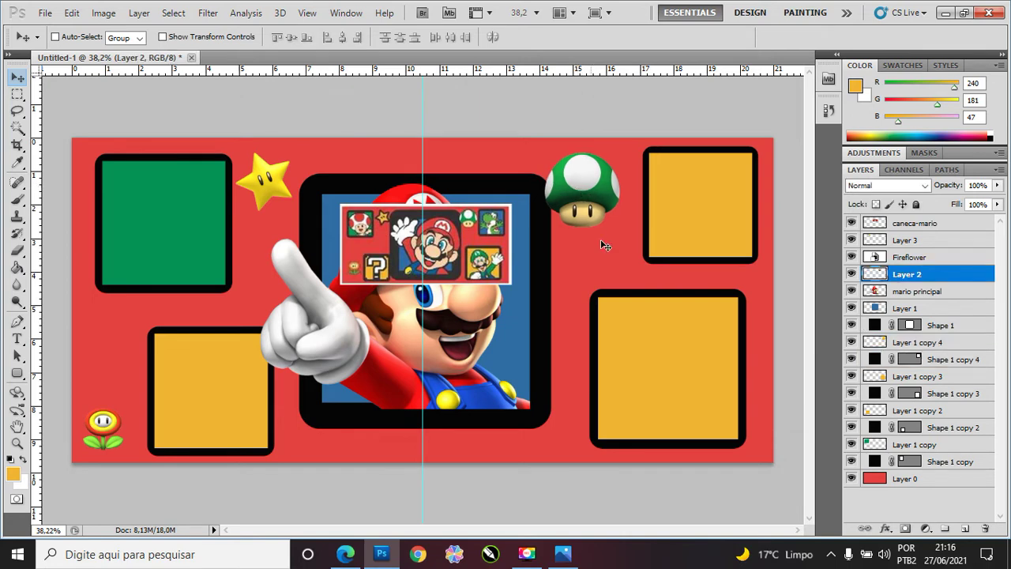
{"action": "key", "text": "ctrl+t"}
{"action": "key", "text": "Return"}
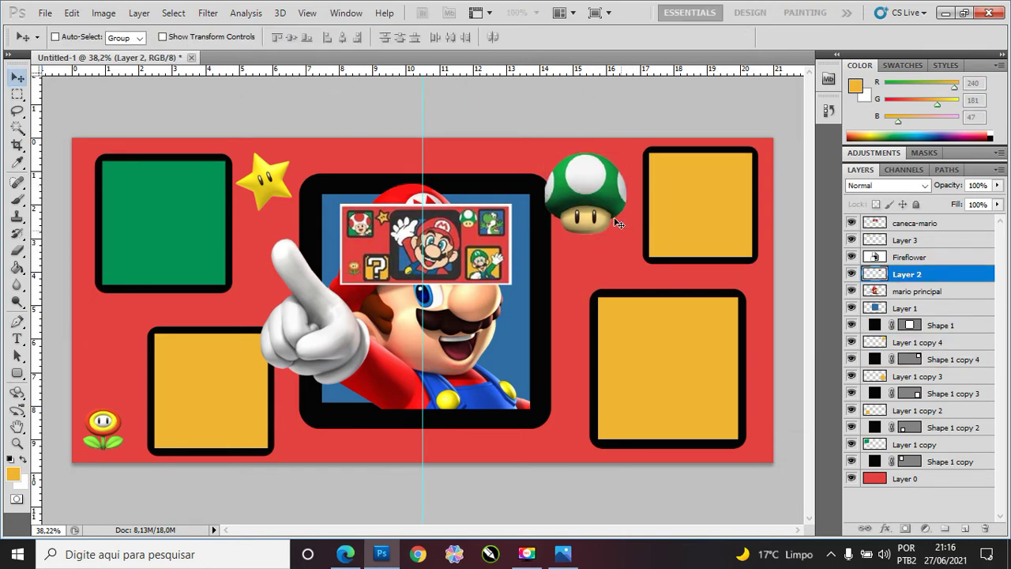
{"action": "key", "text": "1"}
{"action": "key", "text": "0"}
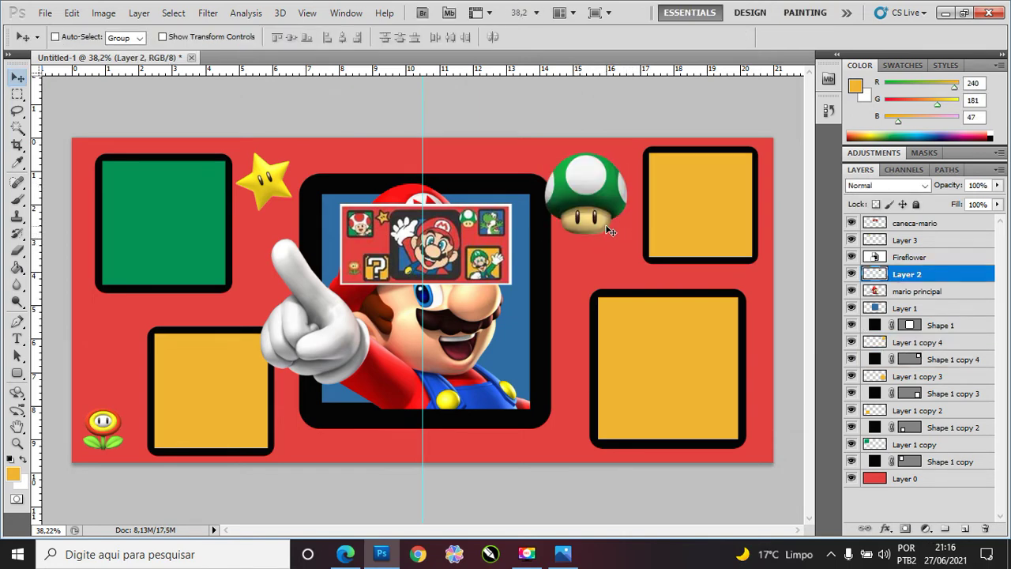
{"action": "key", "text": "Up"}
{"action": "key", "text": "Up"}
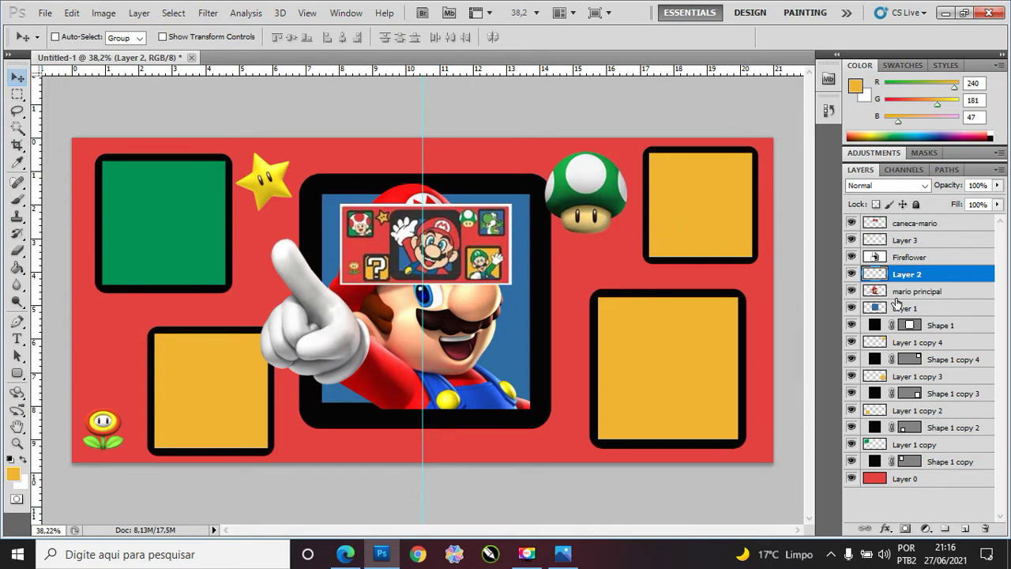
{"action": "left_click", "coordinate": [706, 212], "text": "ctrl"}
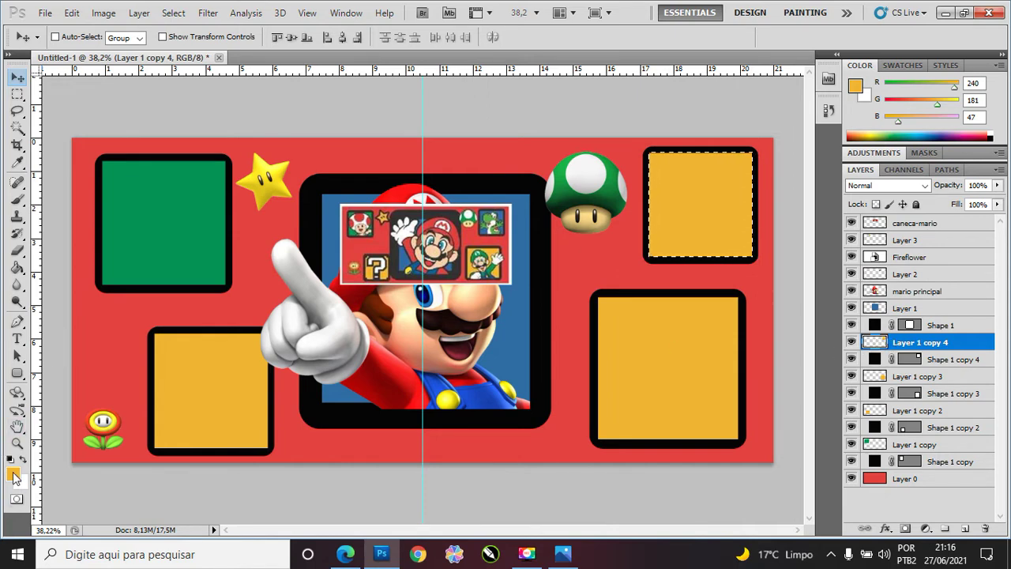
Step: Fill the top-right frame's inner square with blue sampled from behind Mario, then deselect
{"action": "left_click", "coordinate": [12, 474]}
{"action": "left_click_drag", "start_coordinate": [565, 105], "coordinate": [443, 294]}
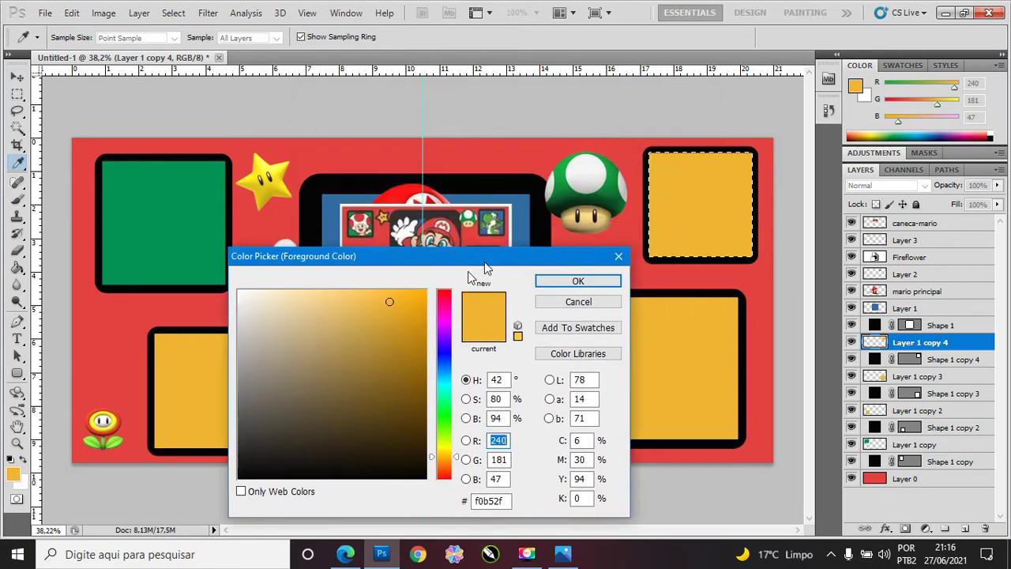
{"action": "left_click", "coordinate": [506, 207]}
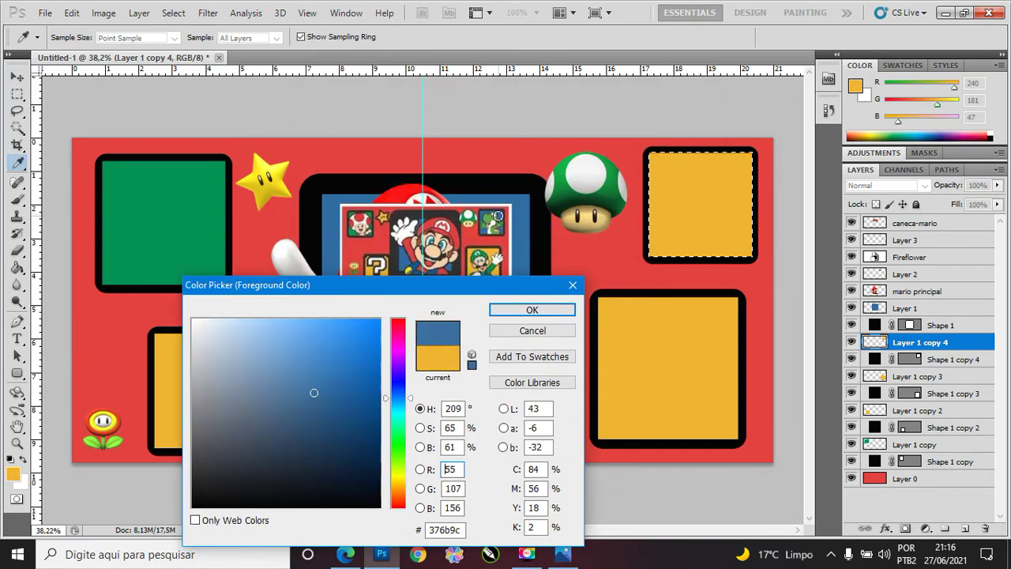
{"action": "left_click", "coordinate": [524, 309]}
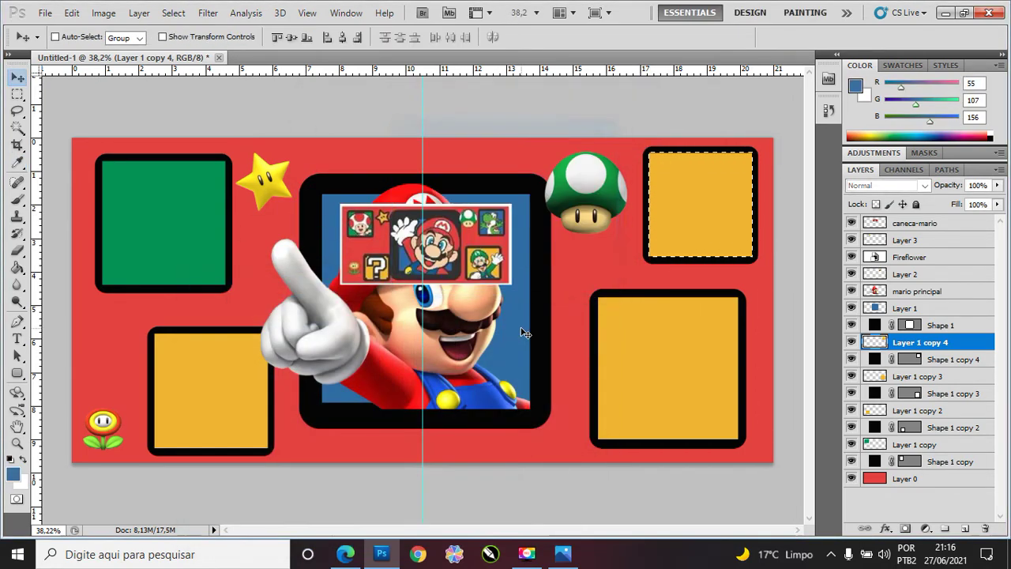
{"action": "key", "text": "alt+BackSpace"}
{"action": "key", "text": "ctrl+d"}
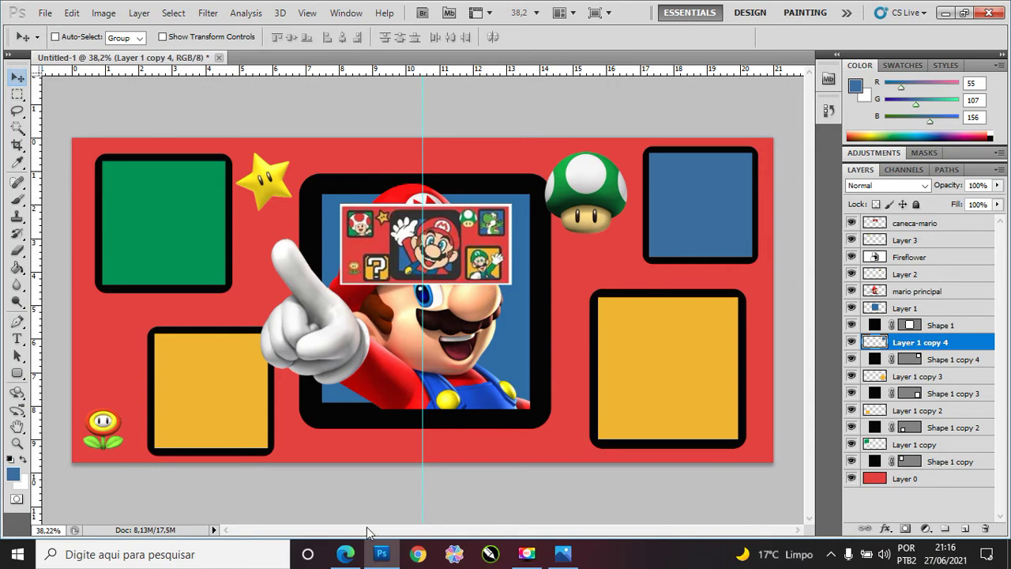
Step: Search Google Images for 'luigi png' filtered to large images
{"action": "left_click", "coordinate": [346, 554]}
{"action": "left_click", "coordinate": [226, 96]}
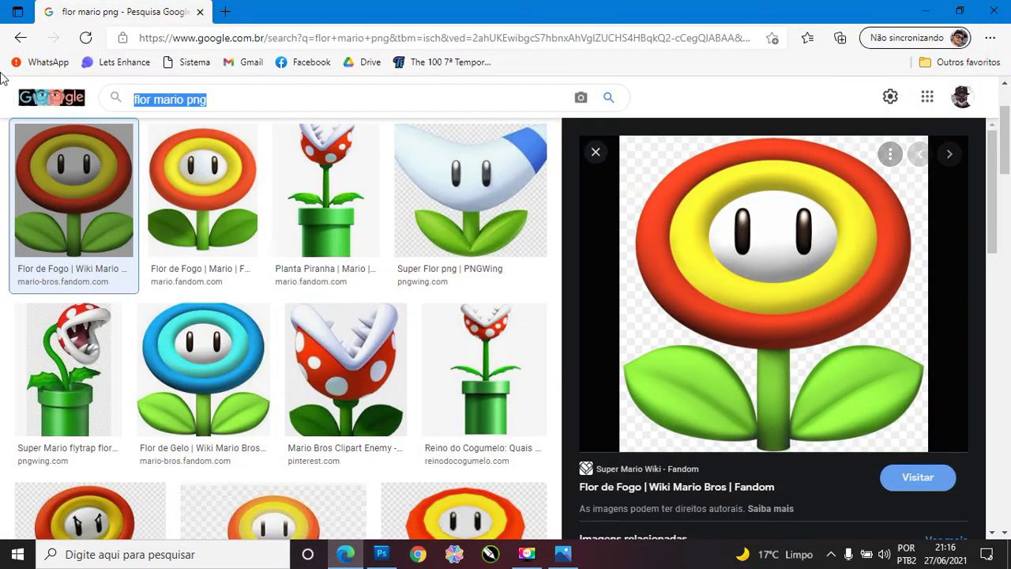
{"action": "type", "text": "luigi"}
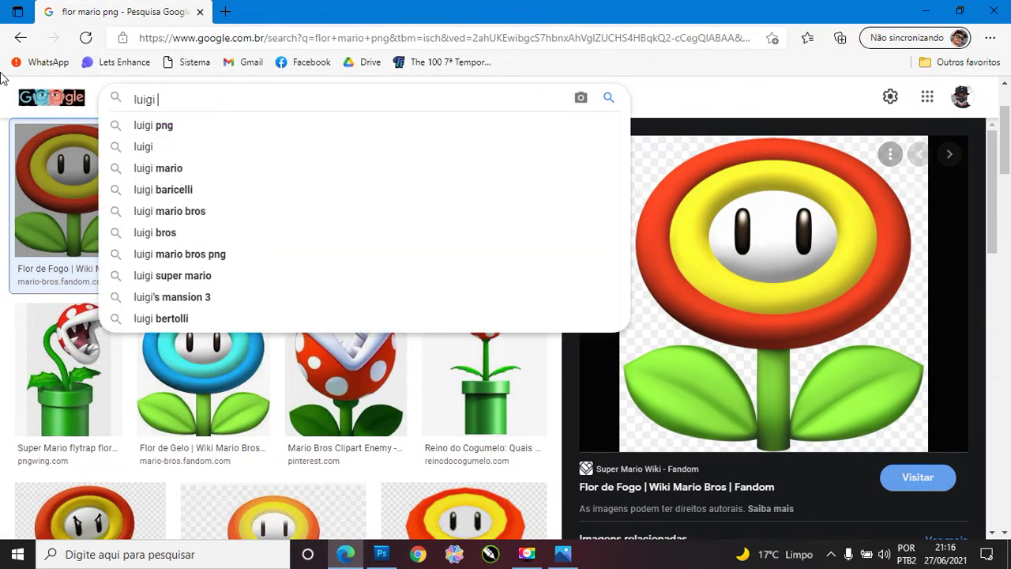
{"action": "type", "text": " png"}
{"action": "key", "text": "Return"}
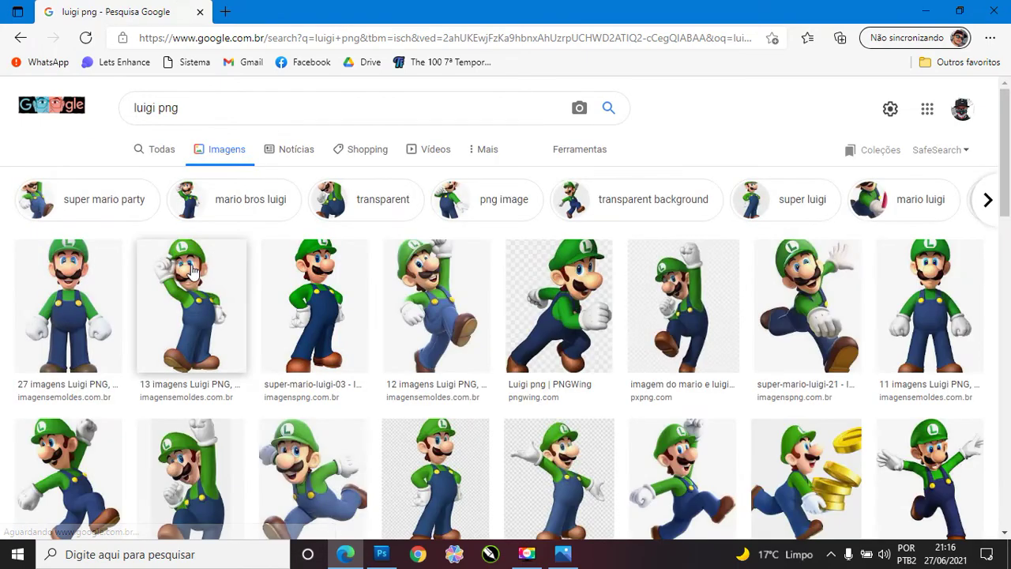
{"action": "left_click", "coordinate": [572, 150]}
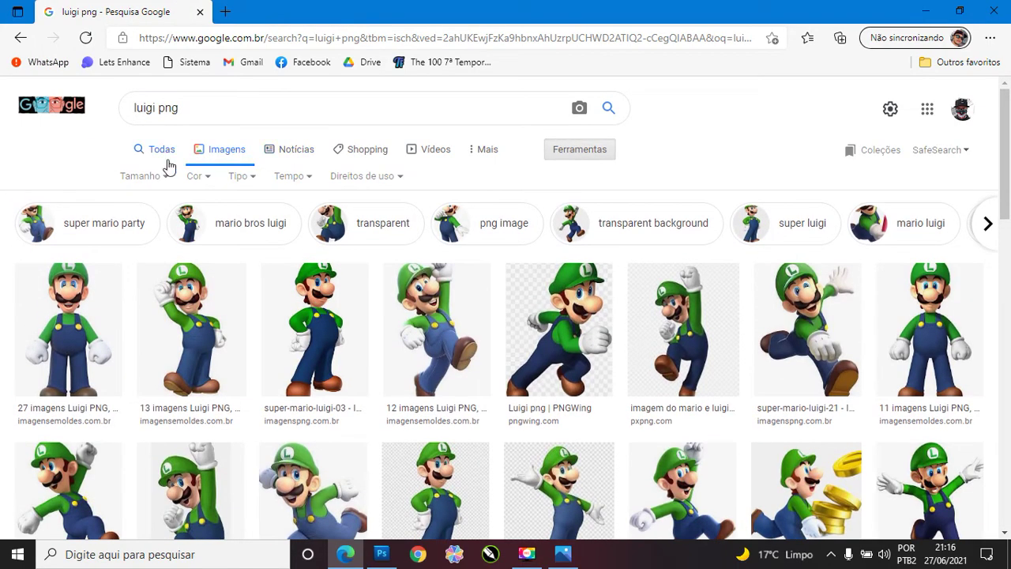
{"action": "left_click", "coordinate": [154, 176]}
{"action": "left_click", "coordinate": [140, 224]}
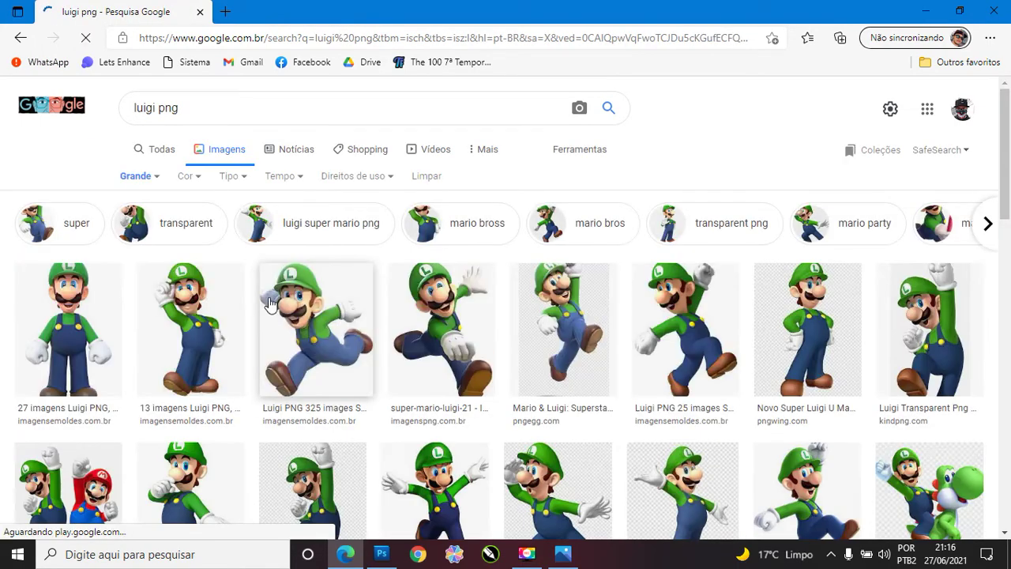
{"action": "scroll", "coordinate": [242, 293], "scroll_direction": "down", "scroll_amount": 1}
{"action": "scroll", "coordinate": [242, 294], "scroll_direction": "down", "scroll_amount": 1}
{"action": "scroll", "coordinate": [352, 338], "scroll_direction": "down", "scroll_amount": 1}
{"action": "scroll", "coordinate": [352, 338], "scroll_direction": "down", "scroll_amount": 3}
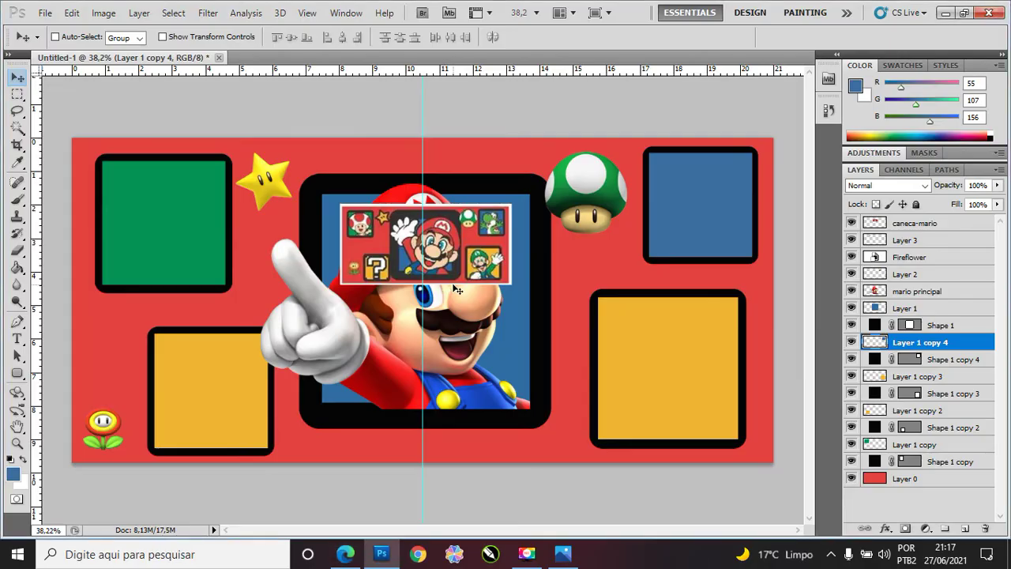
Step: Save a previewed Luigi image and check the downloaded file on the desktop
{"action": "key", "text": "alt+Tab"}
{"action": "scroll", "coordinate": [566, 308], "scroll_direction": "up", "scroll_amount": 1}
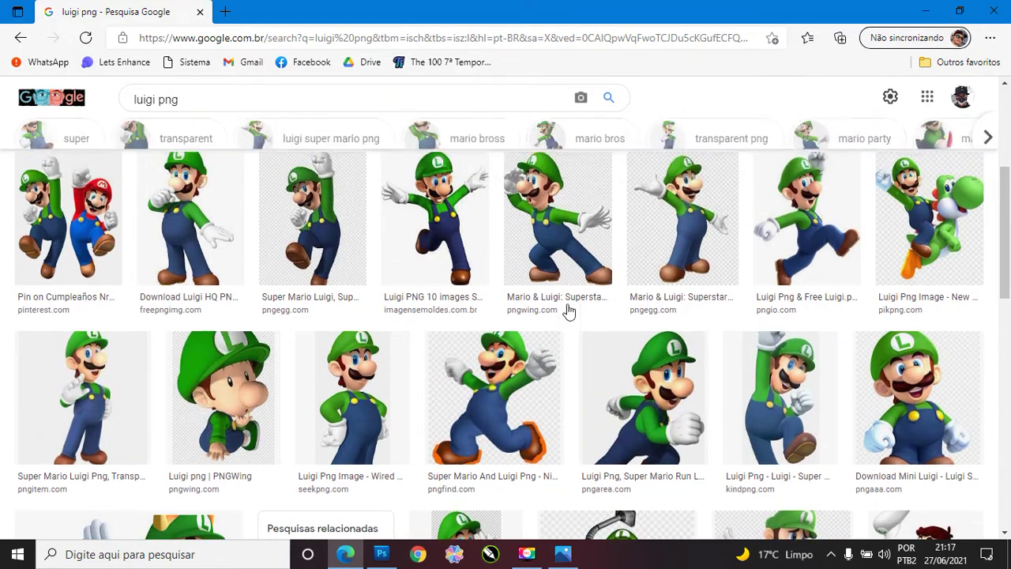
{"action": "scroll", "coordinate": [585, 316], "scroll_direction": "up", "scroll_amount": 2}
{"action": "scroll", "coordinate": [595, 317], "scroll_direction": "up", "scroll_amount": 1}
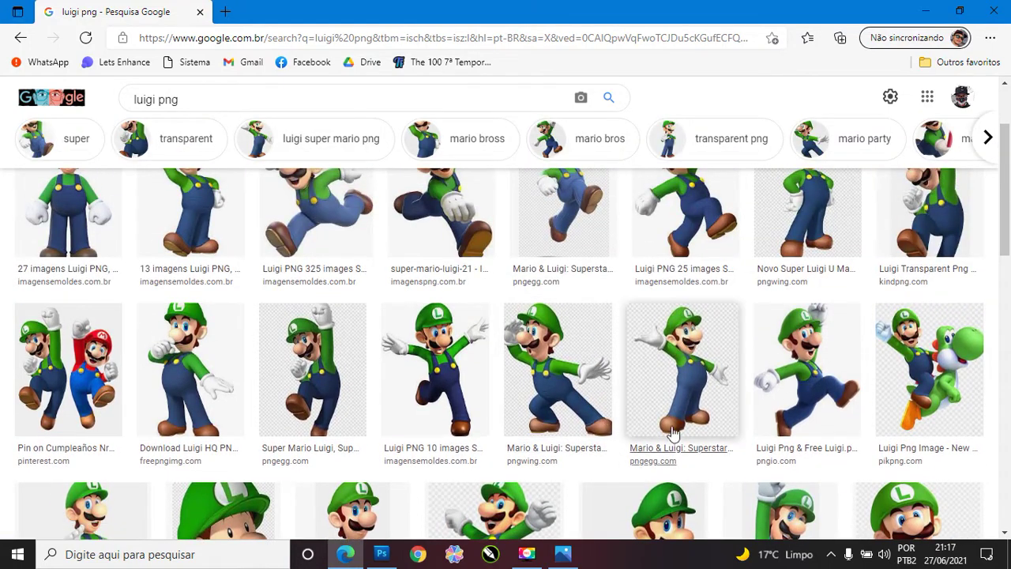
{"action": "left_click", "coordinate": [695, 375]}
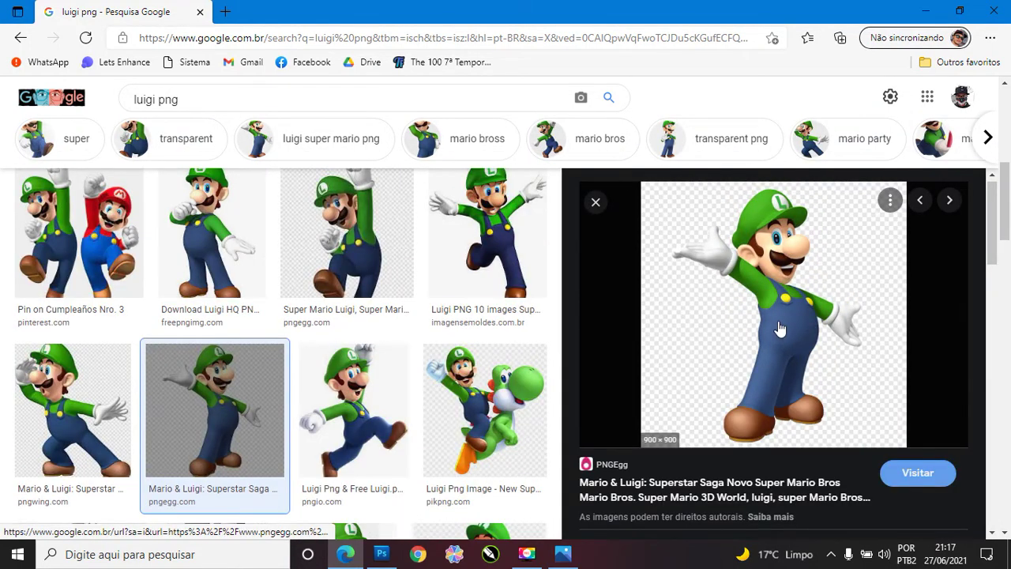
{"action": "right_click", "coordinate": [780, 327]}
{"action": "left_click", "coordinate": [651, 384]}
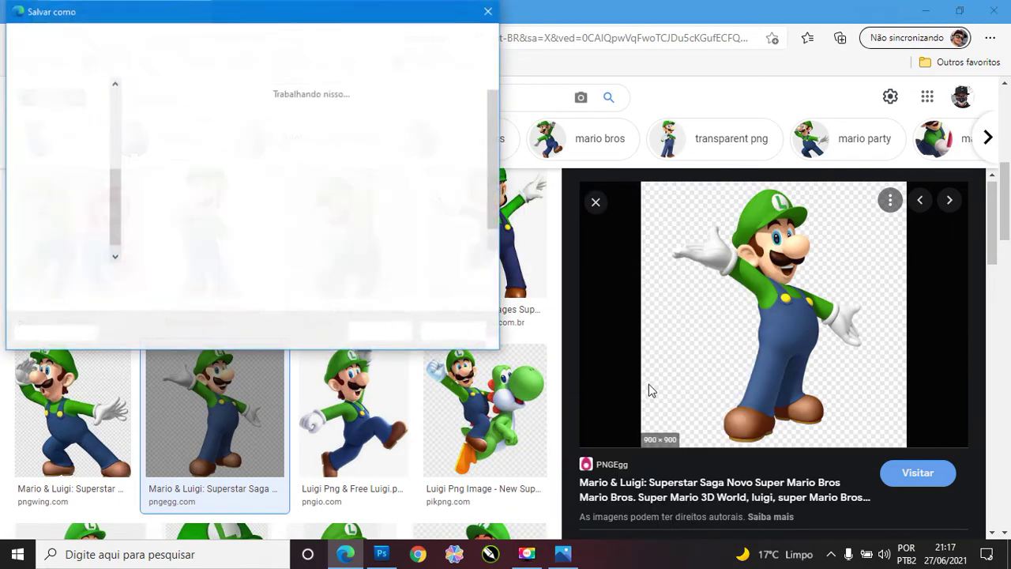
{"action": "key", "text": "Return"}
{"action": "key", "text": "super+d"}
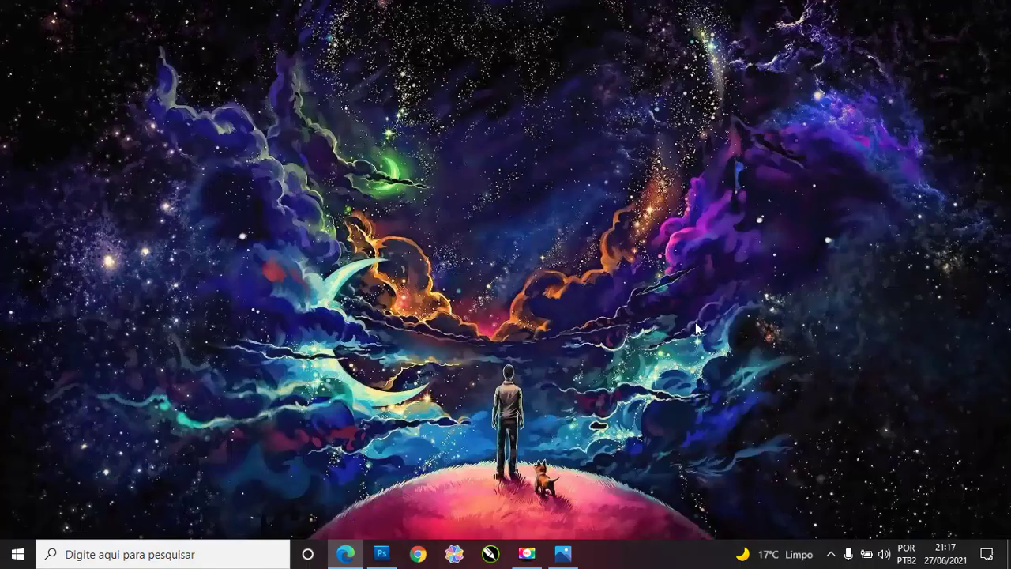
{"action": "left_click", "coordinate": [79, 387]}
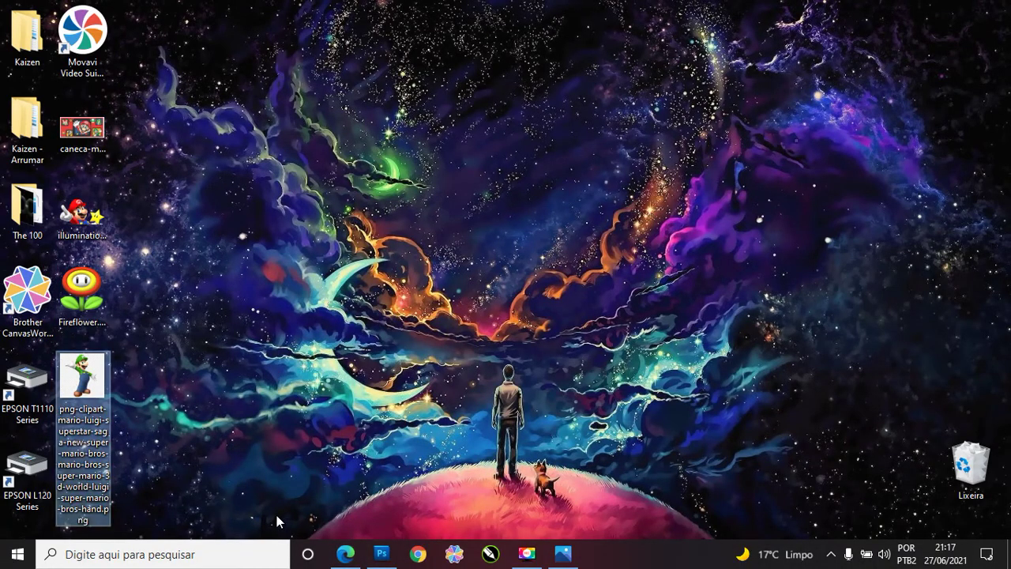
Step: Find the running Luigi result and open its image in a new tab
{"action": "left_click", "coordinate": [345, 554]}
{"action": "scroll", "coordinate": [664, 383], "scroll_direction": "down", "scroll_amount": 2}
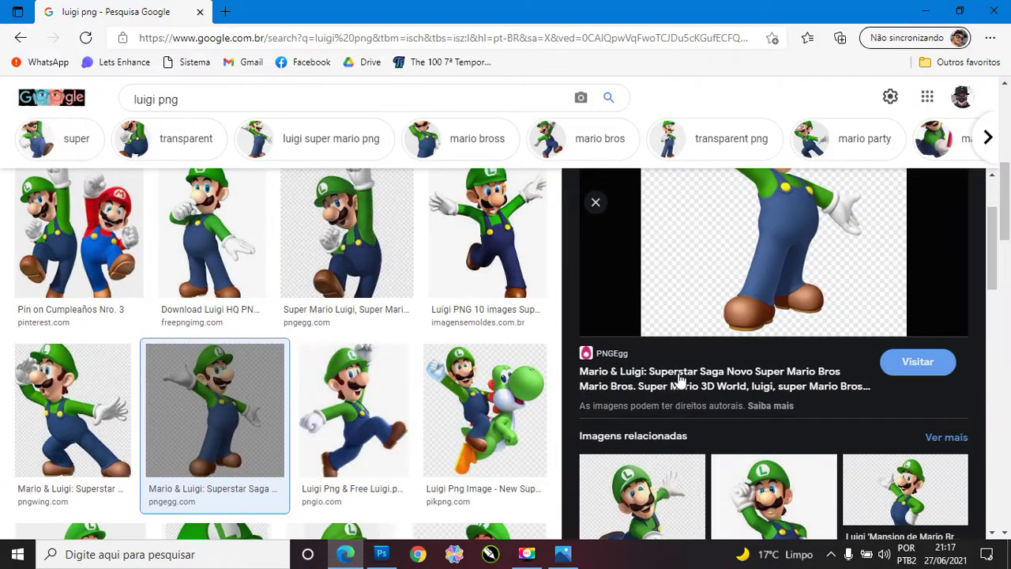
{"action": "scroll", "coordinate": [679, 380], "scroll_direction": "down", "scroll_amount": 2}
{"action": "scroll", "coordinate": [304, 314], "scroll_direction": "down", "scroll_amount": 2}
{"action": "scroll", "coordinate": [304, 313], "scroll_direction": "down", "scroll_amount": 1}
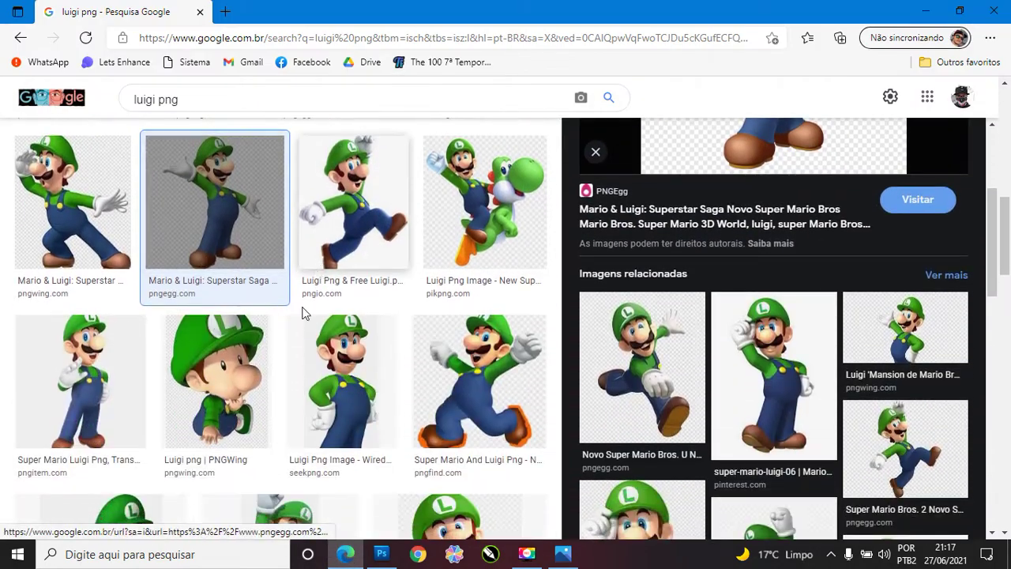
{"action": "scroll", "coordinate": [303, 324], "scroll_direction": "down", "scroll_amount": 2}
{"action": "scroll", "coordinate": [332, 347], "scroll_direction": "down", "scroll_amount": 1}
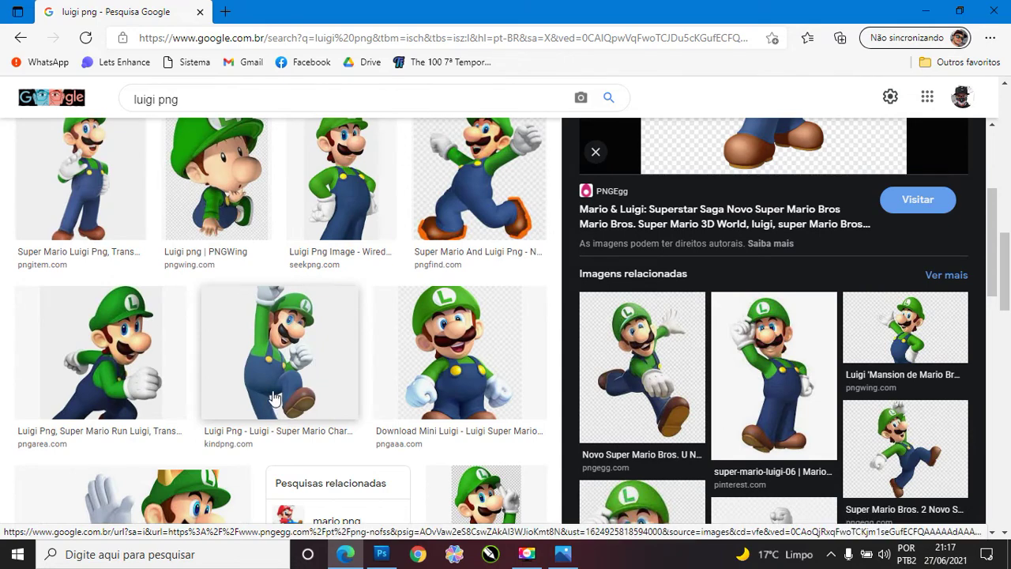
{"action": "left_click", "coordinate": [115, 357]}
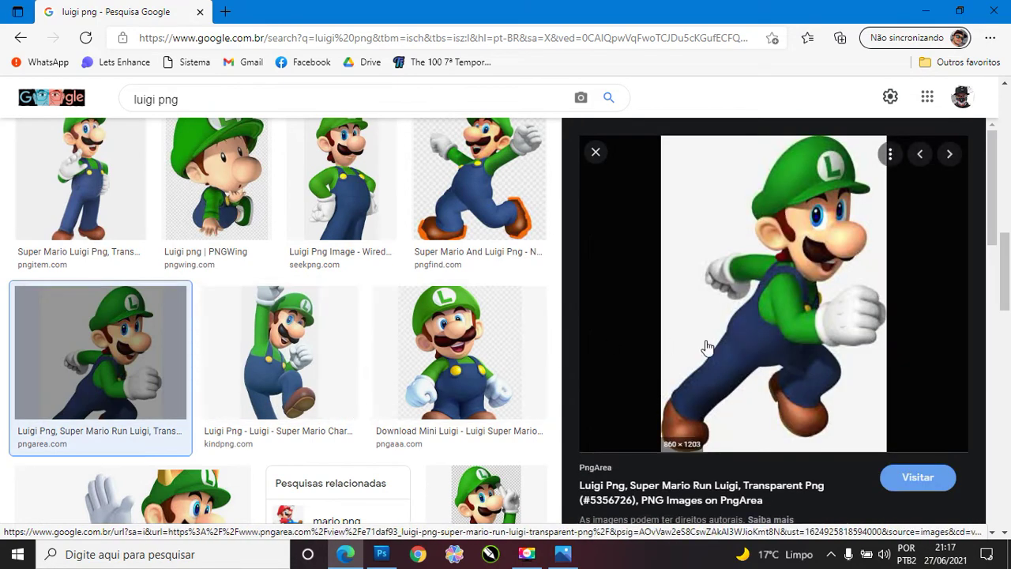
{"action": "right_click", "coordinate": [753, 356]}
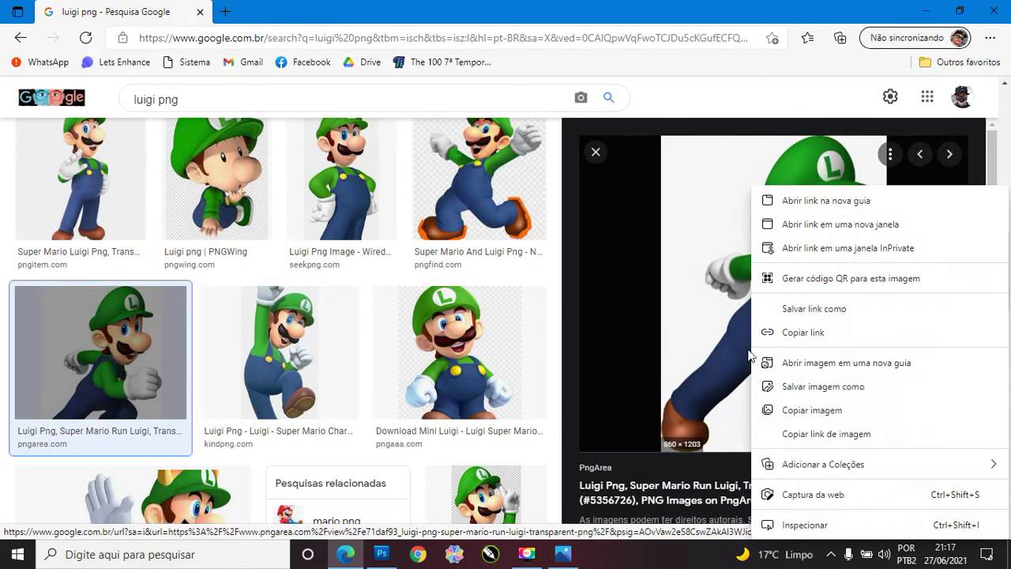
{"action": "left_click", "coordinate": [798, 360]}
Step: Save the full-size running Luigi image to the computer
{"action": "left_click", "coordinate": [356, 6]}
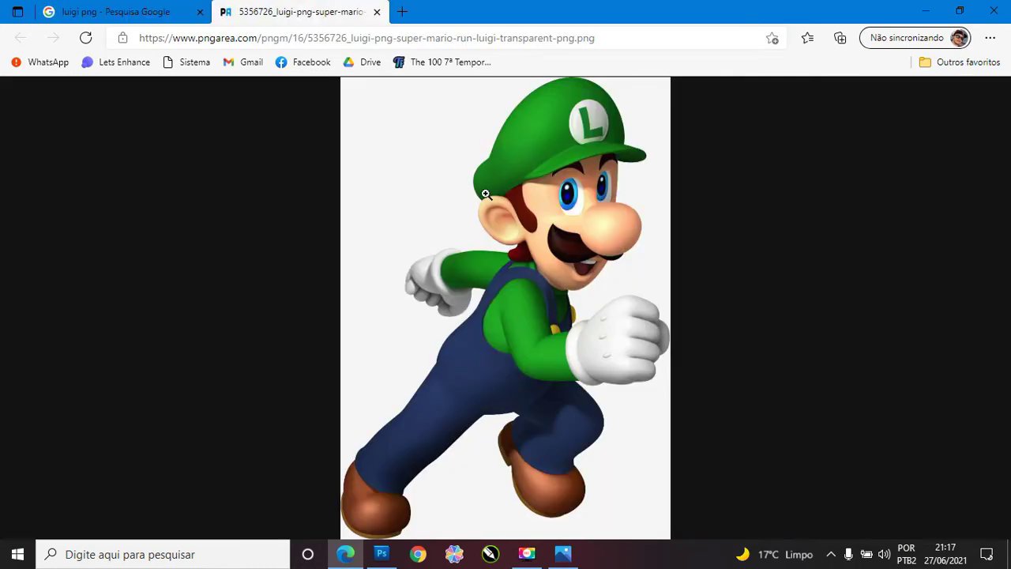
{"action": "left_click", "coordinate": [523, 214]}
{"action": "right_click", "coordinate": [515, 200]}
{"action": "left_click", "coordinate": [518, 239]}
{"action": "left_click", "coordinate": [380, 331]}
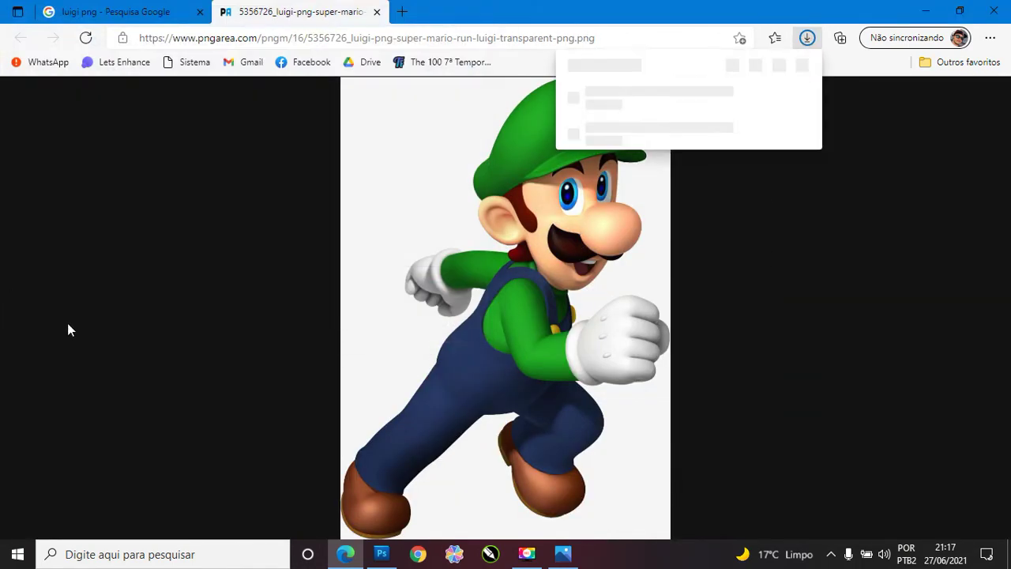
Step: Place the saved Luigi file on the banner's right side as the topmost layer
{"action": "key", "text": "super+d"}
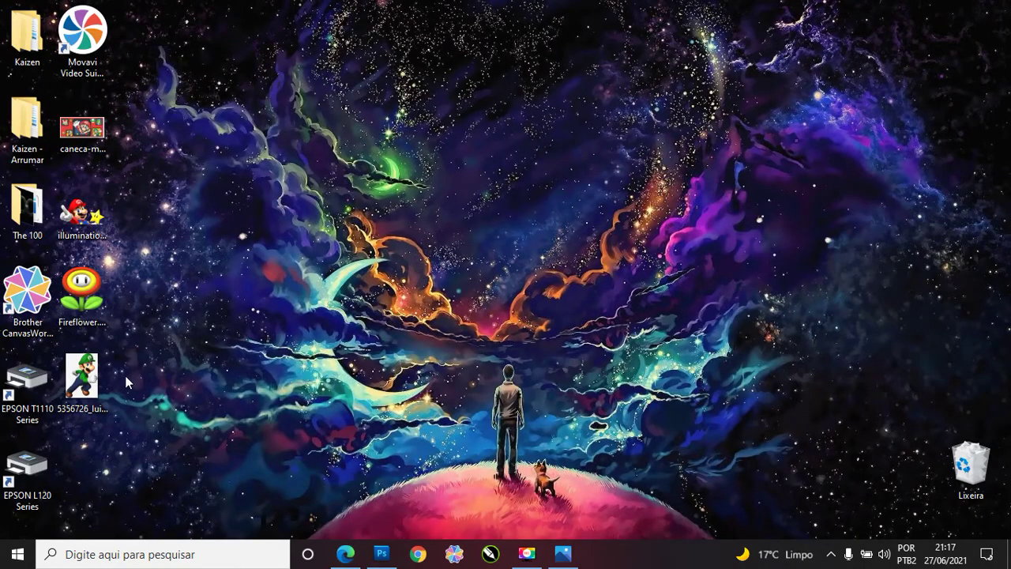
{"action": "left_click_drag", "start_coordinate": [82, 378], "coordinate": [512, 256]}
{"action": "left_click_drag", "start_coordinate": [469, 448], "coordinate": [642, 440]}
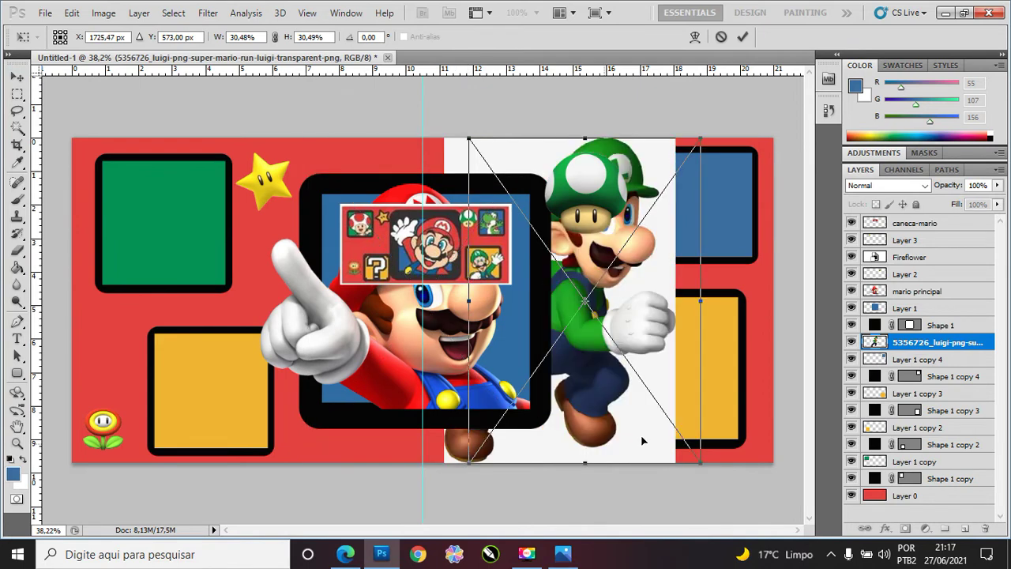
{"action": "key", "text": "Return"}
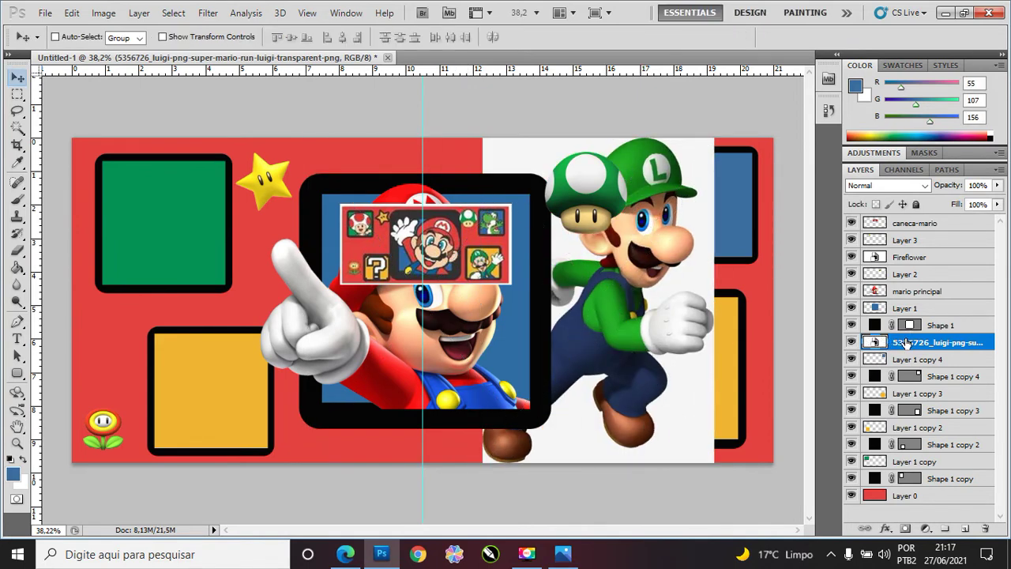
{"action": "mouse_move", "coordinate": [906, 342]}
{"action": "left_mouse_down"}
{"action": "mouse_move", "coordinate": [919, 204]}
{"action": "mouse_move", "coordinate": [915, 222]}
{"action": "left_mouse_up"}
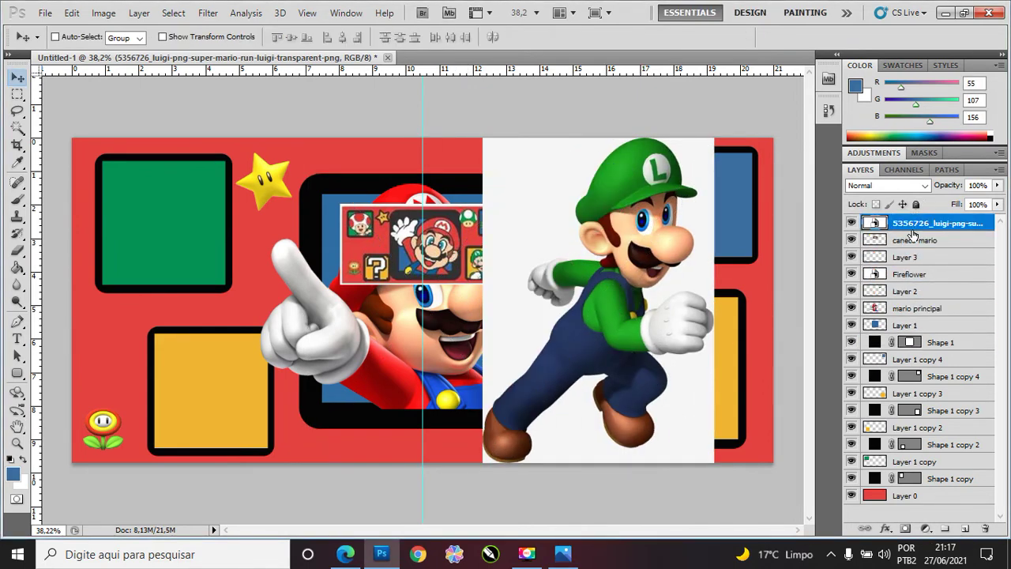
{"action": "left_click_drag", "start_coordinate": [601, 286], "coordinate": [510, 288]}
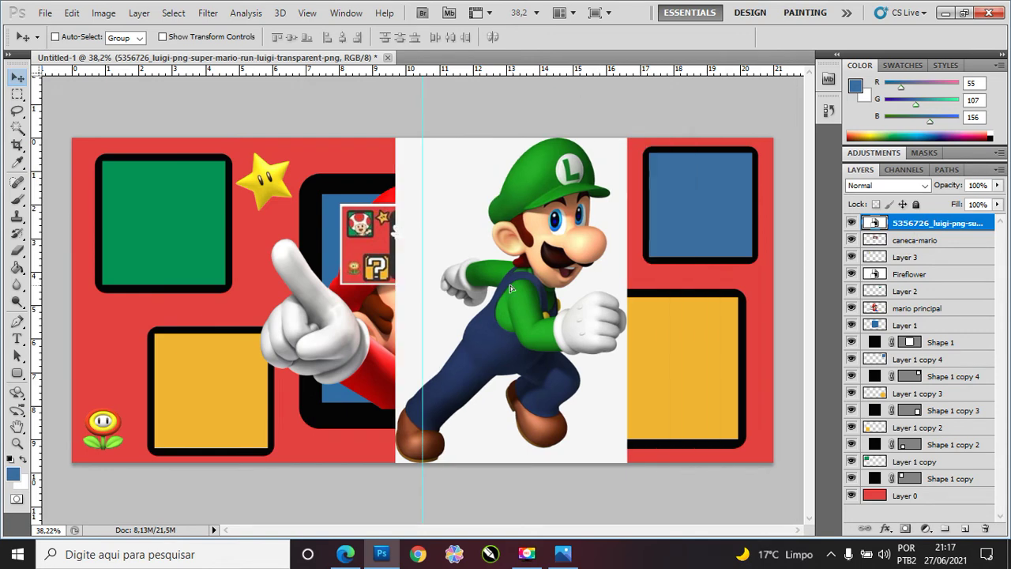
Step: Magic Wand-select Luigi's white background; deleting fails with a smart object error
{"action": "left_click", "coordinate": [17, 128]}
{"action": "left_click", "coordinate": [451, 250]}
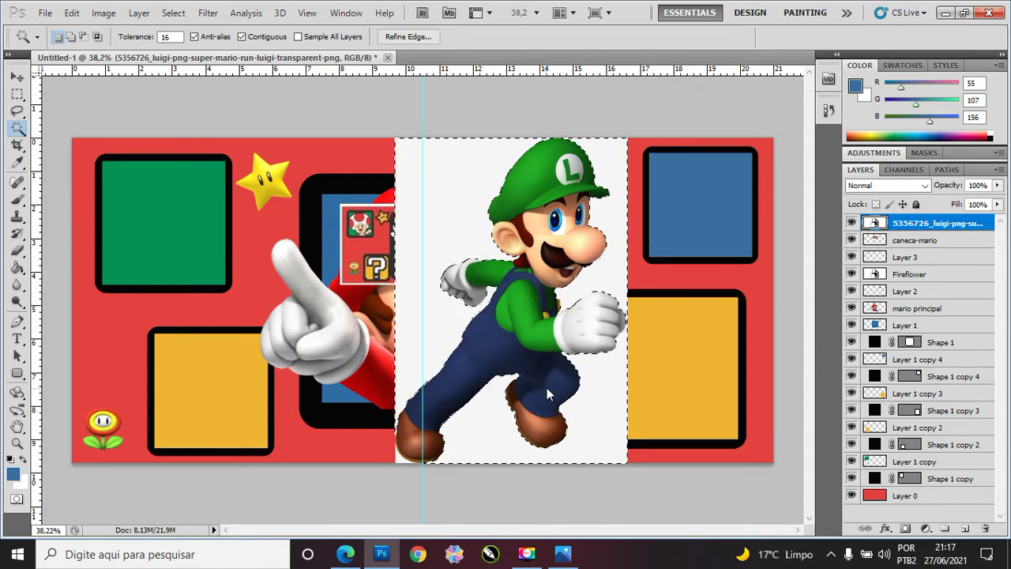
{"action": "key", "text": "Delete"}
{"action": "key", "text": "Return"}
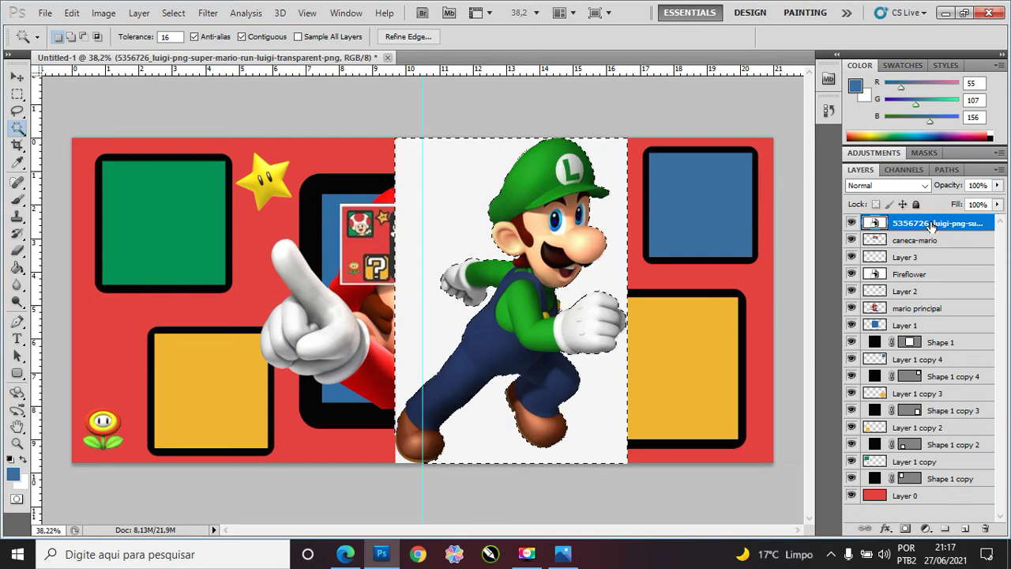
{"action": "key", "text": "Delete"}
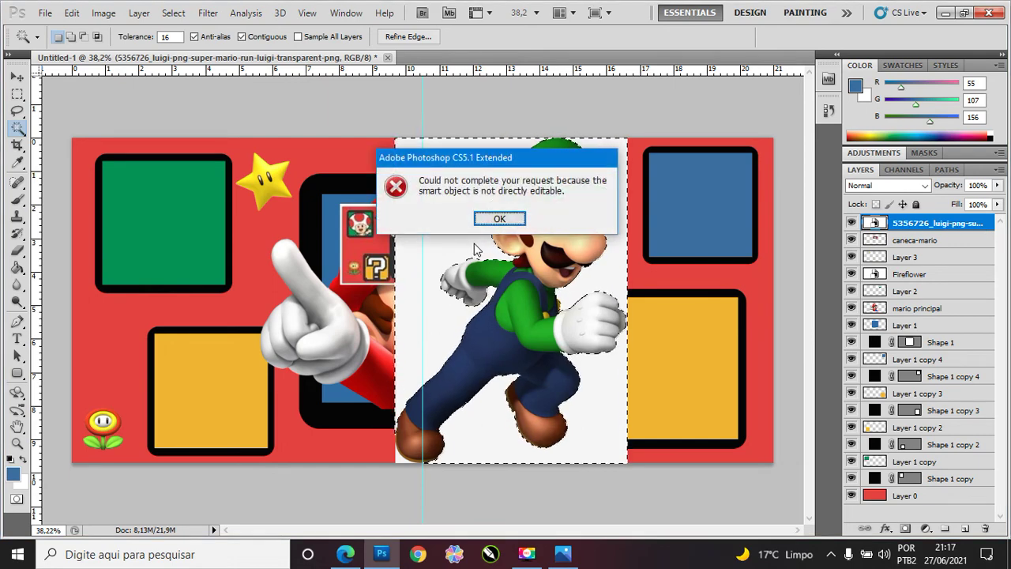
{"action": "key", "text": "Return"}
{"action": "key", "text": "Delete"}
{"action": "key", "text": "Return"}
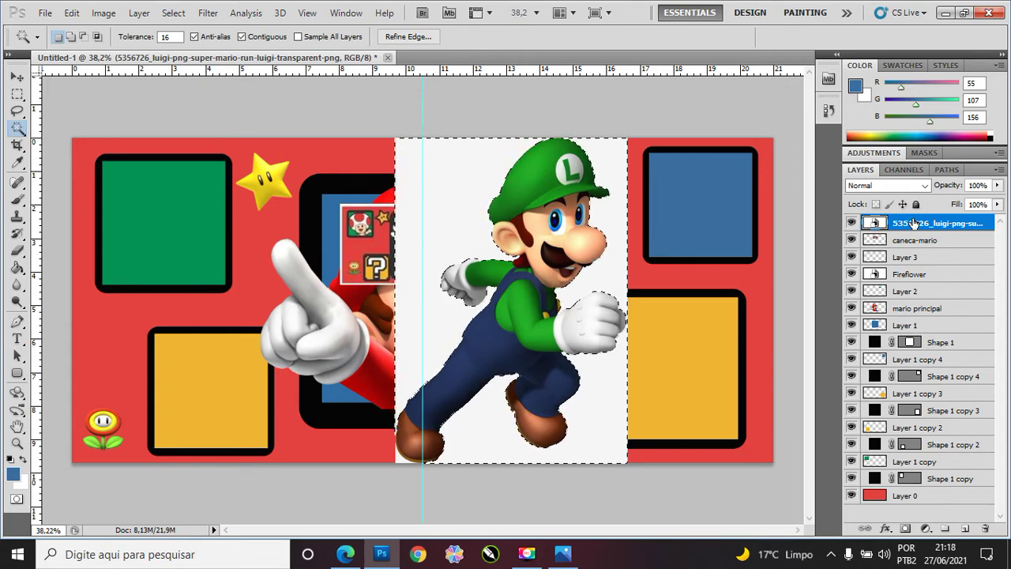
Step: Rasterize the Luigi layer and delete its white background and the patch under his foot
{"action": "right_click", "coordinate": [906, 223]}
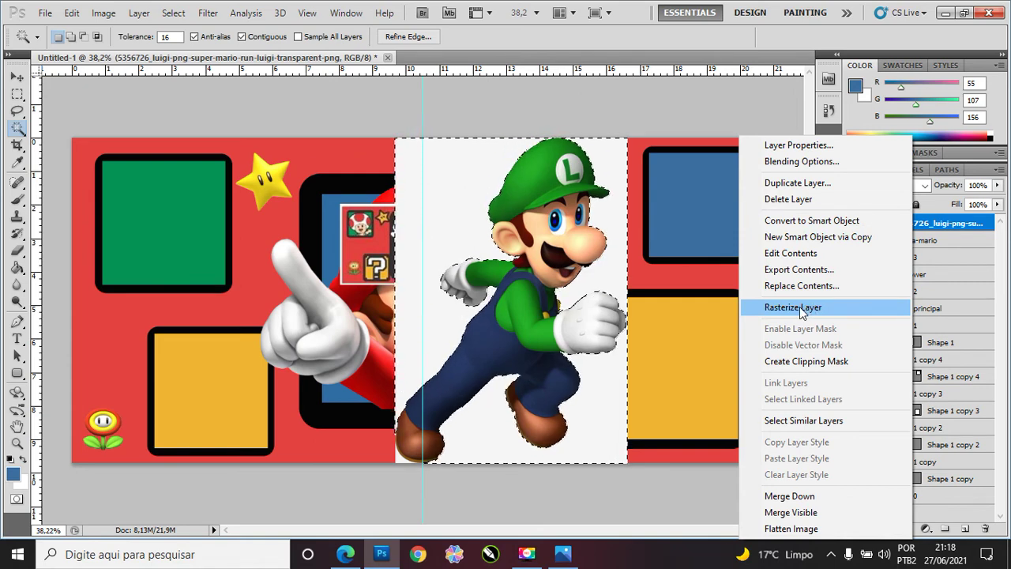
{"action": "left_click", "coordinate": [809, 306]}
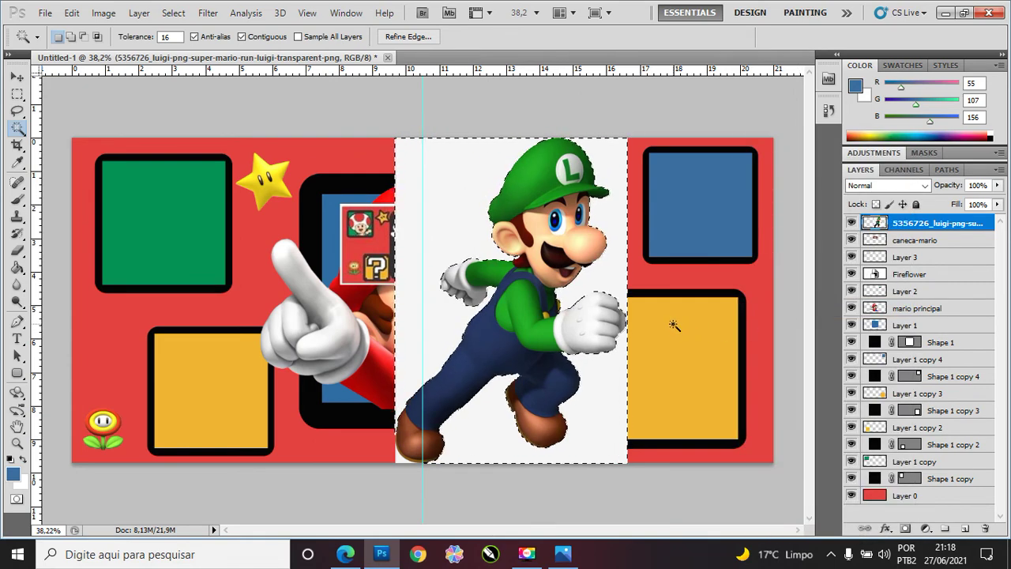
{"action": "key", "text": "Delete"}
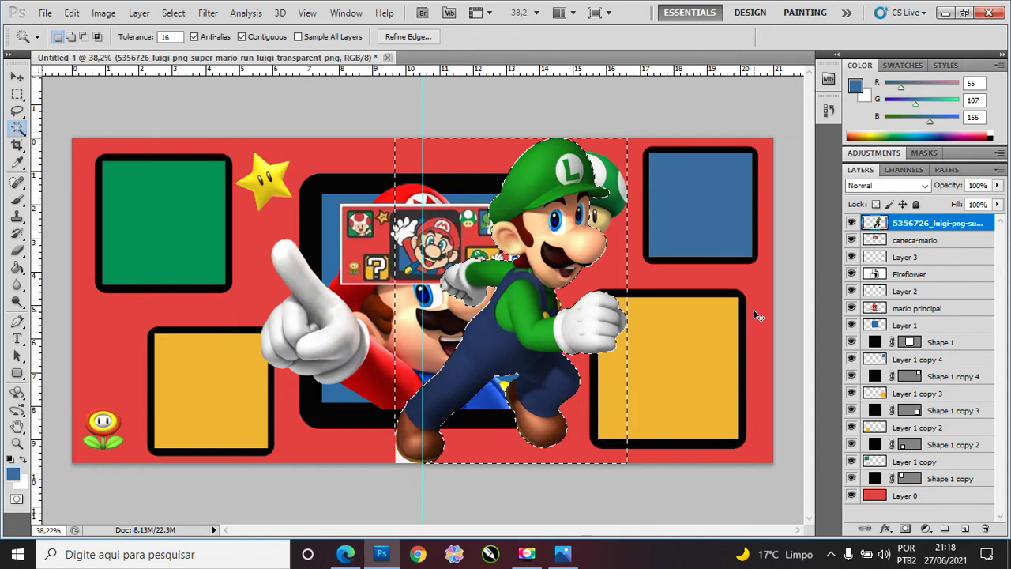
{"action": "key", "text": "ctrl+d"}
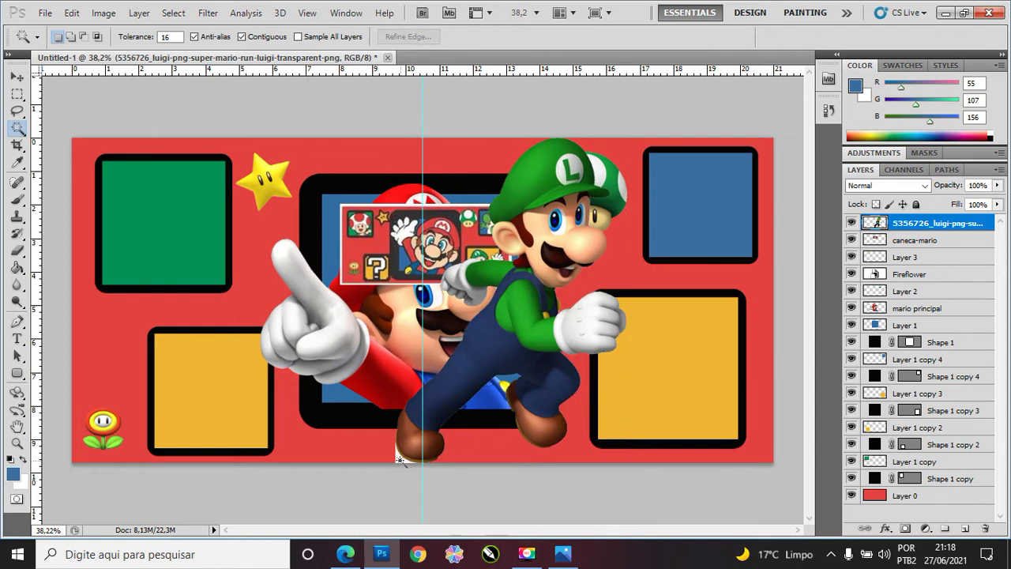
{"action": "left_click", "coordinate": [399, 458]}
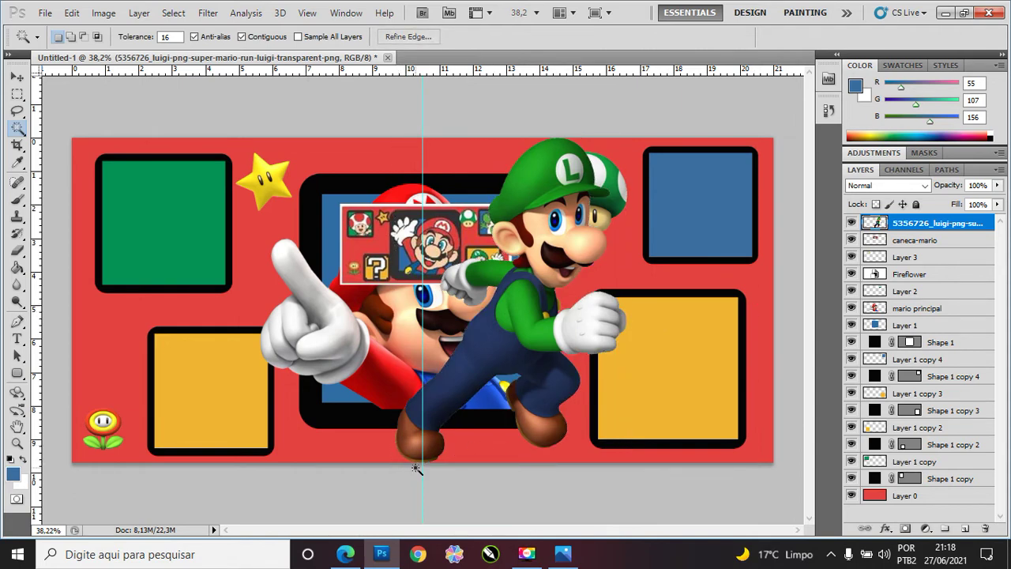
{"action": "key", "text": "ctrl+d"}
{"action": "left_click", "coordinate": [19, 75]}
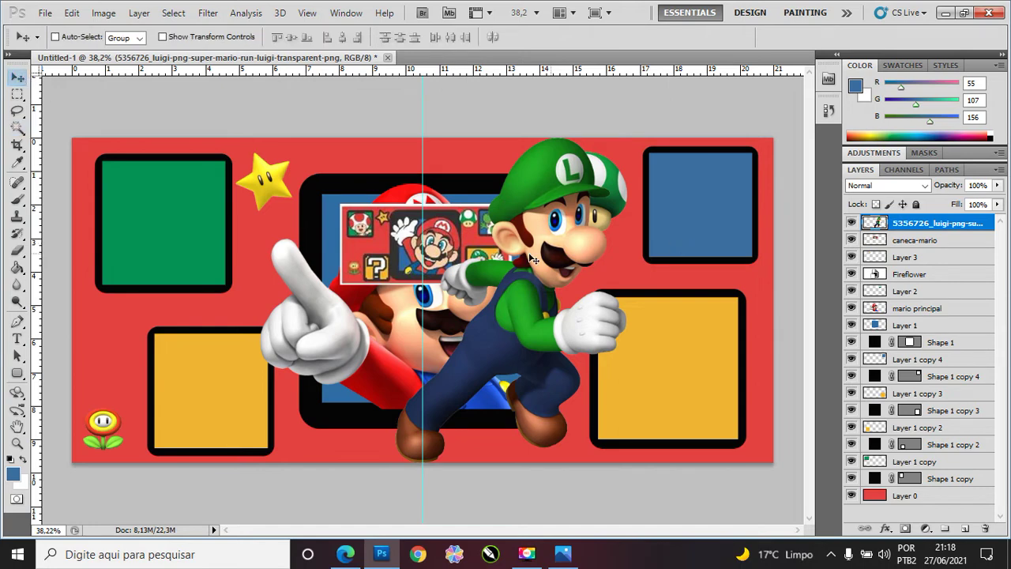
Step: Scale Luigi to about 62% and position him over the top-right blue frame
{"action": "left_click_drag", "start_coordinate": [566, 258], "coordinate": [704, 254]}
{"action": "key", "text": "ctrl+t"}
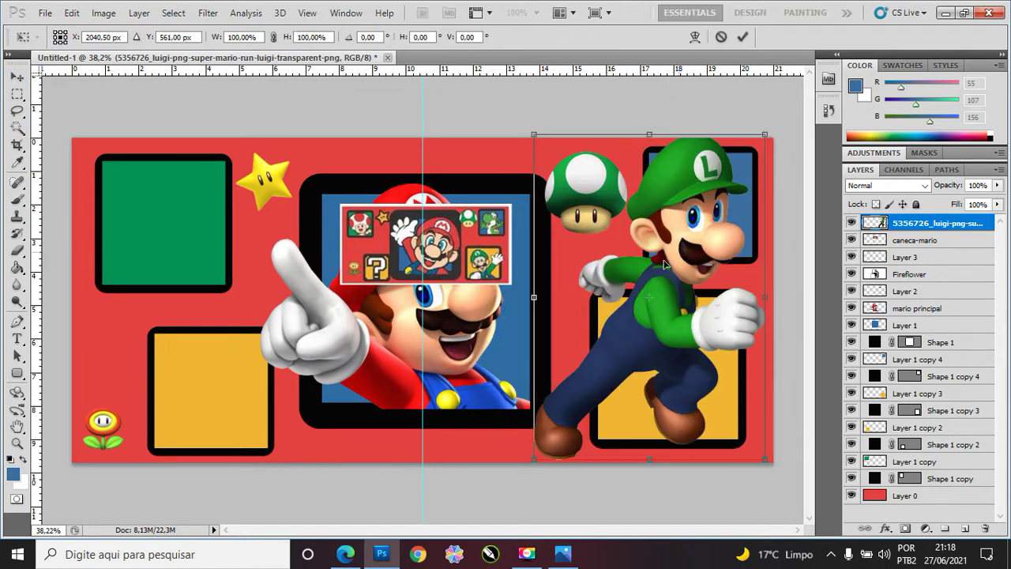
{"action": "left_click_drag", "start_coordinate": [536, 458], "coordinate": [658, 316]}
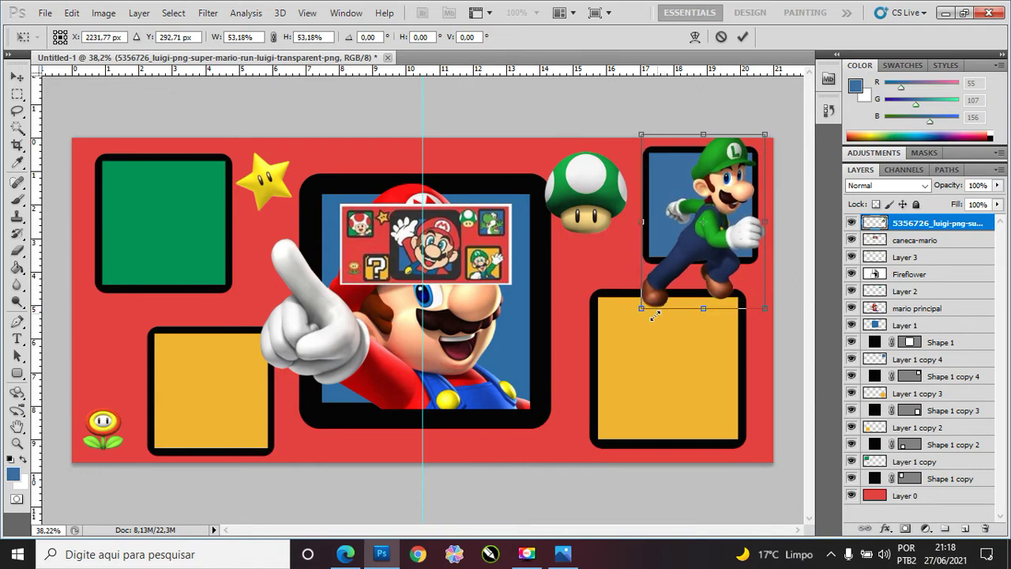
{"action": "left_click_drag", "start_coordinate": [719, 241], "coordinate": [713, 253]}
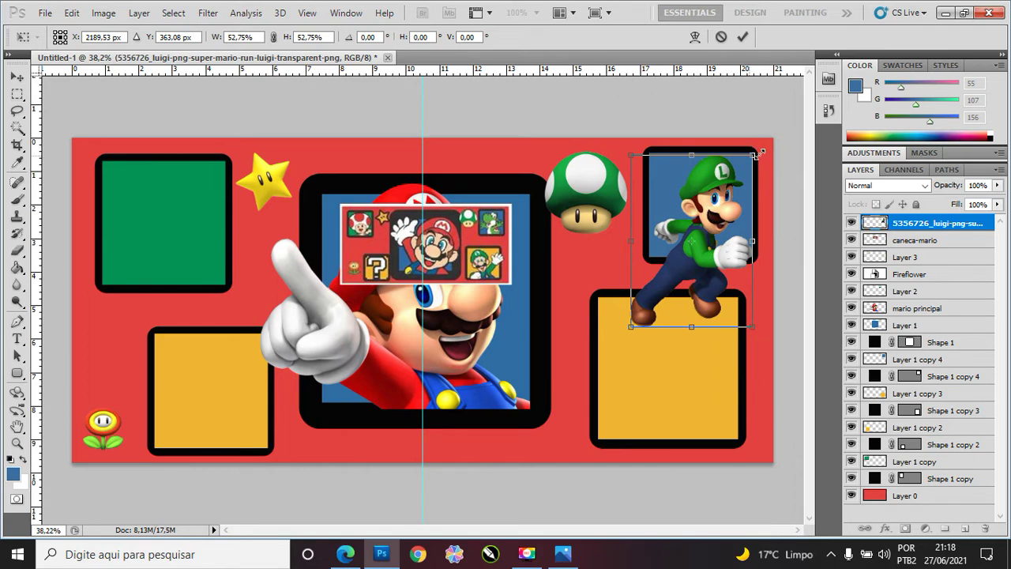
{"action": "left_click_drag", "start_coordinate": [760, 151], "coordinate": [770, 147]}
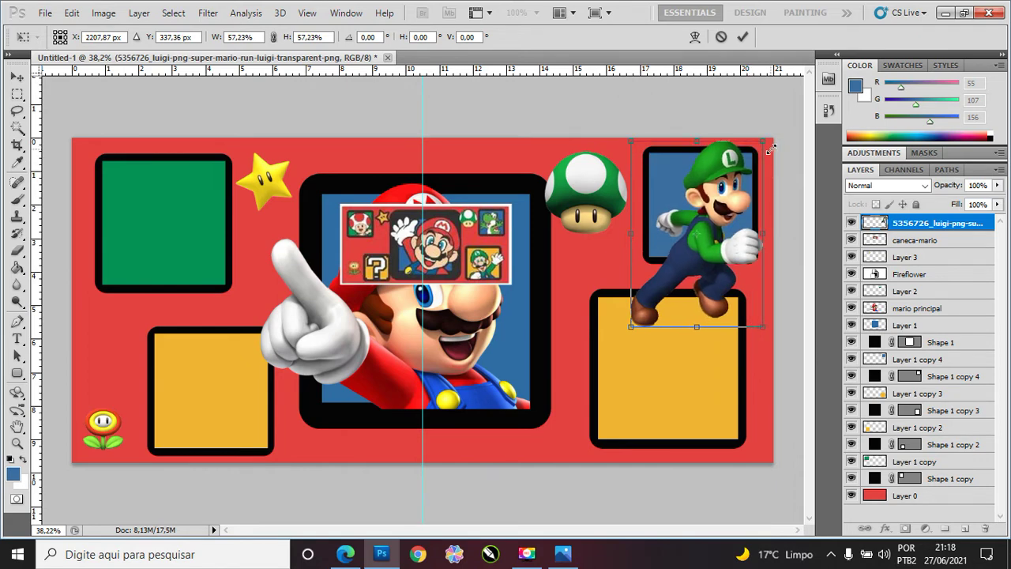
{"action": "left_click_drag", "start_coordinate": [728, 187], "coordinate": [730, 183]}
{"action": "key", "text": "ctrl+z"}
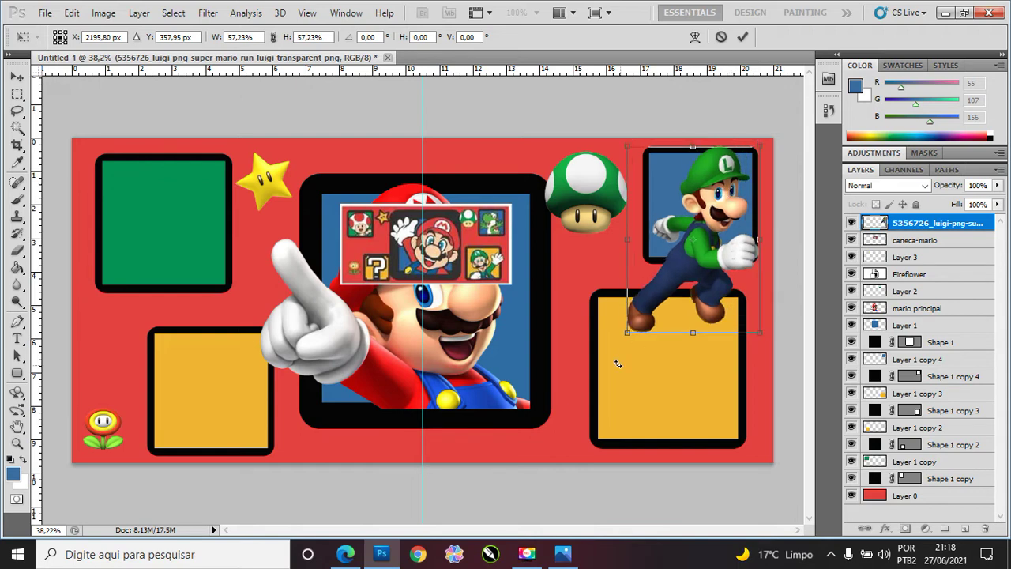
{"action": "left_click_drag", "start_coordinate": [624, 337], "coordinate": [607, 346]}
{"action": "left_click_drag", "start_coordinate": [683, 269], "coordinate": [683, 266]}
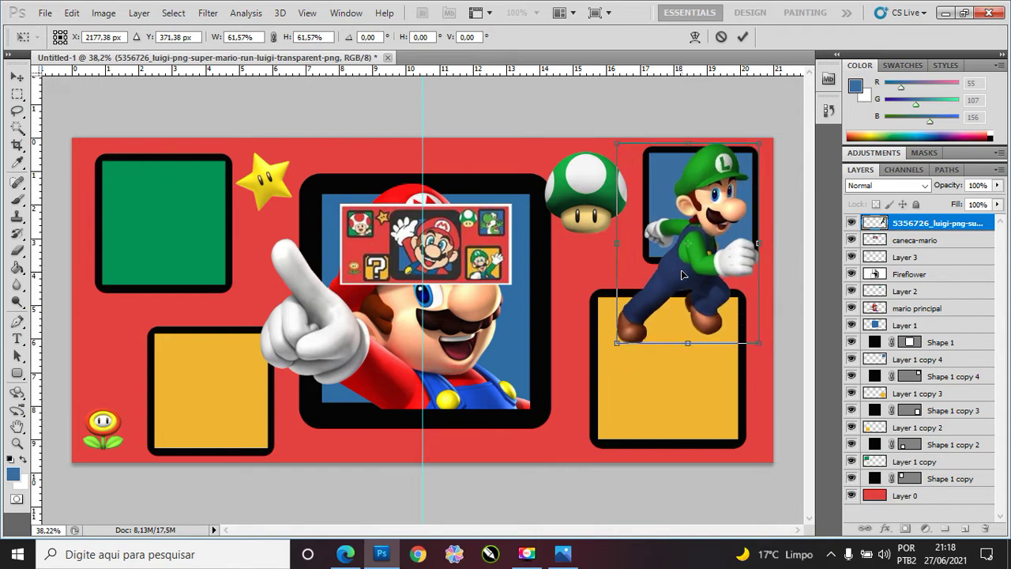
{"action": "left_click_drag", "start_coordinate": [684, 267], "coordinate": [688, 263]}
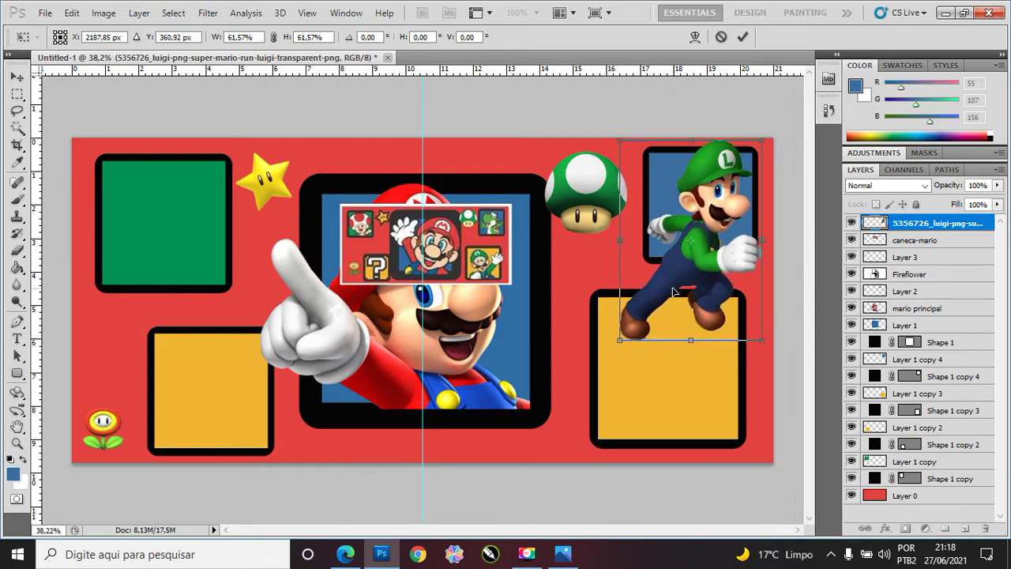
{"action": "key", "text": "Return"}
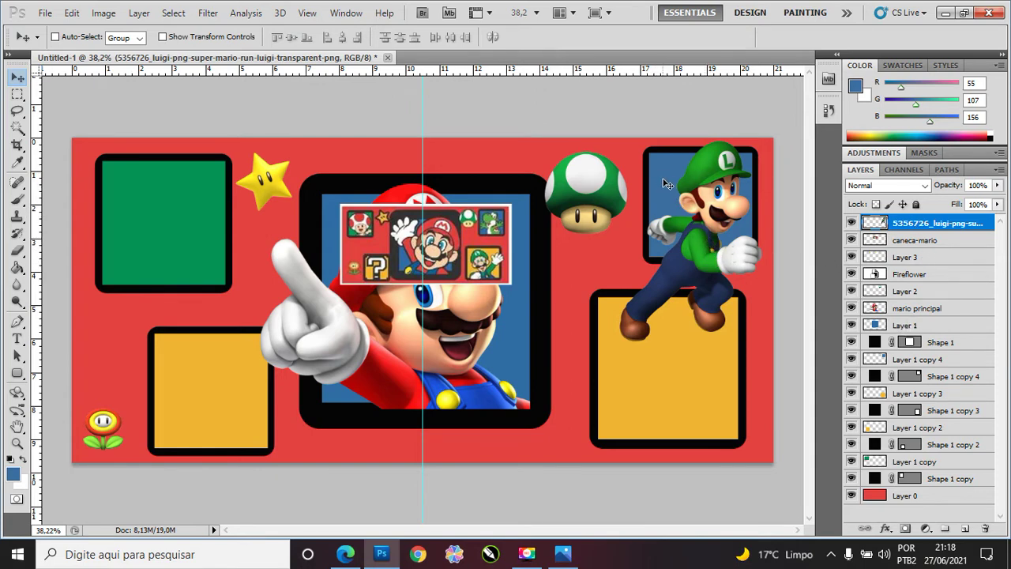
Step: Move Luigi below Shape 1 and load the inverted Layer 1 copy 4 rectangle selection
{"action": "left_click", "coordinate": [898, 362]}
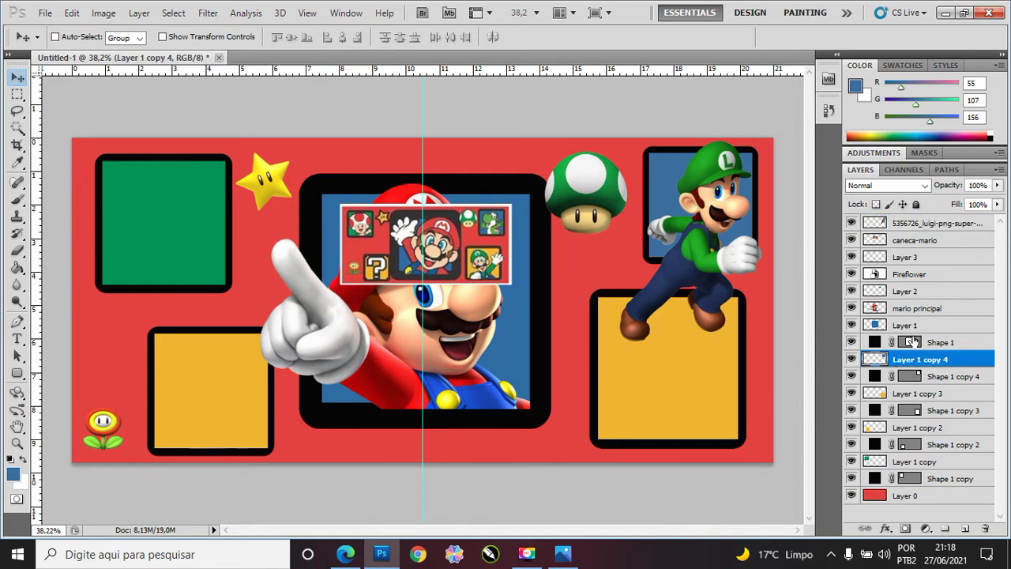
{"action": "left_click_drag", "start_coordinate": [903, 229], "coordinate": [903, 357]}
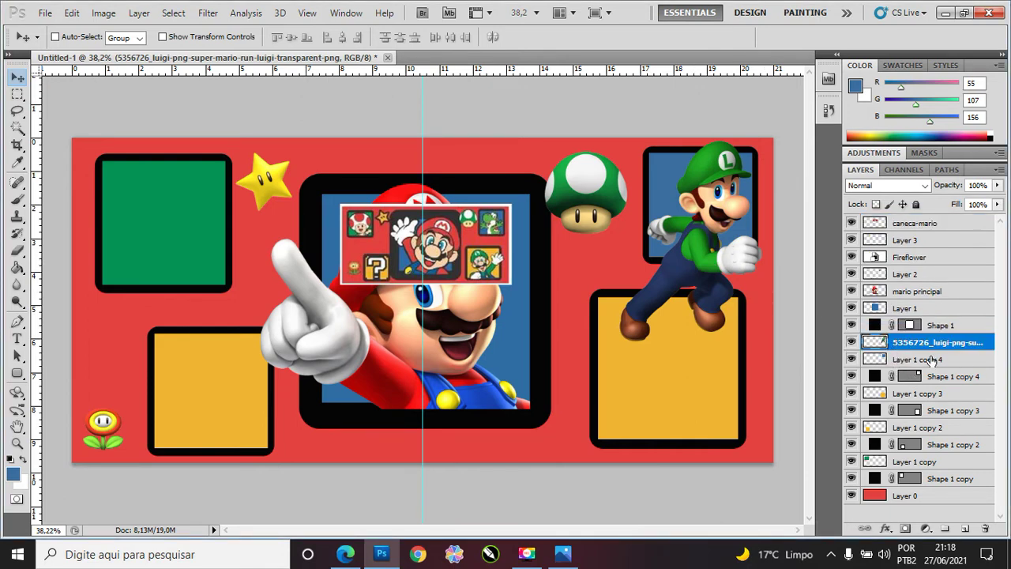
{"action": "left_click", "coordinate": [909, 362]}
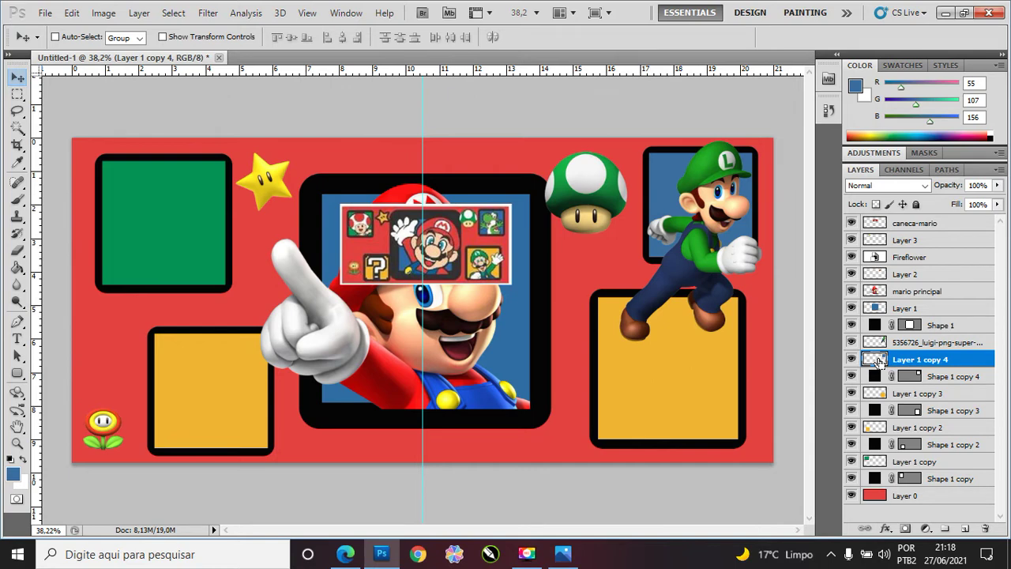
{"action": "left_click", "coordinate": [878, 360], "text": "ctrl"}
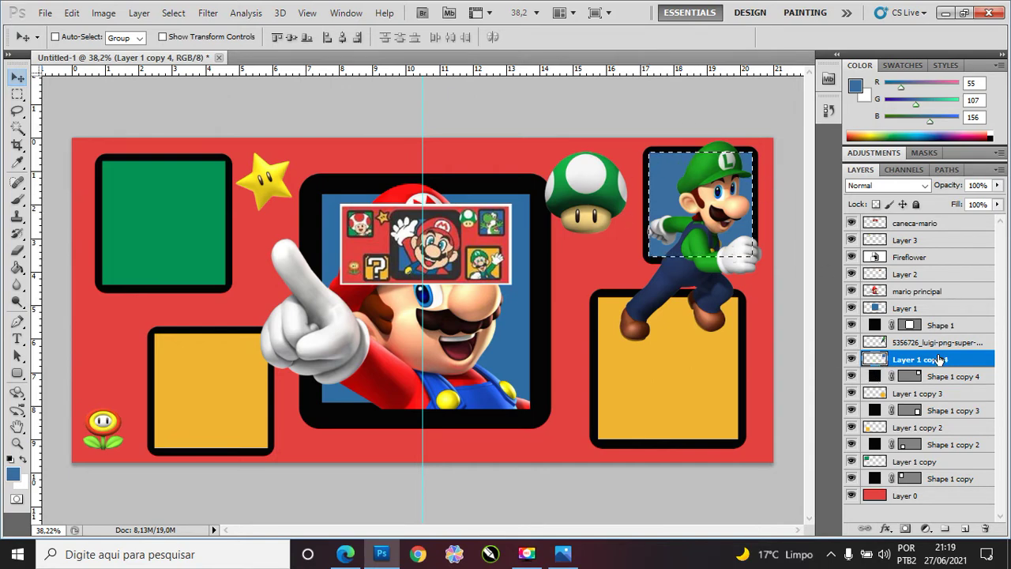
{"action": "key", "text": "ctrl+shift+i"}
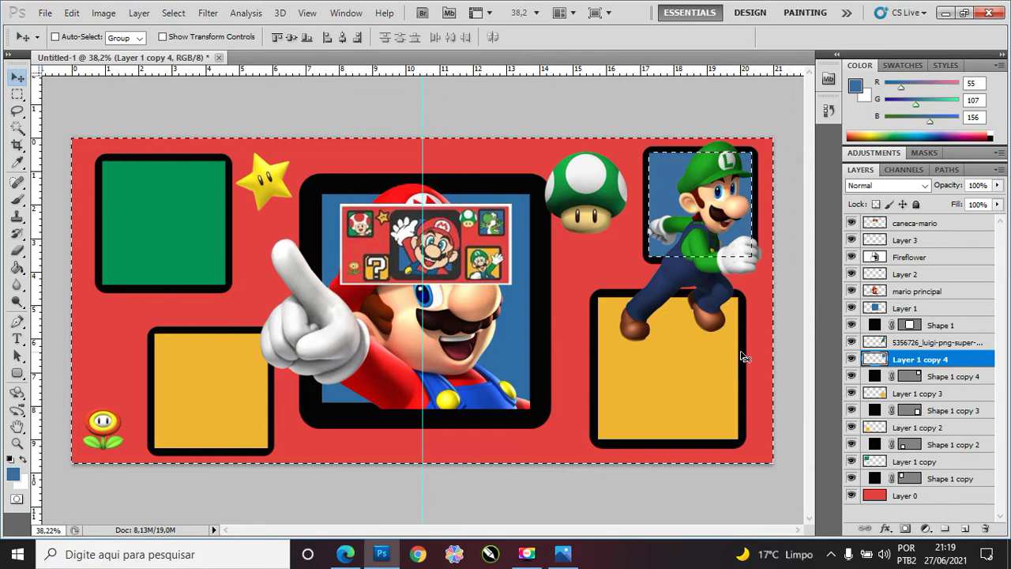
{"action": "left_click", "coordinate": [16, 250]}
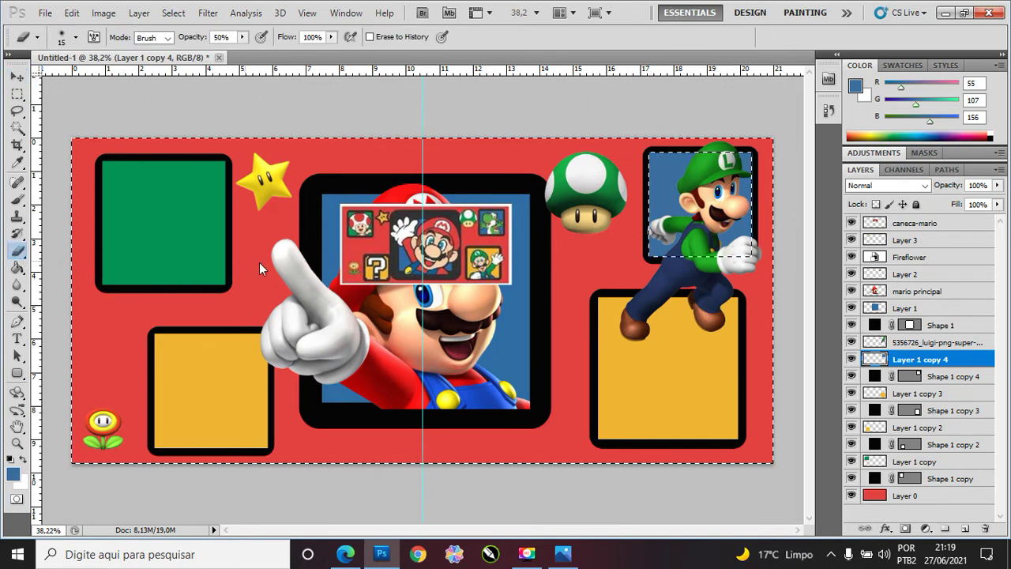
Step: Set the eraser to 366 px with 100% hardness
{"action": "left_click_drag", "start_coordinate": [254, 264], "coordinate": [285, 265]}
{"action": "key", "text": "ctrl+z"}
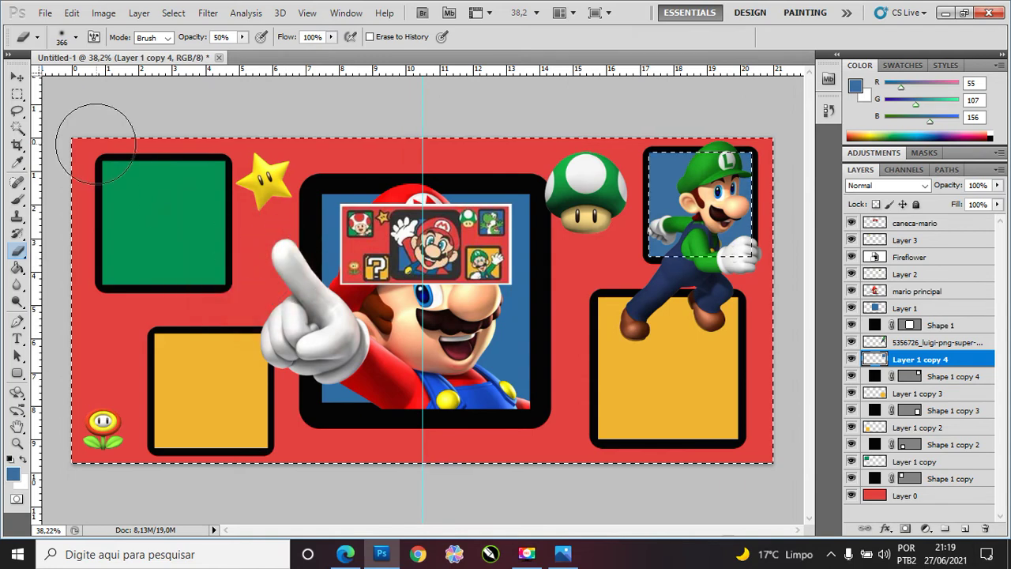
{"action": "left_click", "coordinate": [75, 39]}
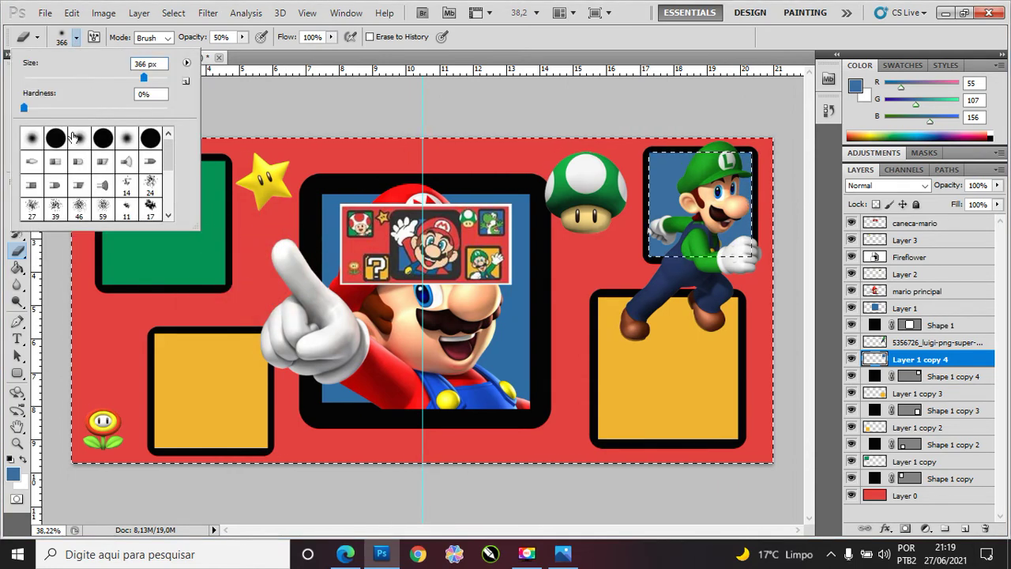
{"action": "left_click_drag", "start_coordinate": [47, 108], "coordinate": [242, 112]}
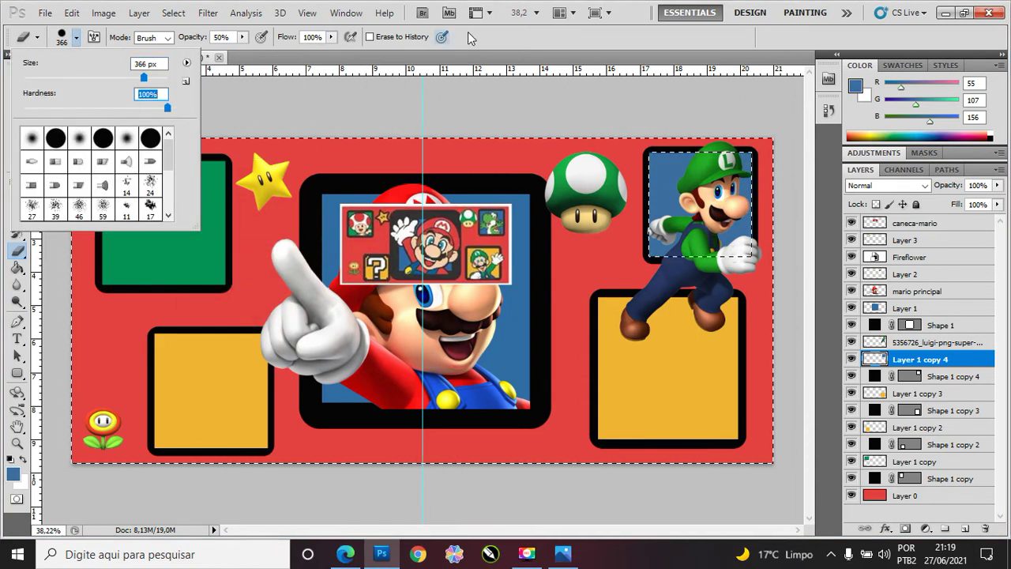
{"action": "left_click", "coordinate": [606, 108]}
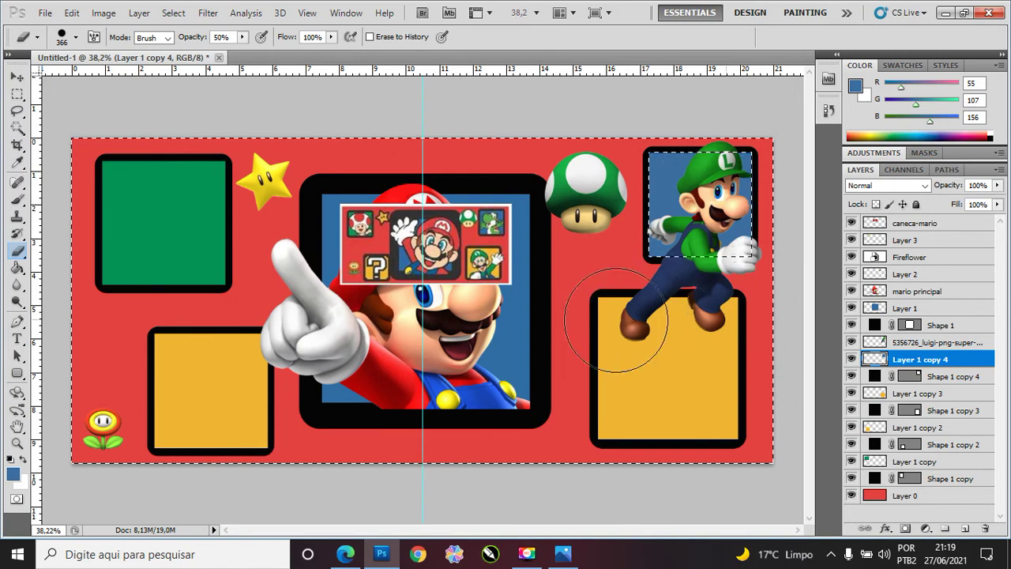
Step: Erase Luigi's legs below the frame, then undo to restore his lower body
{"action": "left_click", "coordinate": [905, 343]}
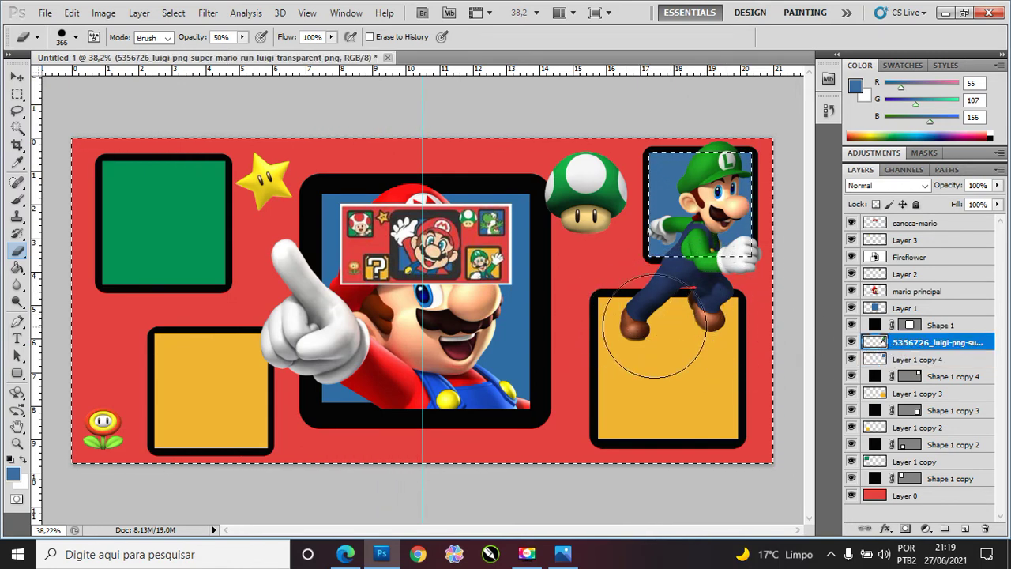
{"action": "left_click_drag", "start_coordinate": [672, 372], "coordinate": [668, 313]}
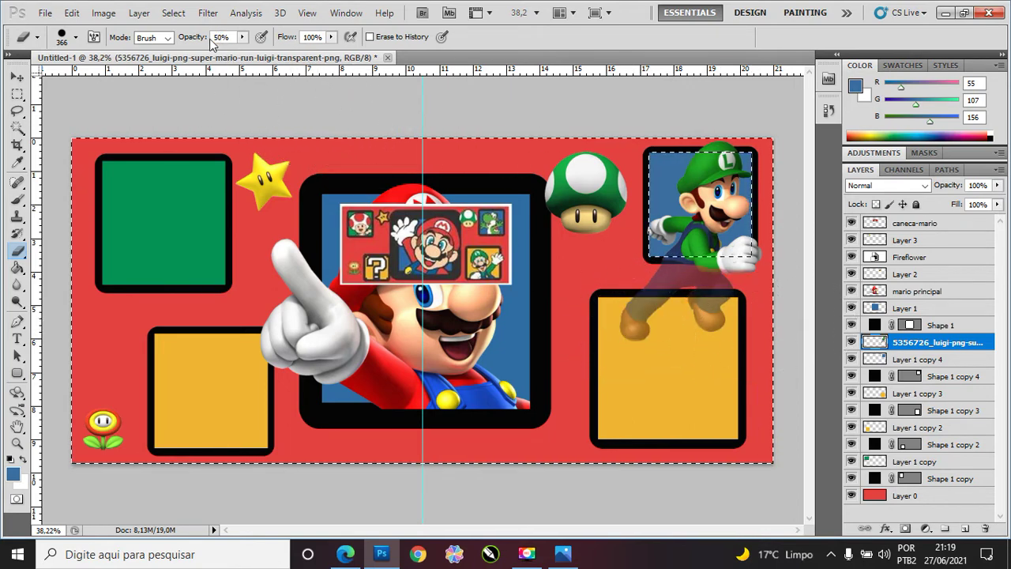
{"action": "type", "text": "100"}
{"action": "left_click_drag", "start_coordinate": [643, 339], "coordinate": [762, 307]}
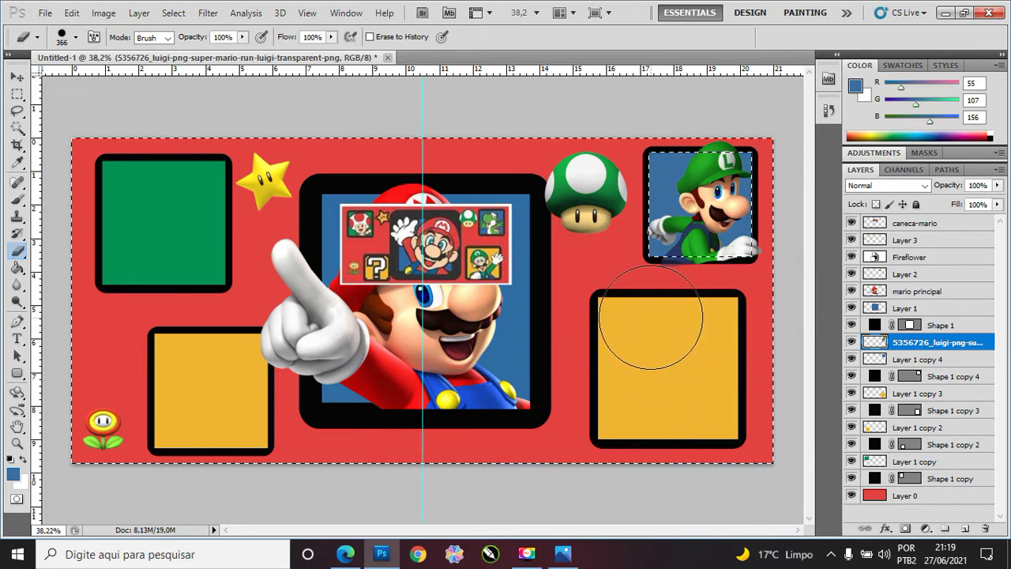
{"action": "left_click_drag", "start_coordinate": [643, 339], "coordinate": [790, 281]}
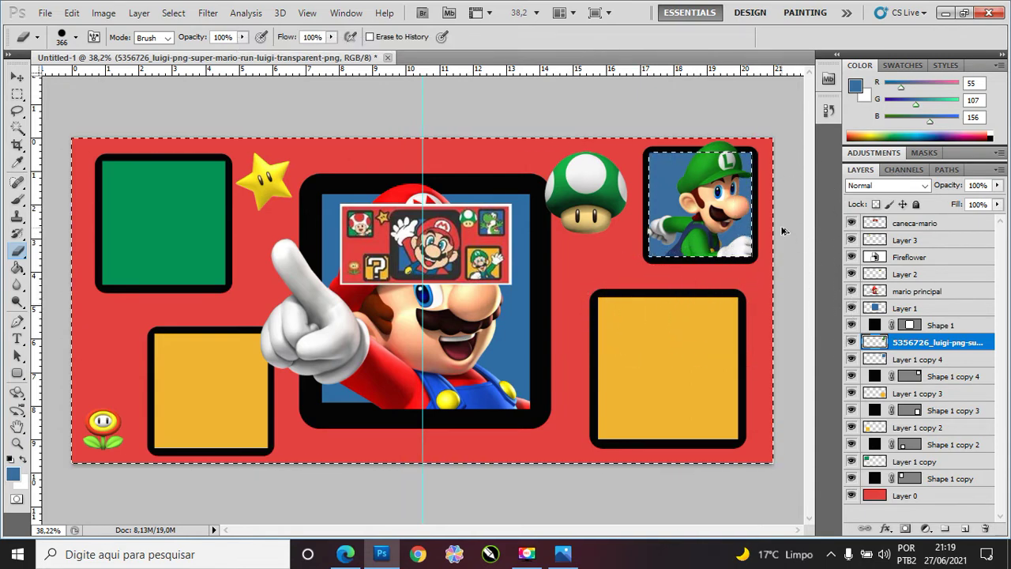
{"action": "key", "text": "ctrl+alt+z"}
{"action": "key", "text": "ctrl+alt+z"}
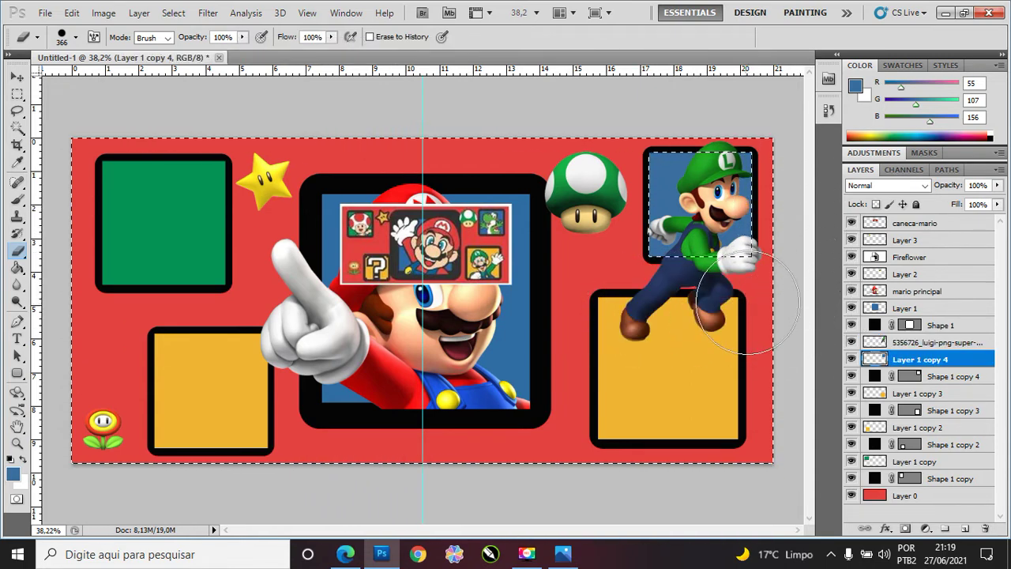
{"action": "left_click", "coordinate": [16, 96]}
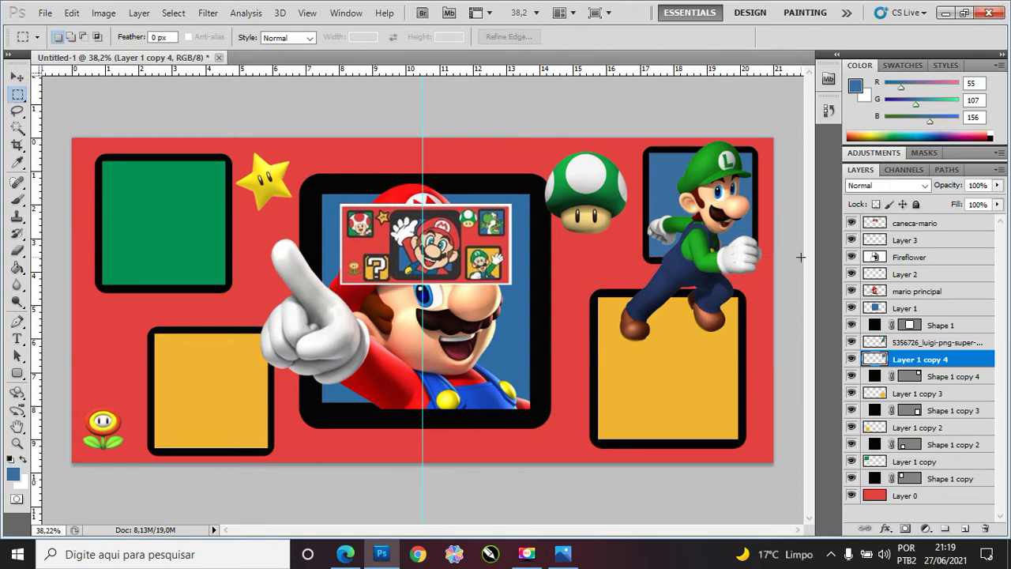
Step: Delete Luigi's selected lower part, then undo to restore it and the selection
{"action": "left_click", "coordinate": [911, 344]}
{"action": "key", "text": "Delete"}
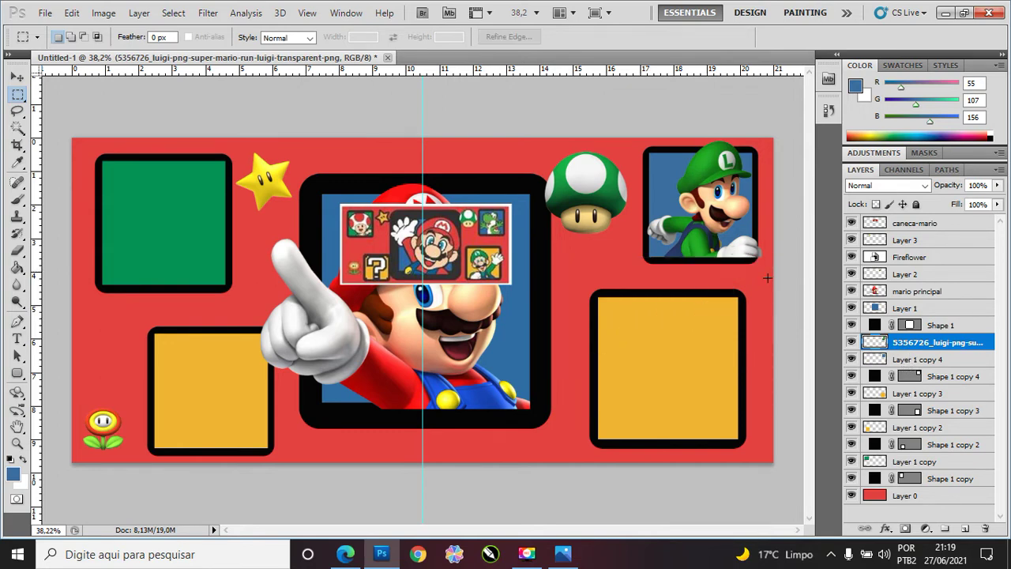
{"action": "scroll", "coordinate": [766, 259], "scroll_direction": "up", "scroll_amount": 2, "text": "alt"}
{"action": "scroll", "coordinate": [766, 259], "scroll_direction": "up", "scroll_amount": 2, "text": "alt"}
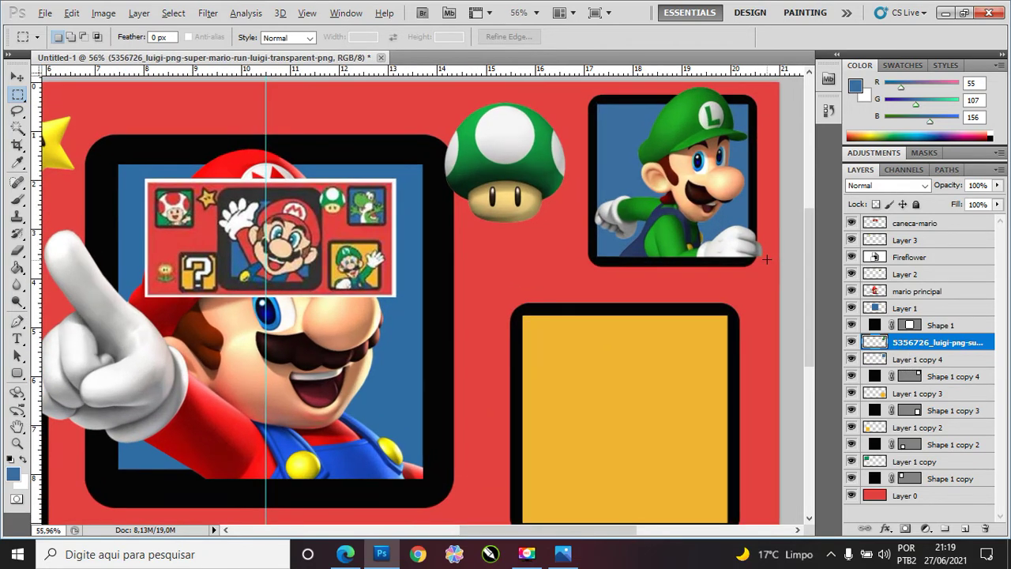
{"action": "scroll", "coordinate": [766, 260], "scroll_direction": "down", "scroll_amount": 4, "text": "alt"}
{"action": "scroll", "coordinate": [761, 257], "scroll_direction": "up", "scroll_amount": 1, "text": "alt"}
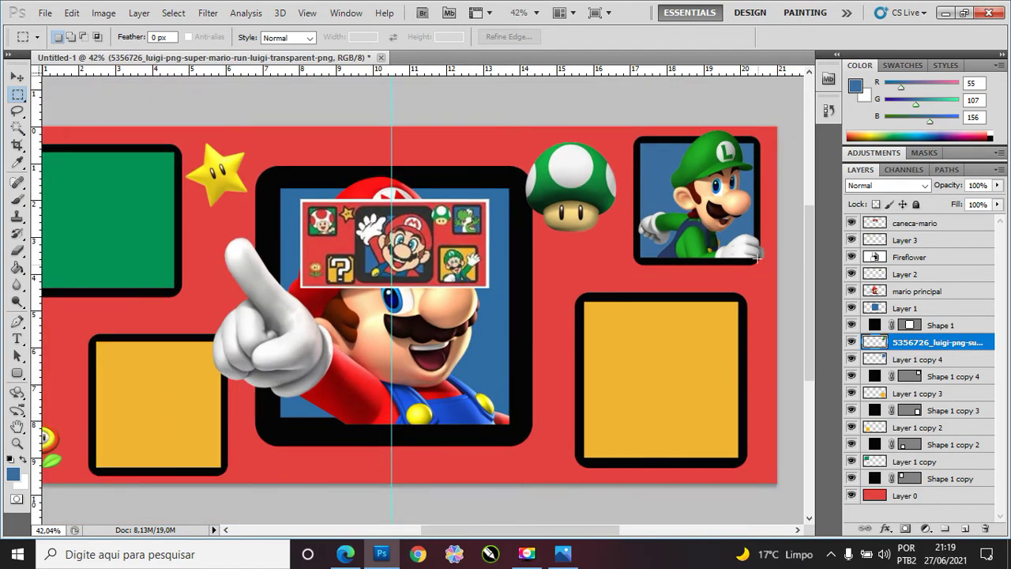
{"action": "key", "text": "ctrl+alt+z"}
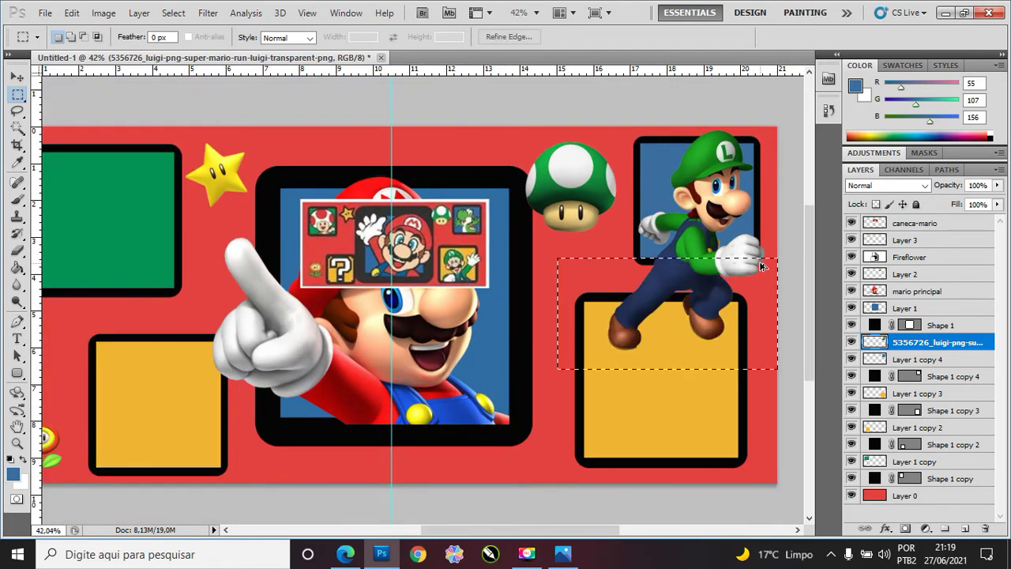
{"action": "key", "text": "ctrl+alt+z"}
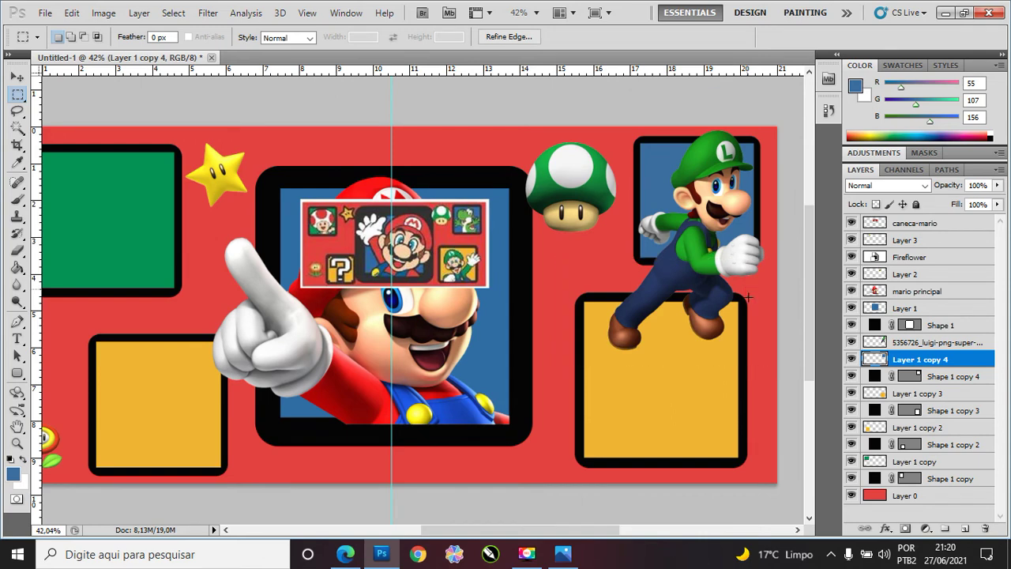
Step: Erase Luigi's legs outside the top-right blue frame on the Luigi layer
{"action": "left_click", "coordinate": [16, 76]}
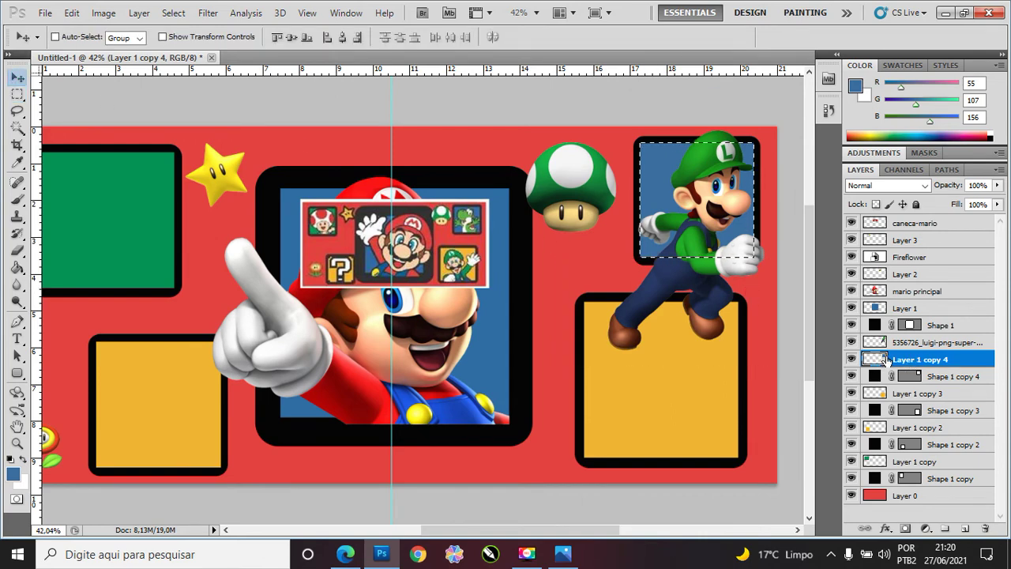
{"action": "left_click", "coordinate": [908, 343]}
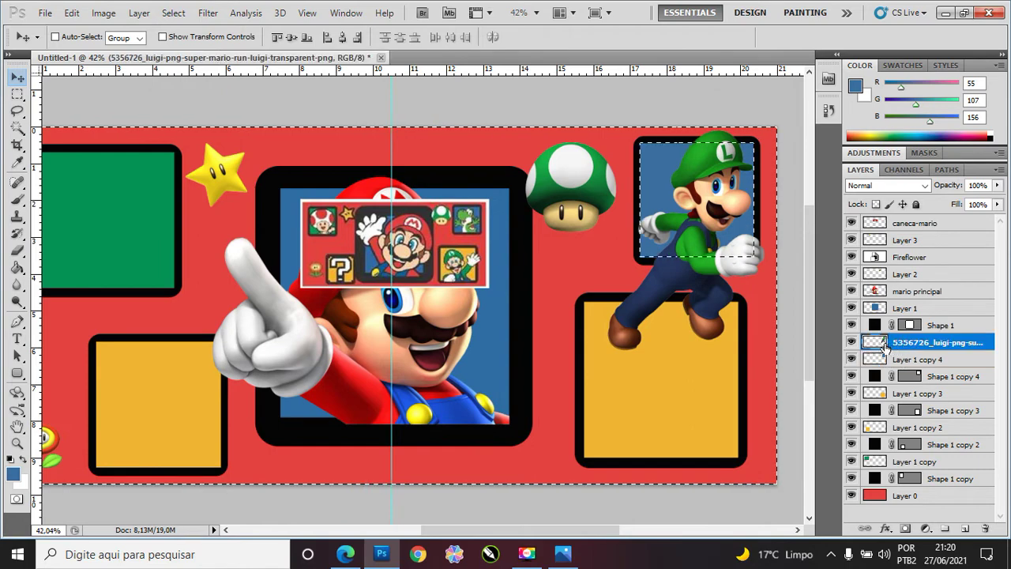
{"action": "left_click", "coordinate": [18, 251]}
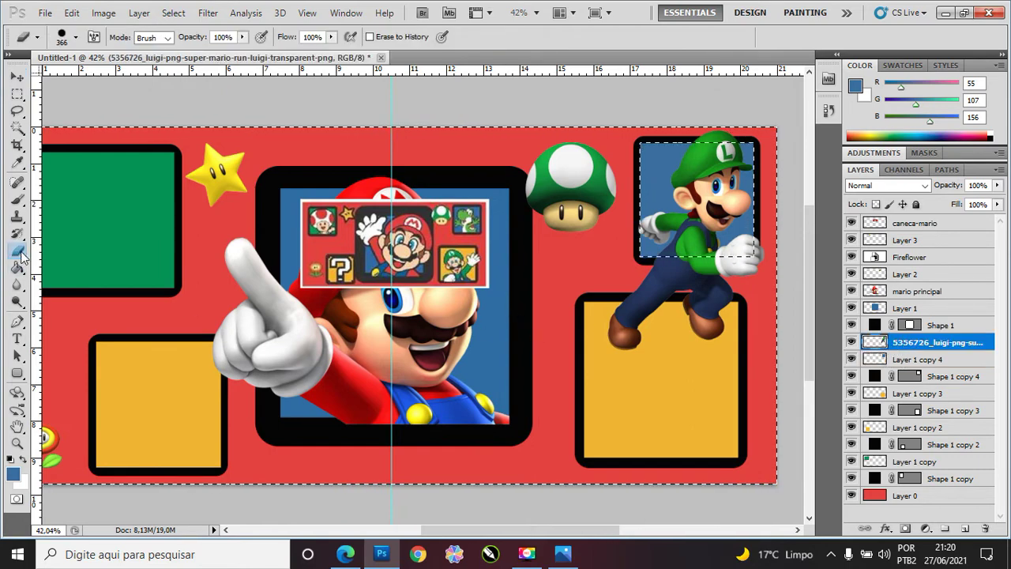
{"action": "left_click_drag", "start_coordinate": [822, 311], "coordinate": [742, 303]}
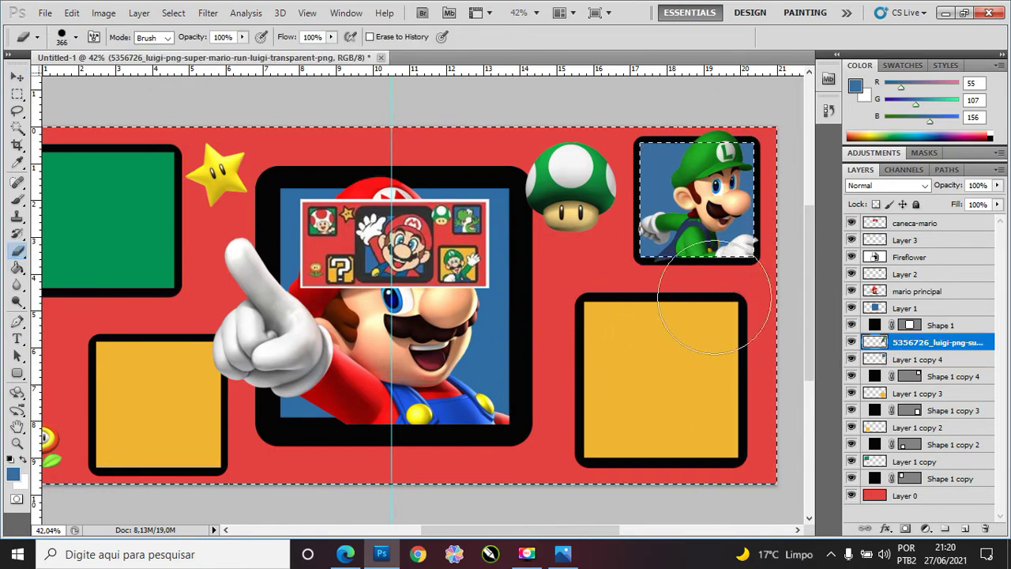
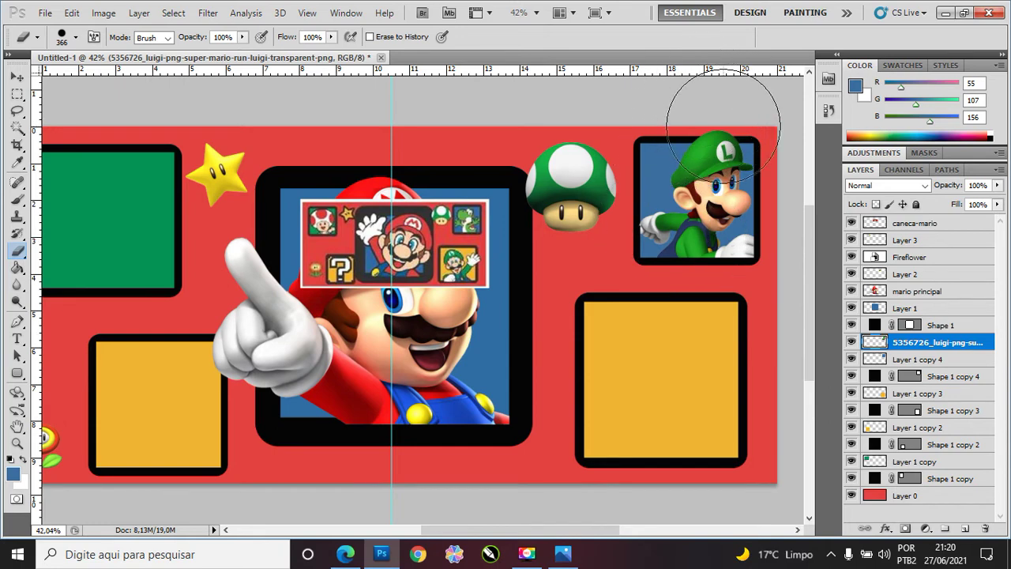
Step: With the Move tool, select Layer 1 copy 3, then bring up the running-Luigi page in Edge
{"action": "left_click", "coordinate": [17, 78]}
{"action": "scroll", "coordinate": [427, 271], "scroll_direction": "down", "scroll_amount": 1}
{"action": "scroll", "coordinate": [426, 271], "scroll_direction": "up", "scroll_amount": 1}
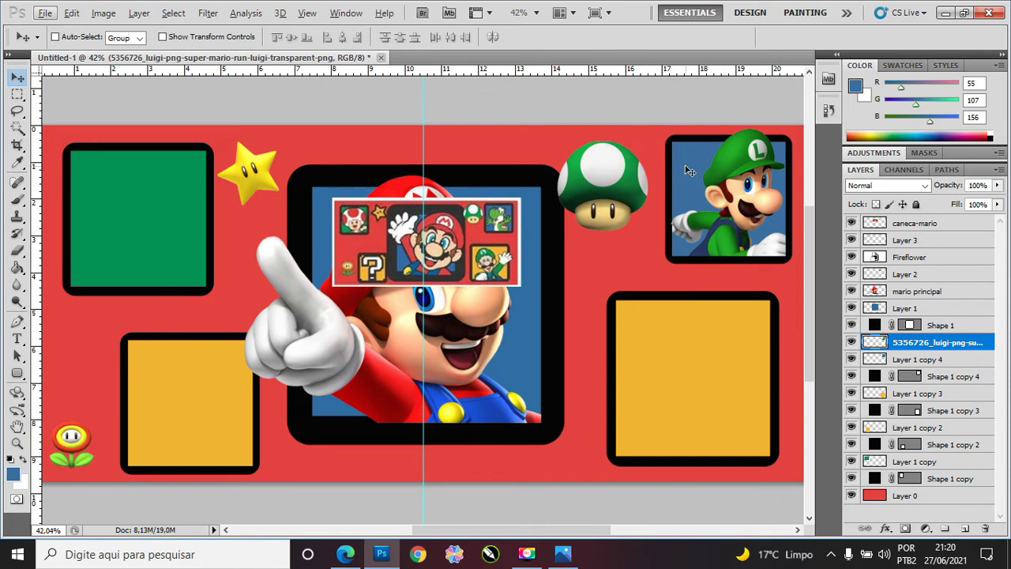
{"action": "key", "text": "alt+bracketleft"}
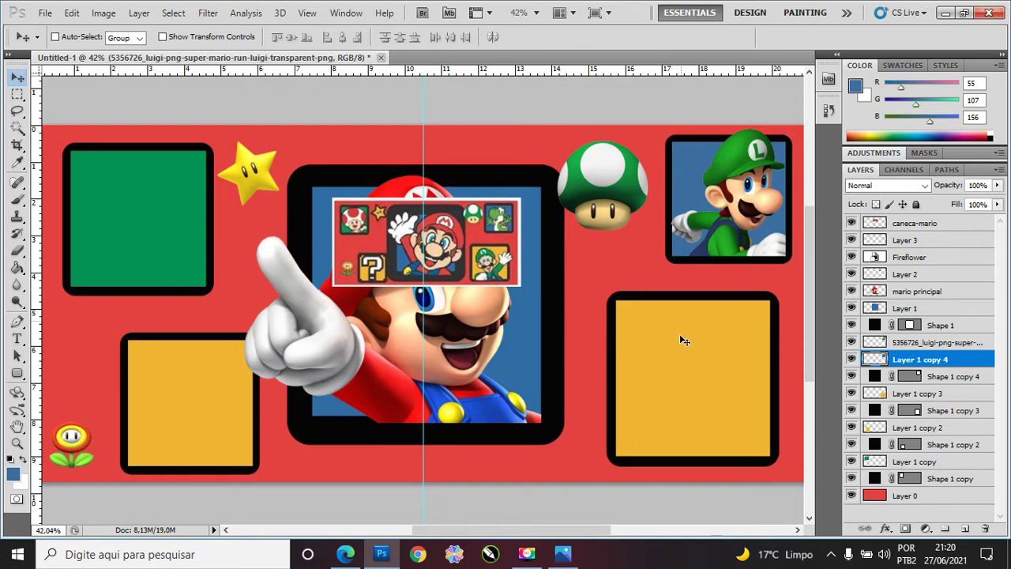
{"action": "left_click", "coordinate": [677, 369], "text": "ctrl"}
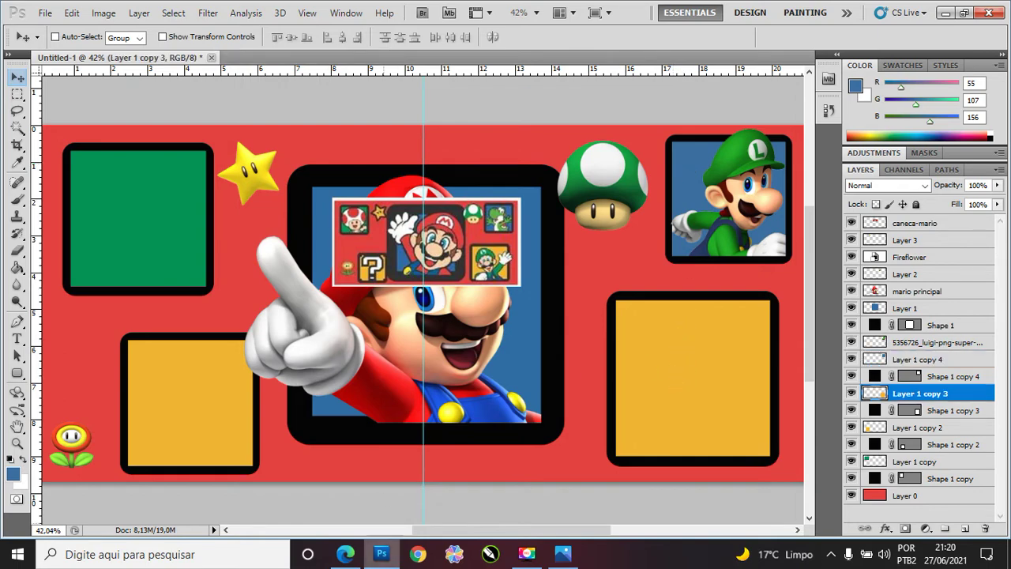
{"action": "left_click", "coordinate": [345, 554]}
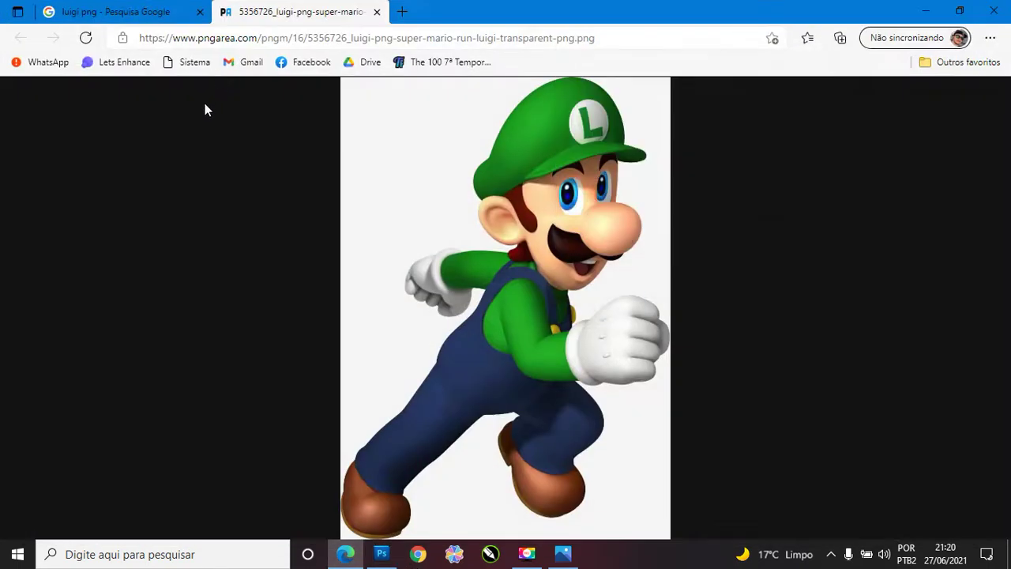
Step: Search Google Images for 'yoshi png' and close the old Luigi tab
{"action": "left_click", "coordinate": [255, 41]}
{"action": "type", "text": "yoi"}
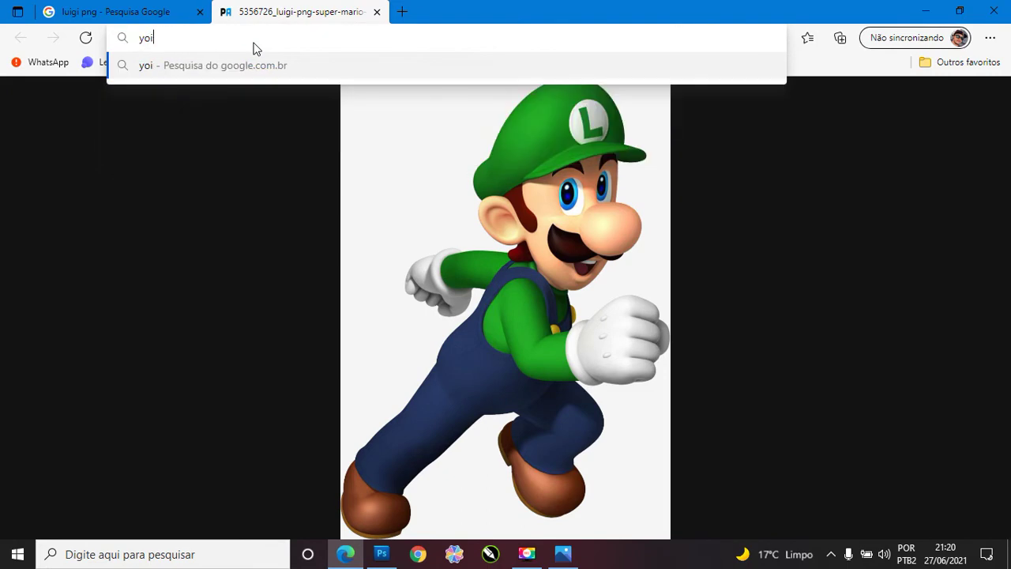
{"action": "key", "text": "BackSpace"}
{"action": "type", "text": "shi png"}
{"action": "key", "text": "Return"}
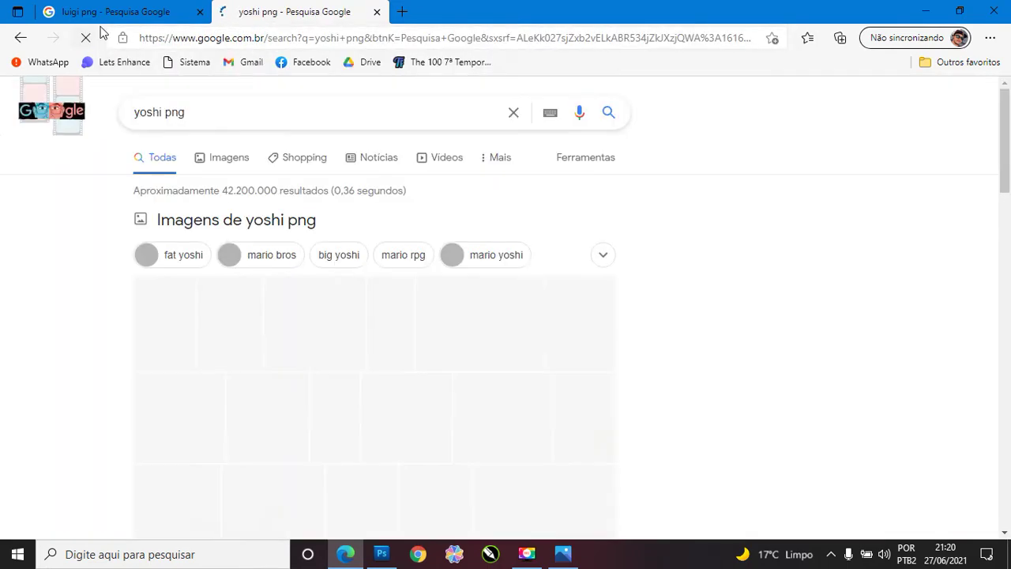
{"action": "left_click", "coordinate": [200, 12]}
{"action": "left_click", "coordinate": [215, 162]}
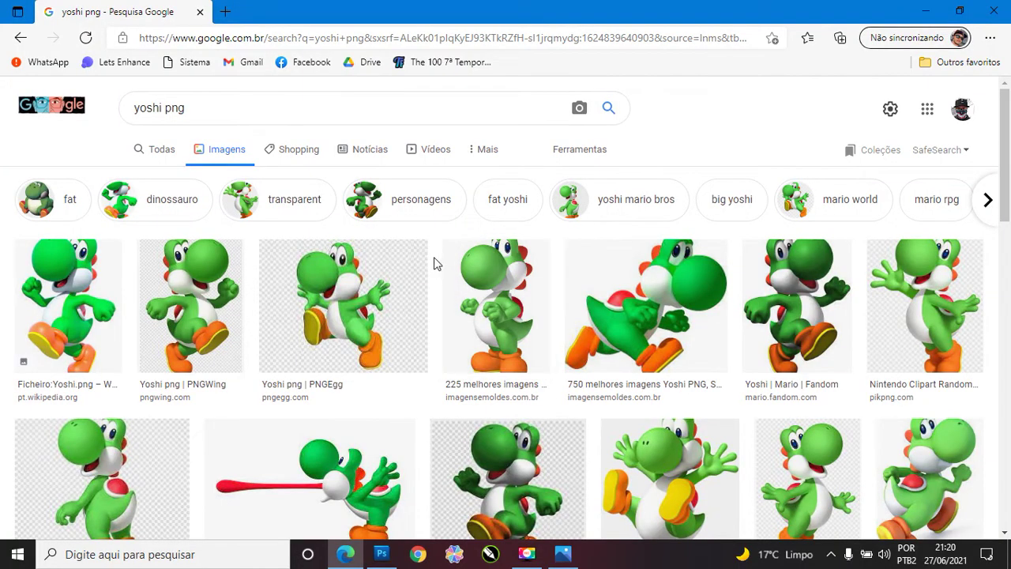
Step: Copy the Ground Pound Yoshi image and return to Photoshop
{"action": "scroll", "coordinate": [435, 262], "scroll_direction": "down", "scroll_amount": 1}
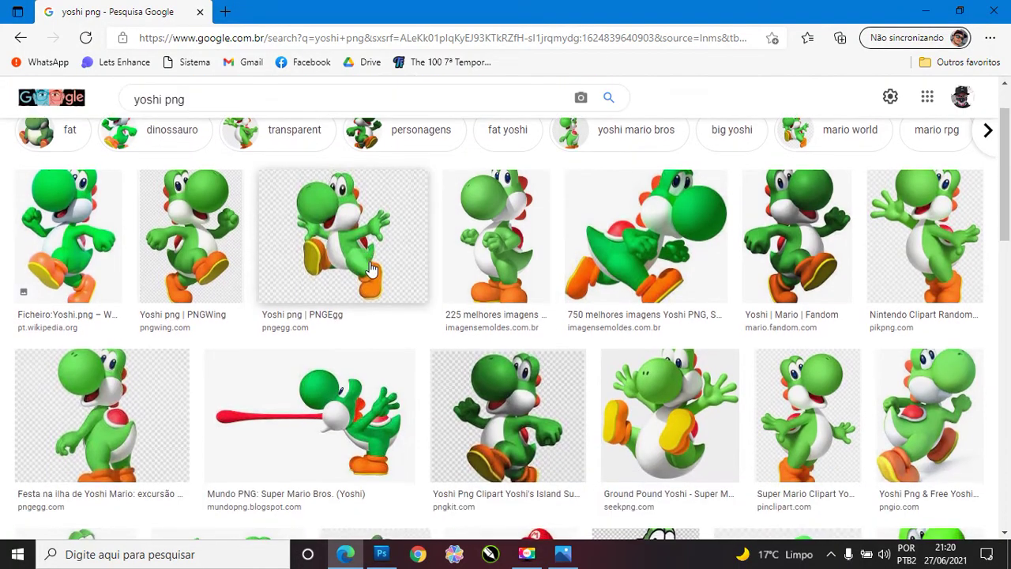
{"action": "left_click", "coordinate": [668, 419]}
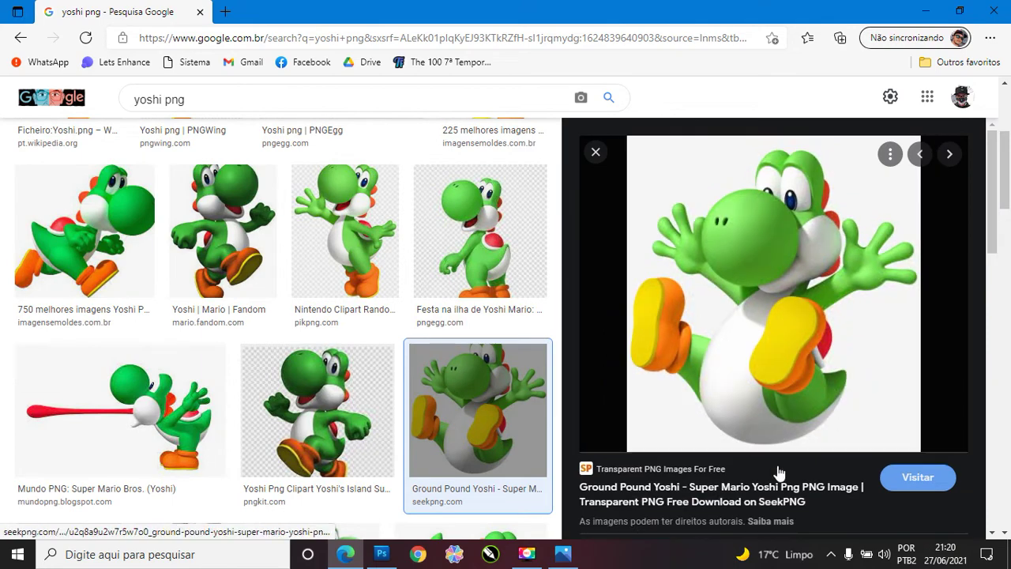
{"action": "right_click", "coordinate": [789, 405]}
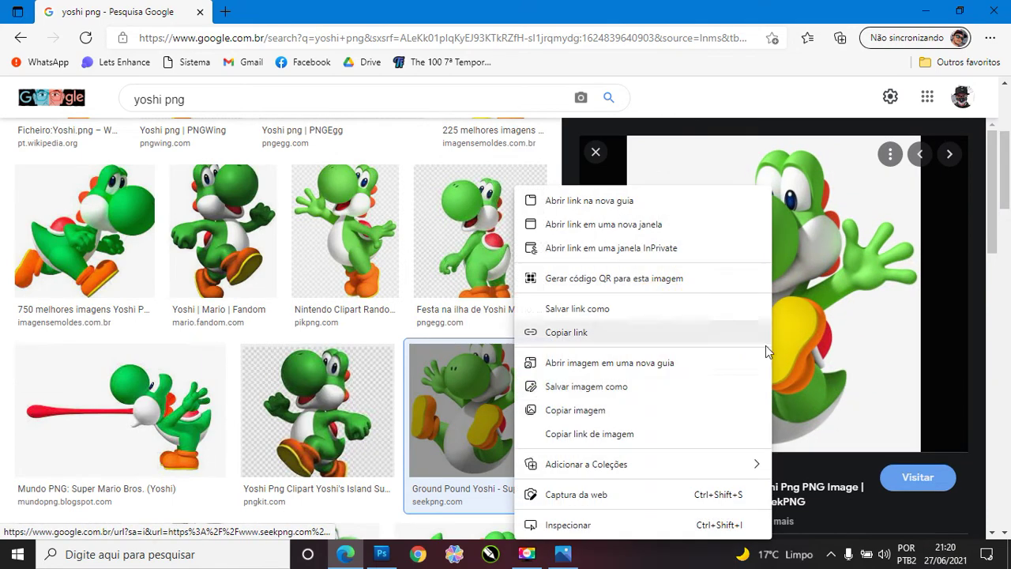
{"action": "left_click", "coordinate": [609, 410]}
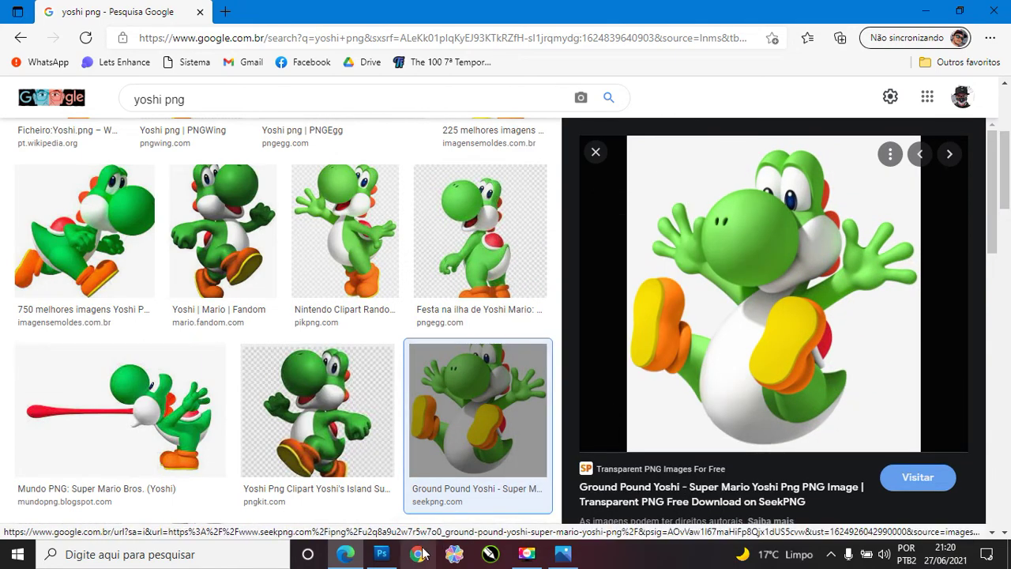
{"action": "left_click", "coordinate": [388, 558]}
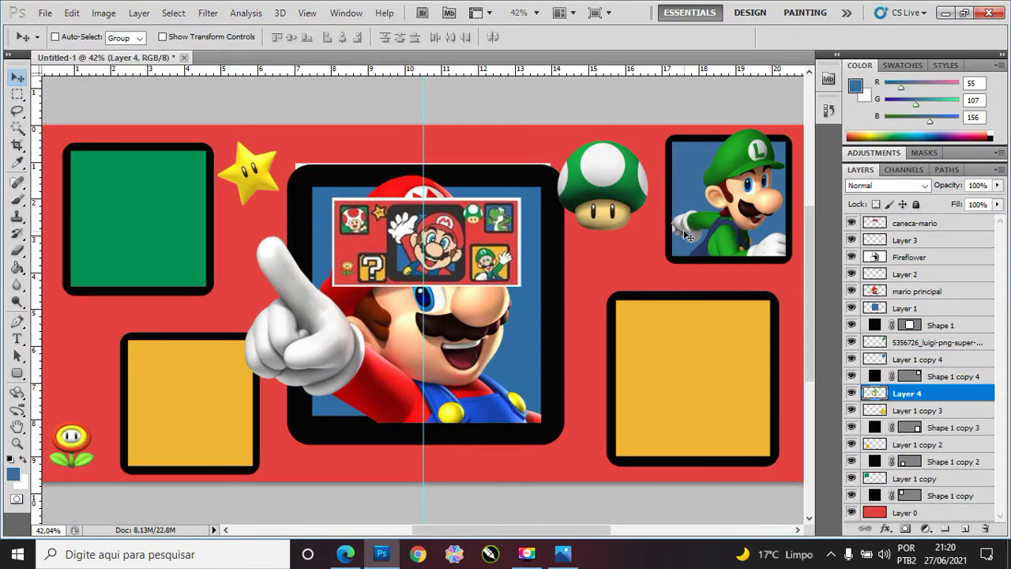
Step: Raise Yoshi's Layer 4 to the top, shift it up-left, and try a Magic Wand selection
{"action": "left_click_drag", "start_coordinate": [906, 398], "coordinate": [909, 224]}
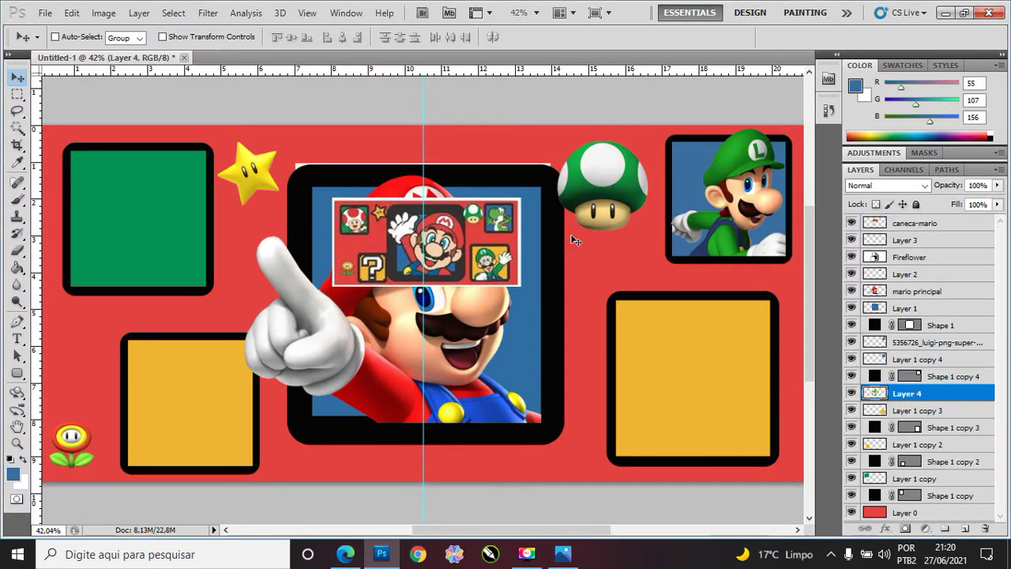
{"action": "left_click_drag", "start_coordinate": [470, 251], "coordinate": [413, 243]}
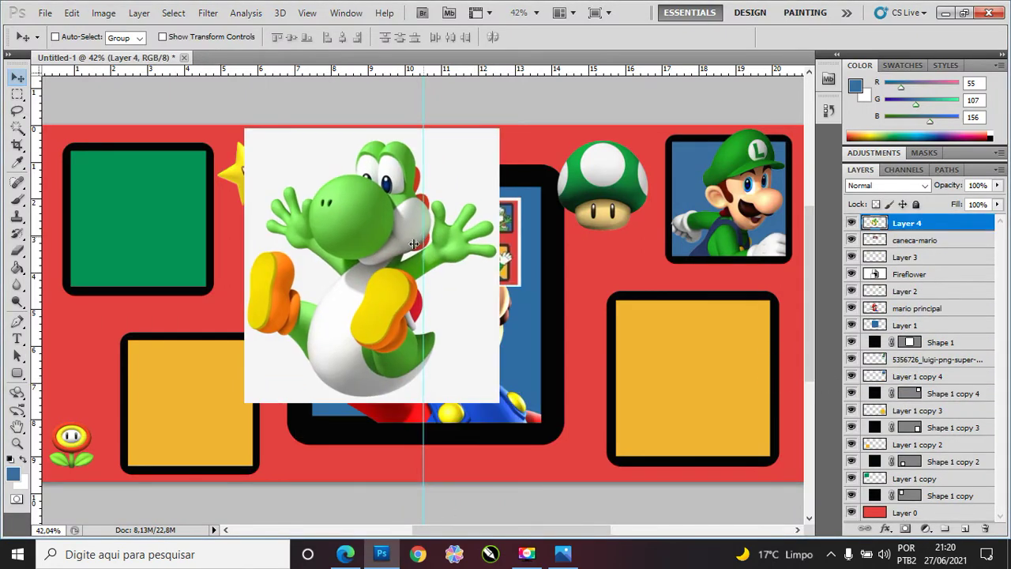
{"action": "left_click", "coordinate": [17, 127]}
{"action": "left_click", "coordinate": [296, 158]}
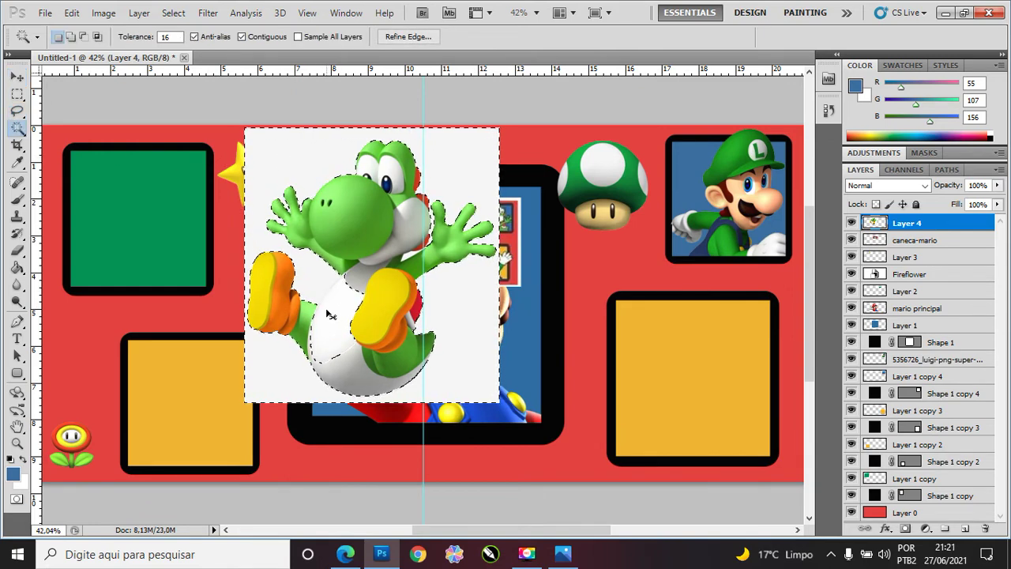
{"action": "key", "text": "ctrl+d"}
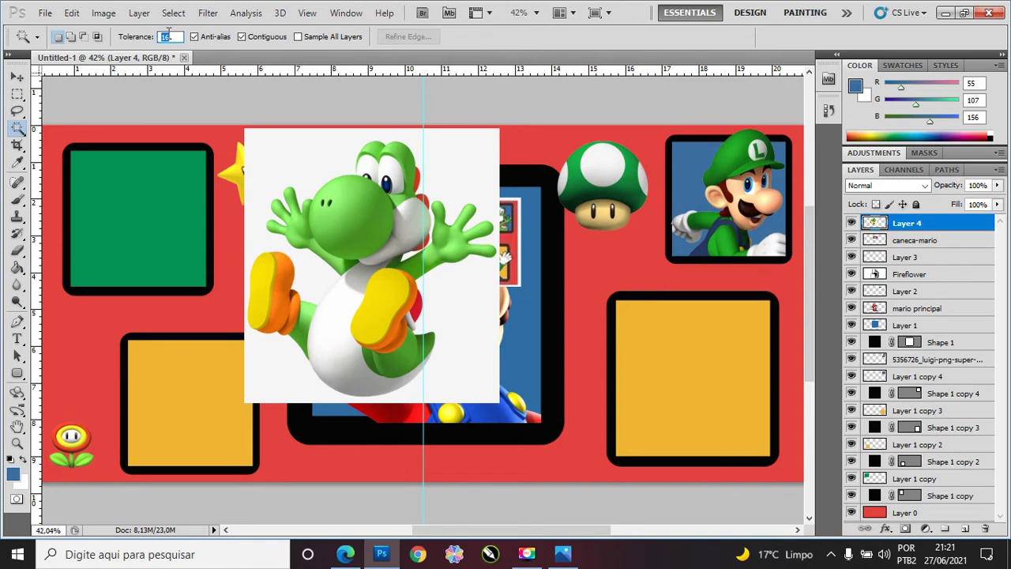
{"action": "type", "text": "10"}
Step: Reselect Yoshi's white background with the Magic Wand at Tolerance 5
{"action": "left_click", "coordinate": [313, 292]}
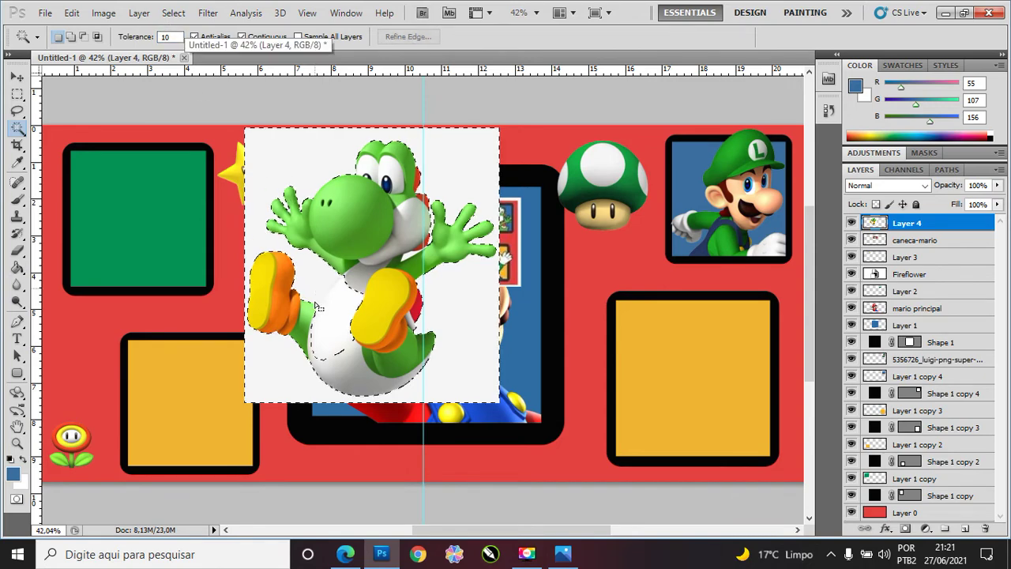
{"action": "scroll", "coordinate": [310, 320], "scroll_direction": "up", "scroll_amount": 2}
{"action": "scroll", "coordinate": [310, 321], "scroll_direction": "up", "scroll_amount": 5}
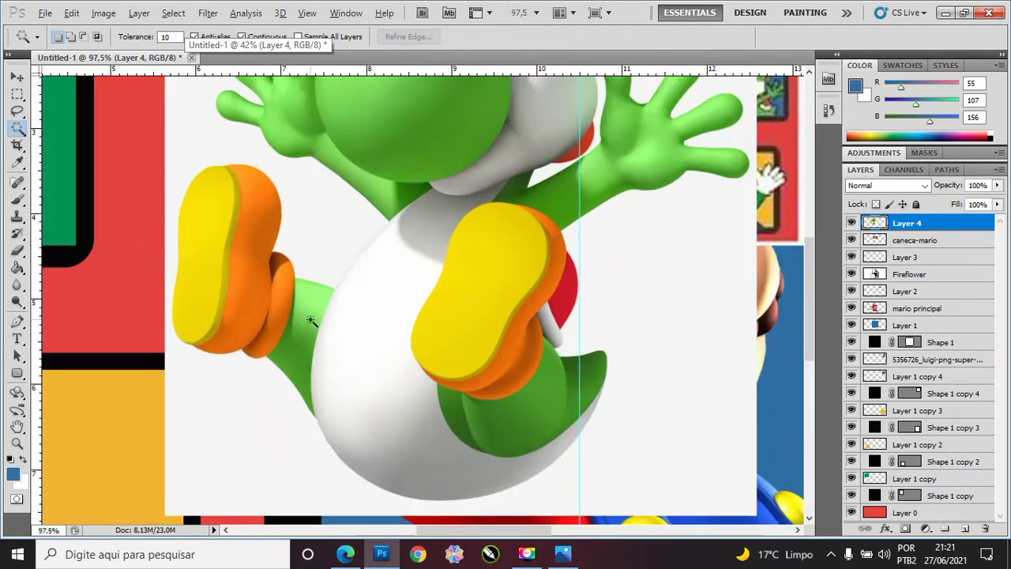
{"action": "scroll", "coordinate": [289, 330], "scroll_direction": "up", "scroll_amount": 3}
{"action": "scroll", "coordinate": [355, 291], "scroll_direction": "up", "scroll_amount": 3}
{"action": "scroll", "coordinate": [366, 271], "scroll_direction": "up", "scroll_amount": 3}
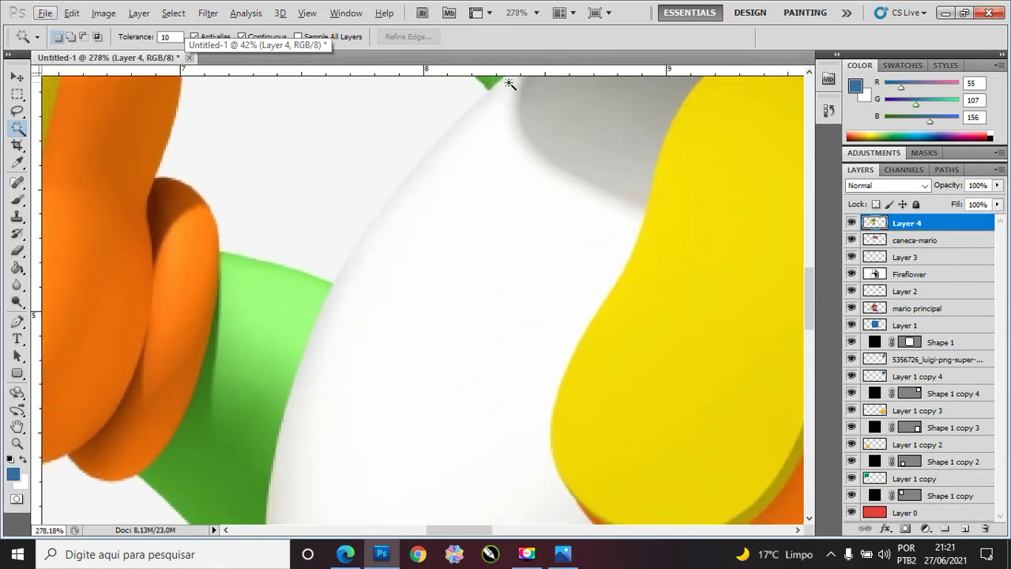
{"action": "scroll", "coordinate": [487, 97], "scroll_direction": "down", "scroll_amount": 6}
{"action": "scroll", "coordinate": [481, 106], "scroll_direction": "down", "scroll_amount": 2}
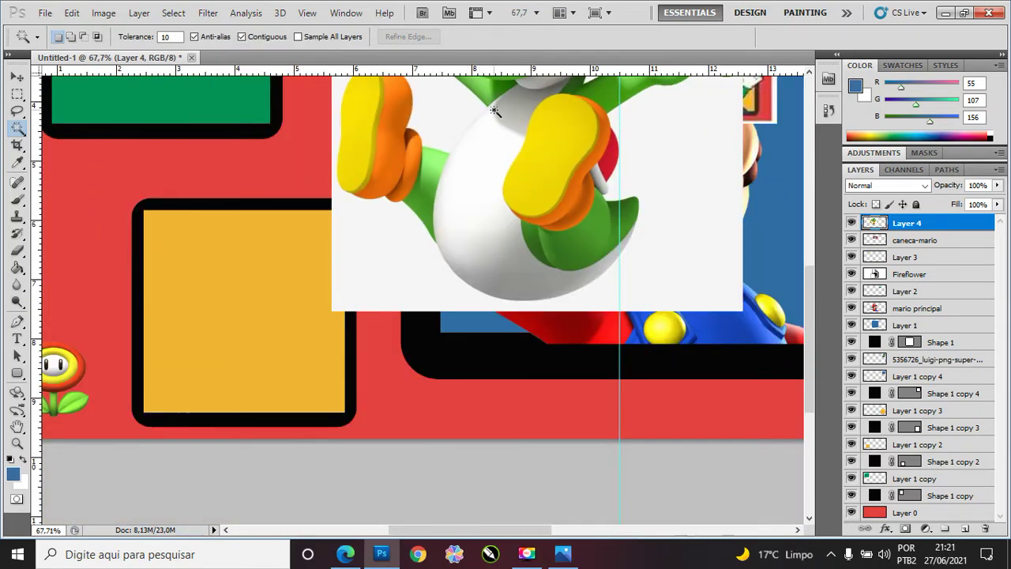
{"action": "scroll", "coordinate": [482, 150], "scroll_direction": "down", "scroll_amount": 2}
{"action": "scroll", "coordinate": [471, 179], "scroll_direction": "up", "scroll_amount": 1}
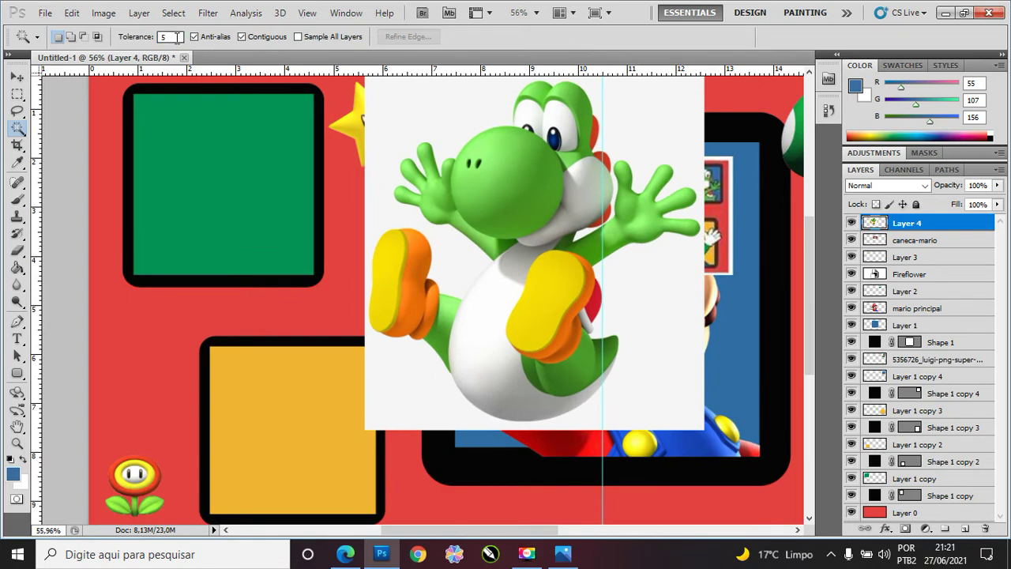
{"action": "left_click", "coordinate": [446, 275]}
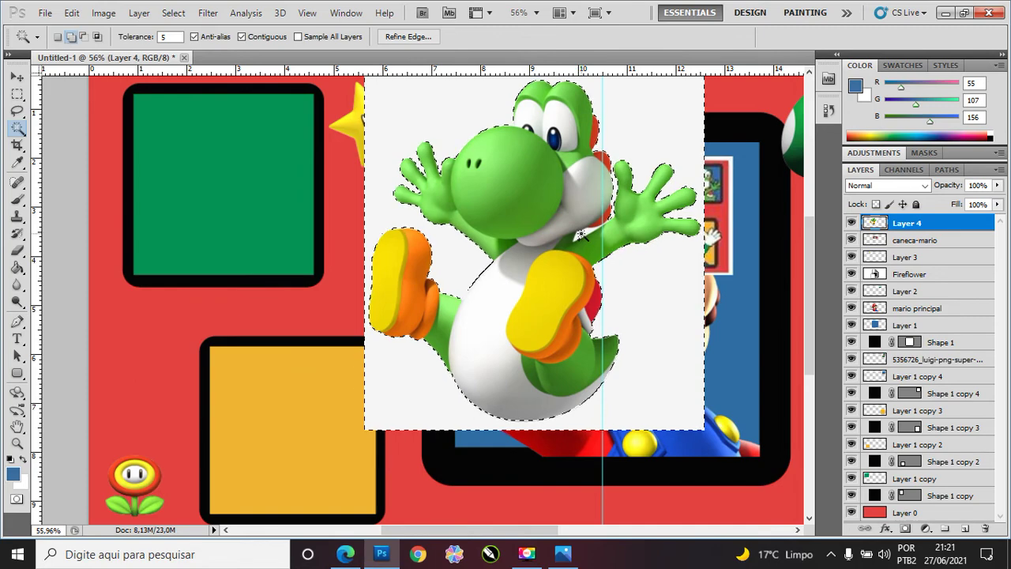
{"action": "scroll", "coordinate": [604, 229], "scroll_direction": "up", "scroll_amount": 3}
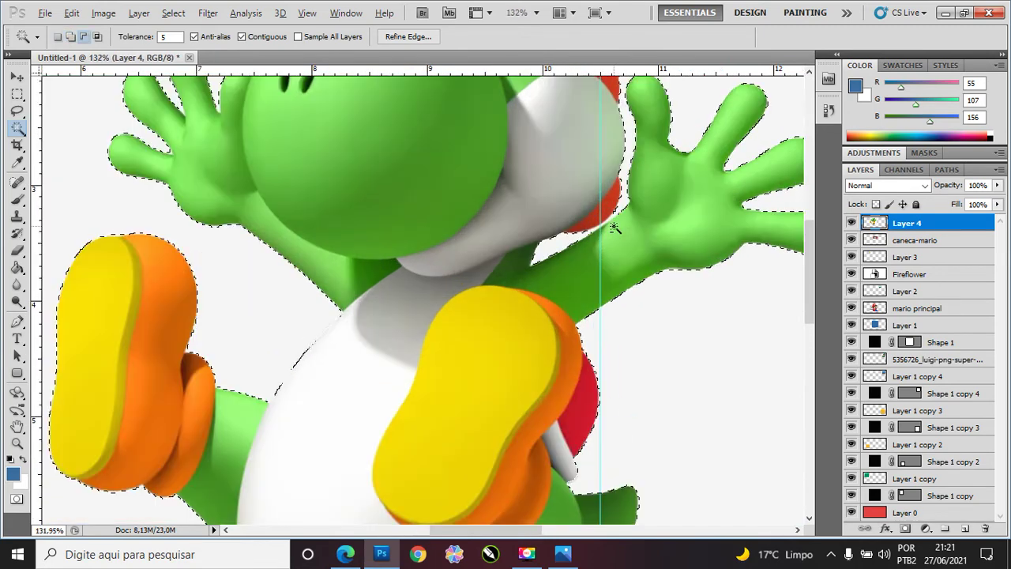
{"action": "scroll", "coordinate": [603, 228], "scroll_direction": "up", "scroll_amount": 2}
{"action": "scroll", "coordinate": [589, 233], "scroll_direction": "up", "scroll_amount": 1}
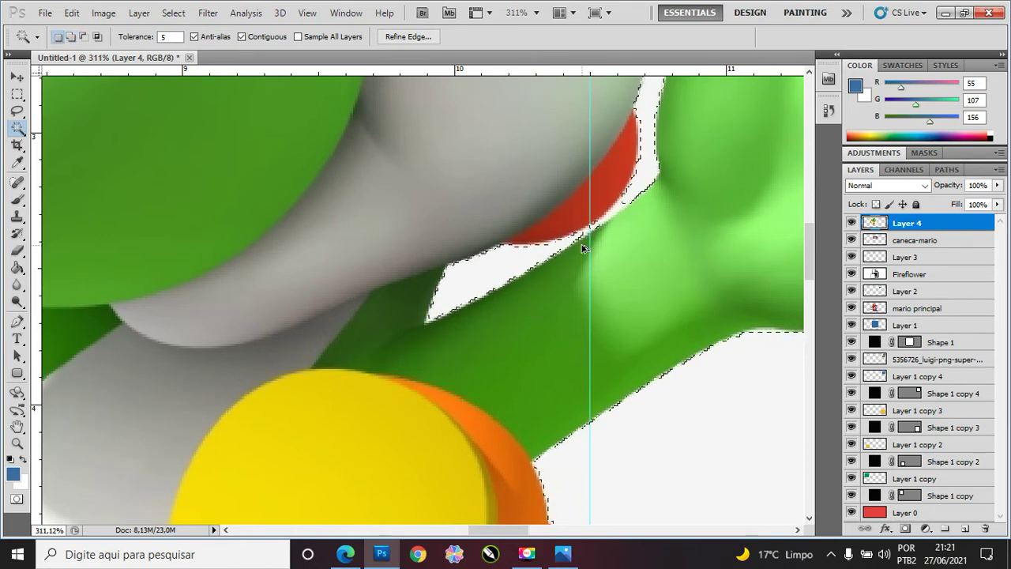
{"action": "scroll", "coordinate": [583, 249], "scroll_direction": "down", "scroll_amount": 3}
{"action": "scroll", "coordinate": [582, 271], "scroll_direction": "down", "scroll_amount": 2}
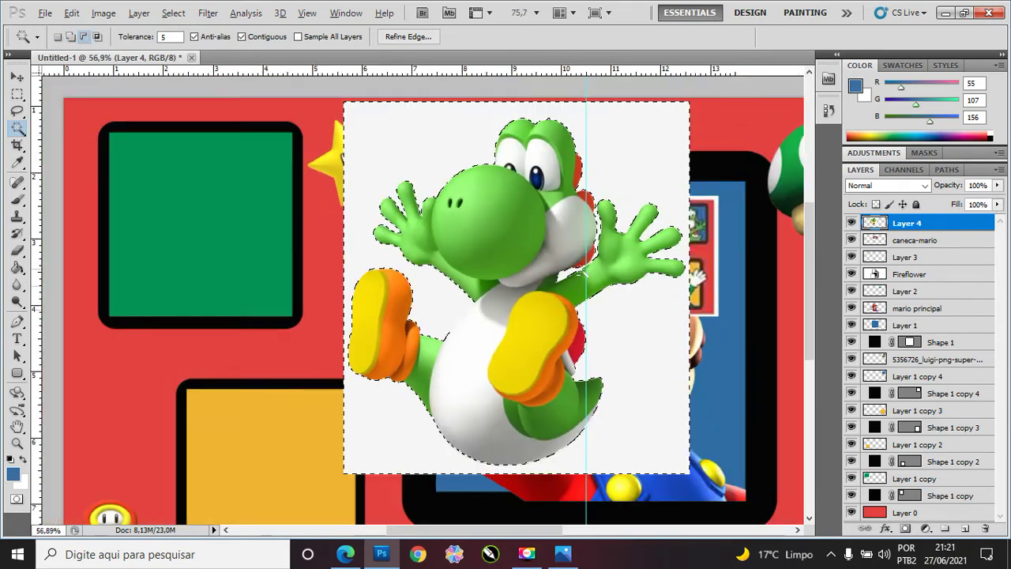
Step: Delete the white background around Yoshi and deselect
{"action": "key", "text": "Delete"}
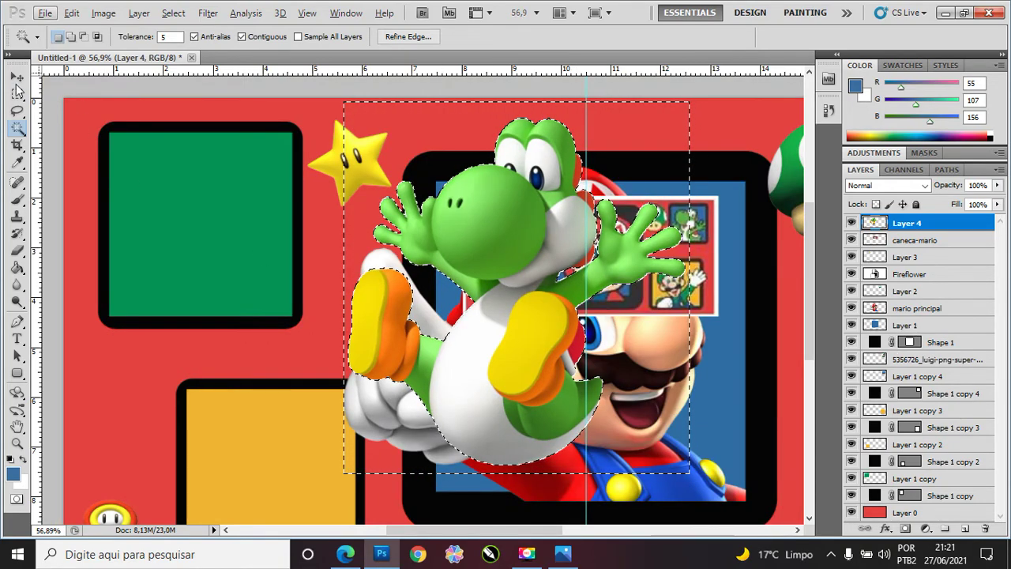
{"action": "key", "text": "ctrl+d"}
{"action": "left_click", "coordinate": [17, 77]}
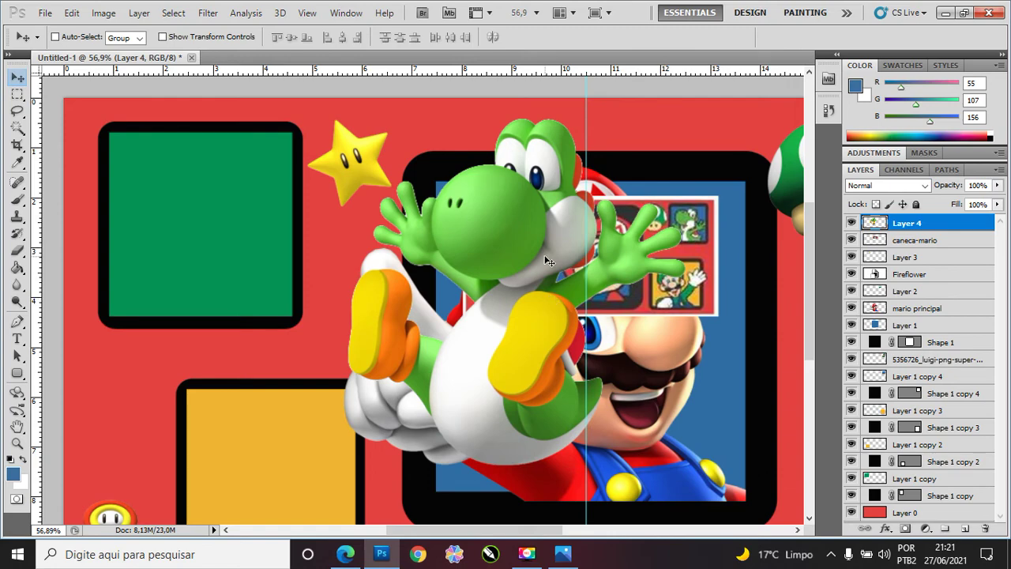
Step: Drag Layer 4 (Yoshi) left and slightly down over the green and yellow frames
{"action": "left_click_drag", "start_coordinate": [449, 239], "coordinate": [482, 235]}
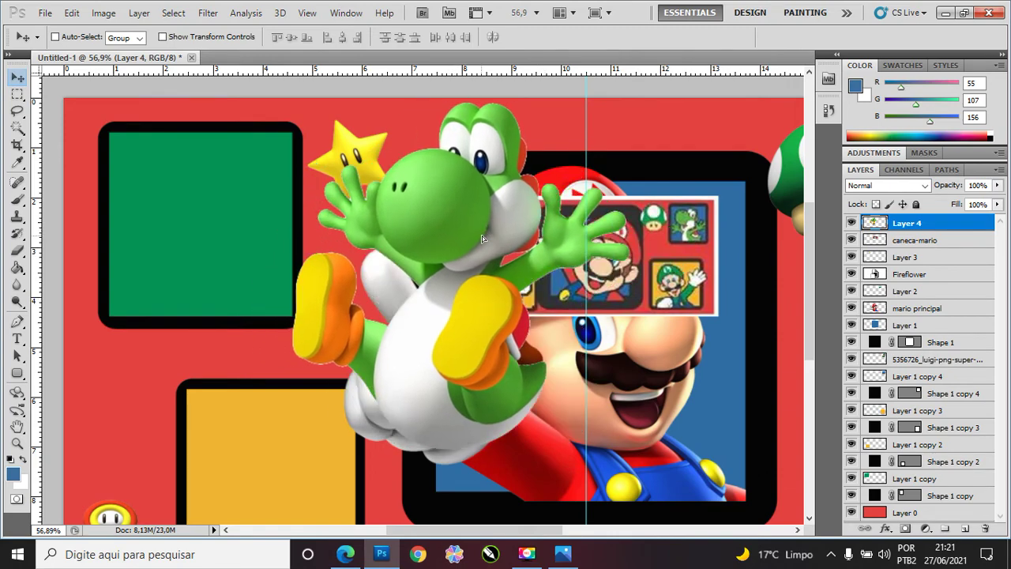
{"action": "scroll", "coordinate": [583, 277], "scroll_direction": "up", "scroll_amount": 3}
{"action": "scroll", "coordinate": [582, 277], "scroll_direction": "up", "scroll_amount": 2}
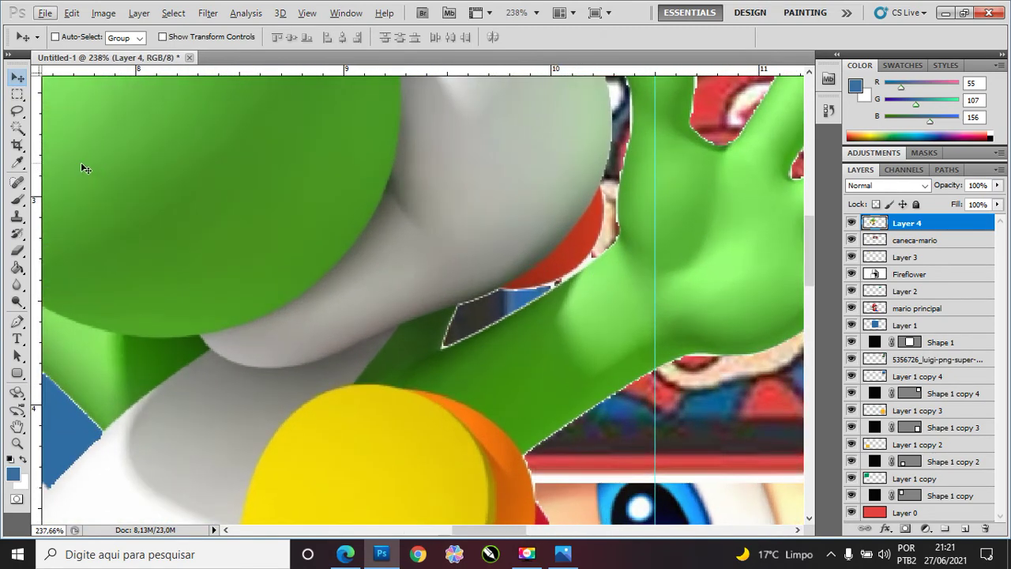
{"action": "left_click", "coordinate": [16, 128]}
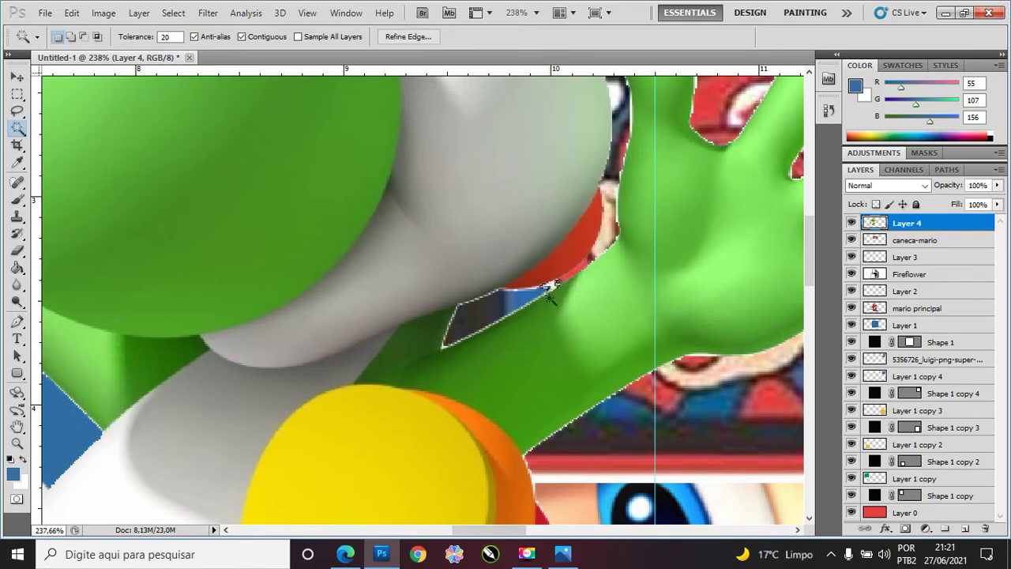
{"action": "scroll", "coordinate": [543, 332], "scroll_direction": "down", "scroll_amount": 4, "text": "alt"}
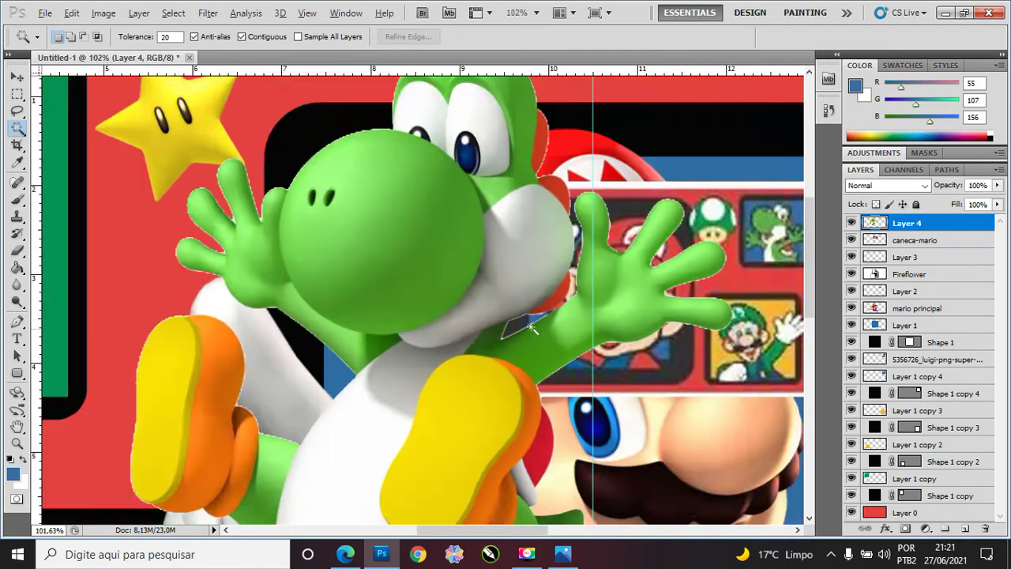
{"action": "scroll", "coordinate": [542, 331], "scroll_direction": "down", "scroll_amount": 2, "text": "alt"}
{"action": "left_click", "coordinate": [19, 74]}
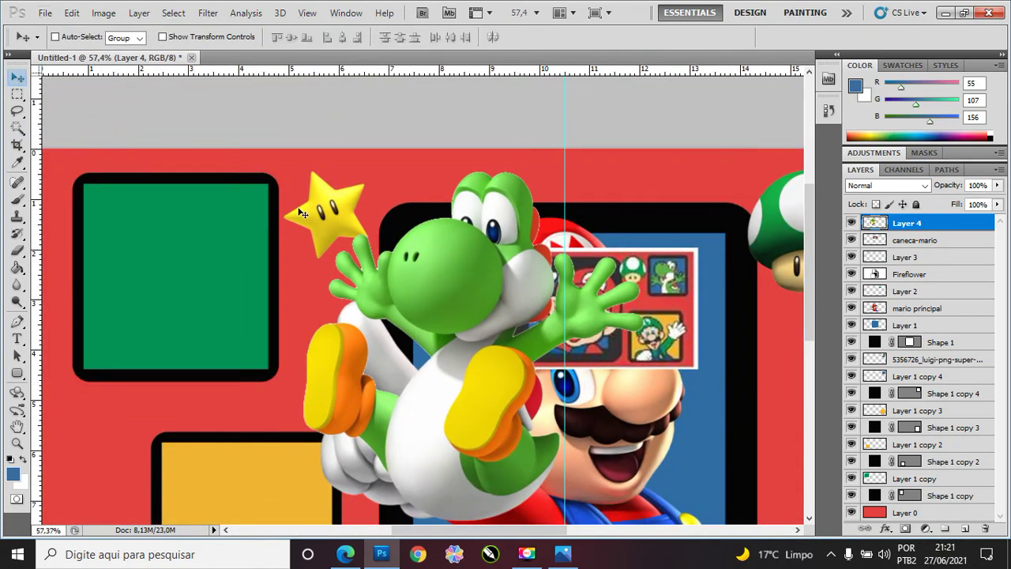
{"action": "scroll", "coordinate": [468, 314], "scroll_direction": "down", "scroll_amount": 2}
{"action": "left_click_drag", "start_coordinate": [432, 337], "coordinate": [350, 358]}
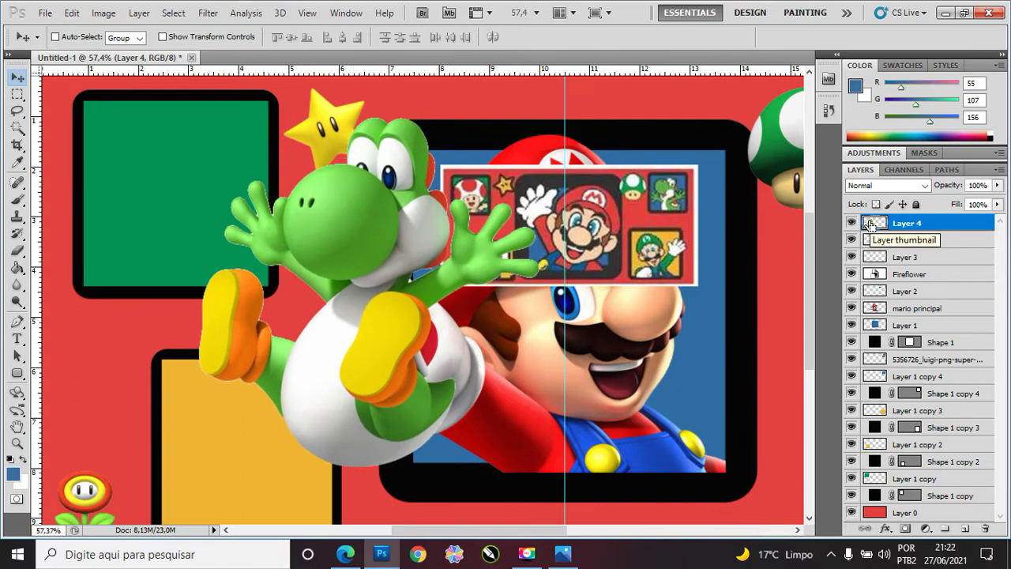
{"action": "left_click", "coordinate": [872, 224], "text": "ctrl"}
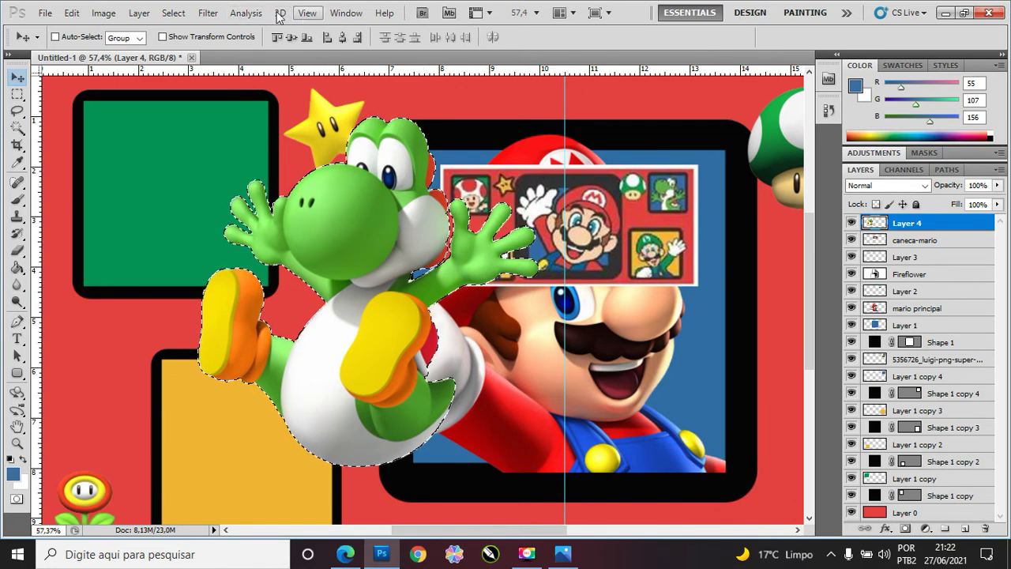
{"action": "left_click", "coordinate": [172, 13]}
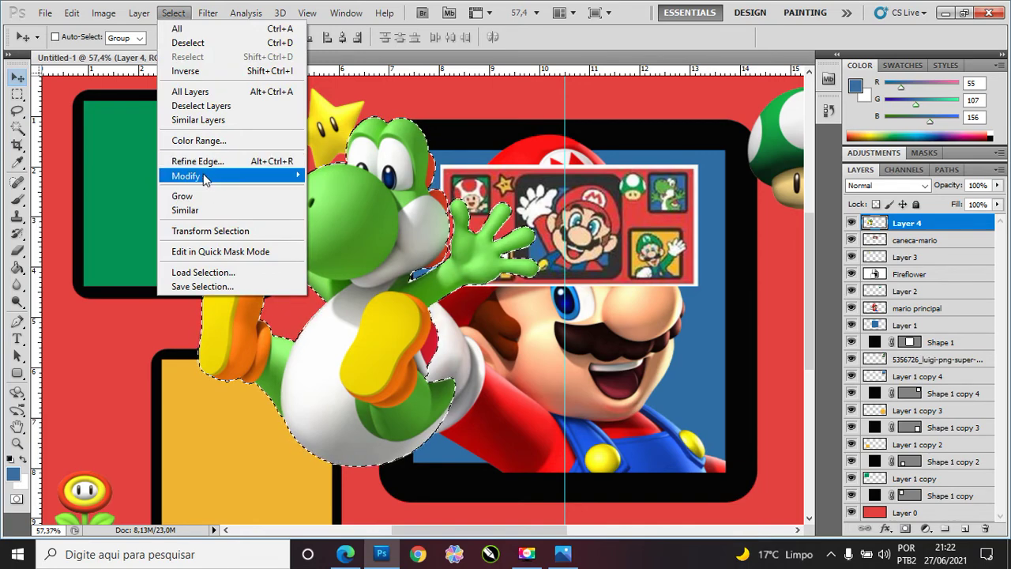
{"action": "mouse_move", "coordinate": [190, 175]}
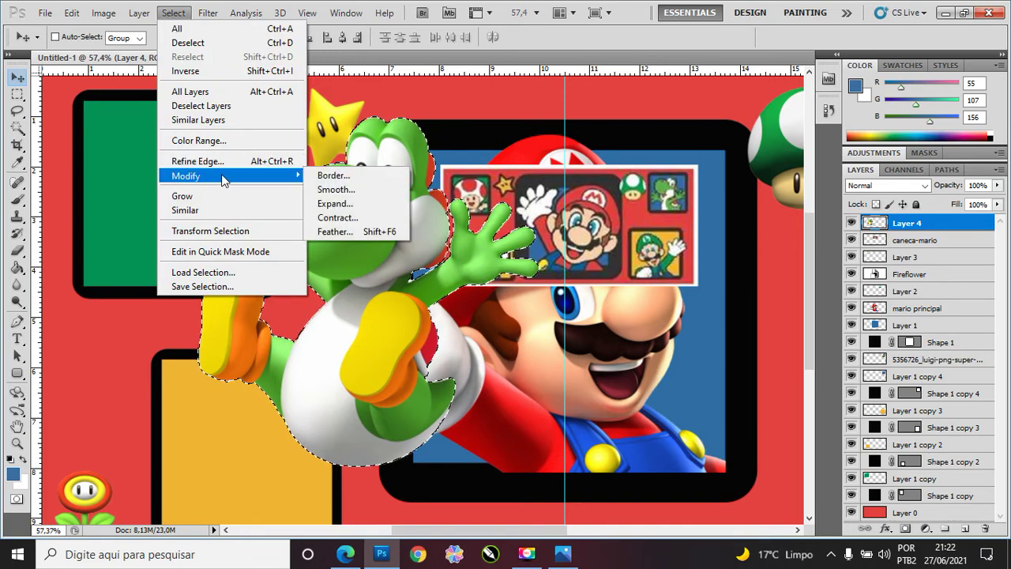
{"action": "left_click", "coordinate": [346, 218]}
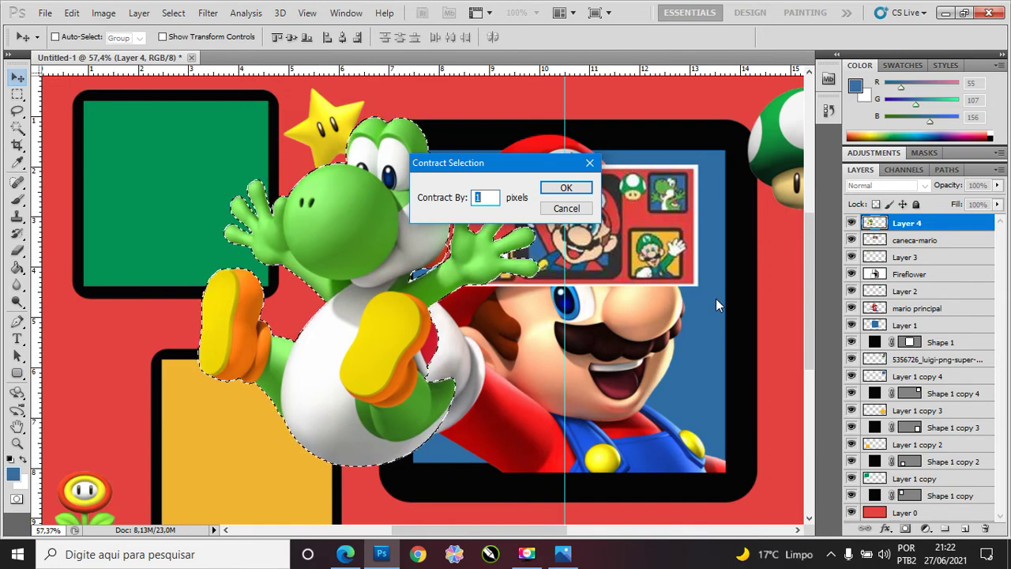
{"action": "type", "text": "2"}
{"action": "key", "text": "Return"}
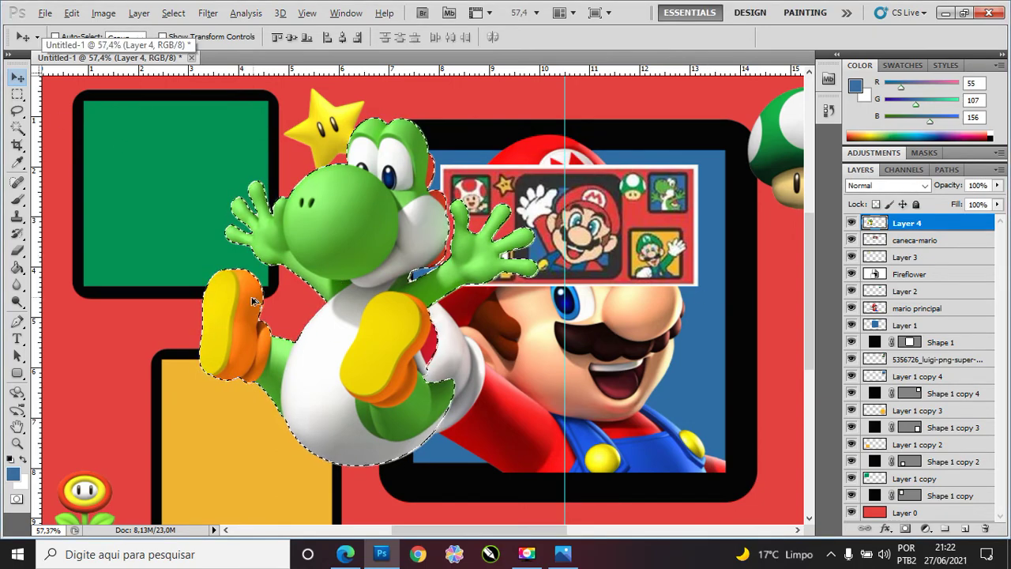
{"action": "scroll", "coordinate": [234, 289], "scroll_direction": "up", "scroll_amount": 1}
{"action": "scroll", "coordinate": [234, 290], "scroll_direction": "up", "scroll_amount": 2}
{"action": "scroll", "coordinate": [245, 290], "scroll_direction": "up", "scroll_amount": 2}
{"action": "scroll", "coordinate": [255, 290], "scroll_direction": "up", "scroll_amount": 1}
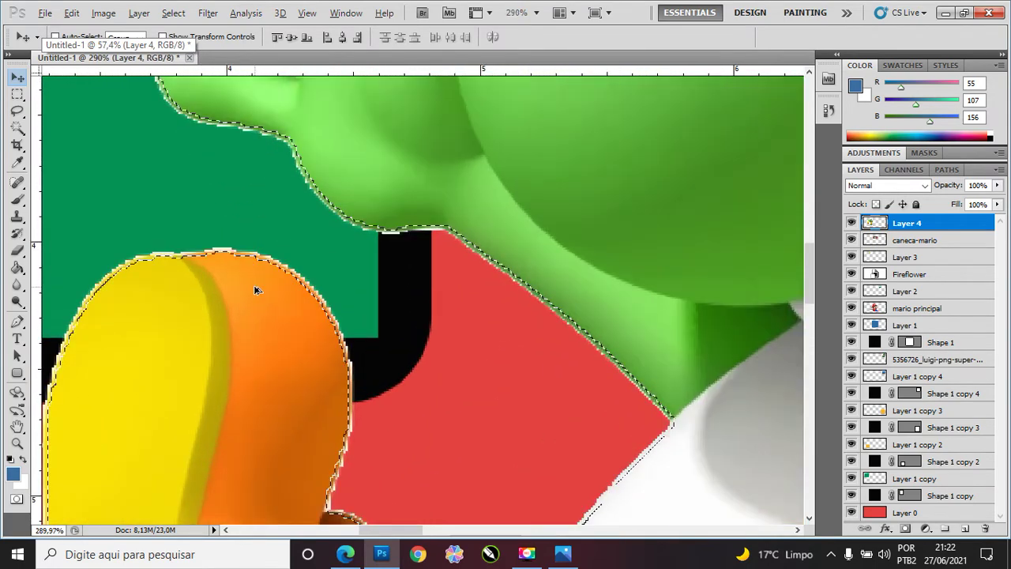
{"action": "scroll", "coordinate": [261, 284], "scroll_direction": "up", "scroll_amount": 1}
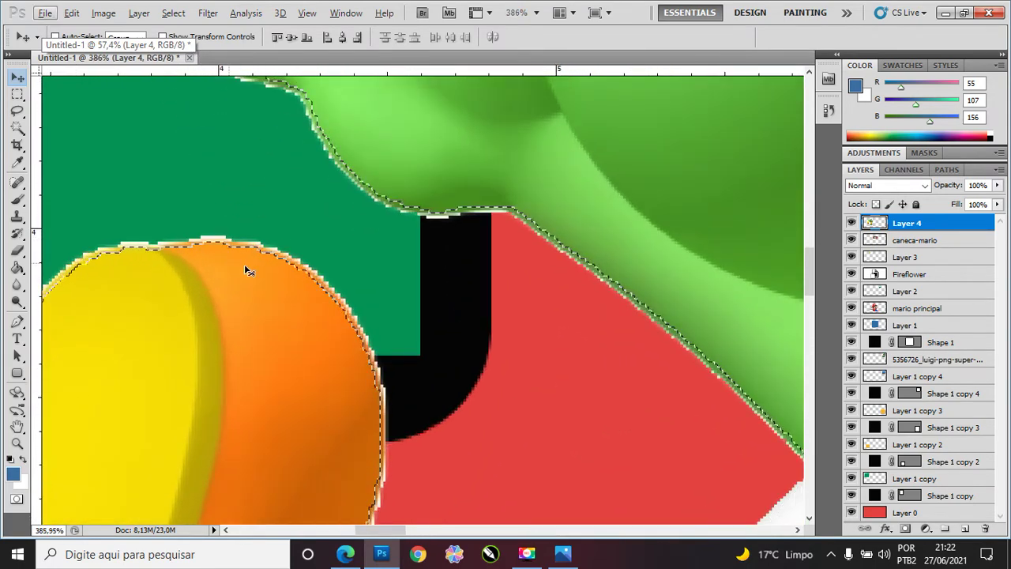
{"action": "scroll", "coordinate": [421, 395], "scroll_direction": "down", "scroll_amount": 3}
{"action": "scroll", "coordinate": [516, 207], "scroll_direction": "up", "scroll_amount": 2}
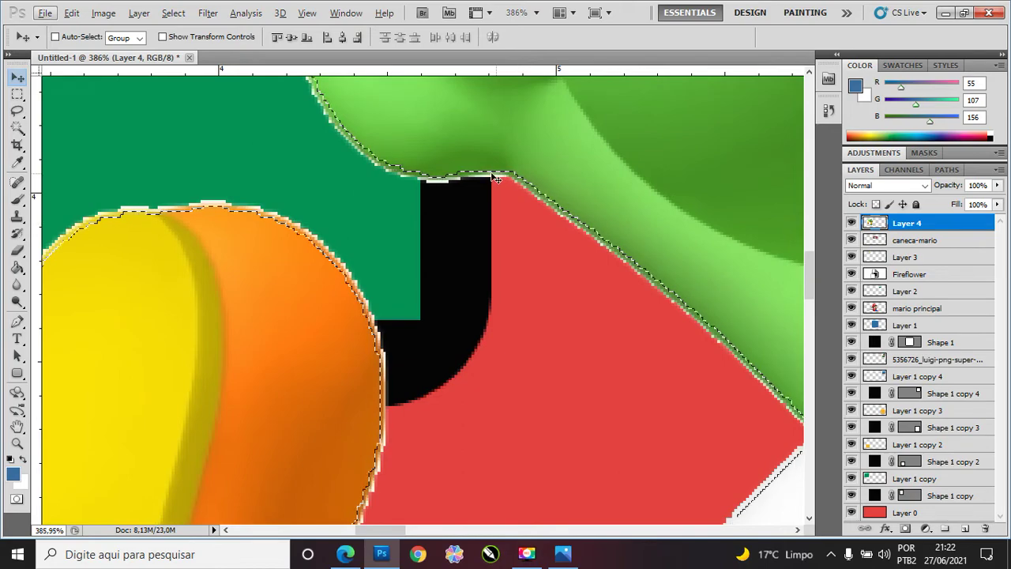
{"action": "scroll", "coordinate": [616, 232], "scroll_direction": "down", "scroll_amount": 5}
{"action": "scroll", "coordinate": [615, 232], "scroll_direction": "down", "scroll_amount": 1}
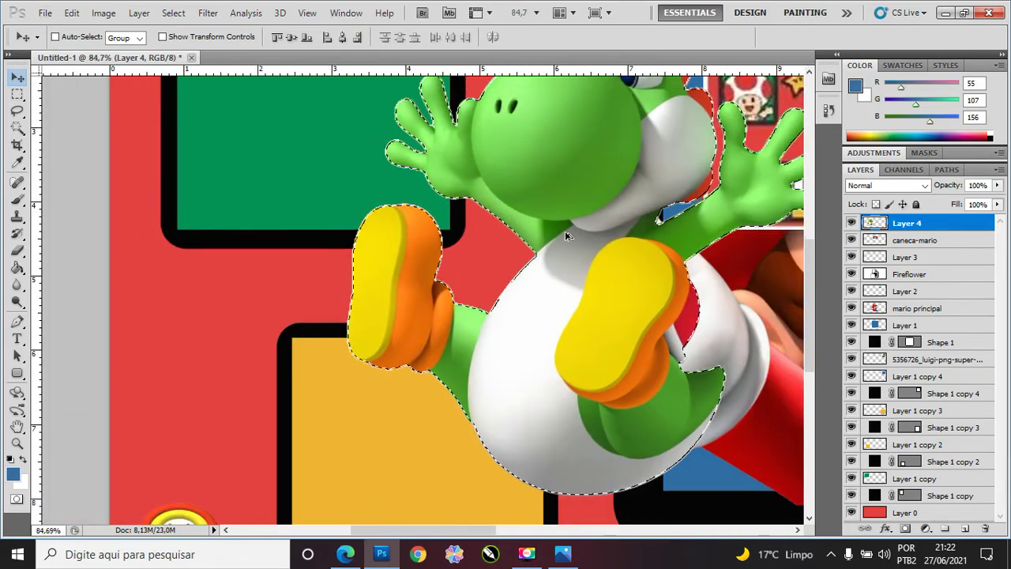
{"action": "scroll", "coordinate": [615, 232], "scroll_direction": "down", "scroll_amount": 1}
{"action": "scroll", "coordinate": [615, 231], "scroll_direction": "down", "scroll_amount": 1}
{"action": "scroll", "coordinate": [616, 231], "scroll_direction": "up", "scroll_amount": 1}
{"action": "scroll", "coordinate": [656, 229], "scroll_direction": "down", "scroll_amount": 1}
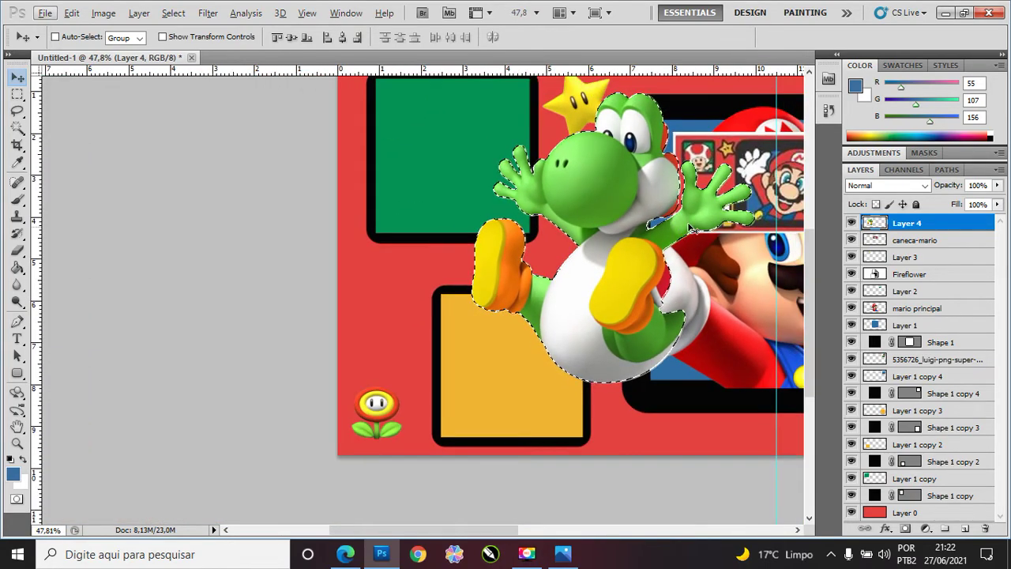
{"action": "scroll", "coordinate": [695, 226], "scroll_direction": "right", "scroll_amount": 2}
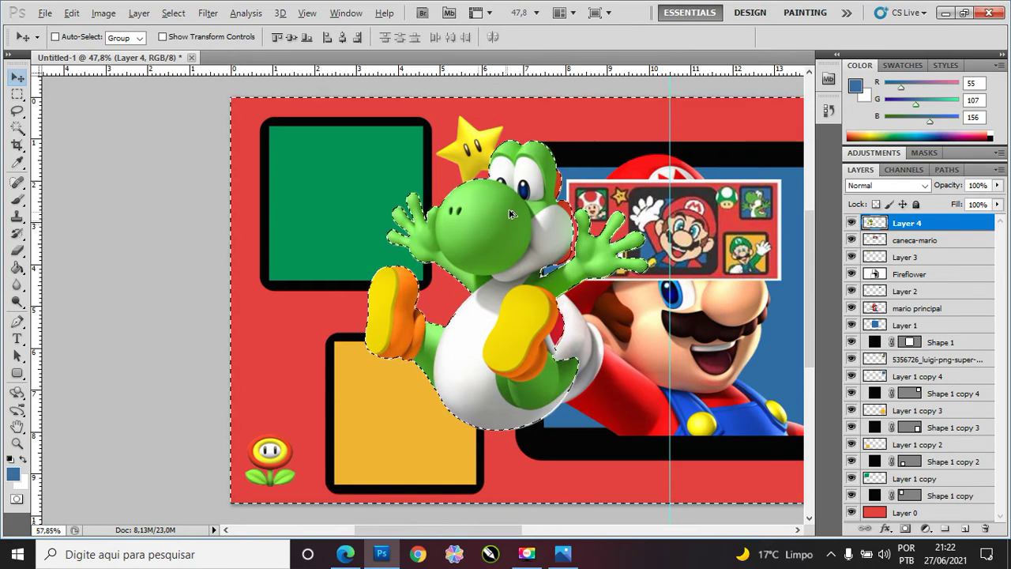
{"action": "scroll", "coordinate": [482, 220], "scroll_direction": "up", "scroll_amount": 2, "text": "alt"}
{"action": "scroll", "coordinate": [396, 170], "scroll_direction": "up", "scroll_amount": 2, "text": "alt"}
{"action": "scroll", "coordinate": [409, 214], "scroll_direction": "up", "scroll_amount": 2, "text": "alt"}
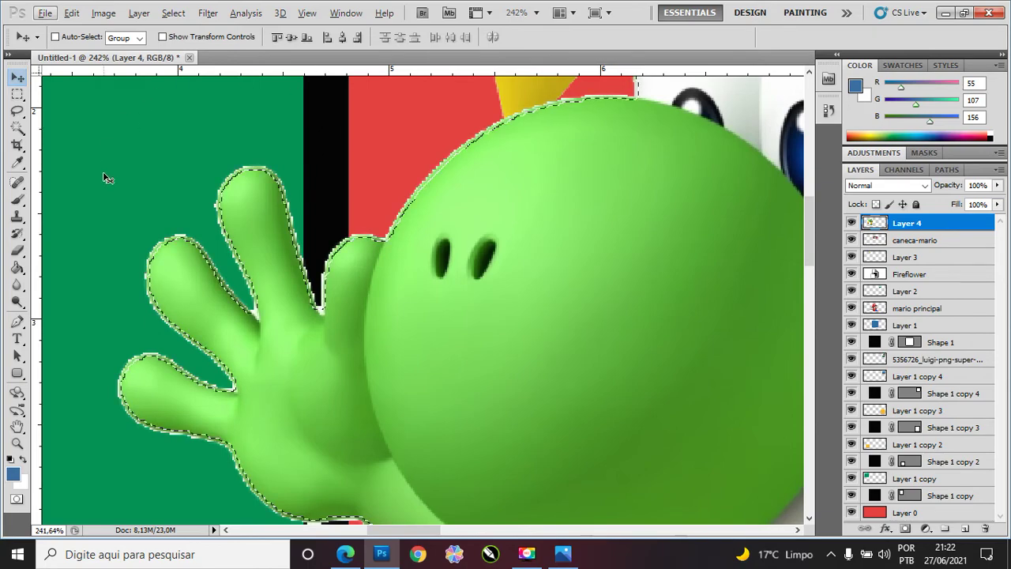
{"action": "scroll", "coordinate": [474, 317], "scroll_direction": "down", "scroll_amount": 2, "text": "alt"}
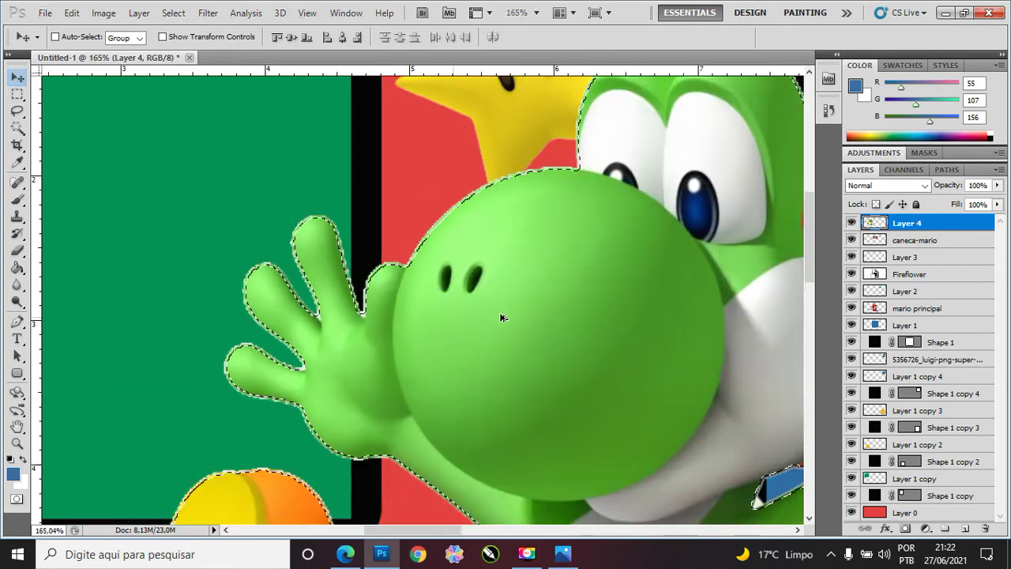
{"action": "scroll", "coordinate": [553, 312], "scroll_direction": "down", "scroll_amount": 2, "text": "alt"}
{"action": "scroll", "coordinate": [596, 307], "scroll_direction": "down", "scroll_amount": 1, "text": "alt"}
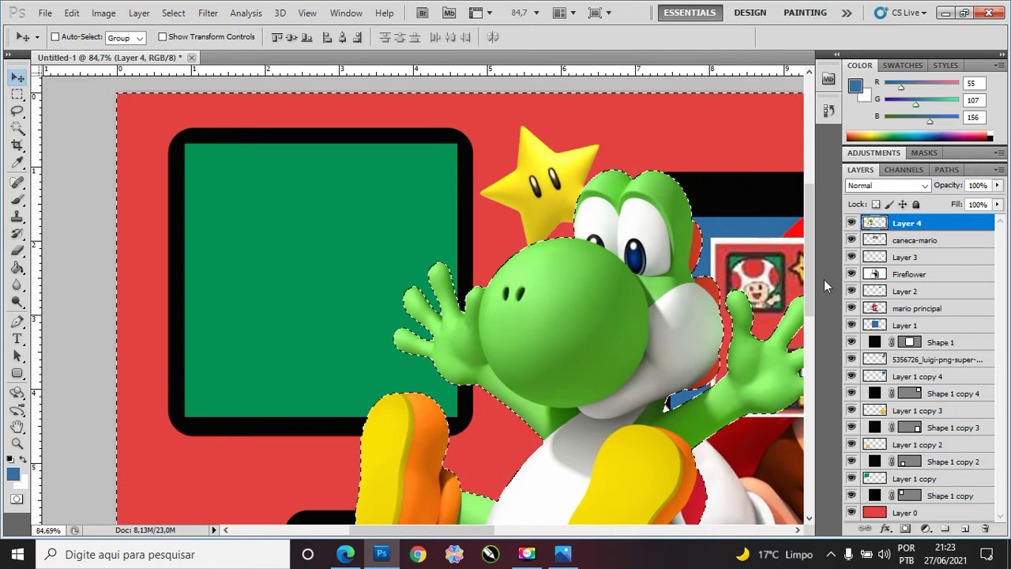
{"action": "key", "text": "ctrl+d"}
{"action": "scroll", "coordinate": [765, 349], "scroll_direction": "down", "scroll_amount": 3, "text": "alt"}
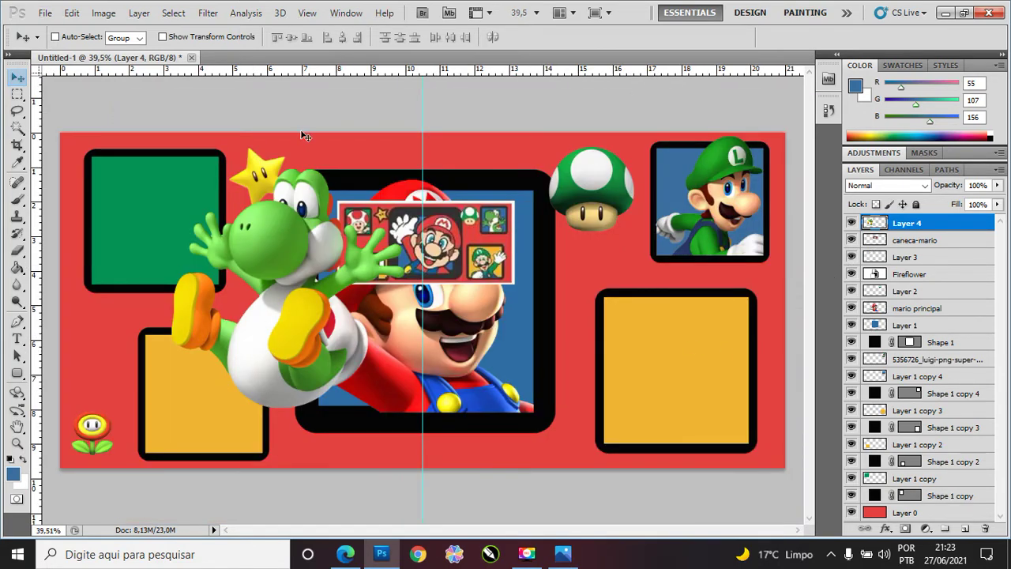
Step: Free-transform Yoshi to about 81% and place him in the lower-right yellow frame
{"action": "key", "text": "ctrl+t"}
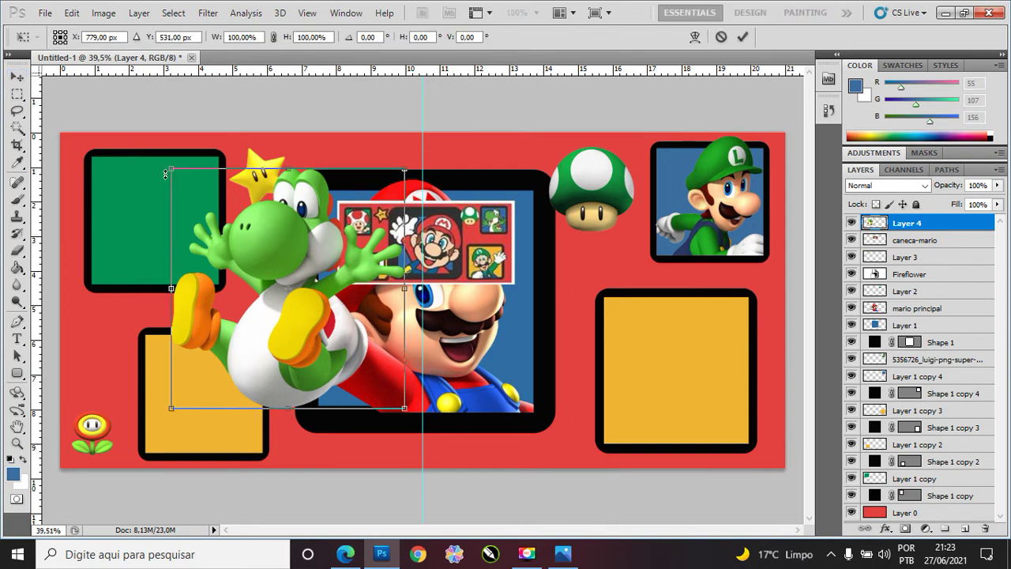
{"action": "left_click_drag", "start_coordinate": [215, 184], "coordinate": [228, 227]}
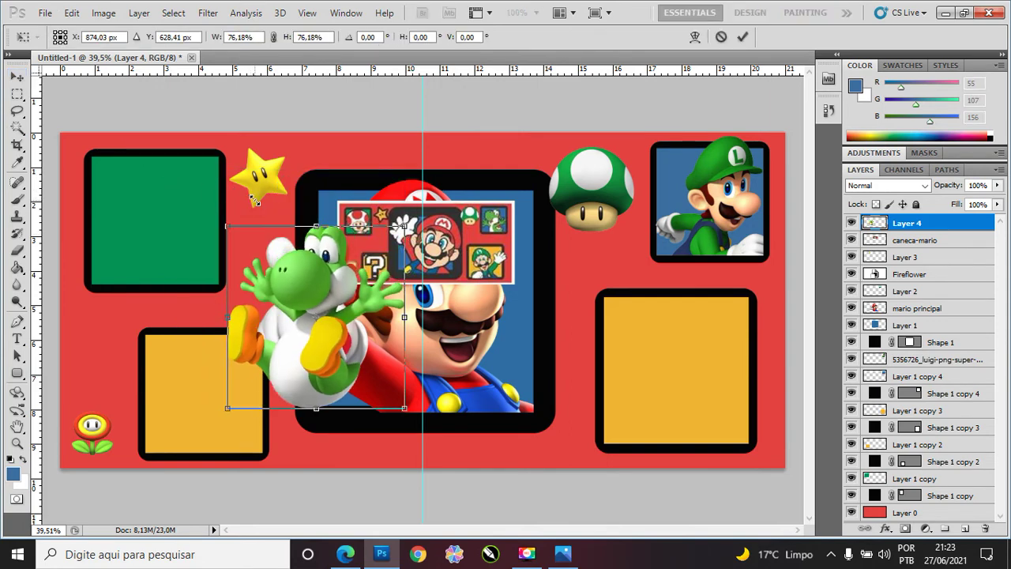
{"action": "left_click_drag", "start_coordinate": [329, 299], "coordinate": [697, 376]}
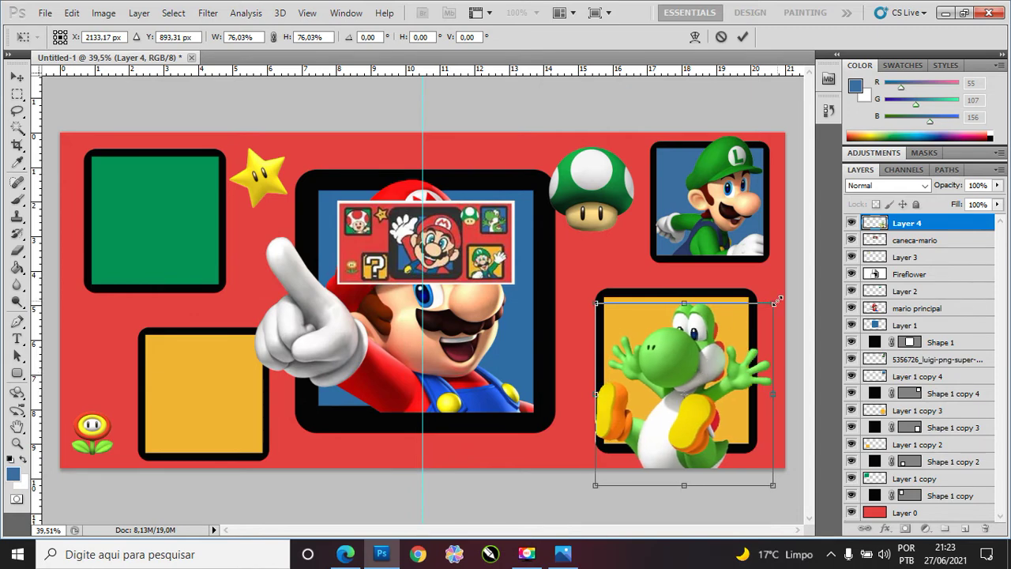
{"action": "left_click_drag", "start_coordinate": [783, 297], "coordinate": [788, 298]}
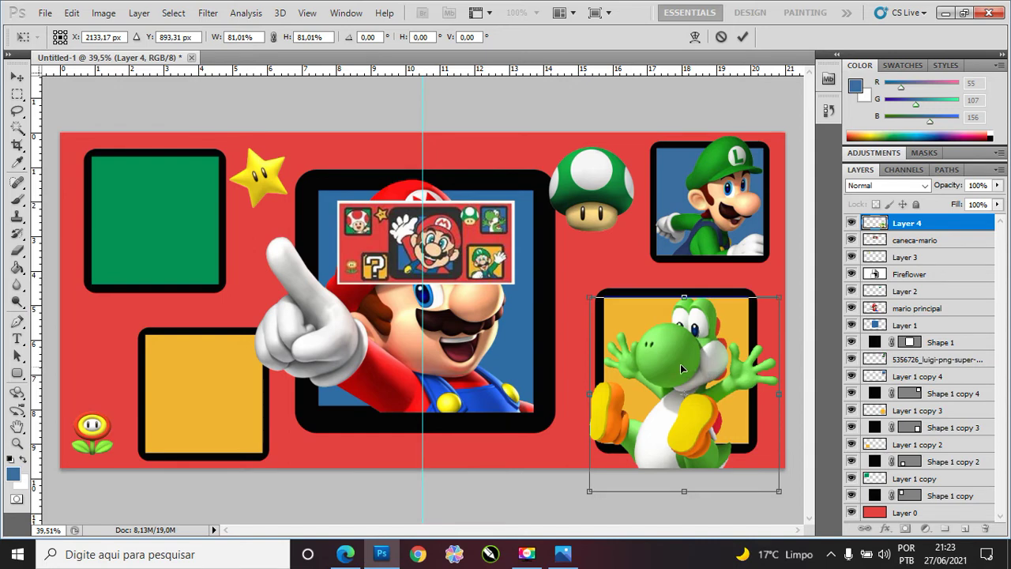
{"action": "key", "text": "Return"}
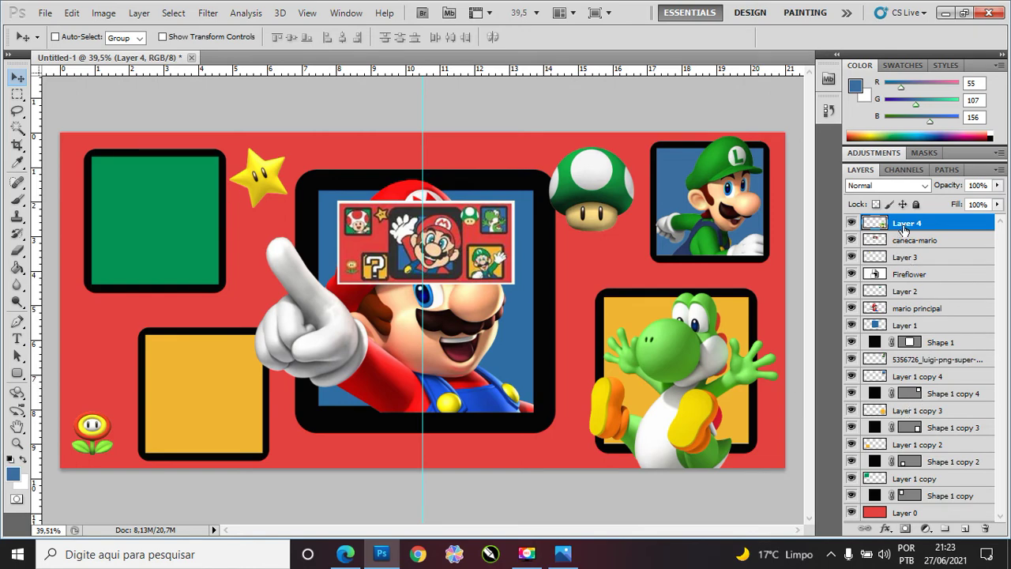
Step: Move Yoshi's layer just above Layer 1 copy 3 and select everything outside the yellow square
{"action": "left_click", "coordinate": [880, 414]}
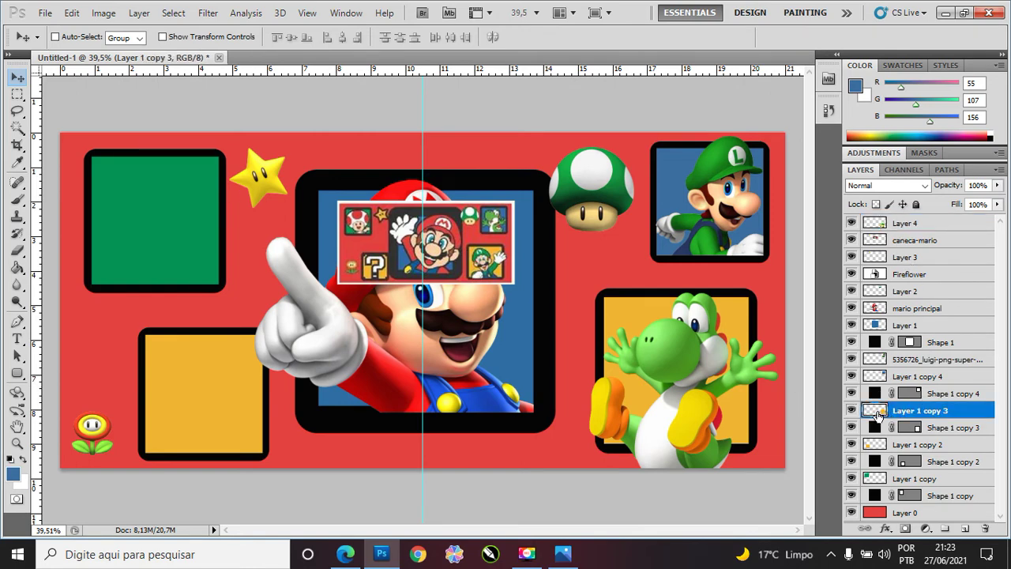
{"action": "left_click", "coordinate": [906, 229]}
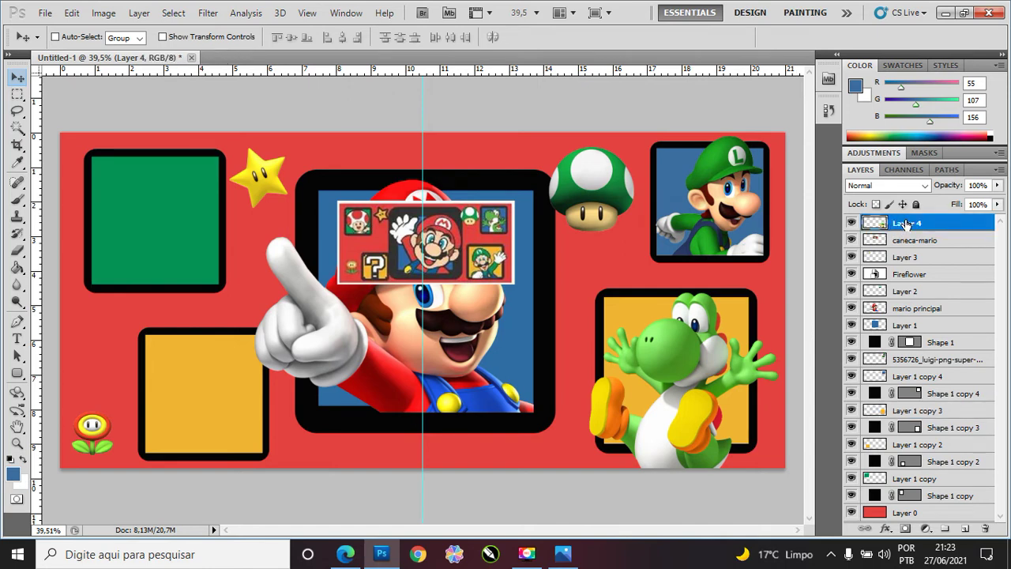
{"action": "left_click_drag", "start_coordinate": [907, 411], "coordinate": [905, 410]}
{"action": "left_click", "coordinate": [903, 415]}
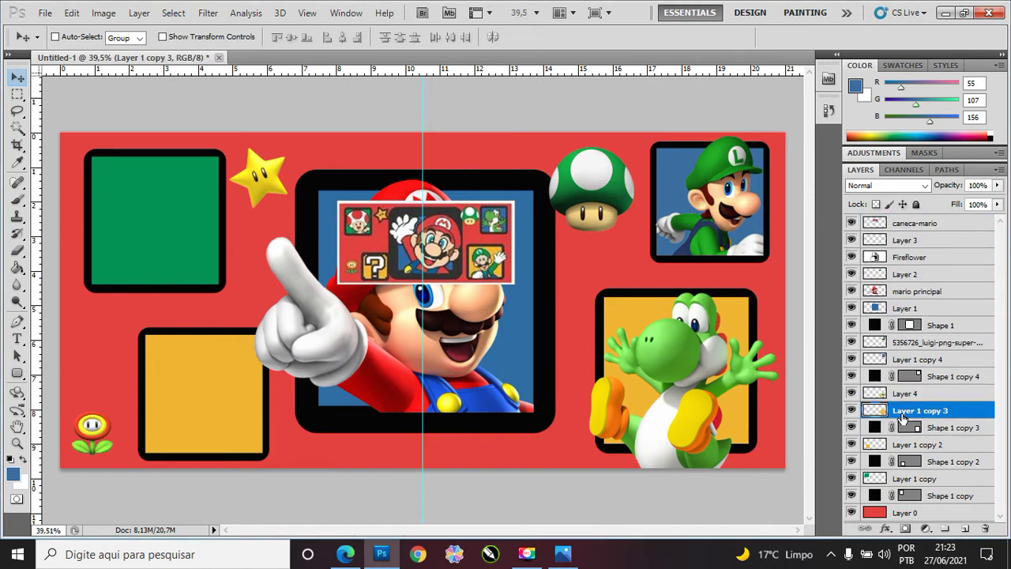
{"action": "left_click", "coordinate": [876, 411], "text": "ctrl"}
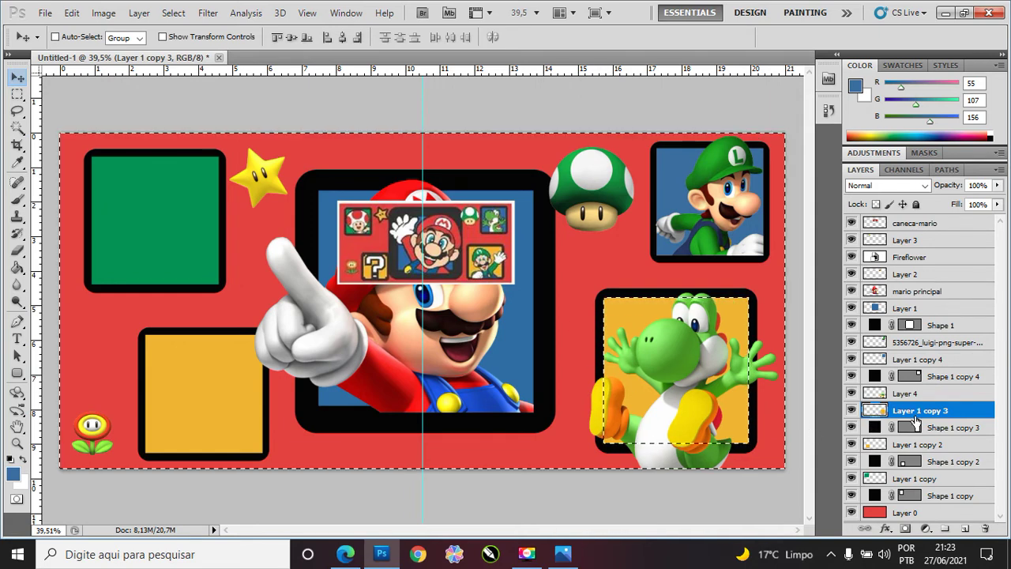
{"action": "key", "text": "ctrl+shift+i"}
Step: Erase Yoshi's part hanging below the yellow square and deselect
{"action": "left_click", "coordinate": [897, 394]}
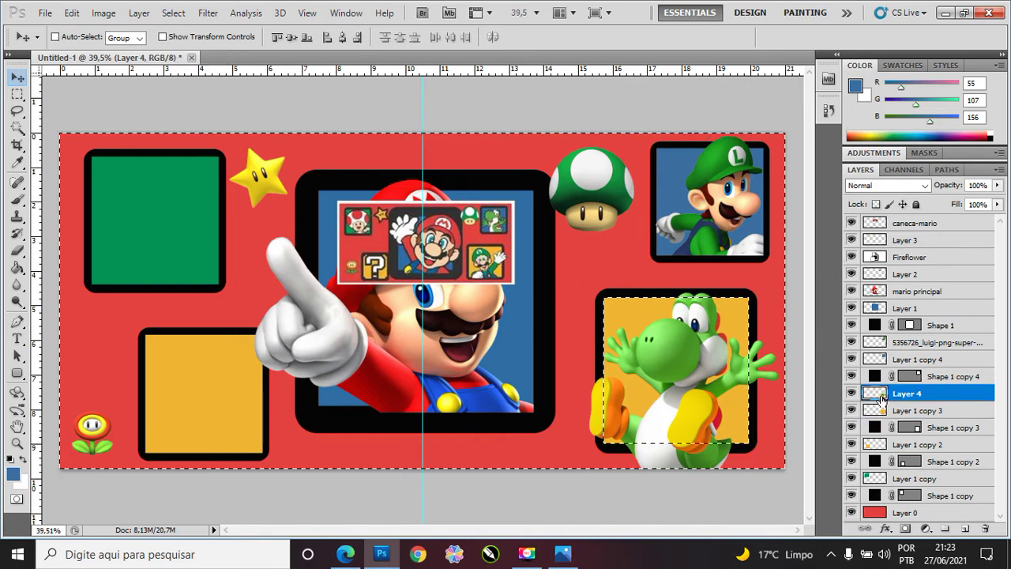
{"action": "left_click", "coordinate": [17, 251]}
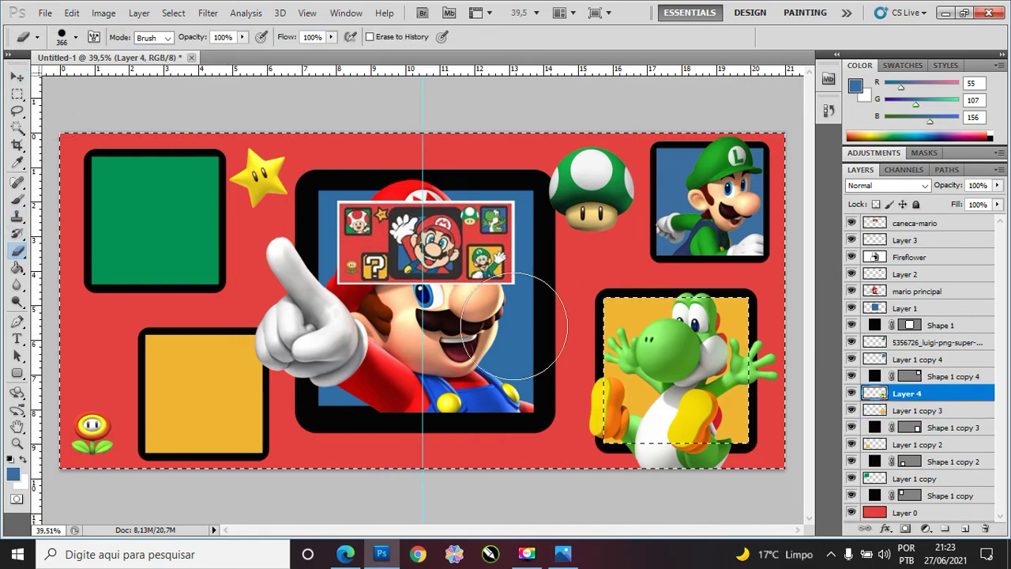
{"action": "left_click_drag", "start_coordinate": [727, 490], "coordinate": [638, 492]}
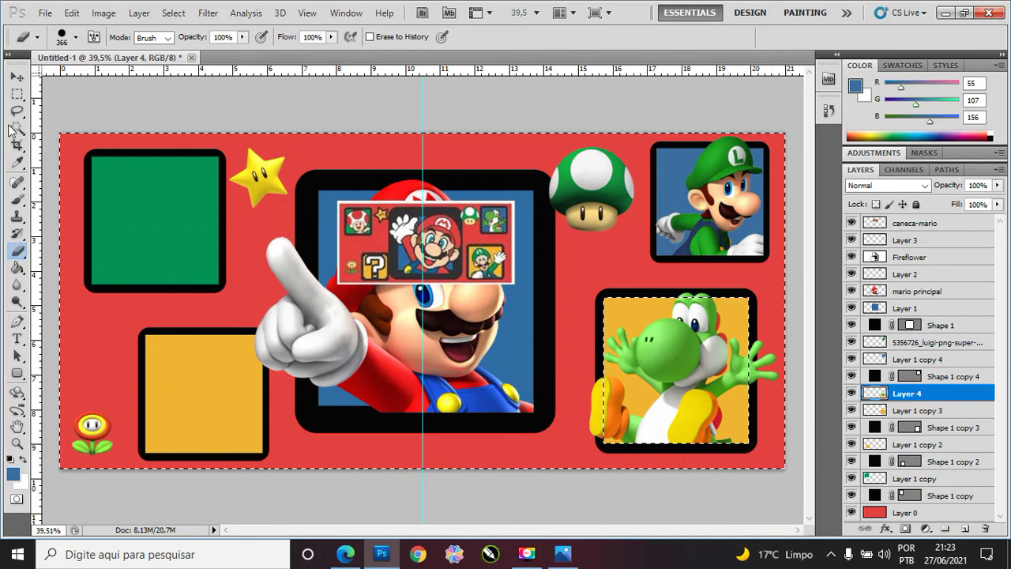
{"action": "left_click", "coordinate": [16, 77]}
{"action": "key", "text": "ctrl+d"}
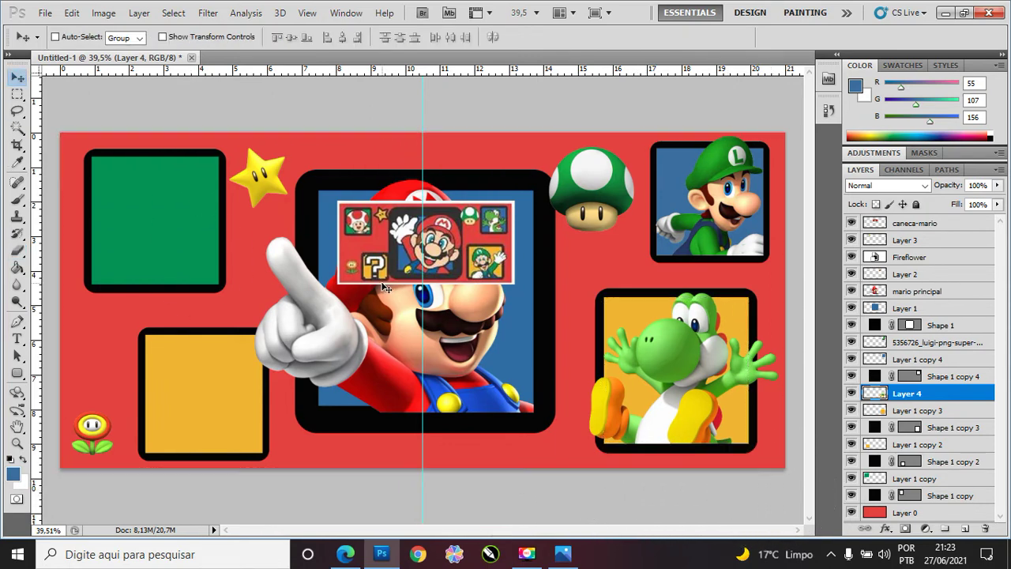
{"action": "scroll", "coordinate": [584, 364], "scroll_direction": "down", "scroll_amount": 2}
{"action": "scroll", "coordinate": [539, 337], "scroll_direction": "down", "scroll_amount": 1}
Step: Search Google Images for 'toad png'
{"action": "scroll", "coordinate": [539, 337], "scroll_direction": "down", "scroll_amount": 1}
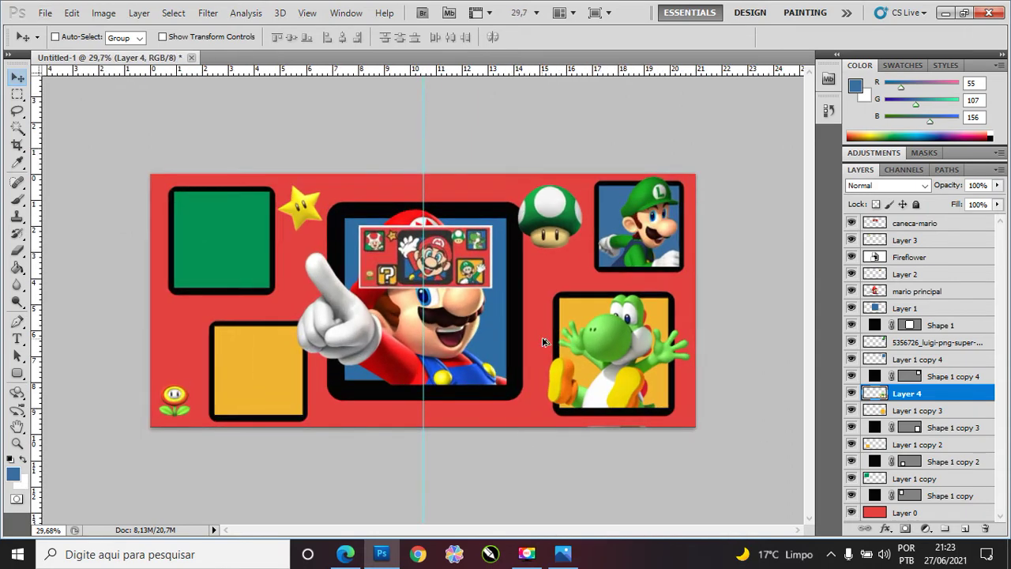
{"action": "scroll", "coordinate": [253, 352], "scroll_direction": "up", "scroll_amount": 1}
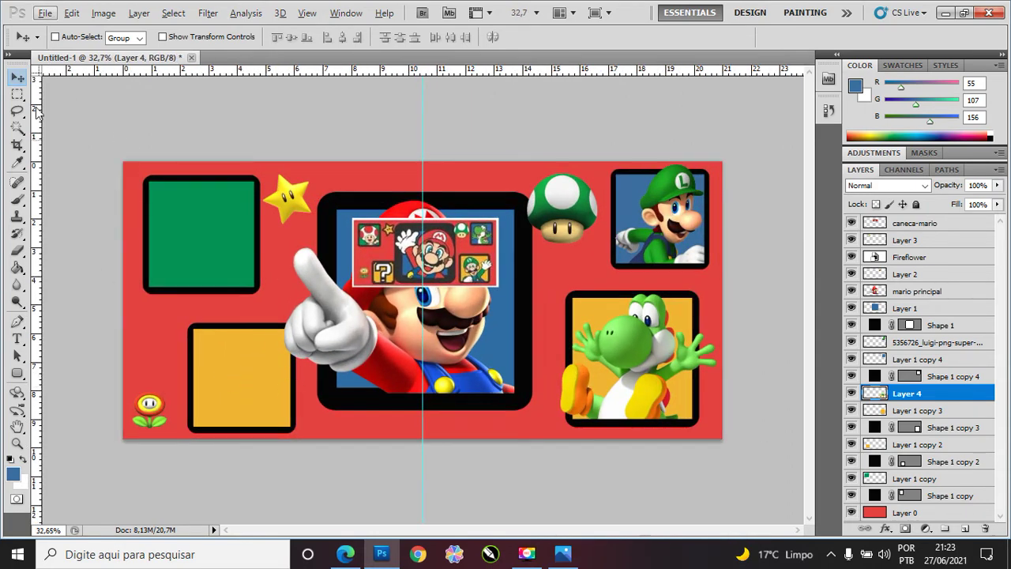
{"action": "key", "text": "alt+Tab"}
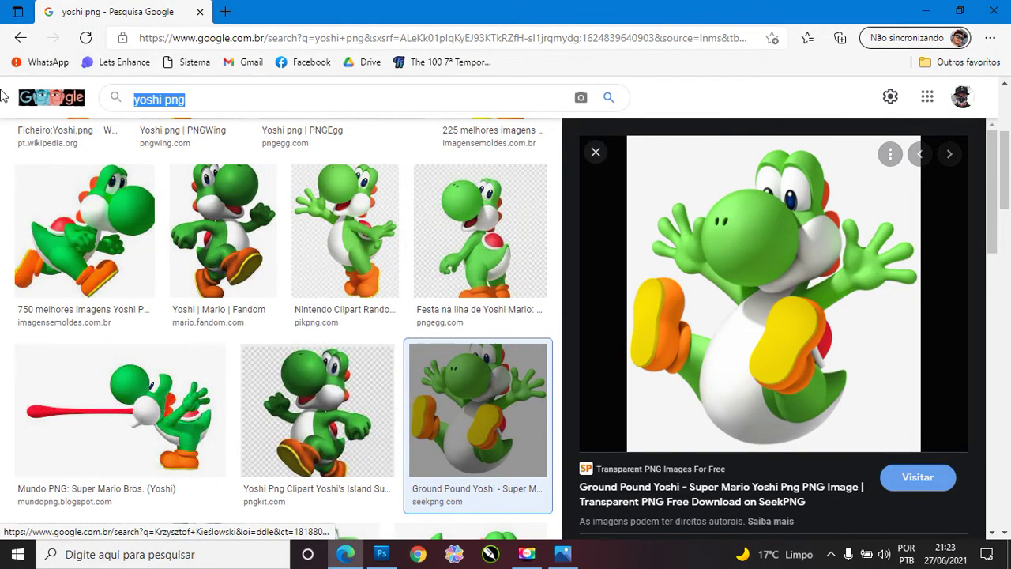
{"action": "type", "text": "toad png"}
{"action": "key", "text": "Return"}
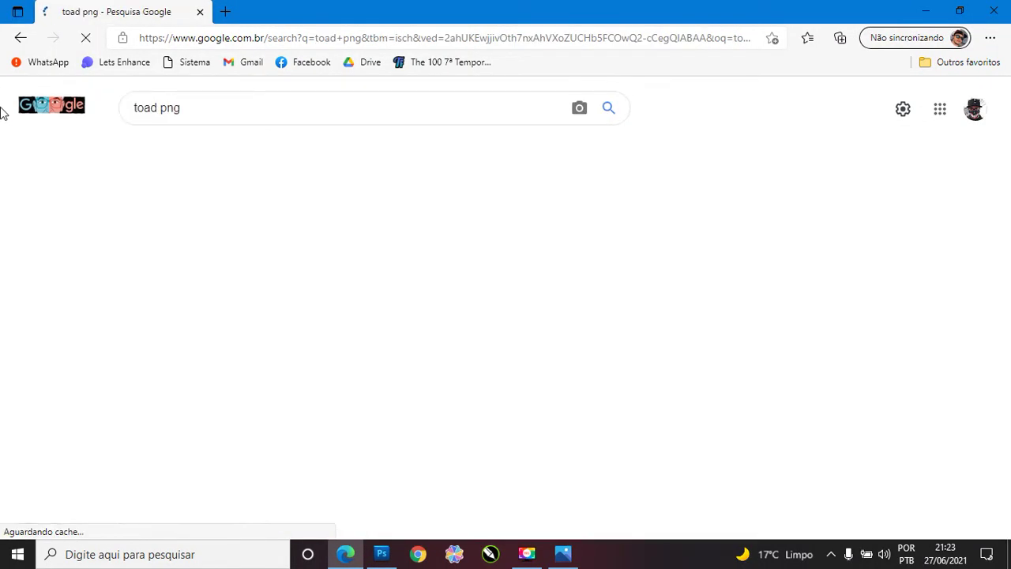
{"action": "key", "text": "alt+Tab"}
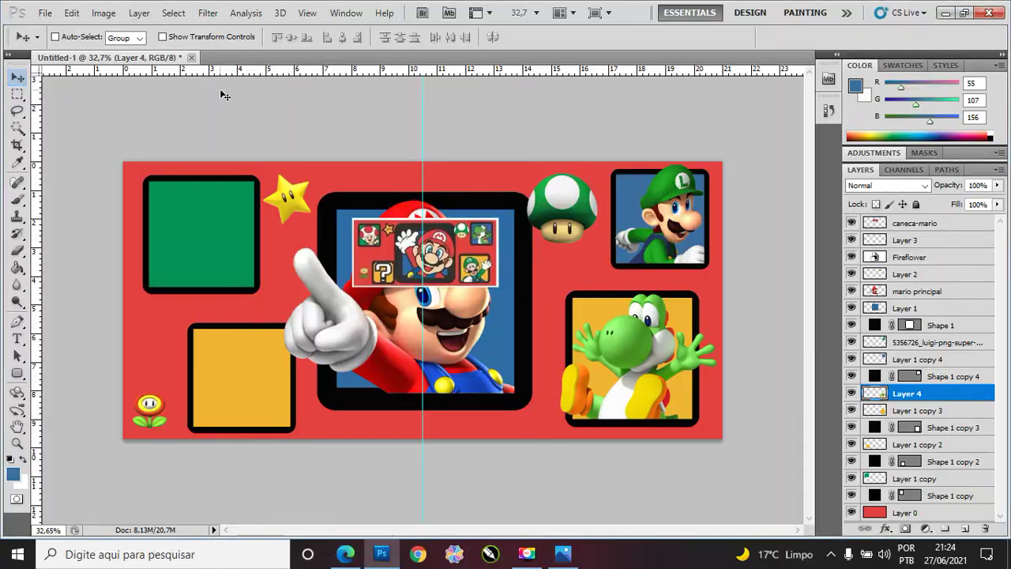
{"action": "key", "text": "alt+Tab"}
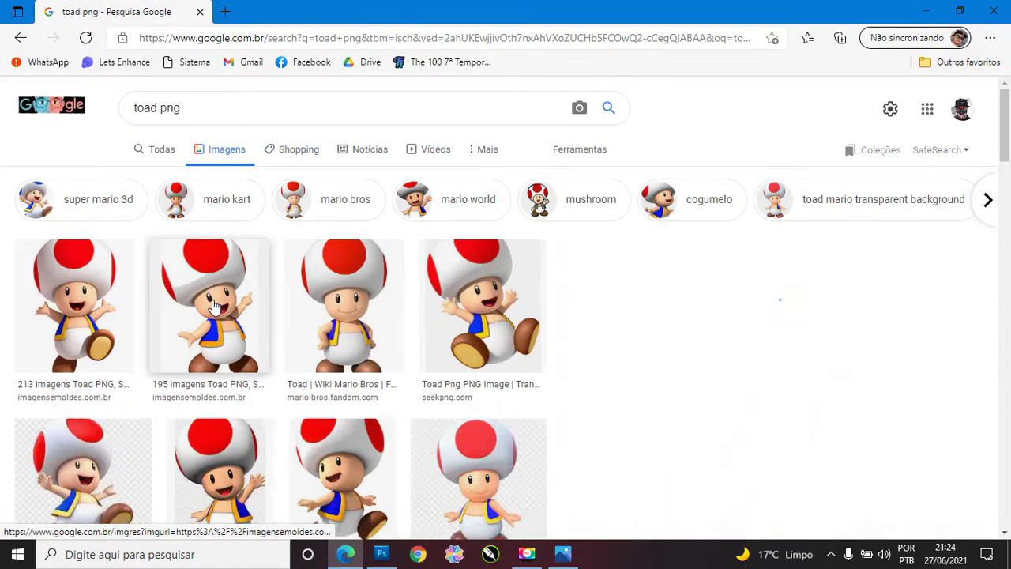
Step: Preview the first jumping Toad result and save it with 'Salvar imagem como'
{"action": "left_click", "coordinate": [214, 307]}
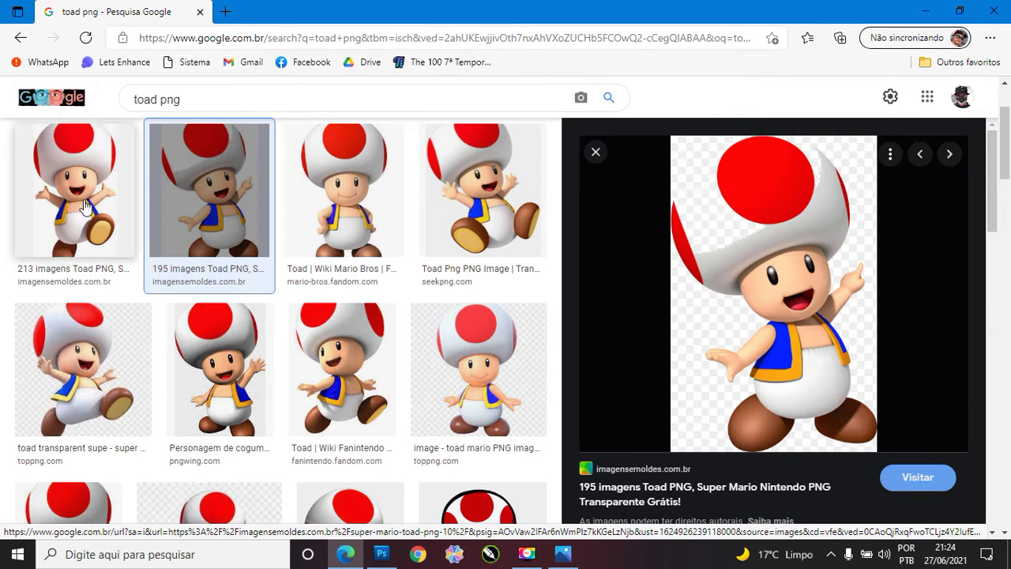
{"action": "left_click", "coordinate": [87, 258]}
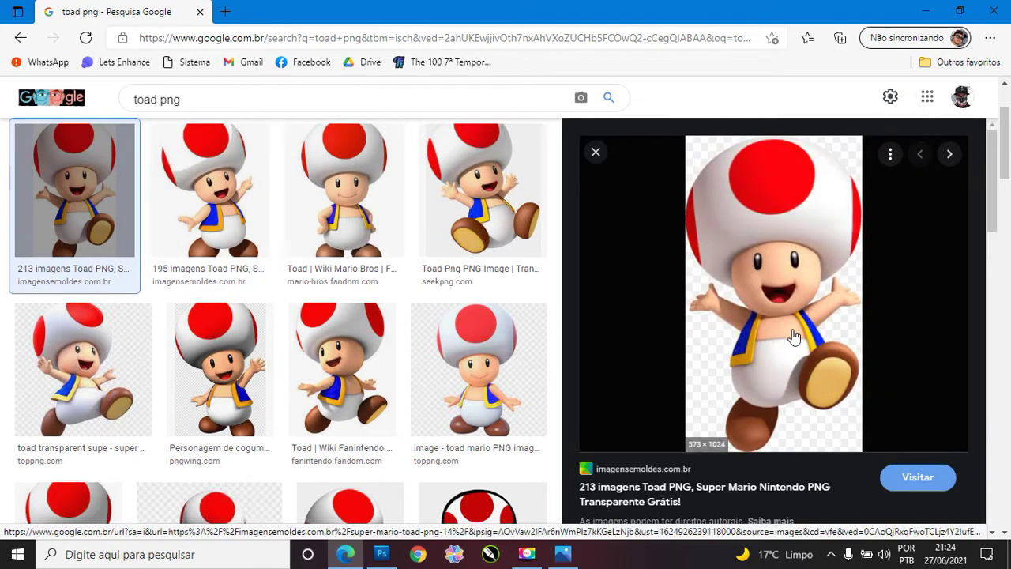
{"action": "right_click", "coordinate": [772, 255]}
{"action": "left_click", "coordinate": [613, 387]}
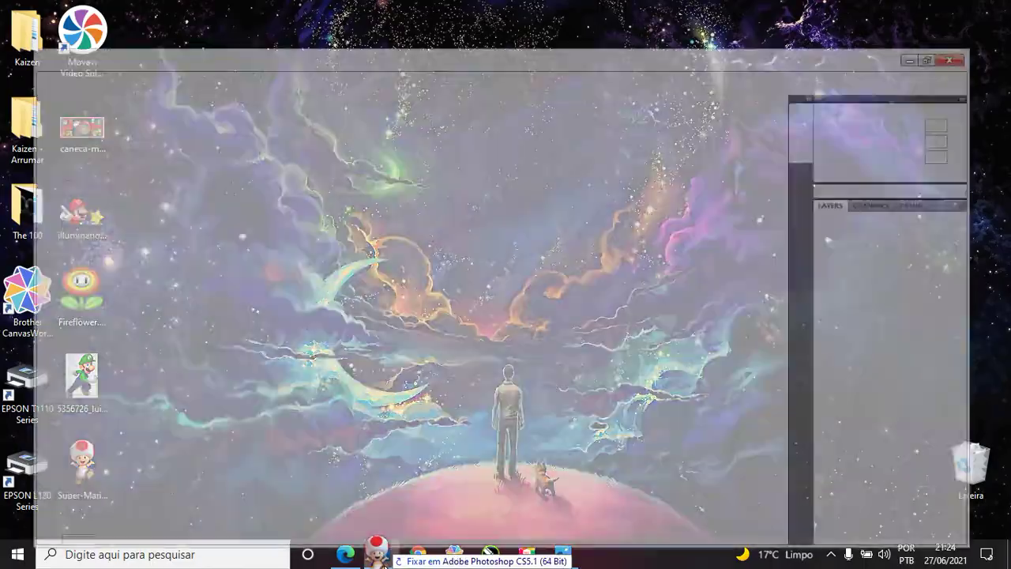
Step: Place the saved Toad image, scaled to about 19.4%, over the upper-left green frame
{"action": "mouse_move", "coordinate": [111, 471]}
{"action": "left_mouse_down"}
{"action": "mouse_move", "coordinate": [276, 320]}
{"action": "mouse_move", "coordinate": [202, 242]}
{"action": "left_mouse_up"}
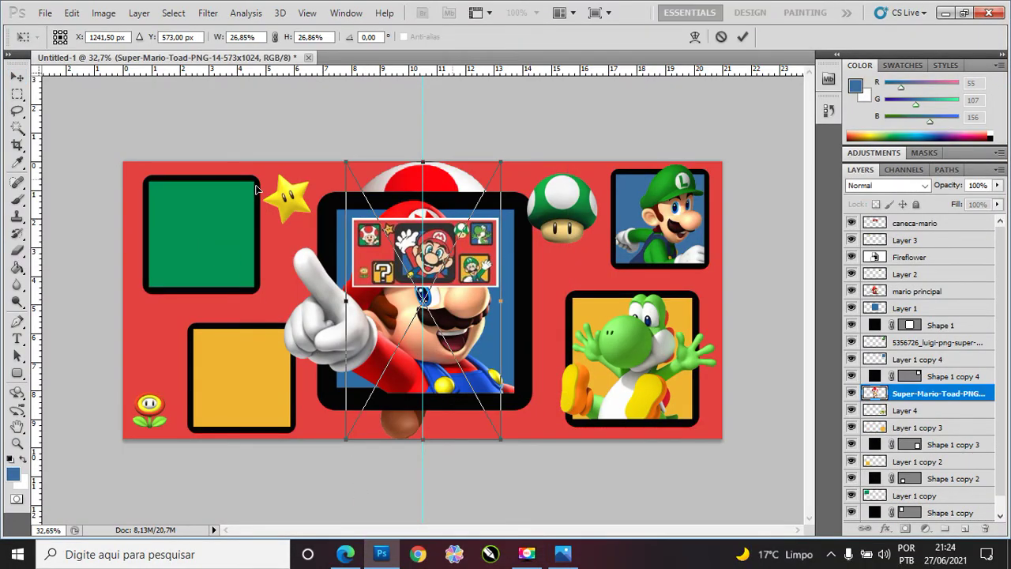
{"action": "mouse_move", "coordinate": [255, 188]}
{"action": "left_mouse_down"}
{"action": "mouse_move", "coordinate": [196, 239]}
{"action": "mouse_move", "coordinate": [207, 227]}
{"action": "left_mouse_up"}
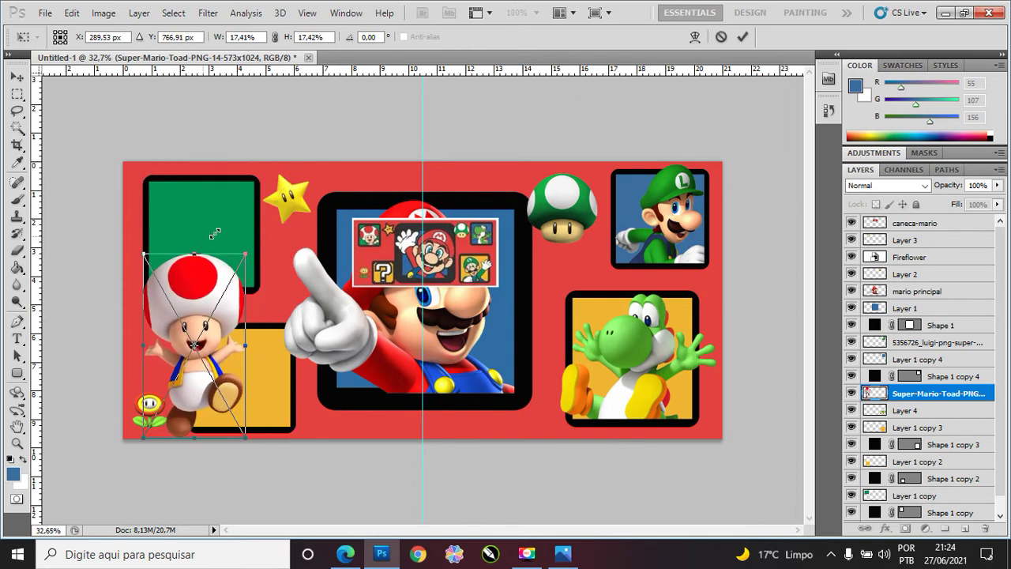
{"action": "left_click_drag", "start_coordinate": [212, 277], "coordinate": [212, 196]}
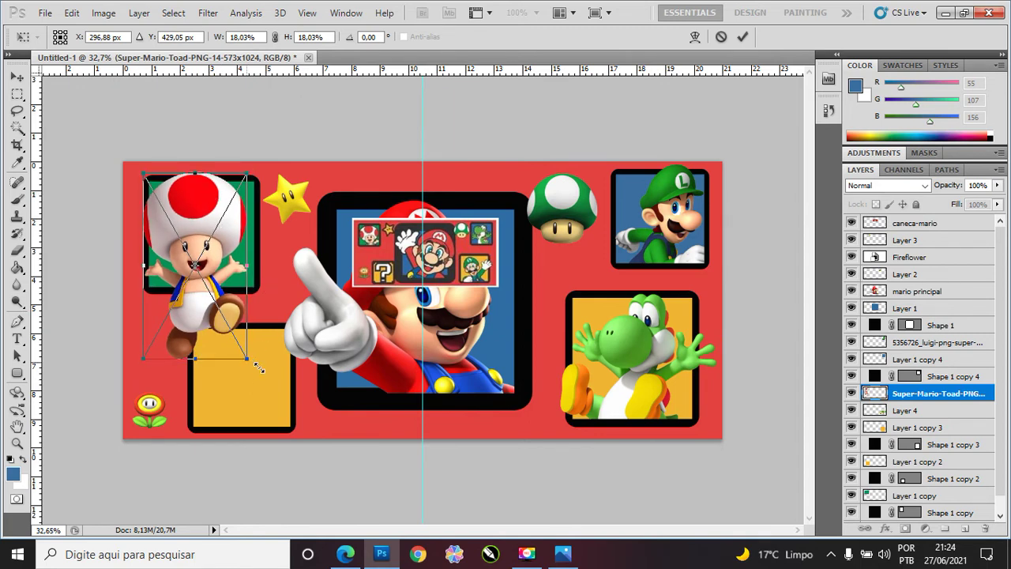
{"action": "left_click_drag", "start_coordinate": [259, 368], "coordinate": [267, 371]}
{"action": "left_click_drag", "start_coordinate": [229, 324], "coordinate": [231, 315]}
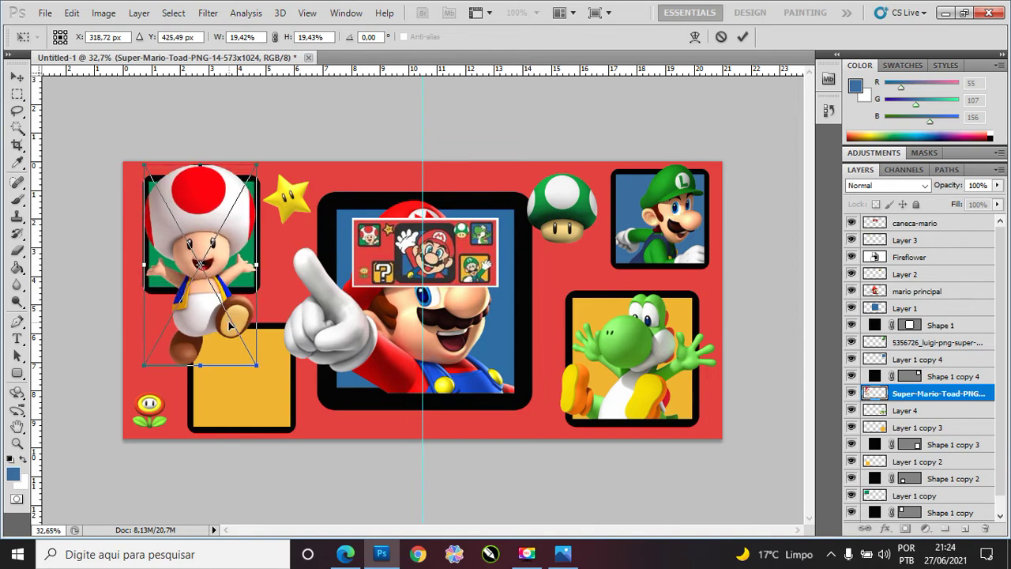
{"action": "key", "text": "Return"}
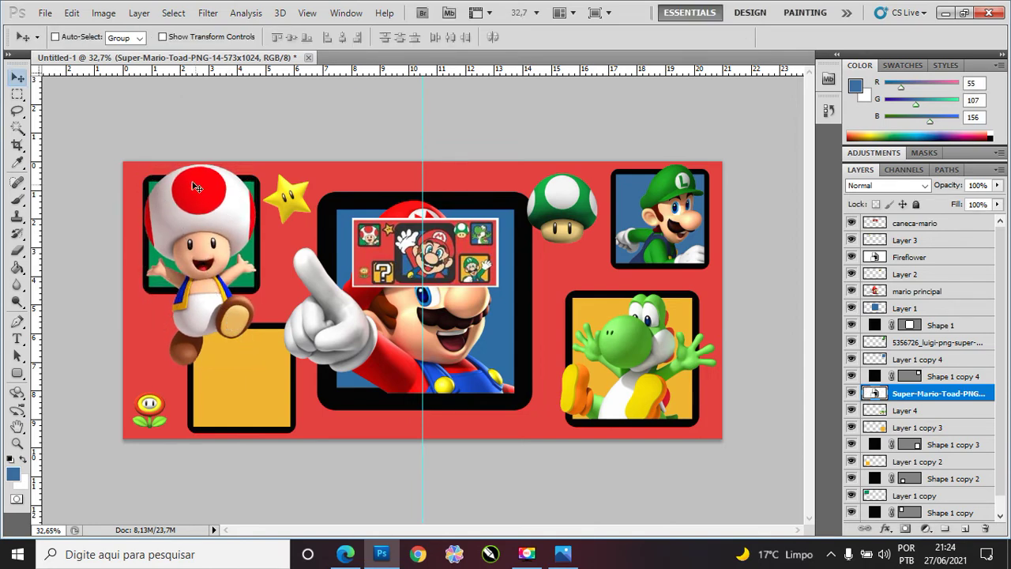
{"action": "left_click_drag", "start_coordinate": [196, 187], "coordinate": [199, 192]}
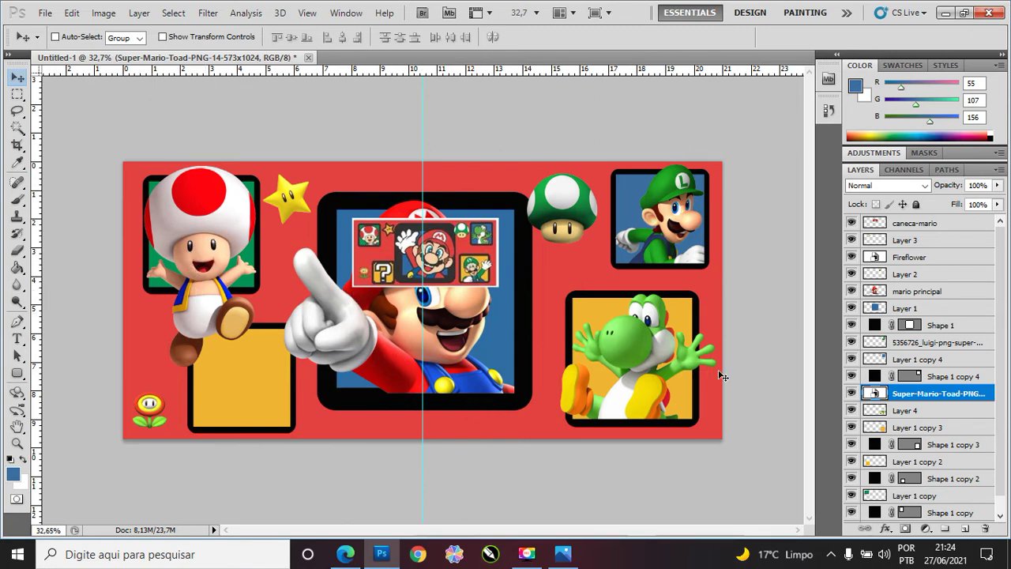
Step: Rasterize Toad, move his layer above the green frame, and select everything outside the frame
{"action": "right_click", "coordinate": [931, 399]}
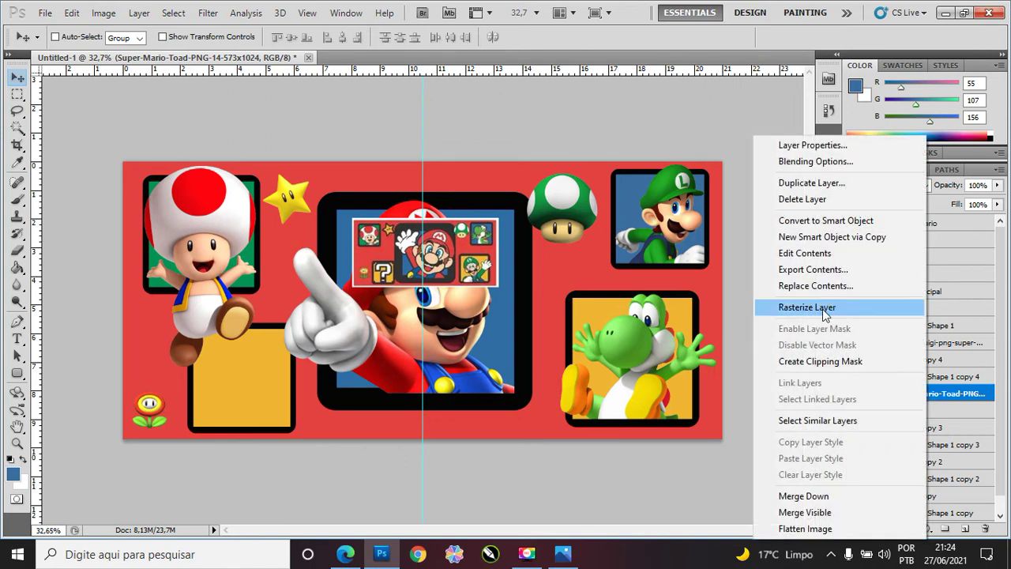
{"action": "left_click", "coordinate": [824, 310]}
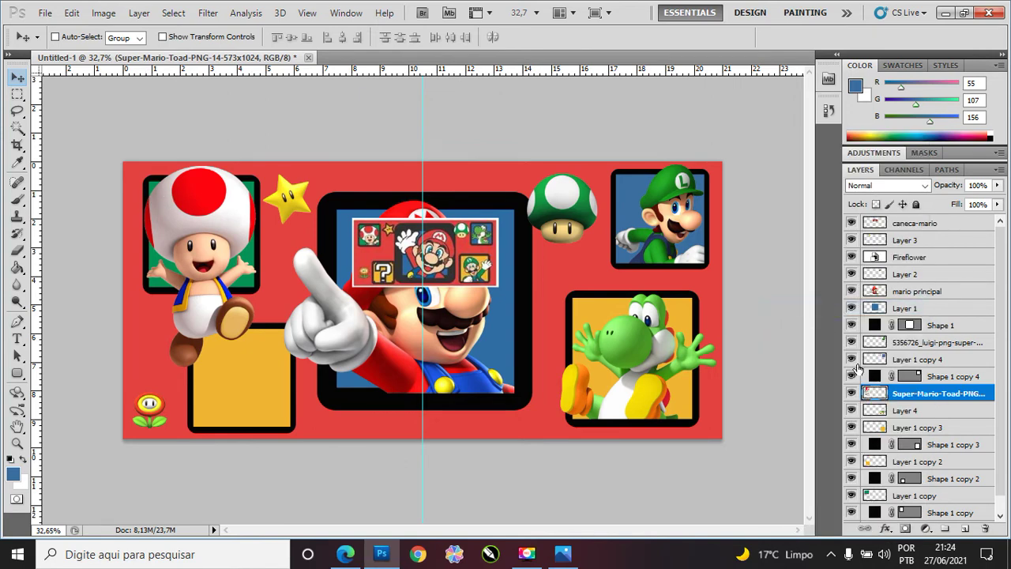
{"action": "left_click", "coordinate": [158, 289], "text": "ctrl"}
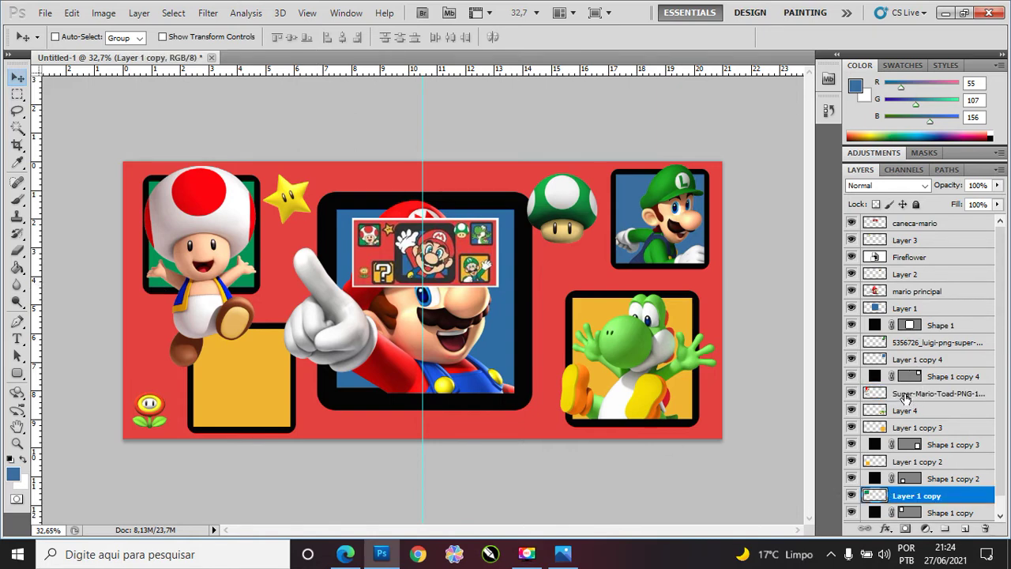
{"action": "left_click_drag", "start_coordinate": [905, 399], "coordinate": [901, 490]}
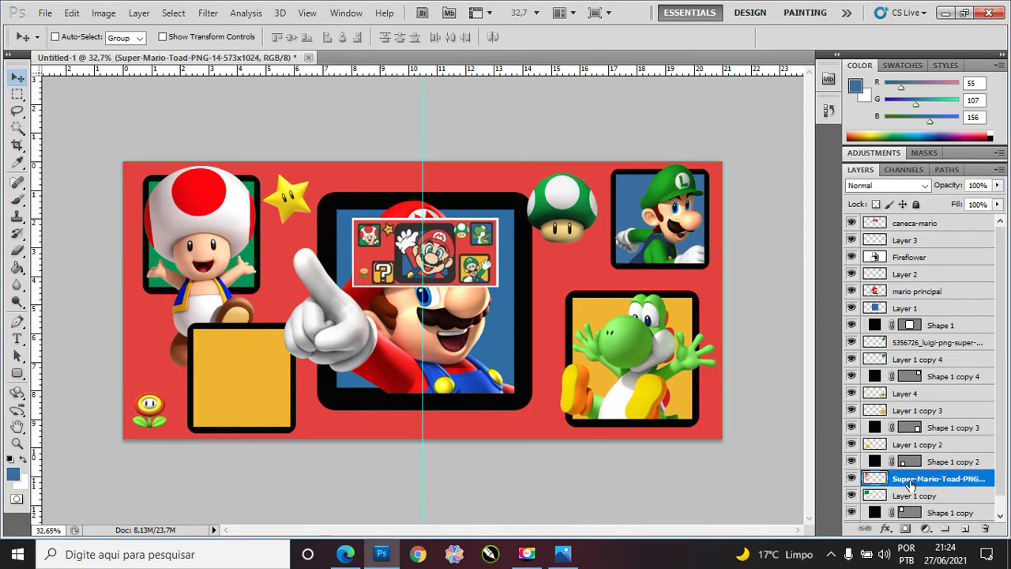
{"action": "left_click", "coordinate": [879, 497]}
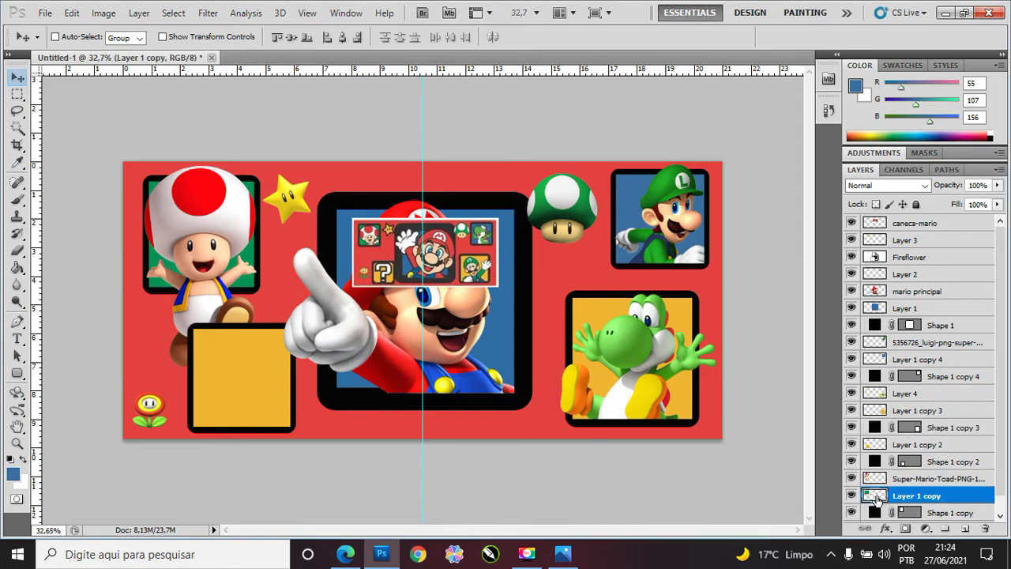
{"action": "left_click", "coordinate": [875, 496], "text": "ctrl"}
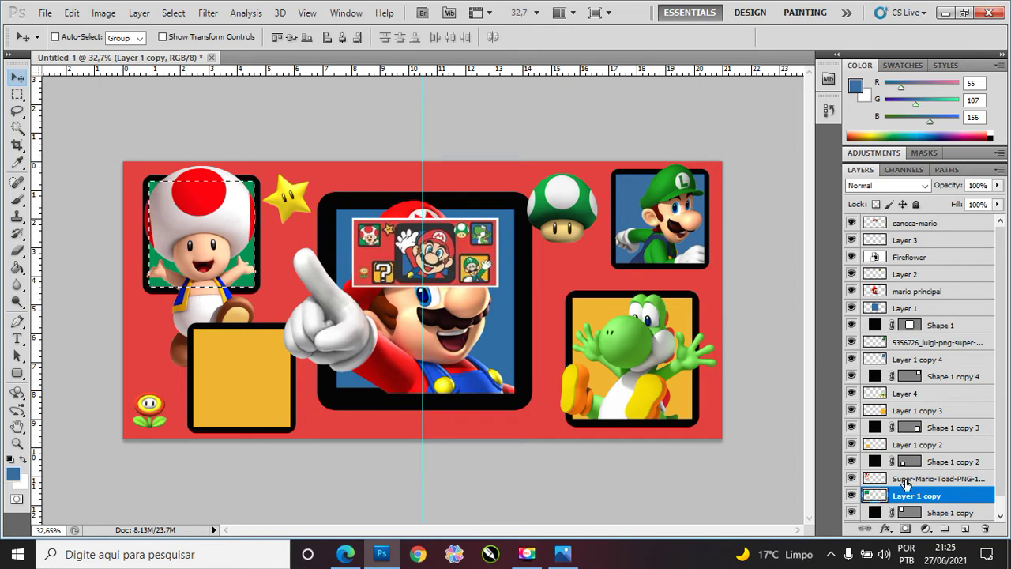
{"action": "left_click", "coordinate": [901, 479]}
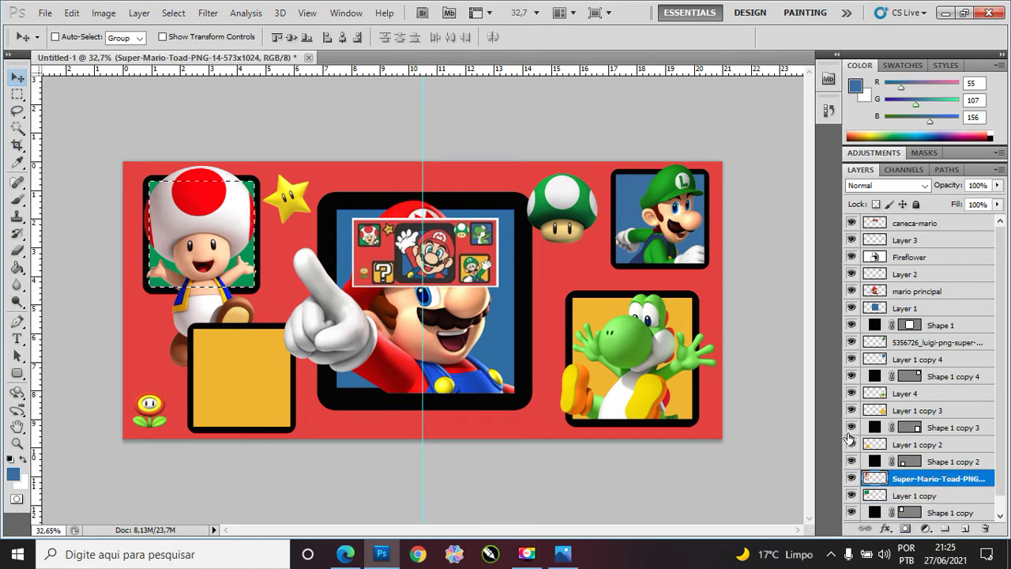
{"action": "key", "text": "ctrl+shift+i"}
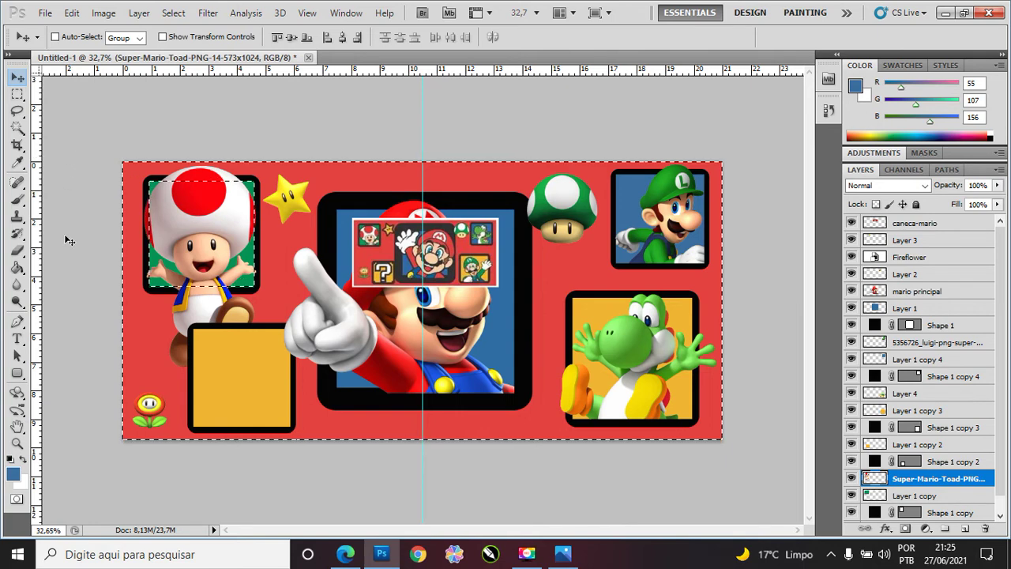
Step: Erase Toad's body and hand below the green frame, then deselect
{"action": "left_click", "coordinate": [20, 251]}
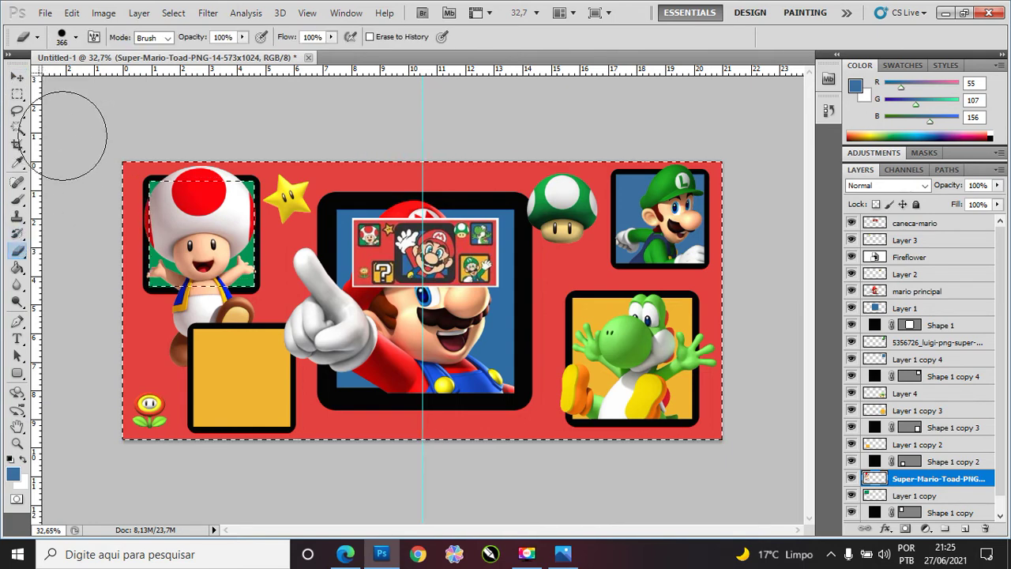
{"action": "left_click", "coordinate": [181, 345]}
{"action": "mouse_move", "coordinate": [181, 345]}
{"action": "left_mouse_down"}
{"action": "mouse_move", "coordinate": [169, 316]}
{"action": "mouse_move", "coordinate": [226, 339]}
{"action": "left_mouse_up"}
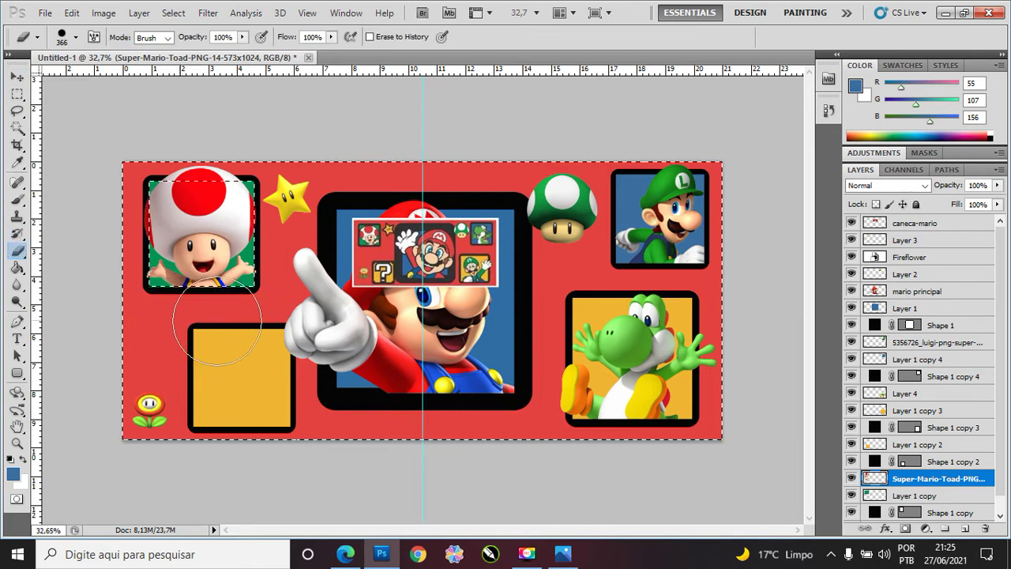
{"action": "key", "text": "ctrl+d"}
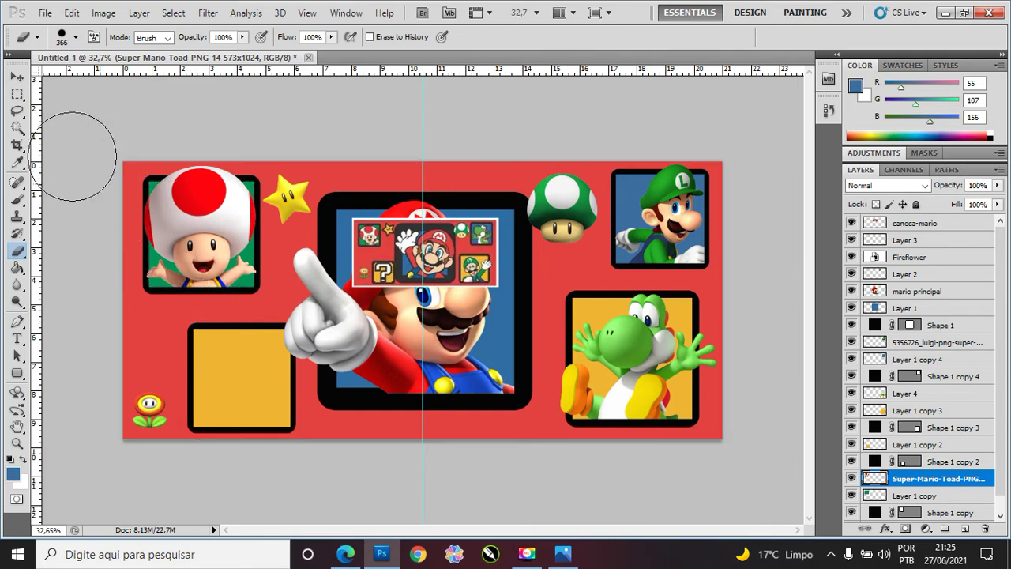
{"action": "left_click", "coordinate": [17, 76]}
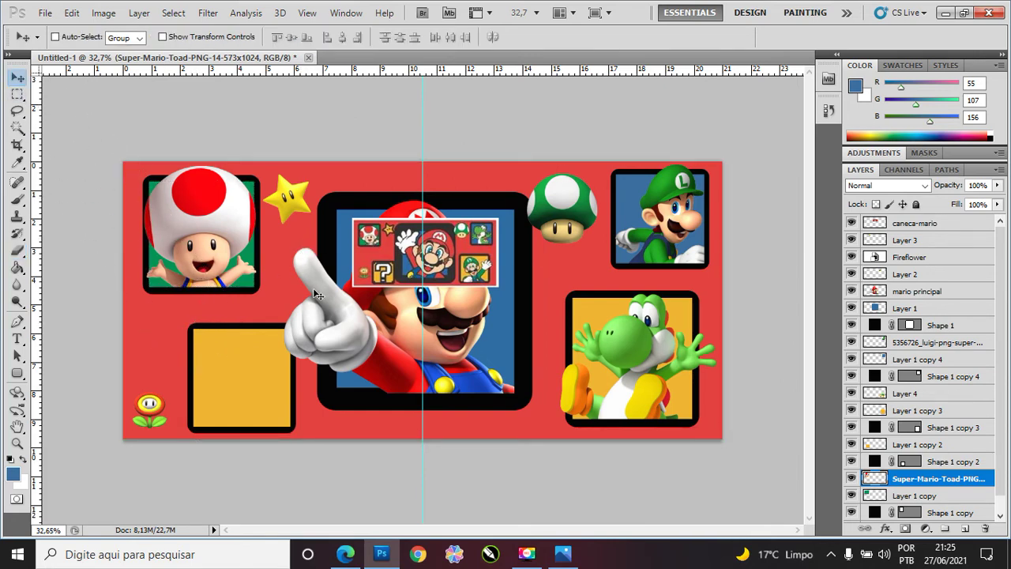
{"action": "left_click", "coordinate": [235, 387], "text": "ctrl"}
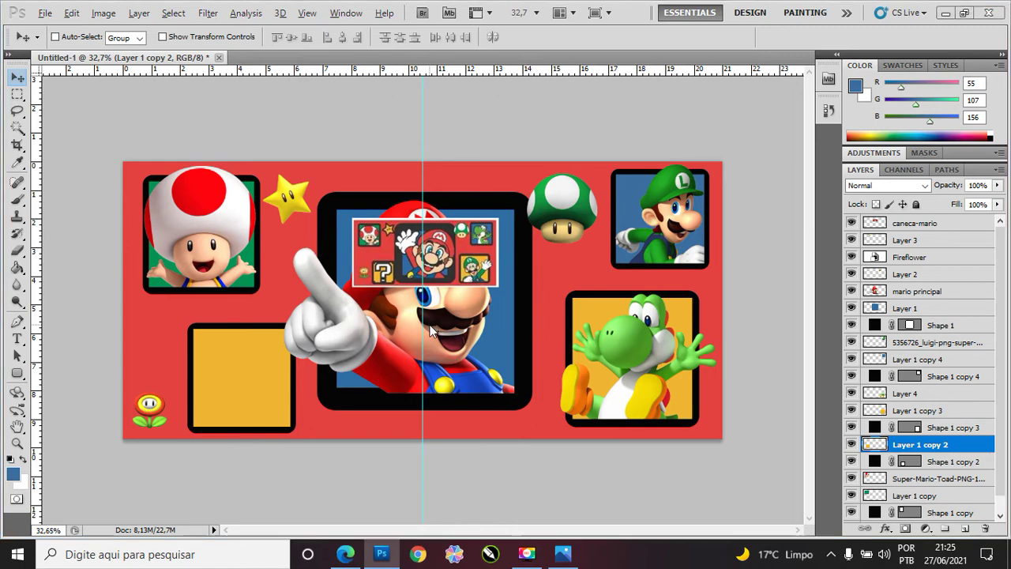
Step: Search Google Images for 'interrogação png mario'
{"action": "key", "text": "alt+Tab"}
{"action": "left_click_drag", "start_coordinate": [181, 99], "coordinate": [24, 83]}
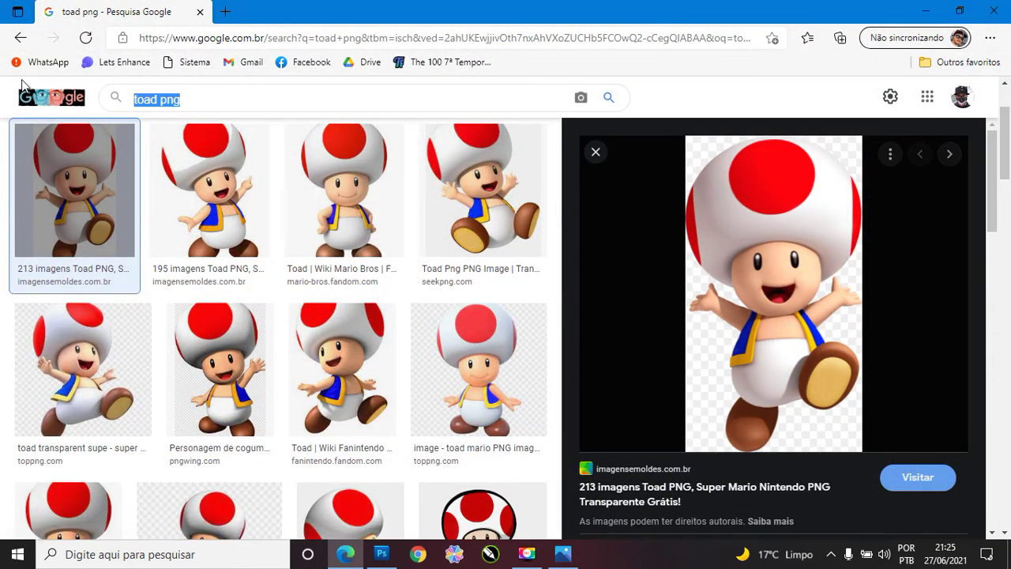
{"action": "type", "text": "interrogaç"}
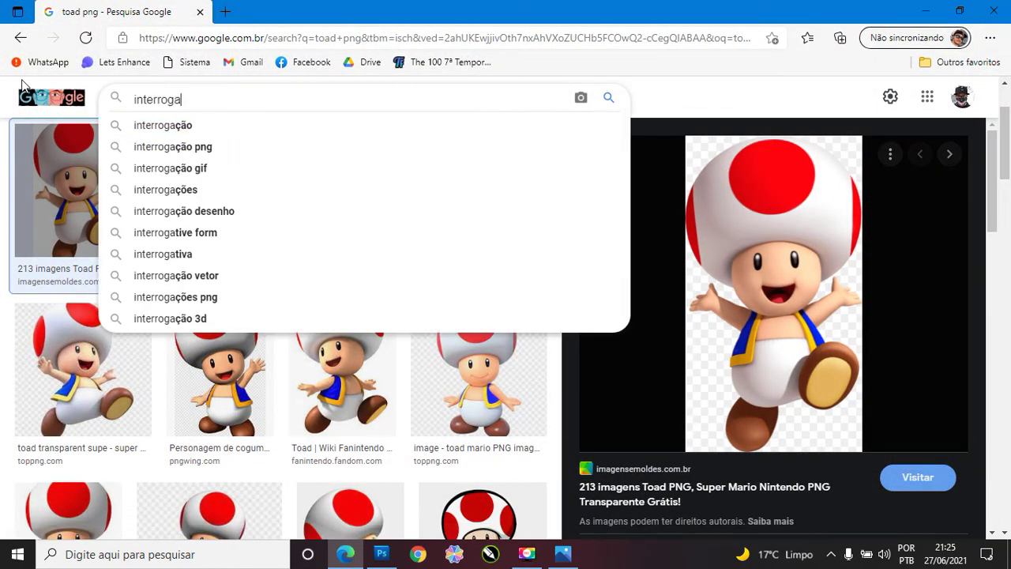
{"action": "type", "text": "ão pn"}
{"action": "key", "text": "ctrl+a"}
{"action": "type", "text": "inte"}
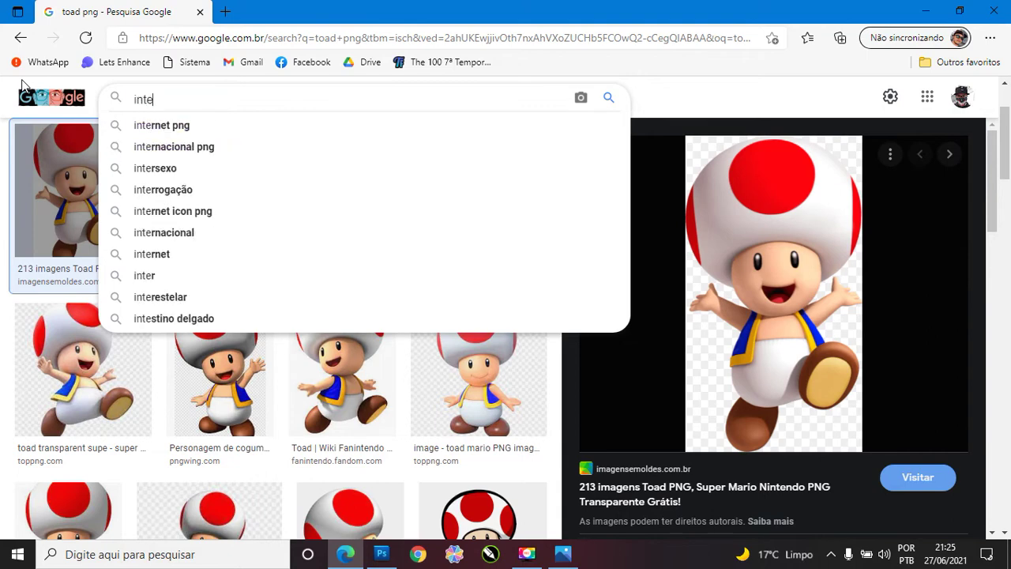
{"action": "type", "text": "rregoation"}
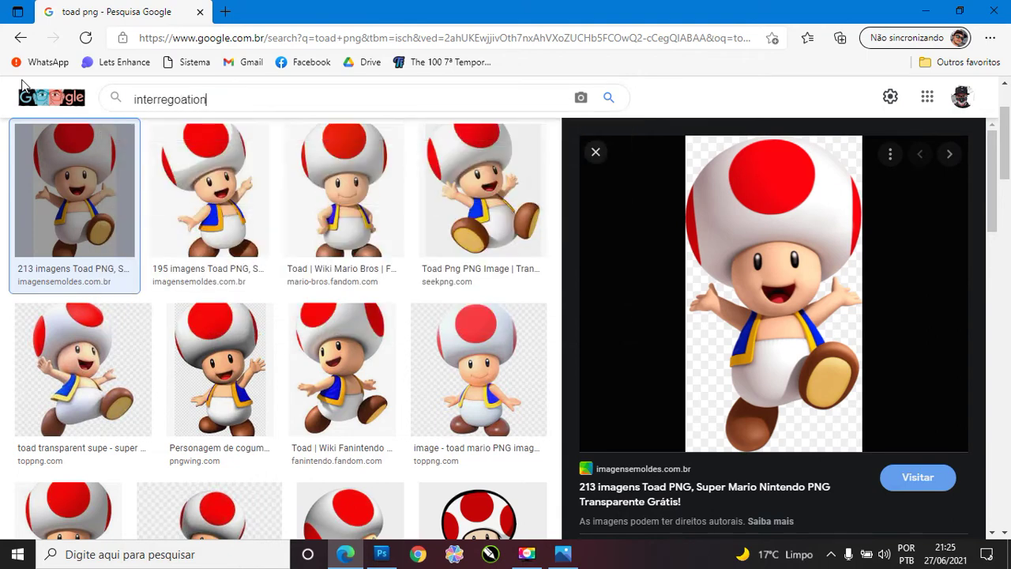
{"action": "key", "text": "ctrl+a"}
{"action": "type", "text": "inter"}
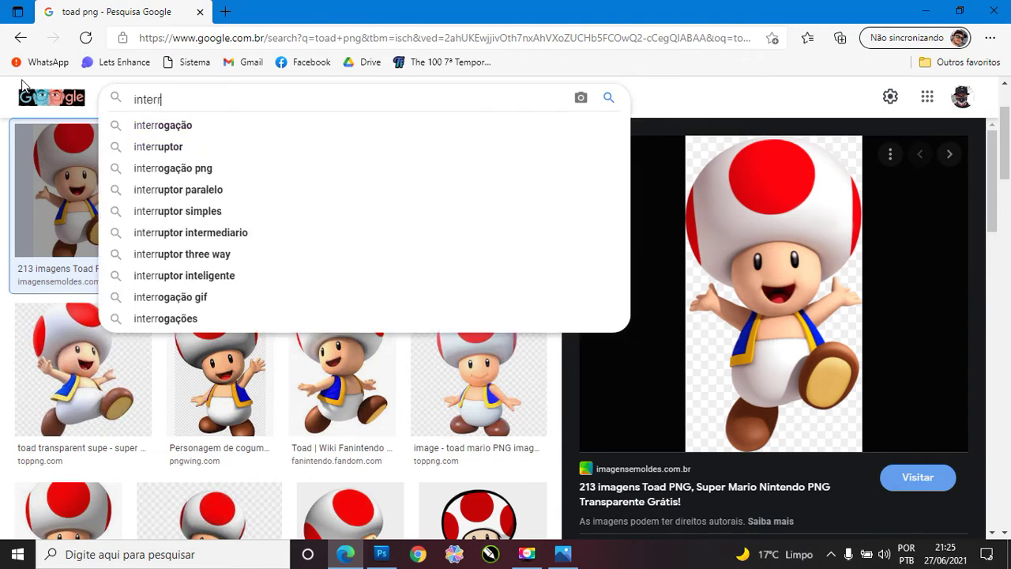
{"action": "type", "text": "rogação"}
{"action": "left_click", "coordinate": [129, 124]}
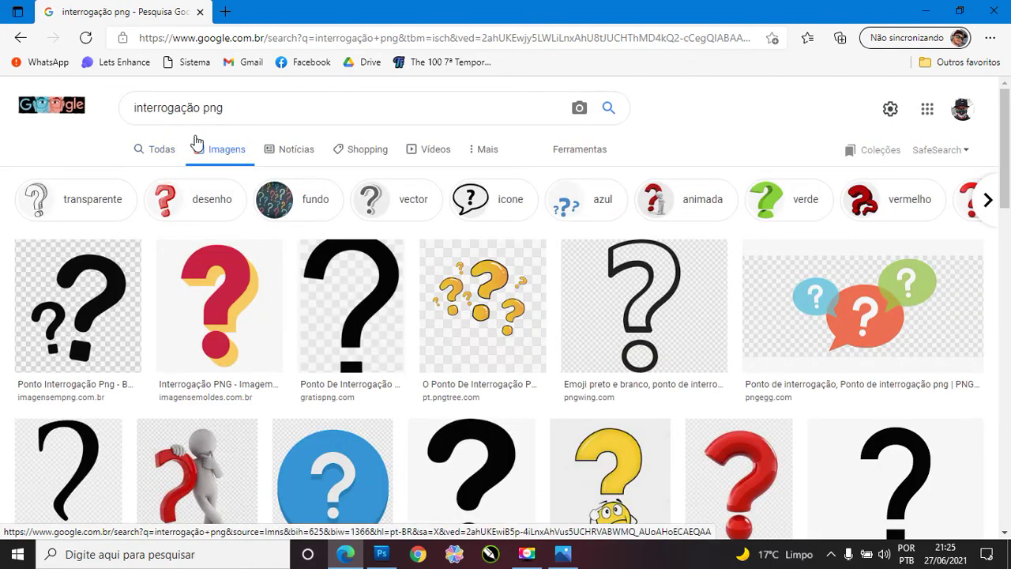
{"action": "left_click", "coordinate": [236, 109]}
{"action": "type", "text": "m"}
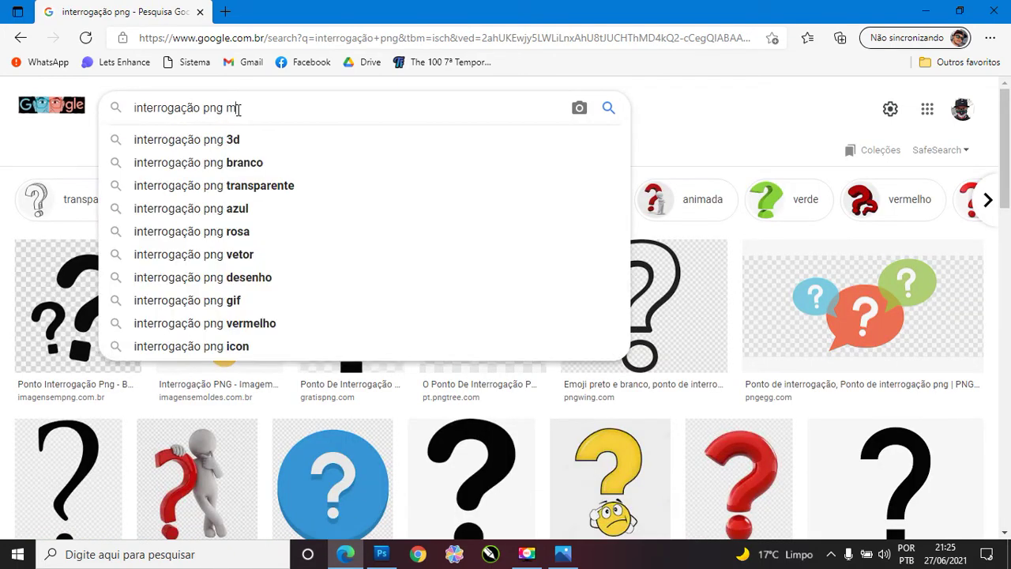
{"action": "type", "text": "ario"}
{"action": "key", "text": "Return"}
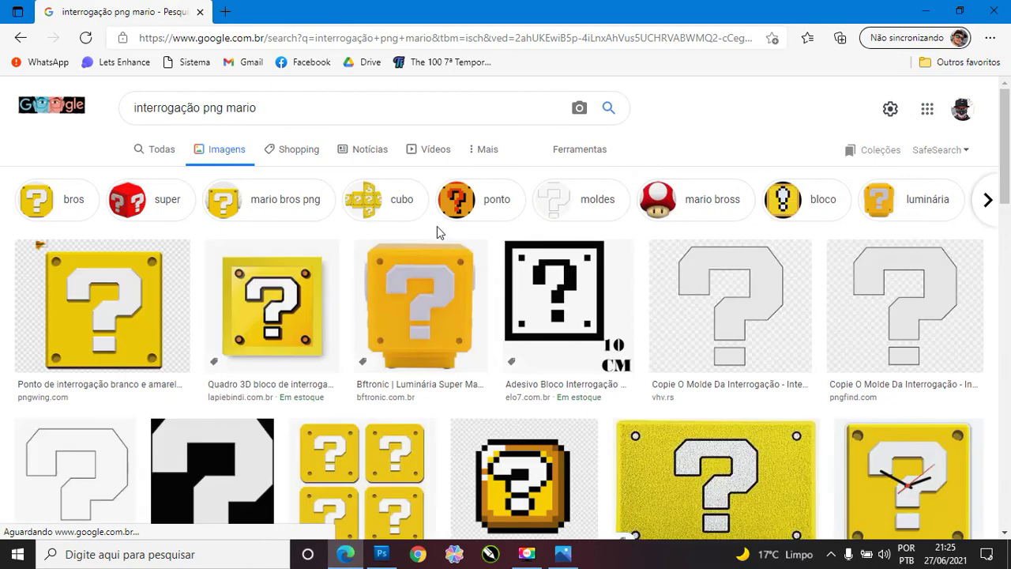
Step: Copy the yellow question-block image with 'Copiar imagem' and return to Photoshop
{"action": "scroll", "coordinate": [447, 225], "scroll_direction": "down", "scroll_amount": 1}
{"action": "scroll", "coordinate": [439, 228], "scroll_direction": "down", "scroll_amount": 1}
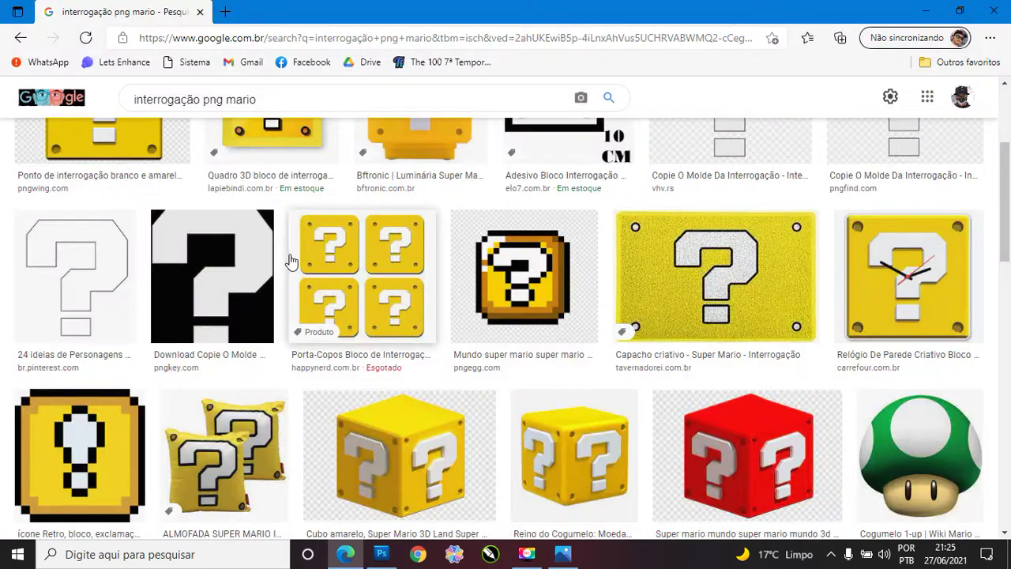
{"action": "scroll", "coordinate": [291, 261], "scroll_direction": "up", "scroll_amount": 2}
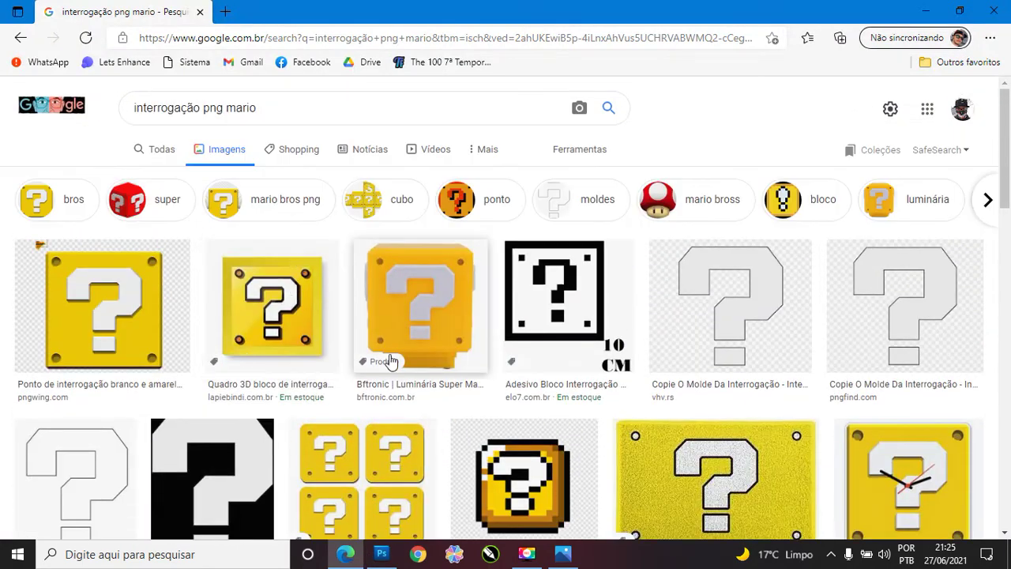
{"action": "left_click", "coordinate": [107, 307]}
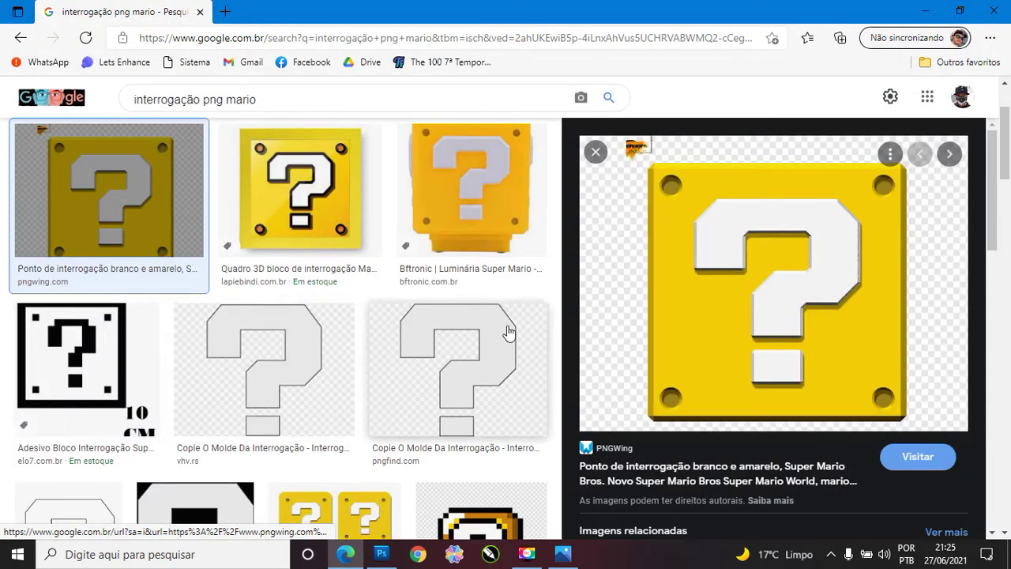
{"action": "right_click", "coordinate": [756, 271]}
{"action": "left_click", "coordinate": [579, 414]}
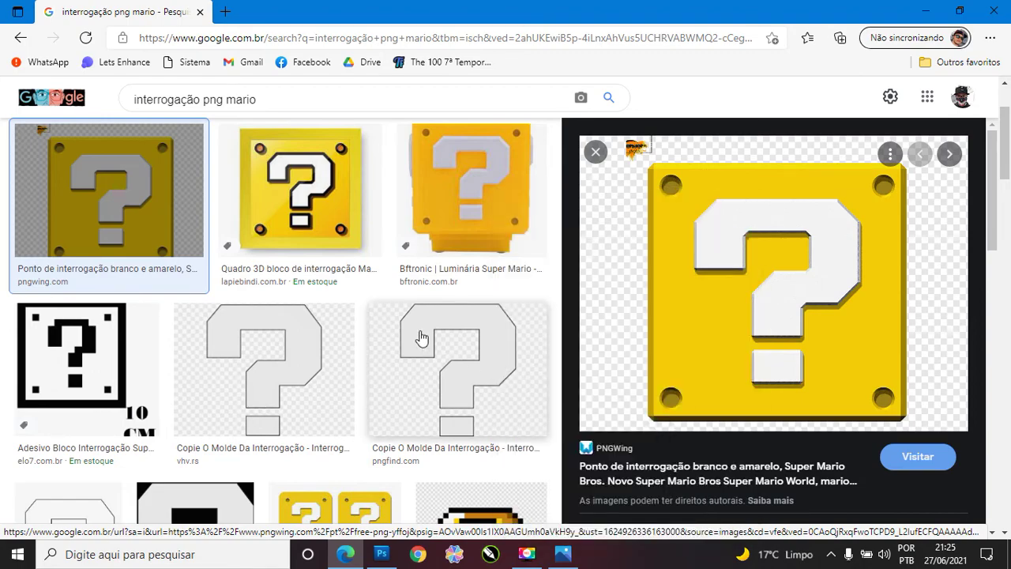
{"action": "scroll", "coordinate": [422, 339], "scroll_direction": "down", "scroll_amount": 5}
{"action": "scroll", "coordinate": [427, 316], "scroll_direction": "down", "scroll_amount": 1}
{"action": "scroll", "coordinate": [424, 272], "scroll_direction": "up", "scroll_amount": 1}
{"action": "scroll", "coordinate": [421, 272], "scroll_direction": "down", "scroll_amount": 3}
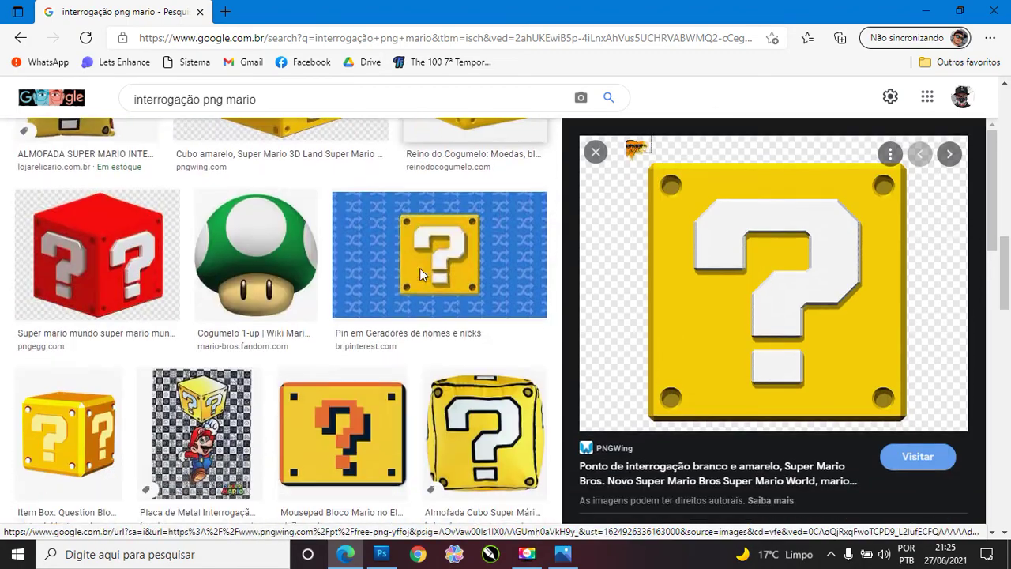
{"action": "scroll", "coordinate": [420, 268], "scroll_direction": "down", "scroll_amount": 3}
{"action": "scroll", "coordinate": [298, 310], "scroll_direction": "down", "scroll_amount": 3}
{"action": "scroll", "coordinate": [299, 310], "scroll_direction": "down", "scroll_amount": 3}
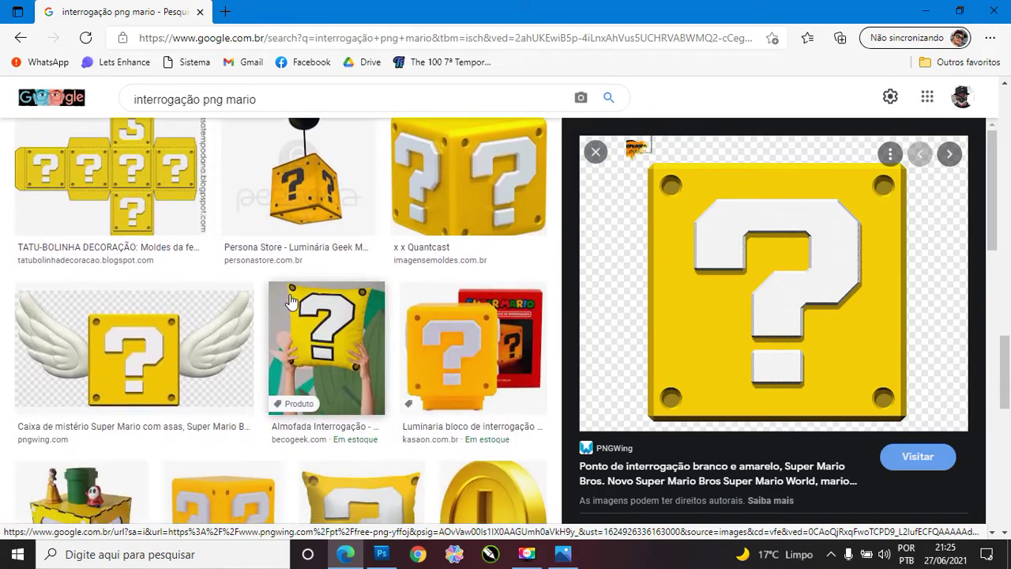
{"action": "key", "text": "alt+Tab"}
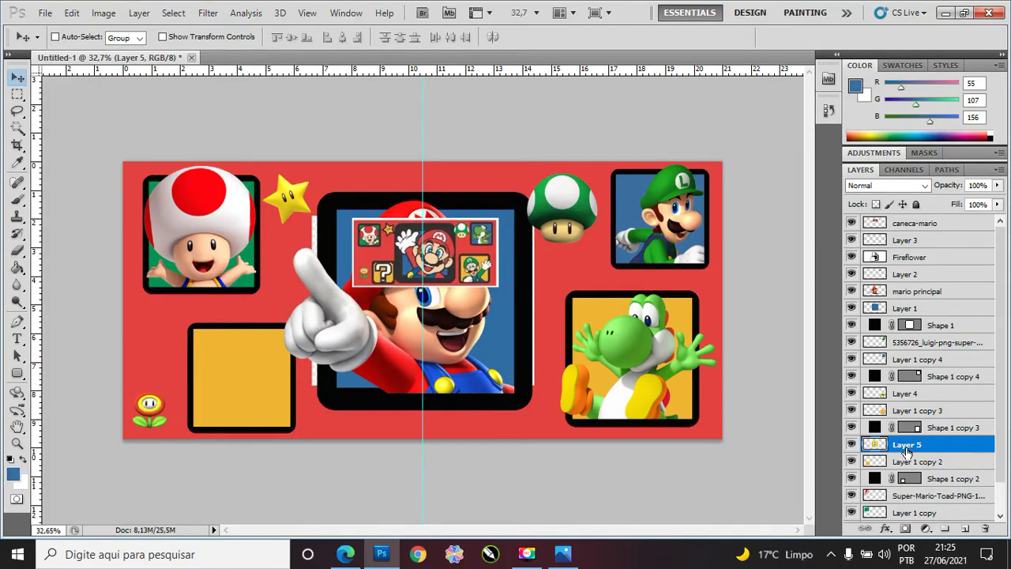
Step: Move Layer 5 to the top, shift the question block up-left, then test-erase its inside and undo
{"action": "left_click_drag", "start_coordinate": [910, 446], "coordinate": [909, 218]}
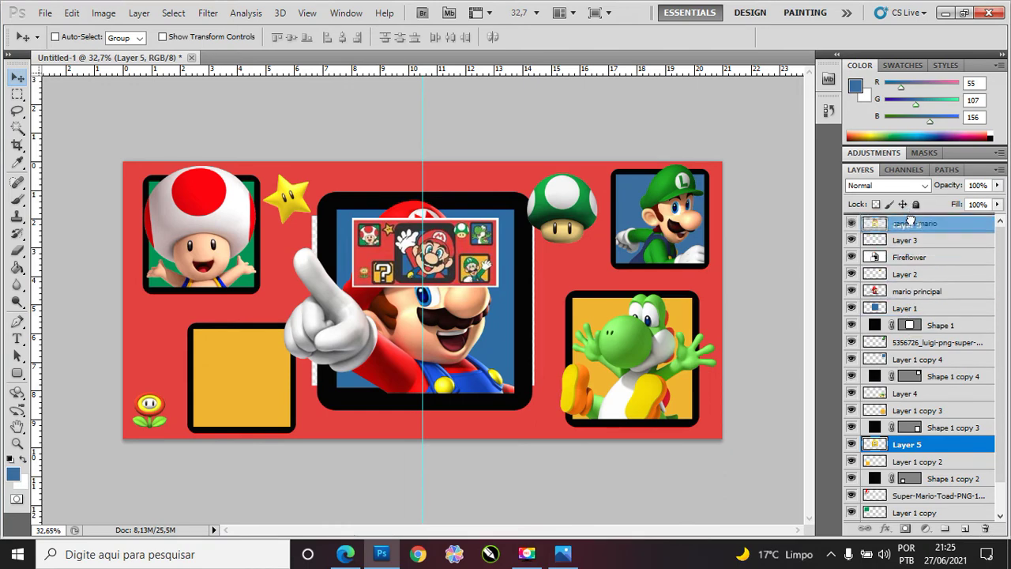
{"action": "left_click_drag", "start_coordinate": [330, 282], "coordinate": [223, 255]}
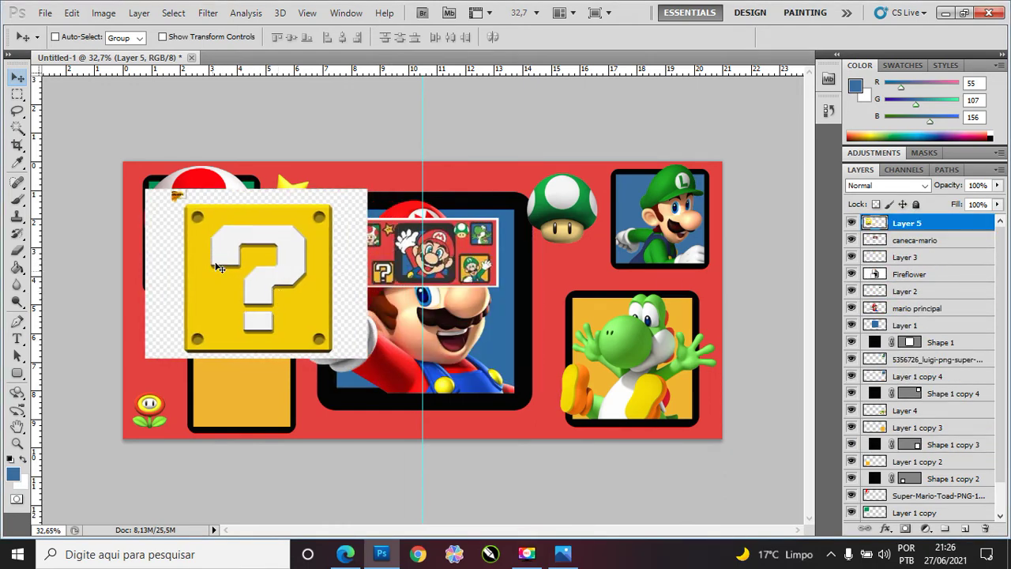
{"action": "left_click", "coordinate": [18, 94]}
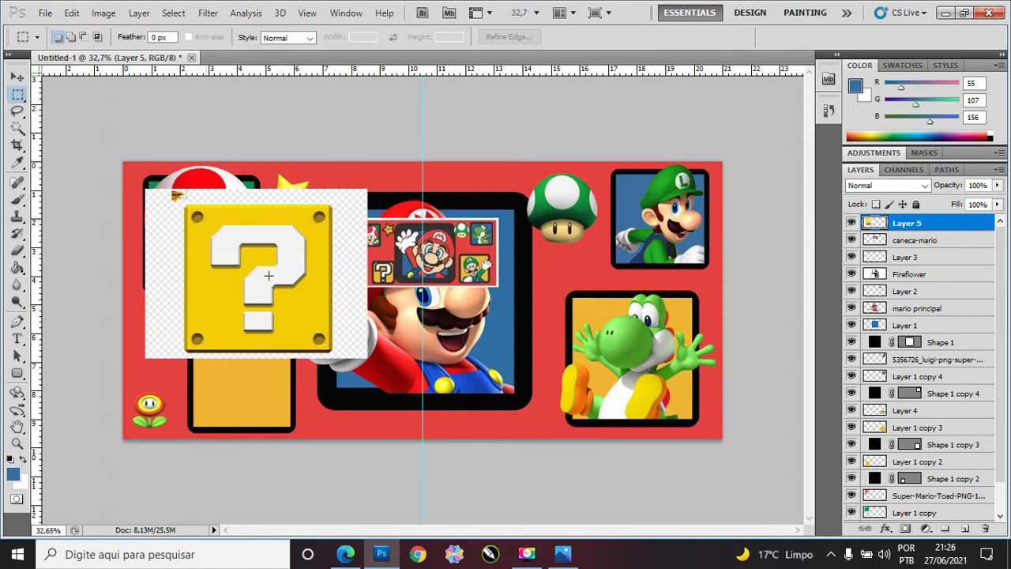
{"action": "left_click_drag", "start_coordinate": [206, 221], "coordinate": [310, 335]}
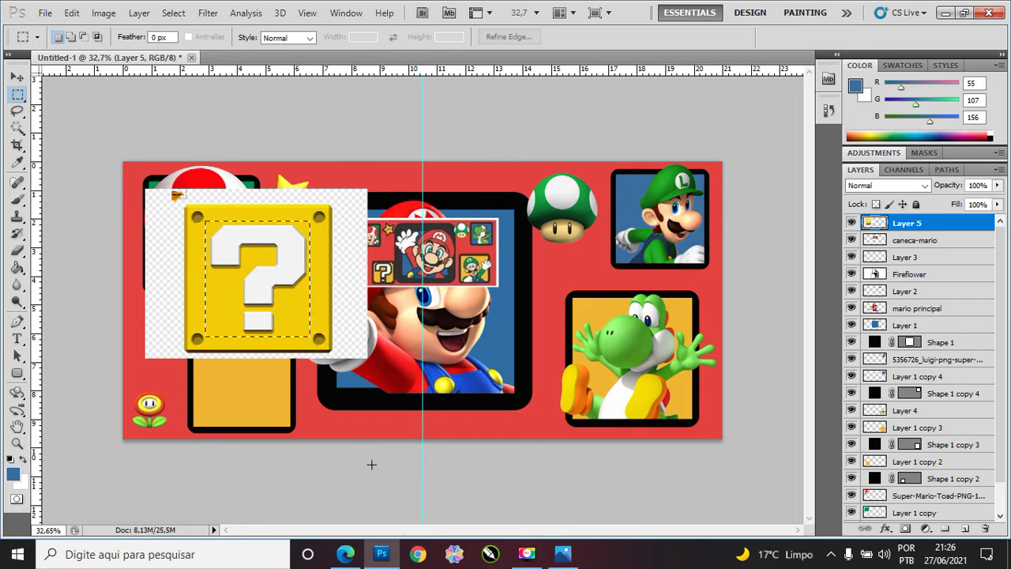
{"action": "left_click", "coordinate": [308, 318]}
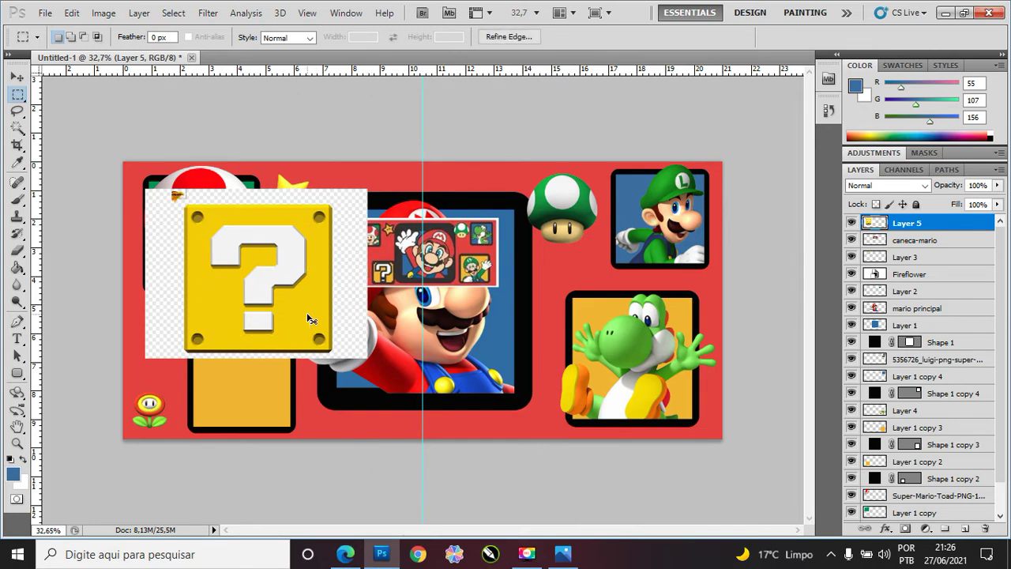
{"action": "key", "text": "Delete"}
{"action": "key", "text": "ctrl+d"}
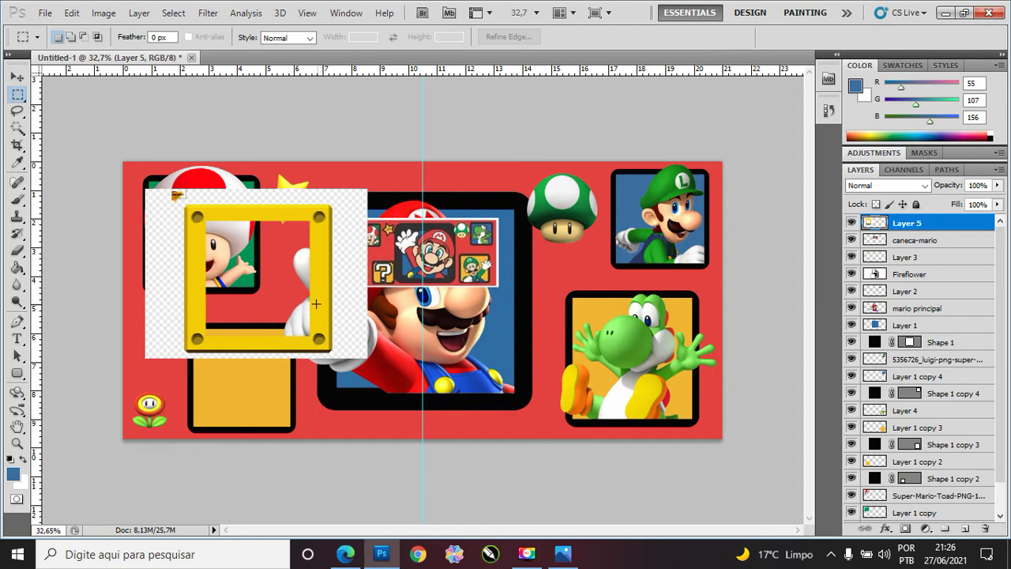
{"action": "key", "text": "Delete"}
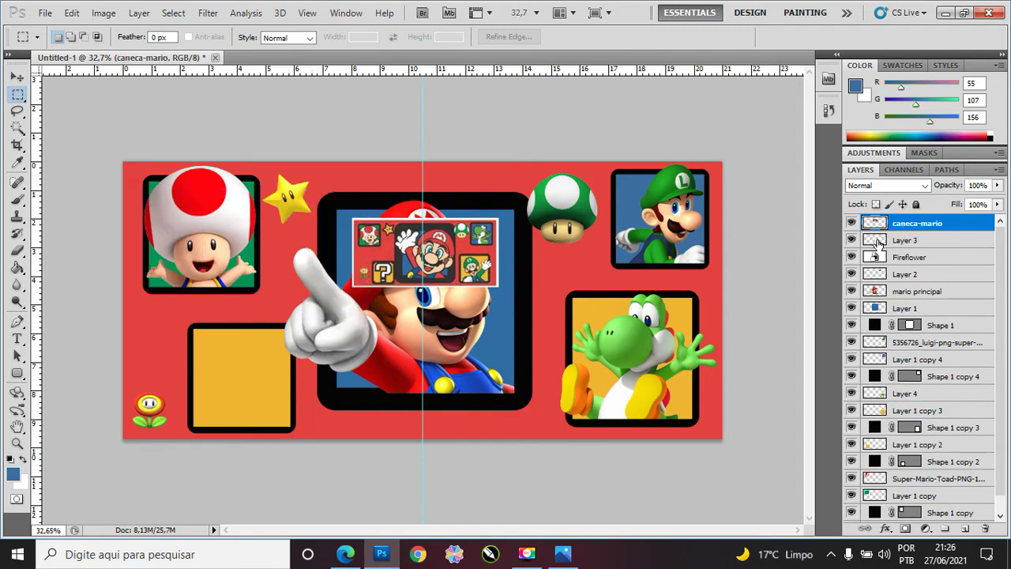
{"action": "key", "text": "ctrl+z"}
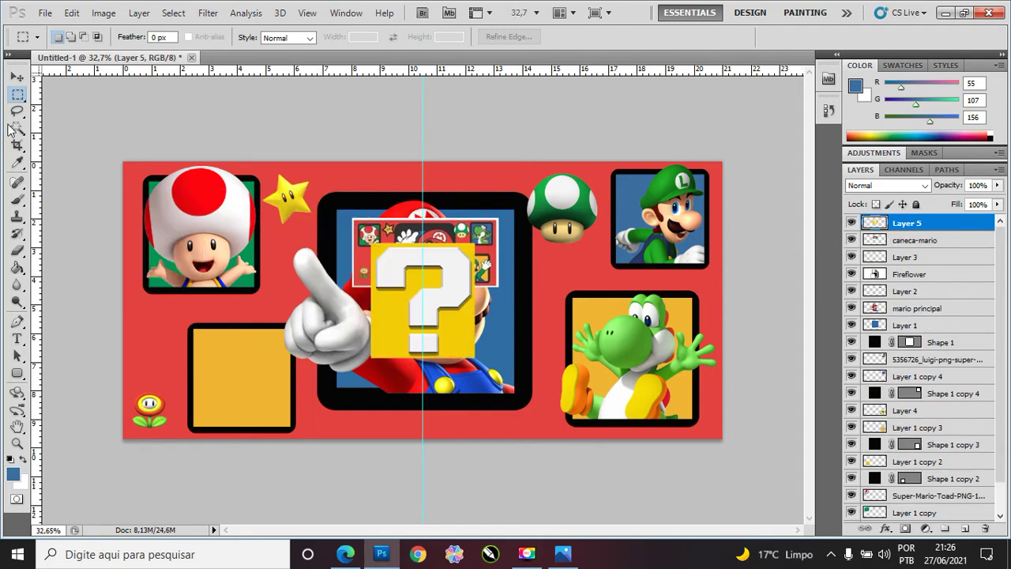
{"action": "left_click", "coordinate": [17, 77]}
Step: Place the question block on the lower-left square and load that square's selection
{"action": "mouse_move", "coordinate": [334, 319]}
{"action": "left_mouse_down"}
{"action": "mouse_move", "coordinate": [248, 368]}
{"action": "mouse_move", "coordinate": [266, 357]}
{"action": "left_mouse_up"}
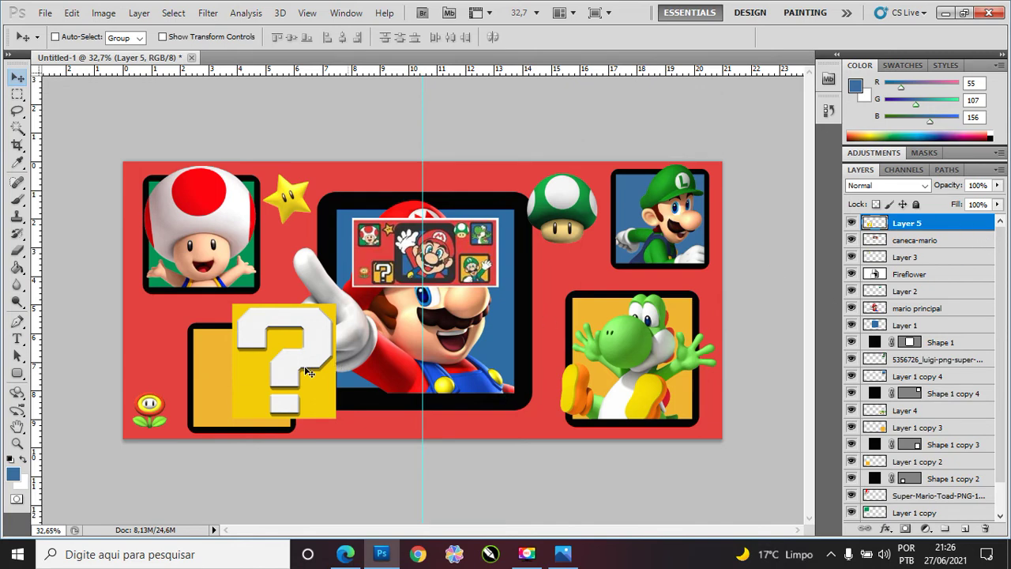
{"action": "left_click", "coordinate": [211, 373], "text": "ctrl"}
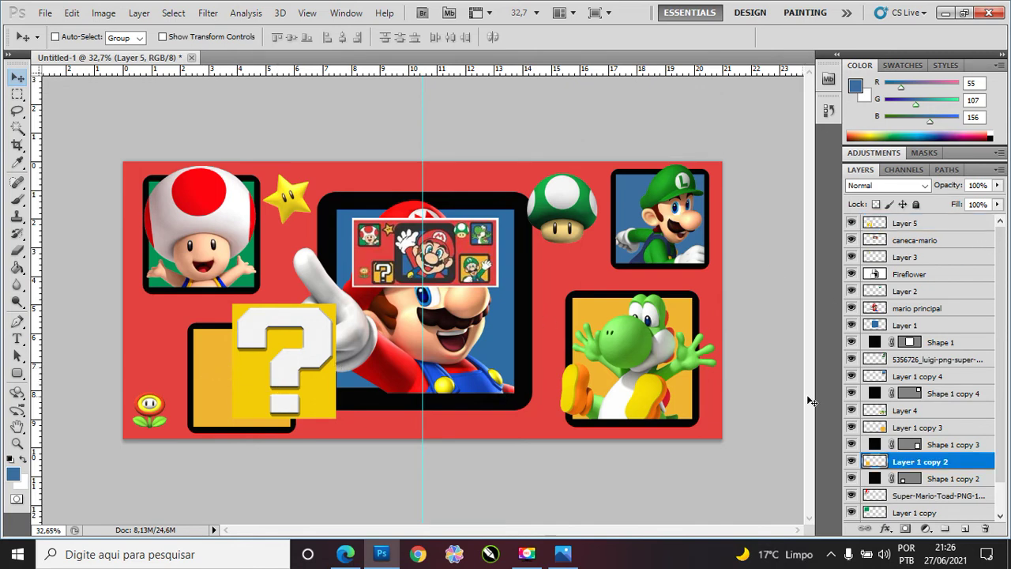
{"action": "left_click", "coordinate": [873, 461], "text": "ctrl"}
Step: Sample the block's yellow (R242 G203 B2) as foreground and fill the selected square with it
{"action": "left_click", "coordinate": [13, 474]}
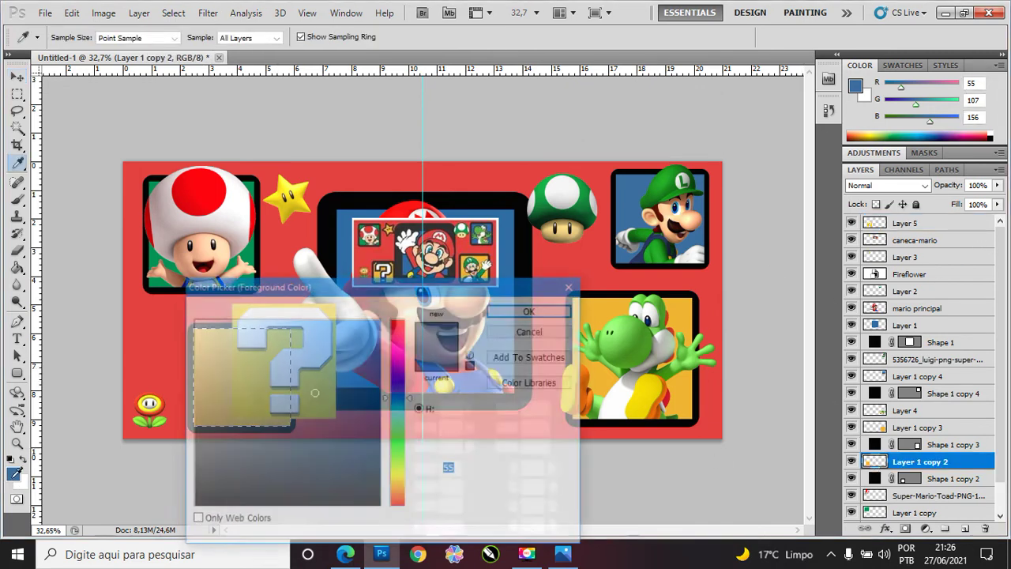
{"action": "left_click_drag", "start_coordinate": [323, 302], "coordinate": [555, 215]}
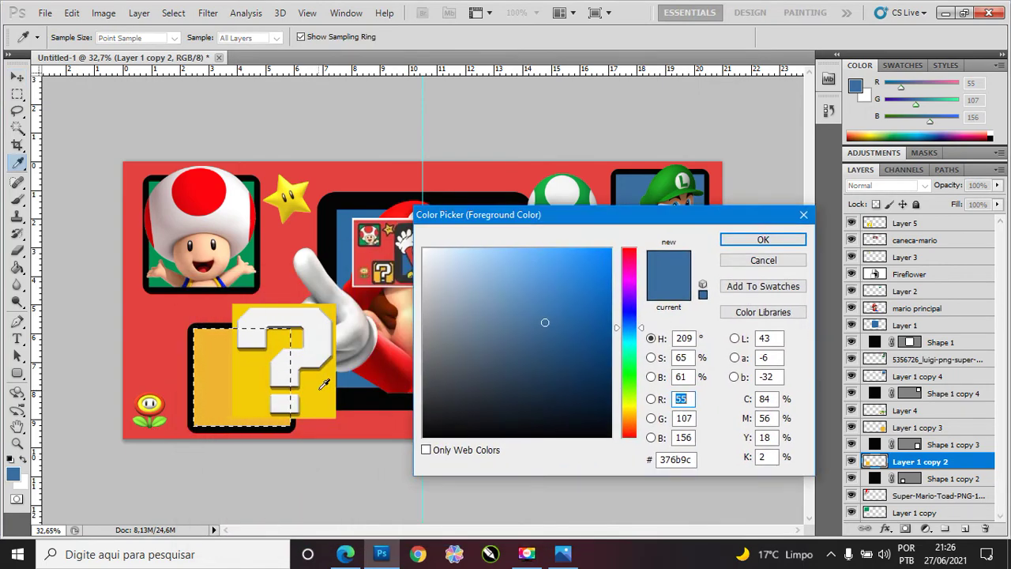
{"action": "left_click", "coordinate": [324, 385]}
{"action": "key", "text": "Return"}
{"action": "key", "text": "shift+F5"}
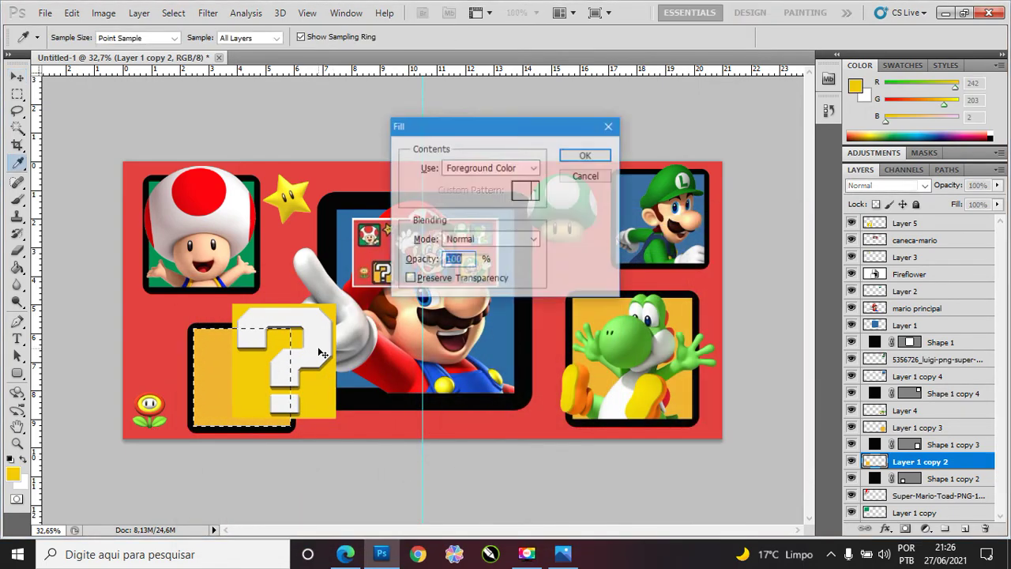
{"action": "key", "text": "Return"}
{"action": "key", "text": "v"}
{"action": "key", "text": "ctrl+d"}
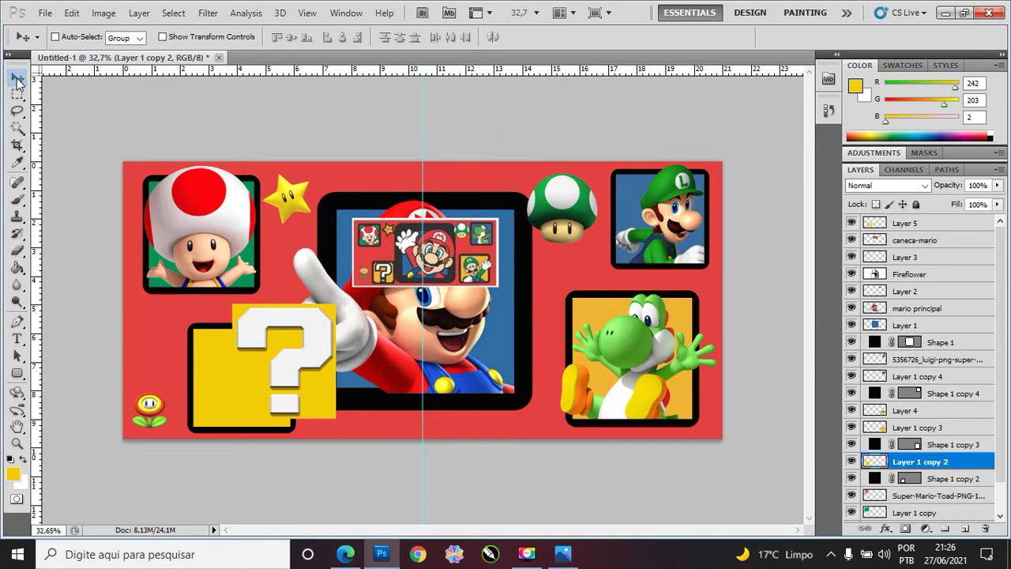
Step: Scale the question block to about 80%, reposition it by the lower-left square, and deselect
{"action": "key", "text": "alt+shift+bracketright"}
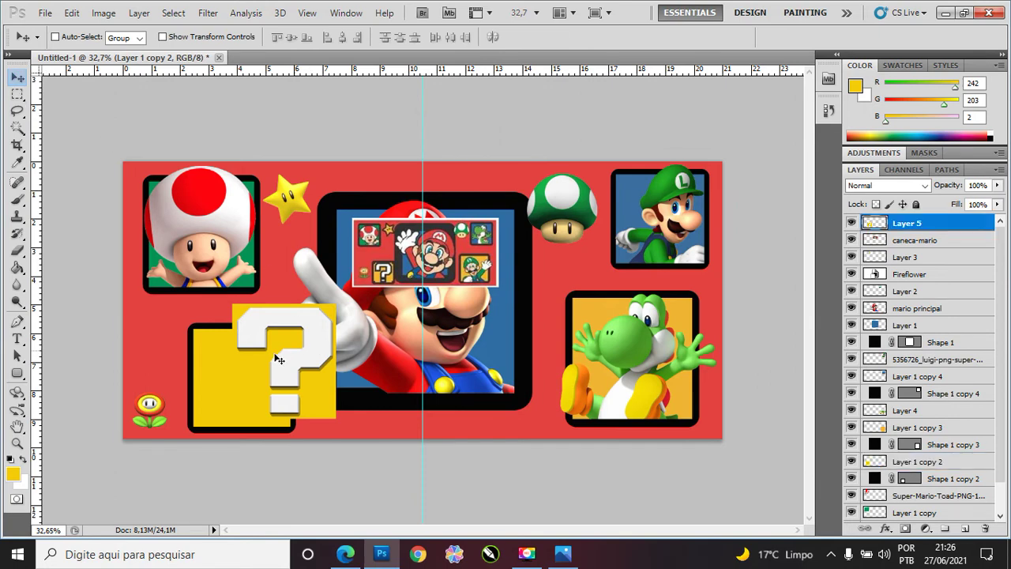
{"action": "left_click_drag", "start_coordinate": [278, 359], "coordinate": [231, 371]}
{"action": "key", "text": "ctrl+t"}
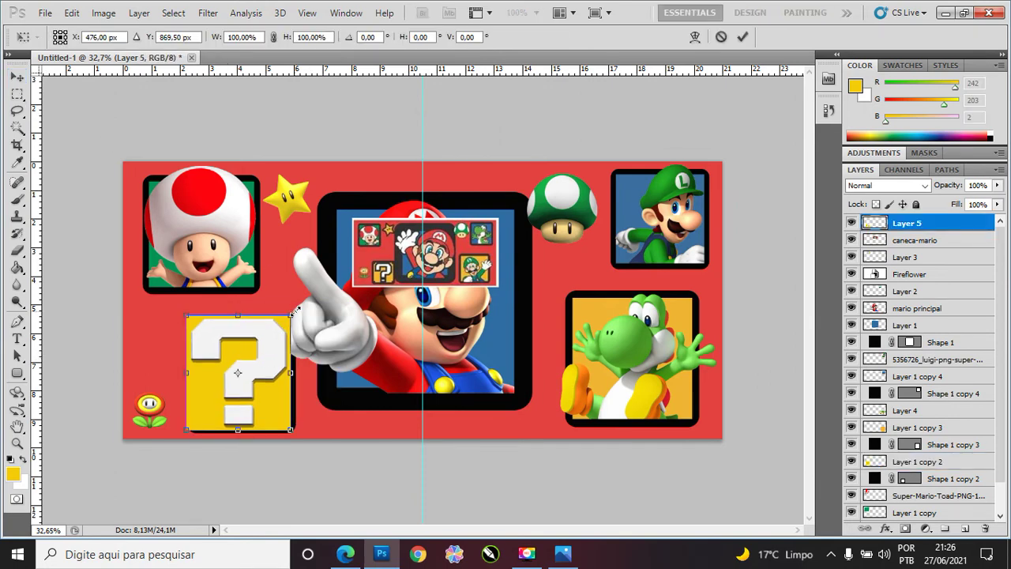
{"action": "left_click_drag", "start_coordinate": [291, 314], "coordinate": [286, 318]}
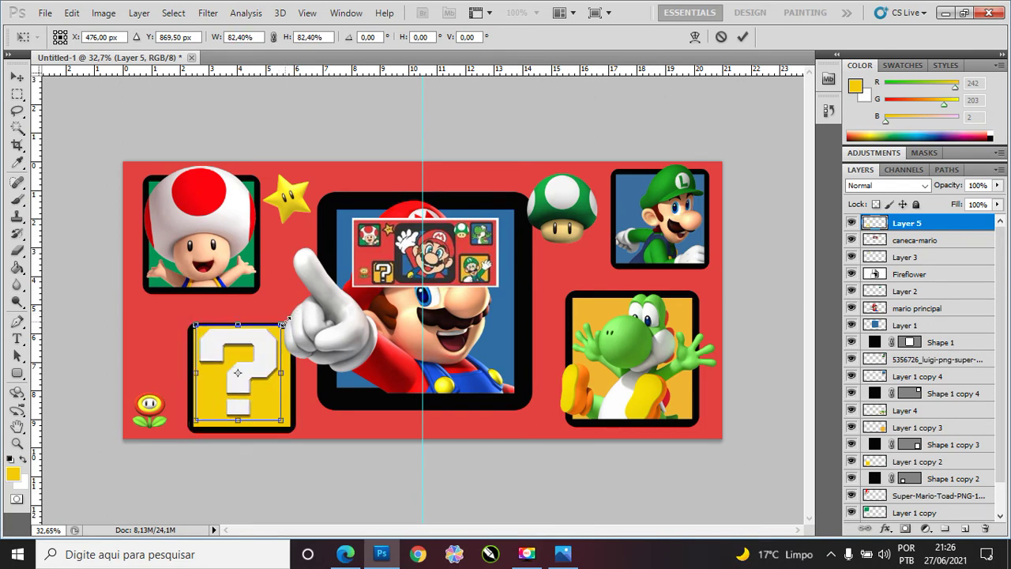
{"action": "left_click_drag", "start_coordinate": [272, 353], "coordinate": [275, 373]}
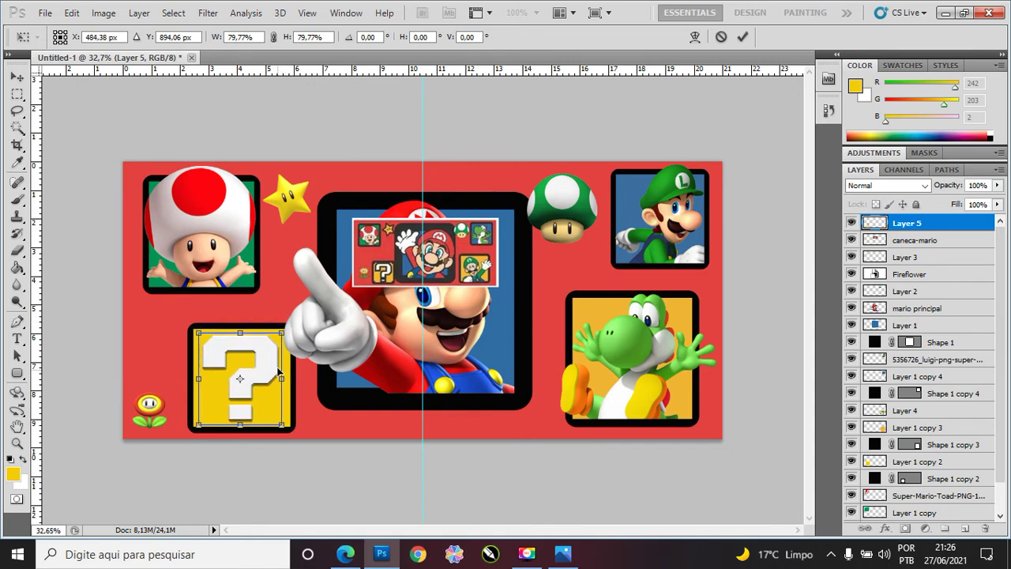
{"action": "key", "text": "Return"}
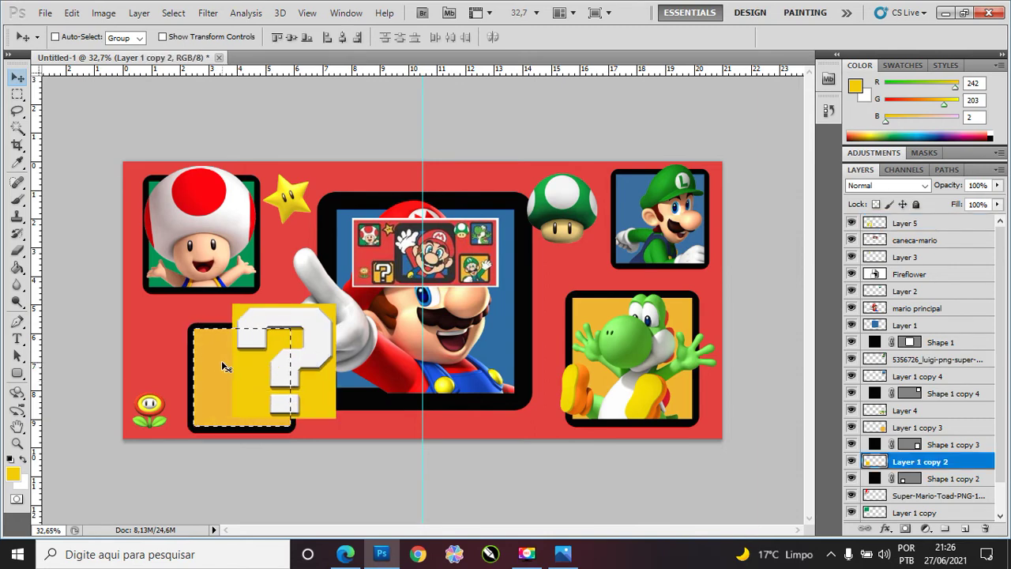
{"action": "key", "text": "ctrl+d"}
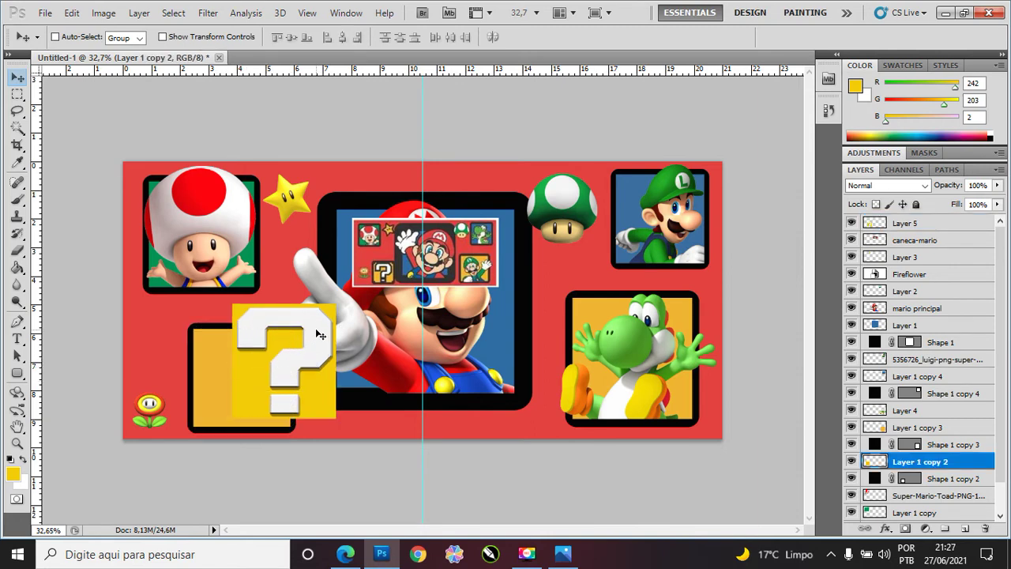
{"action": "left_click", "coordinate": [318, 337], "text": "ctrl"}
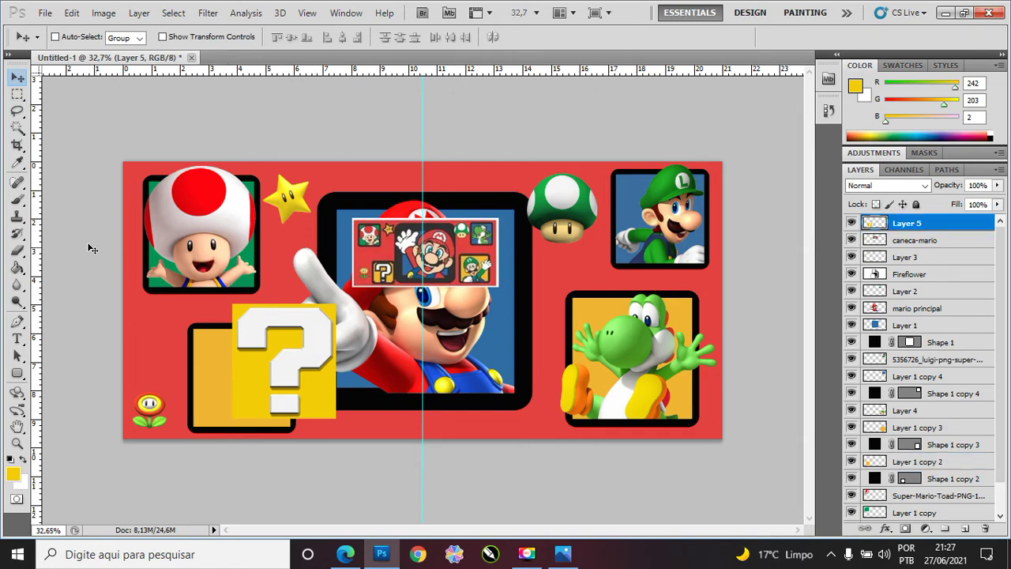
Step: Delete the block's yellow with the Magic Wand, keeping only the white question mark
{"action": "left_click", "coordinate": [24, 129], "text": "alt"}
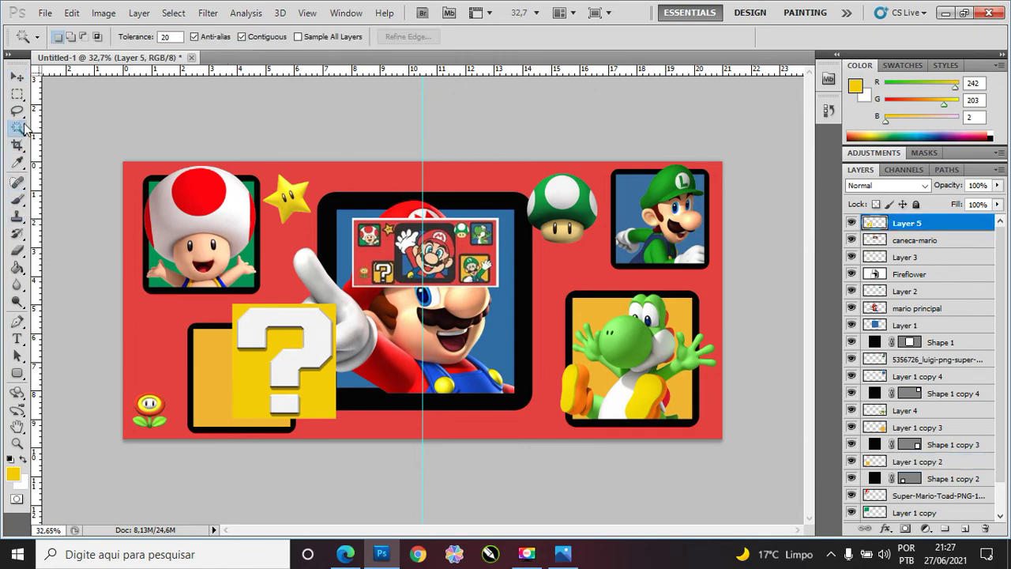
{"action": "left_click", "coordinate": [281, 339]}
{"action": "key", "text": "Delete"}
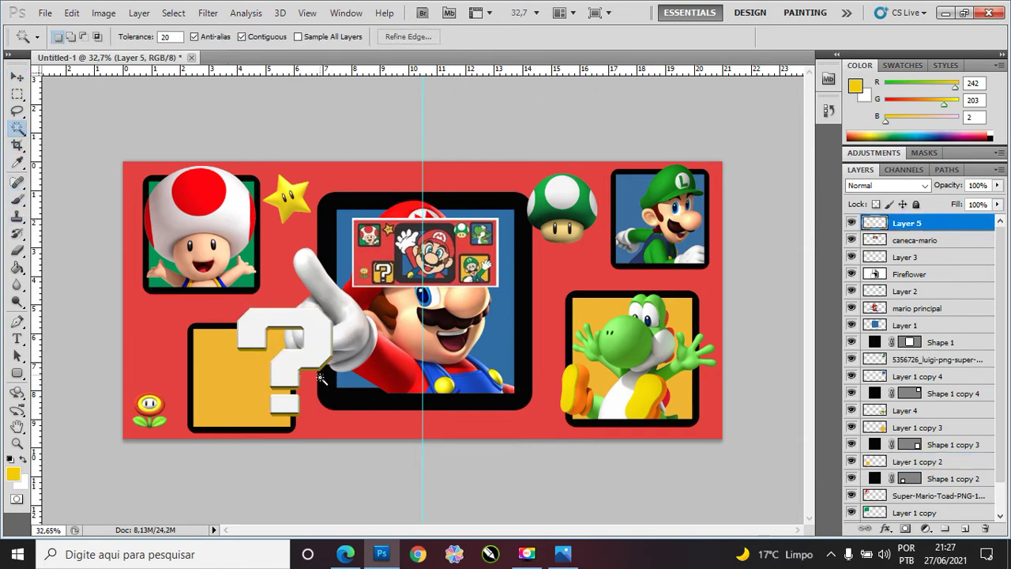
Step: Move the question mark into the yellow block, scale it to about 76.6%, and reselect Layer 5
{"action": "left_click", "coordinate": [17, 79]}
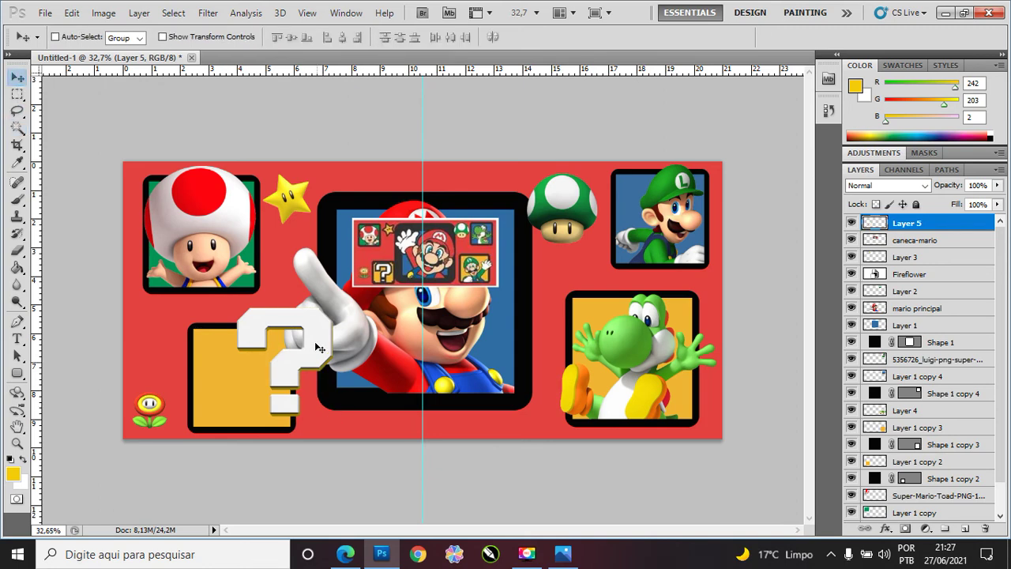
{"action": "left_click_drag", "start_coordinate": [278, 364], "coordinate": [233, 379]}
{"action": "key", "text": "ctrl+t"}
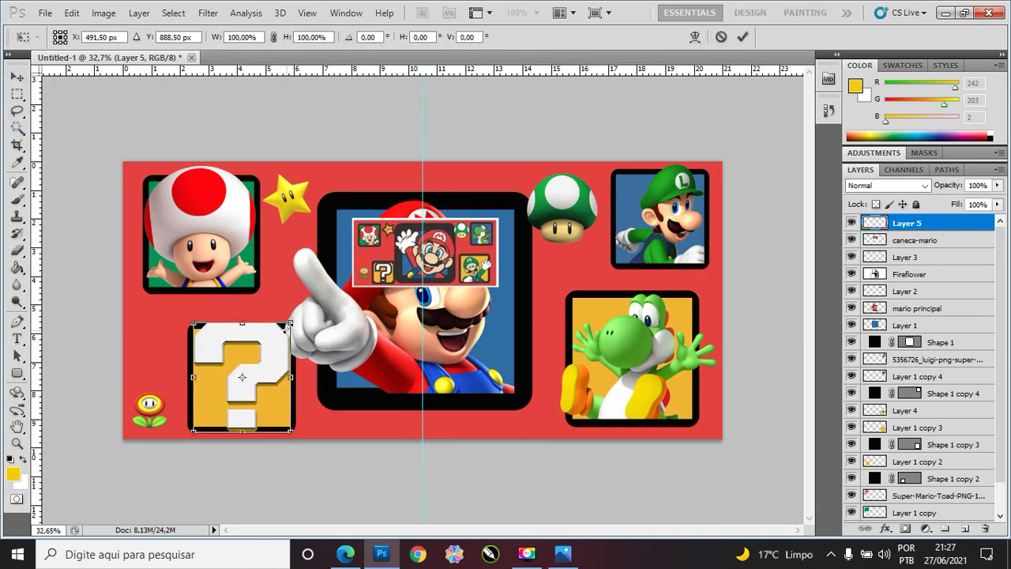
{"action": "left_click_drag", "start_coordinate": [279, 330], "coordinate": [282, 350]}
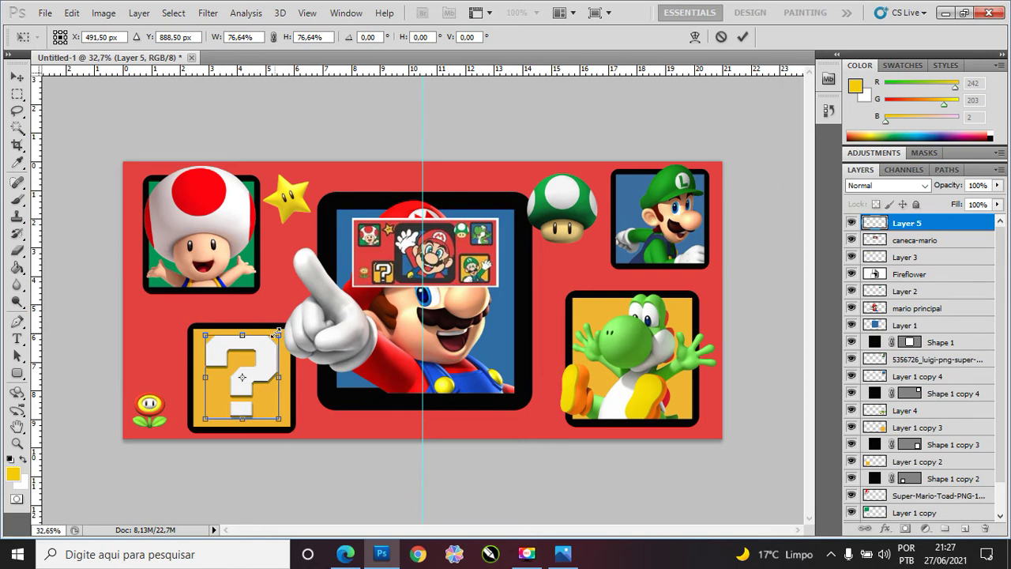
{"action": "key", "text": "Return"}
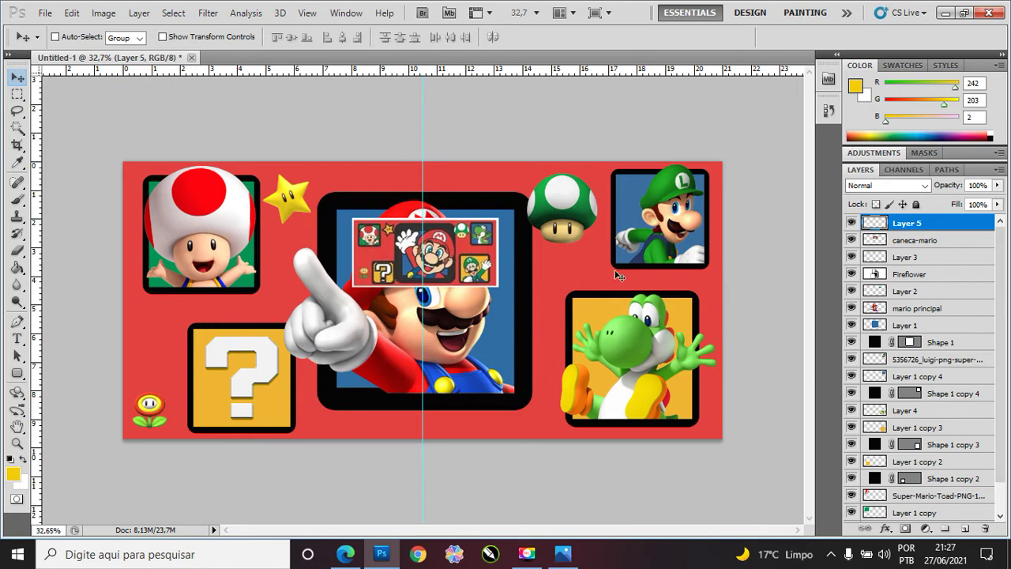
{"action": "left_click", "coordinate": [211, 246], "text": "ctrl"}
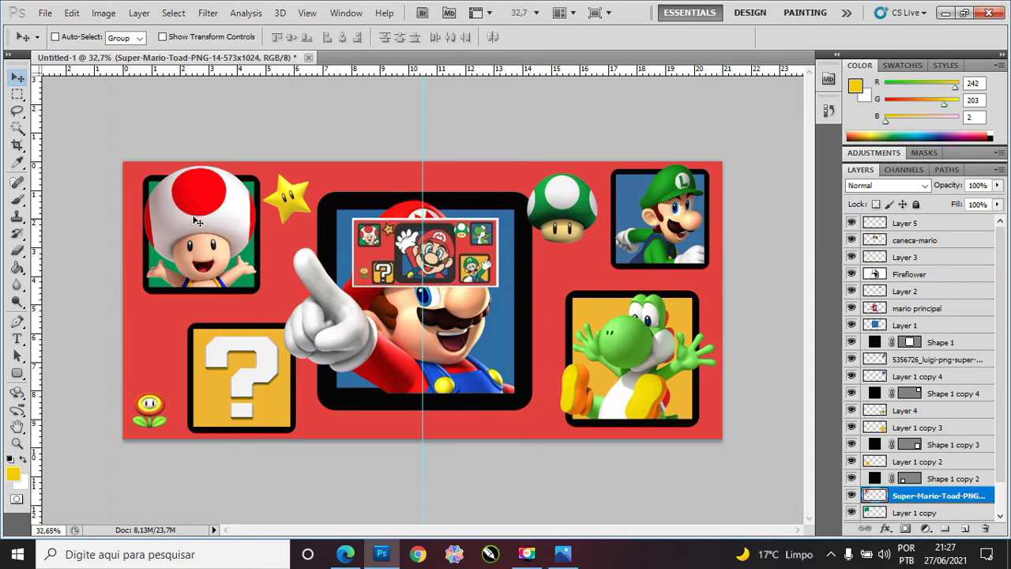
{"action": "left_click", "coordinate": [244, 374], "text": "ctrl"}
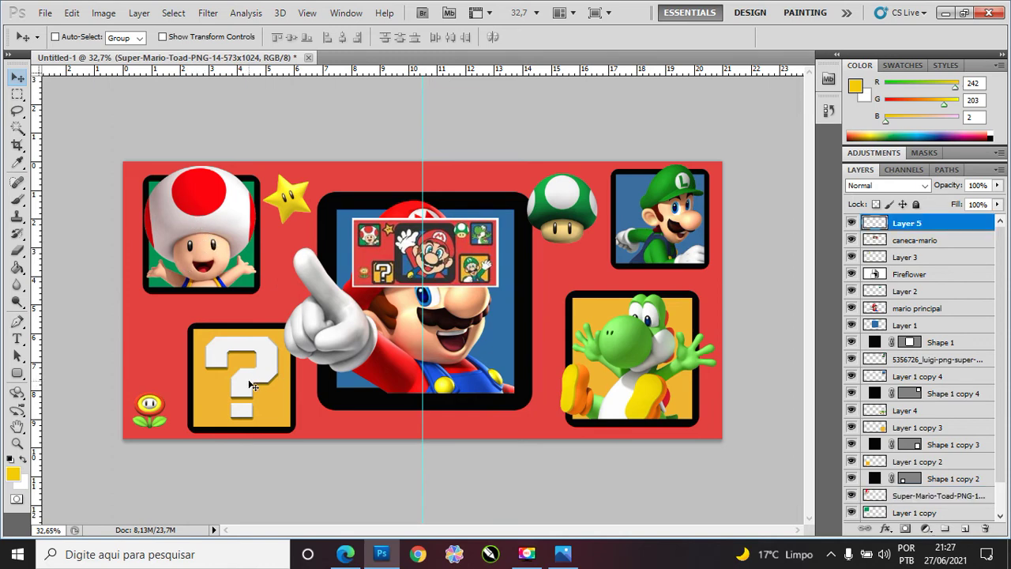
Step: Try a 10–16 px red Stroke layer style on the question mark, then cancel it
{"action": "double_click", "coordinate": [947, 224]}
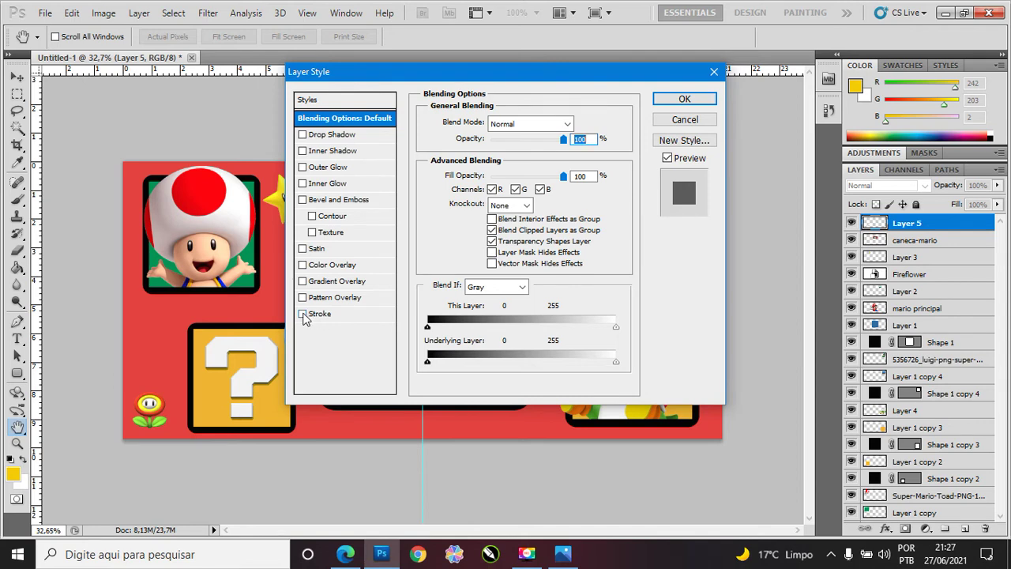
{"action": "left_click", "coordinate": [319, 315]}
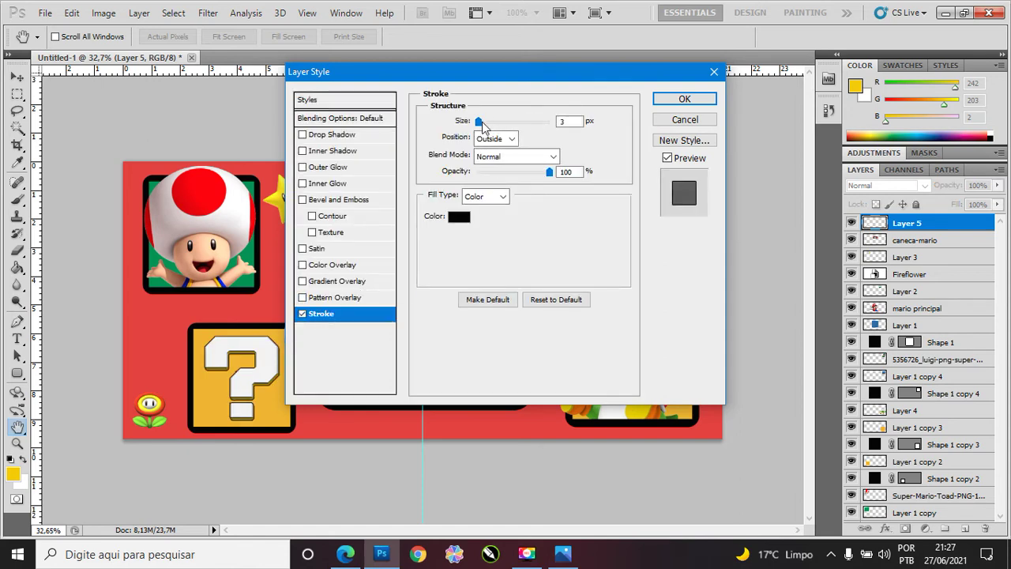
{"action": "left_click_drag", "start_coordinate": [478, 121], "coordinate": [483, 122]}
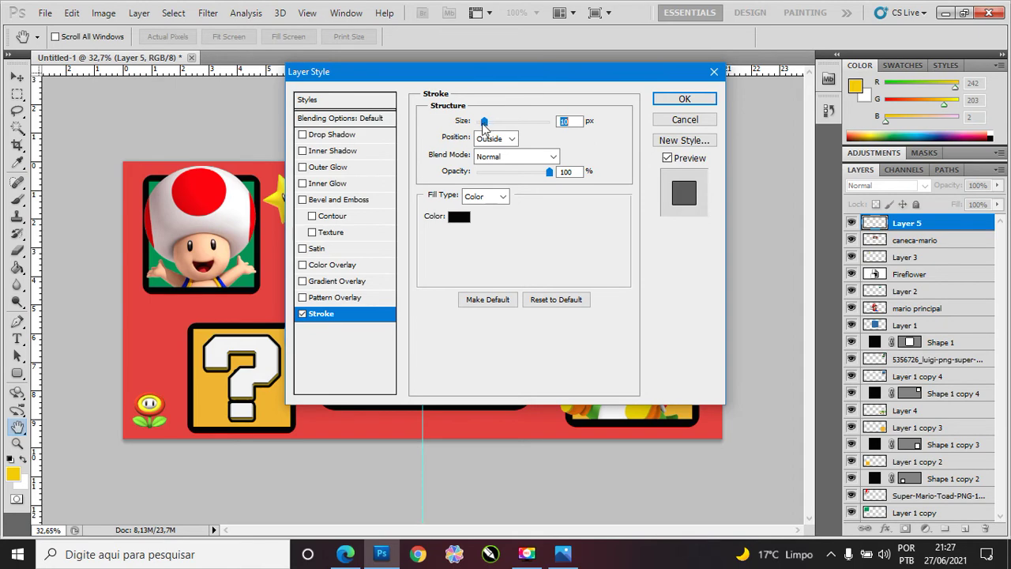
{"action": "left_click", "coordinate": [458, 217]}
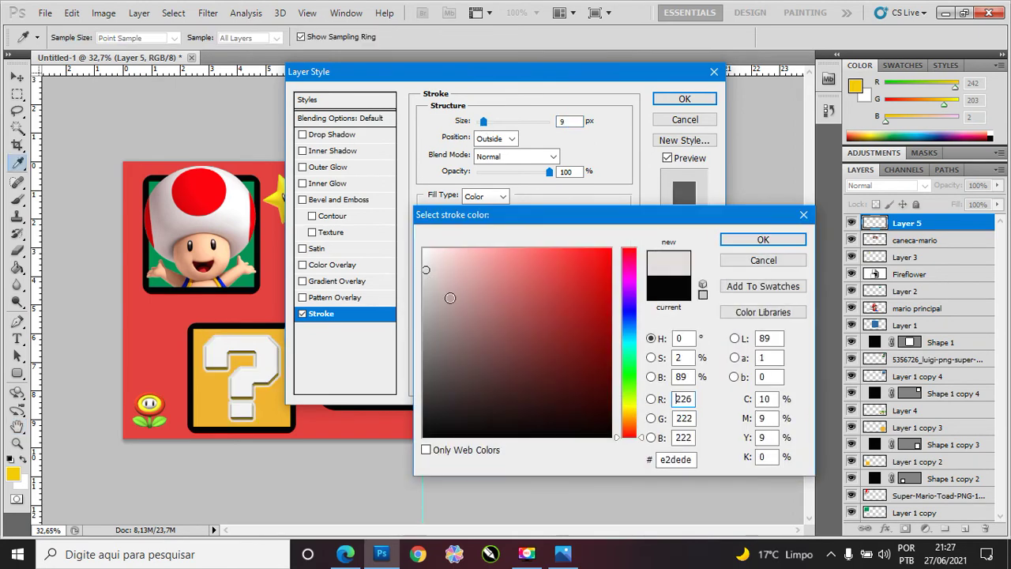
{"action": "left_click_drag", "start_coordinate": [484, 327], "coordinate": [582, 274]}
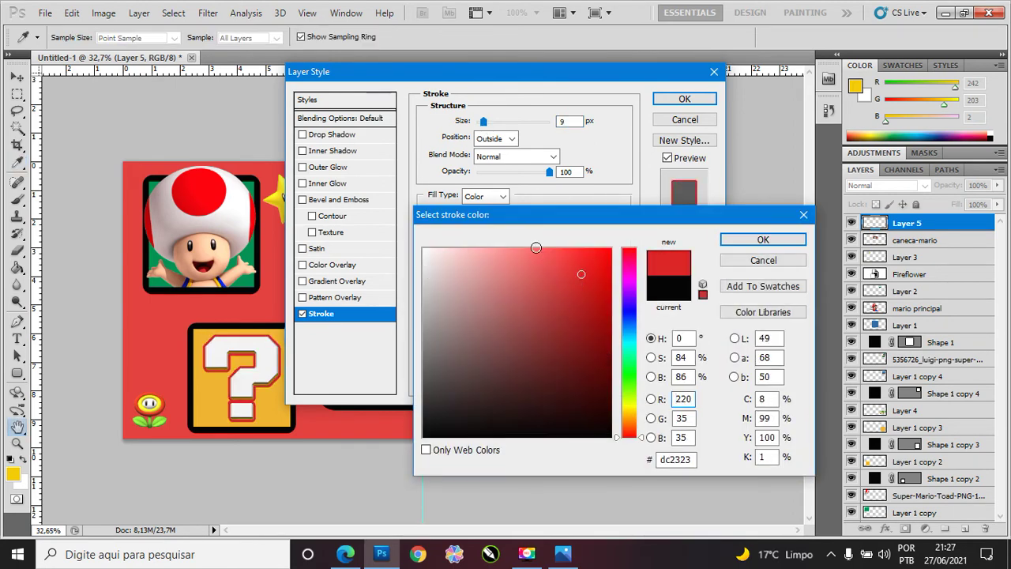
{"action": "key", "text": "Escape"}
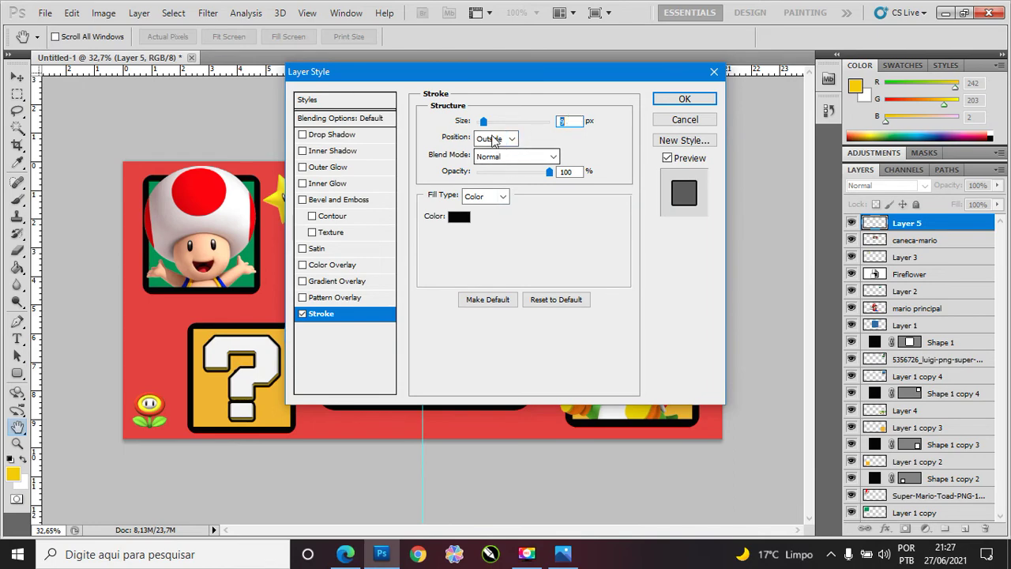
{"action": "left_click_drag", "start_coordinate": [484, 123], "coordinate": [484, 128]}
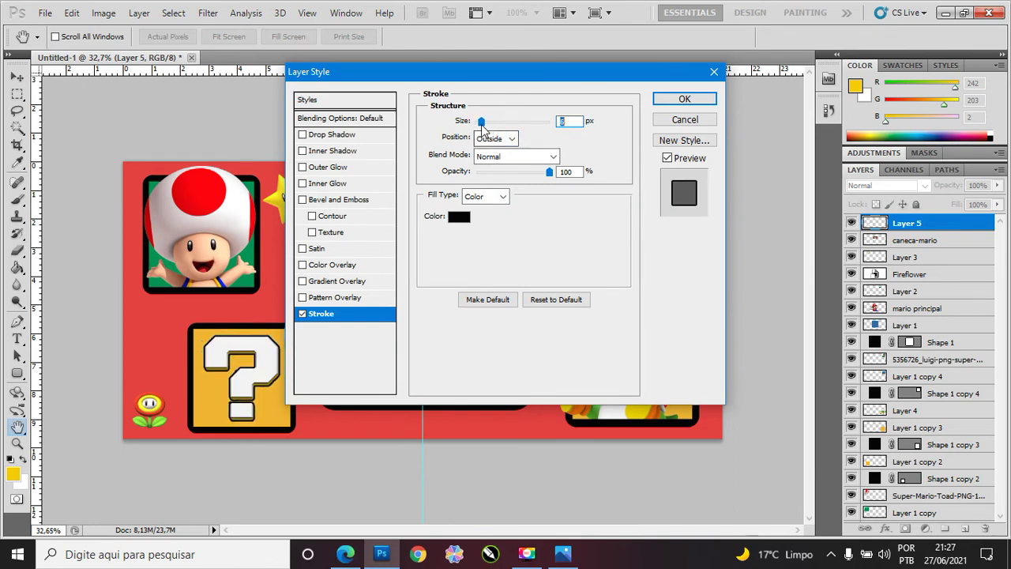
{"action": "key", "text": "Escape"}
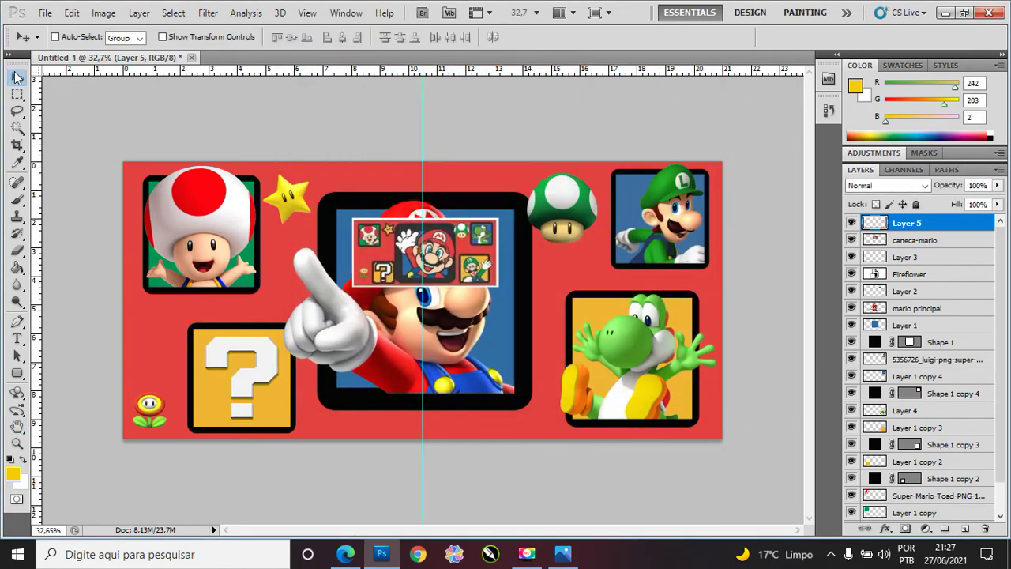
Step: Enlarge the yellow star on Layer 3 and delete the caneca-mario mug image
{"action": "left_click", "coordinate": [473, 257], "text": "ctrl"}
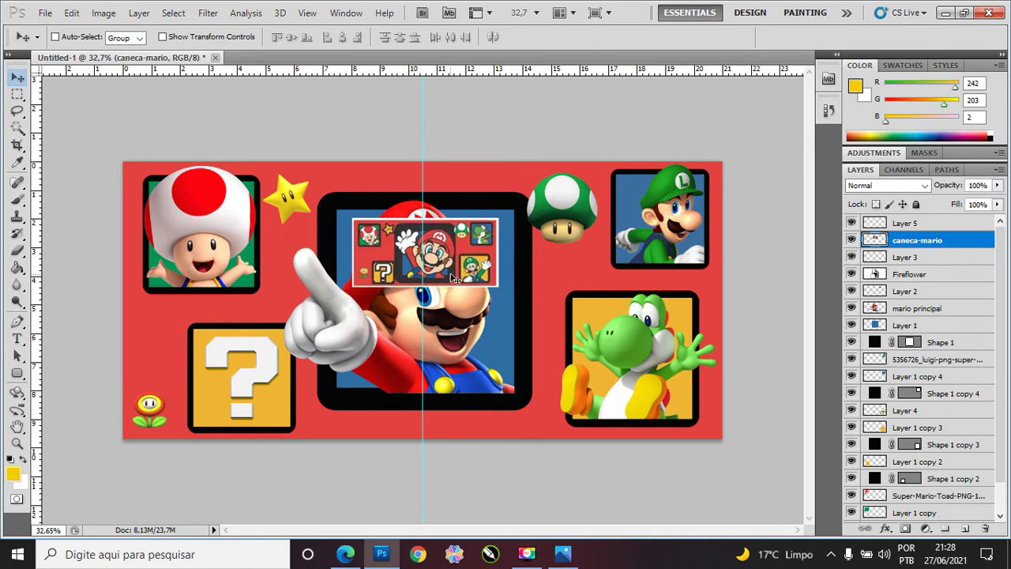
{"action": "left_click", "coordinate": [297, 211], "text": "ctrl"}
{"action": "key", "text": "ctrl+t"}
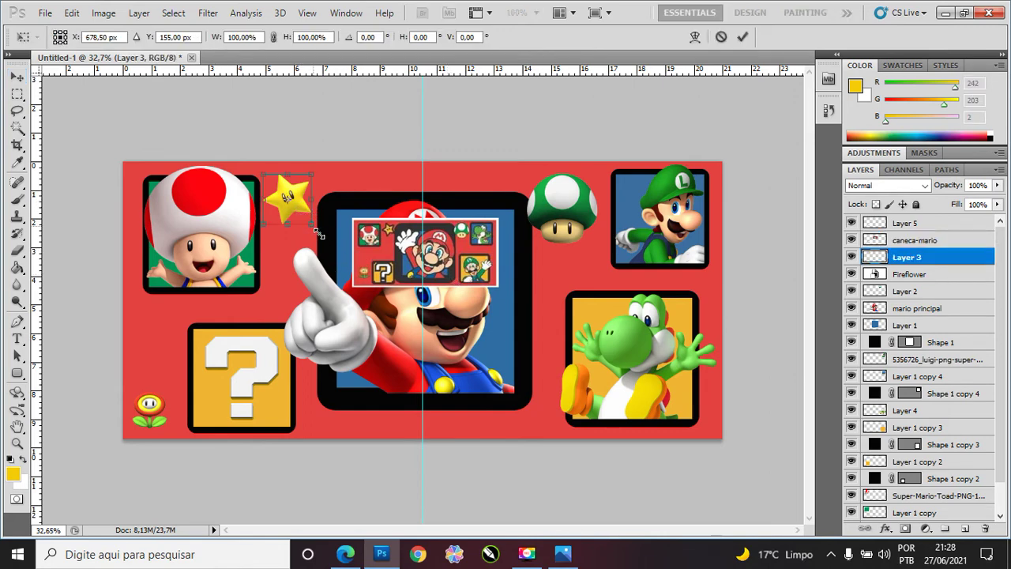
{"action": "left_click_drag", "start_coordinate": [318, 233], "coordinate": [324, 240]}
{"action": "key", "text": "Return"}
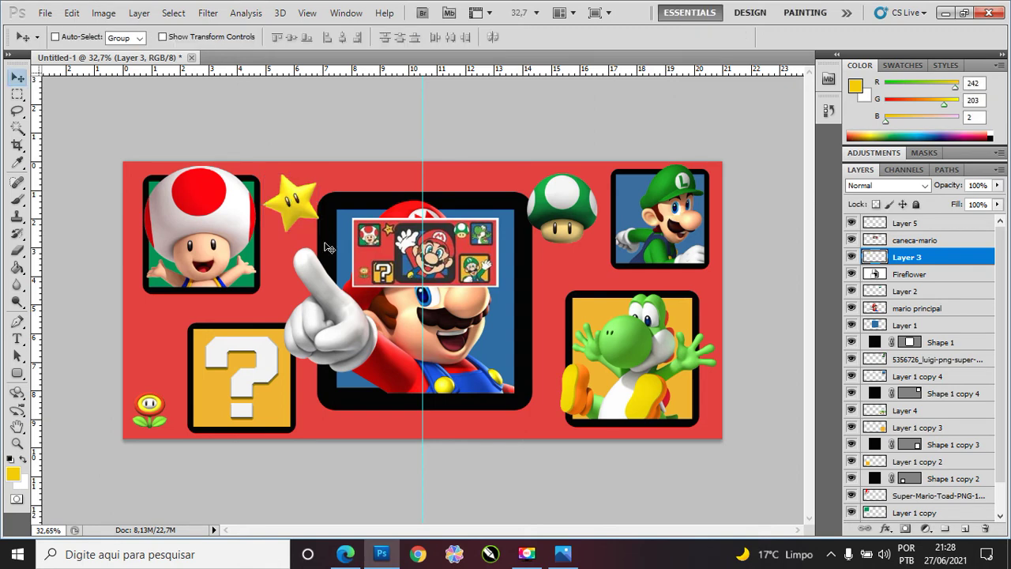
{"action": "left_click", "coordinate": [383, 271], "text": "ctrl"}
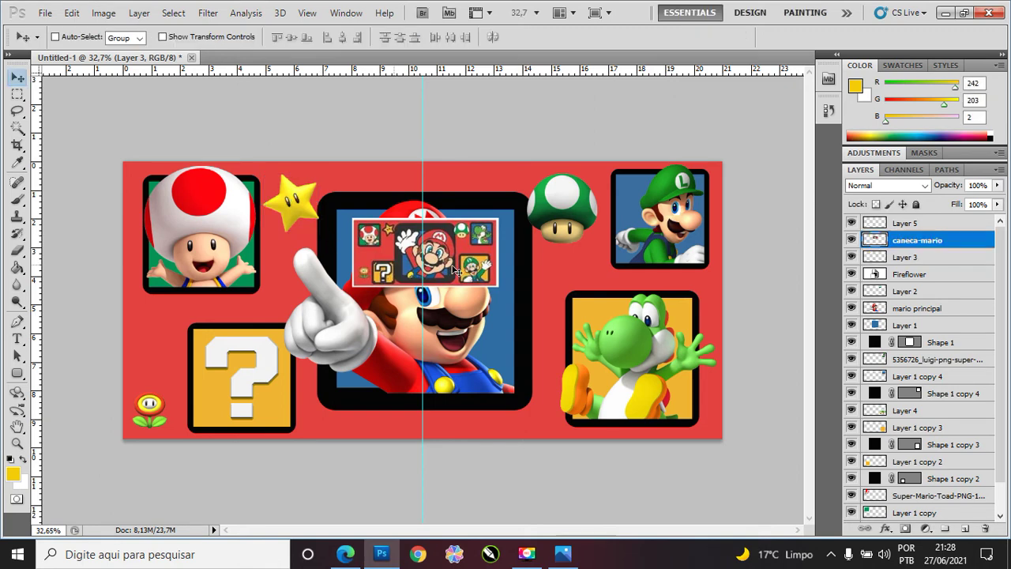
{"action": "key", "text": "Delete"}
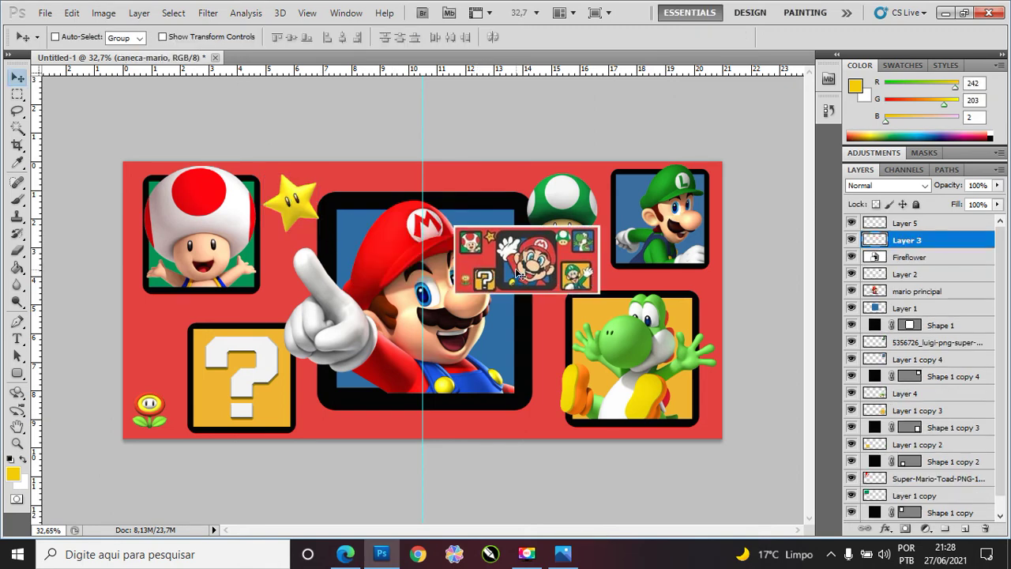
Step: Search Google Images for 'background mario', filtered to large images
{"action": "left_click", "coordinate": [345, 553]}
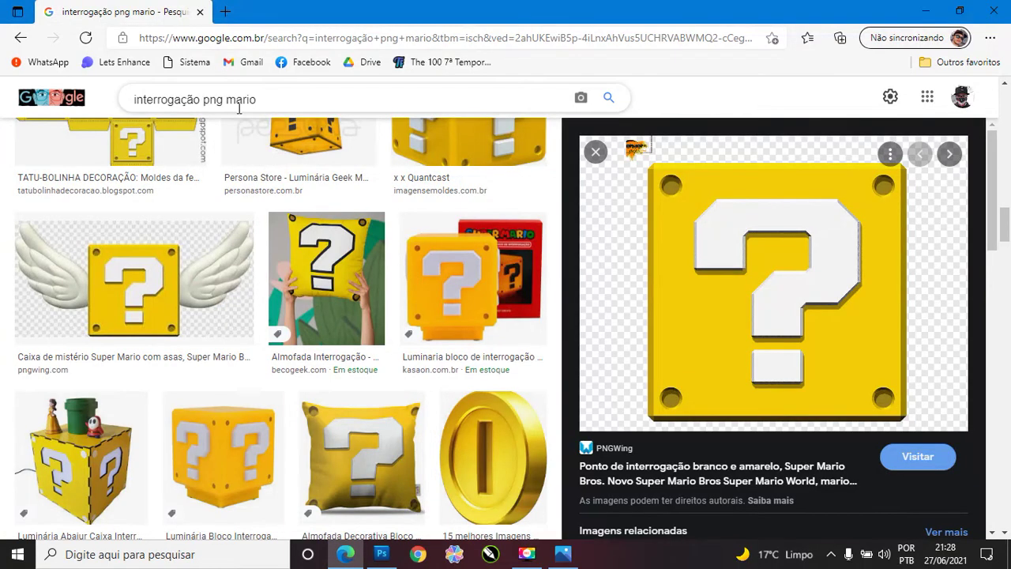
{"action": "type", "text": "backgro"}
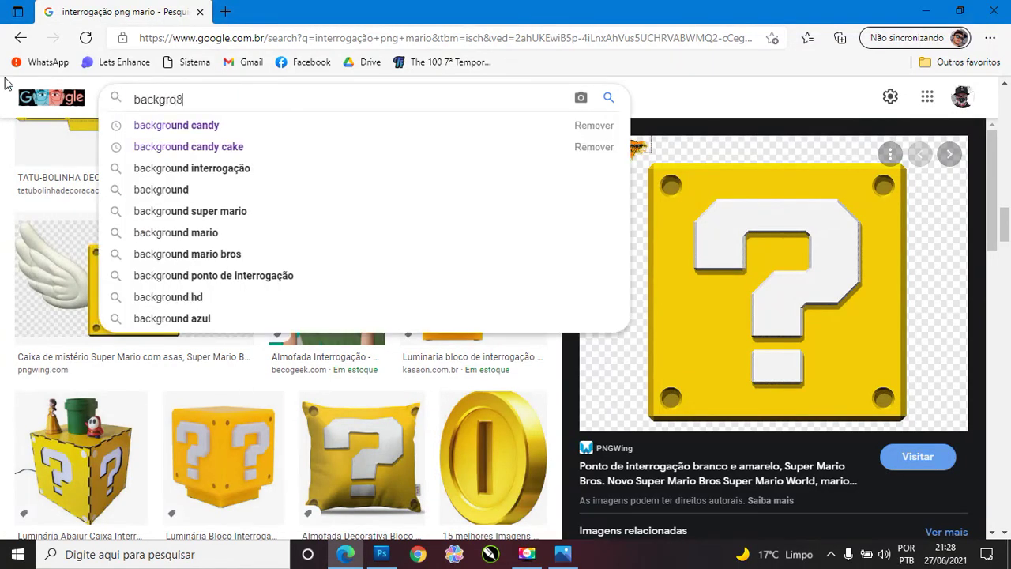
{"action": "type", "text": "und mario"}
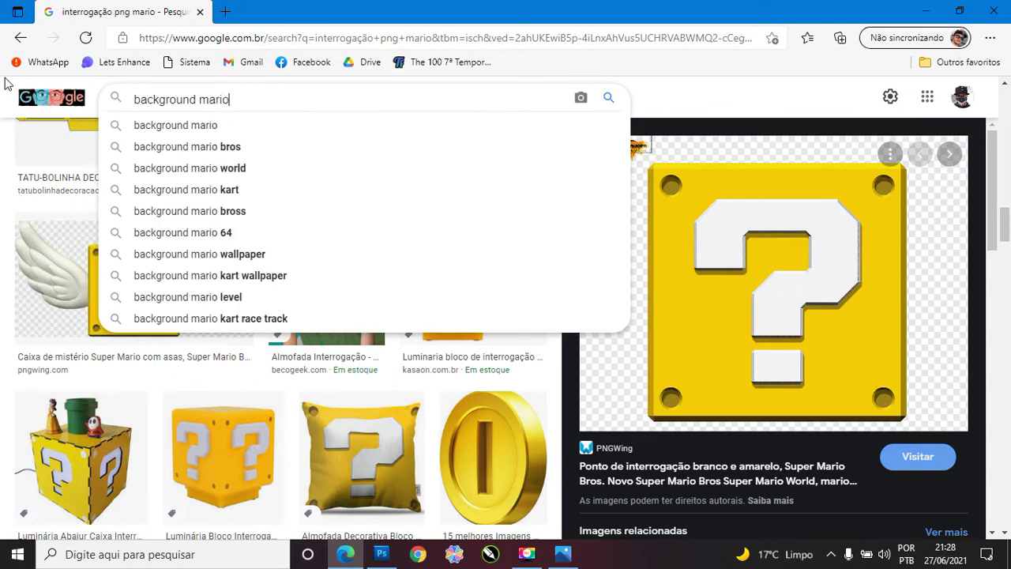
{"action": "key", "text": "Return"}
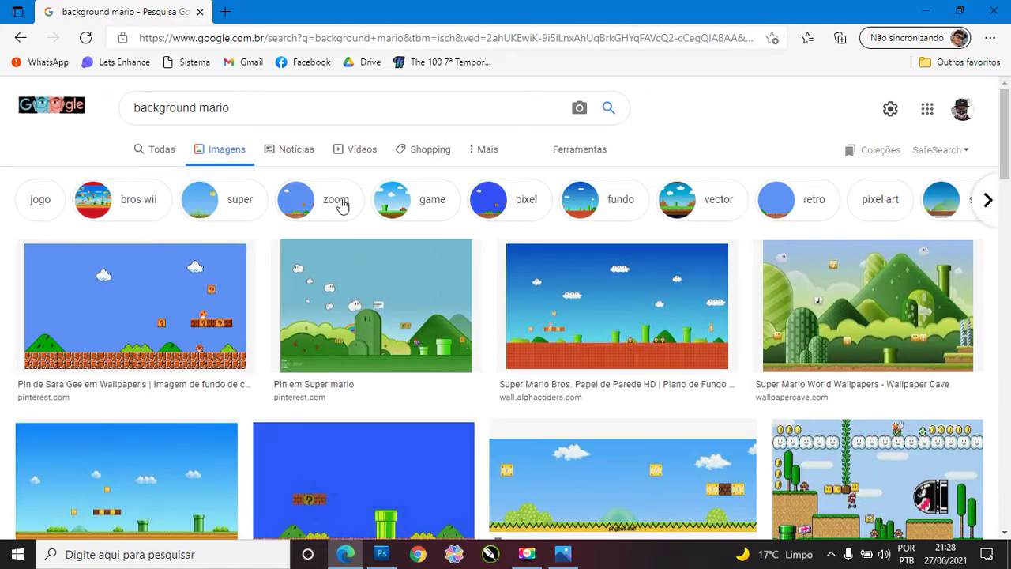
{"action": "scroll", "coordinate": [343, 199], "scroll_direction": "down", "scroll_amount": 1}
{"action": "scroll", "coordinate": [455, 190], "scroll_direction": "up", "scroll_amount": 1}
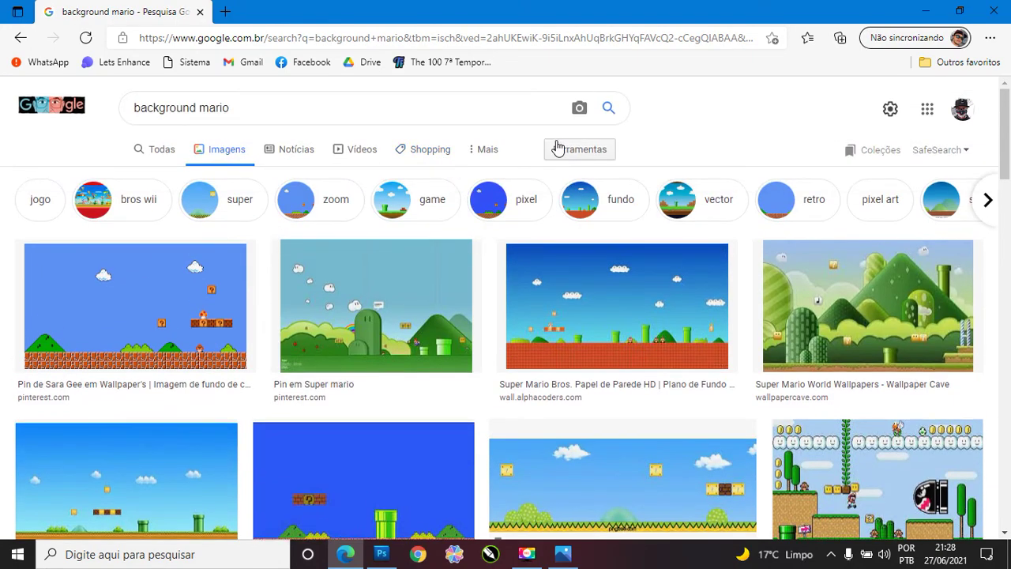
{"action": "left_click", "coordinate": [560, 148]}
{"action": "left_click", "coordinate": [128, 177]}
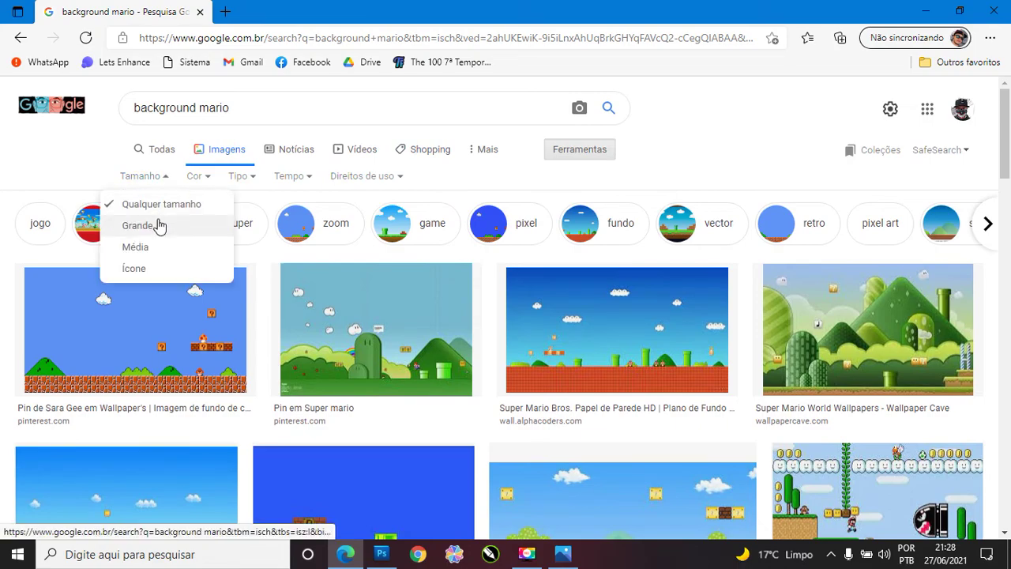
{"action": "left_click", "coordinate": [157, 226]}
Step: Find the New Super Mario Bros level wallpaper, copy the image, and return to Photoshop
{"action": "scroll", "coordinate": [395, 264], "scroll_direction": "down", "scroll_amount": 5}
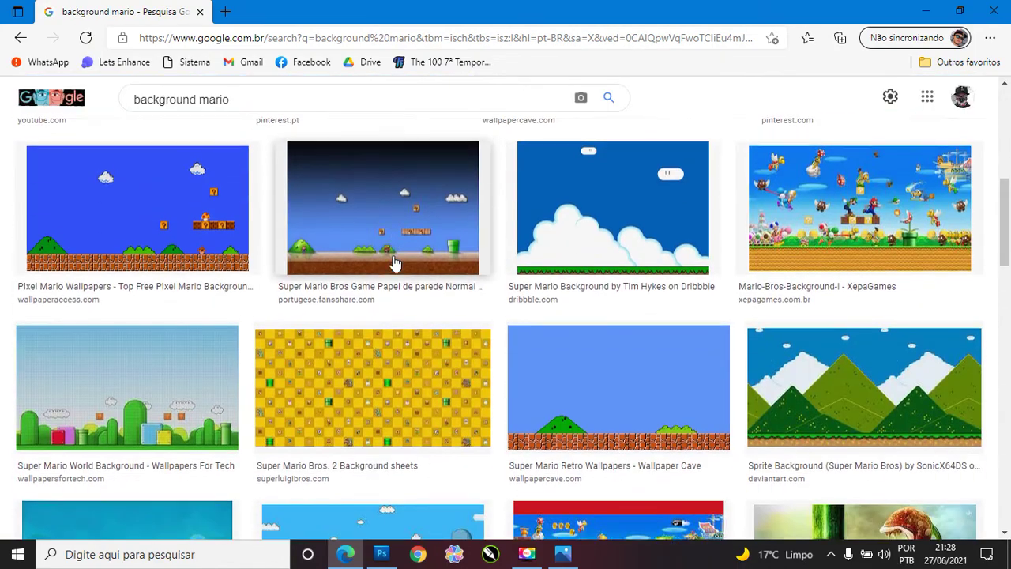
{"action": "scroll", "coordinate": [388, 262], "scroll_direction": "down", "scroll_amount": 3}
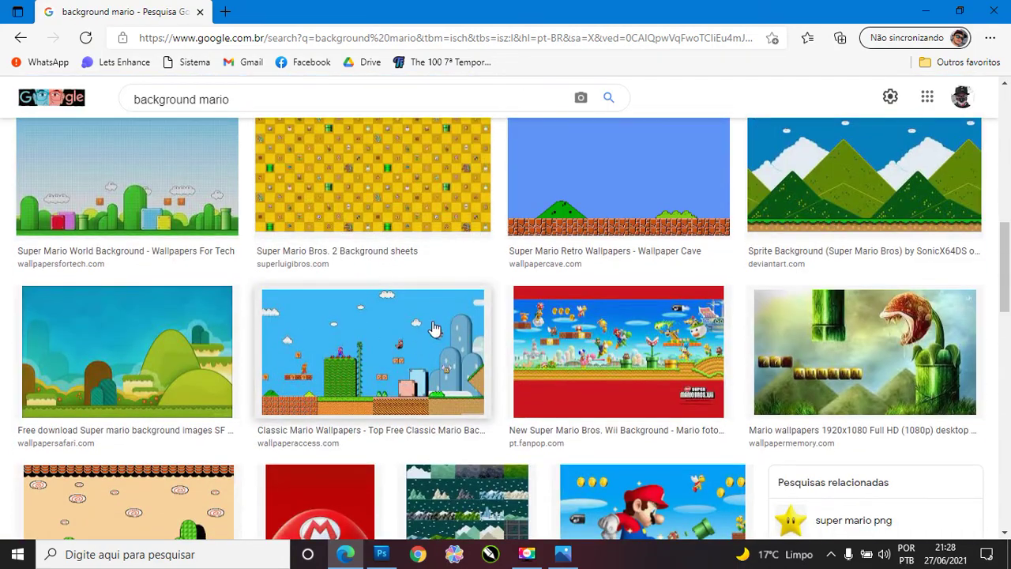
{"action": "scroll", "coordinate": [431, 328], "scroll_direction": "down", "scroll_amount": 2}
{"action": "scroll", "coordinate": [419, 332], "scroll_direction": "down", "scroll_amount": 3}
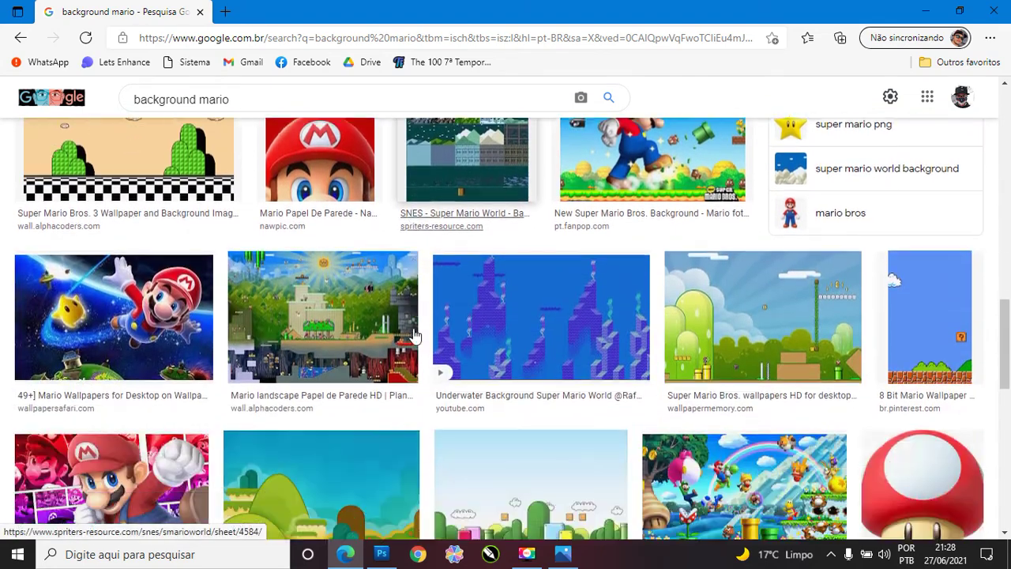
{"action": "scroll", "coordinate": [412, 387], "scroll_direction": "down", "scroll_amount": 2}
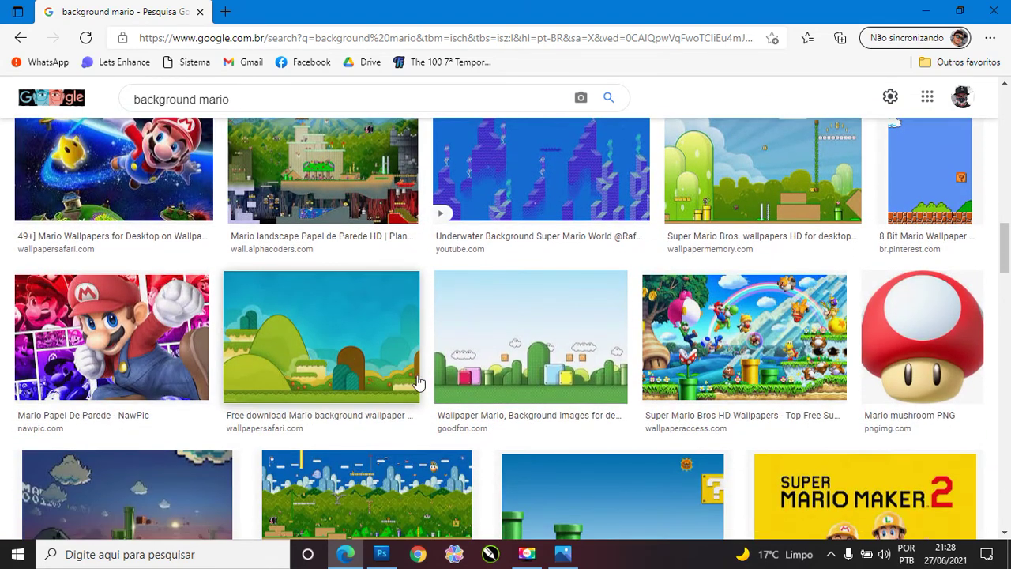
{"action": "scroll", "coordinate": [425, 440], "scroll_direction": "down", "scroll_amount": 1}
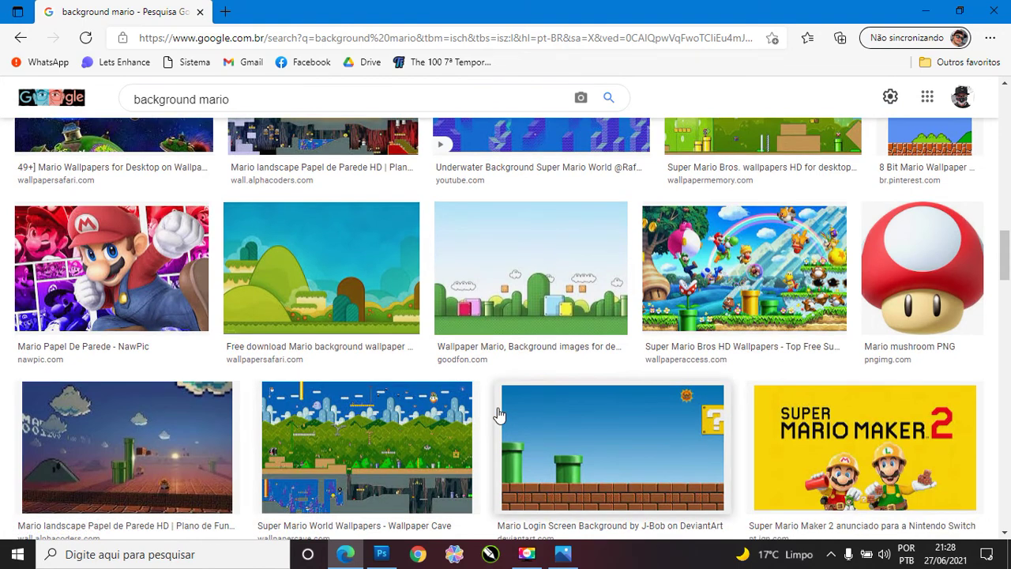
{"action": "scroll", "coordinate": [498, 410], "scroll_direction": "down", "scroll_amount": 2}
{"action": "scroll", "coordinate": [498, 406], "scroll_direction": "down", "scroll_amount": 2}
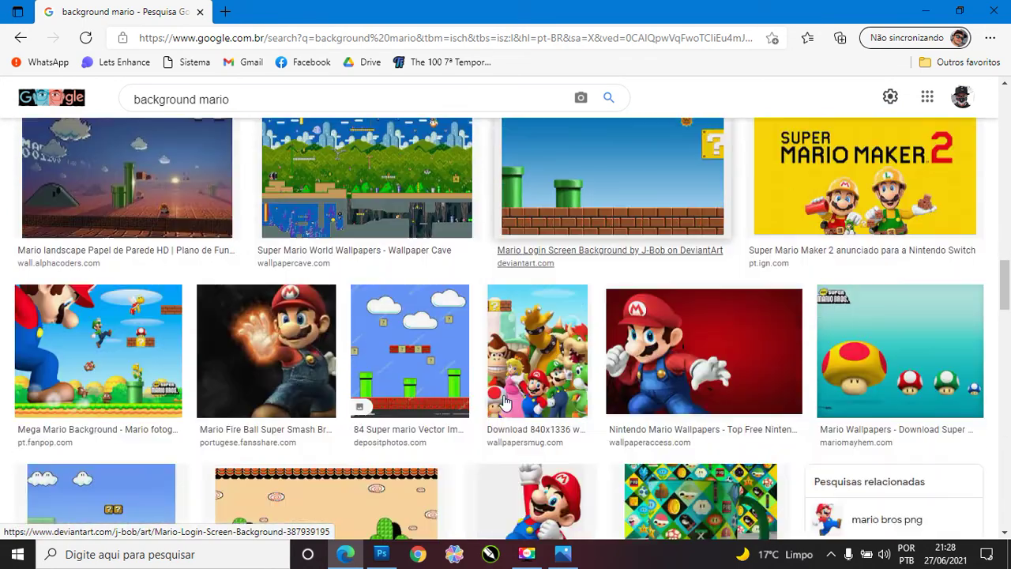
{"action": "scroll", "coordinate": [506, 403], "scroll_direction": "down", "scroll_amount": 2}
{"action": "scroll", "coordinate": [504, 399], "scroll_direction": "down", "scroll_amount": 3}
{"action": "scroll", "coordinate": [503, 395], "scroll_direction": "down", "scroll_amount": 1}
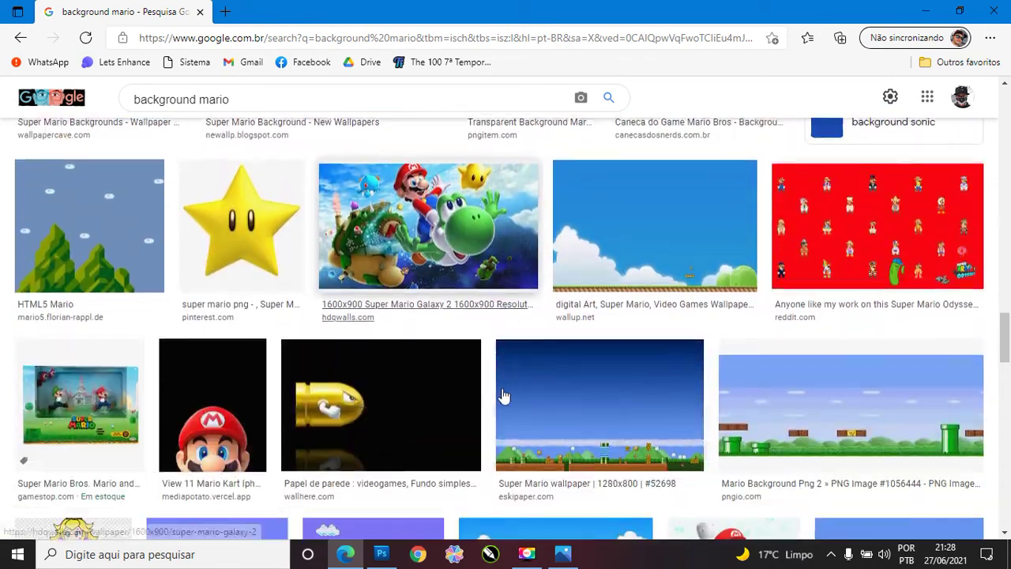
{"action": "scroll", "coordinate": [549, 373], "scroll_direction": "down", "scroll_amount": 3}
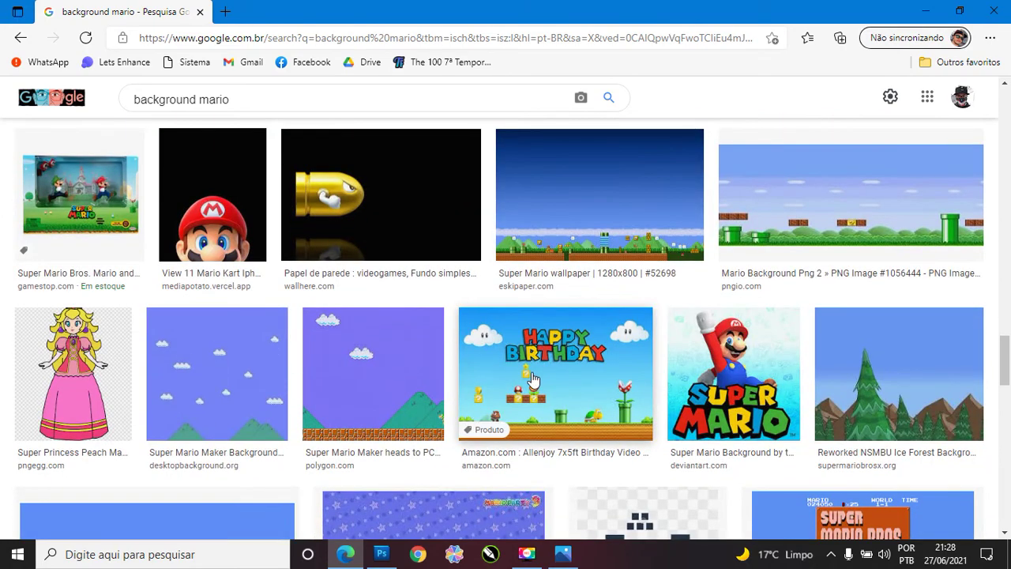
{"action": "scroll", "coordinate": [458, 355], "scroll_direction": "down", "scroll_amount": 3}
{"action": "scroll", "coordinate": [451, 343], "scroll_direction": "down", "scroll_amount": 3}
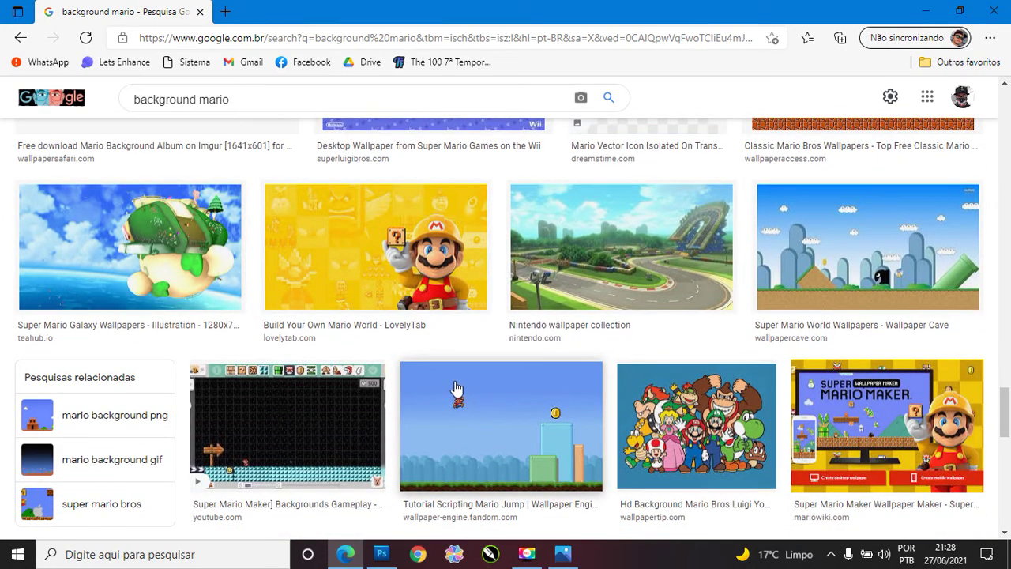
{"action": "scroll", "coordinate": [456, 387], "scroll_direction": "down", "scroll_amount": 2}
{"action": "scroll", "coordinate": [456, 384], "scroll_direction": "down", "scroll_amount": 1}
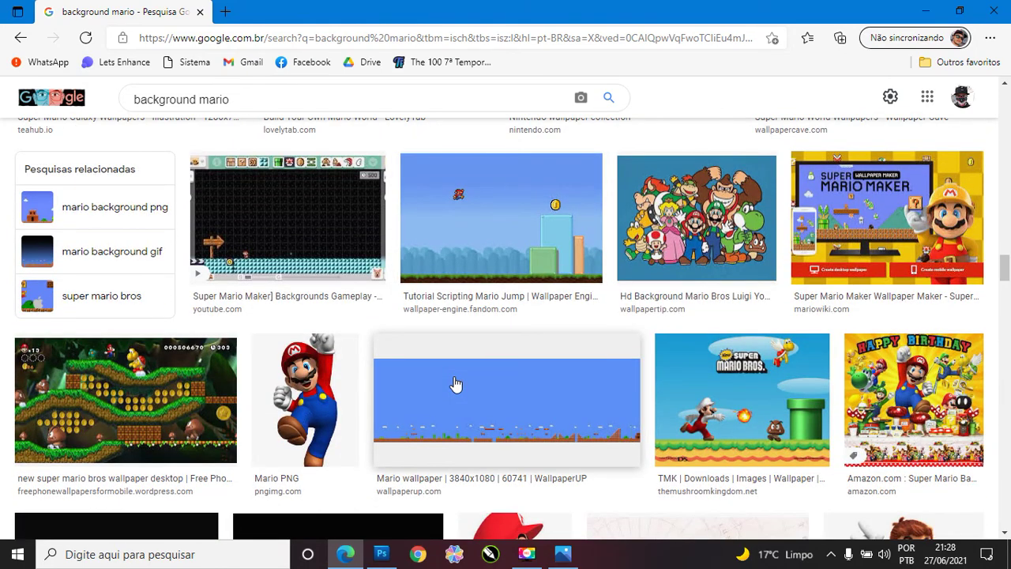
{"action": "left_click", "coordinate": [133, 381]}
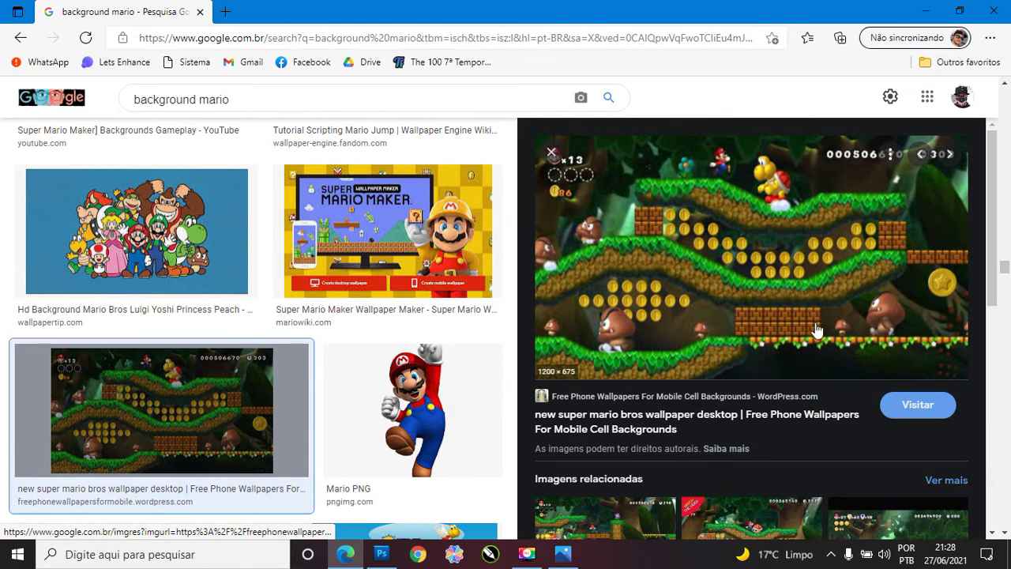
{"action": "right_click", "coordinate": [750, 240]}
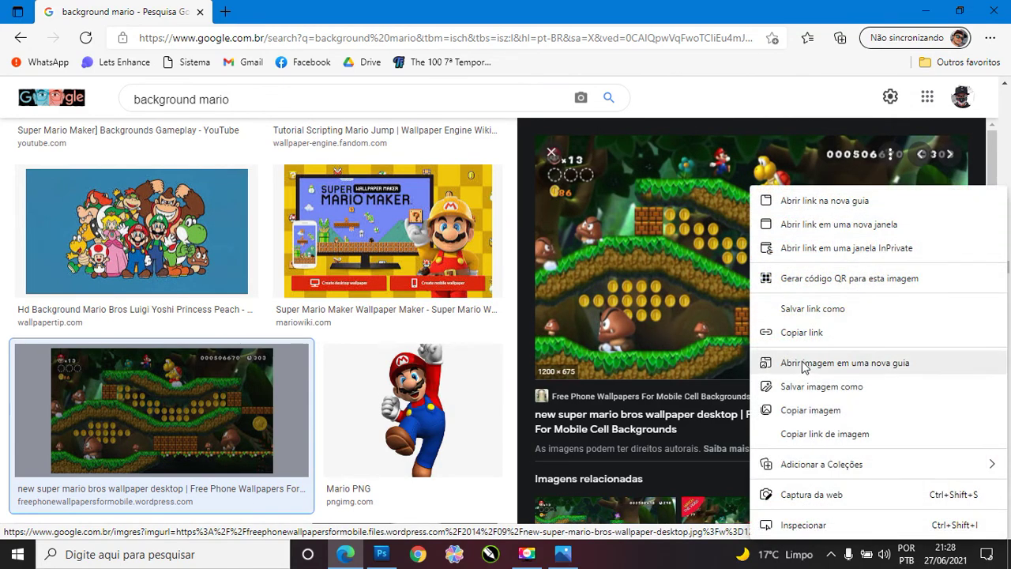
{"action": "left_click", "coordinate": [798, 411]}
{"action": "key", "text": "alt+Tab"}
Step: Paste the level wallpaper above Layer 0, scale it to fill the canvas, and desaturate it
{"action": "scroll", "coordinate": [859, 504], "scroll_direction": "down", "scroll_amount": 1}
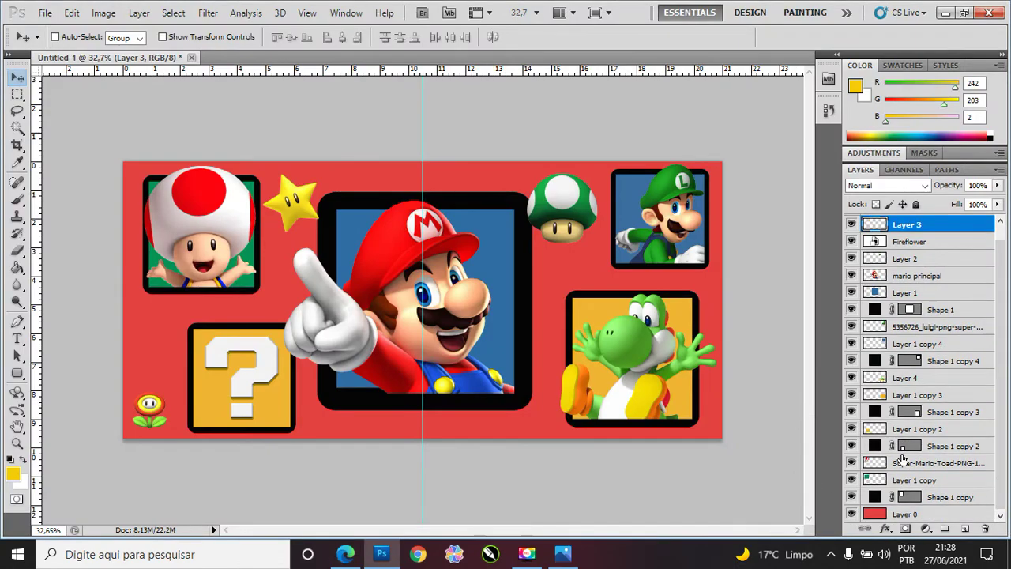
{"action": "left_click", "coordinate": [895, 517]}
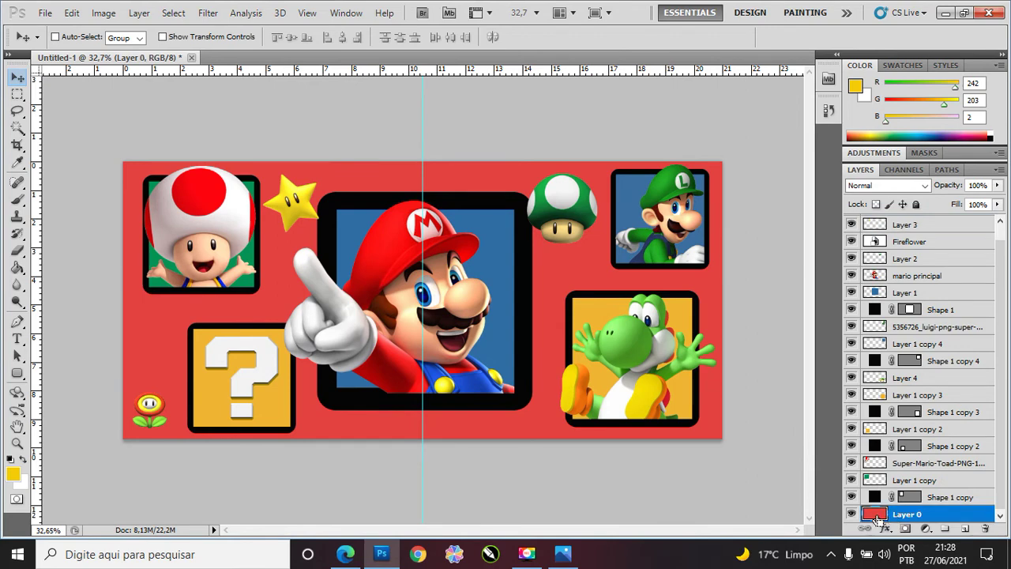
{"action": "key", "text": "ctrl+v"}
{"action": "key", "text": "ctrl+t"}
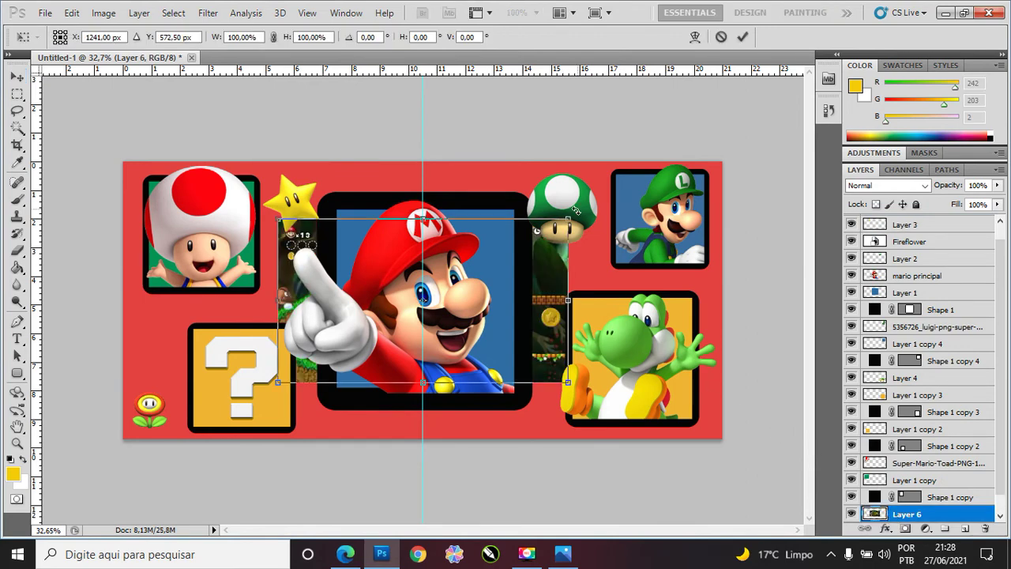
{"action": "left_click_drag", "start_coordinate": [572, 213], "coordinate": [761, 134]}
{"action": "key", "text": "Return"}
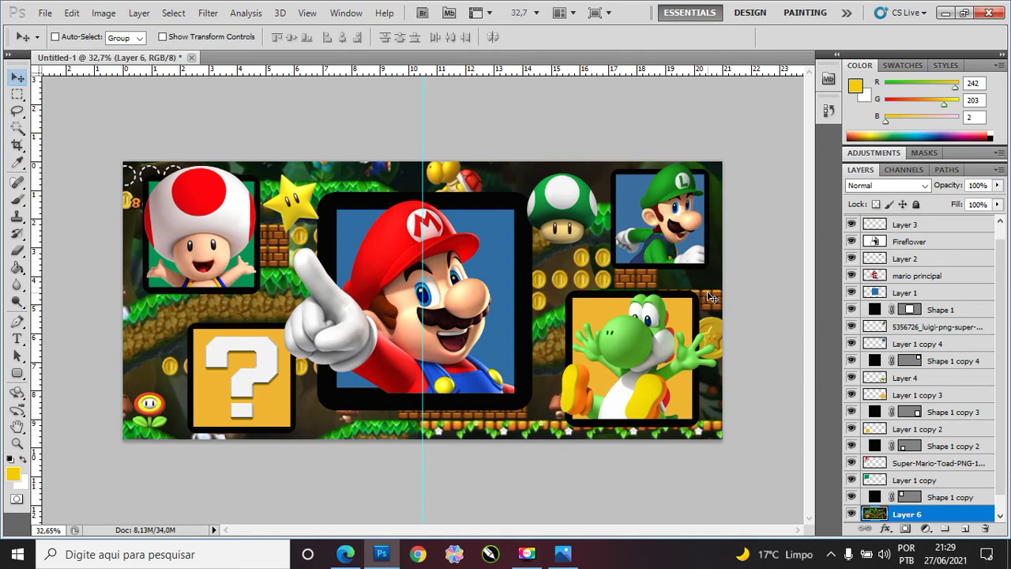
{"action": "key", "text": "ctrl+shift+u"}
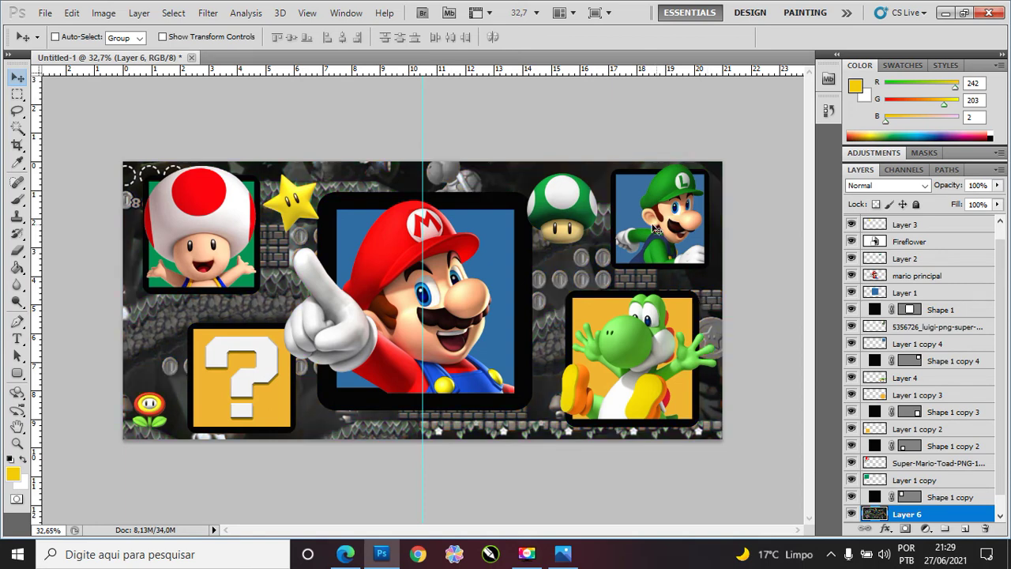
Step: Cycle the wallpaper through blend modes from Dissolve to Vivid Light and lower its opacity
{"action": "left_click", "coordinate": [887, 193]}
{"action": "left_click", "coordinate": [889, 24]}
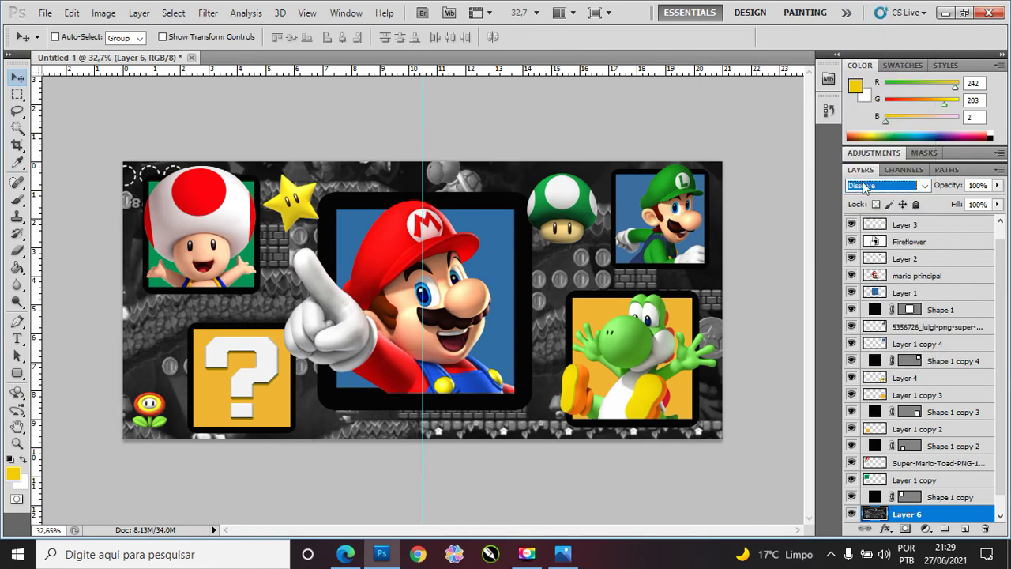
{"action": "key", "text": "Down"}
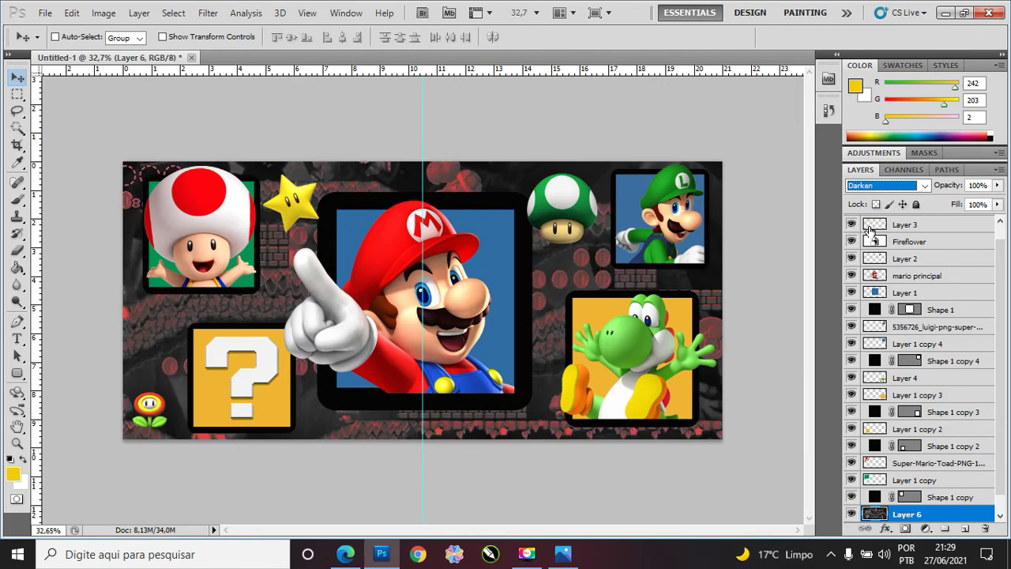
{"action": "key", "text": "Down"}
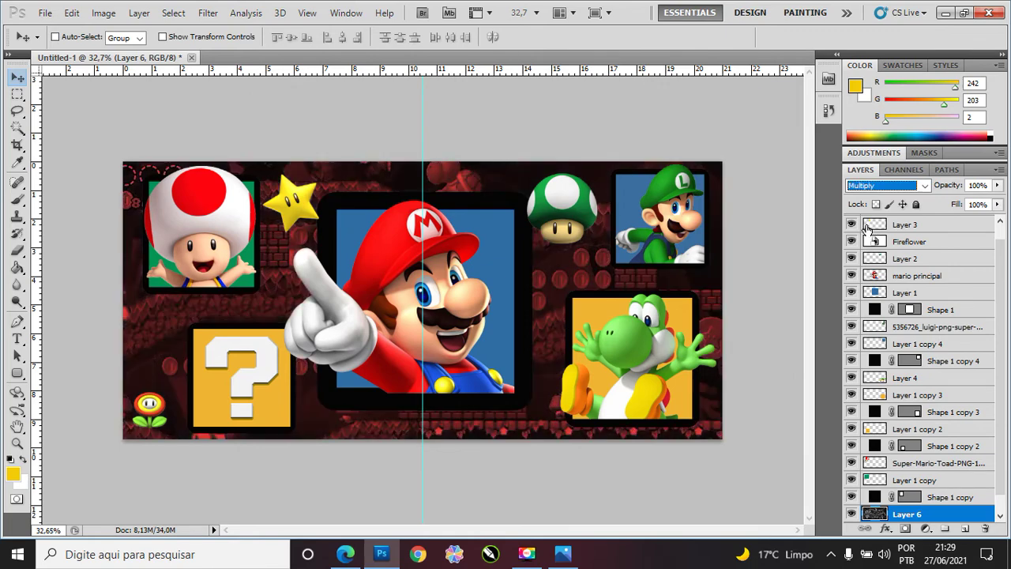
{"action": "key", "text": "Down"}
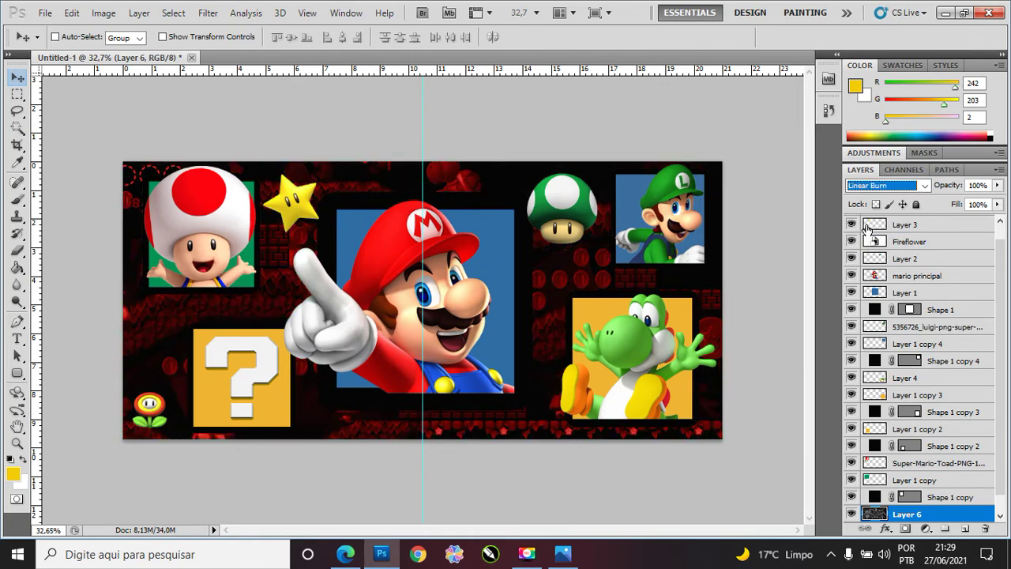
{"action": "key", "text": "Down"}
{"action": "key", "text": "Down"}
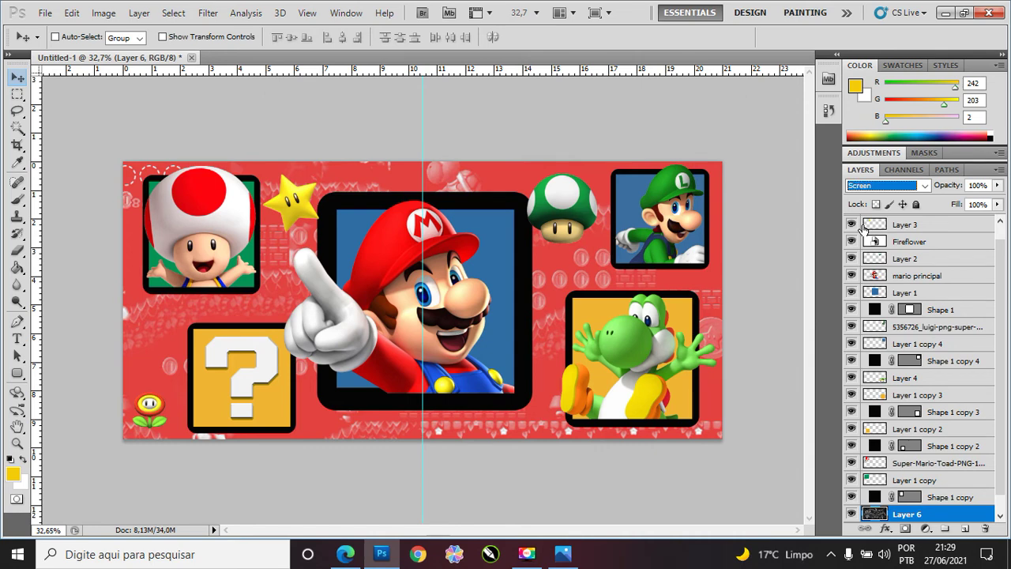
{"action": "key", "text": "Down"}
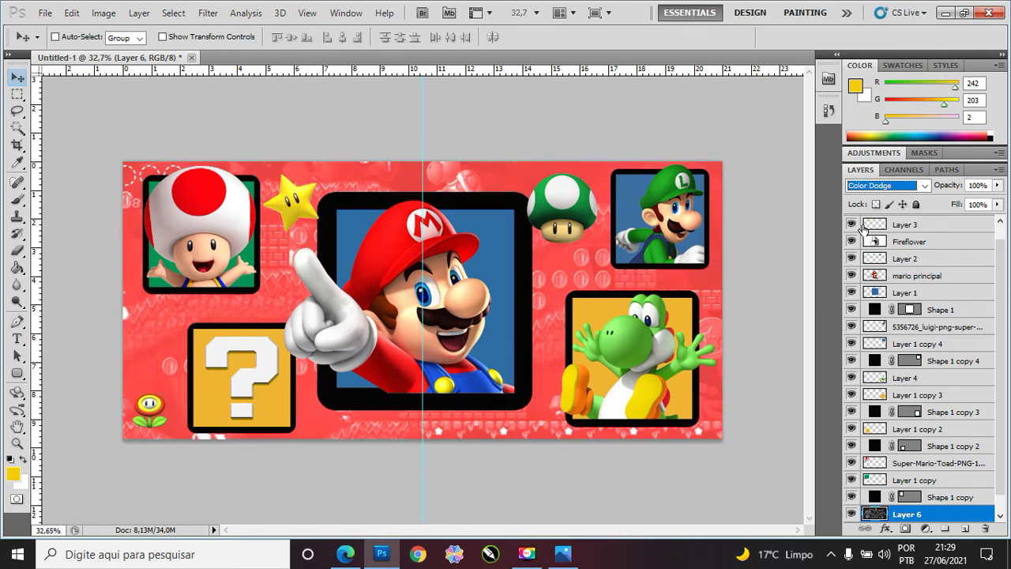
{"action": "key", "text": "Down"}
{"action": "key", "text": "Down"}
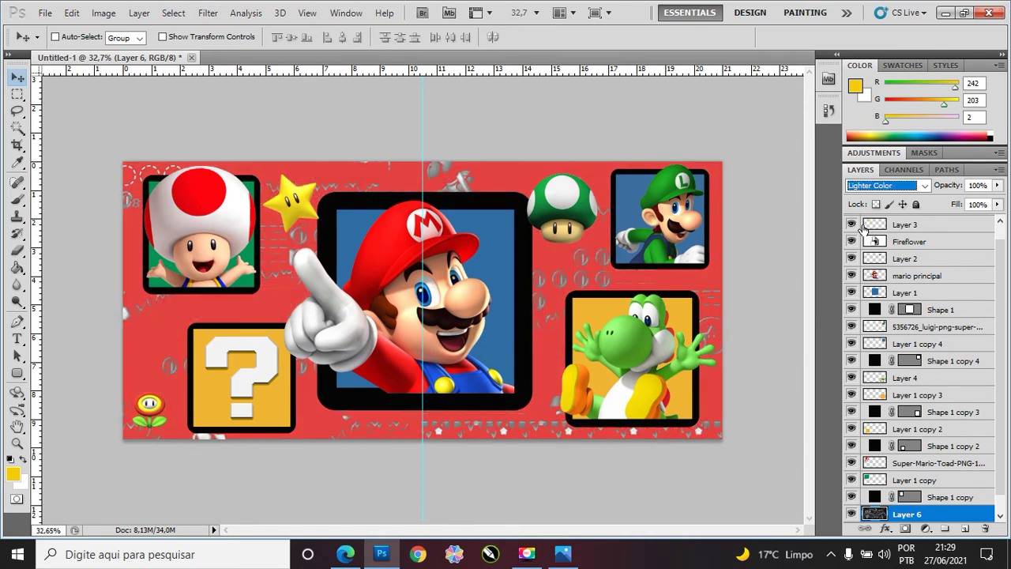
{"action": "key", "text": "Down"}
{"action": "key", "text": "Down"}
{"action": "key", "text": "Down"}
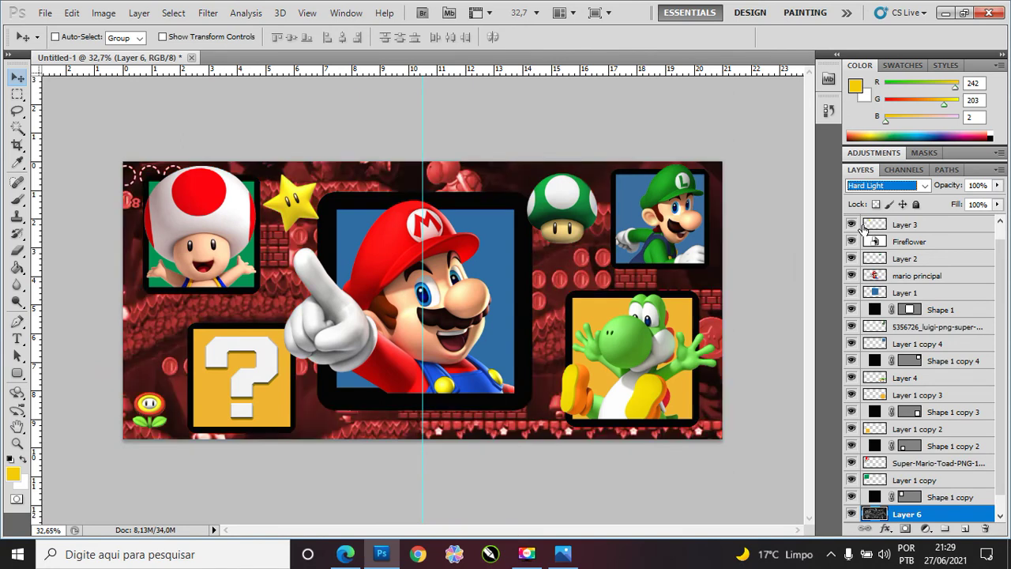
{"action": "key", "text": "Down"}
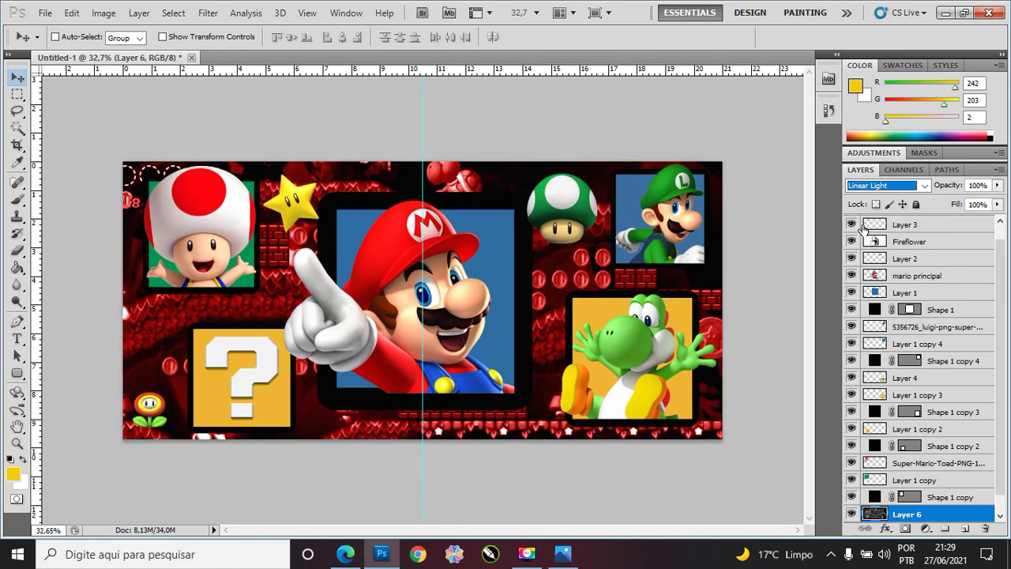
{"action": "key", "text": "Up"}
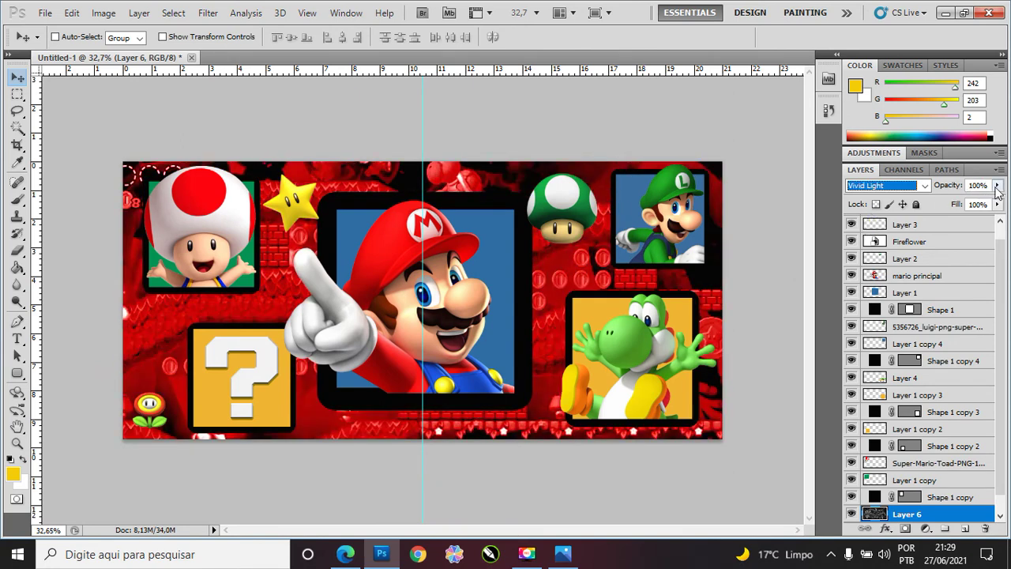
{"action": "mouse_move", "coordinate": [997, 188]}
{"action": "left_mouse_down"}
{"action": "mouse_move", "coordinate": [950, 202]}
{"action": "mouse_move", "coordinate": [960, 203]}
{"action": "left_mouse_up"}
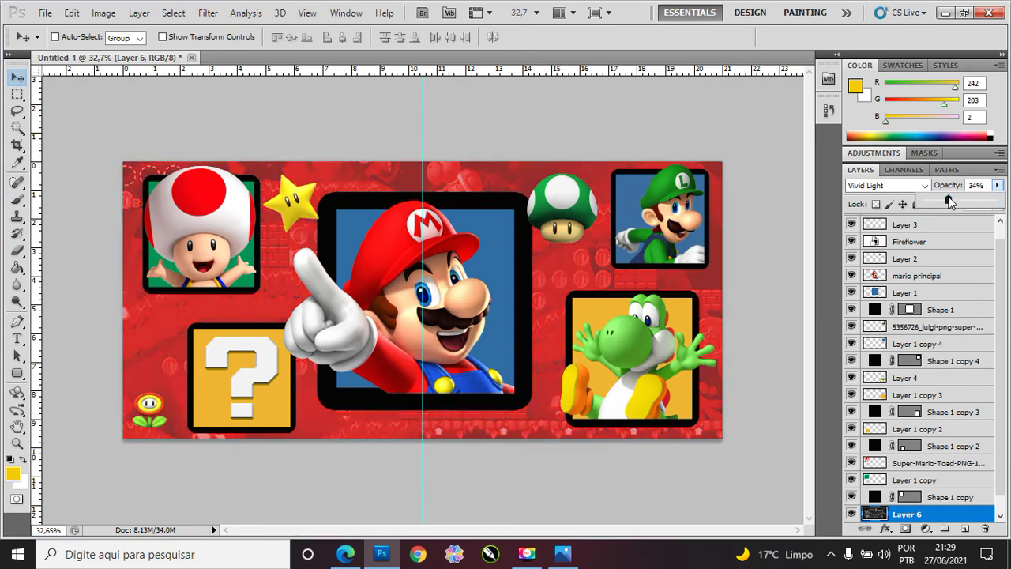
Step: Set the wallpaper to Pin Light blending at 31% opacity
{"action": "left_click", "coordinate": [909, 189]}
{"action": "left_click", "coordinate": [872, 125]}
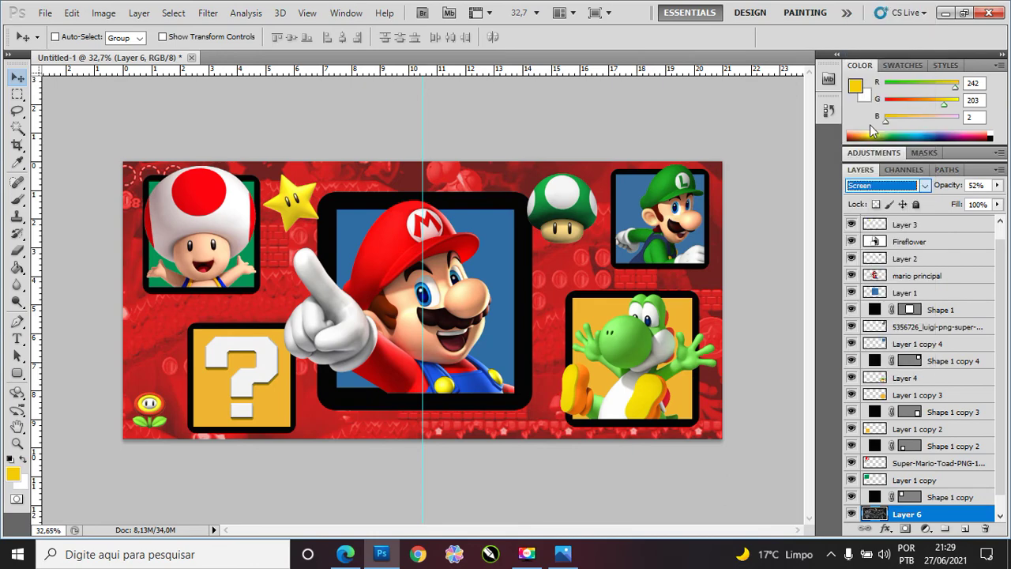
{"action": "key", "text": "Down"}
{"action": "key", "text": "Down"}
{"action": "key", "text": "Down"}
{"action": "key", "text": "Down"}
{"action": "key", "text": "Down"}
{"action": "key", "text": "Down"}
{"action": "key", "text": "Down"}
{"action": "key", "text": "Down"}
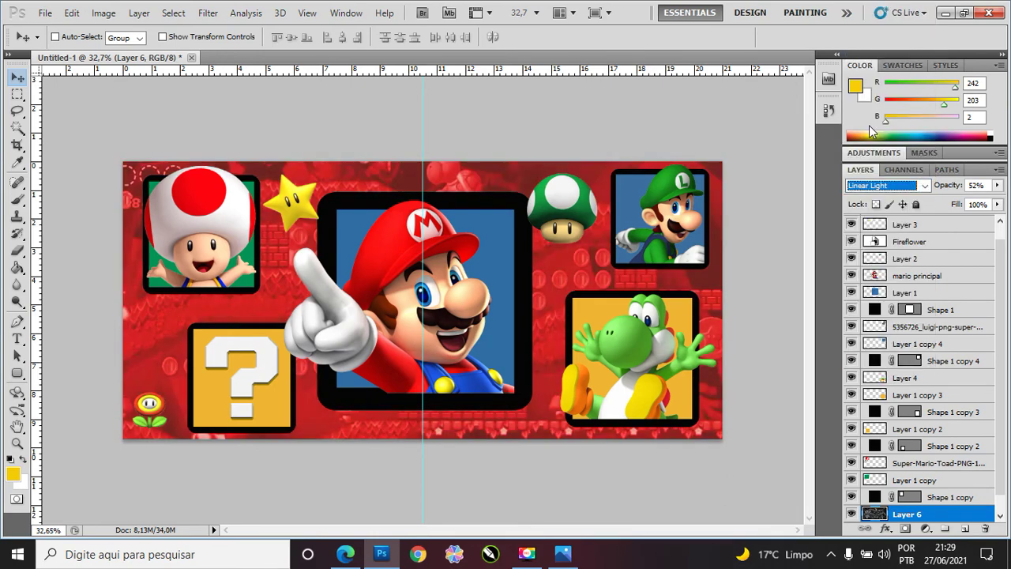
{"action": "key", "text": "Up"}
{"action": "key", "text": "Up"}
{"action": "key", "text": "Down"}
{"action": "key", "text": "Down"}
{"action": "key", "text": "Down"}
{"action": "key", "text": "Down"}
{"action": "key", "text": "Down"}
{"action": "key", "text": "Down"}
{"action": "key", "text": "Down"}
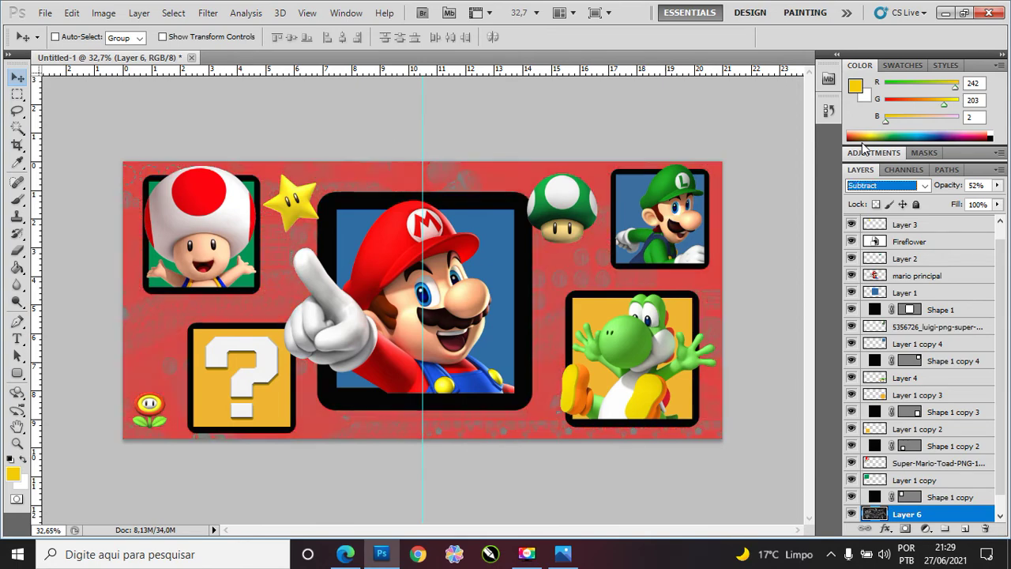
{"action": "key", "text": "Down"}
{"action": "key", "text": "Down"}
{"action": "key", "text": "Down"}
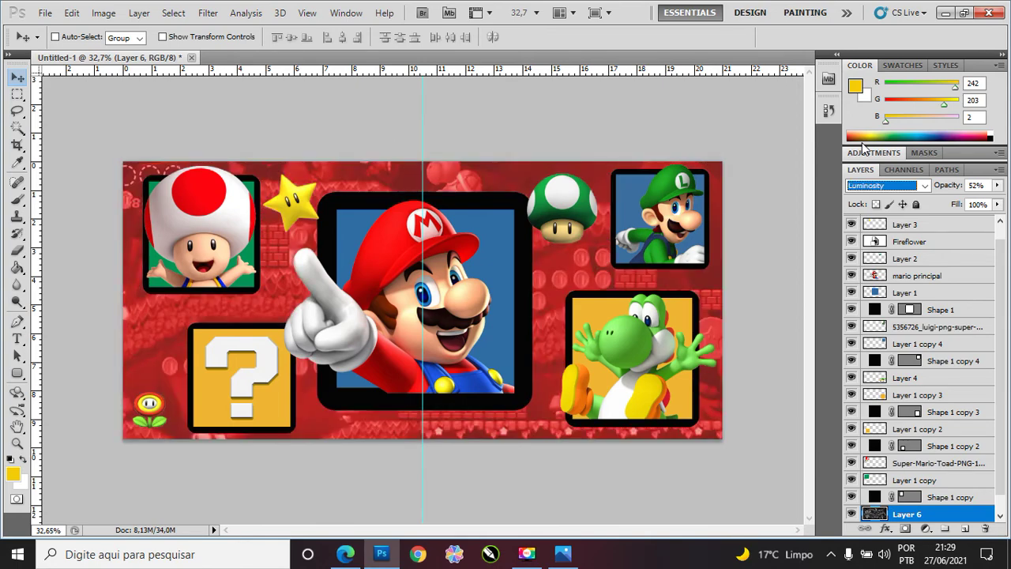
{"action": "key", "text": "Up"}
{"action": "key", "text": "Up"}
{"action": "key", "text": "Up"}
{"action": "key", "text": "Up"}
{"action": "key", "text": "Up"}
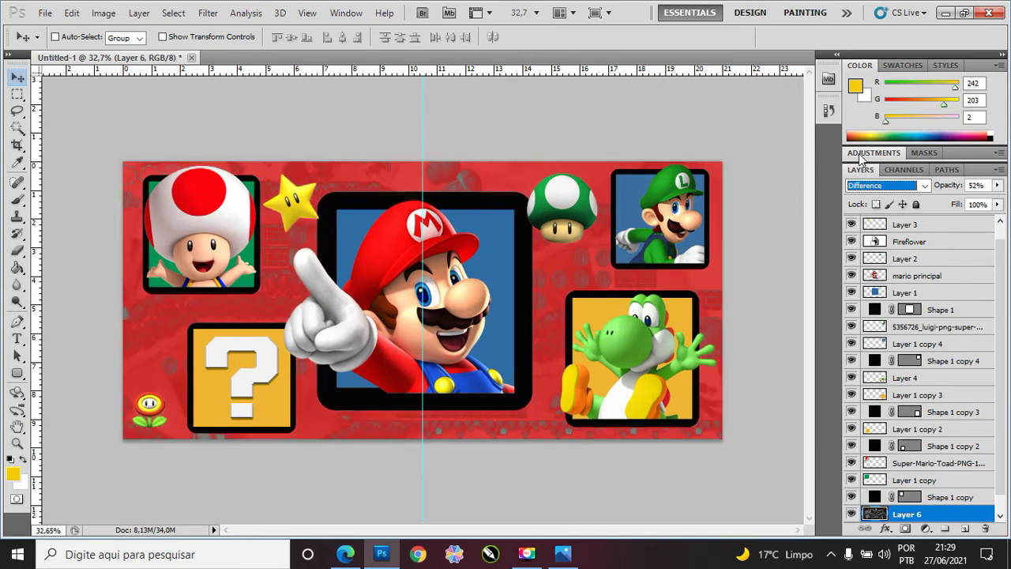
{"action": "key", "text": "Up"}
{"action": "key", "text": "Up"}
{"action": "key", "text": "Down"}
{"action": "key", "text": "Down"}
{"action": "key", "text": "Up"}
{"action": "key", "text": "Up"}
{"action": "key", "text": "Up"}
{"action": "key", "text": "Up"}
{"action": "key", "text": "Down"}
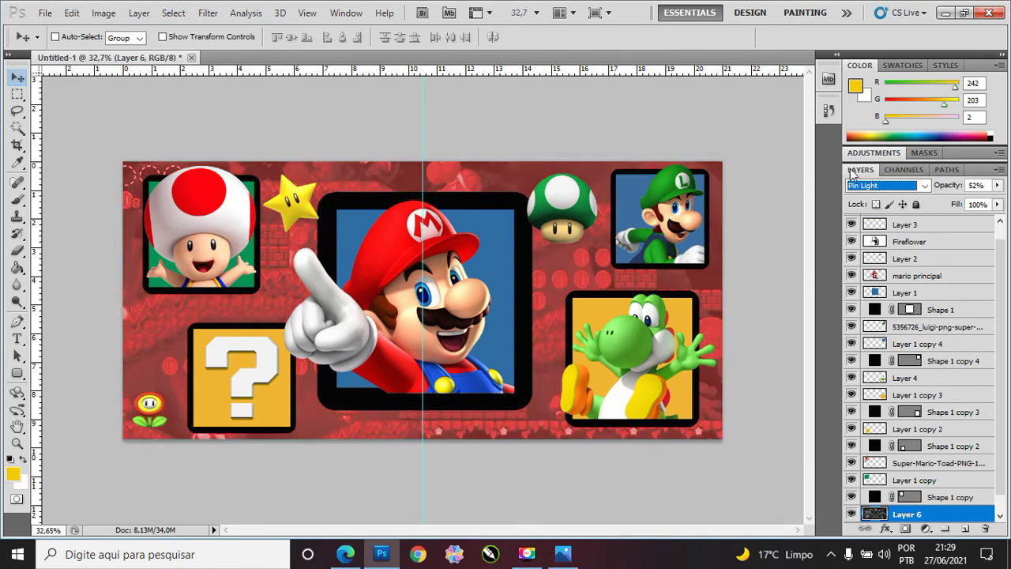
{"action": "left_click_drag", "start_coordinate": [999, 188], "coordinate": [937, 203]}
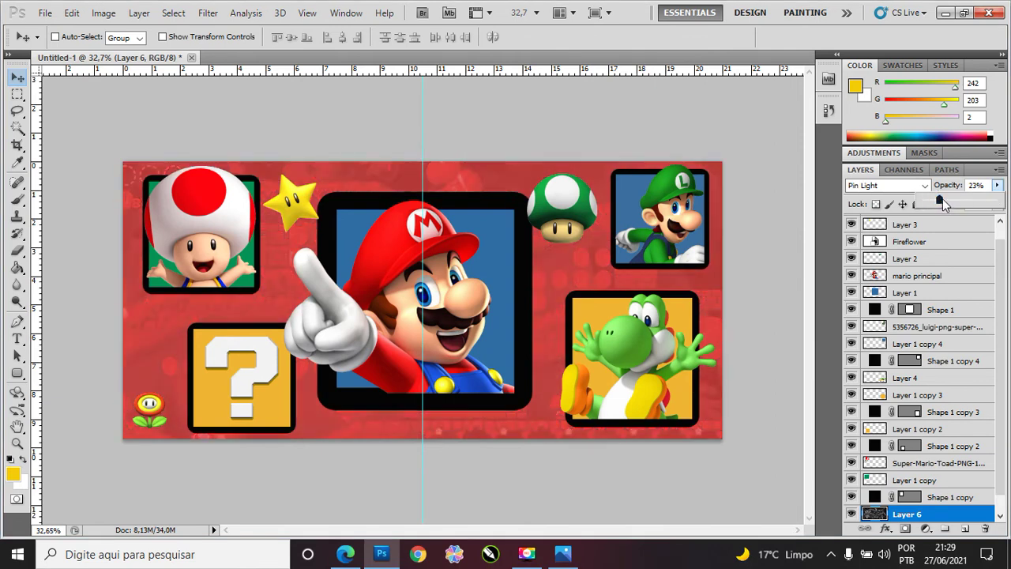
{"action": "left_click_drag", "start_coordinate": [937, 203], "coordinate": [948, 205]}
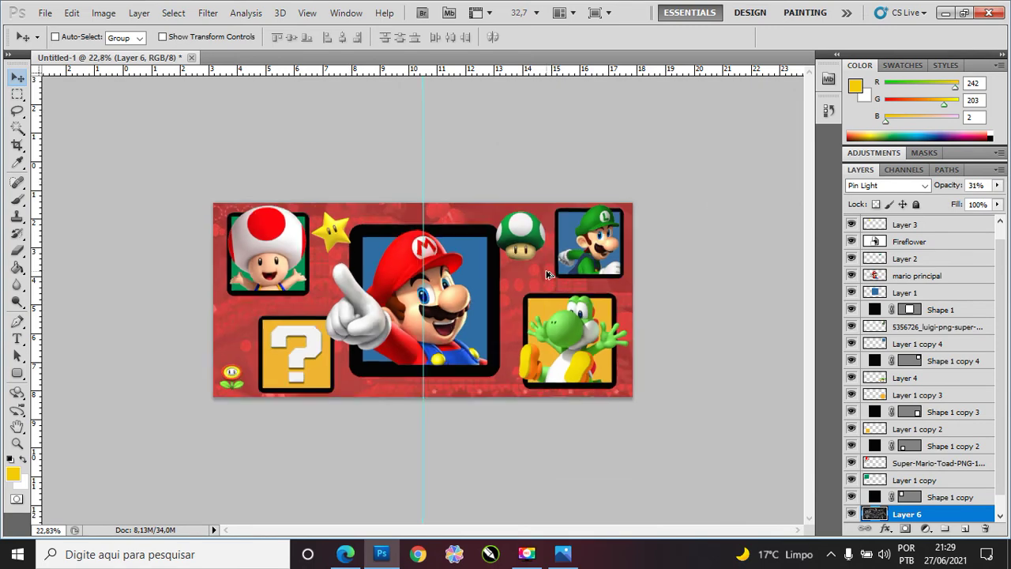
{"action": "scroll", "coordinate": [332, 321], "scroll_direction": "down", "scroll_amount": 2}
{"action": "scroll", "coordinate": [332, 321], "scroll_direction": "up", "scroll_amount": 1}
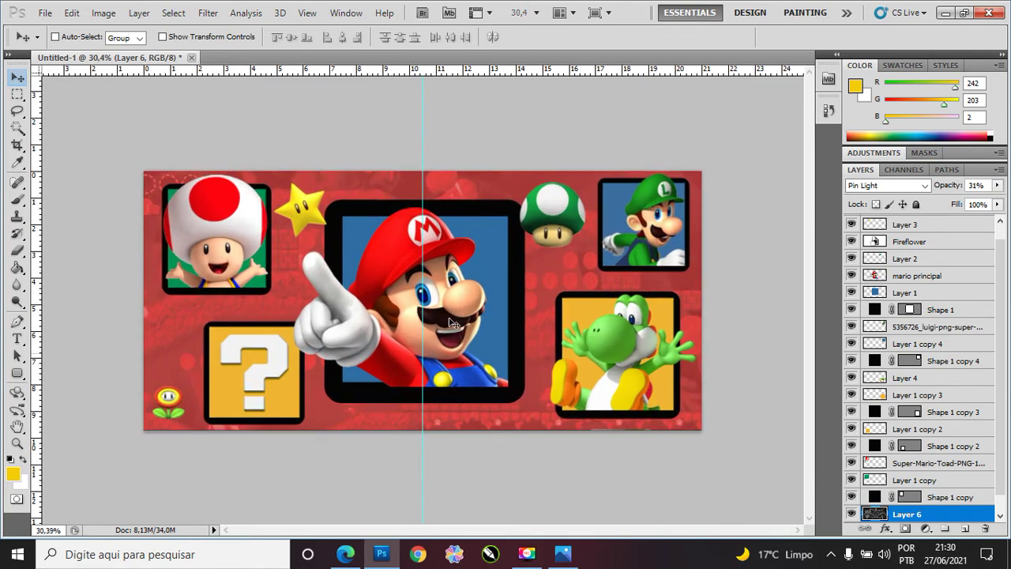
{"action": "scroll", "coordinate": [515, 335], "scroll_direction": "down", "scroll_amount": 1}
{"action": "scroll", "coordinate": [529, 378], "scroll_direction": "up", "scroll_amount": 2}
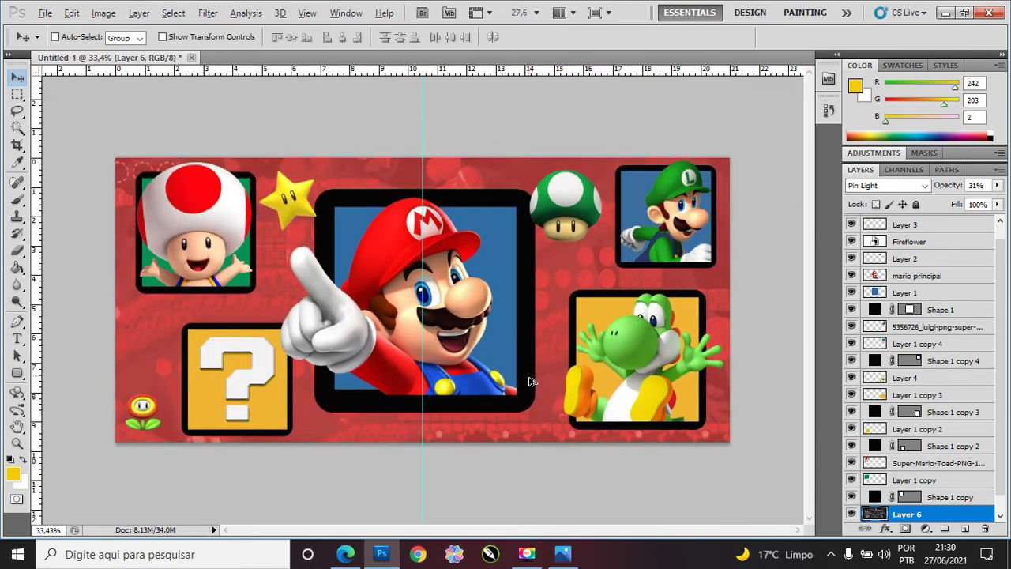
{"action": "scroll", "coordinate": [569, 403], "scroll_direction": "up", "scroll_amount": 3}
{"action": "scroll", "coordinate": [632, 451], "scroll_direction": "down", "scroll_amount": 4}
{"action": "scroll", "coordinate": [601, 435], "scroll_direction": "down", "scroll_amount": 2}
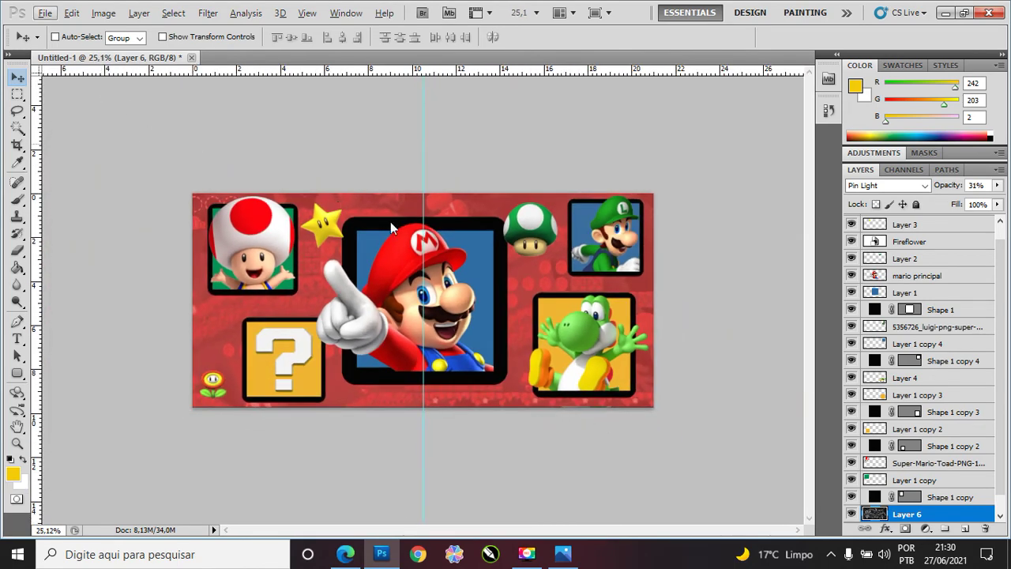
{"action": "key", "text": "ctrl+alt+shift+s"}
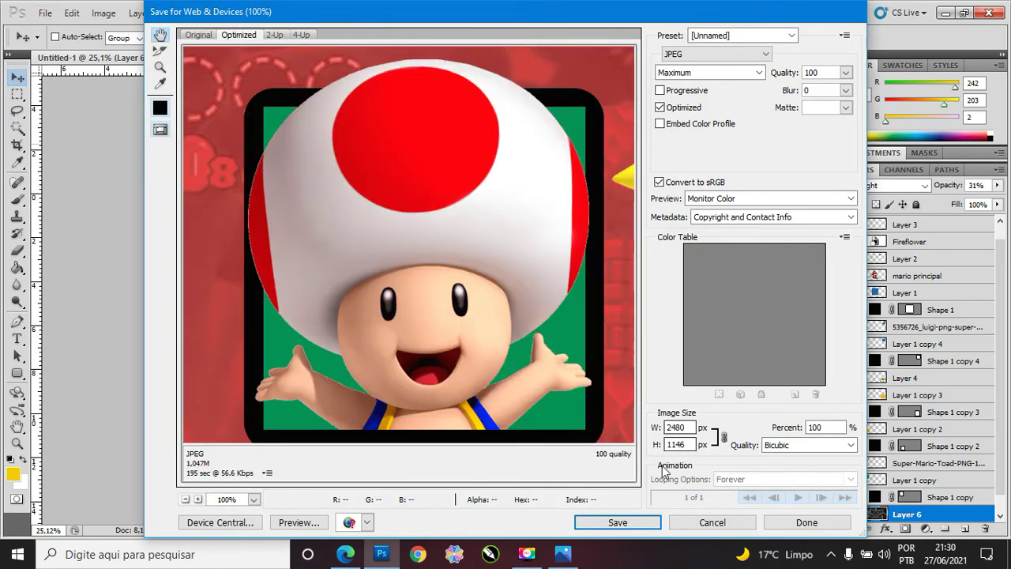
{"action": "left_click", "coordinate": [632, 523]}
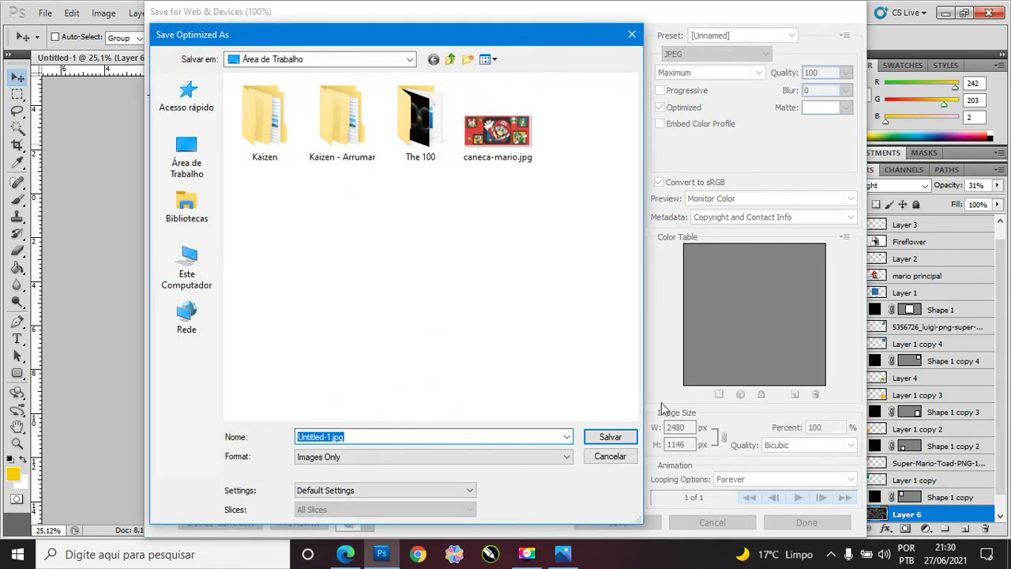
{"action": "left_click", "coordinate": [608, 435]}
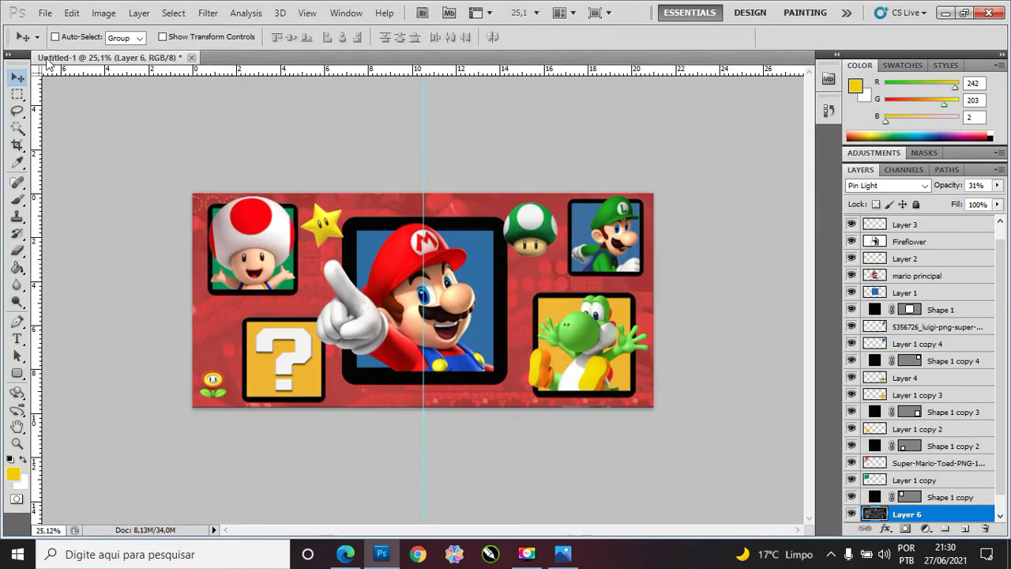
Step: Save the artwork to the desktop as the layered PSD 'Arte - Caneca - Mario'
{"action": "left_click", "coordinate": [46, 13]}
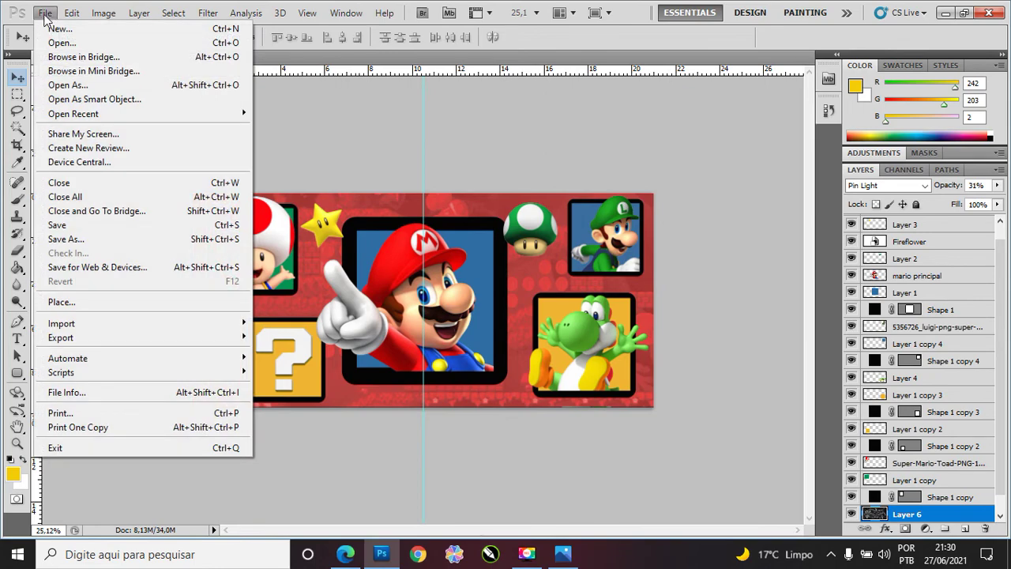
{"action": "left_click", "coordinate": [64, 239]}
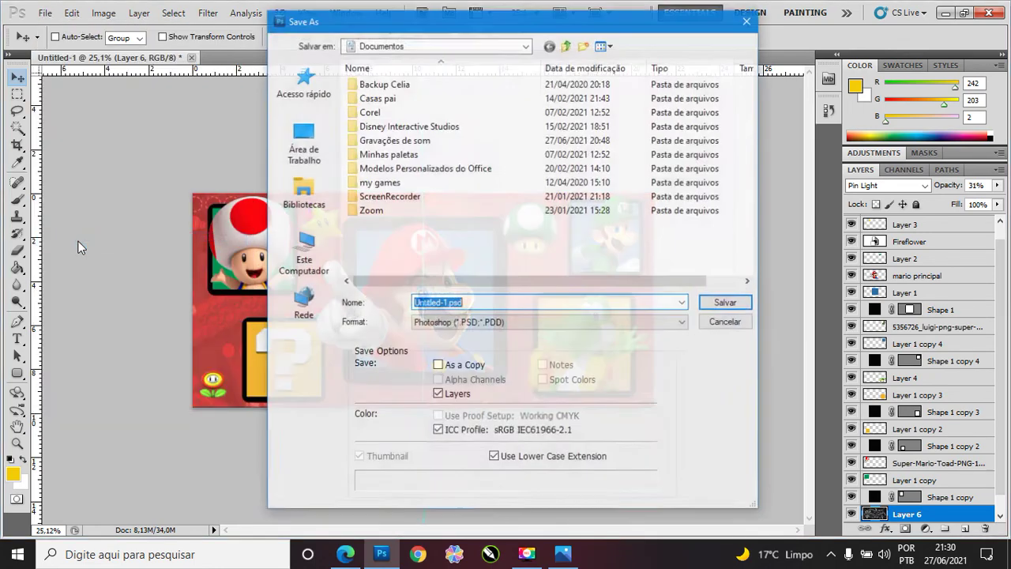
{"action": "left_click", "coordinate": [304, 142]}
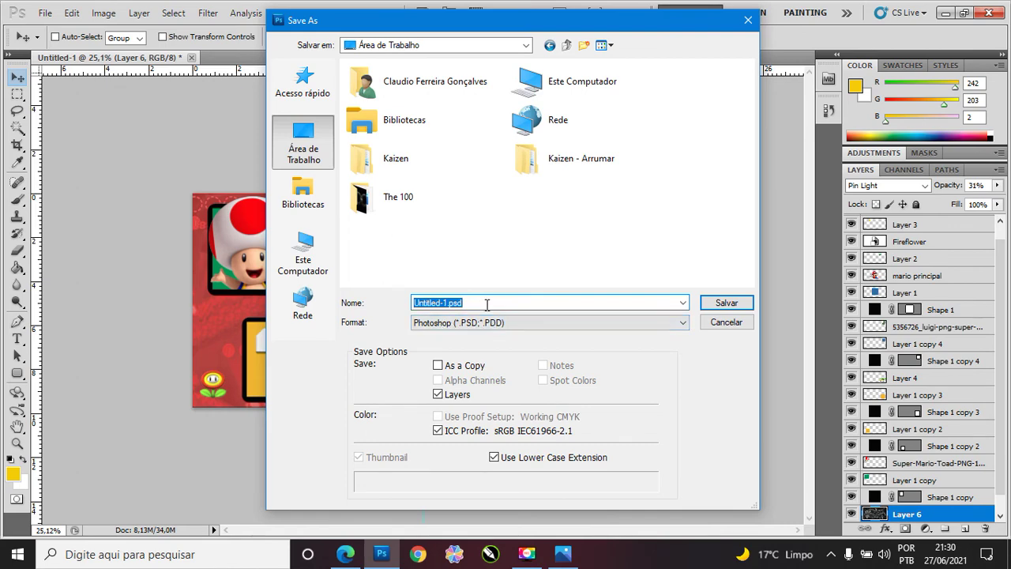
{"action": "left_click", "coordinate": [489, 302]}
{"action": "double_click", "coordinate": [447, 305]}
{"action": "type", "text": "Ae"}
{"action": "type", "text": " - Caneca "}
{"action": "type", "text": "- Mario"}
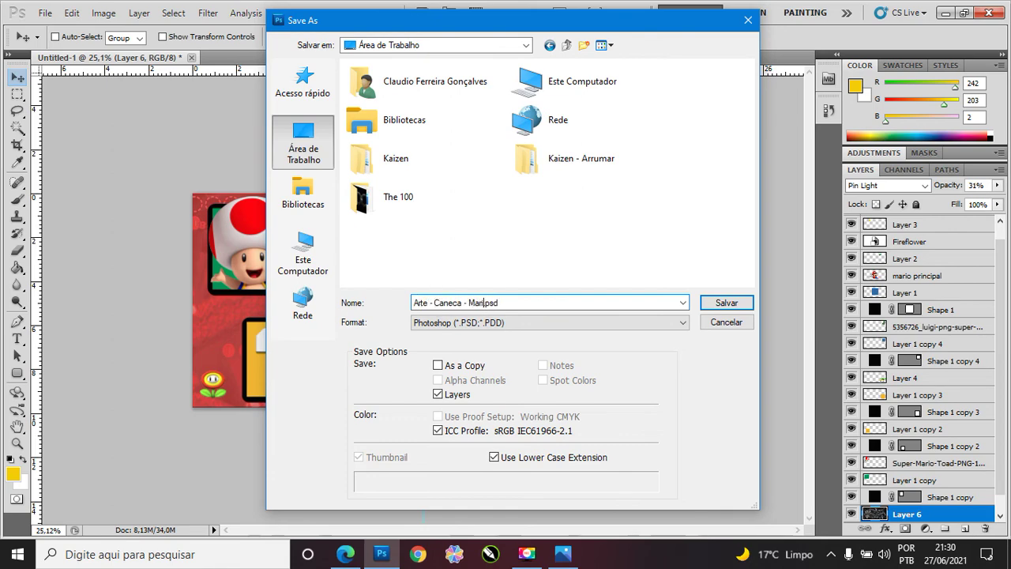
{"action": "key", "text": "Return"}
{"action": "key", "text": "Return"}
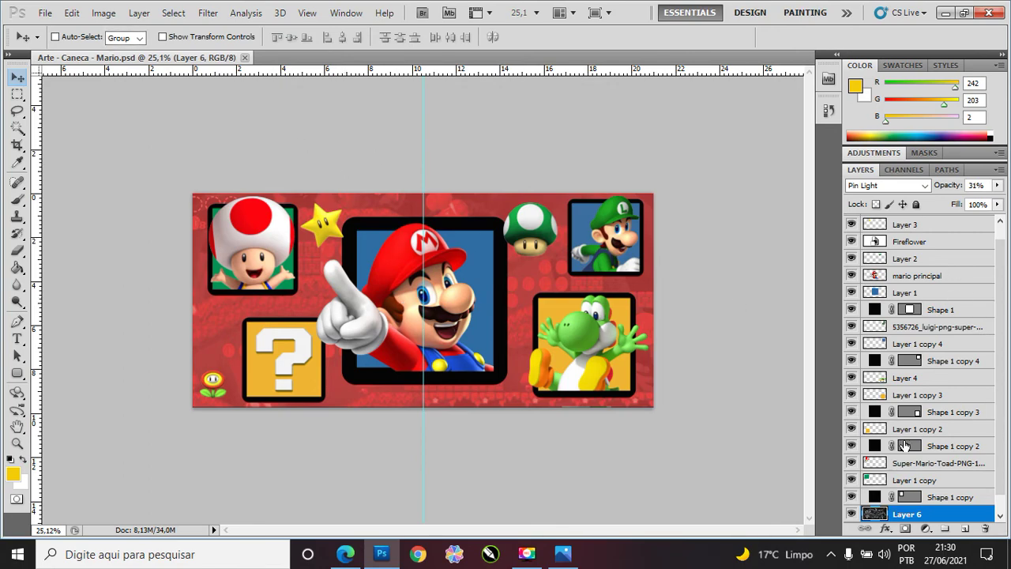
Step: Save a JPEG copy to the desktop at Maximum quality 12
{"action": "left_click", "coordinate": [42, 13]}
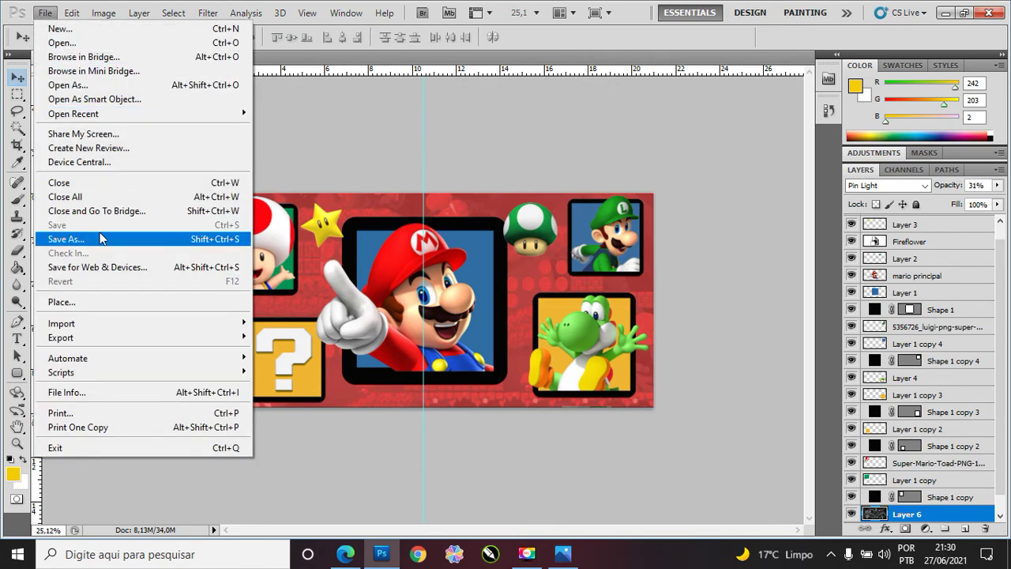
{"action": "left_click", "coordinate": [76, 239]}
{"action": "left_click", "coordinate": [532, 322]}
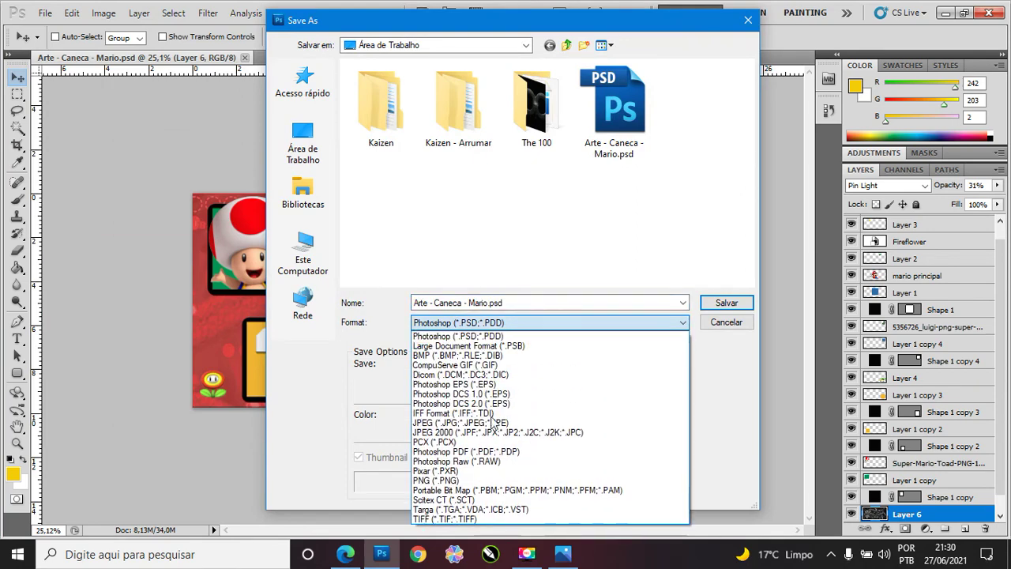
{"action": "left_click", "coordinate": [466, 429]}
{"action": "left_click", "coordinate": [538, 299]}
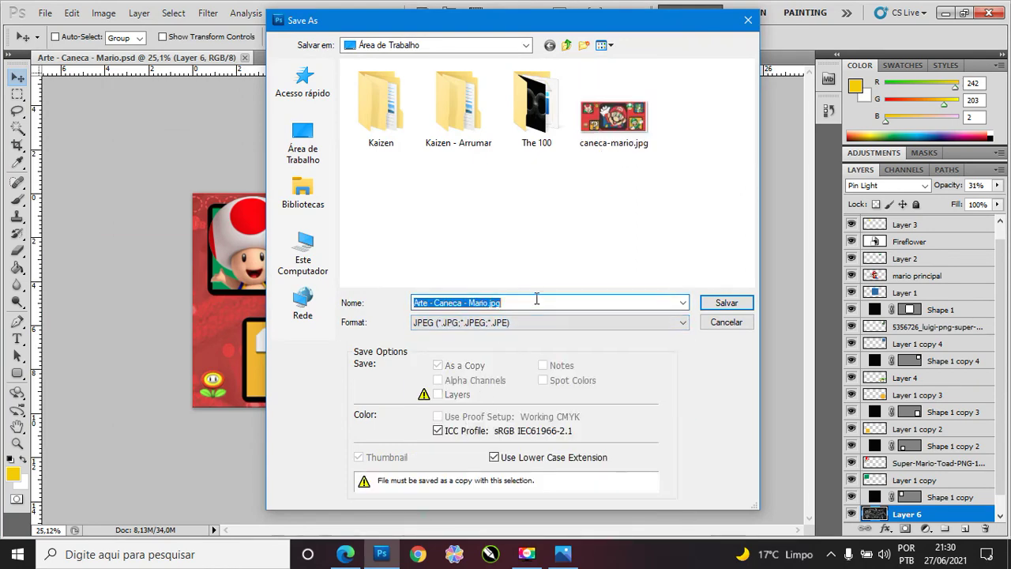
{"action": "left_click", "coordinate": [714, 305]}
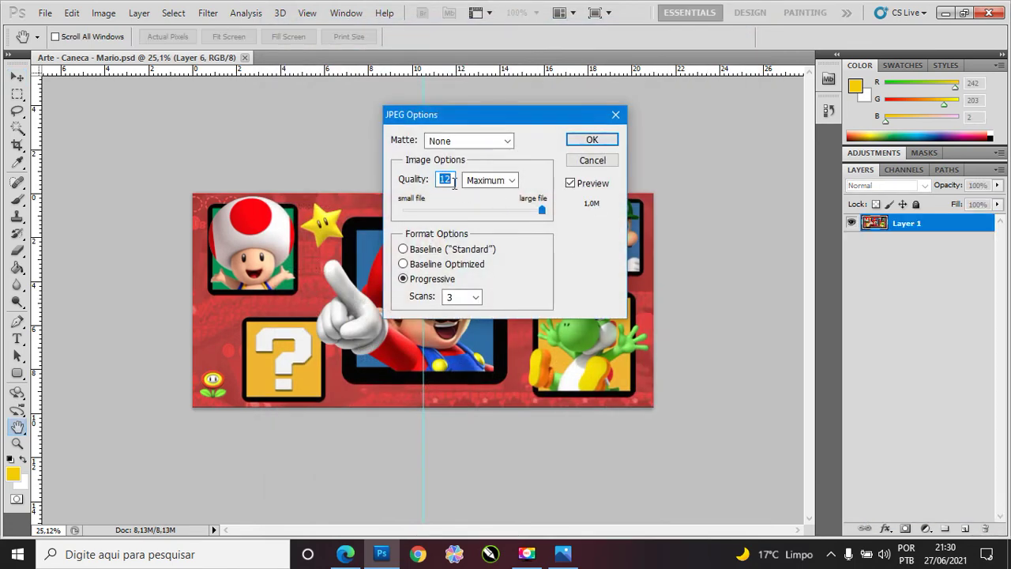
{"action": "left_click", "coordinate": [591, 140]}
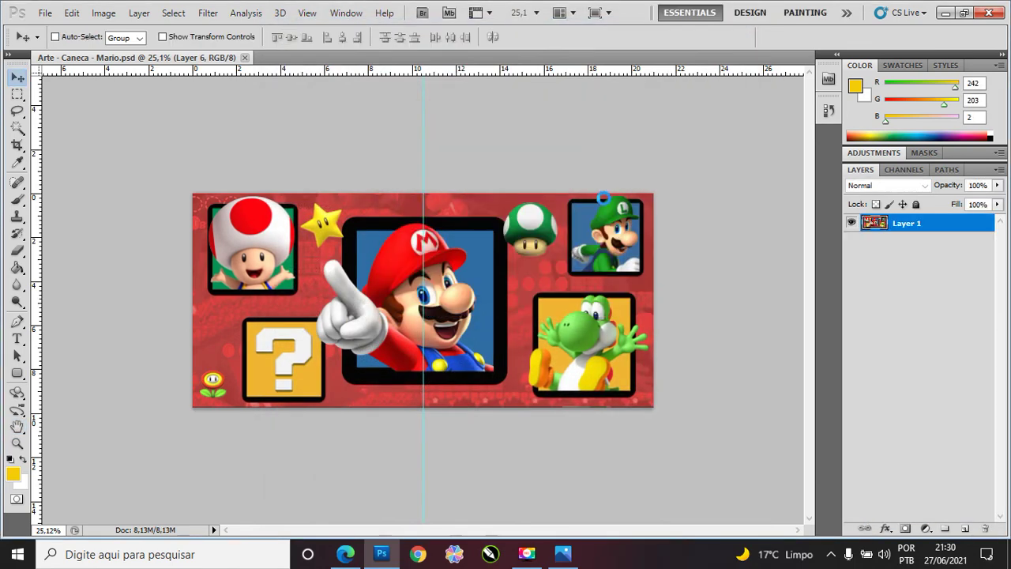
Step: Delete caneca-mario.jpg and the leftover character images from the desktop
{"action": "key", "text": "super+d"}
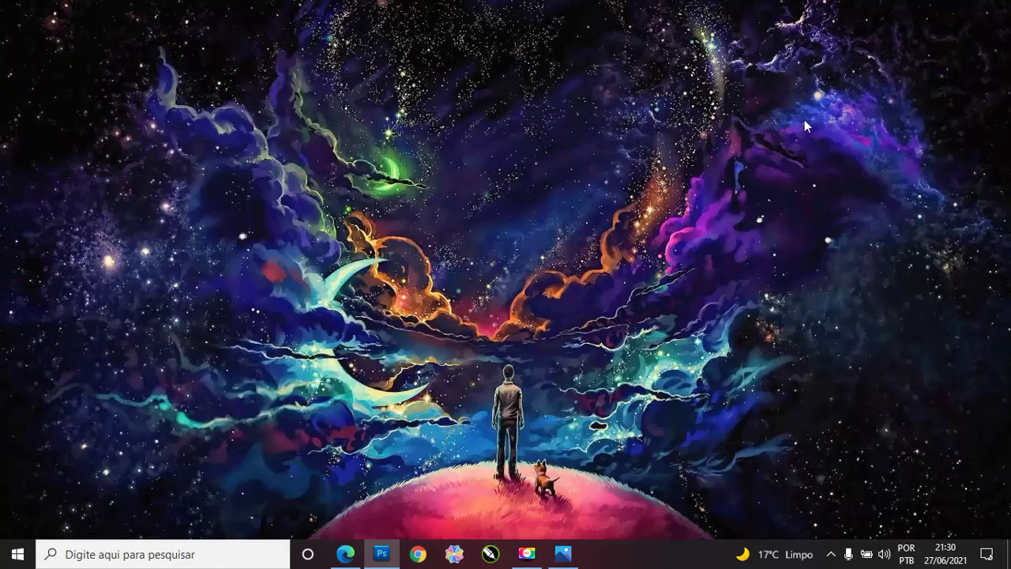
{"action": "left_click", "coordinate": [86, 154]}
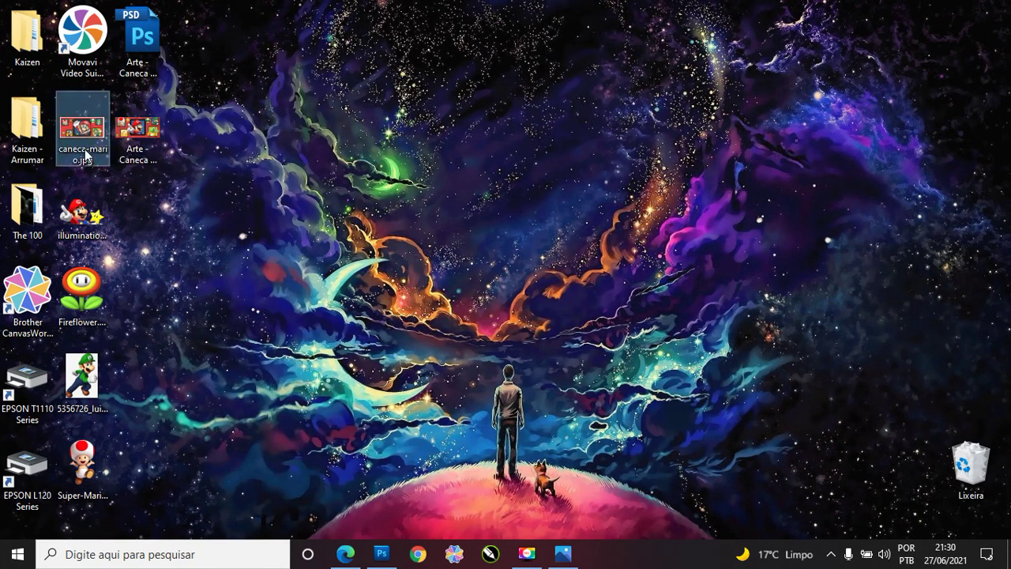
{"action": "key", "text": "Delete"}
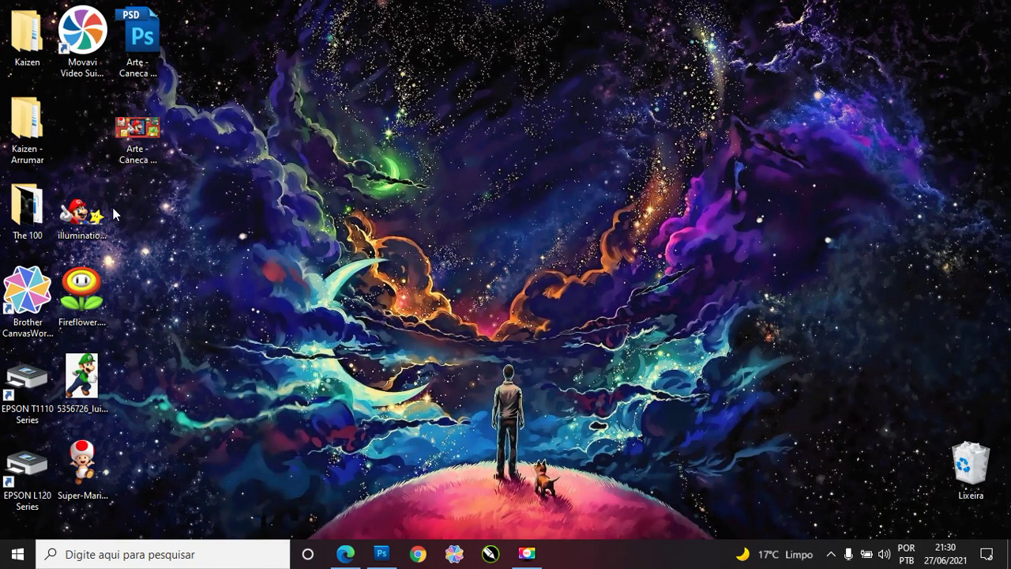
{"action": "left_click_drag", "start_coordinate": [127, 203], "coordinate": [85, 467]}
{"action": "key", "text": "Delete"}
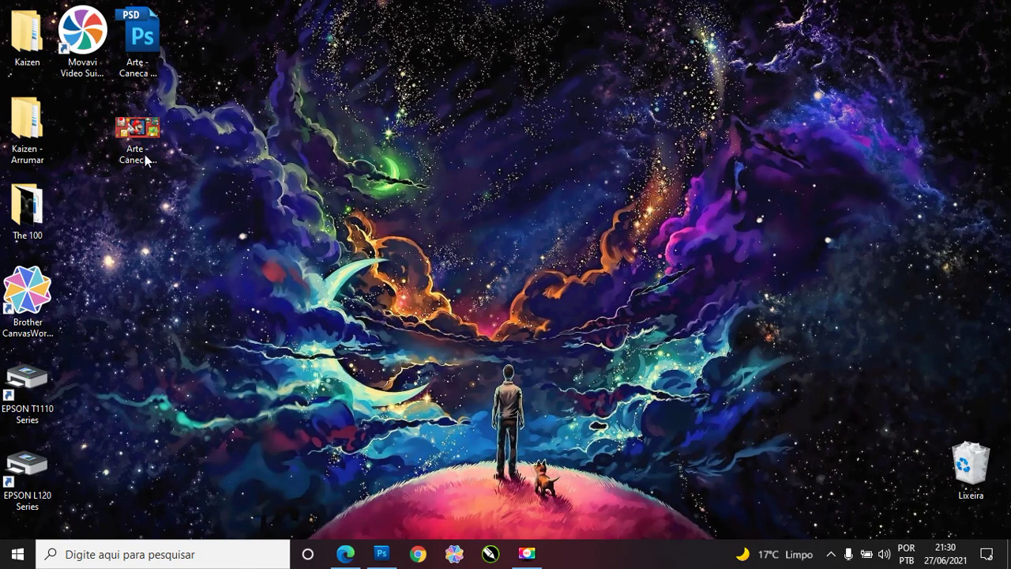
Step: Preview the saved JPEG in Photos, then move both Arte - Caneca - Mario icons to the top
{"action": "double_click", "coordinate": [145, 160]}
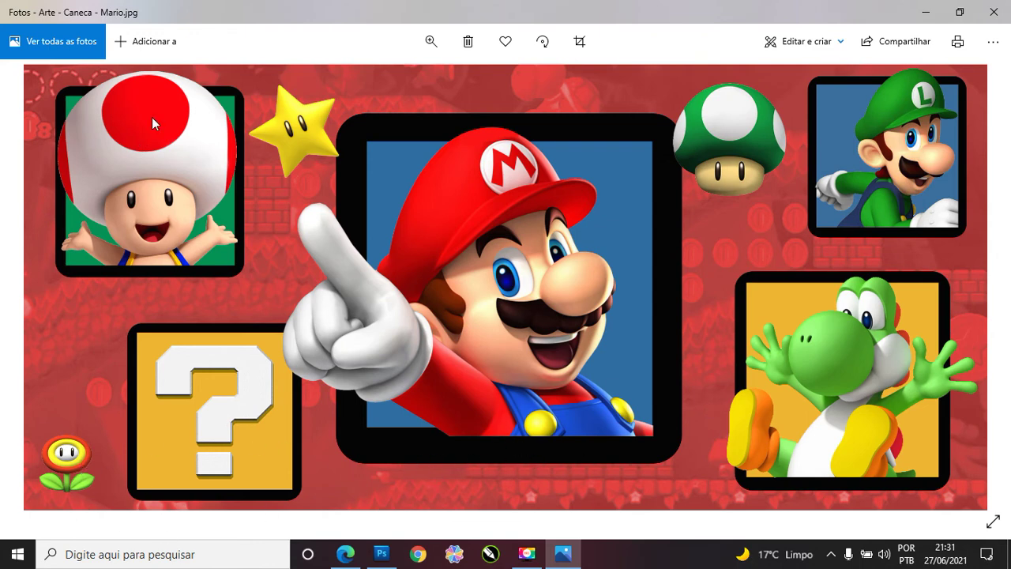
{"action": "left_click", "coordinate": [994, 12]}
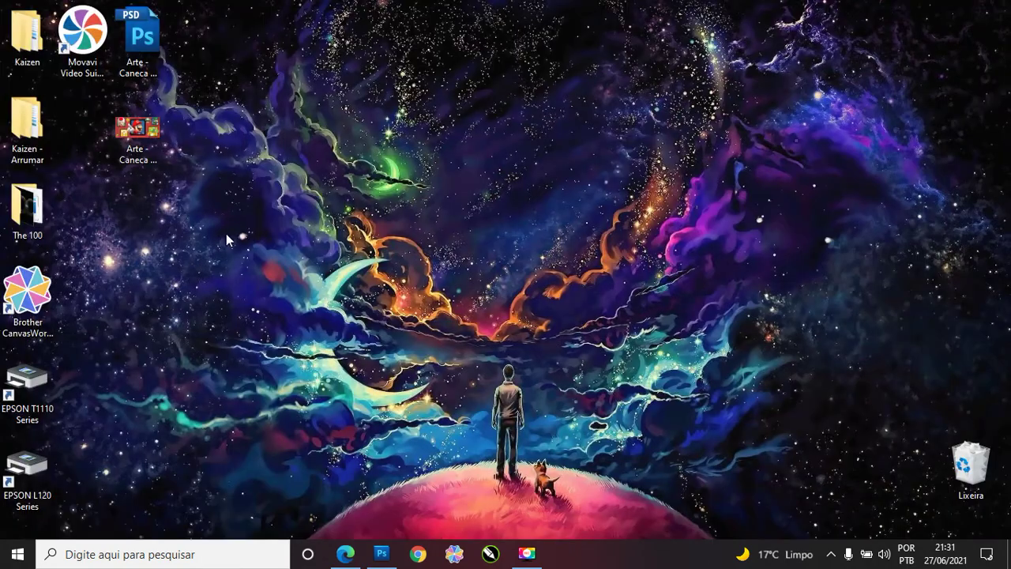
{"action": "left_click_drag", "start_coordinate": [152, 137], "coordinate": [428, 50]}
{"action": "mouse_move", "coordinate": [151, 40]}
{"action": "left_mouse_down"}
{"action": "mouse_move", "coordinate": [344, 75]}
{"action": "mouse_move", "coordinate": [364, 39]}
{"action": "left_mouse_up"}
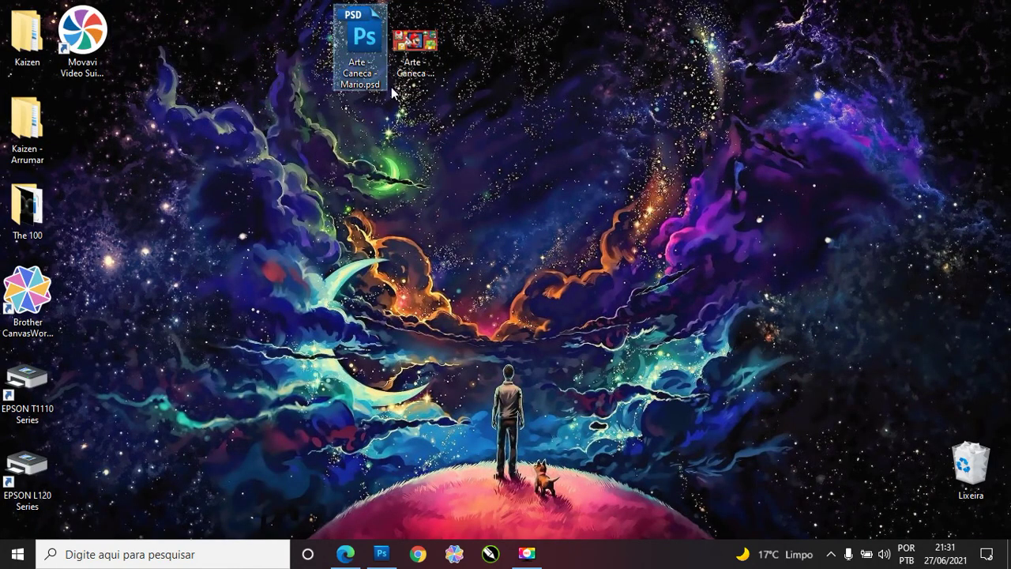
Step: Browse Edge's "background mario" image results, then bring back the Arte - Caneca - Mario.psd collage
{"action": "left_click", "coordinate": [352, 558]}
{"action": "scroll", "coordinate": [442, 363], "scroll_direction": "down", "scroll_amount": 4}
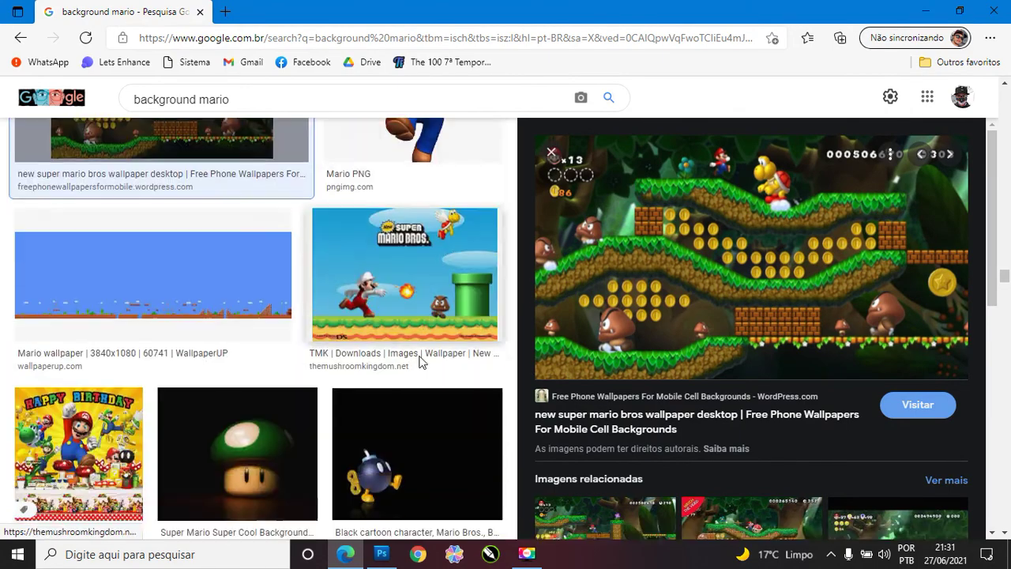
{"action": "scroll", "coordinate": [427, 360], "scroll_direction": "down", "scroll_amount": 1}
{"action": "scroll", "coordinate": [442, 356], "scroll_direction": "down", "scroll_amount": 4}
{"action": "scroll", "coordinate": [467, 351], "scroll_direction": "down", "scroll_amount": 3}
{"action": "scroll", "coordinate": [486, 348], "scroll_direction": "down", "scroll_amount": 3}
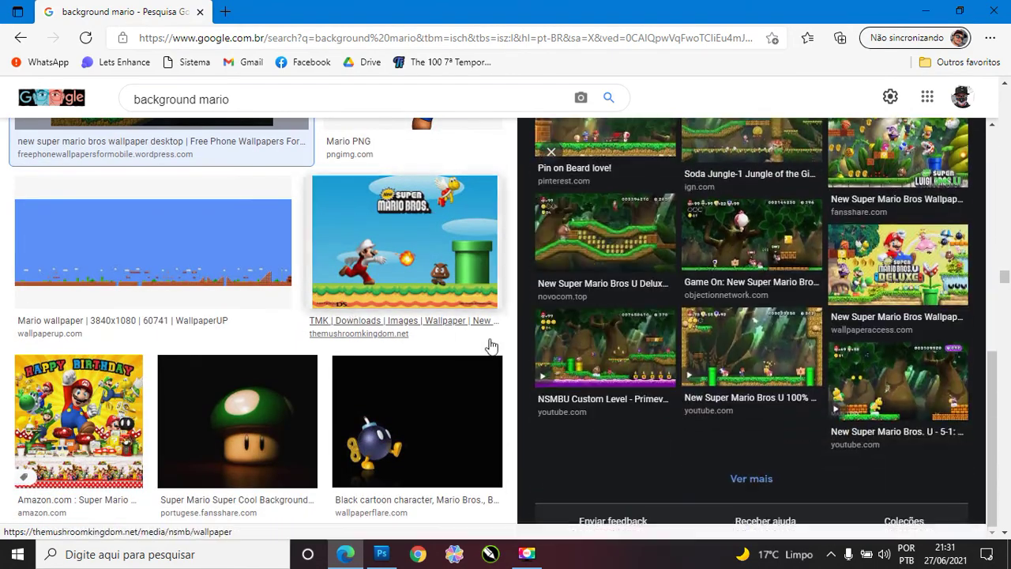
{"action": "scroll", "coordinate": [490, 345], "scroll_direction": "up", "scroll_amount": 5}
{"action": "scroll", "coordinate": [506, 344], "scroll_direction": "up", "scroll_amount": 2}
{"action": "scroll", "coordinate": [553, 339], "scroll_direction": "up", "scroll_amount": 5}
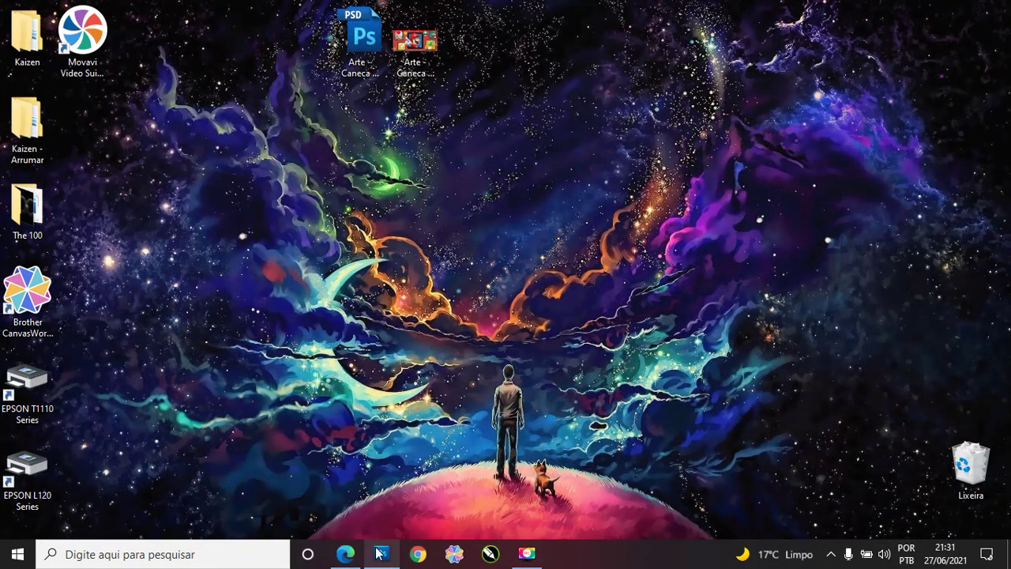
{"action": "left_click", "coordinate": [382, 545]}
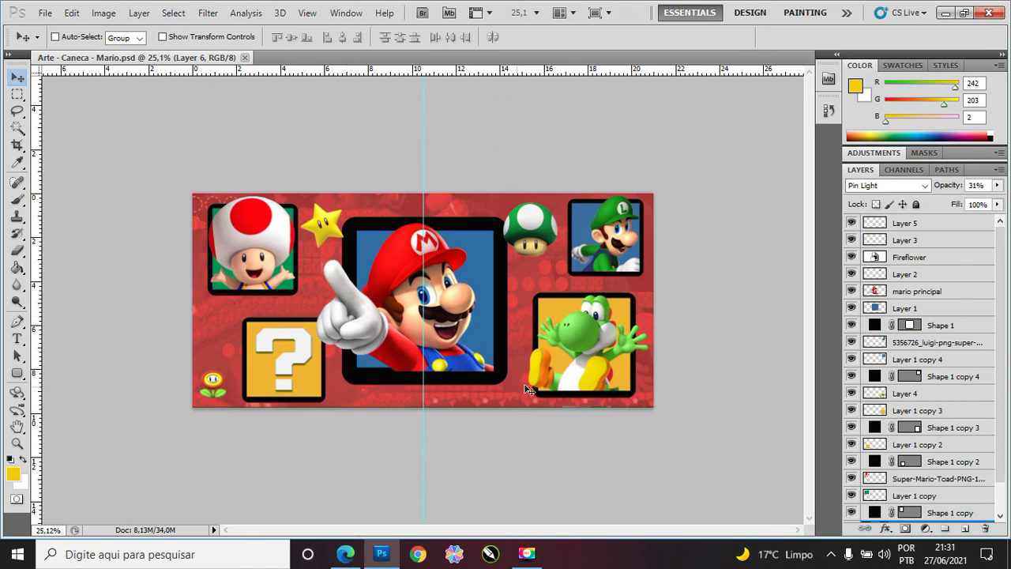
{"action": "key", "text": "ctrl+plus"}
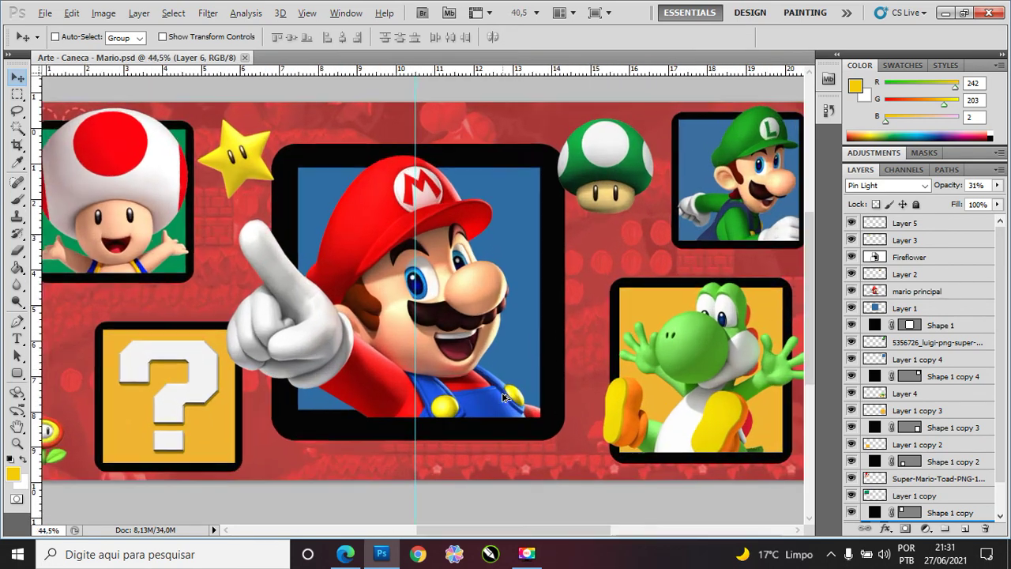
{"action": "key", "text": "ctrl+minus"}
{"action": "key", "text": "alt"}
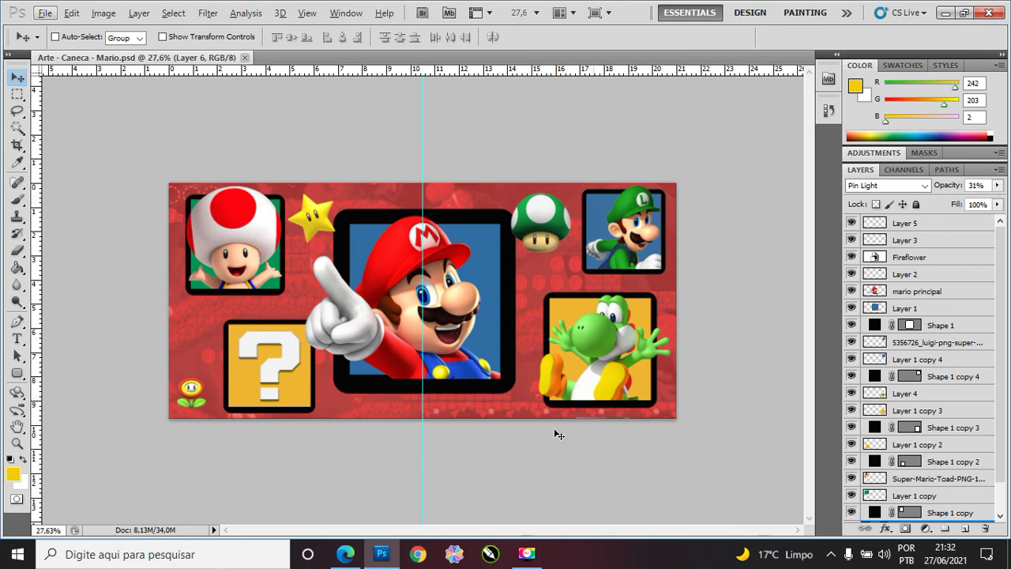
{"action": "scroll", "coordinate": [437, 342], "scroll_direction": "down", "scroll_amount": 1}
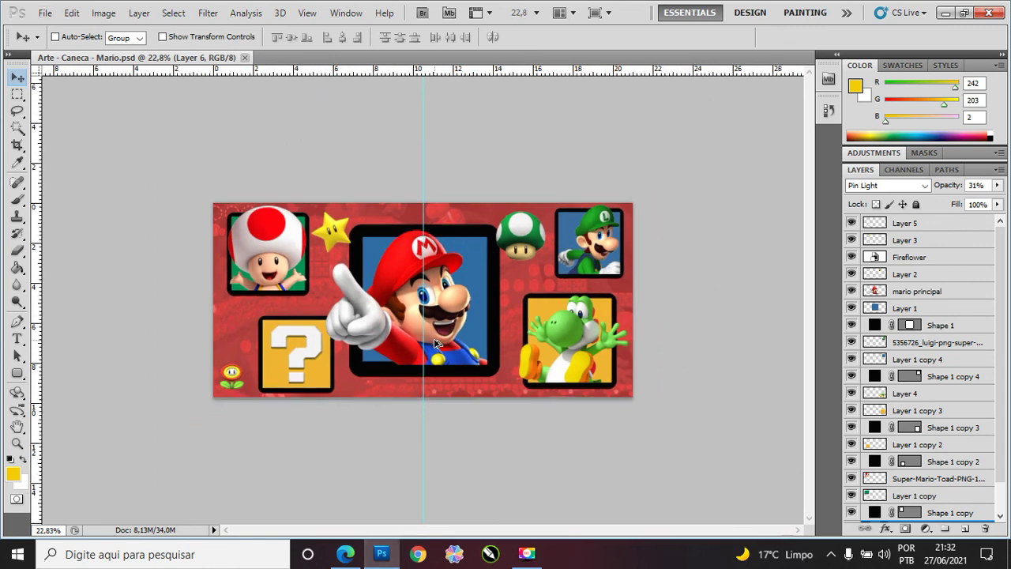
{"action": "scroll", "coordinate": [437, 343], "scroll_direction": "up", "scroll_amount": 2}
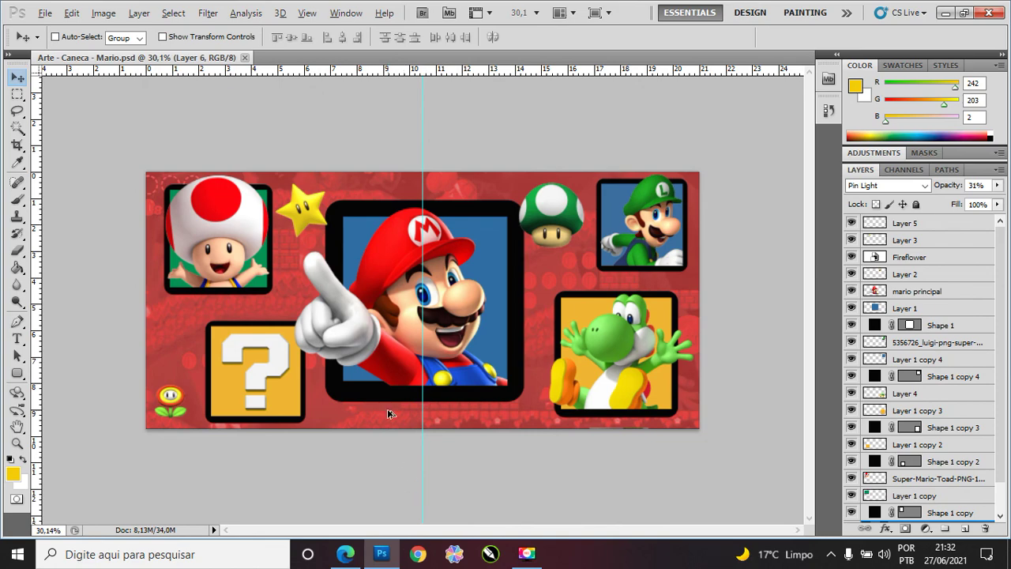
{"action": "scroll", "coordinate": [393, 414], "scroll_direction": "down", "scroll_amount": 1}
{"action": "left_click", "coordinate": [527, 554]}
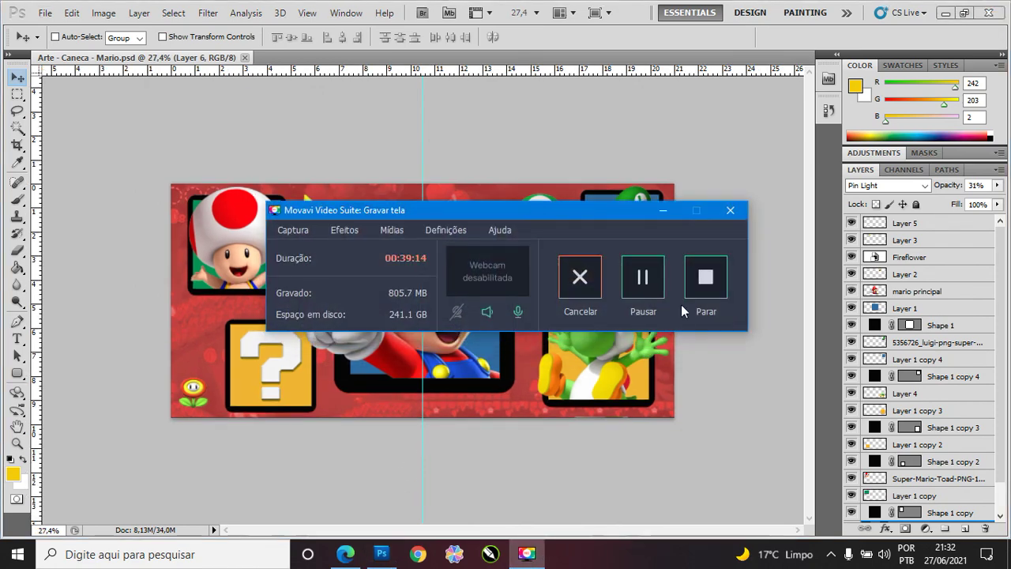